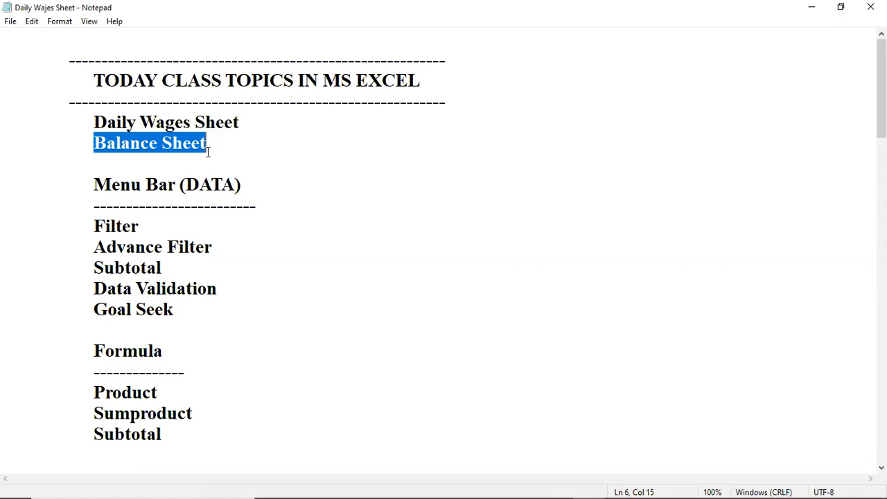
Step: Review the class topic list's Daily Wages Sheet, Balance Sheet and Menu Bar (DATA) entries
left_click(99, 121)
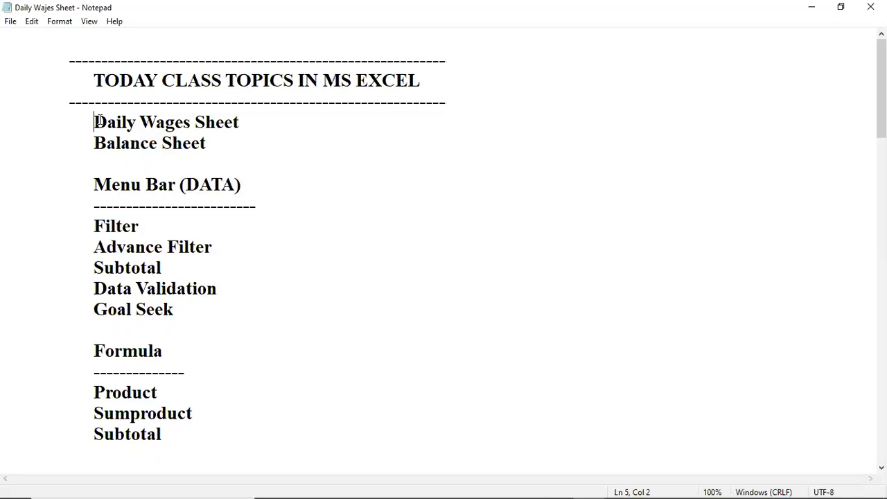
left_click(157, 121)
left_click(158, 185)
left_click_drag(98, 120, 212, 148)
left_click(210, 171)
left_click(132, 184)
left_click_drag(91, 184, 296, 183)
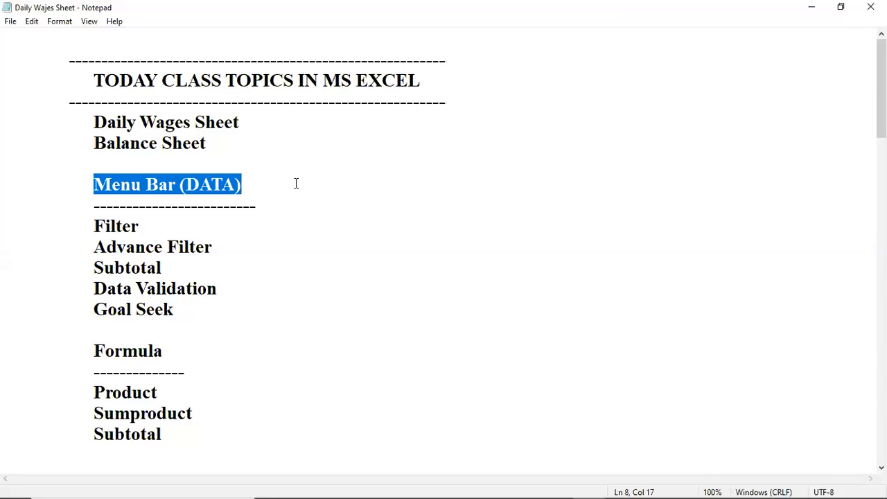
left_click(211, 184)
left_click_drag(185, 184, 222, 184)
Step: Review the listed DATA and Formula topics from Filter to Subtotal, and highlight the Daily Wages Sheet topic
left_click(174, 220)
left_click_drag(95, 227, 144, 225)
left_click_drag(94, 247, 209, 239)
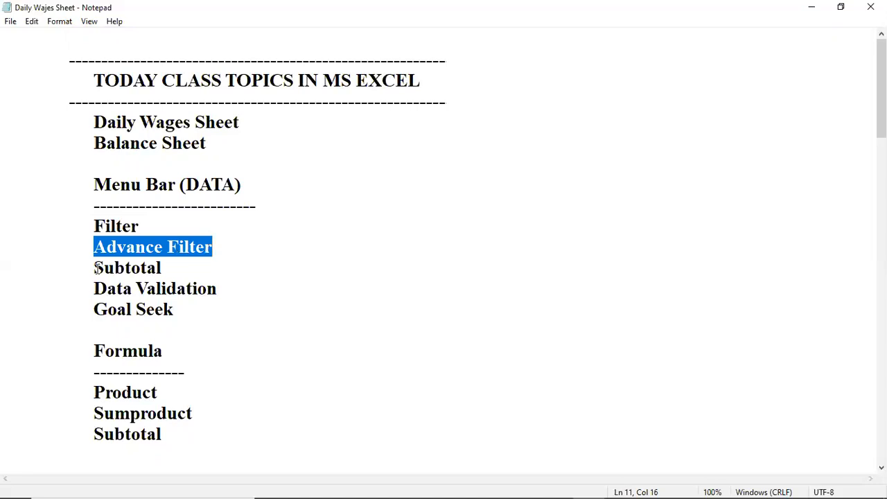
left_click_drag(96, 268, 172, 269)
left_click_drag(95, 289, 217, 289)
left_click_drag(95, 311, 186, 312)
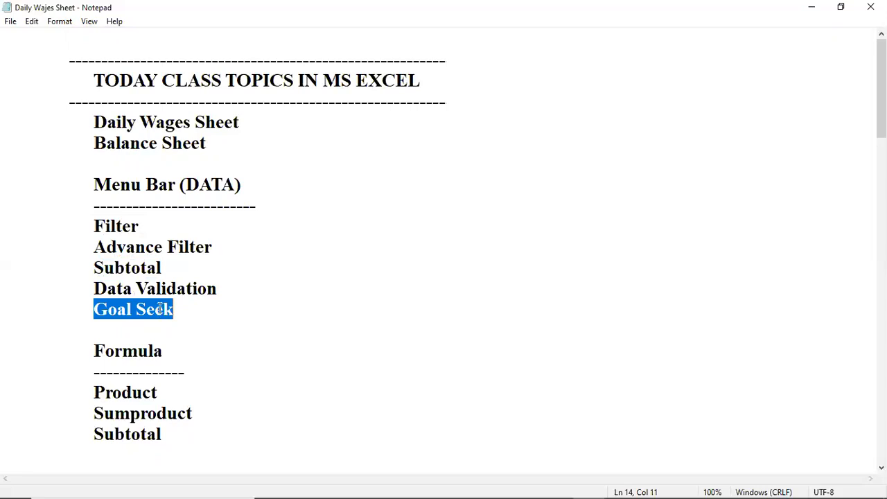
left_click(143, 391)
left_click_drag(94, 392, 176, 383)
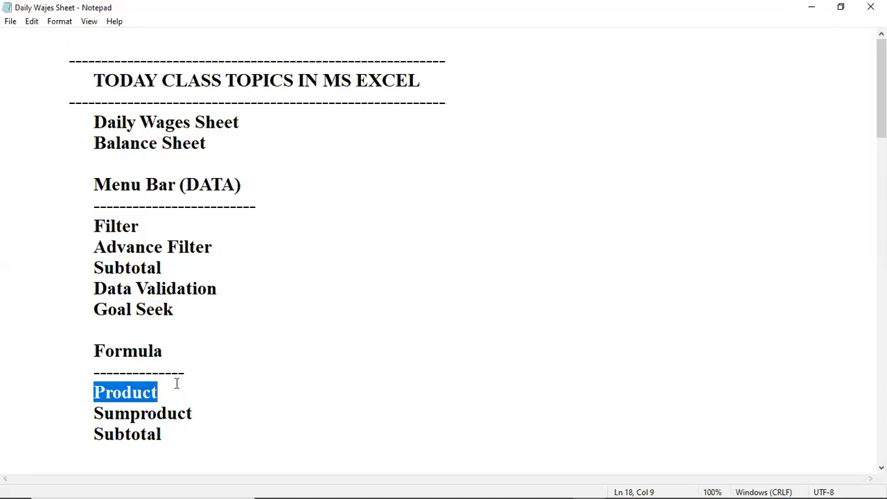
left_click(159, 433)
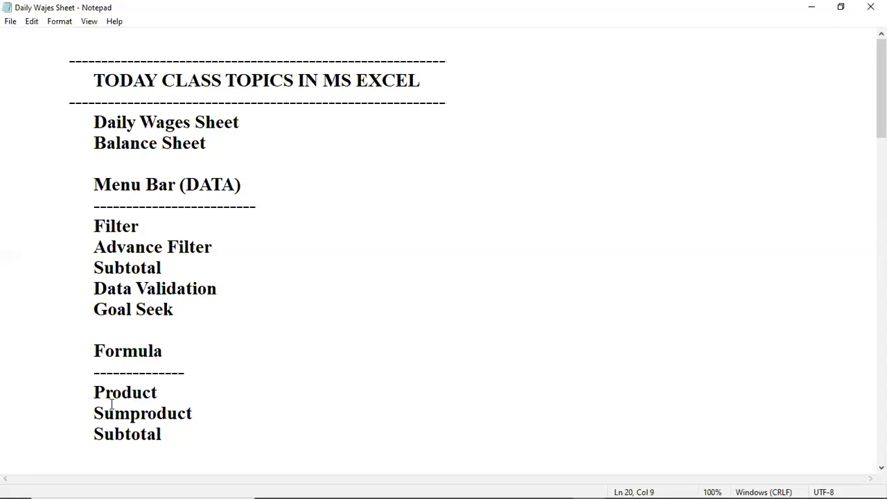
left_click(124, 434)
left_click(175, 443)
left_click(226, 122)
left_click(244, 119)
left_click_drag(90, 122, 241, 125)
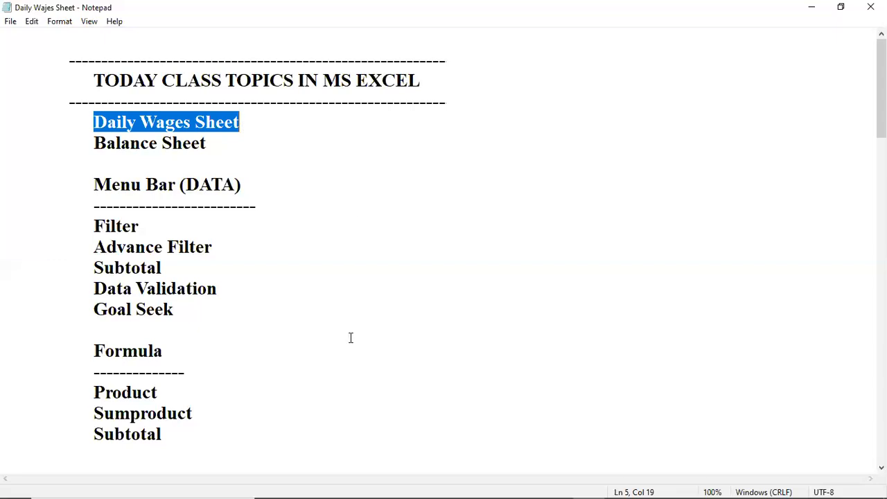
Step: Switch to the All Excel Project workbook in Excel and examine the DAILY WAGES column headings from Basic Sallary through Net Sallary
mouse_move(436, 487)
left_click(558, 485)
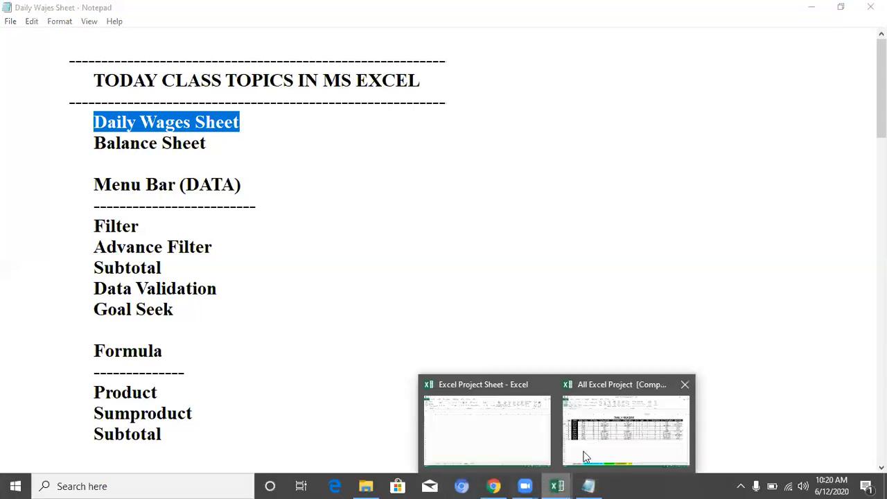
left_click(584, 454)
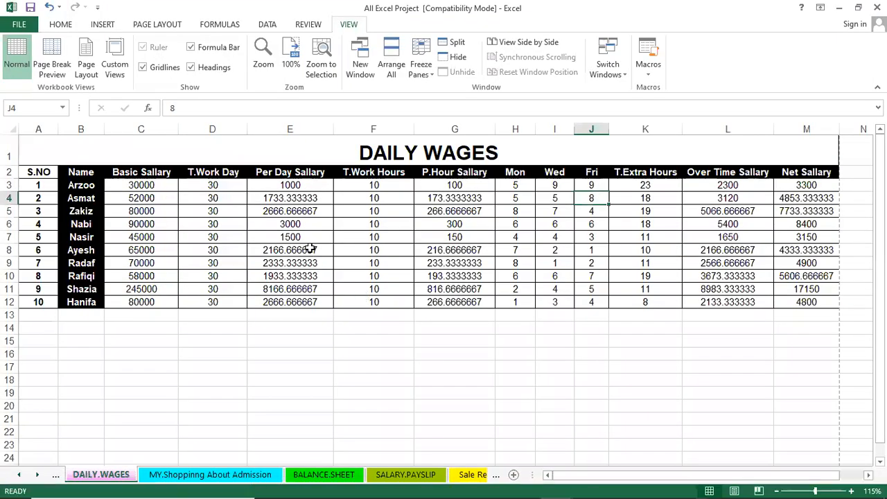
left_click(158, 201)
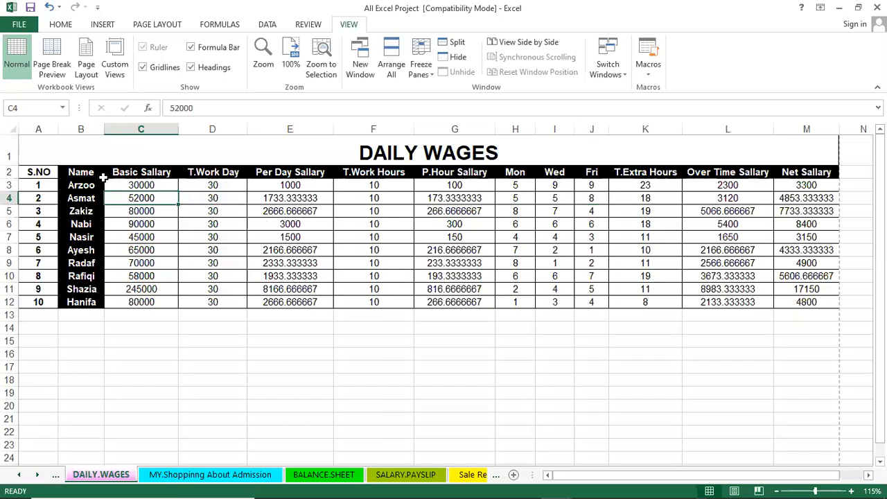
left_click(135, 172)
left_click(202, 172)
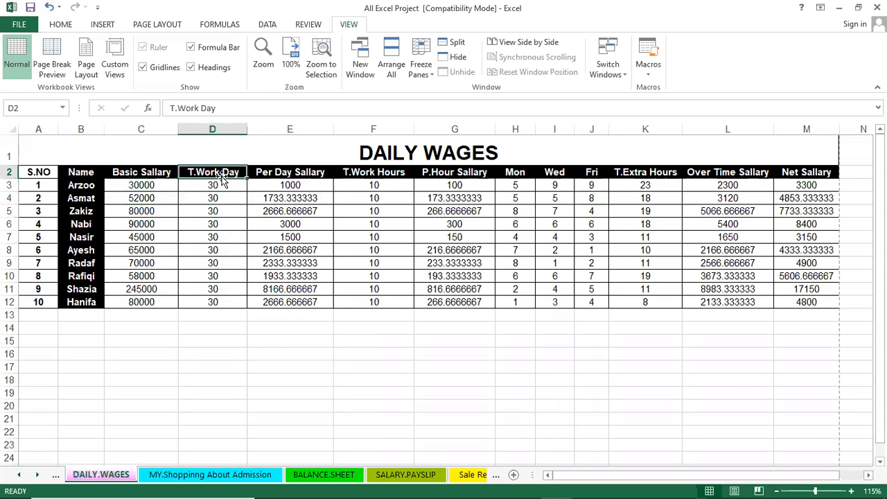
left_click(279, 171)
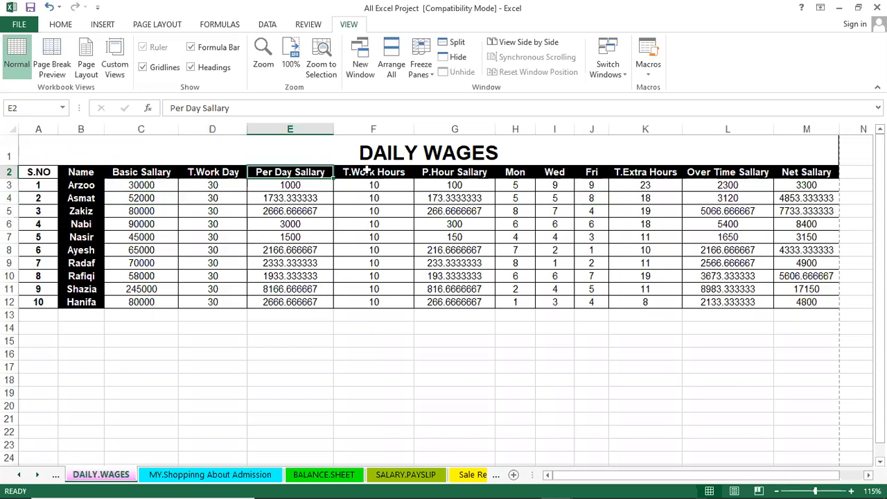
left_click(368, 171)
left_click(449, 172)
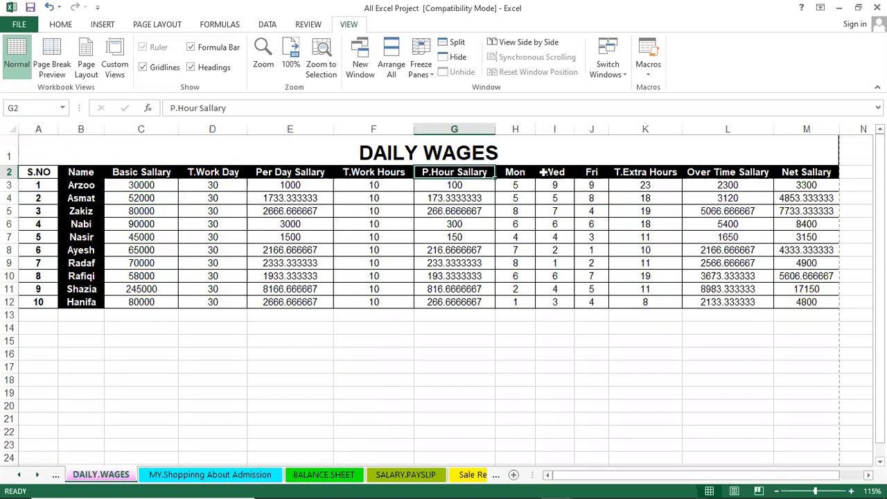
left_click(515, 172)
left_click(557, 172)
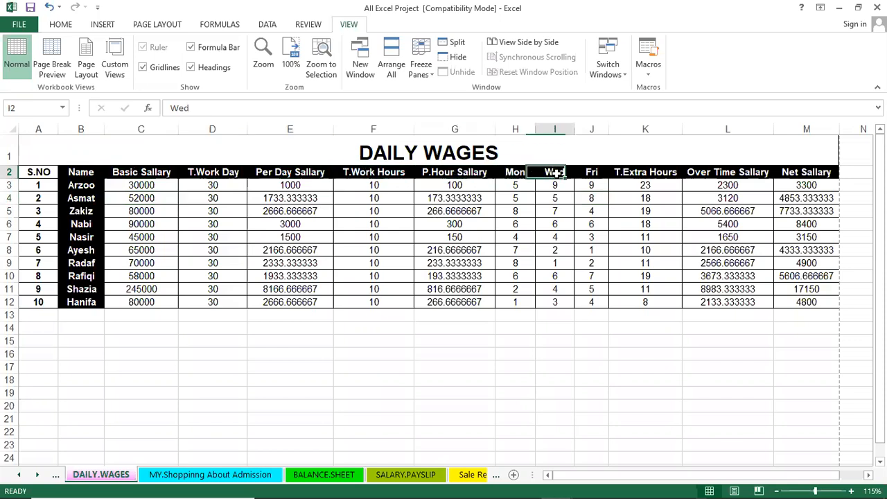
left_click(590, 172)
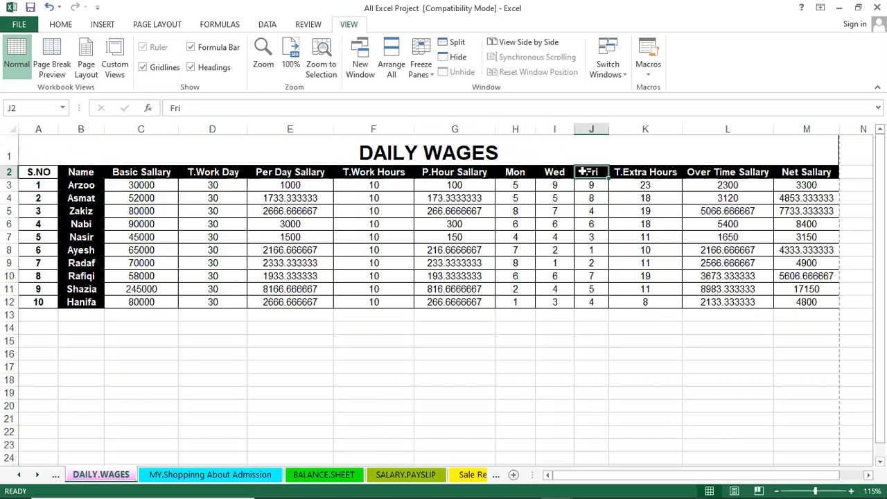
left_click(644, 172)
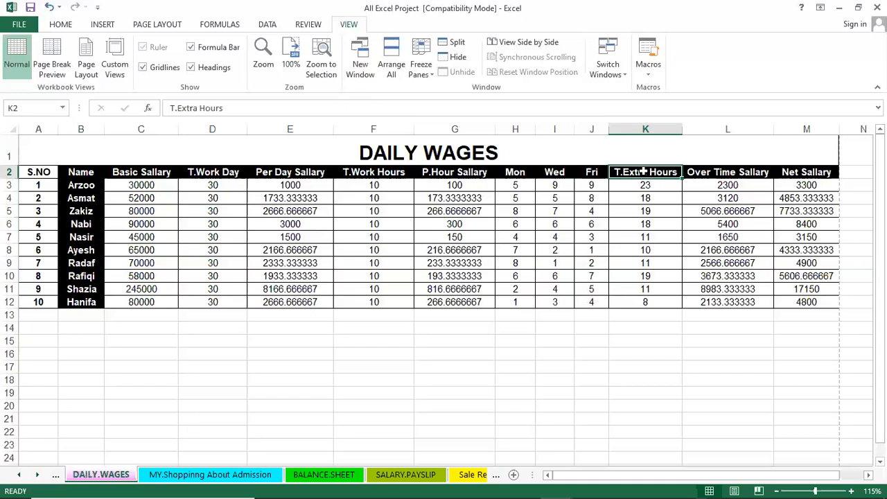
left_click(738, 173)
left_click(806, 173)
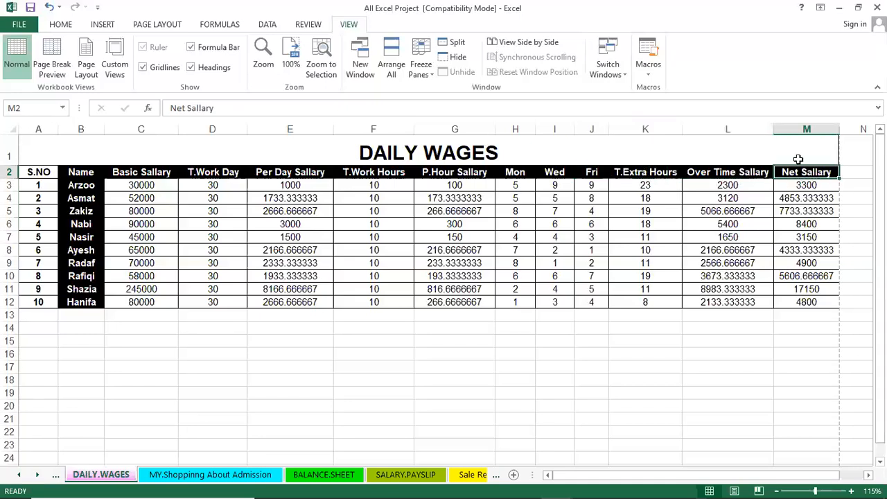
left_click(839, 8)
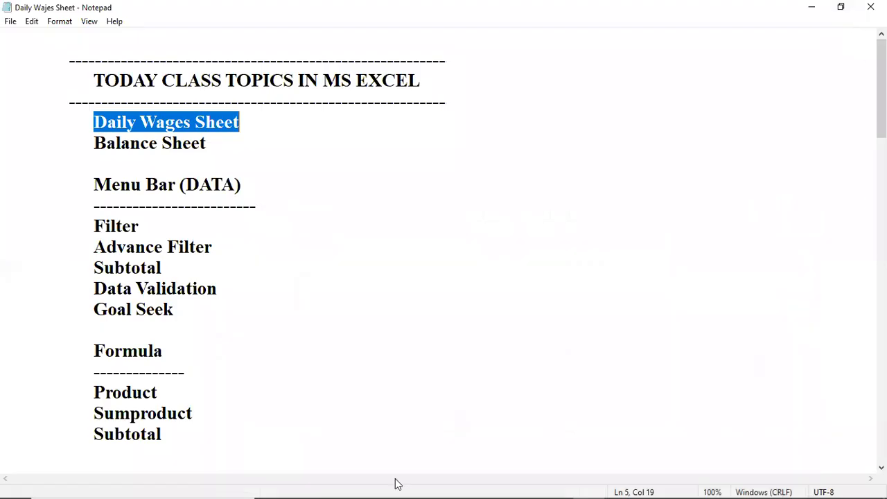
Step: Switch to the Excel Project Sheet workbook in Excel and select cell A1 on the blank Sheet1
mouse_move(559, 486)
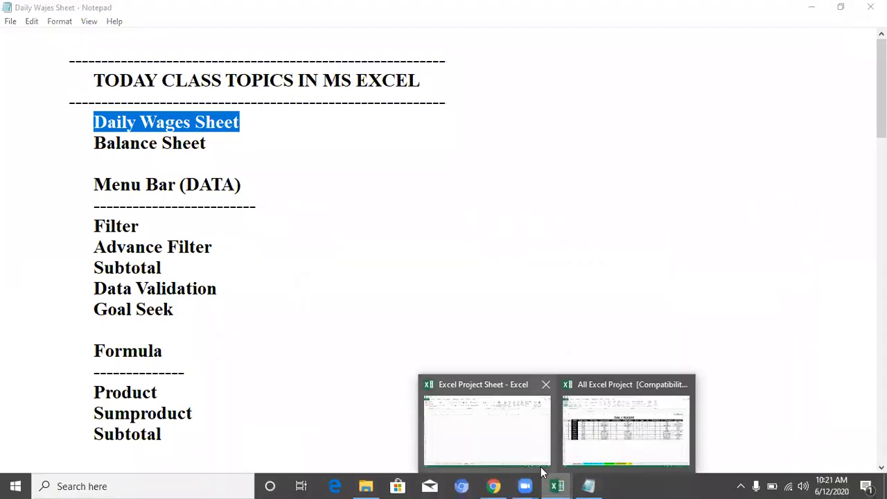
left_click(529, 450)
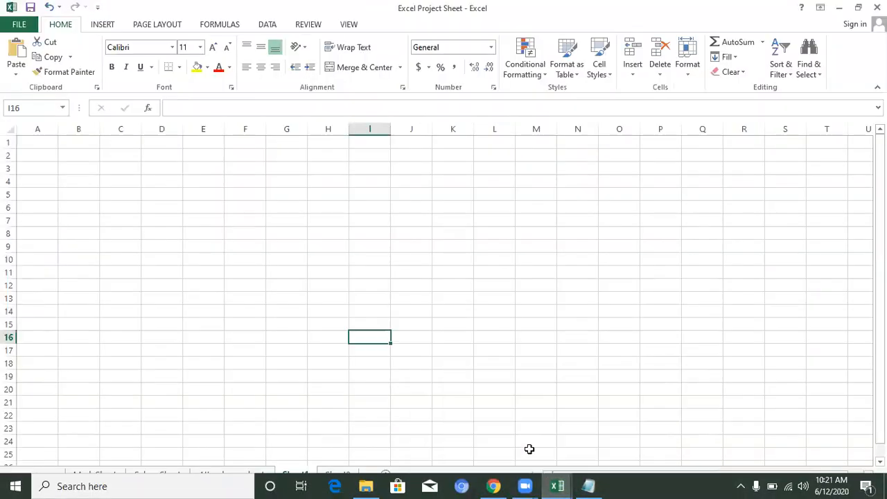
left_click(242, 296)
scroll(242, 289, "up", 3, "ctrl")
scroll(242, 289, "up", 2, "ctrl")
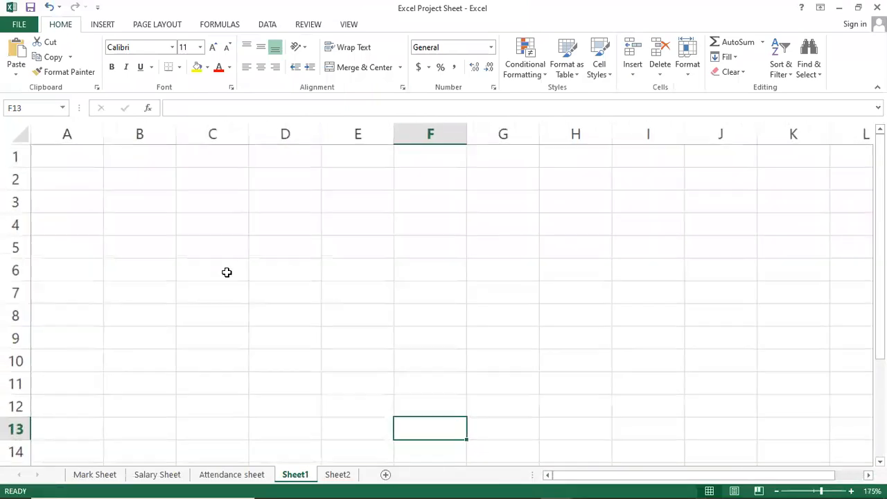
left_click(46, 150)
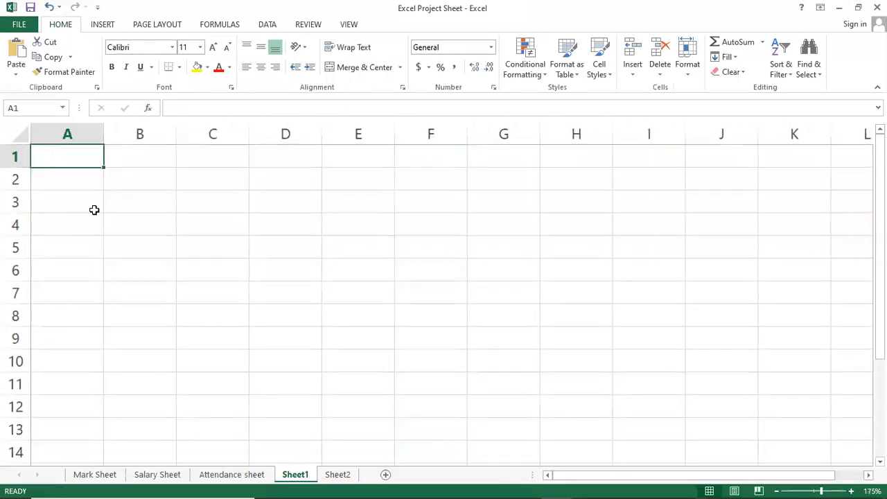
Step: Rename the Sheet1 worksheet as "Wages Wages Sheet"
double_click(293, 474)
type("Stock")
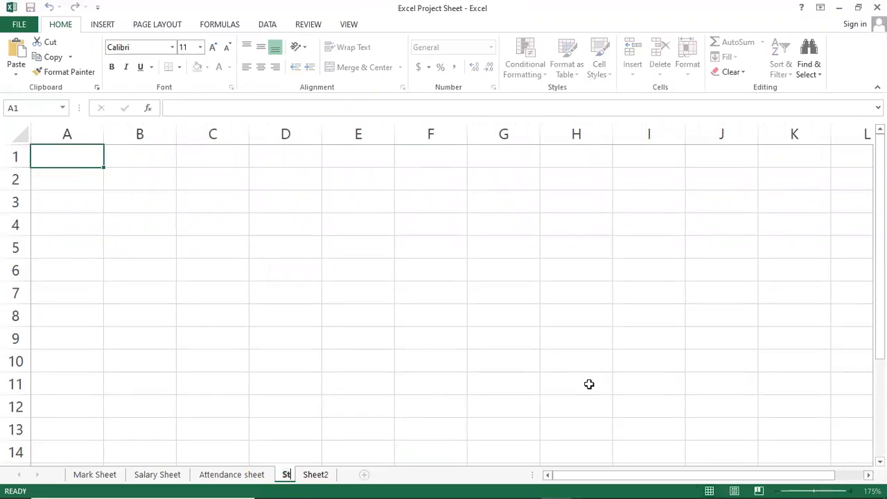
key("BackSpace")
key("BackSpace")
key("BackSpace")
key("BackSpace")
key("BackSpace")
key("BackSpace")
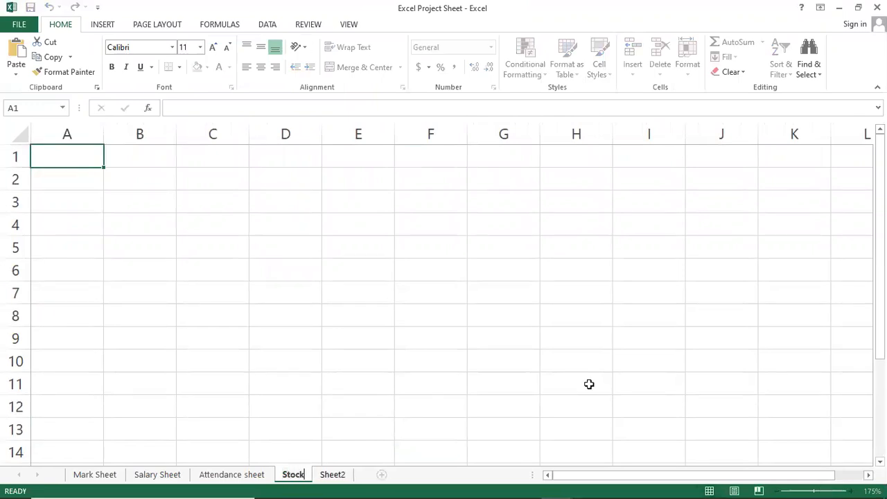
type("Wa")
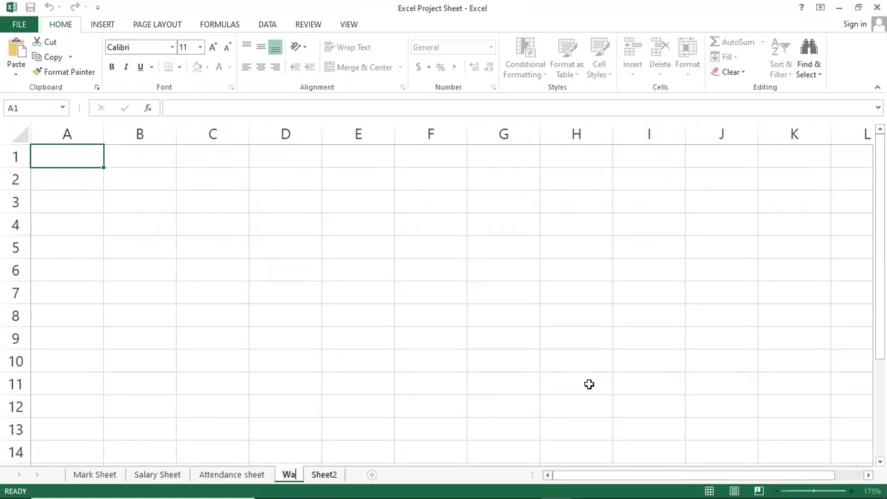
type("ges Wages")
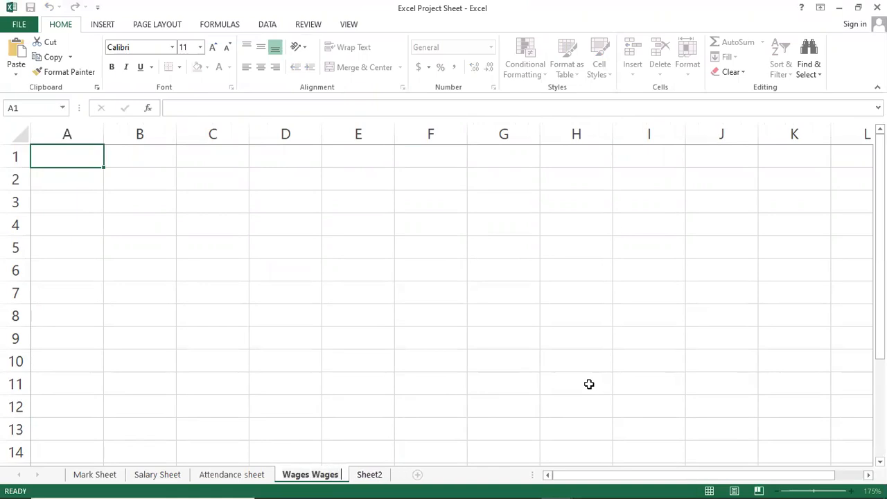
key("Return")
type("Sheet")
key("Return")
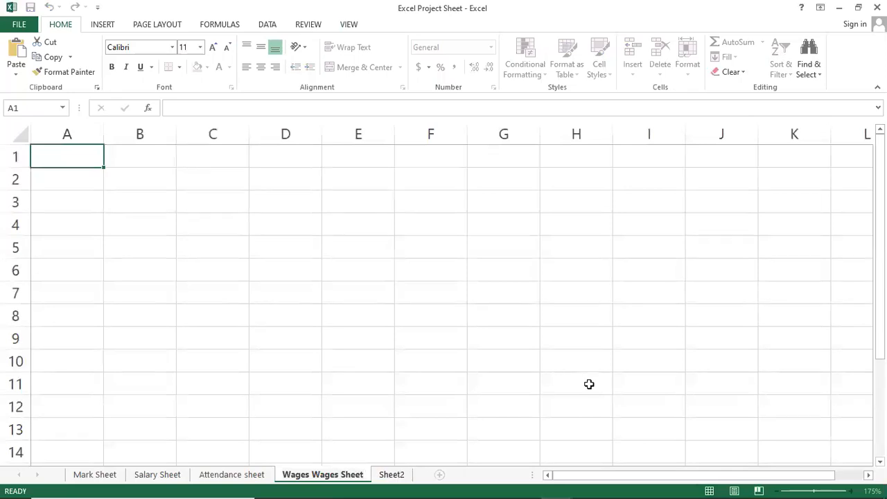
Step: Enter the company title "Sir Sajid & Co." in cell A1
left_click(95, 359)
left_click(54, 159)
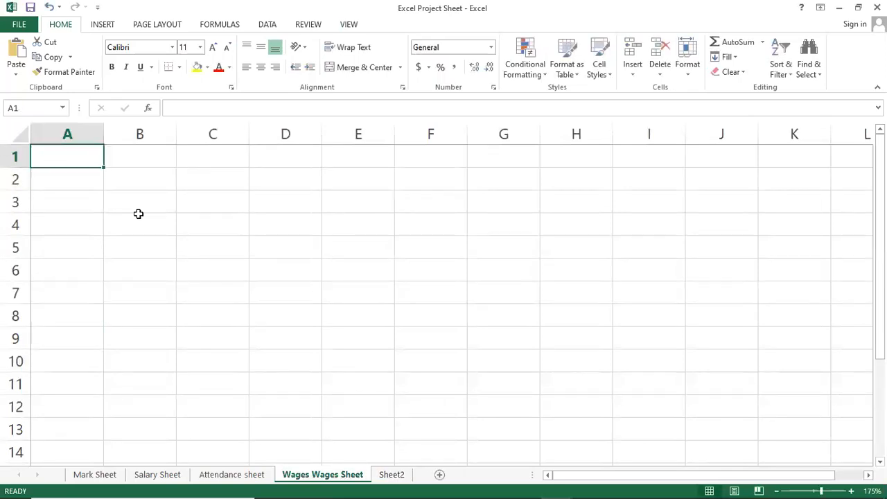
type("Sir Sajid & Co.")
key("Return")
key("Return")
Step: Enter the subtitle "Daily Wages Sheet" in cell A2, below the company title
key("Up")
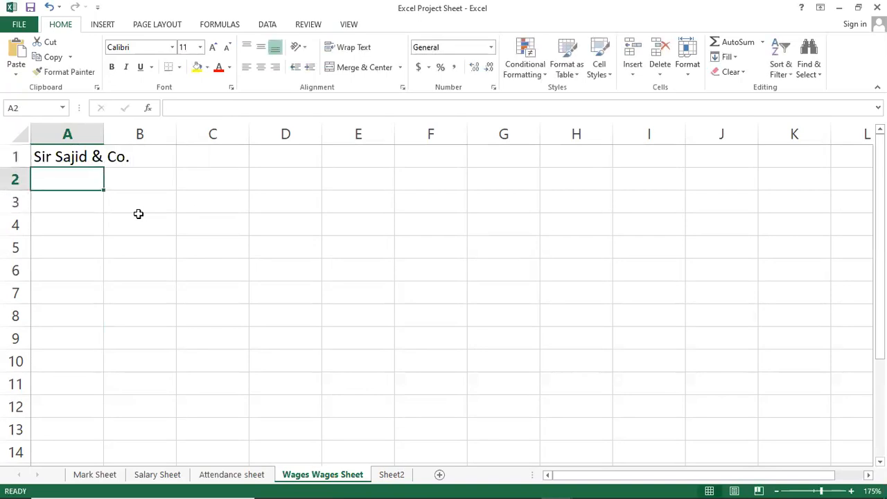
type("Daily Wages")
key("BackSpace")
key("BackSpace")
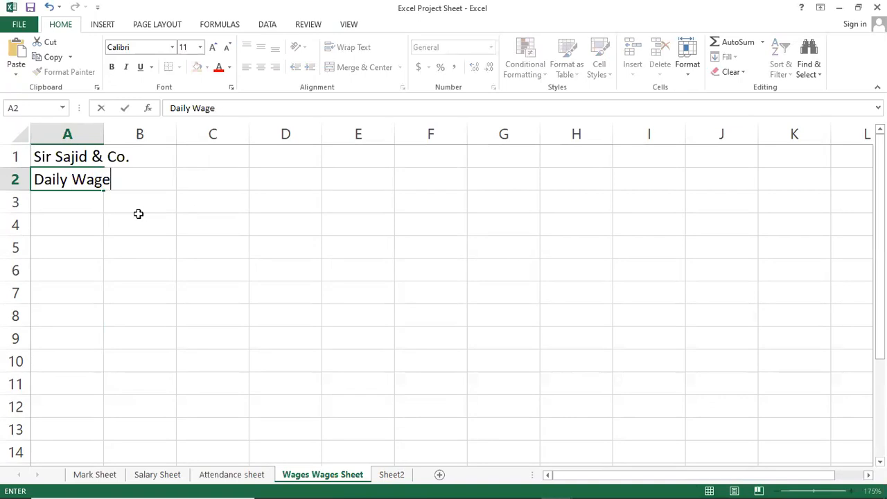
type("s Sheet")
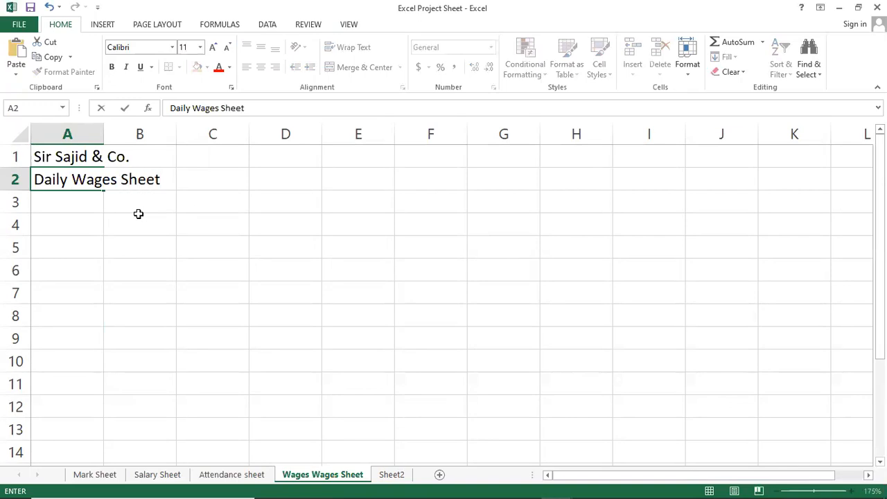
key("Return")
key("Return")
Step: Enter the column headings "Emp No" in A4 and "Emp Name" in B4
type("Emp No")
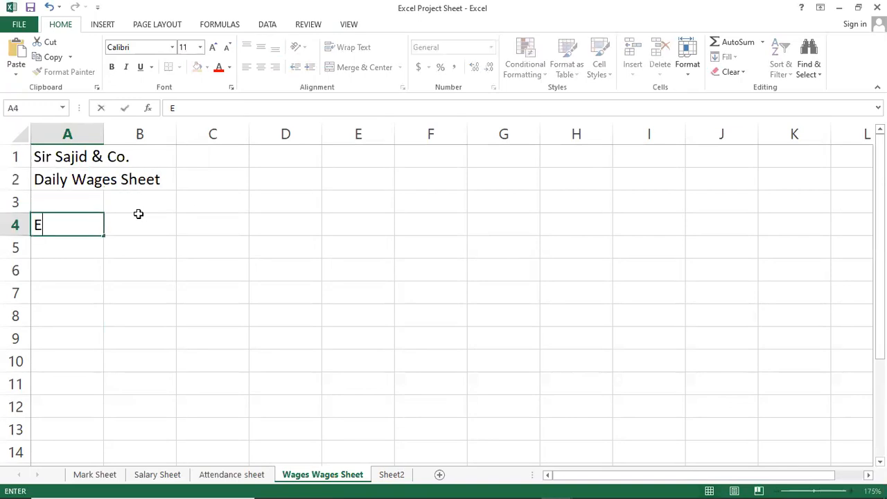
left_click(139, 216)
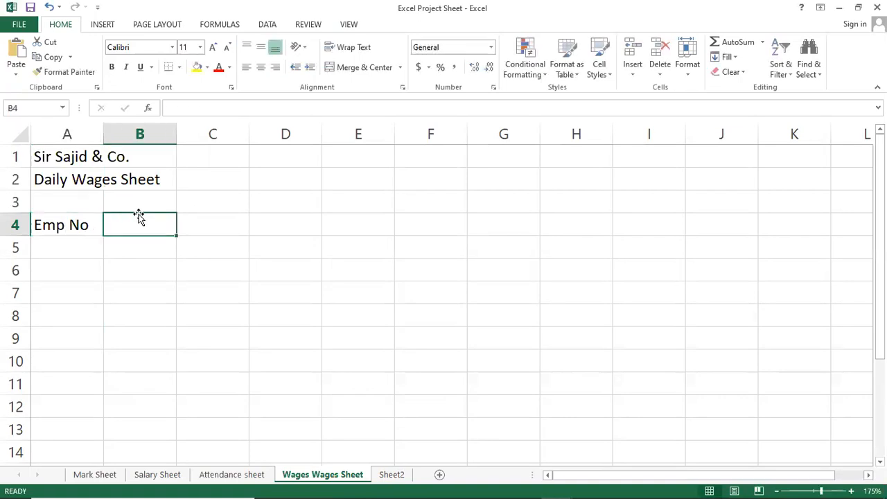
type("Emp Name")
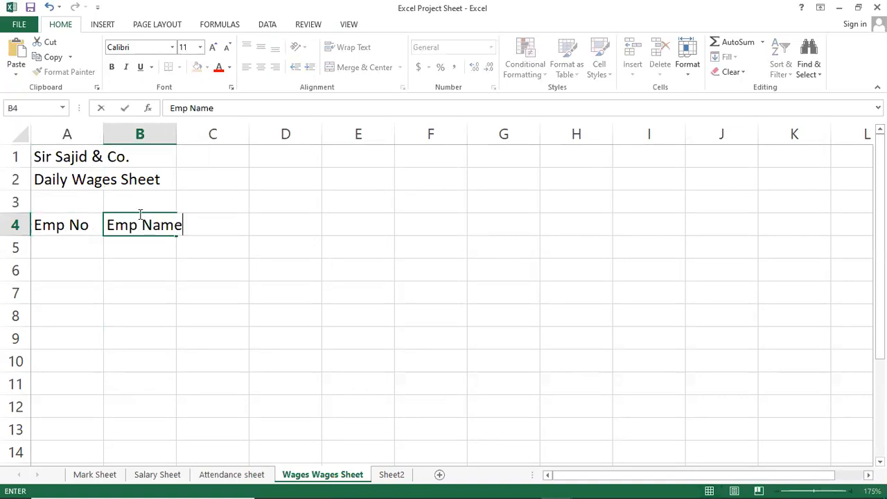
key("Return")
left_click(140, 216)
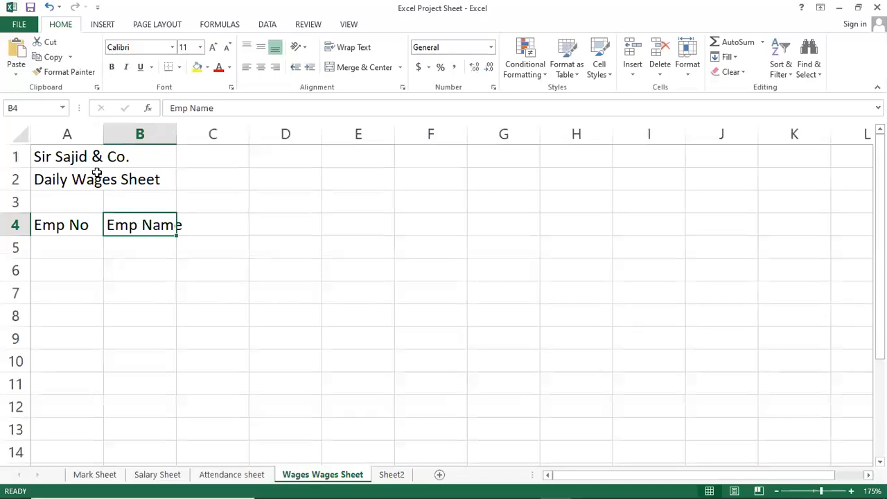
Step: Autofit column B, enter the heading "Basic Salary" in C4 and autofit column C to it
double_click(177, 134)
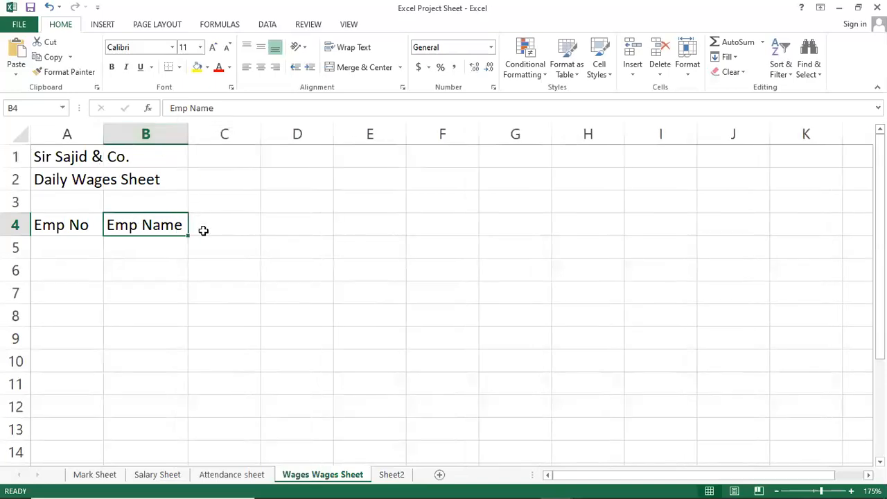
left_click(204, 230)
type("sic ")
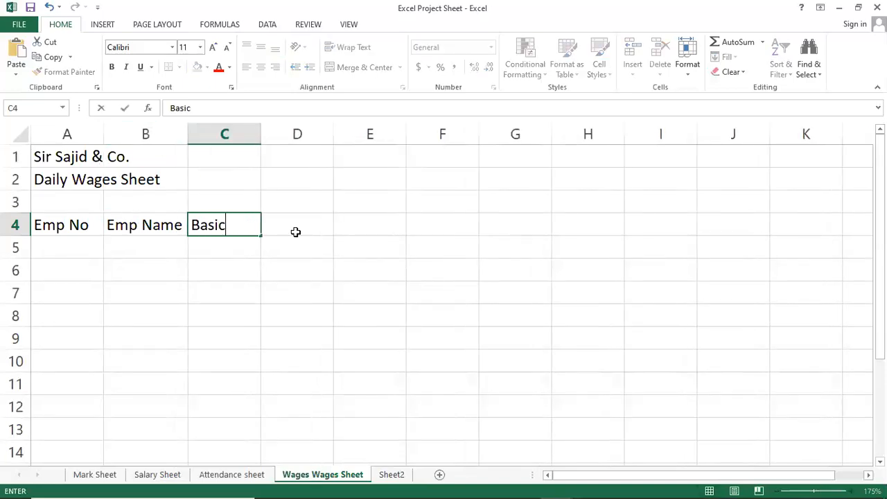
type("Salary")
left_click(296, 233)
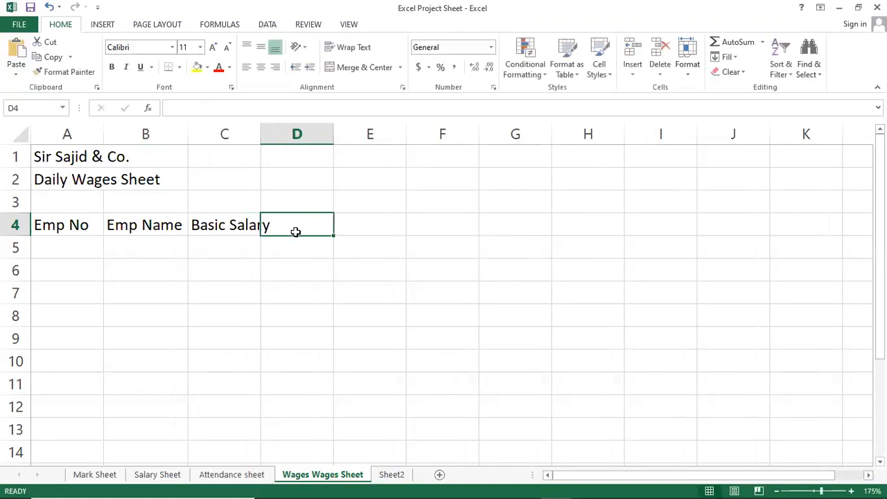
double_click(261, 133)
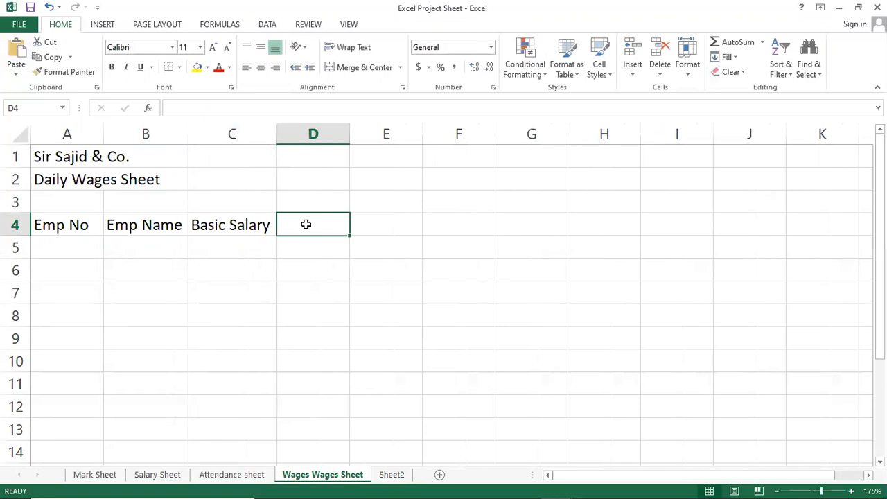
Step: Enter the heading "Total Work Day" in D4 and autofit column D to it
type("Total Wo")
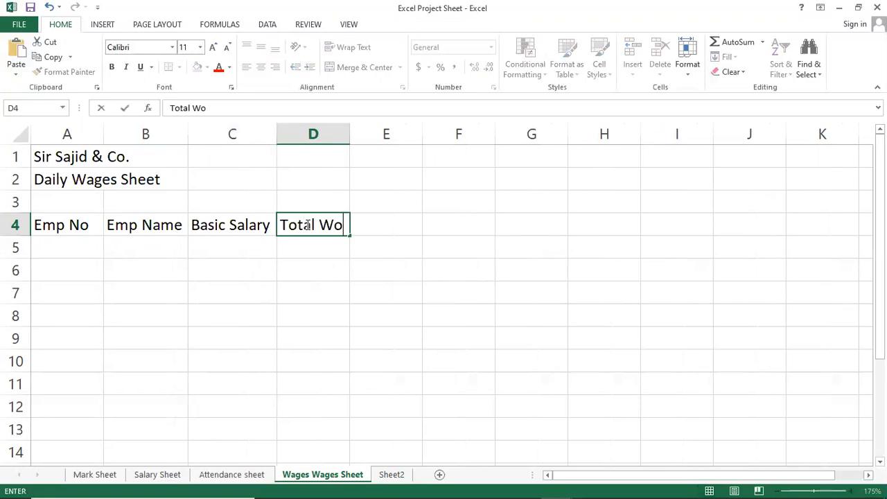
type("rk Day")
key("Return")
key("Up")
key("Right")
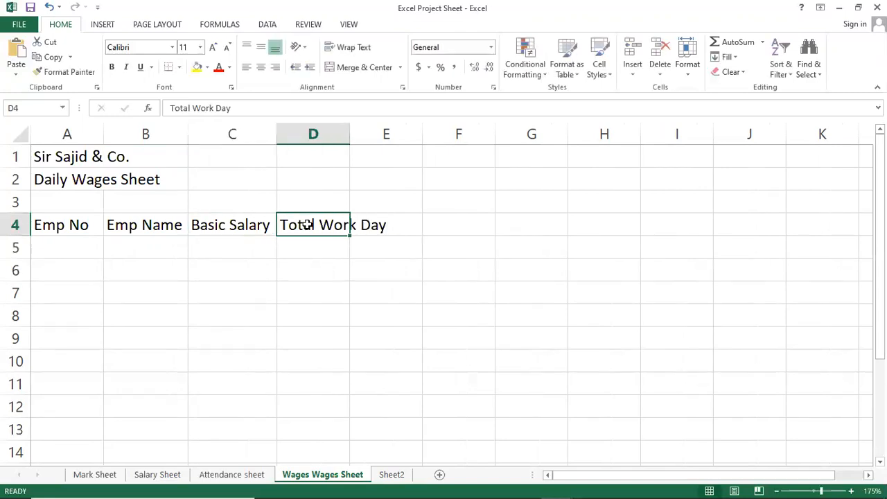
double_click(350, 133)
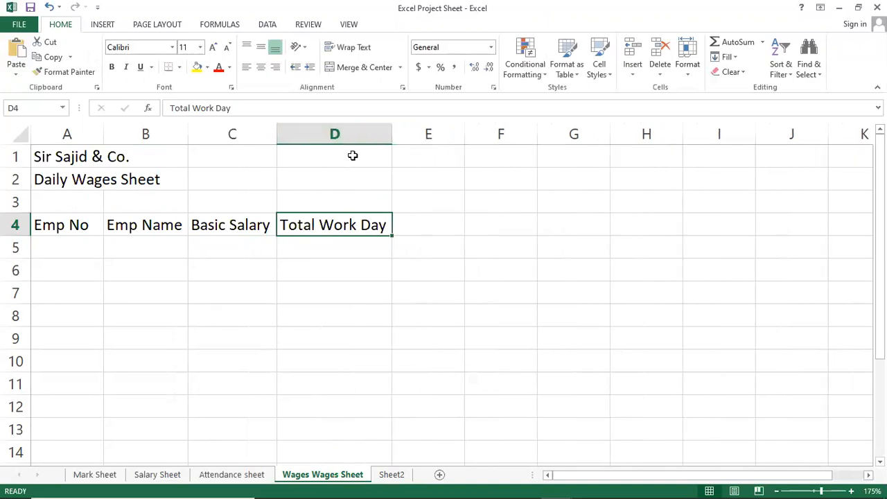
Step: Enter the heading "Per Day Salary" in E4 and autofit column E to it
left_click(421, 225)
type("Pe")
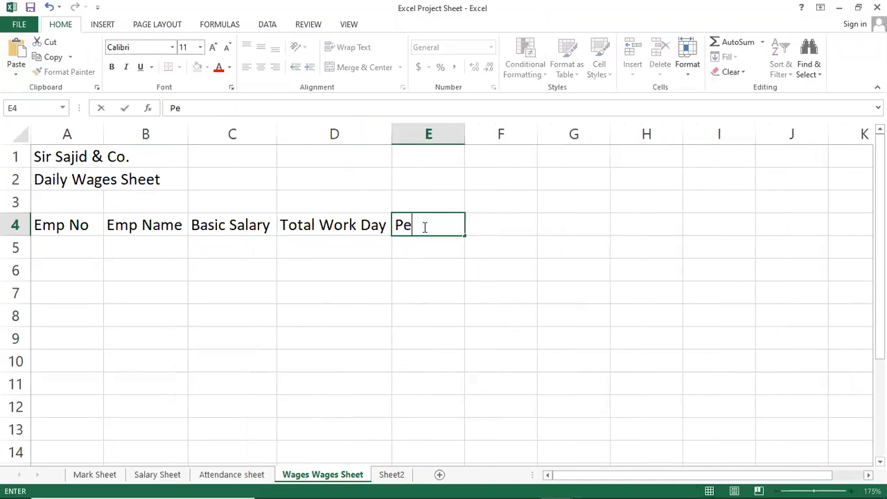
type("r Day Salary")
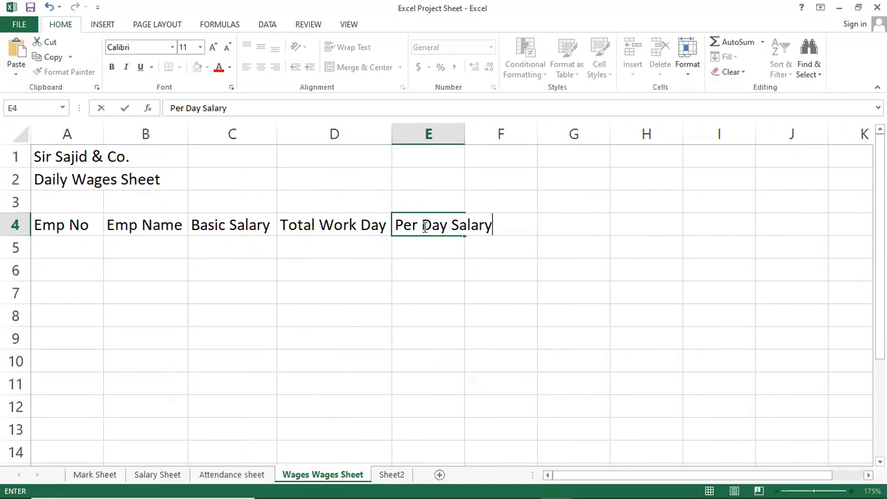
key("Return")
left_click(424, 226)
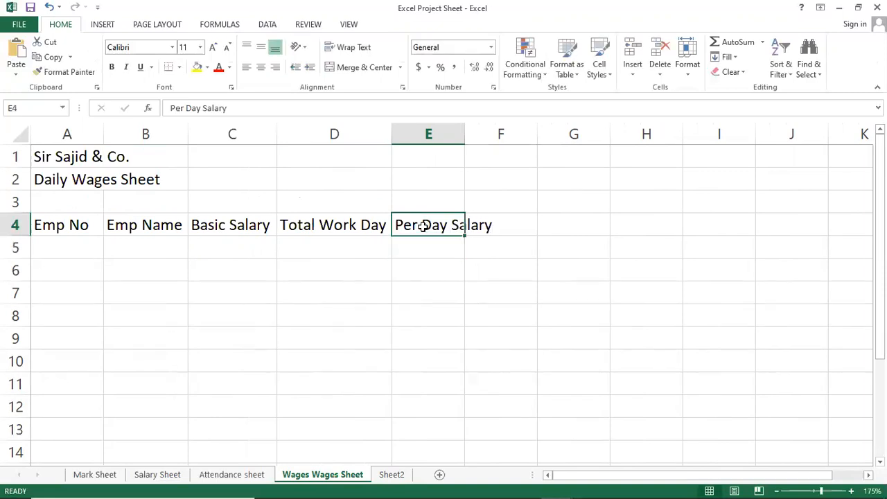
double_click(465, 142)
Step: Enter the heading "Total Work Hours" in F4 and autofit column F to it
left_click(523, 224)
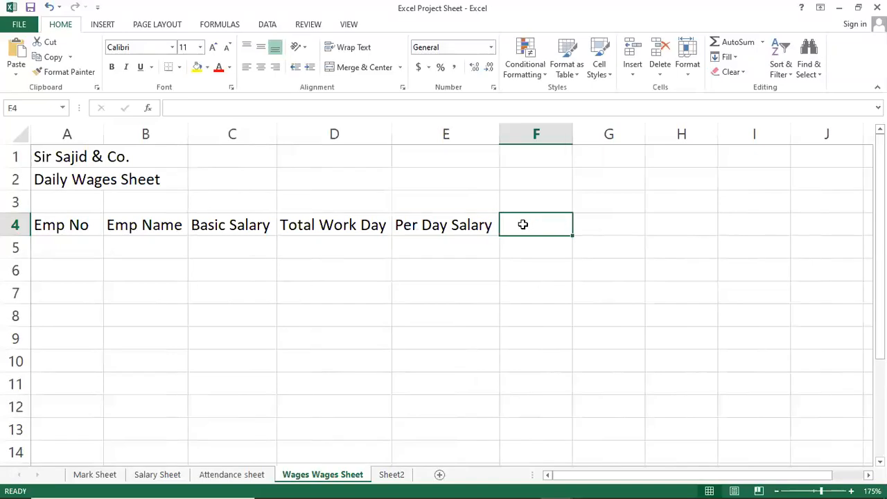
type("Total")
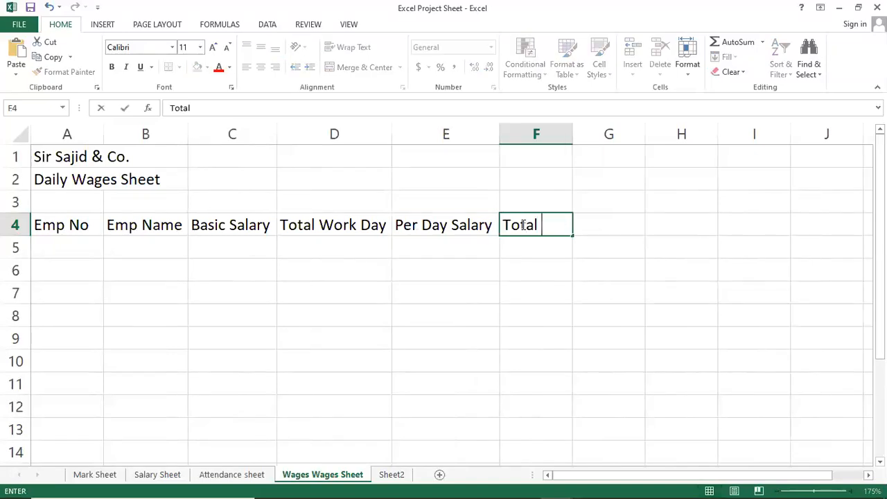
type(" Work")
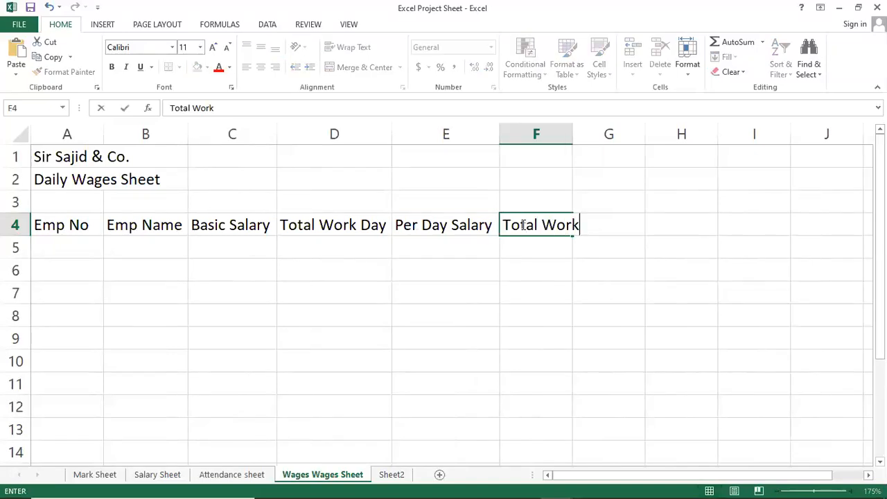
type(" Hours")
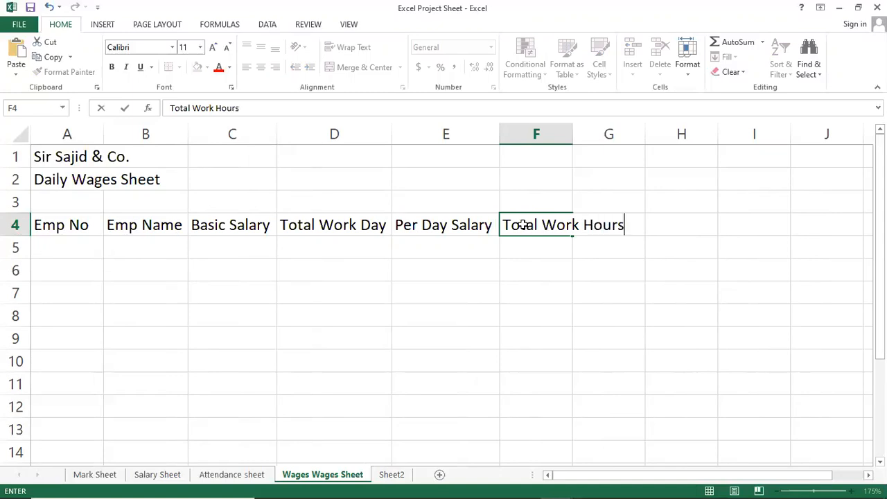
key("Return")
left_click(522, 225)
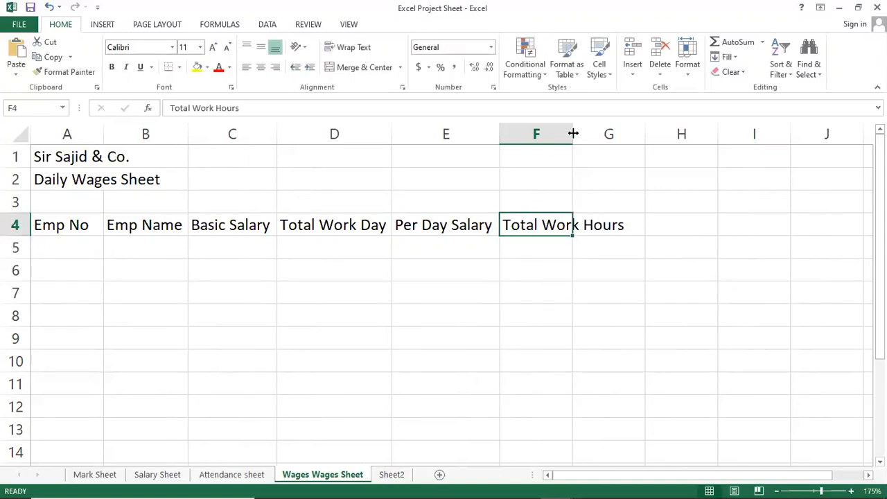
double_click(573, 134)
Step: Enter the heading "Per Hours Salary" in G4 and autofit column G to it
left_click(656, 216)
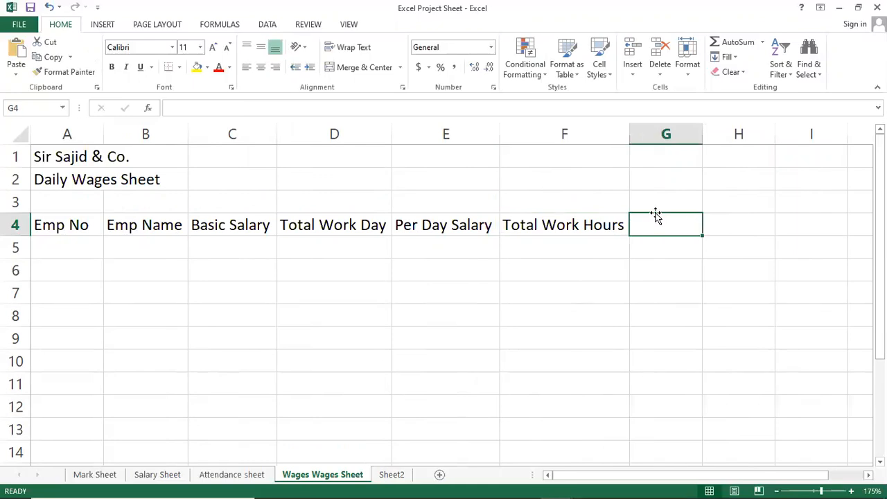
type("Per Hours Salary")
key("Return")
left_click(656, 214)
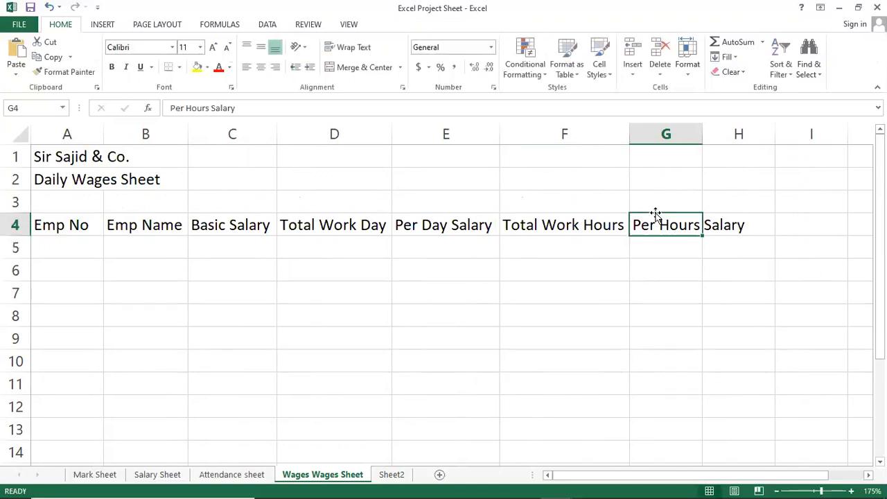
double_click(703, 134)
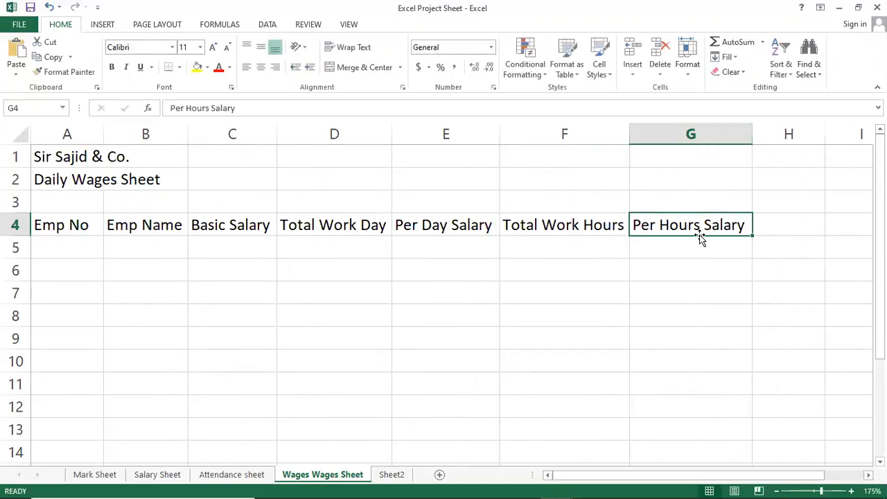
Step: Enter the first weekday heading "Mon" in H4, beside the Per Hours Salary heading
key("Right")
key("Right")
key("Right")
key("Right")
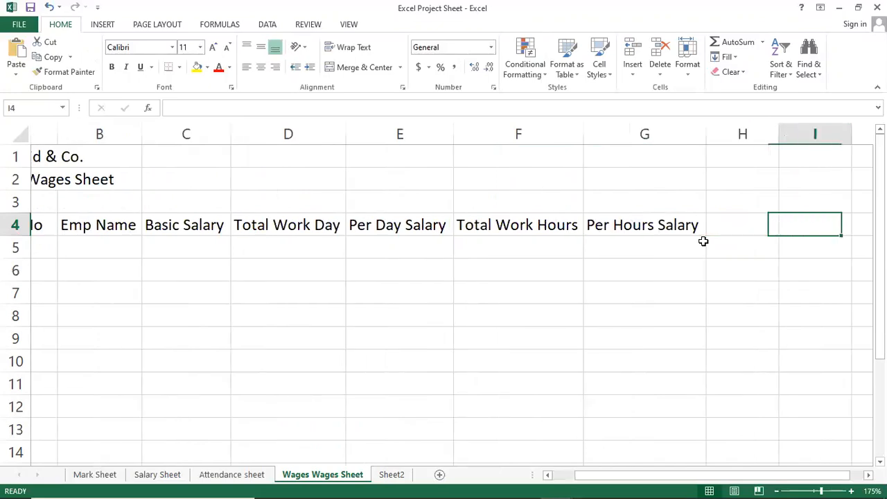
key("Left")
key("Left")
key("Left")
type("Mon")
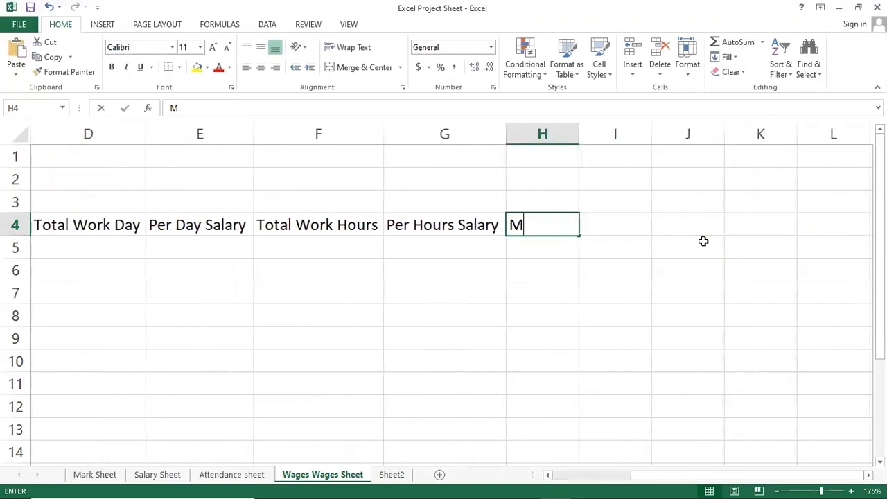
key("Return")
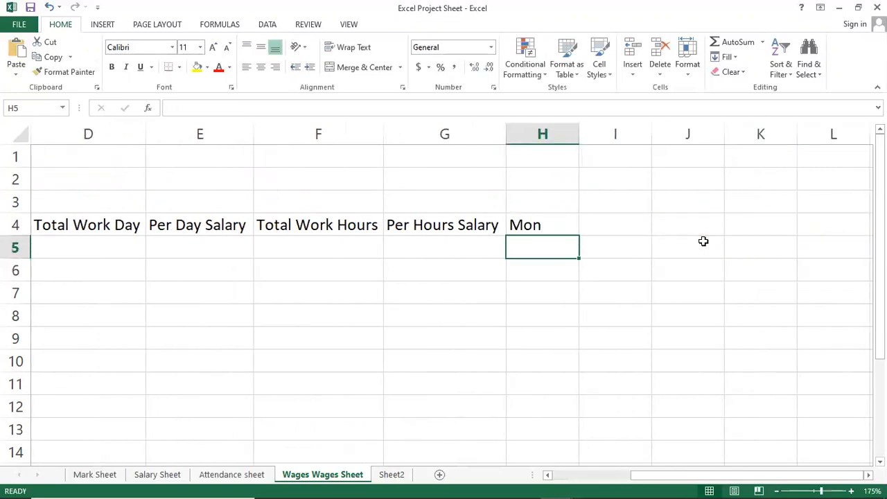
Step: Fill the weekday series from Mon in H4 across row 4 to Sun in N4
key("Up")
left_click_drag(577, 236, 365, 239)
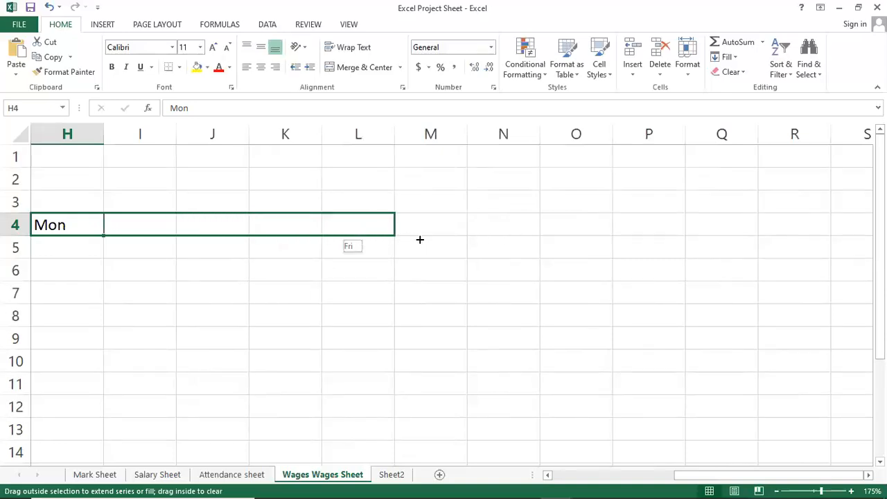
left_click_drag(435, 239, 527, 228)
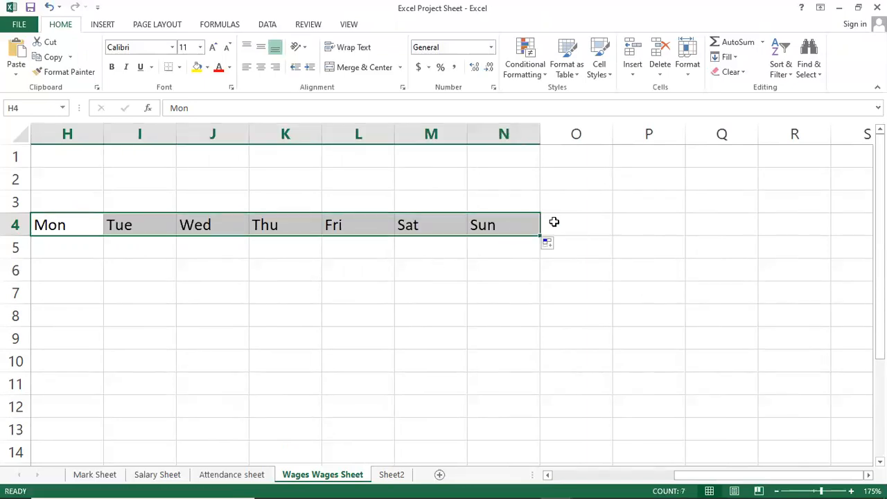
Step: Enter the heading "Total Over Time" in O4 and autofit column O to it
left_click(555, 222)
type("Tot")
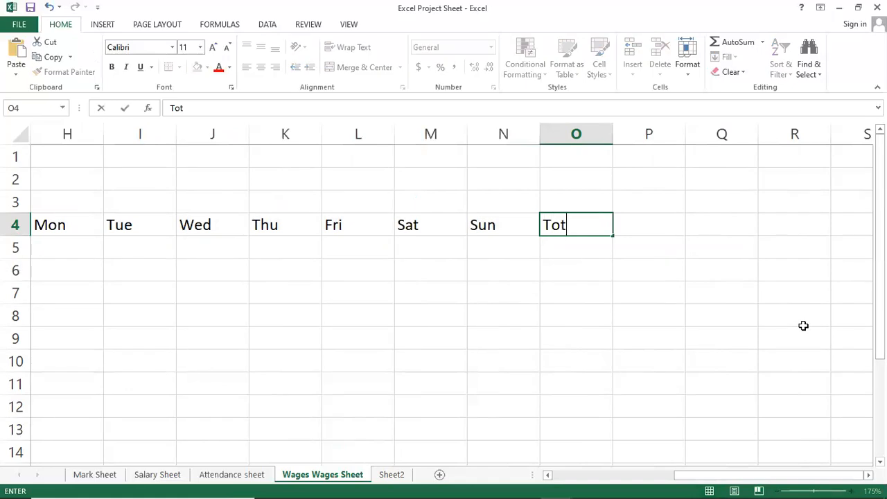
type("al Over")
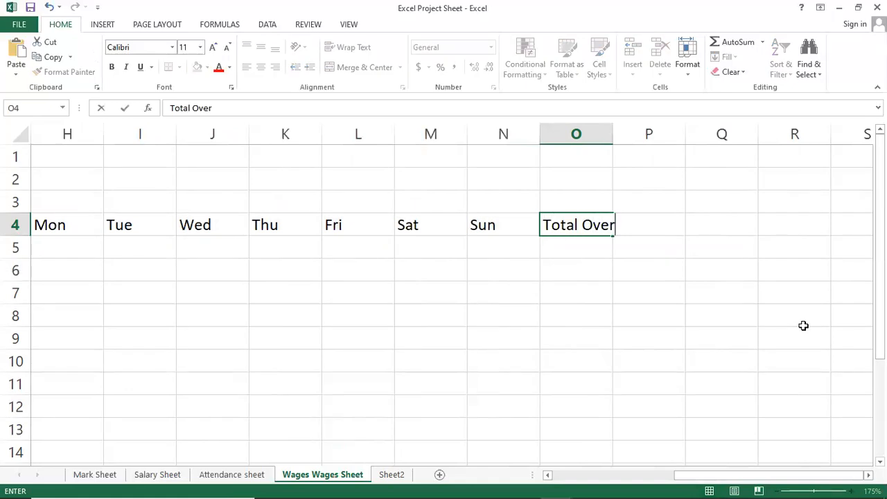
type(" Time")
key("ctrl+Return")
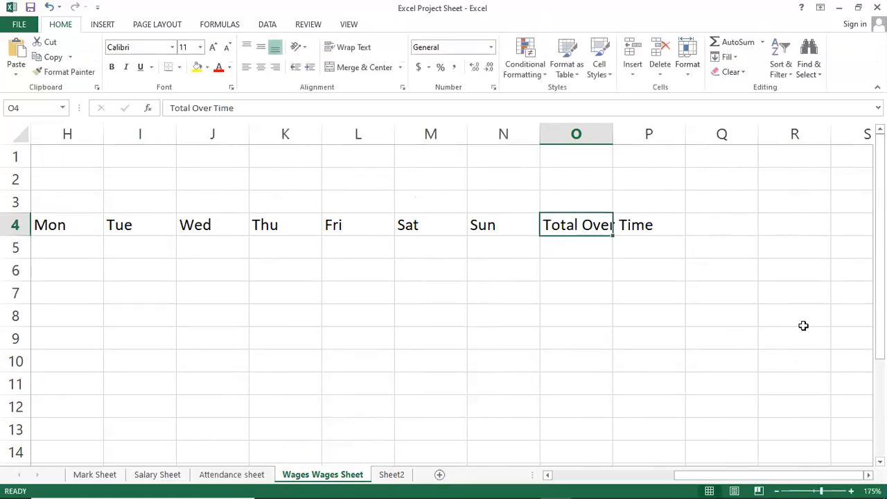
double_click(613, 129)
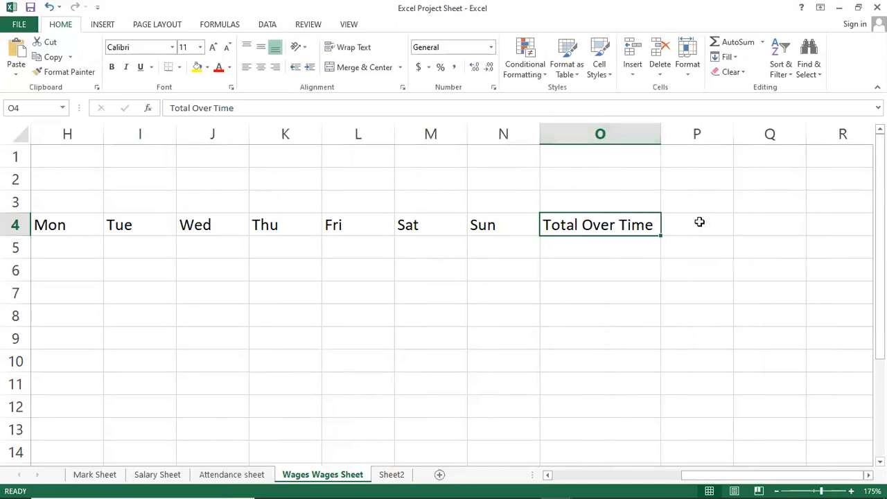
Step: Enter the heading "Extra Hours Salary" in P4 and autofit column P to it
left_click(699, 223)
type("Extra")
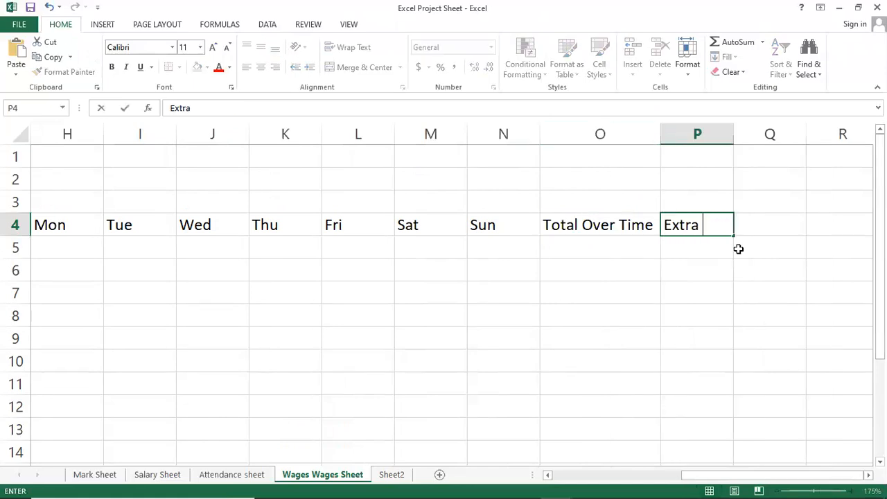
type(" Hours Sala")
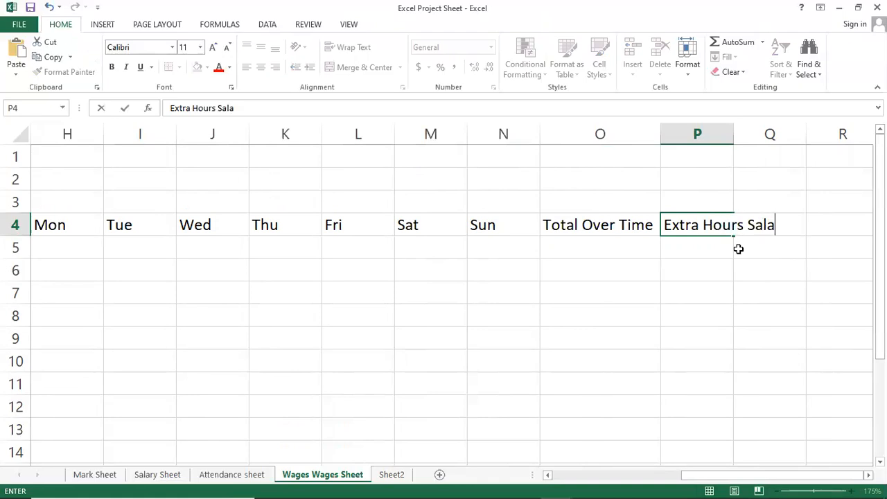
type("ry")
key("Return")
key("Up")
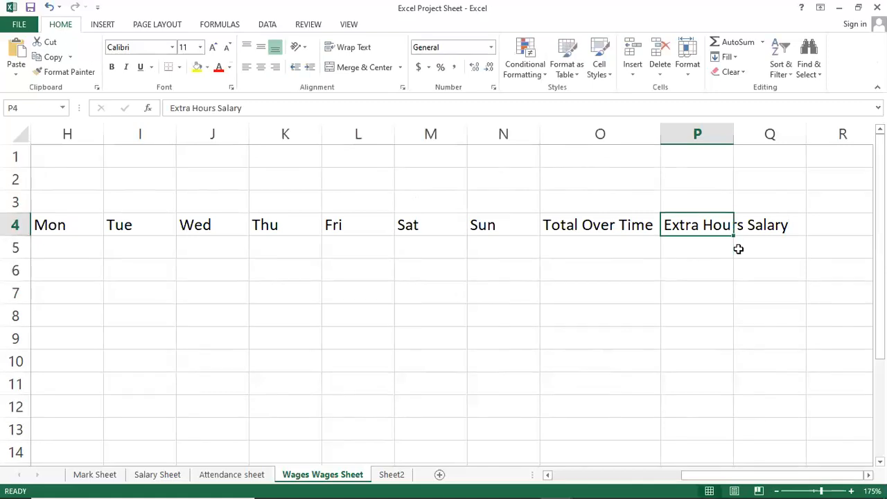
double_click(734, 133)
Step: Enter the heading "Net Salary" in Q4 and widen column Q slightly to fit it
left_click(826, 229)
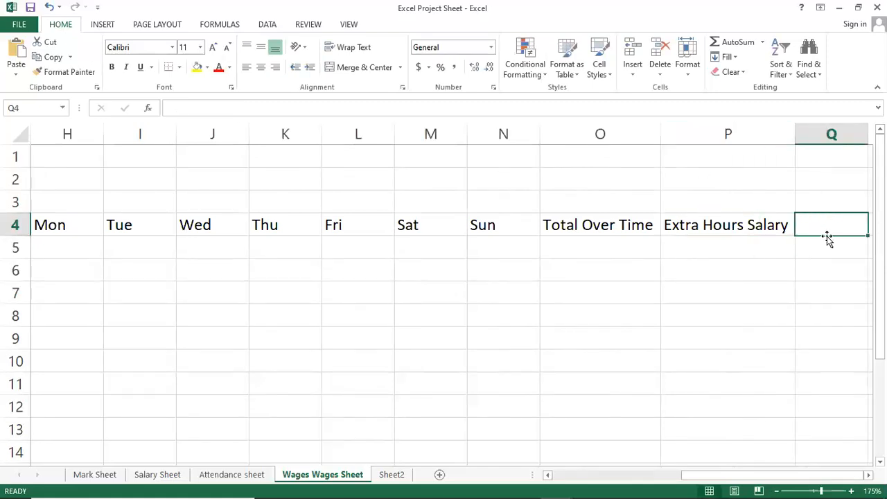
key("Right")
key("Left")
type("Net Salary")
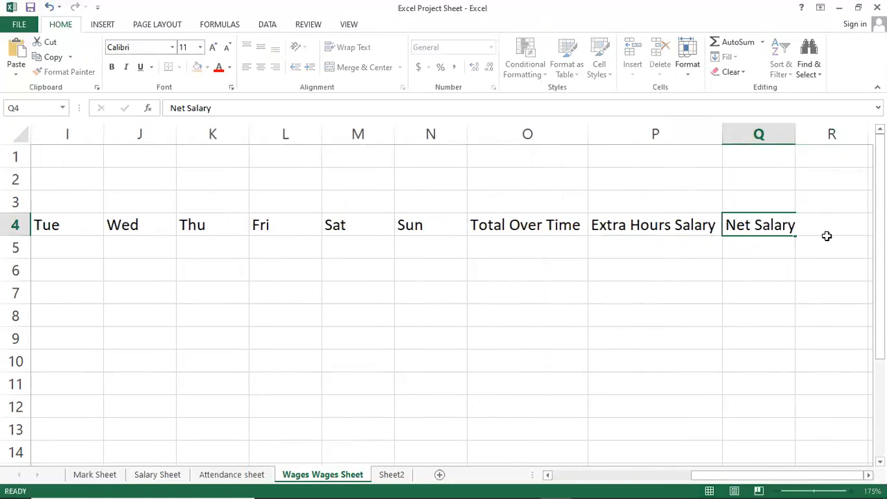
key("ctrl+Return")
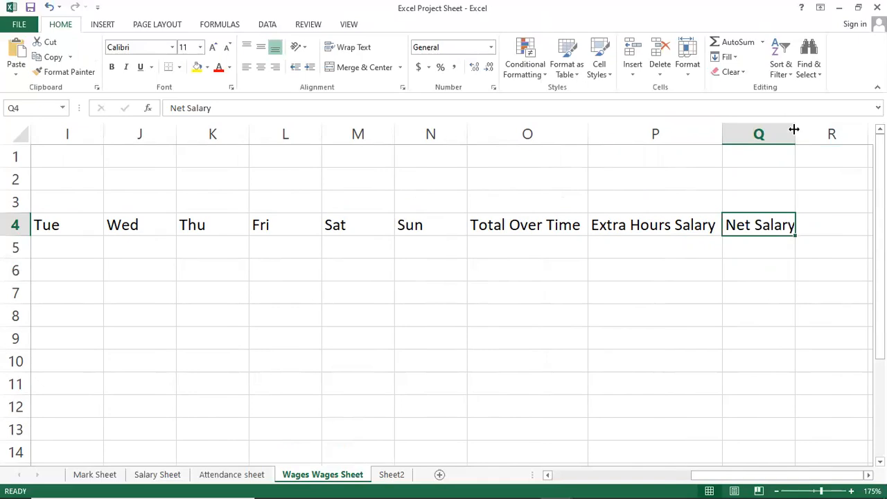
left_click_drag(795, 129, 802, 128)
left_click(385, 269)
left_click(428, 228)
left_click_drag(288, 234, 333, 226)
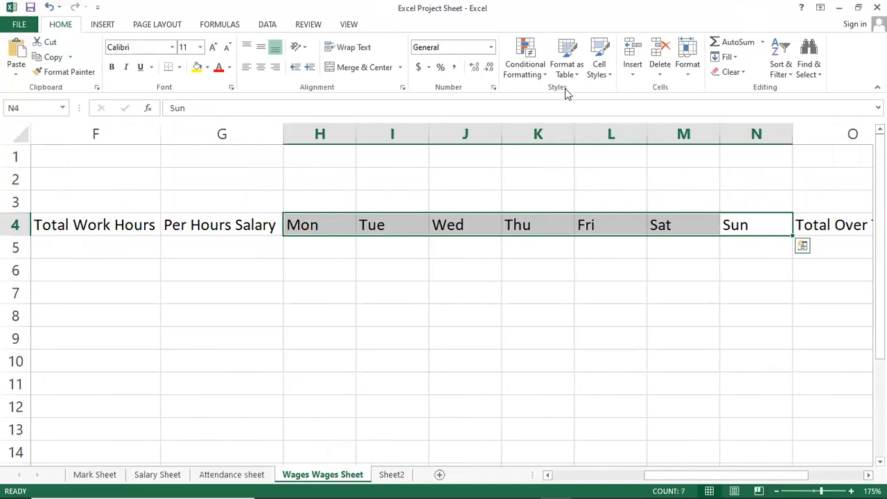
left_click(401, 225)
left_click(739, 230)
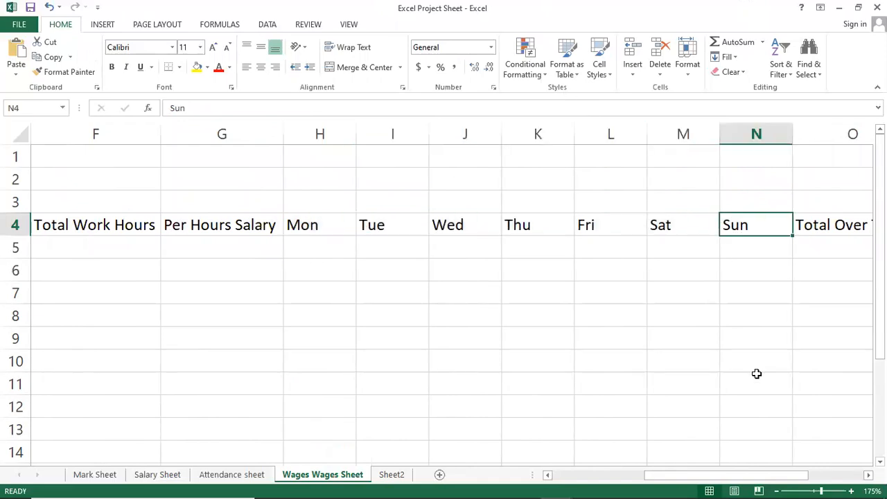
Step: Autofit the widths of columns A to Q to the row 4 headings, from Emp No to Net Salary
key("Left")
key("Left")
key("Left")
key("Left")
key("Left")
key("Left")
key("Left")
key("Left")
key("Left")
key("Left")
key("Left")
key("Left")
key("Left")
key("shift+Right")
key("shift+Right")
key("shift+Right")
key("shift+Right")
key("shift+Right")
key("shift+Right")
key("shift+Right")
key("shift+Right")
key("shift+Right")
key("shift+Right")
key("shift+Right")
key("shift+Right")
key("shift+Right")
key("shift+Right")
key("shift+Right")
key("shift+Right")
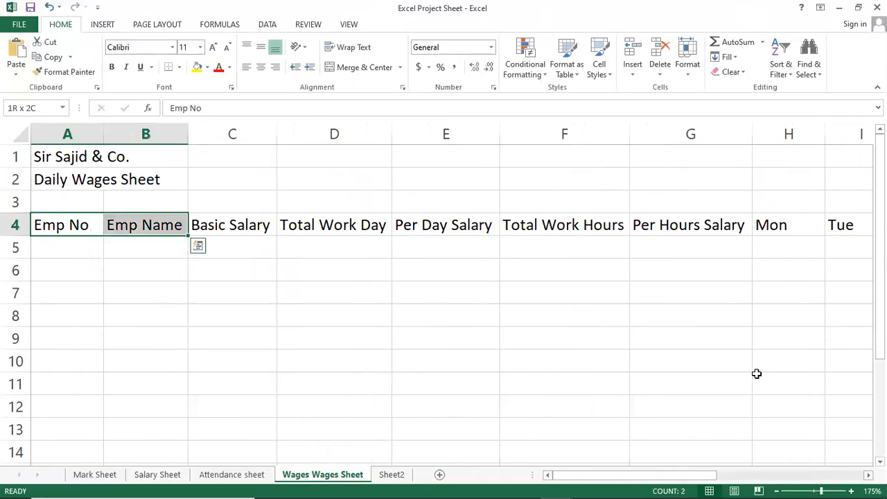
key("shift+Left")
key("shift+Right")
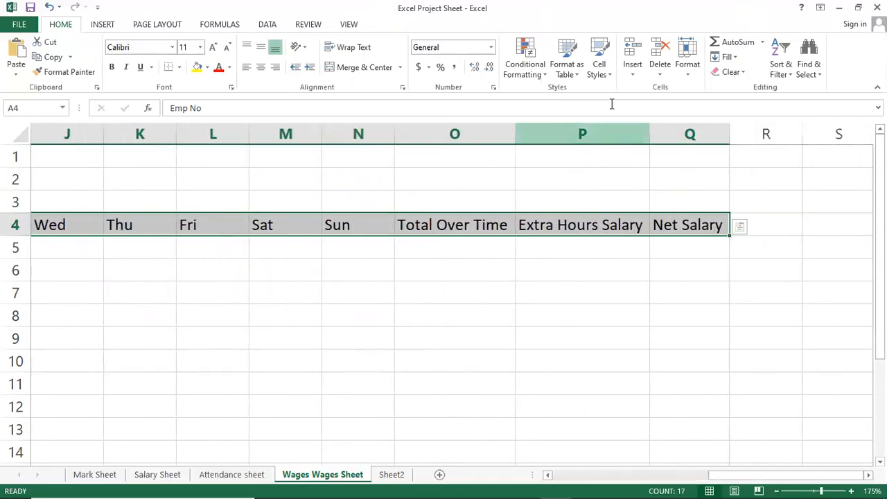
left_click(683, 69)
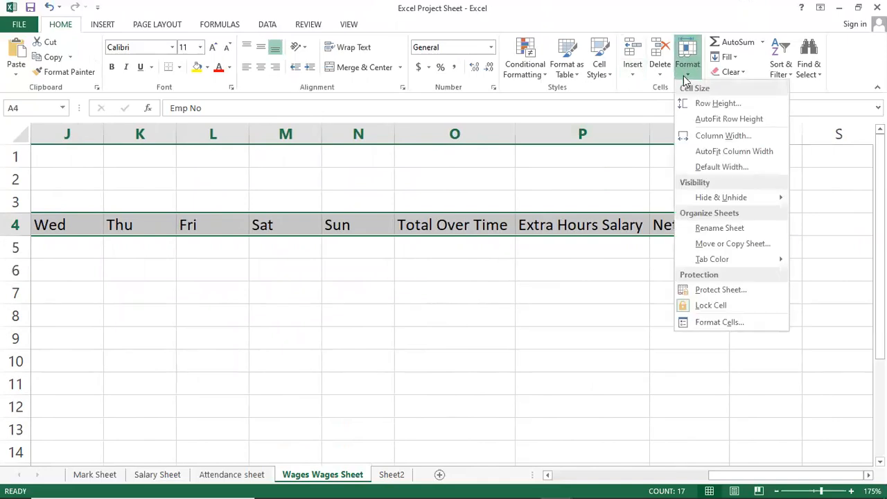
left_click(755, 153)
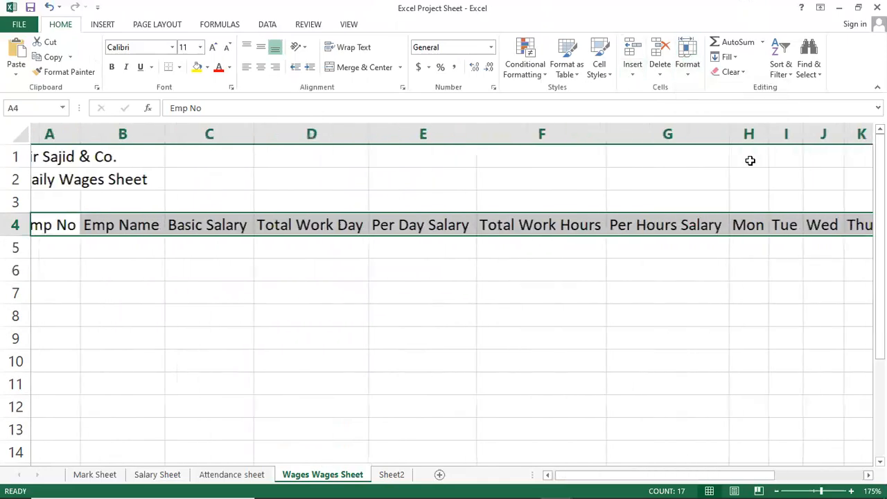
left_click(456, 289)
left_click(166, 264)
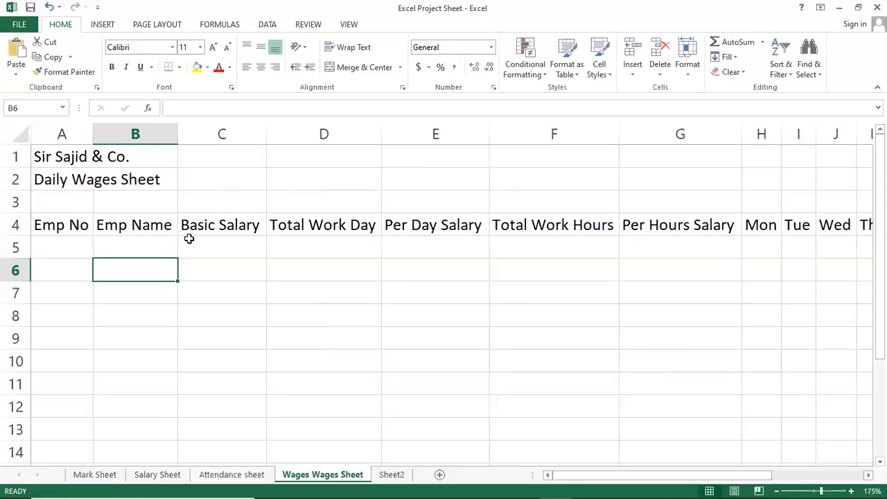
Step: Number the employees 1 to 5 in A5:A9 under Emp No, starting from 1 in A5
left_click(58, 240)
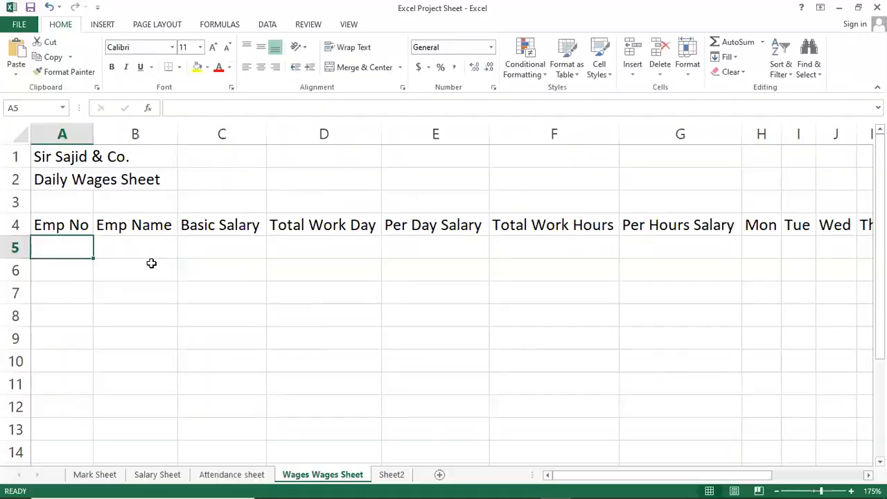
type("1")
key("Return")
key("Up")
left_click_drag(93, 259, 91, 351)
left_click(133, 285)
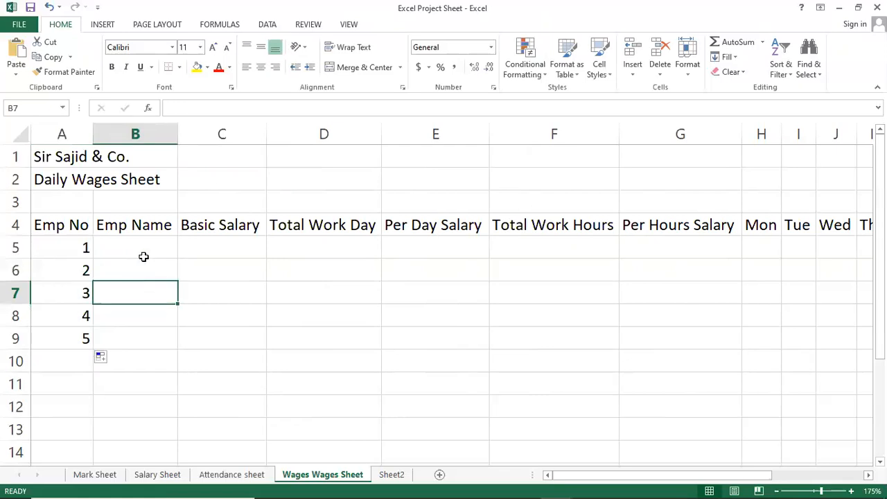
Step: Enter the five employees' first names in B5:B9 under Emp Name
left_click(147, 242)
type("Asim")
key("Return")
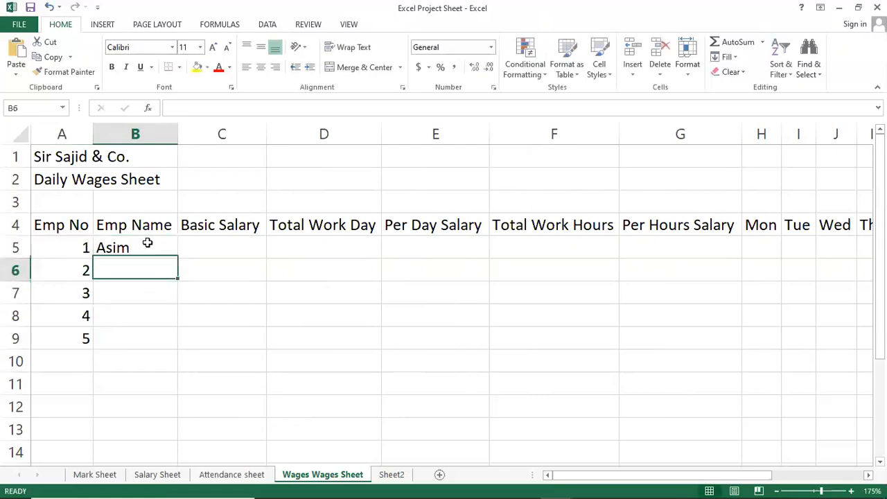
type("Basit")
key("Return")
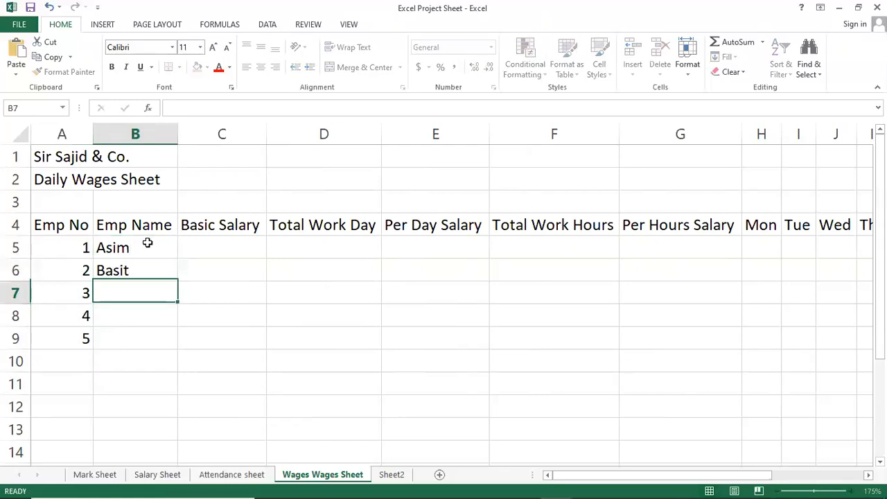
type("Danish")
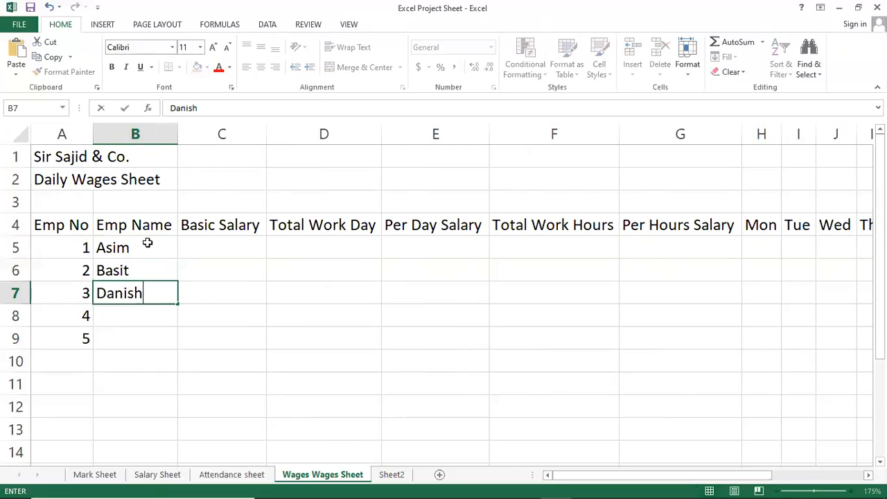
key("Return")
type("Faisal")
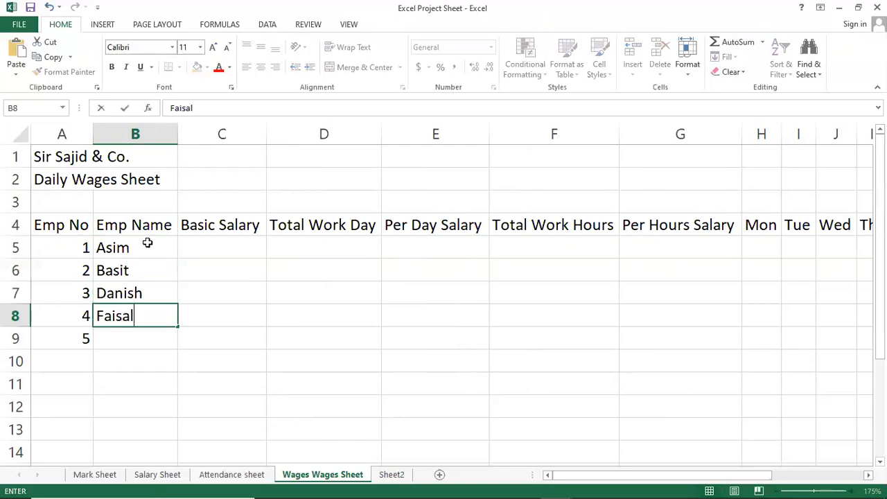
key("Return")
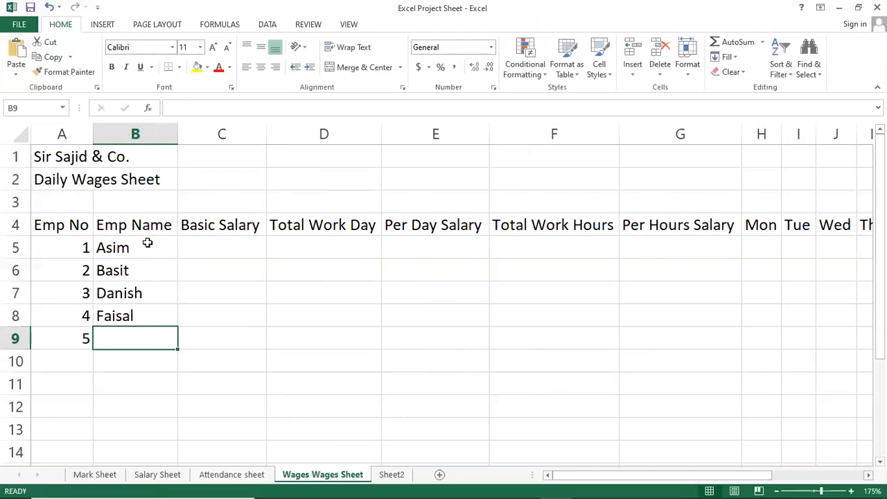
type("Kamran")
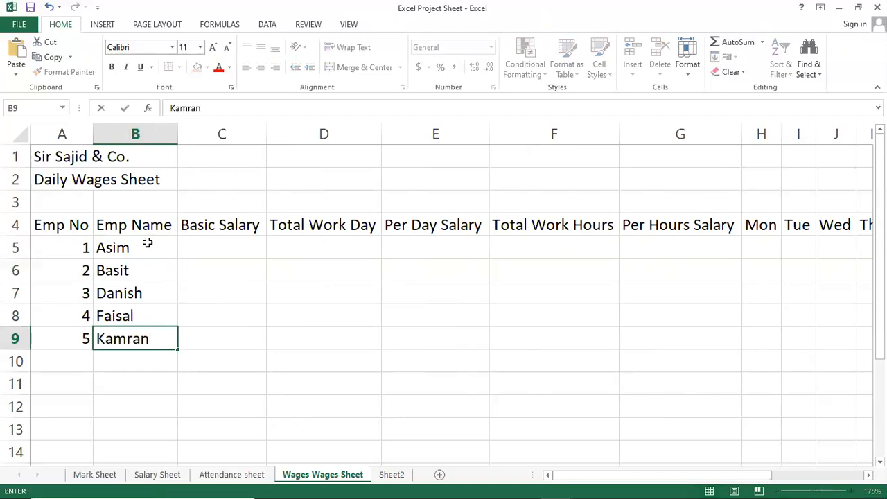
Step: Enter the basic salaries 10000, 15000, 20000, 25000 and 30000 in C5:C9
key("Right")
key("Up")
key("Up")
key("Up")
key("Up")
type("10000")
key("Return")
type("15000")
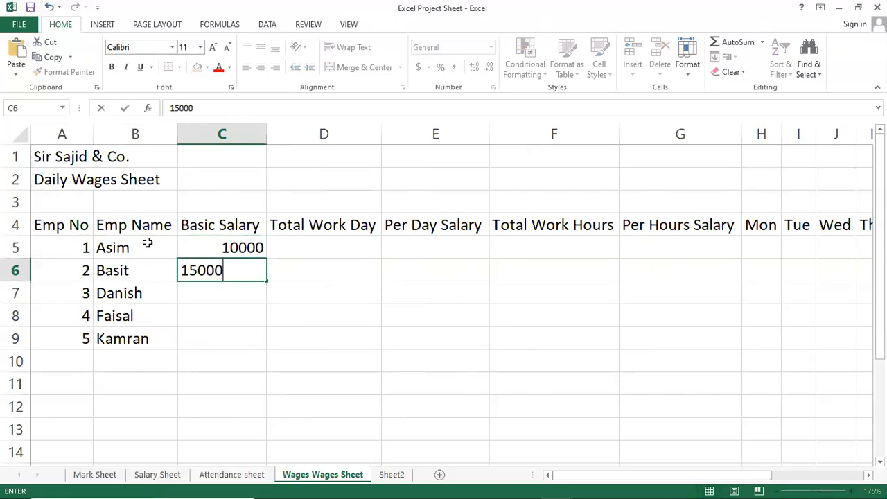
key("Return")
type("20000")
key("ctrl+Return")
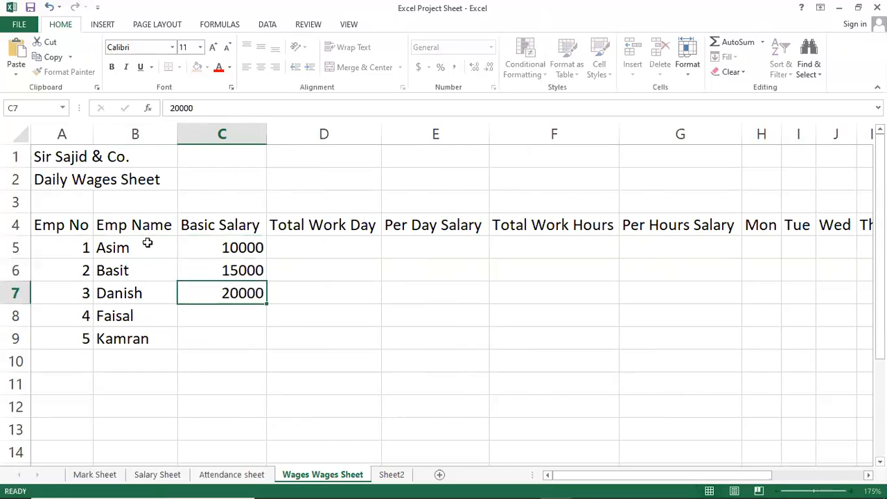
key("Return")
type("25000")
key("Return")
type("30000")
key("Return")
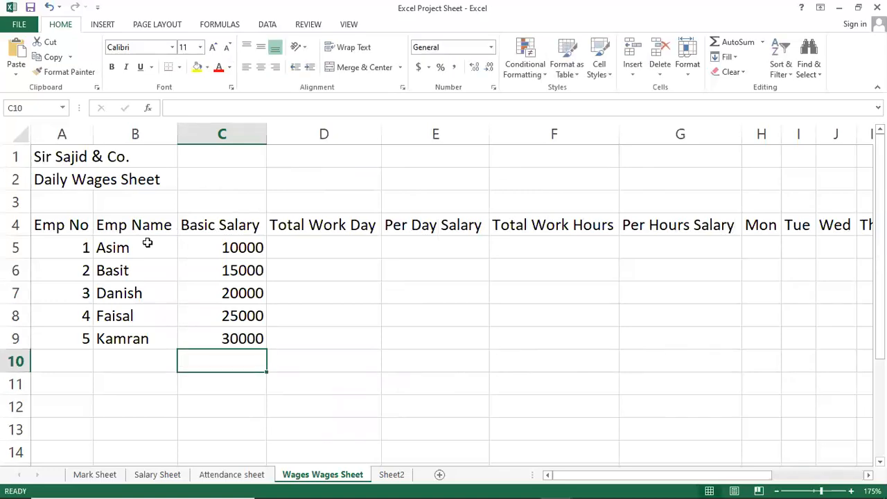
Step: Enter 30 as the Total Work Day value in D5 and copy it down to D9
key("Up")
key("Right")
key("Up")
key("Up")
key("Up")
key("Up")
key("Up")
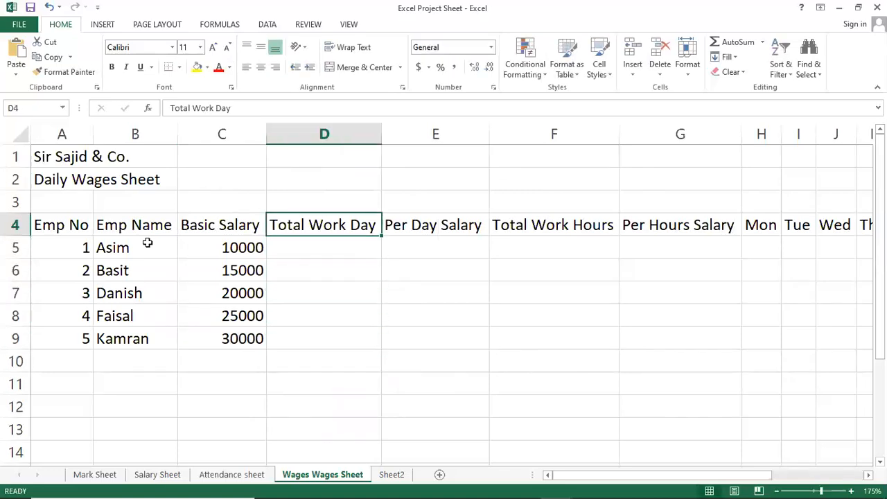
key("Down")
type("30")
key("Return")
key("Up")
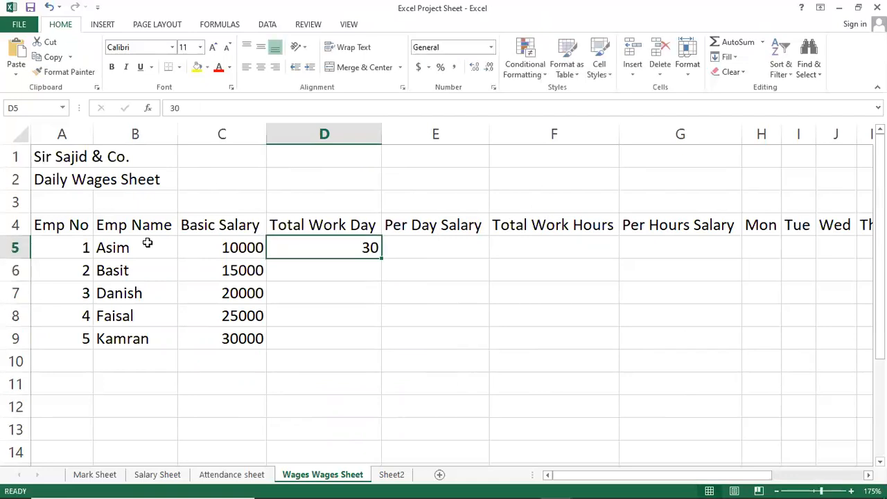
left_click_drag(382, 258, 374, 351)
Step: Calculate the first employee's Per Day Salary in E5 with the formula =C5/D5
left_click(425, 241)
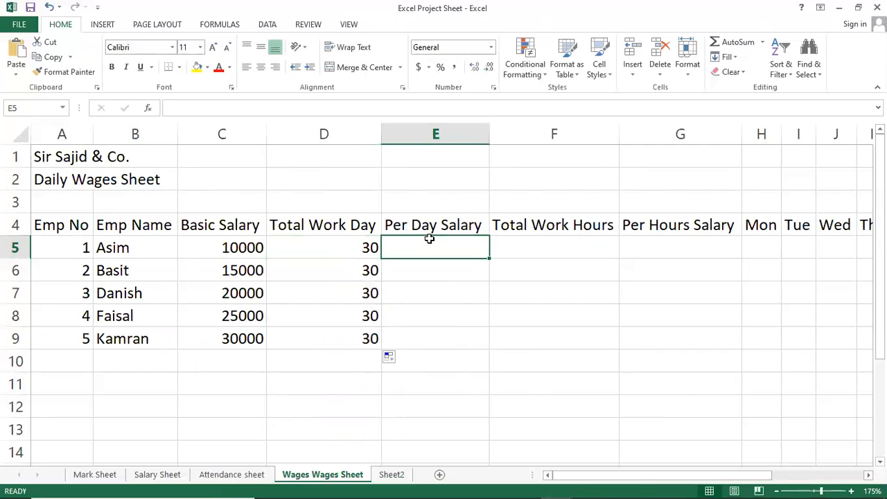
type("=")
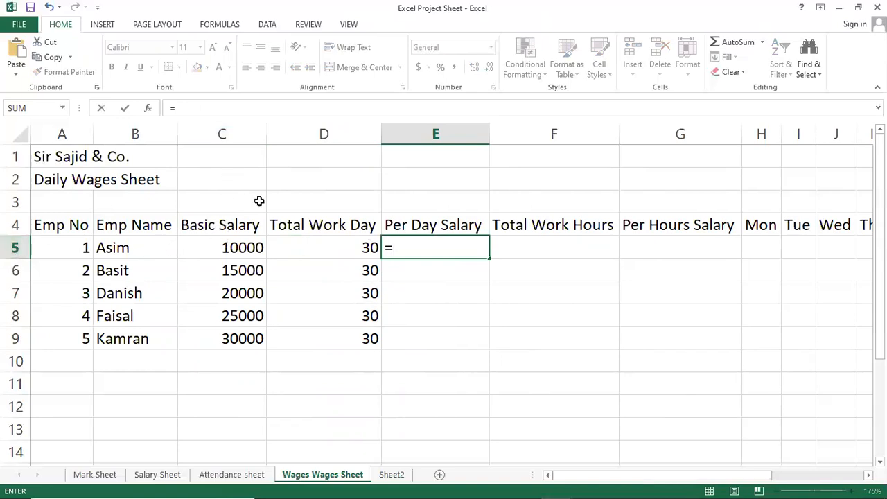
type("5/")
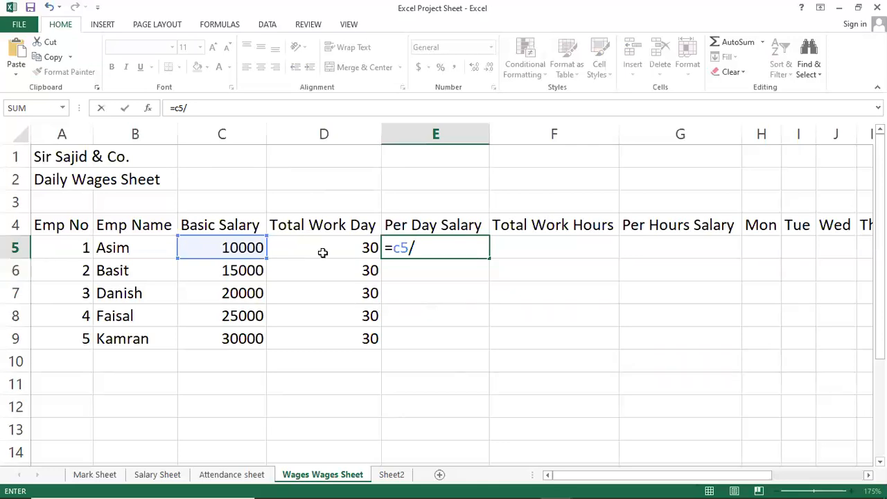
type("d5")
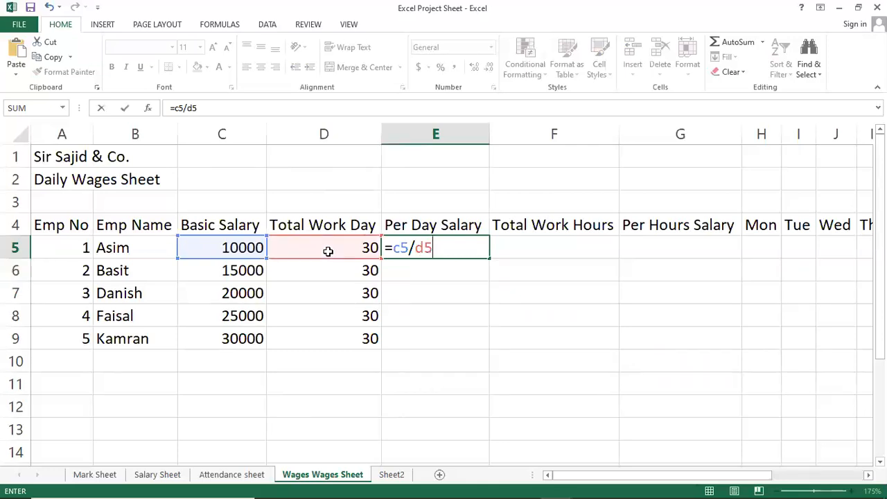
key("Return")
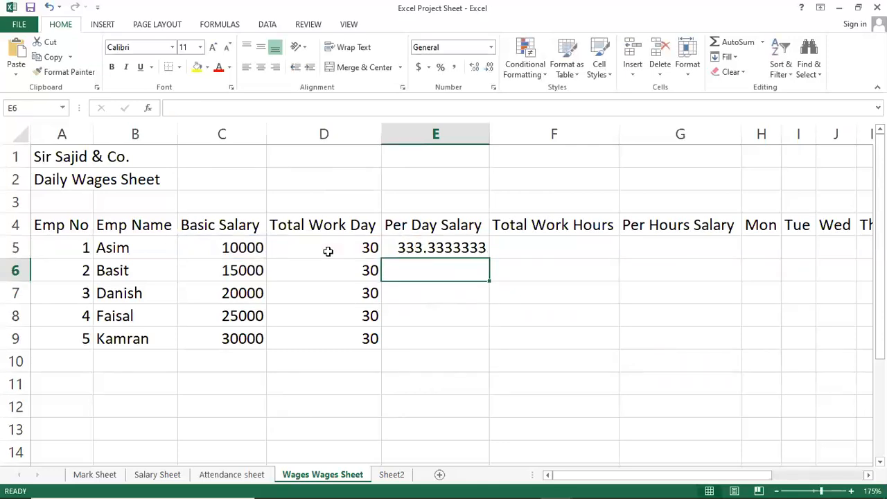
Step: Reduce the number format of the Per Day Salary in E5 to no decimal places
key("Up")
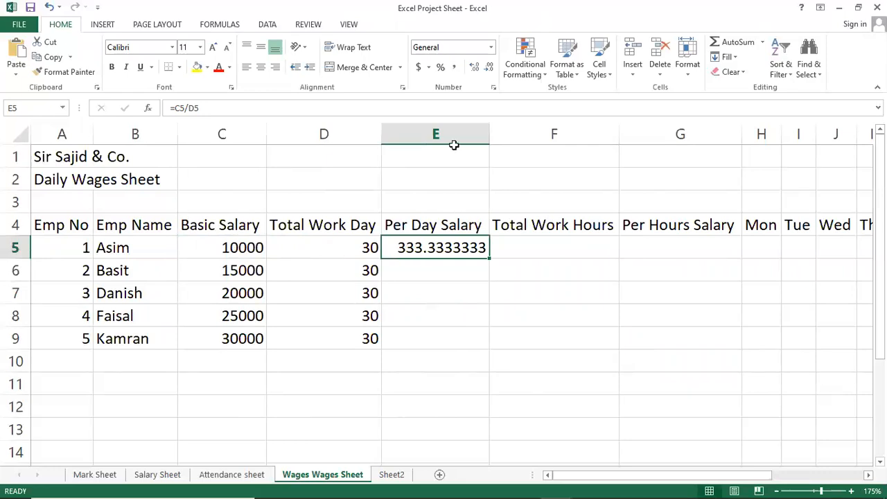
left_click(488, 67)
left_click(489, 67)
left_click(489, 67)
left_click(489, 67)
left_click(488, 67)
left_click(489, 67)
left_click(489, 67)
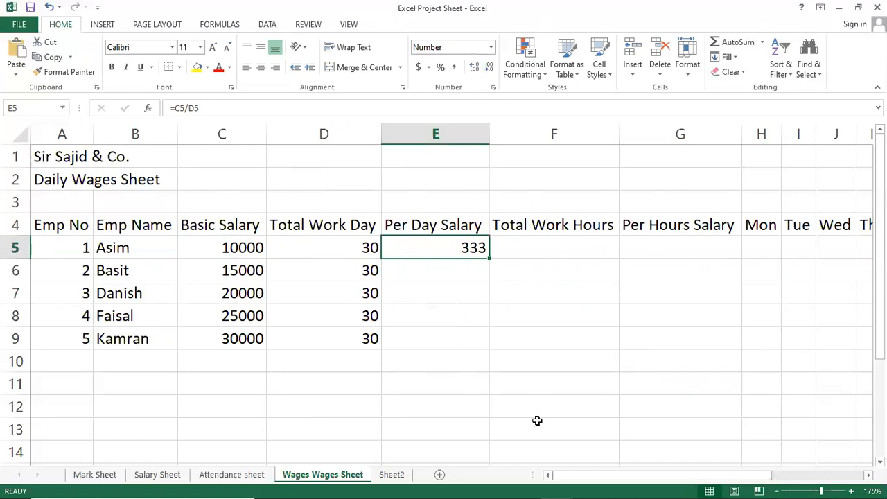
Step: Copy the Per Day Salary formula from E5 down the employee rows and clear the surplus copy in E10
left_click_drag(489, 257, 480, 358)
left_click(463, 360)
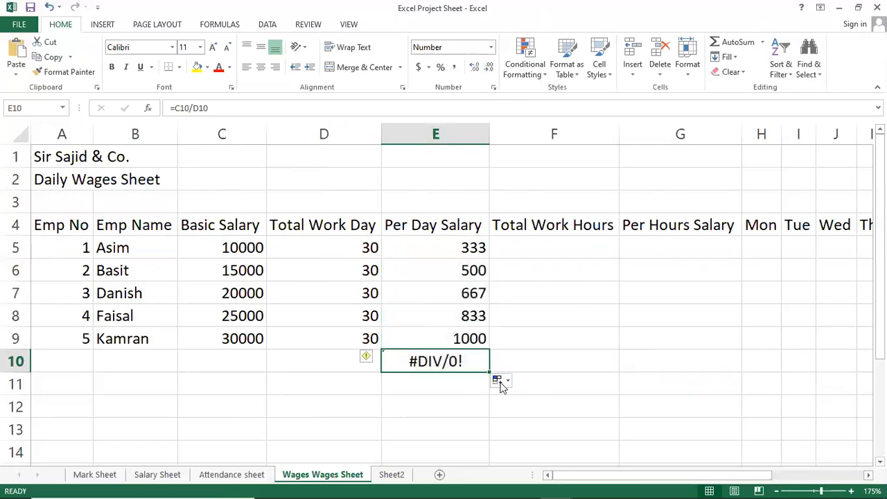
key("Delete")
key("Up")
key("Up")
key("Up")
key("Up")
key("Up")
key("Up")
key("Down")
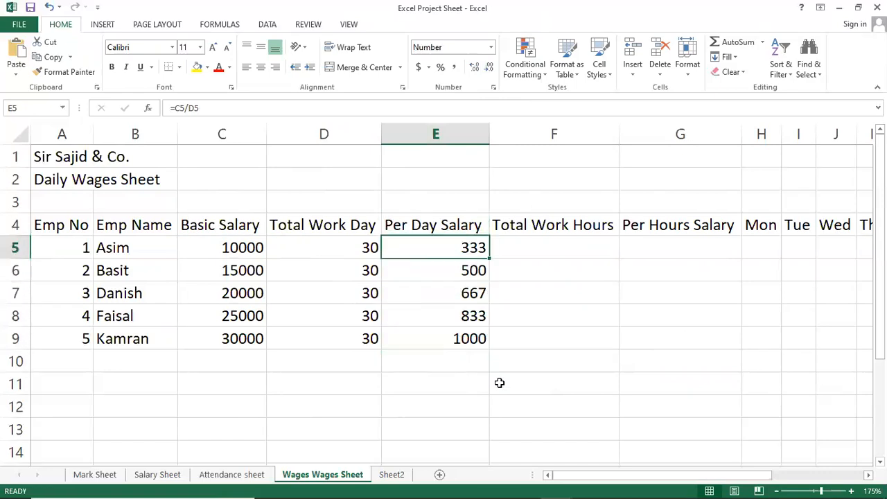
Step: Enter 8 as the Total Work Hours value in F5 and copy it down to F9
key("Right")
key("Right")
key("Right")
key("Right")
key("Right")
key("Right")
key("Left")
key("Left")
key("Left")
key("Left")
key("Left")
key("Left")
key("Right")
type("8")
key("Return")
key("Up")
left_click_drag(554, 257, 539, 354)
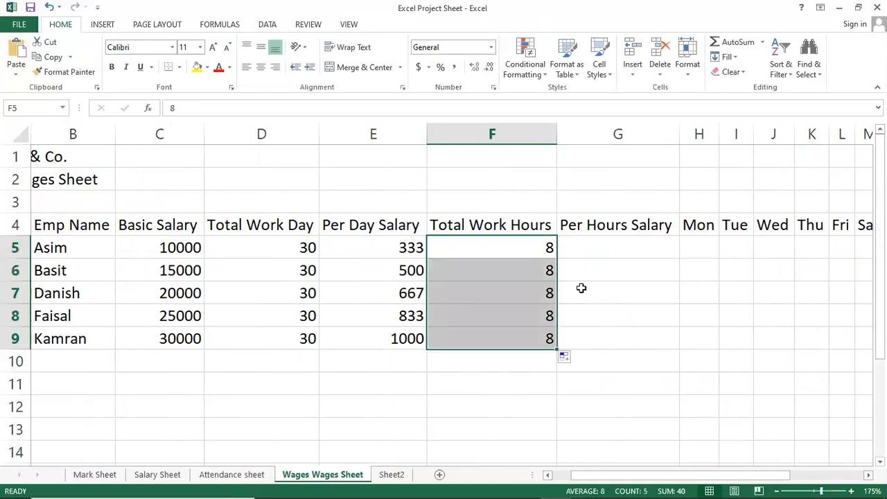
Step: Calculate the first employee's Per Hours Salary in G5 with the formula =E5/F5
left_click(600, 250)
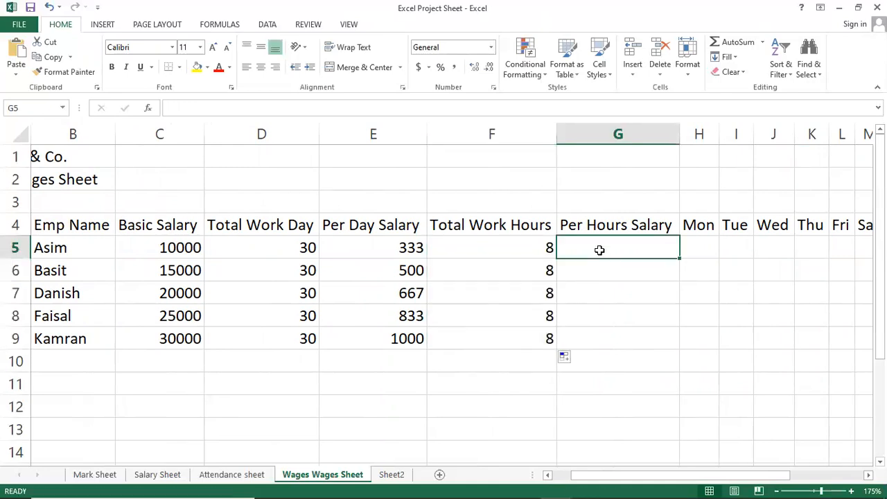
type("=")
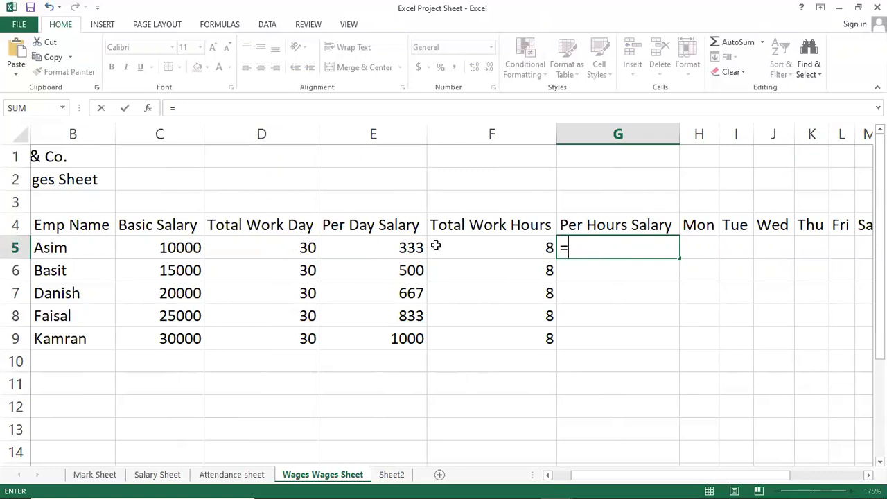
type("e5/")
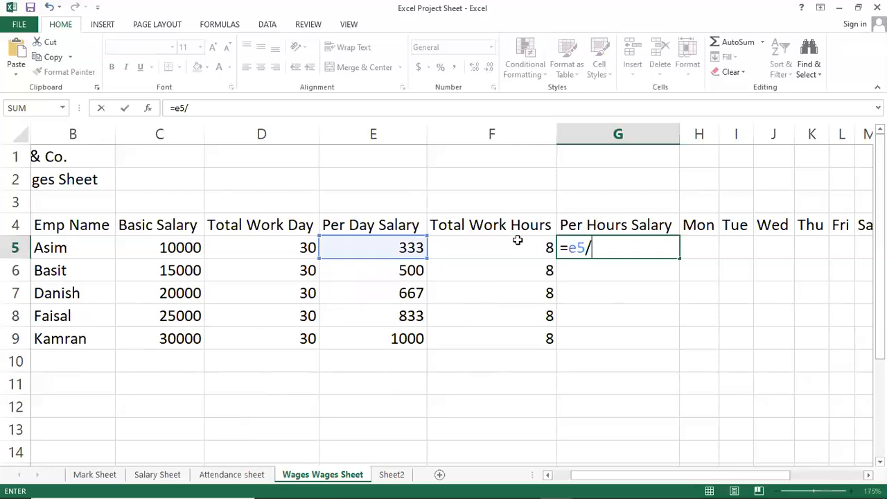
type("f")
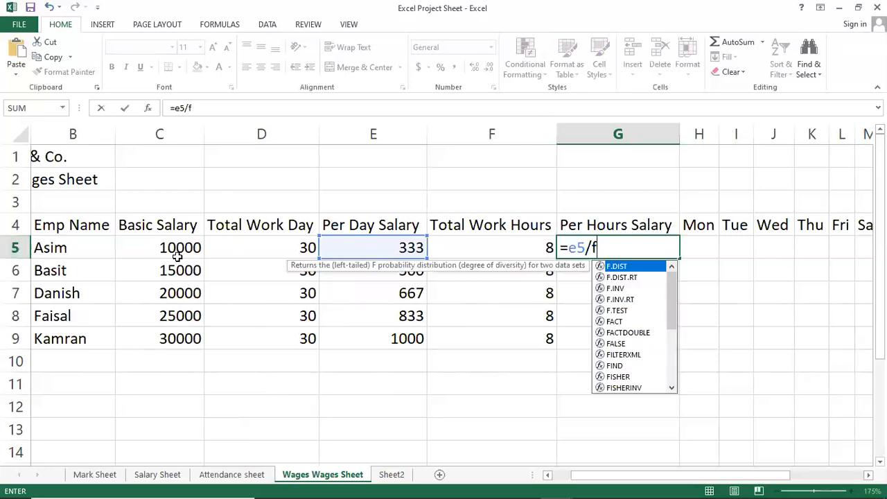
type("5")
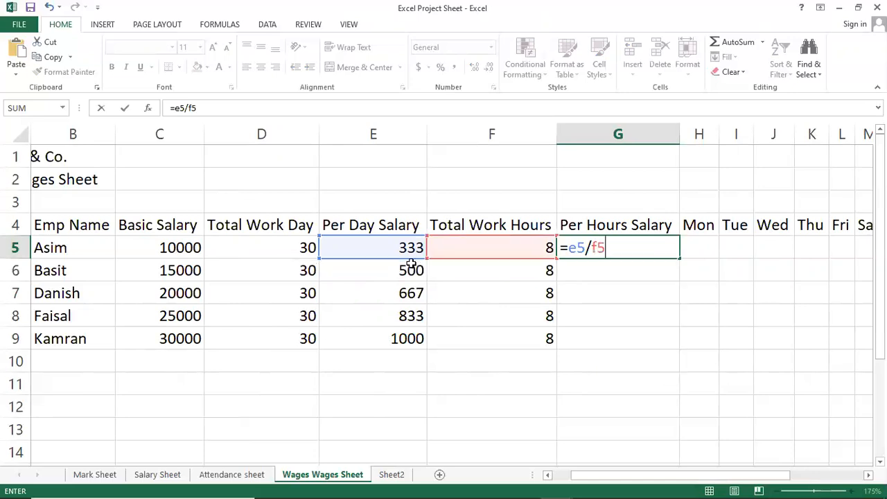
key("Return")
Step: Reduce the number format of the Per Hours Salary in G5 to no decimal places
key("Up")
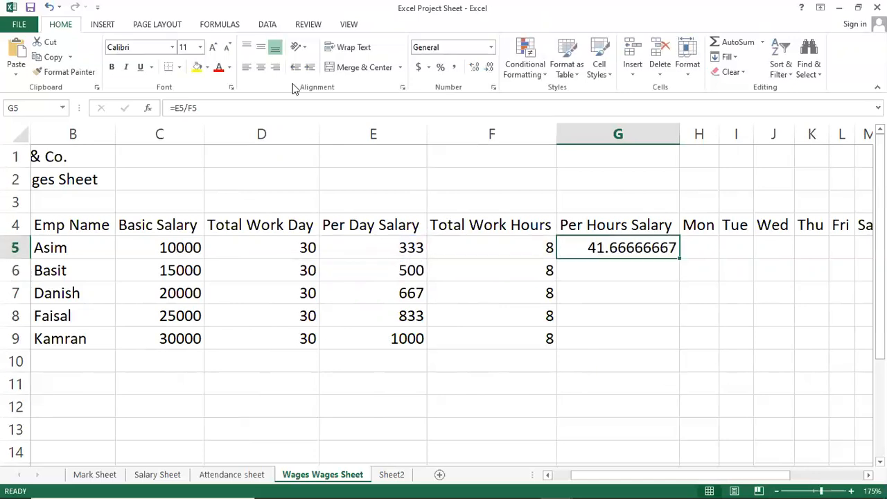
left_click(489, 67)
left_click(490, 67)
left_click(489, 67)
left_click(489, 67)
left_click(489, 67)
left_click(489, 67)
left_click(492, 69)
left_click(492, 69)
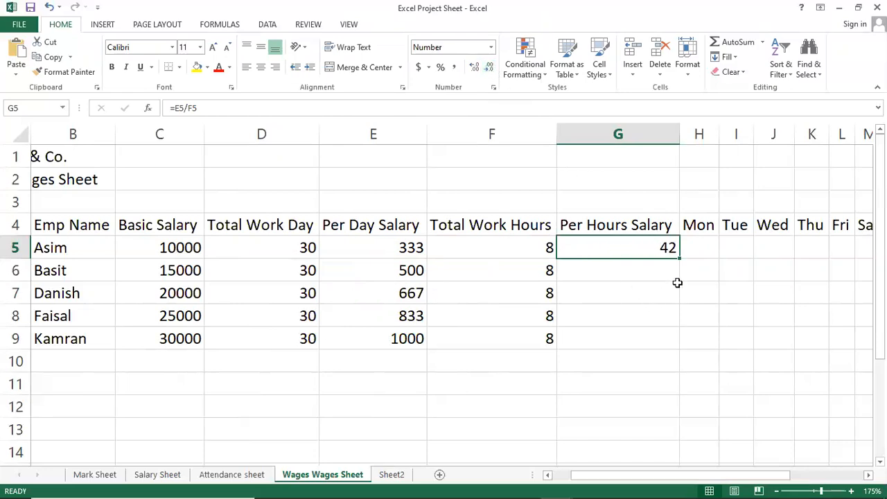
Step: Copy the Per Hours Salary formula from G5 down the employee rows and clear the surplus copy in G10
left_click_drag(680, 260, 677, 372)
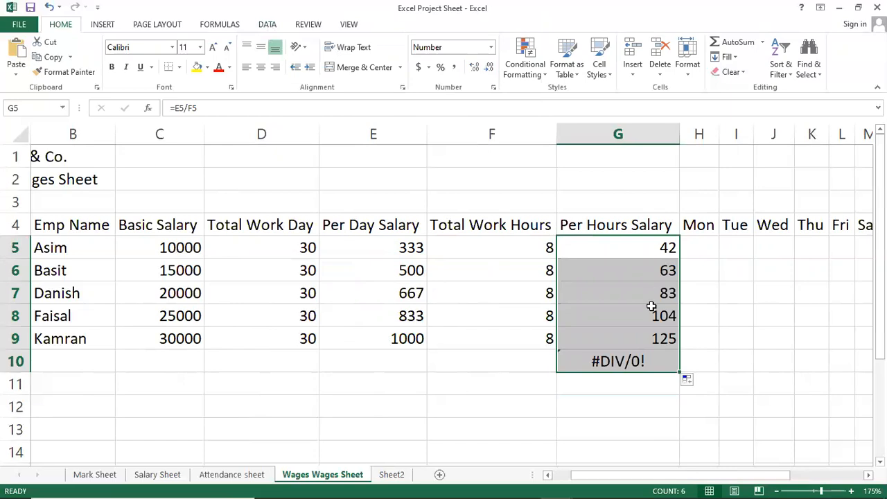
left_click(633, 364)
key("Delete")
Step: Enter the first employee's daily hours for Mon to Sun in H5:N5 as 4, 5, 4, 3, 2, 4 and 3
key("Right")
key("Right")
key("Right")
key("Right")
key("Right")
key("Right")
key("Right")
key("Right")
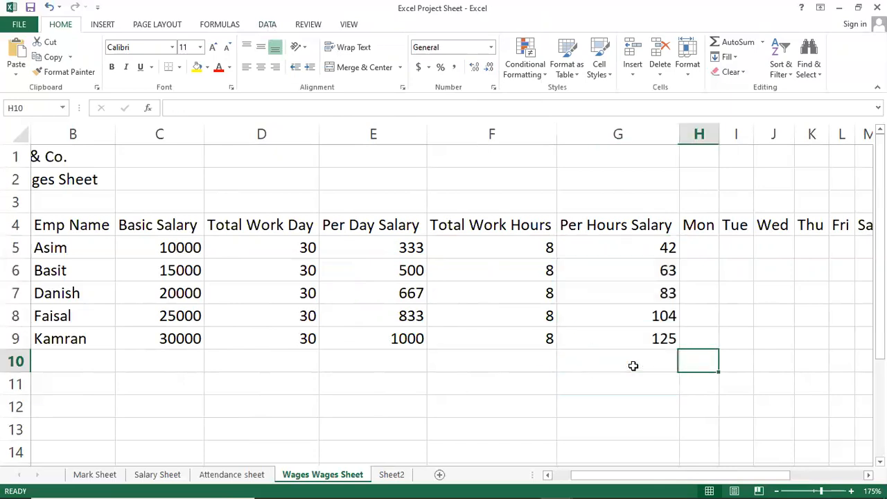
key("Left")
key("Left")
key("Left")
key("Left")
key("Left")
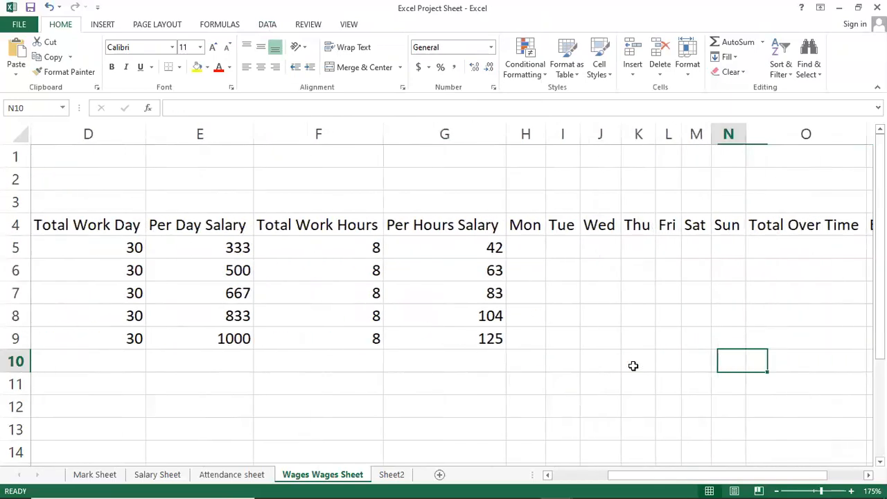
key("Up")
key("Up")
key("Up")
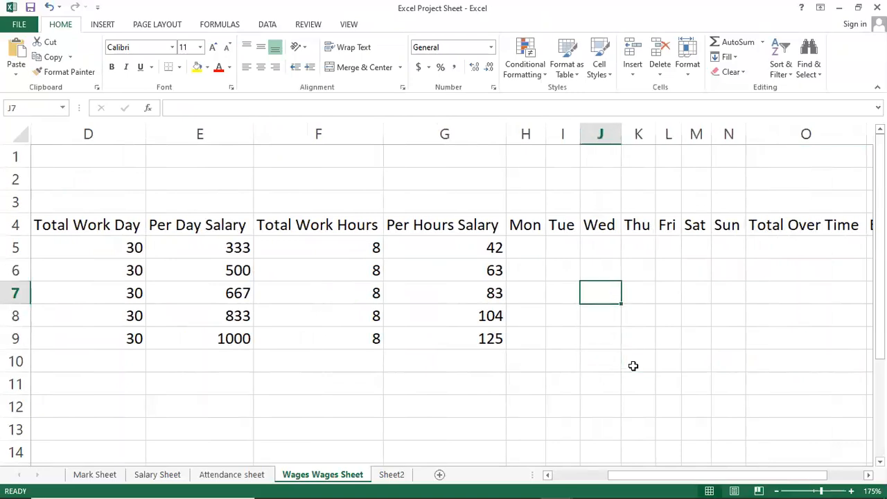
key("Left")
key("Left")
key("Up")
key("Up")
type("4")
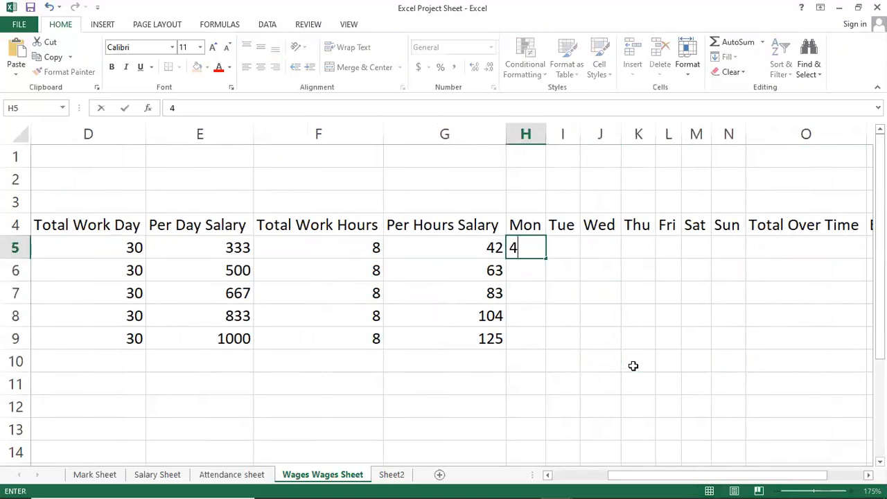
key("Tab")
type("5")
key("Tab")
type("4")
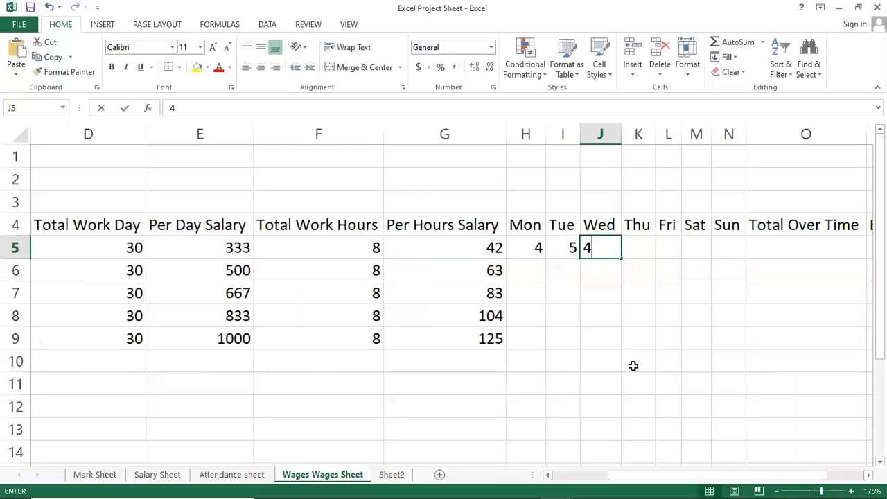
key("Tab")
type("3")
key("Tab")
type("2")
key("Tab")
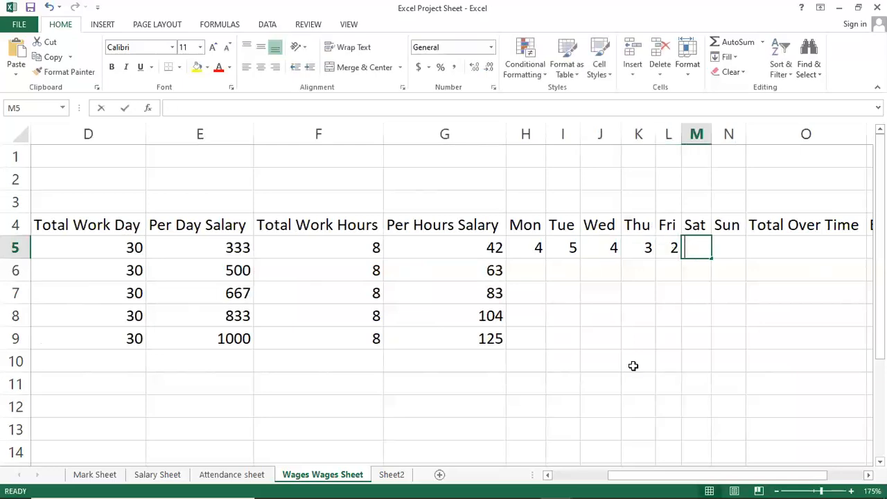
type("4")
key("Tab")
type("3")
key("Return")
Step: Fill in the second employee's Mon to Sun hours in H6:N6 with 3, 3, 4, 3, 2, 4 and 0
key("Left")
key("Left")
key("Left")
type("3")
key("Tab")
key("Tab")
type("4")
key("Left")
type("3")
key("Tab")
key("Tab")
type("3")
key("Tab")
type("2")
key("Tab")
type("4")
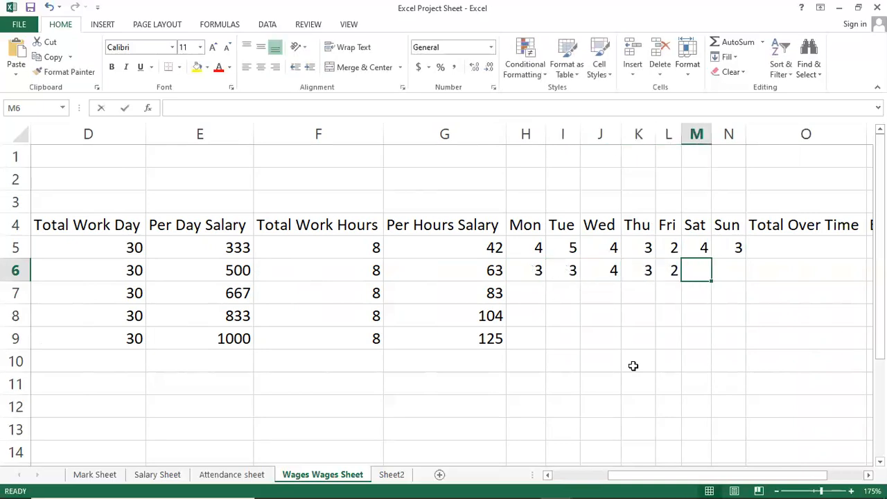
key("Tab")
type("0")
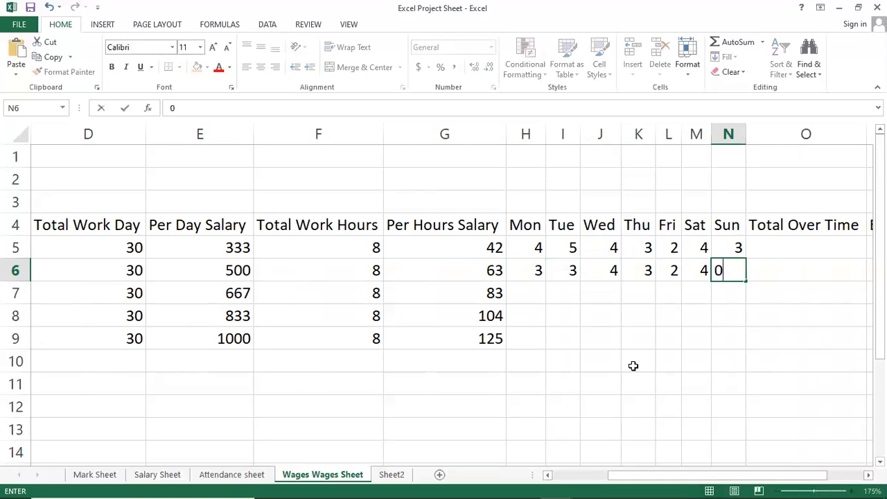
key("Return")
Step: Fill in the third employee's Mon to Sun hours in H7:N7 with 2, 3, 4, 2, 4, 2 and 4
key("Left")
key("Left")
key("Left")
key("Left")
key("Left")
key("Left")
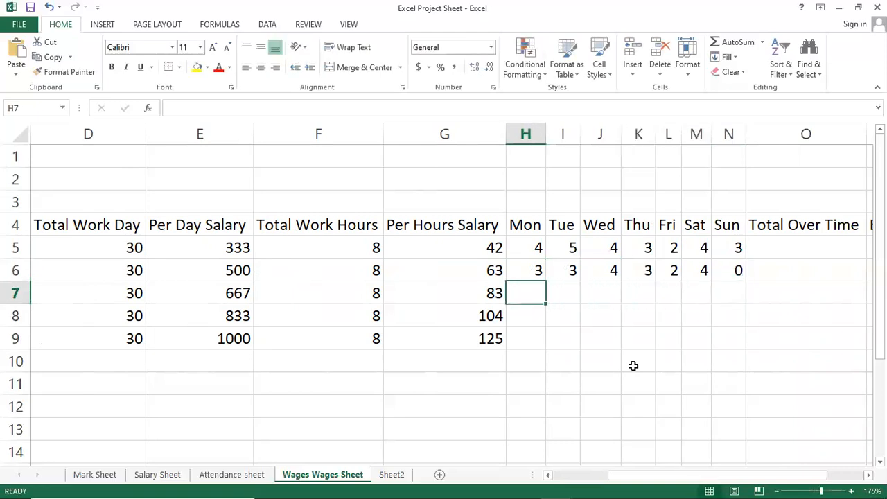
type("2")
key("Tab")
type("3")
key("Tab")
type("4")
key("Tab")
type("2")
key("Tab")
type("4")
key("Tab")
type("2")
key("Tab")
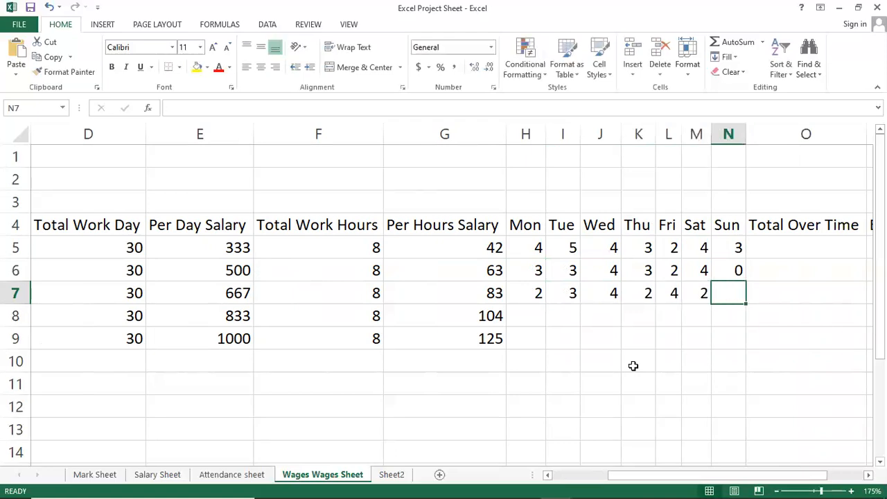
type("4")
key("Return")
Step: Fill in the fourth employee's Mon to Sun hours in H8:N8 with 2, 4, 2, 4, 2, 2 and 5
key("Left")
key("Left")
key("Left")
key("Left")
key("Left")
key("Left")
type("2")
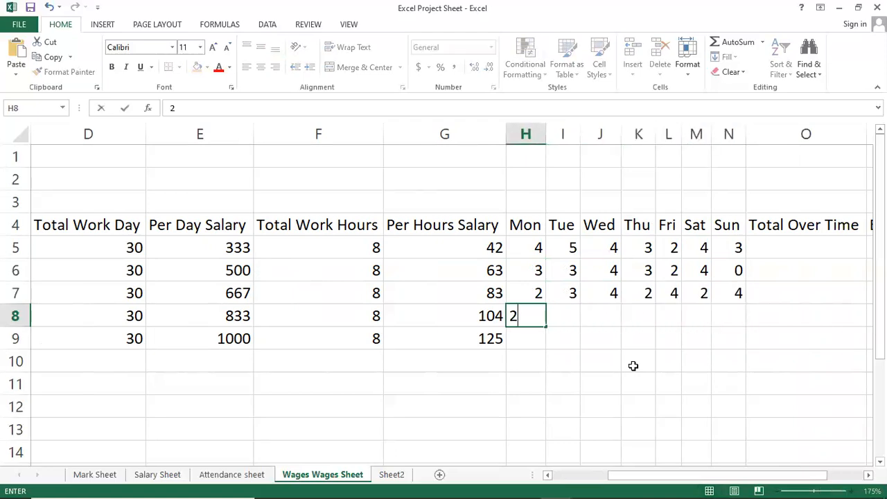
key("Tab")
type("4")
key("Tab")
type("2")
key("Tab")
type("4")
key("Tab")
type("2")
key("Tab")
type("32")
key("Tab")
key("shift+Tab")
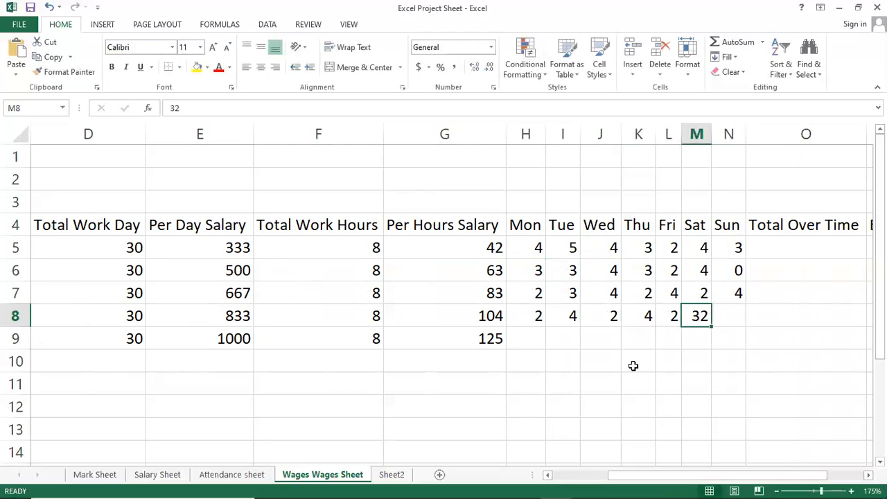
type("2")
key("Tab")
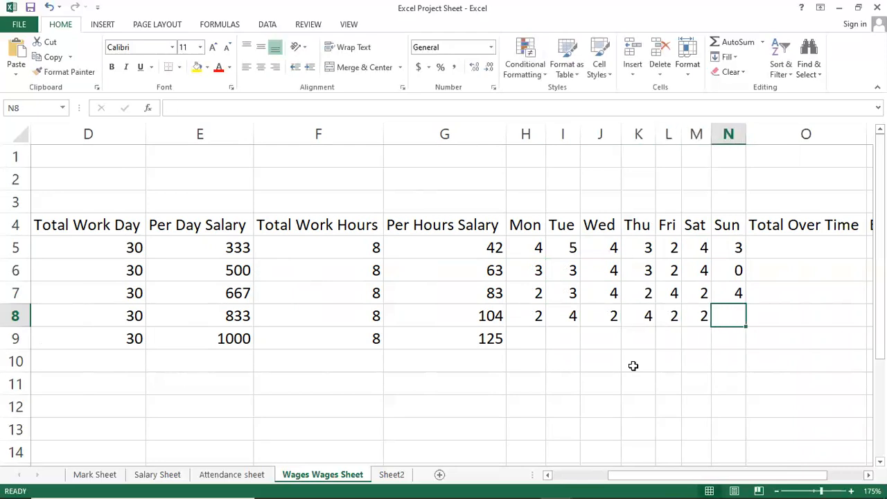
type("5")
key("Return")
Step: Fill in the fifth employee's Mon to Sun hours in H9:N9 with 2, 2, 4, 2, 2, 4 and 8
key("Left")
key("Left")
key("Left")
key("Left")
key("Left")
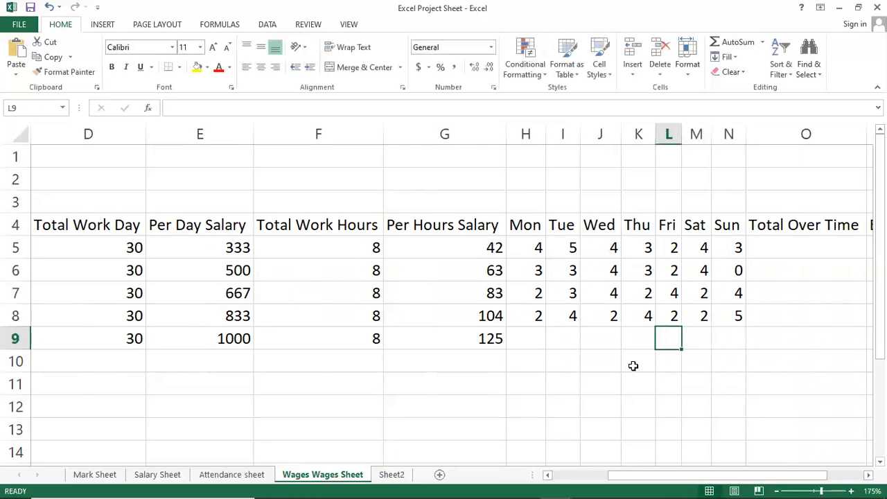
key("Left")
type("6")
key("Tab")
type("7")
key("Tab")
key("Left")
key("Left")
type("2")
key("Tab")
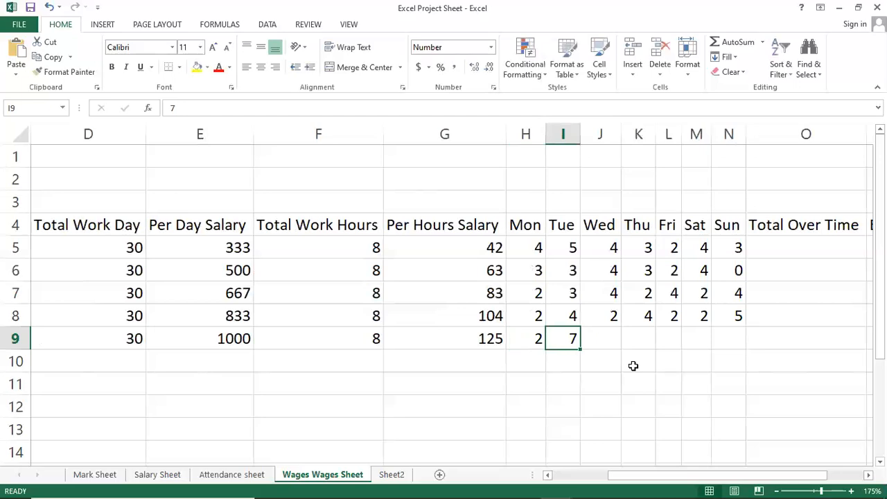
type("2")
key("Tab")
type("4")
key("Tab")
type("2")
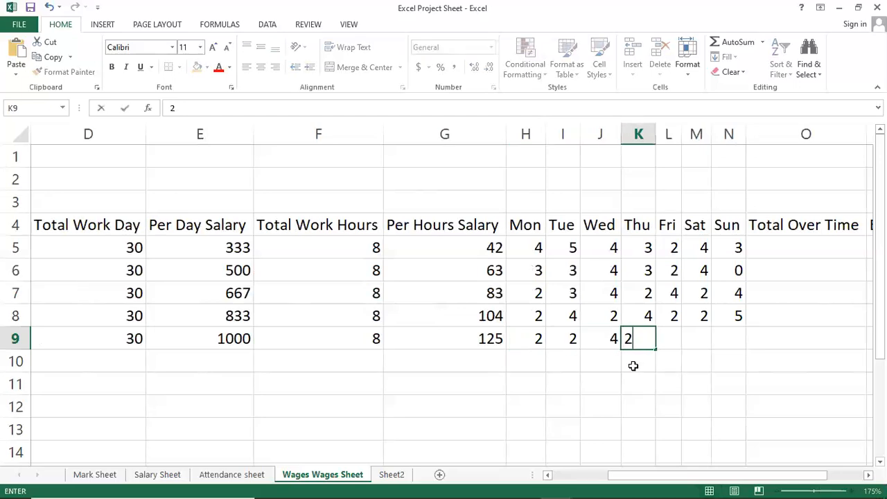
key("Tab")
key("Left")
type("2")
key("Tab")
type("2")
key("Tab")
type("4")
key("Tab")
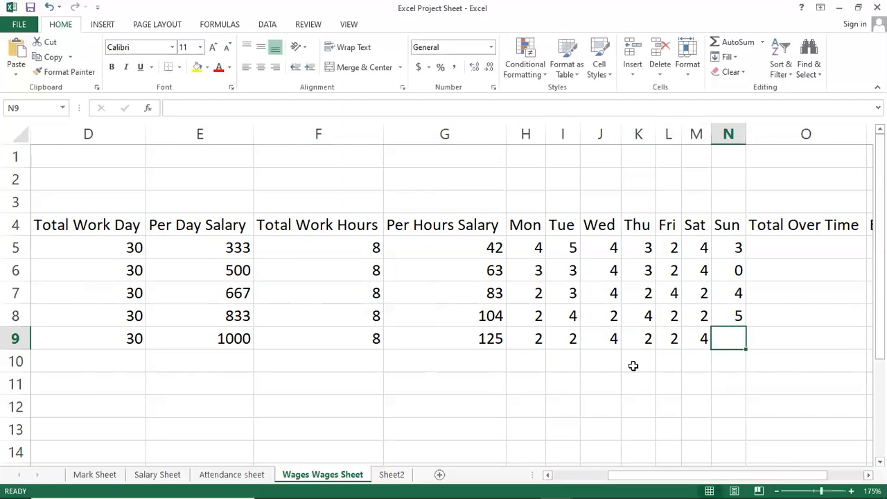
type("8")
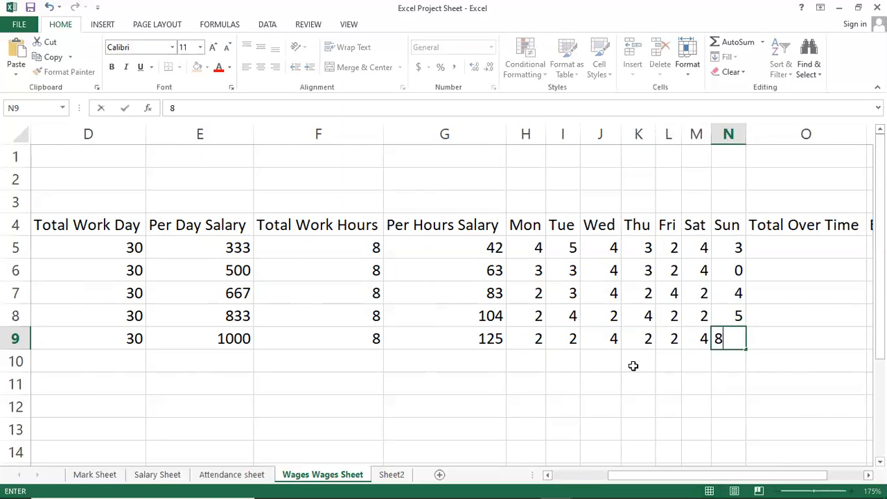
key("Up")
key("Up")
key("Up")
key("Down")
key("Down")
key("Down")
key("Down")
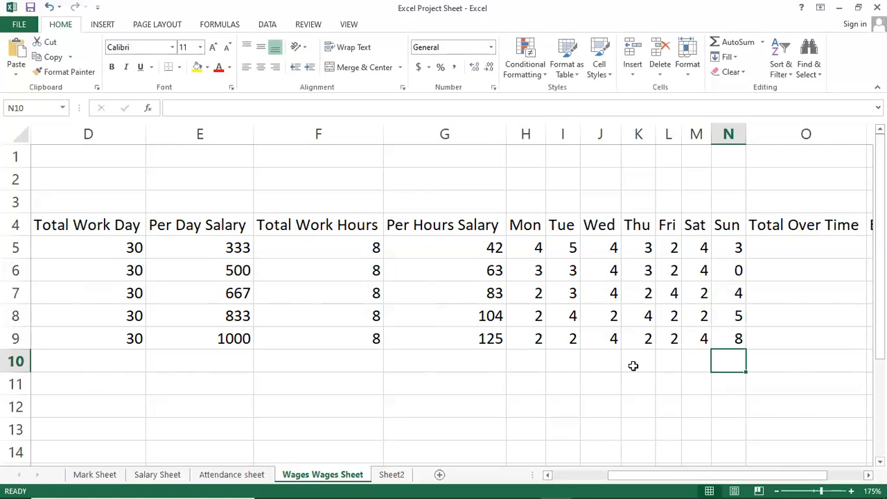
Step: Calculate the first employee's Total Over Time in O5 with the formula =SUM(H5:N5) and copy it down to O9
key("Right")
key("Up")
key("Up")
key("Up")
key("Up")
key("Up")
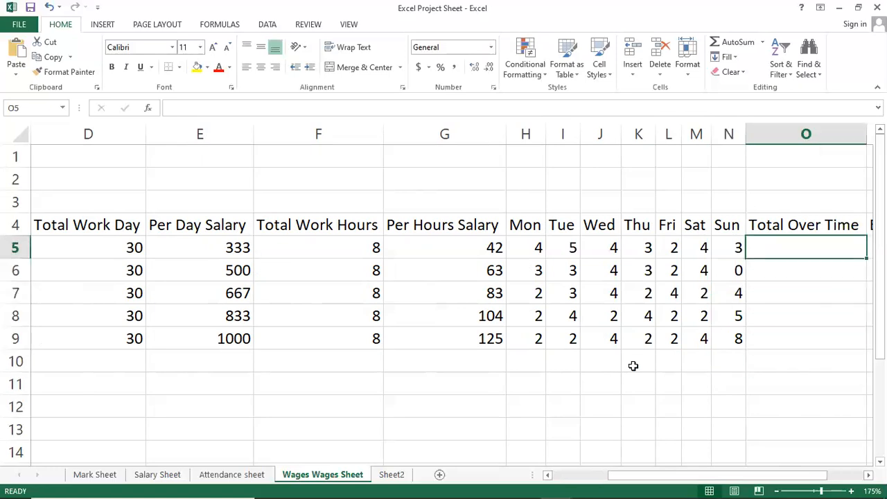
key("Right")
key("Left")
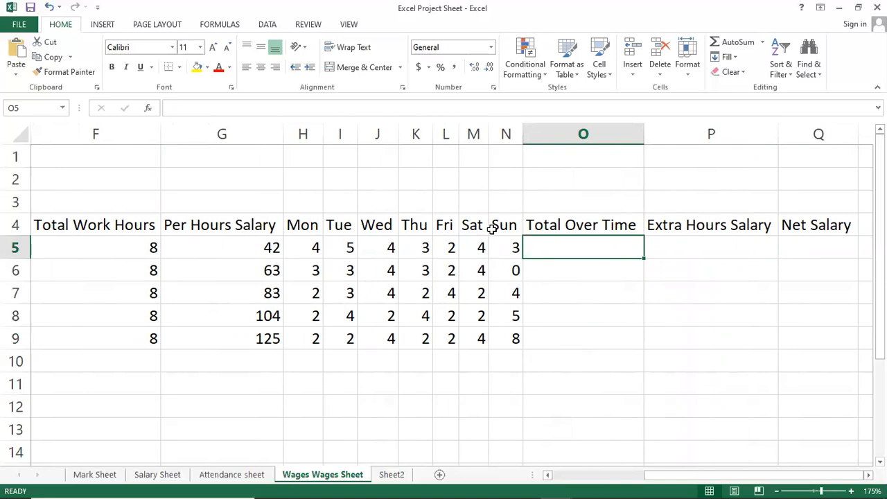
type("=sum")
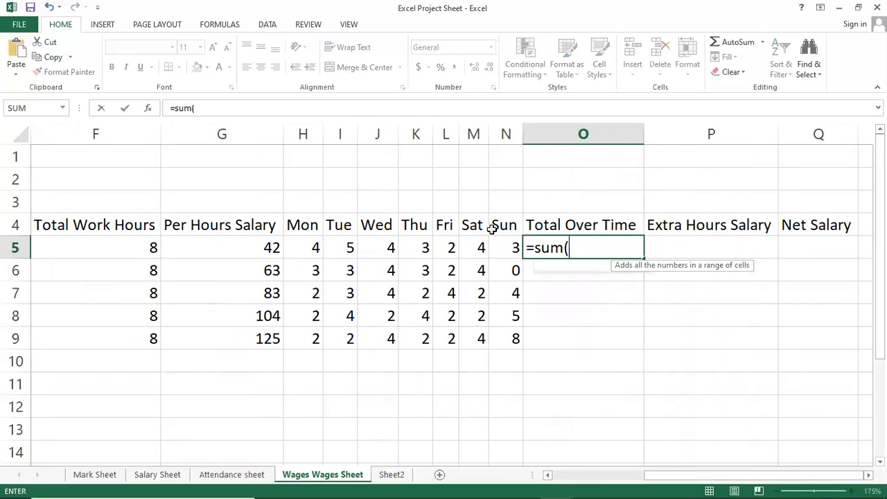
type("(")
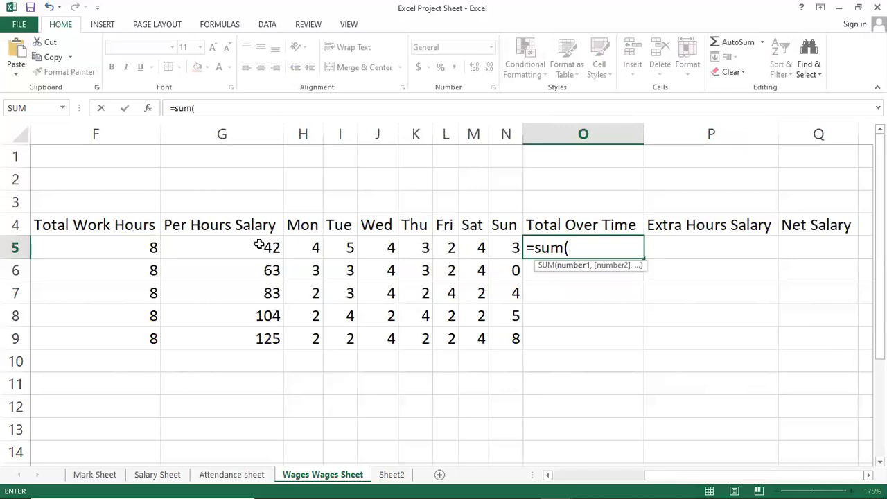
type("h5")
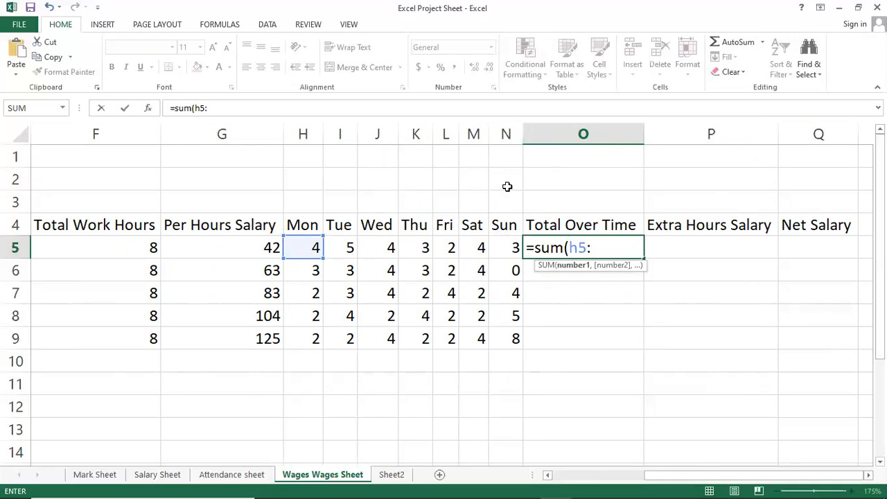
type(":n")
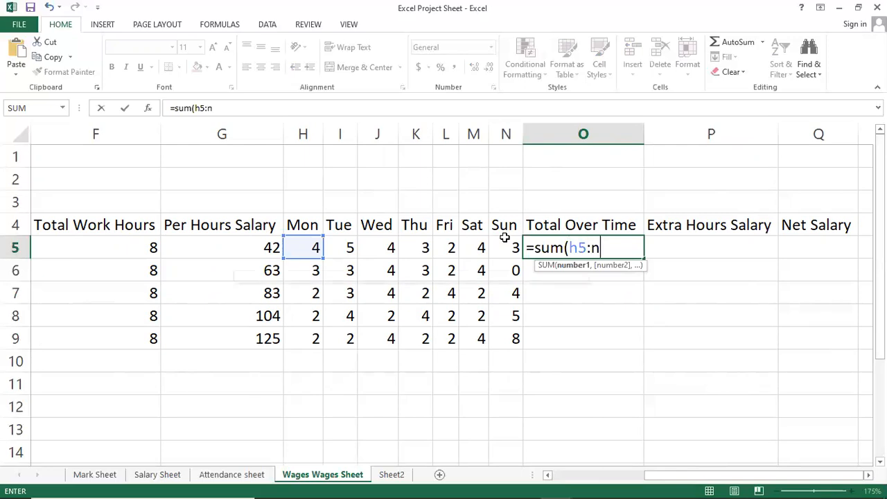
type("5")
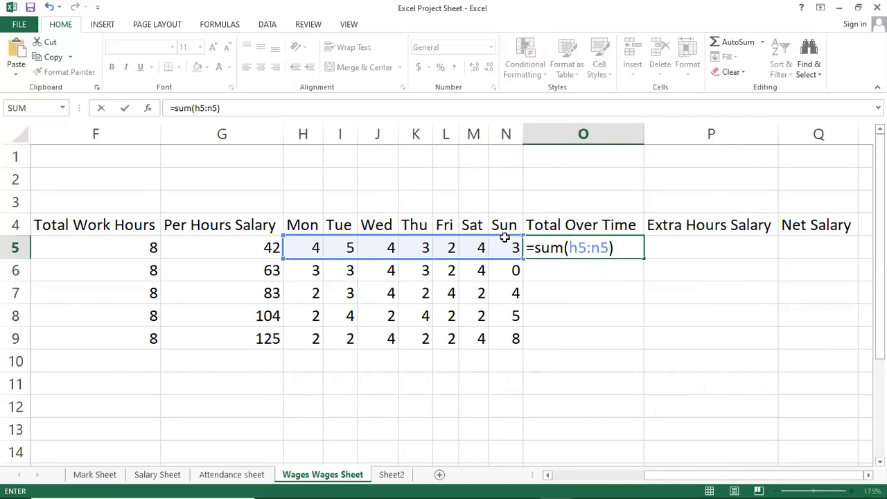
key("Return")
key("Up")
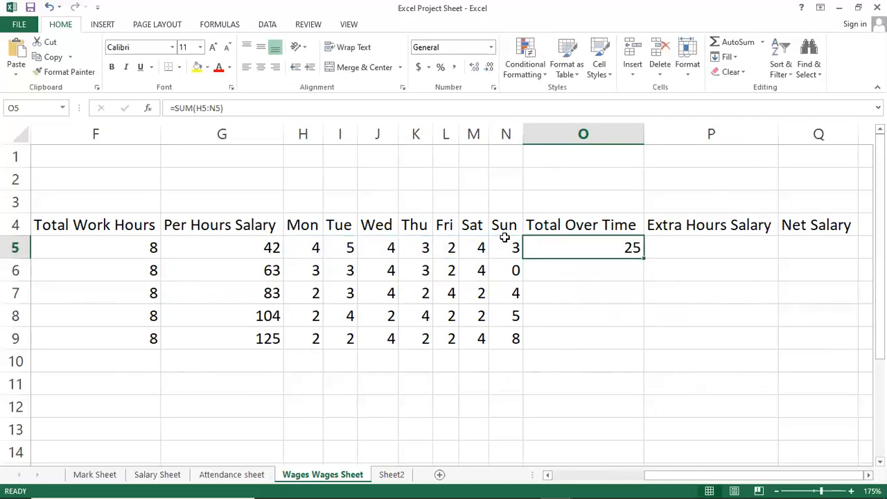
left_click_drag(644, 259, 642, 348)
Step: Examine the Total Over Time formulas in O5 to O9 employee by employee
left_click(618, 269)
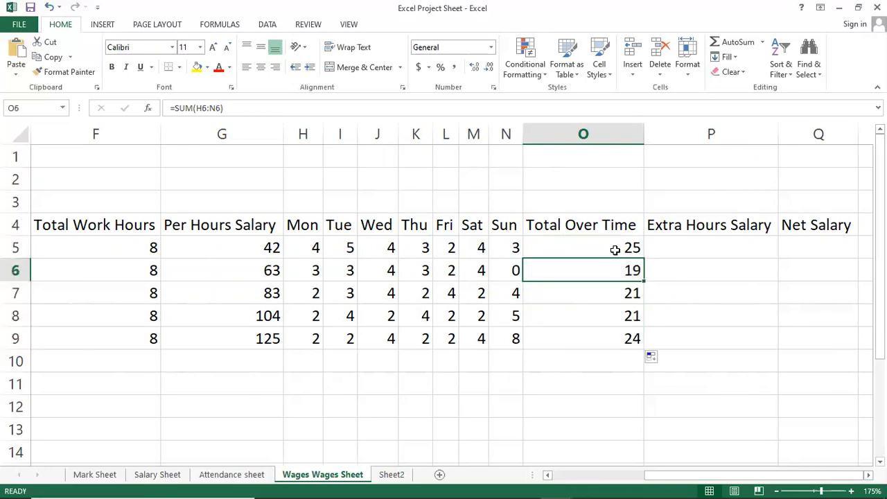
left_click(616, 296)
left_click(616, 339)
left_click(605, 267)
left_click(605, 238)
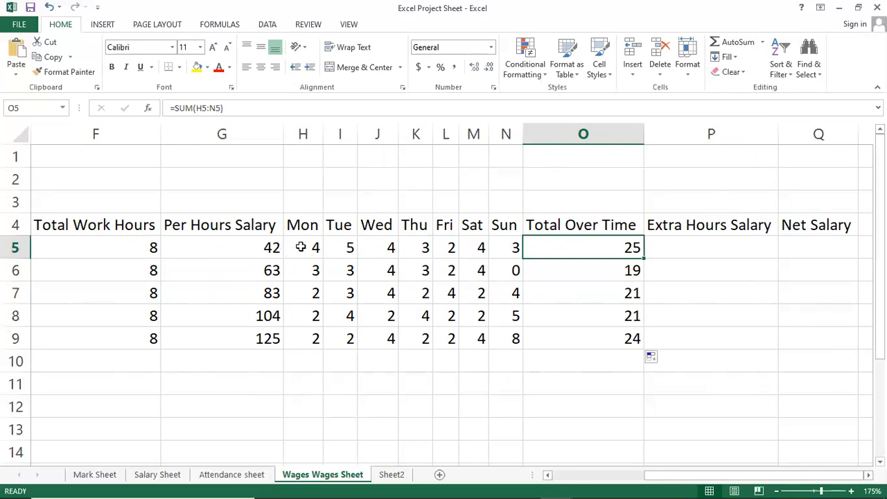
left_click(599, 272)
left_click(594, 295)
left_click(593, 338)
left_click(594, 317)
left_click(596, 295)
left_click(603, 251)
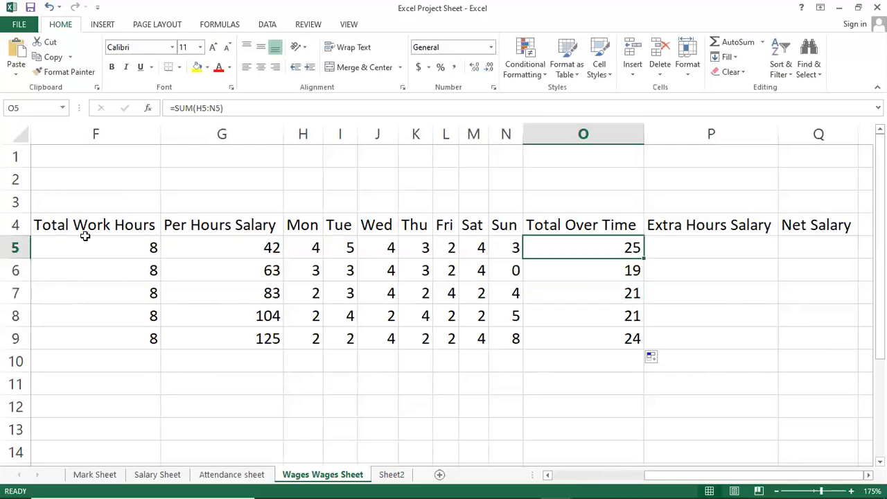
left_click(580, 278)
left_click(580, 313)
left_click(576, 337)
left_click(602, 242)
left_click(572, 274)
left_click(575, 316)
left_click(576, 339)
left_click(576, 271)
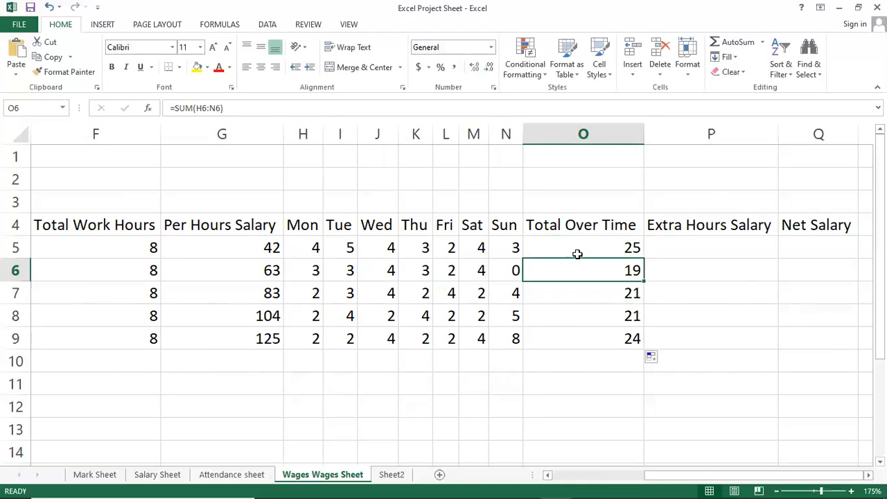
left_click(577, 253)
Step: Calculate the first employee's Extra Hours Salary in P5 with the formula =G5*O5 and copy it down to P9
left_click(721, 254)
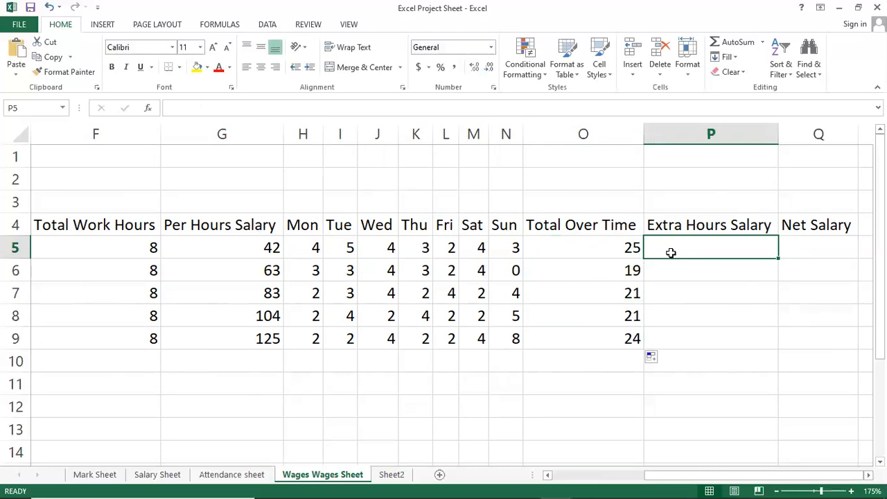
left_click(664, 305)
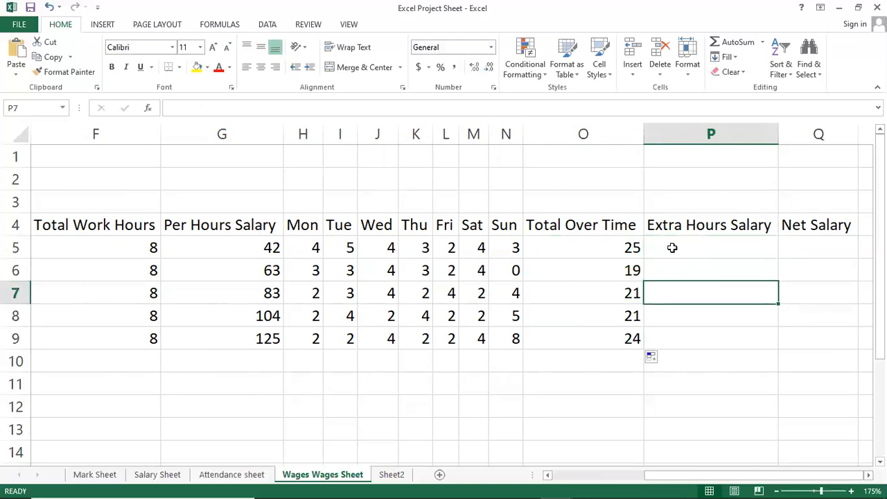
left_click(672, 247)
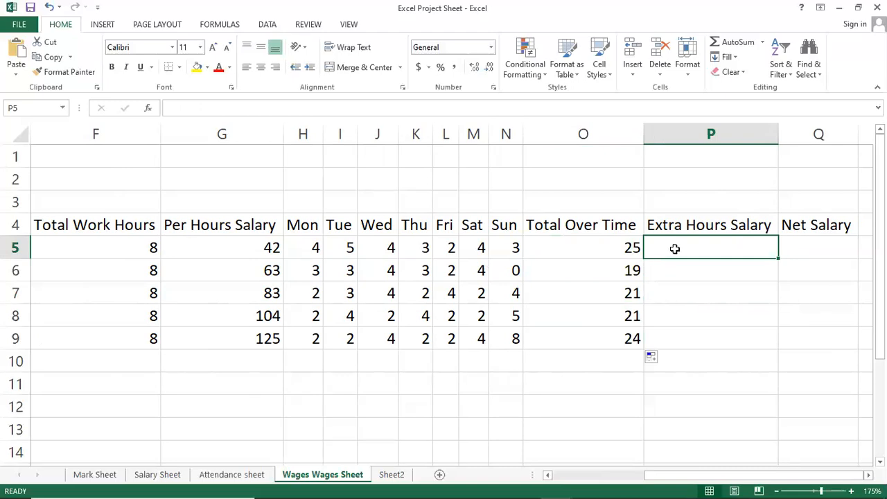
type("=")
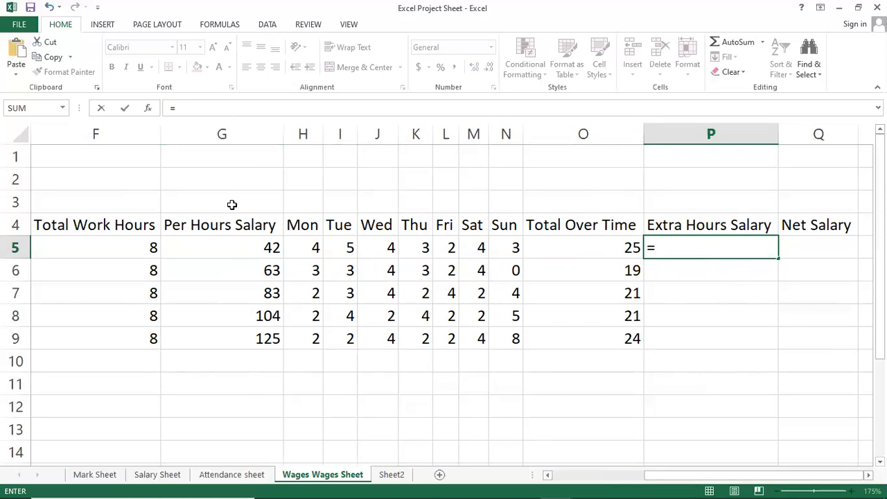
left_click(208, 244)
type("*")
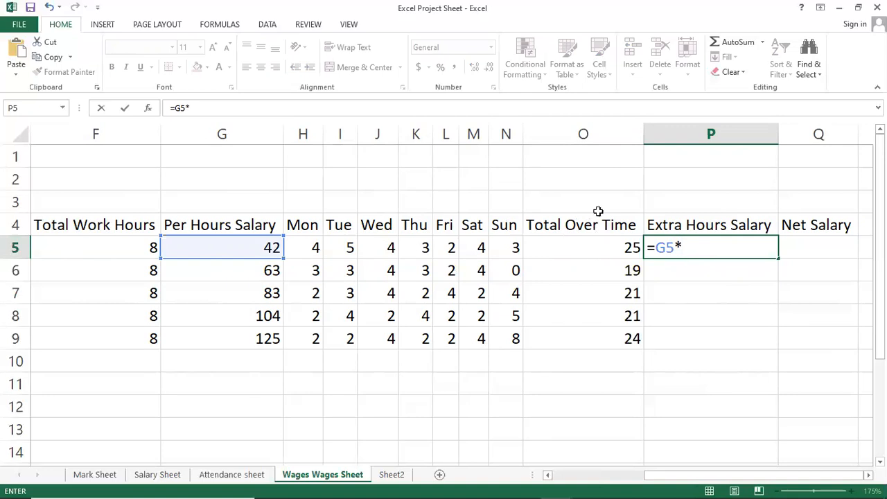
left_click(597, 249)
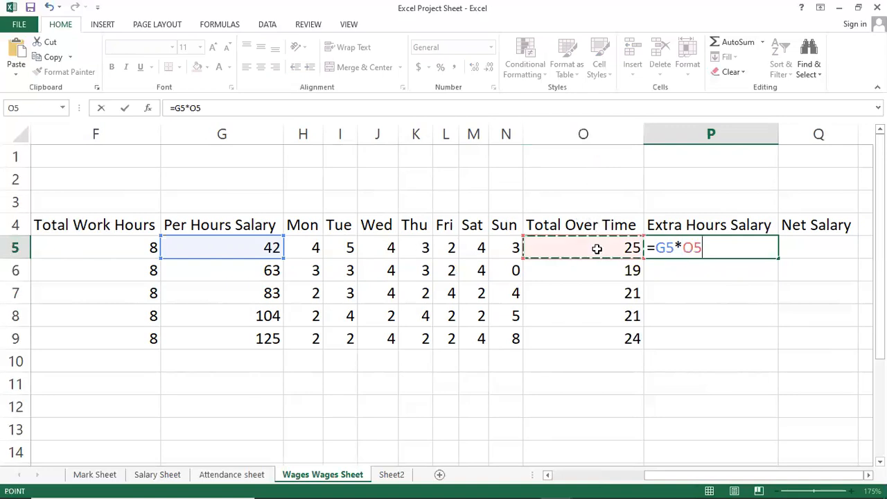
key("Return")
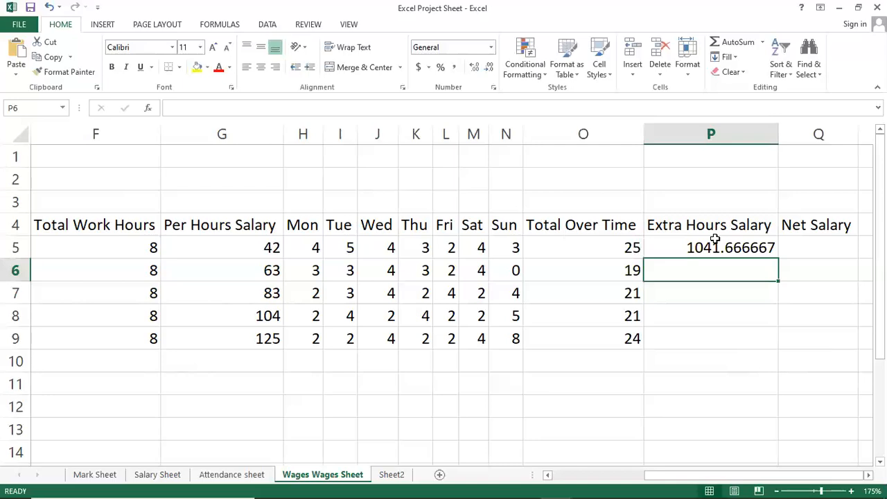
left_click(714, 240)
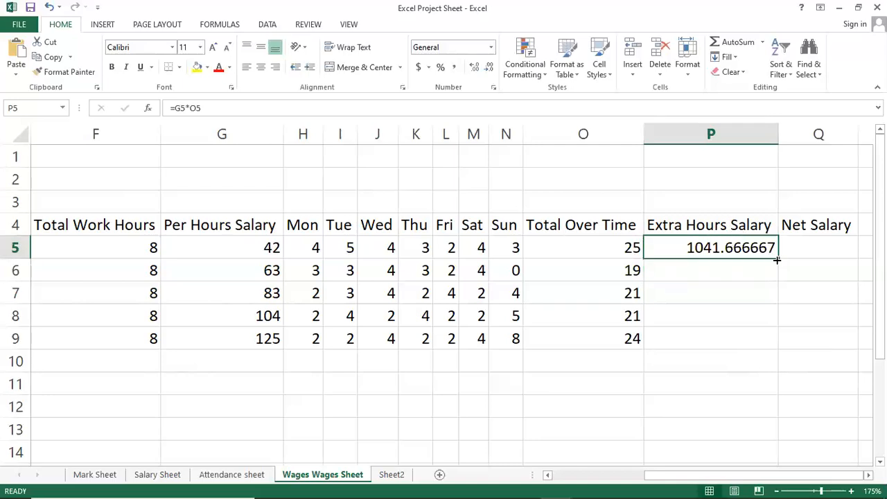
left_click_drag(779, 257, 779, 347)
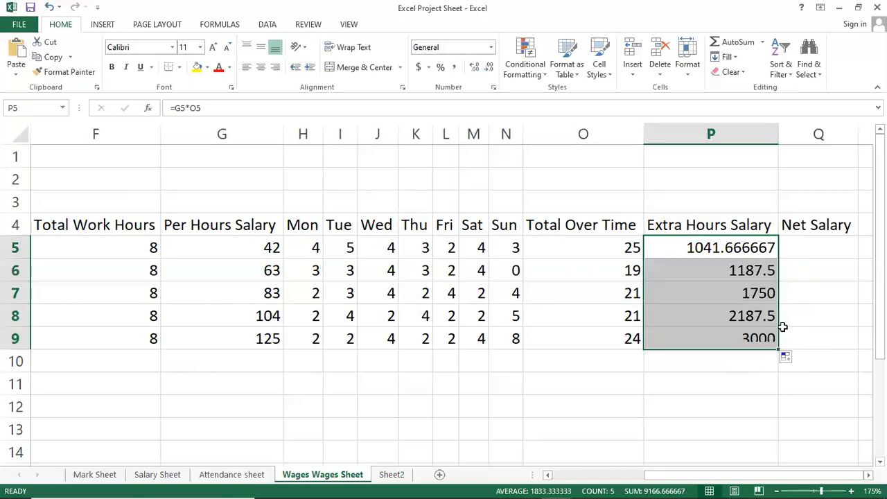
left_click(760, 250)
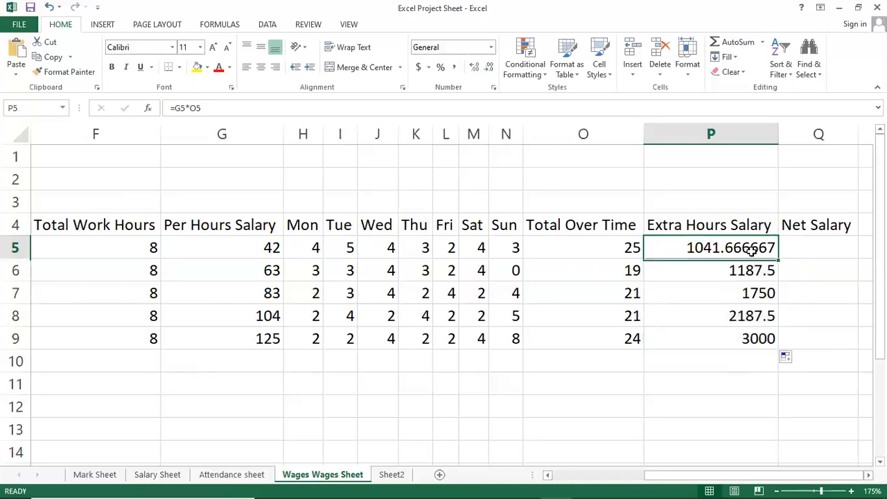
Step: Review the first employee's basic salary, work days, per-day and per-hour salary and overtime cells before building the Net Salary formula
left_click(810, 250)
left_click_drag(717, 478, 656, 483)
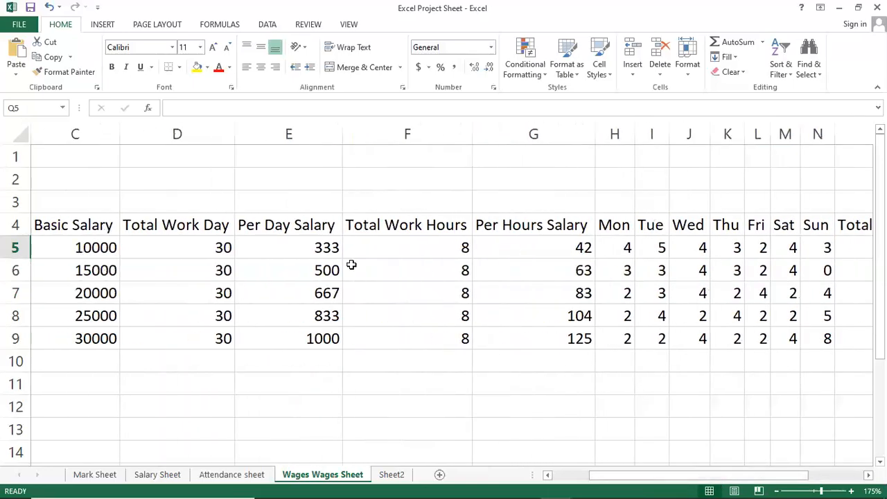
left_click(303, 249)
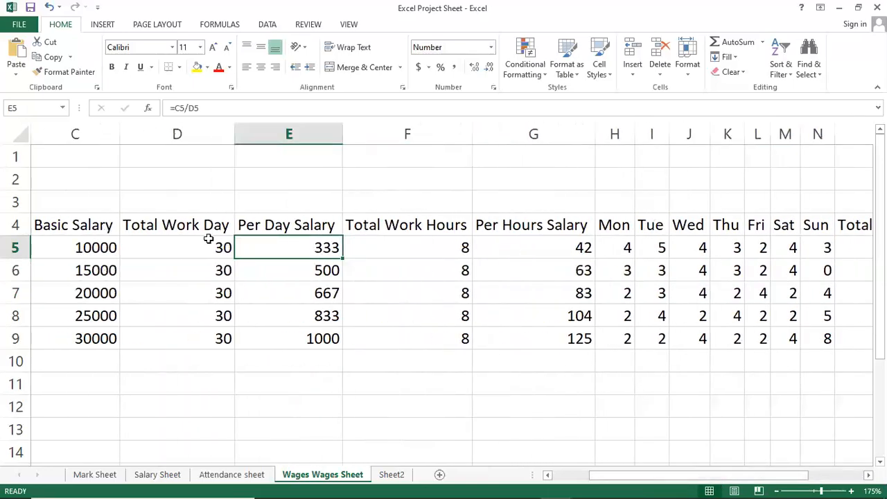
left_click(75, 250)
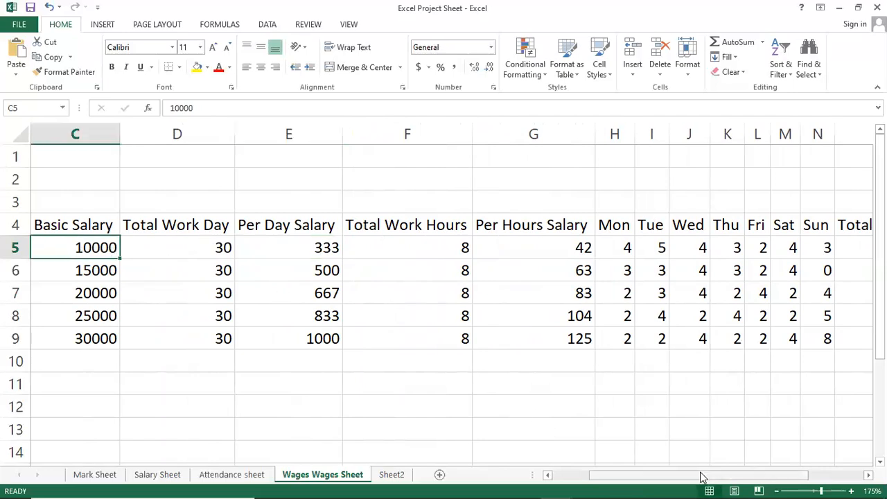
left_click_drag(700, 478, 789, 479)
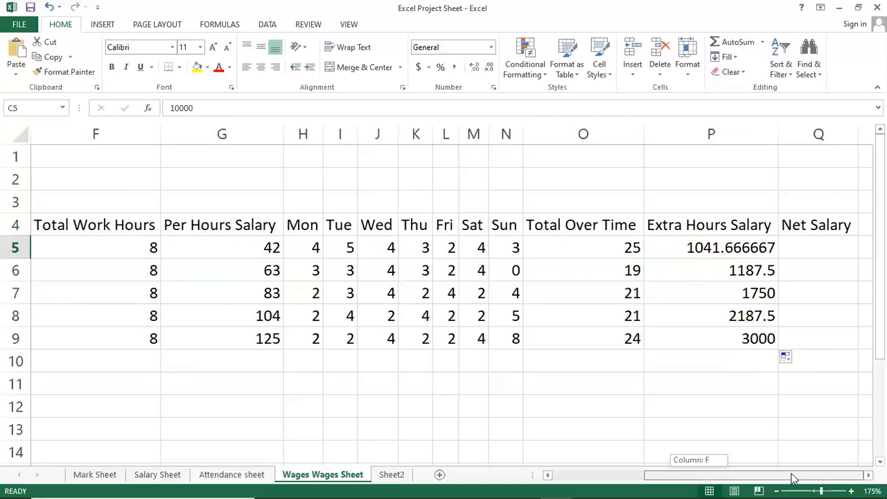
left_click(310, 313)
left_click(250, 267)
left_click(255, 252)
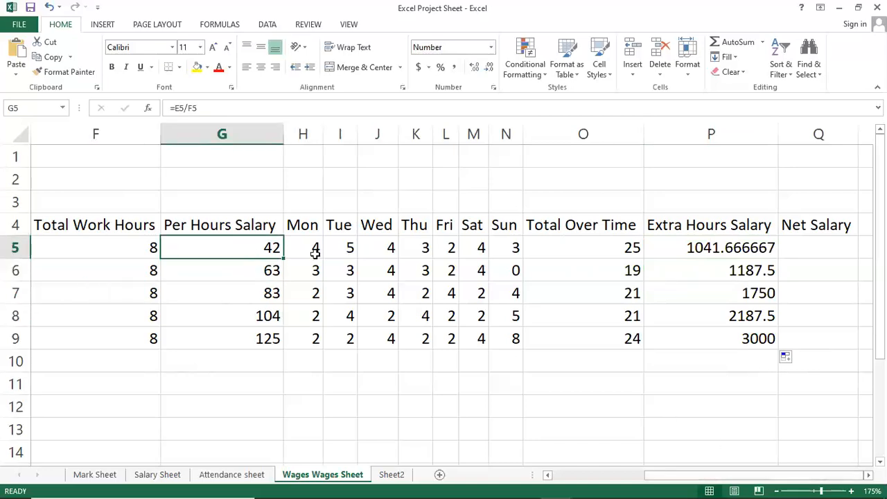
left_click(798, 248)
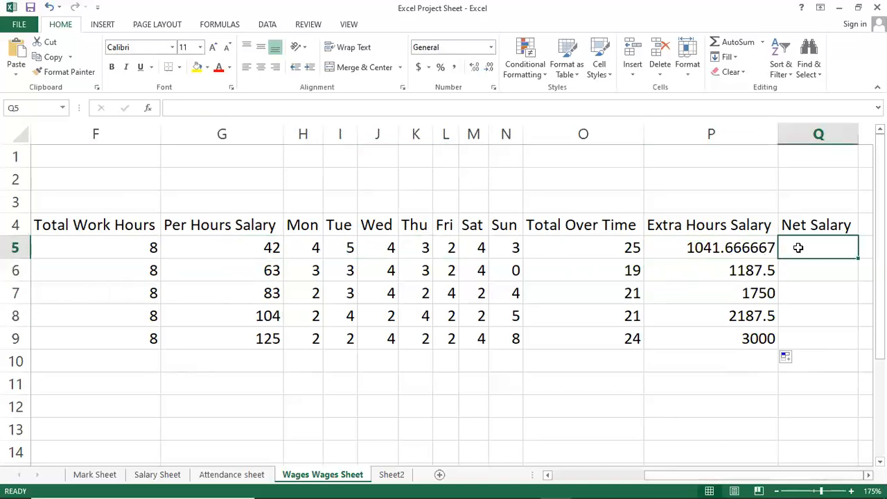
left_click_drag(737, 479, 664, 481)
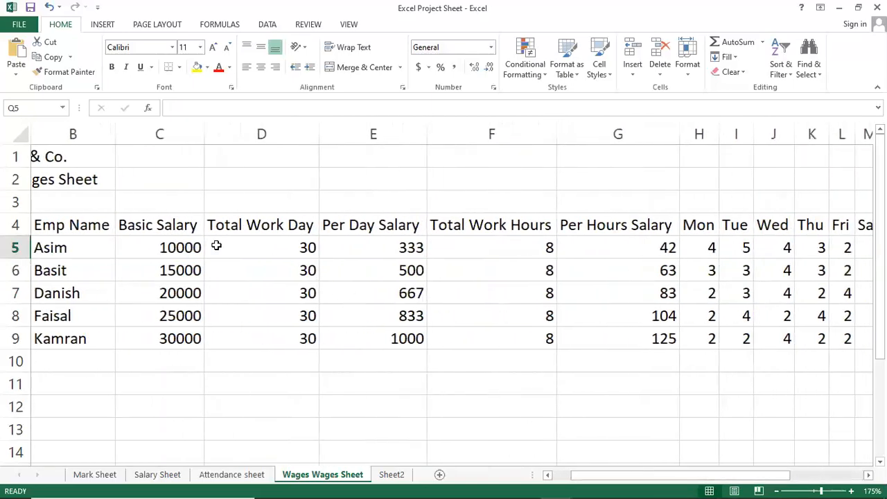
left_click(278, 247)
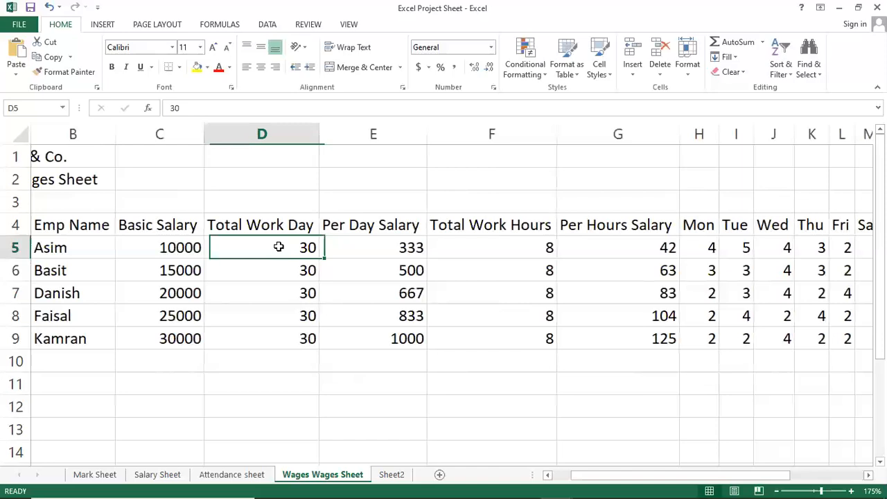
left_click_drag(676, 483, 833, 478)
left_click(633, 249)
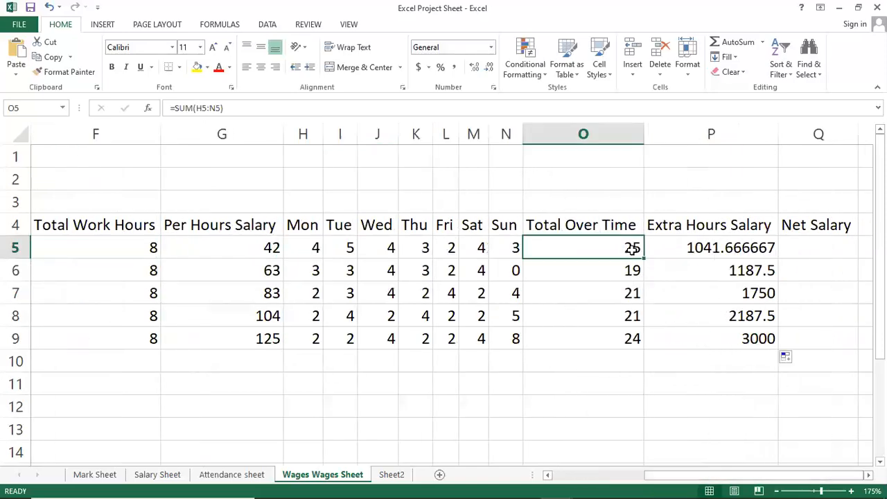
Step: Calculate the first employee's Net Salary in Q5 with the formula =D5+P5
left_click(829, 246)
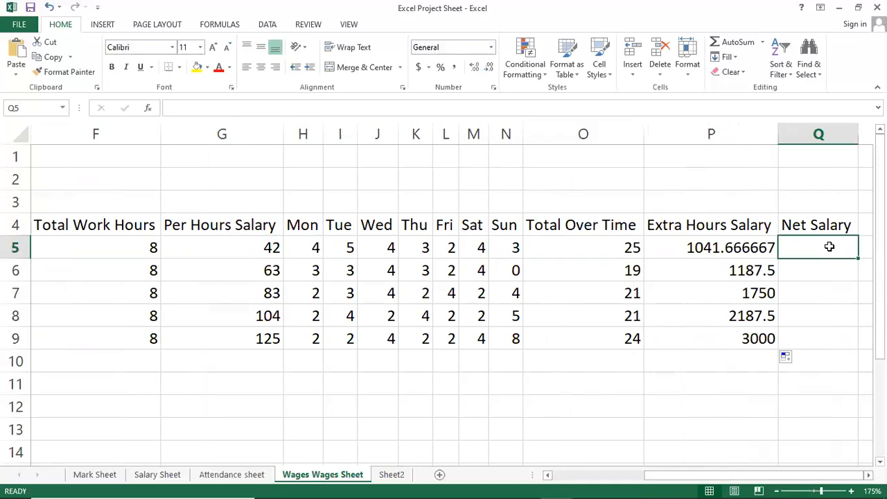
type("=")
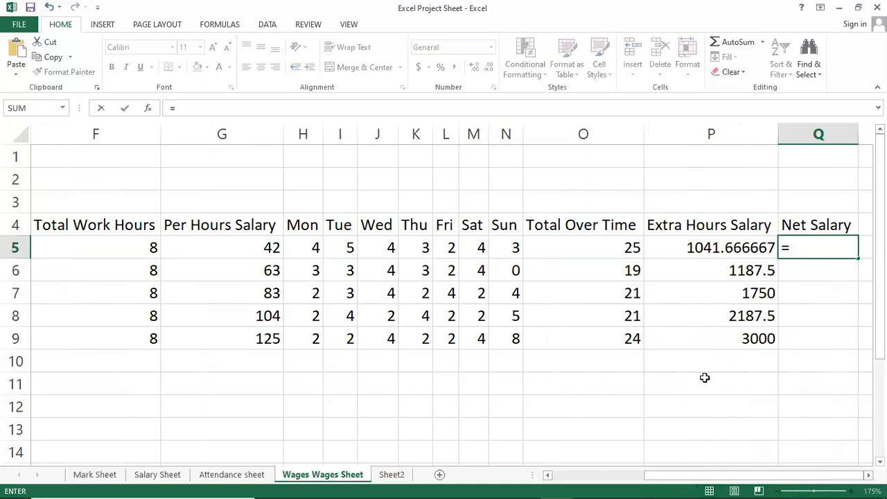
left_click_drag(697, 476, 549, 475)
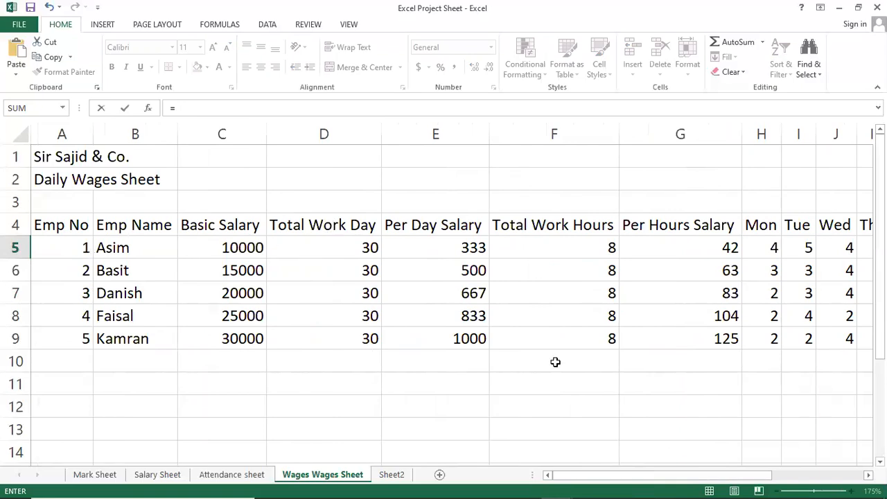
left_click_drag(565, 477, 664, 464)
type("=")
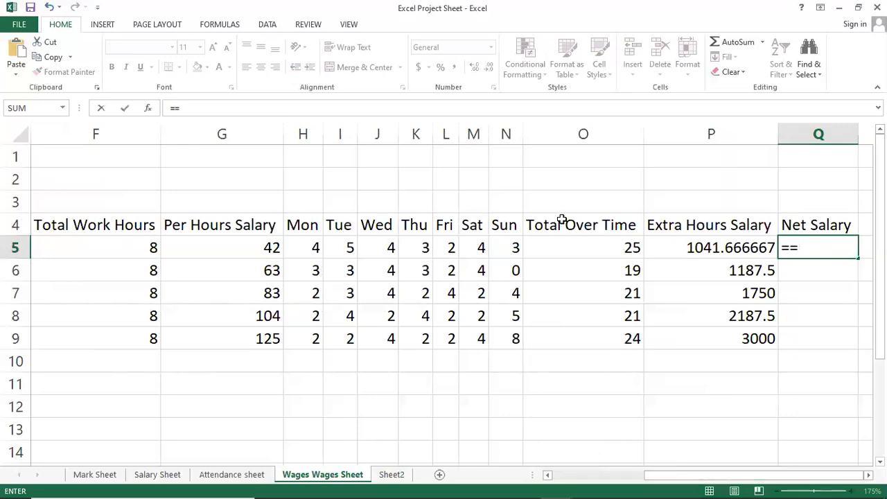
key("BackSpace")
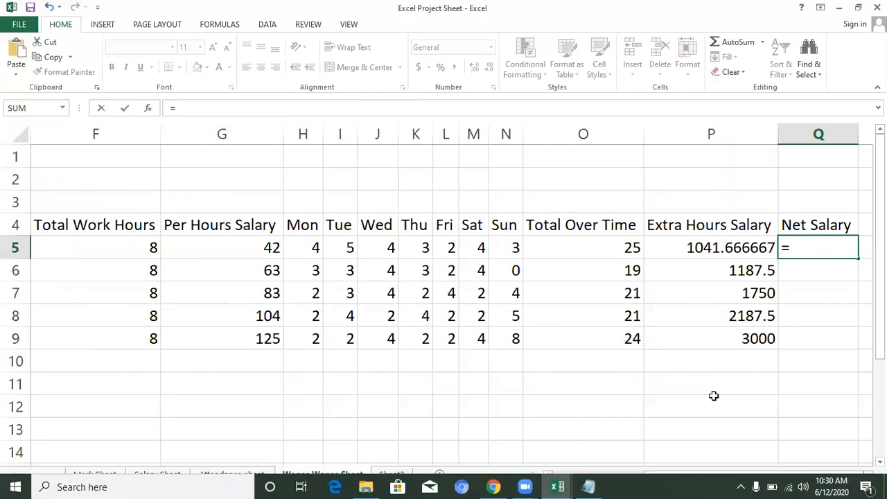
left_click_drag(698, 477, 580, 475)
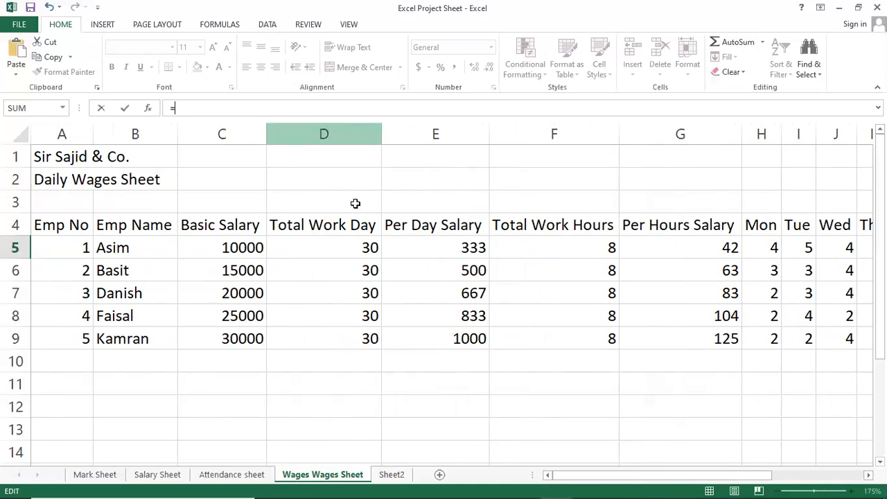
left_click(319, 247)
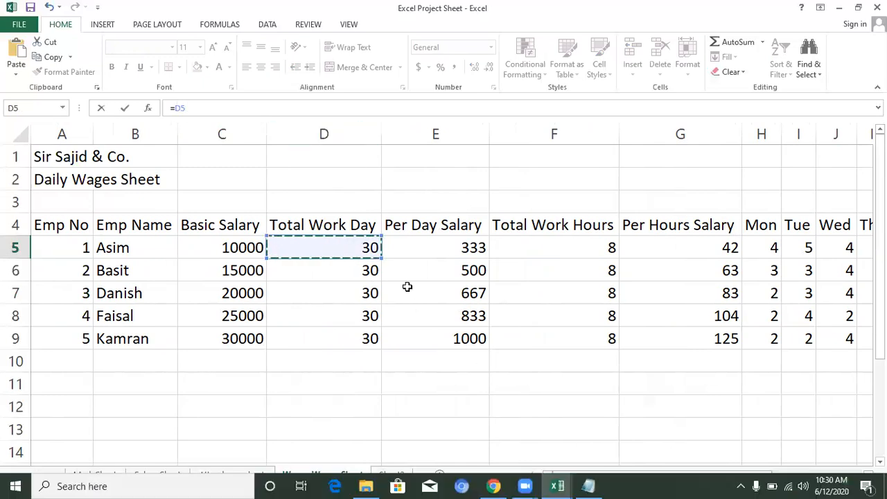
left_click(235, 107)
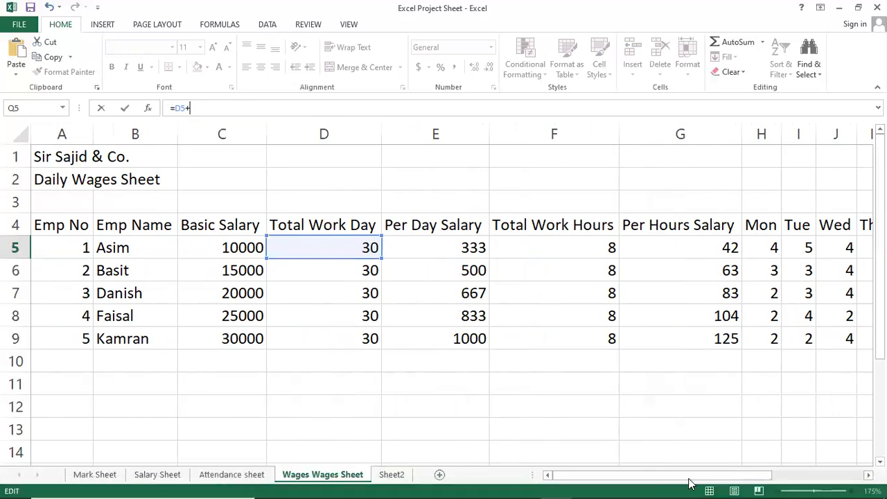
left_click_drag(693, 477, 810, 478)
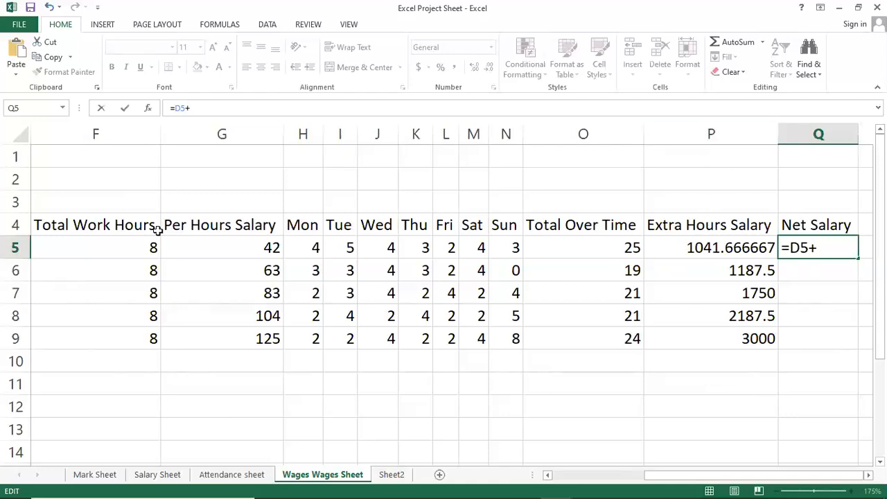
left_click(700, 243)
key("Return")
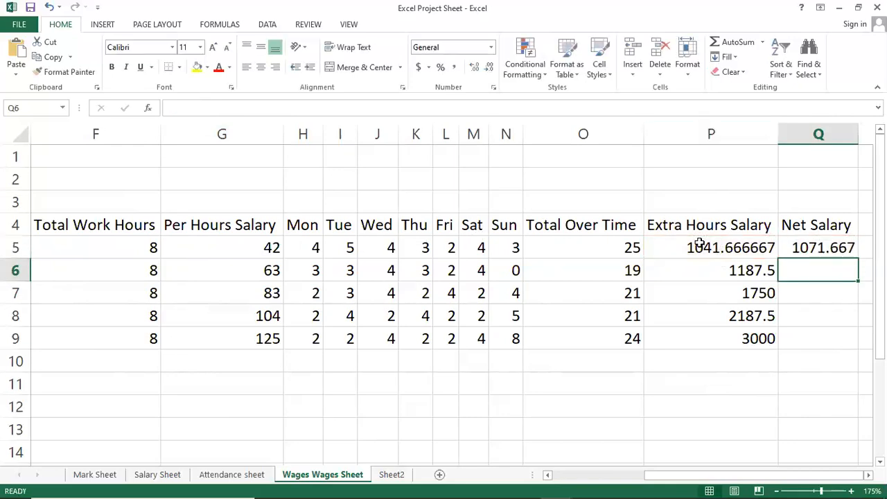
Step: Examine the first employee's row cell by cell, from the salary and hours columns across to Net Salary
key("Up")
key("Right")
key("Right")
key("Left")
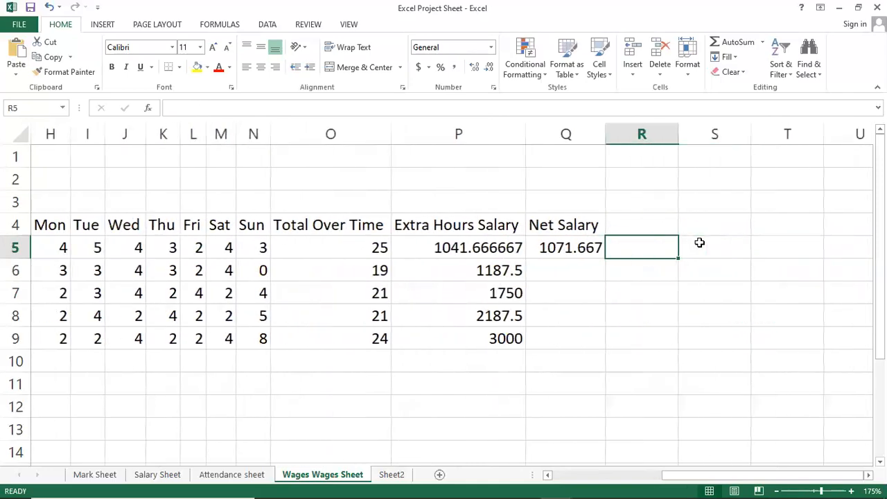
key("Left")
key("Left")
key("Left")
key("Left")
key("Left")
key("Left")
key("Left")
key("Left")
key("Left")
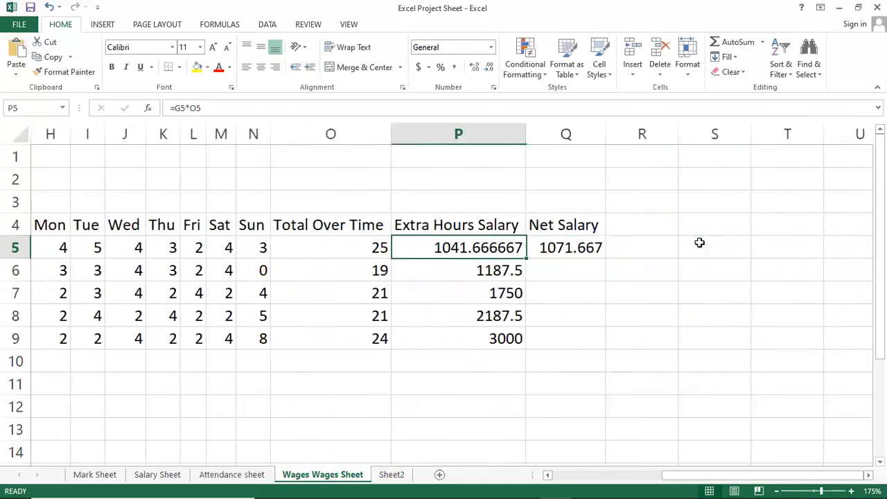
key("Left")
key("Left")
key("Left")
key("Left")
key("Left")
key("Right")
key("Right")
key("Right")
key("Right")
key("Right")
key("Right")
key("Right")
key("Right")
key("Right")
key("Right")
key("Right")
key("Right")
key("Right")
key("Right")
key("Right")
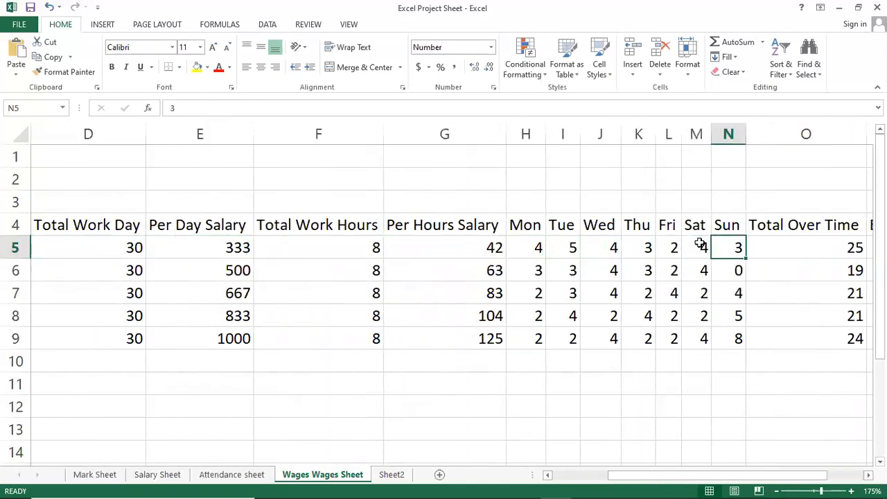
key("Left")
key("Left")
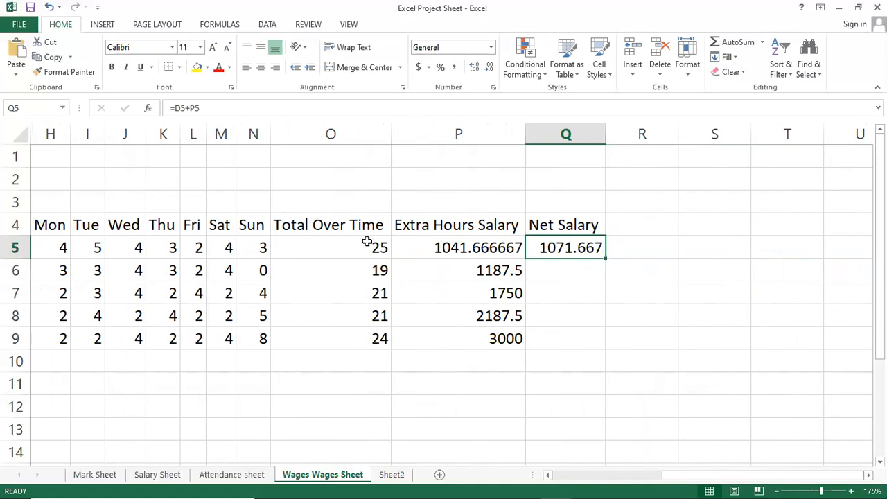
Step: Copy the Net Salary formula from Q5 down to Q9 and check the copied formulas in Q6 and Q8
left_click_drag(607, 258, 608, 349)
left_click(586, 271)
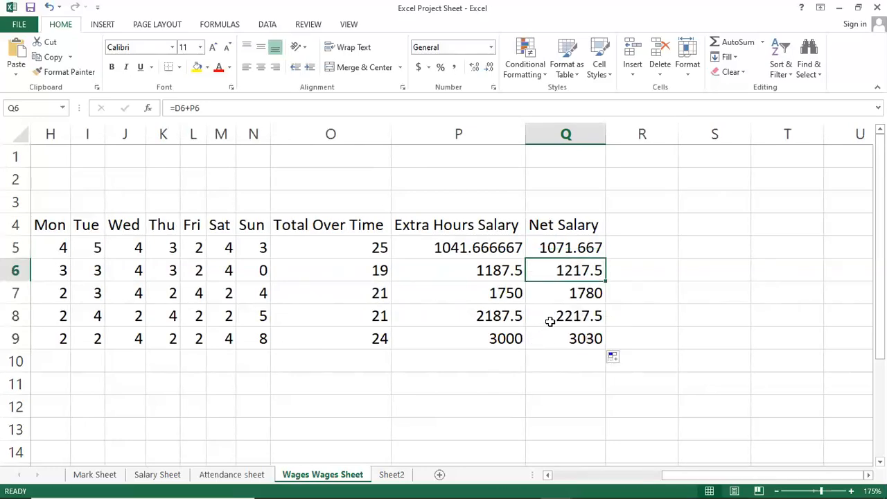
left_click(550, 321)
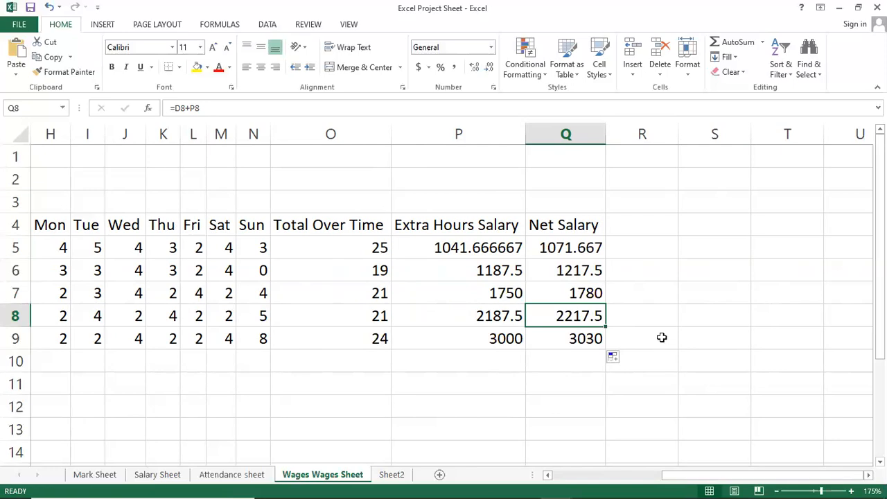
Step: Review the first employee's Net Salary formula and the Extra Hours Salary formula in P8 against the other columns
left_click(558, 247)
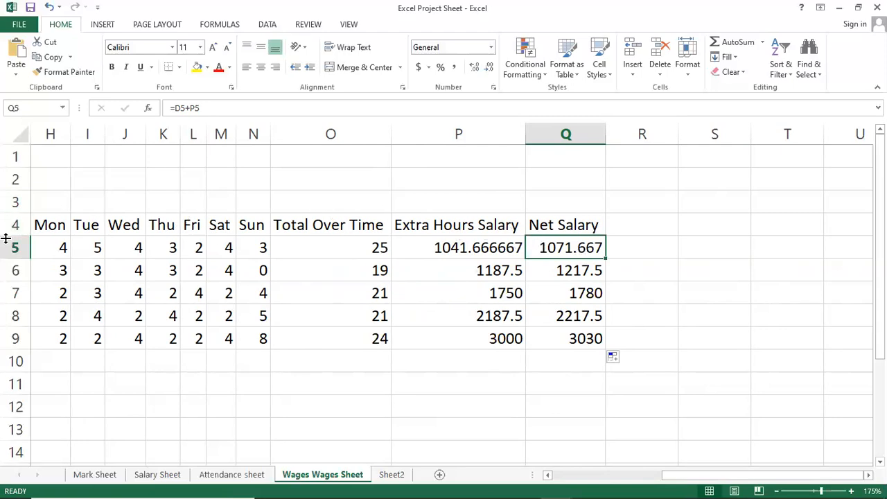
left_click_drag(719, 473, 597, 470)
left_click_drag(718, 479, 811, 479)
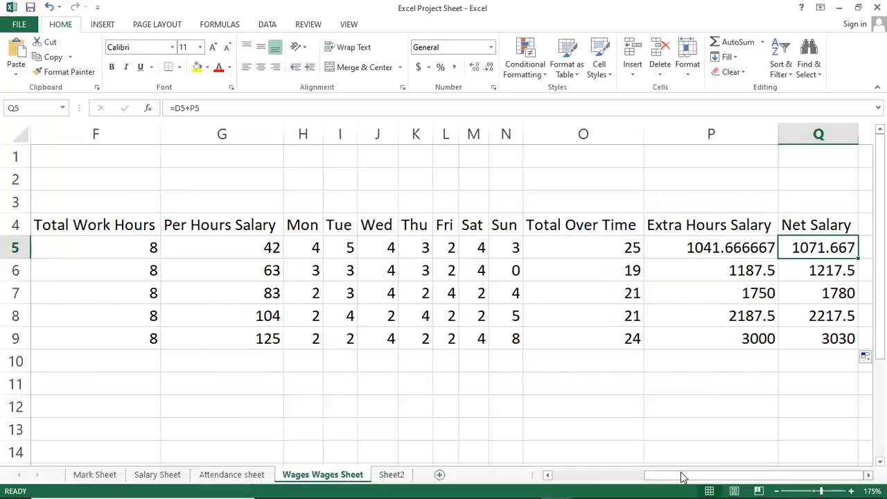
left_click(747, 320)
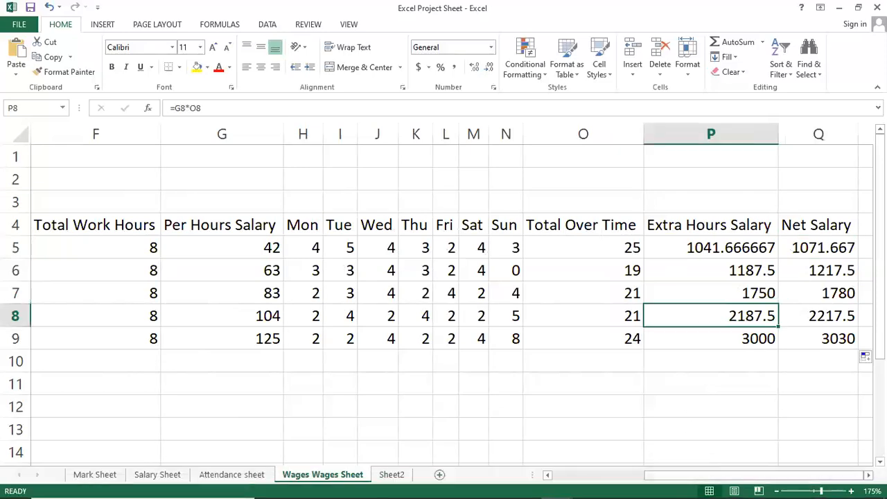
key("Right")
key("Right")
key("Right")
key("Right")
key("Left")
key("Left")
key("Left")
key("Left")
key("Left")
key("Left")
key("Left")
key("Left")
key("Left")
key("Left")
key("Left")
key("Left")
key("Left")
key("Left")
key("Left")
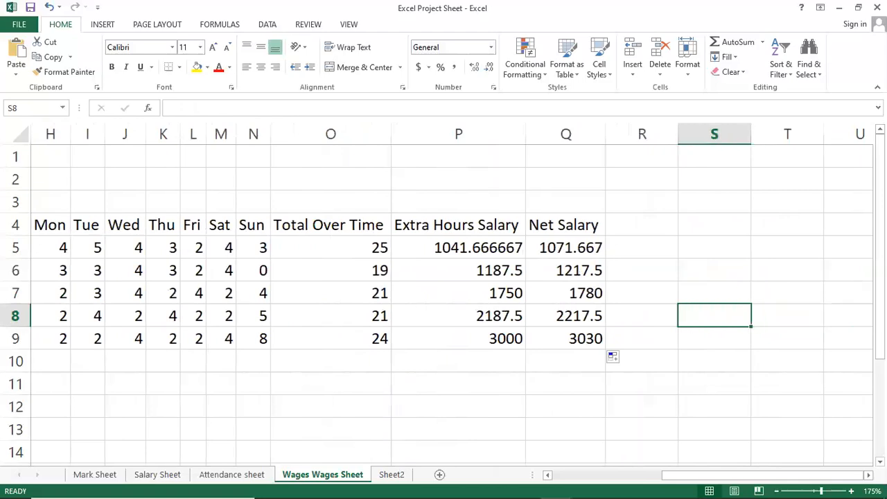
Step: Merge and center the company name title across A1:Q1
key("Left")
key("Left")
key("Left")
key("Left")
key("Up")
key("Up")
key("Up")
key("Up")
key("Up")
key("Up")
key("Up")
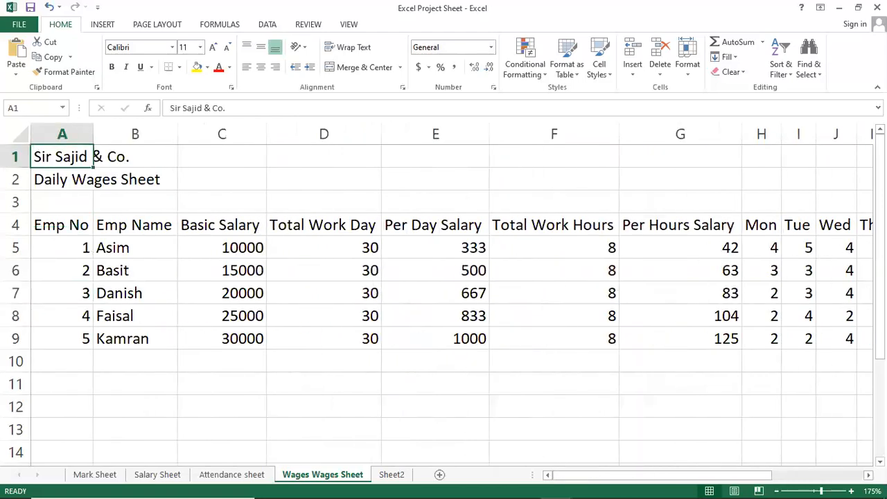
key("shift+Right")
key("shift+Right")
key("shift+Right")
key("shift+Right")
key("shift+Right")
key("shift+Right")
key("shift+Right")
key("shift+Right")
key("shift+Right")
key("shift+Right")
key("shift+Right")
key("shift+Right")
key("shift+Right")
key("shift+Right")
key("shift+Right")
key("shift+Right")
key("shift+Right")
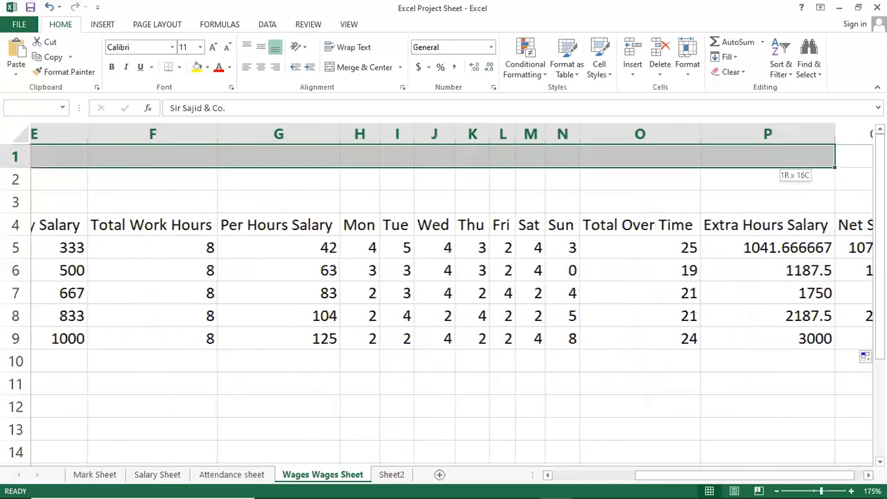
key("shift+Right")
key("shift+Left")
key("shift+Left")
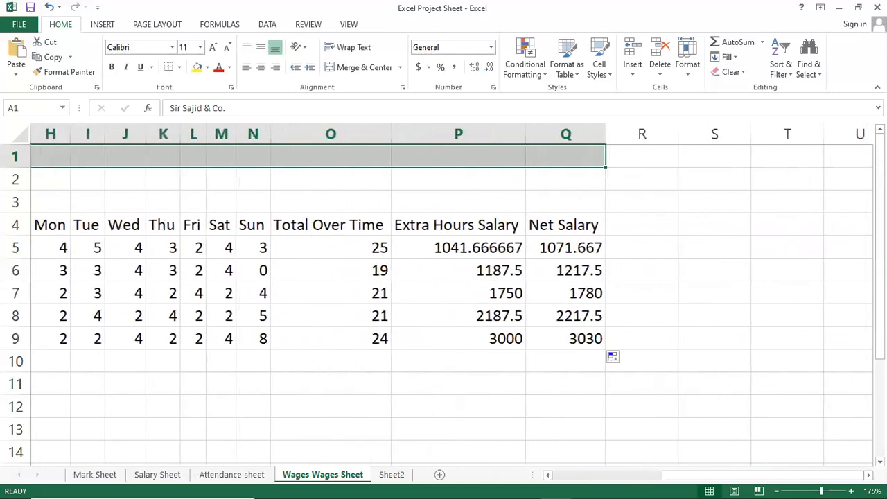
left_click(341, 67)
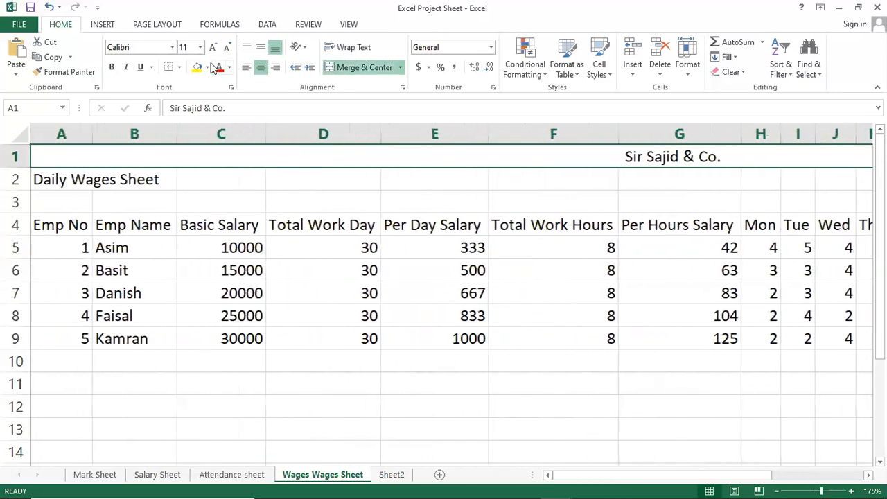
Step: Format the company title in bold red text at font size 20 with a yellow fill
left_click(211, 47)
left_click(210, 47)
left_click(211, 47)
left_click(211, 47)
left_click(211, 47)
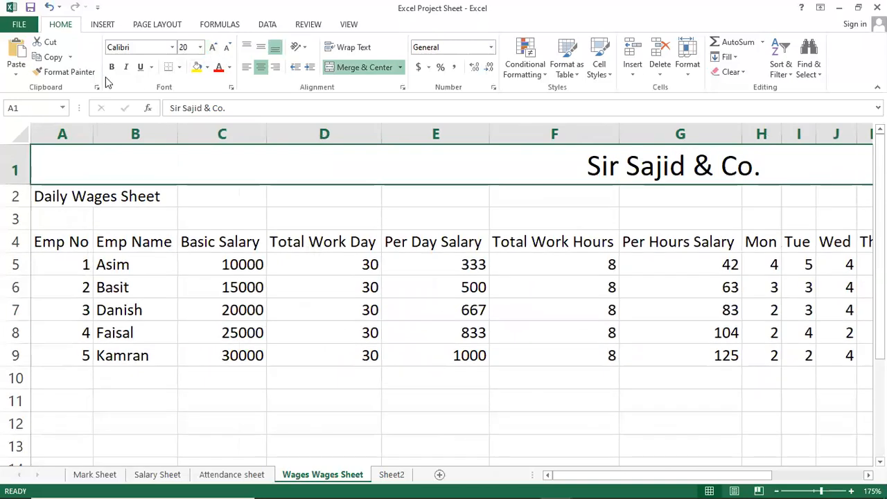
left_click(196, 68)
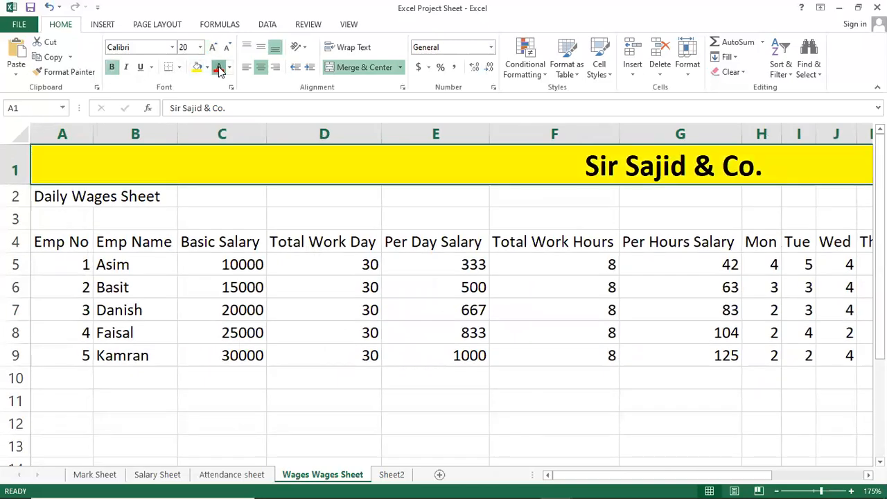
left_click(218, 67)
Step: Merge and center the Daily Wages Sheet subtitle across A2:Q2 and make it bold at font size 18
left_click_drag(81, 197, 469, 485)
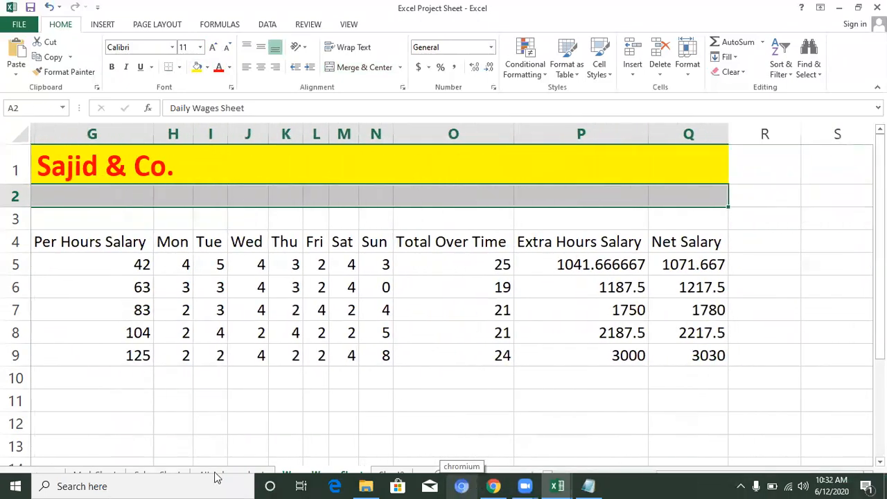
left_click(356, 66)
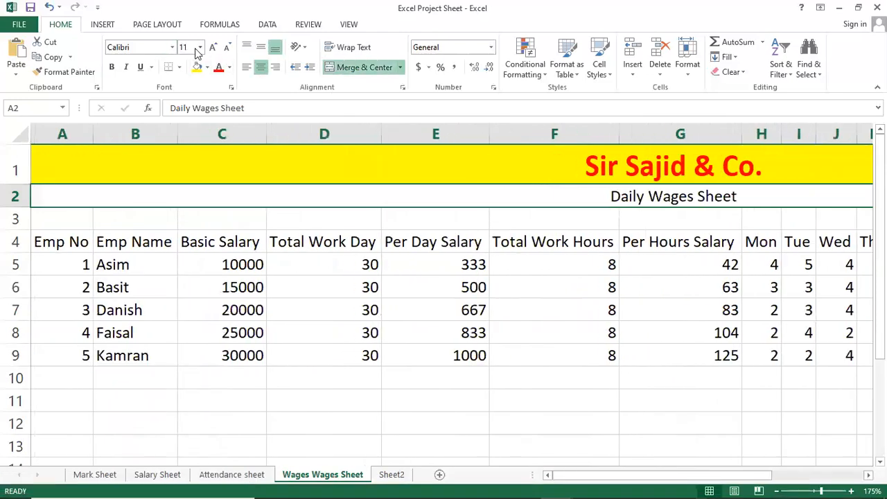
left_click(200, 47)
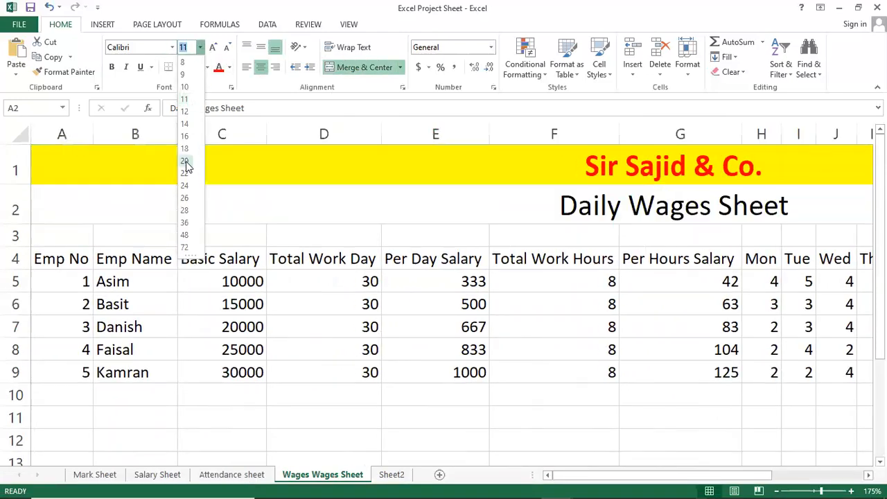
left_click(185, 148)
left_click(111, 66)
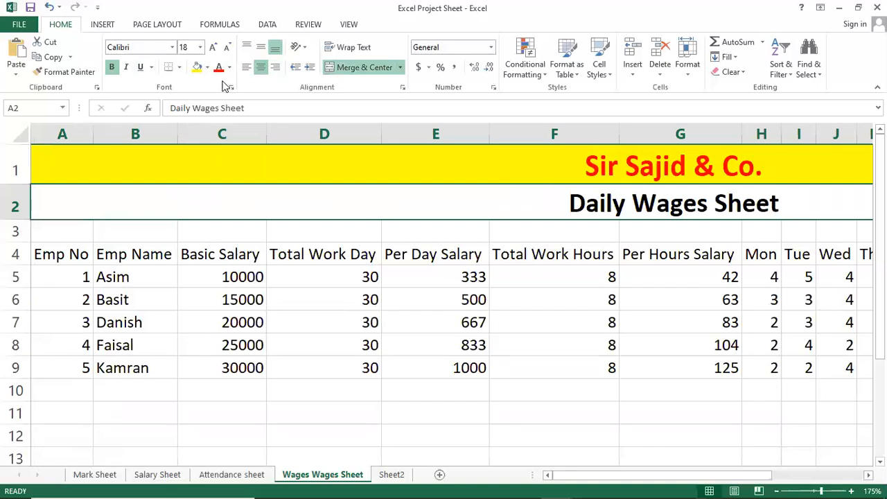
Step: Reduce the Daily Wages Sheet subtitle to font size 14 and give it a light gray fill
left_click(226, 48)
left_click(226, 48)
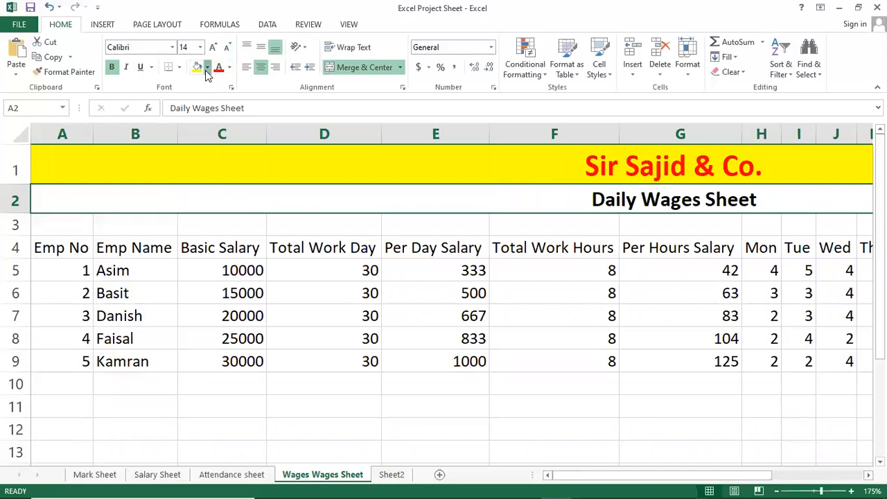
left_click(206, 67)
left_click(197, 114)
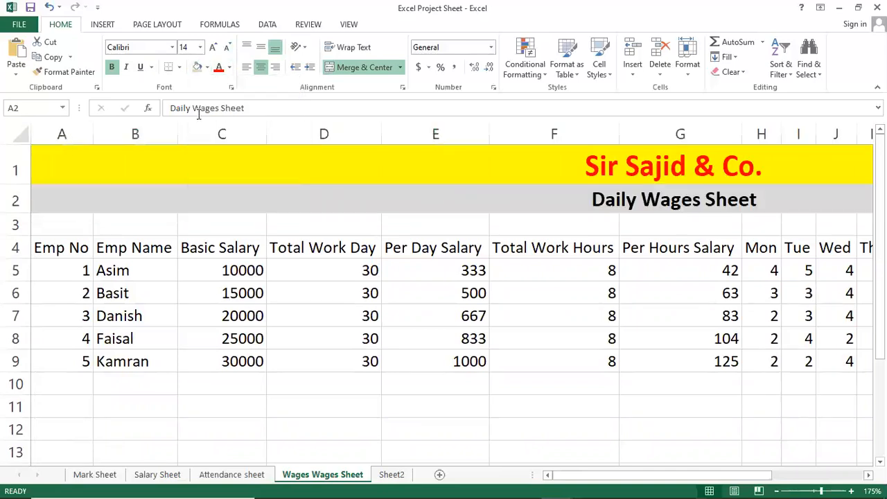
left_click(444, 270)
Step: Review the formatted title, the Per Day Salary formulas and the neighbouring cells in the first employee's row
left_click(594, 175)
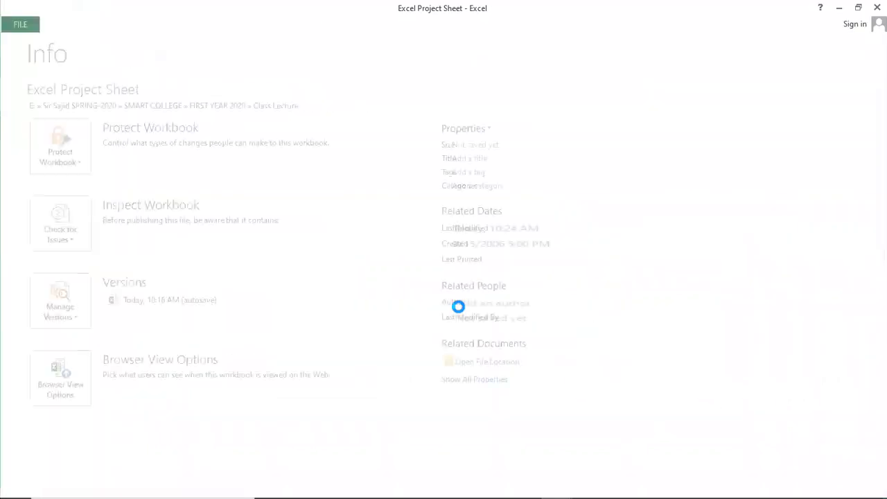
left_click(460, 309)
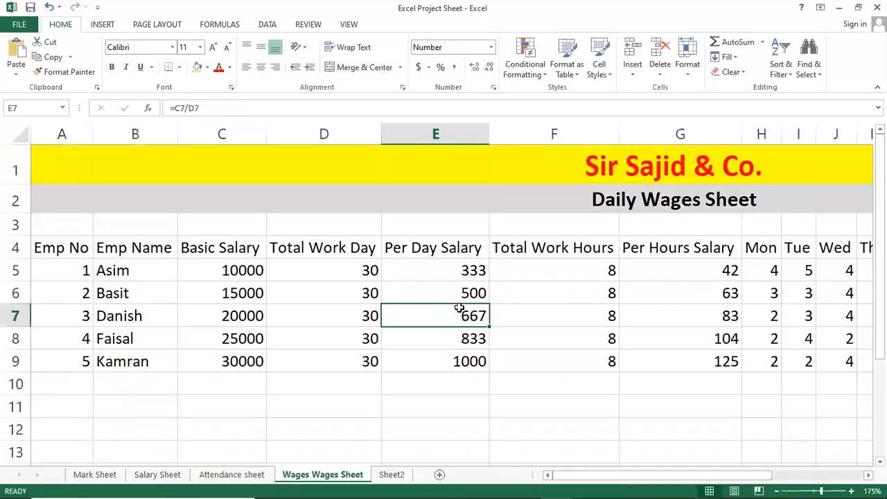
left_click(471, 274)
key("Right")
key("Right")
key("Right")
key("Right")
key("Right")
key("Right")
key("Right")
key("Right")
key("Right")
key("Right")
key("Right")
key("Right")
key("Right")
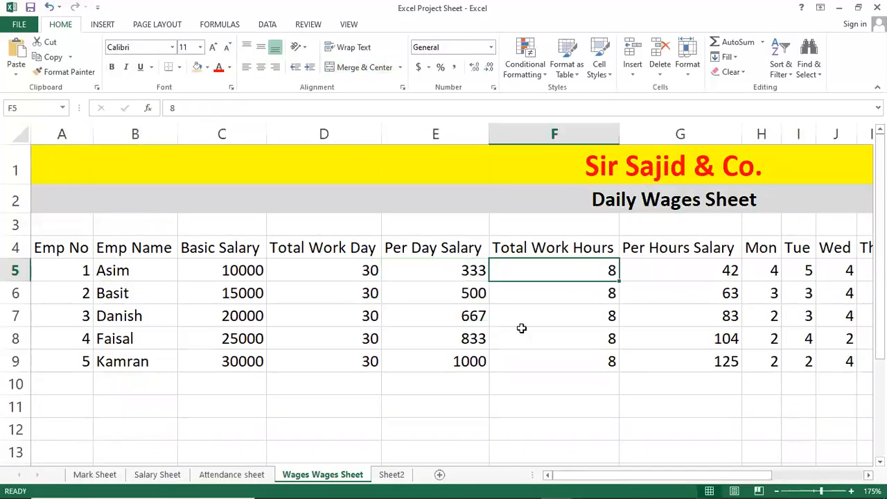
key("Left")
key("Left")
key("Left")
key("Left")
key("Left")
key("Left")
key("Left")
key("Left")
key("Left")
key("Left")
key("Left")
key("Left")
key("Left")
key("Left")
key("Left")
key("Left")
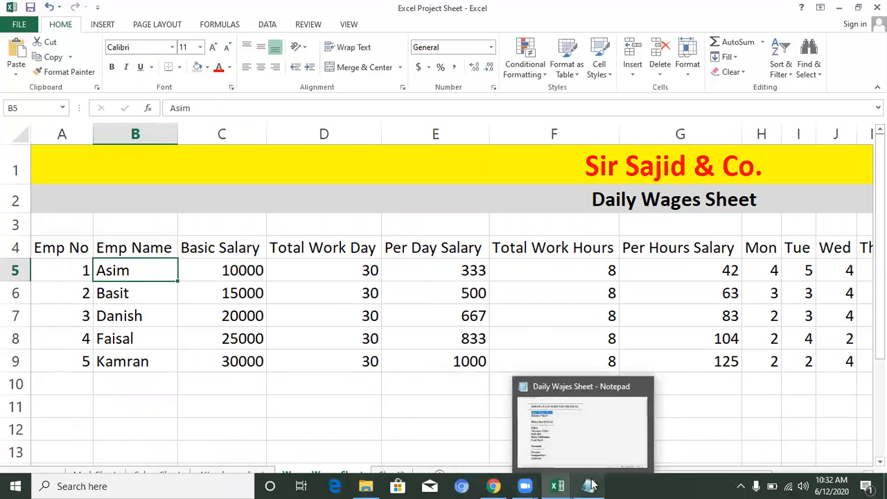
Step: Switch to the Daily Wajes Sheet notes in Notepad and highlight the Balance Sheet topic
left_click(590, 486)
left_click(239, 244)
left_click_drag(93, 144, 222, 152)
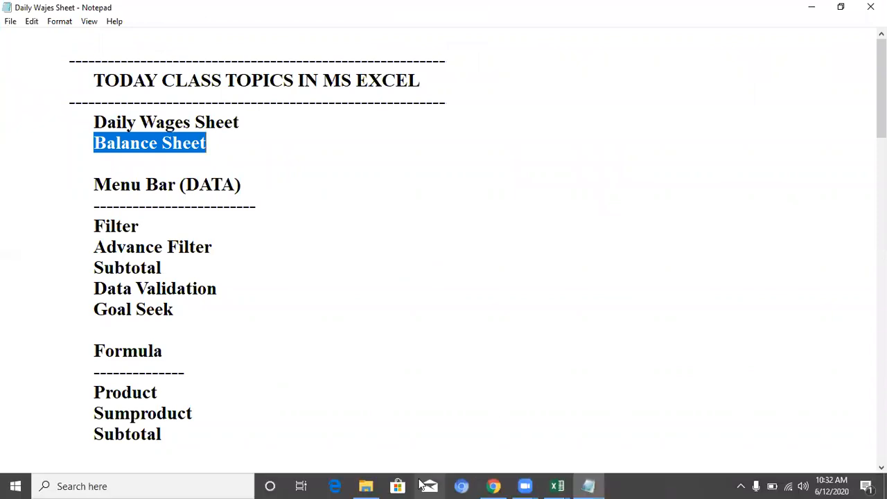
Step: Switch to the All Excel Project workbook in Excel and open its BALANCE.SHEET worksheet
left_click(557, 486)
left_click(594, 439)
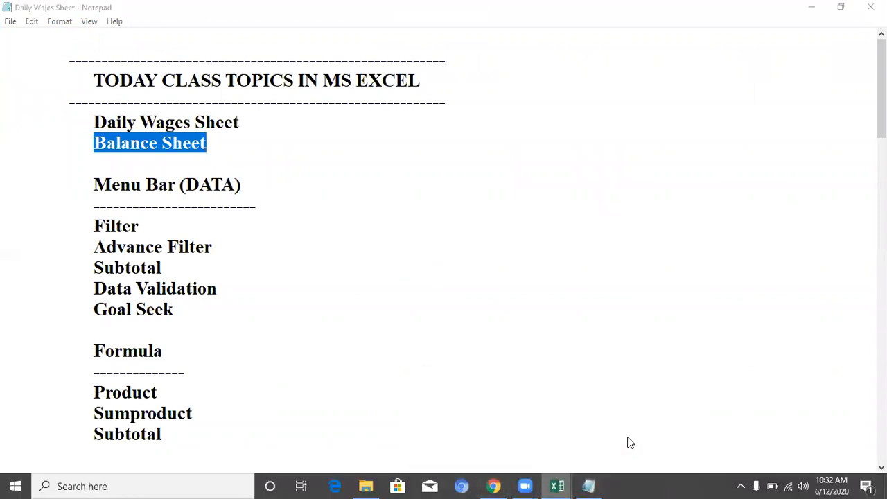
key("ctrl+Page_Down")
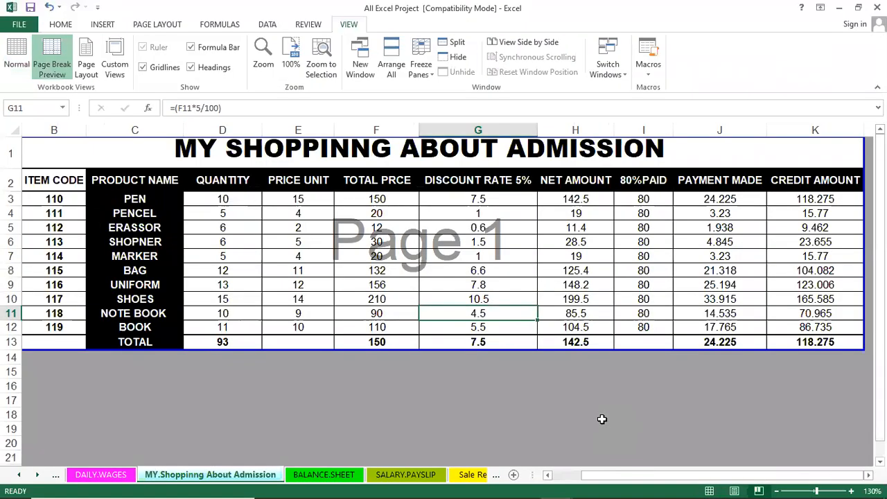
key("ctrl+Page_Down")
Step: Examine the balance sheet's title and layout and the January opening balance, withdrawal, deposit and closing balance formula
left_click(376, 315)
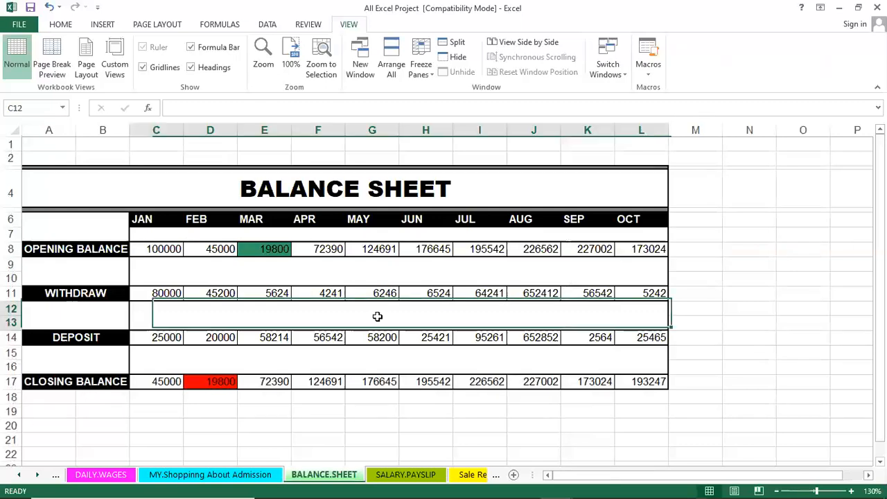
left_click(323, 280)
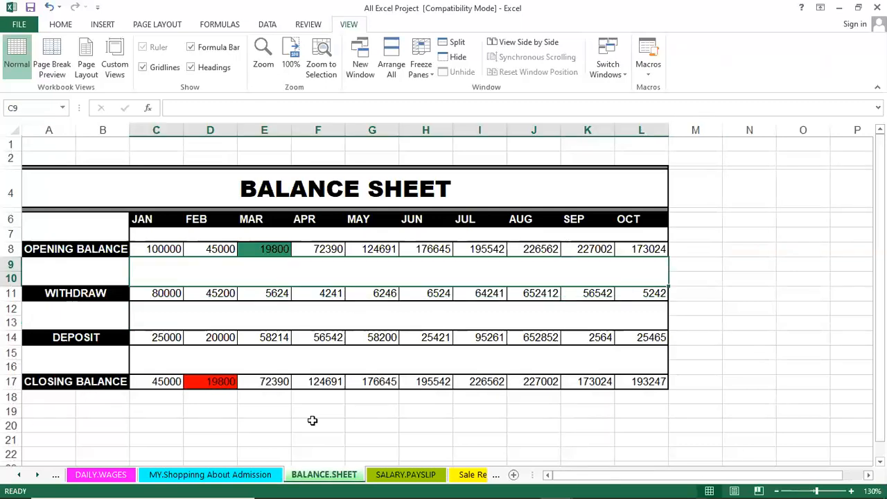
left_click(331, 188)
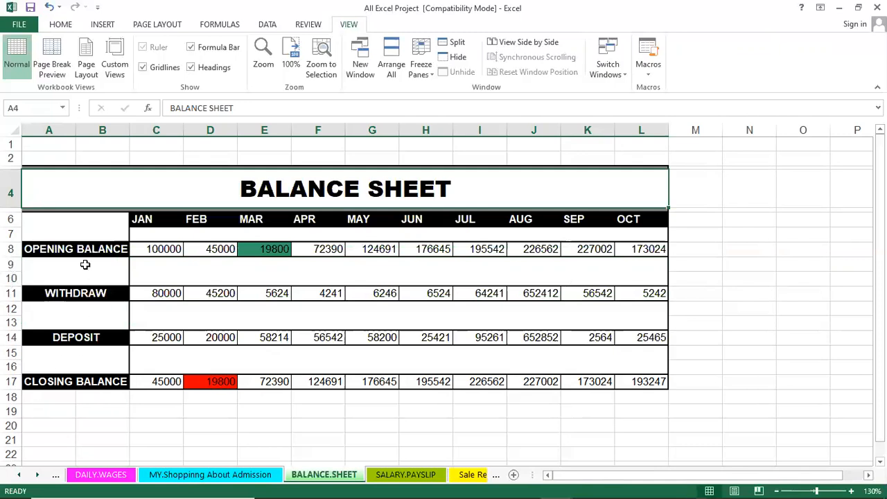
left_click(93, 247)
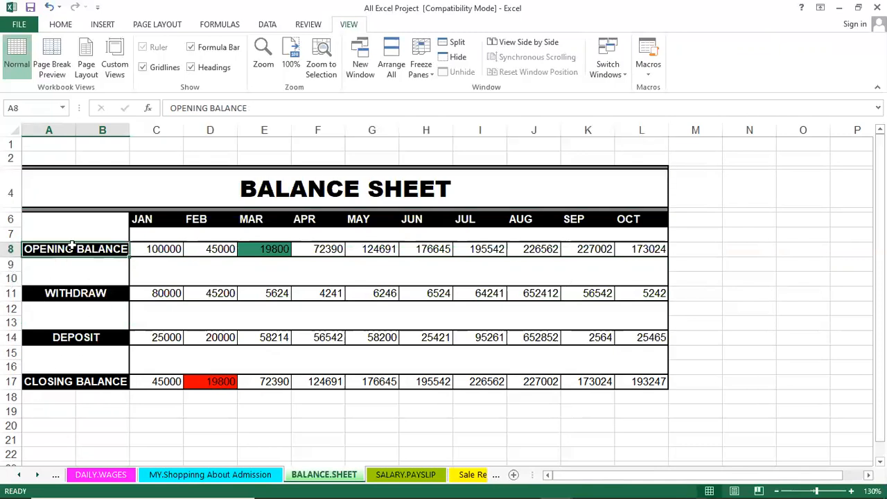
left_click(154, 248)
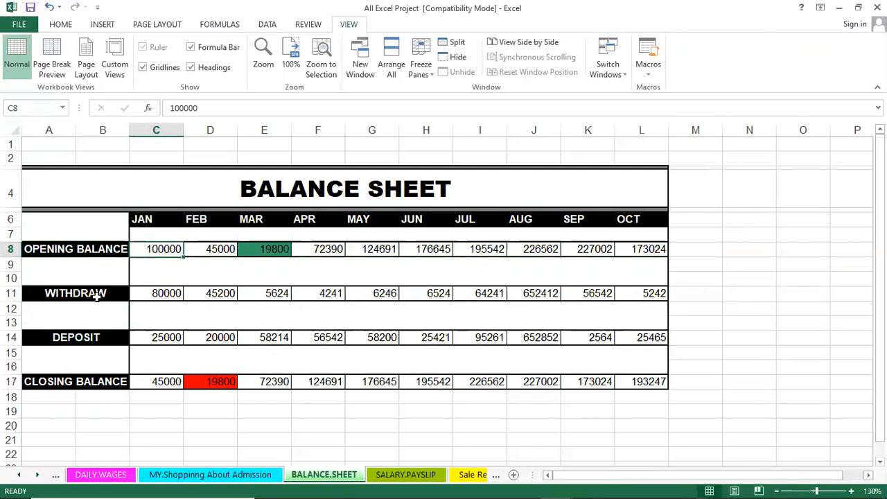
left_click(160, 290)
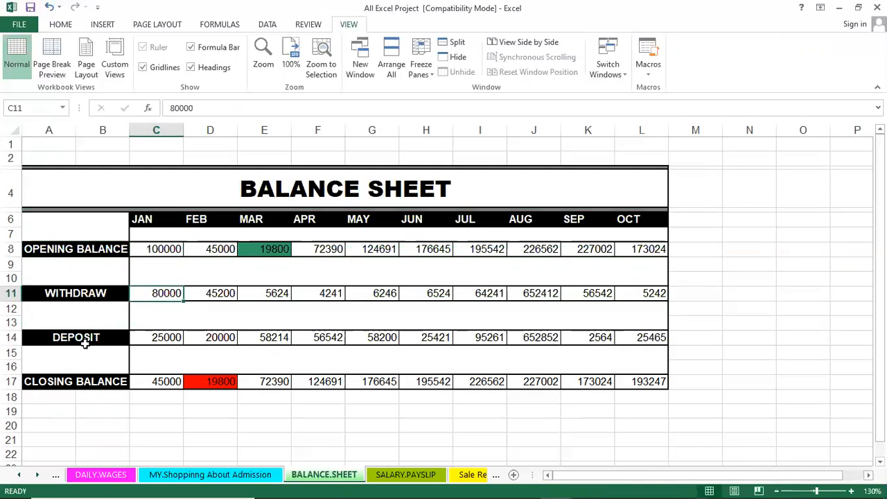
left_click(149, 338)
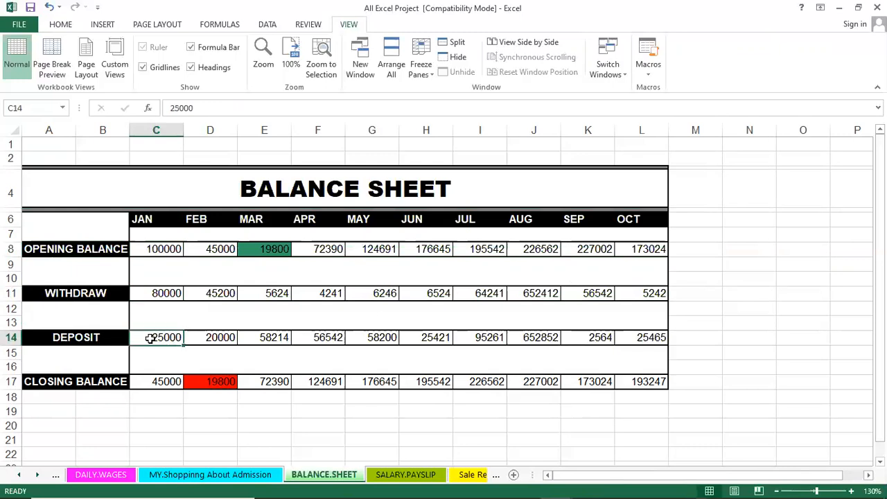
left_click(160, 381)
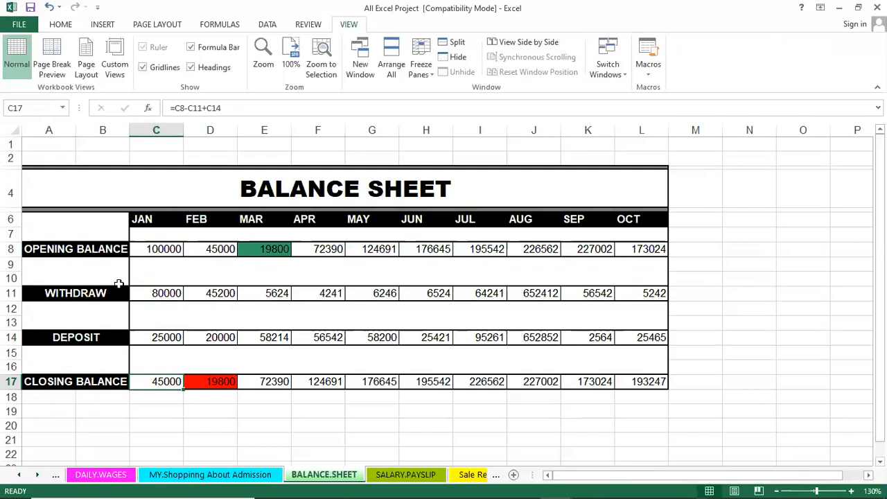
Step: Review the Opening Balance, Withdraw, Deposit and Closing Balance row labels of the balance sheet
left_click(102, 297)
left_click(110, 248)
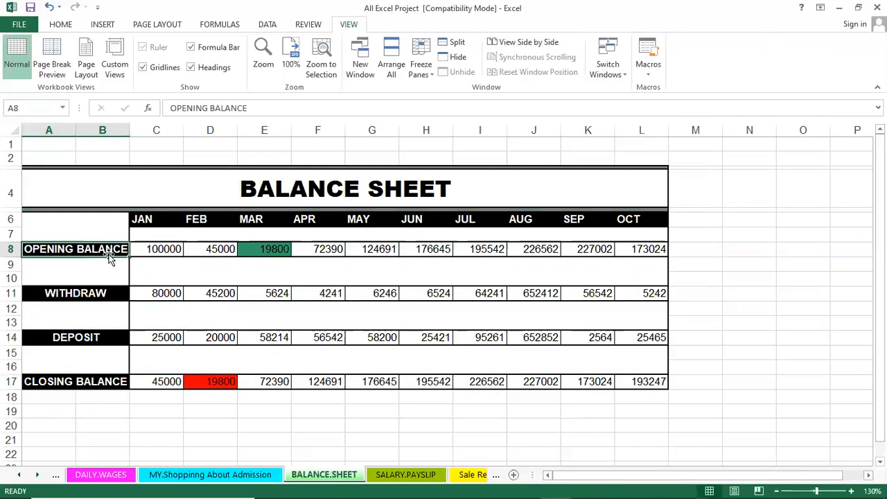
left_click(88, 296)
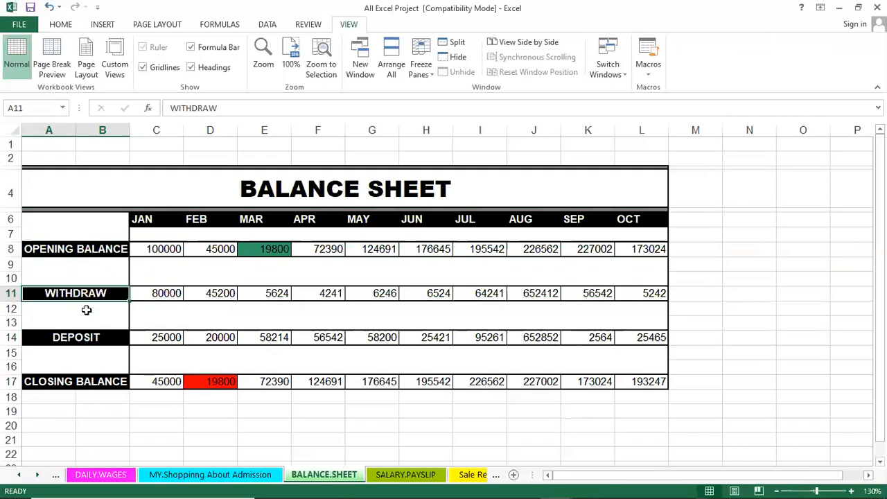
left_click(81, 337)
left_click(96, 383)
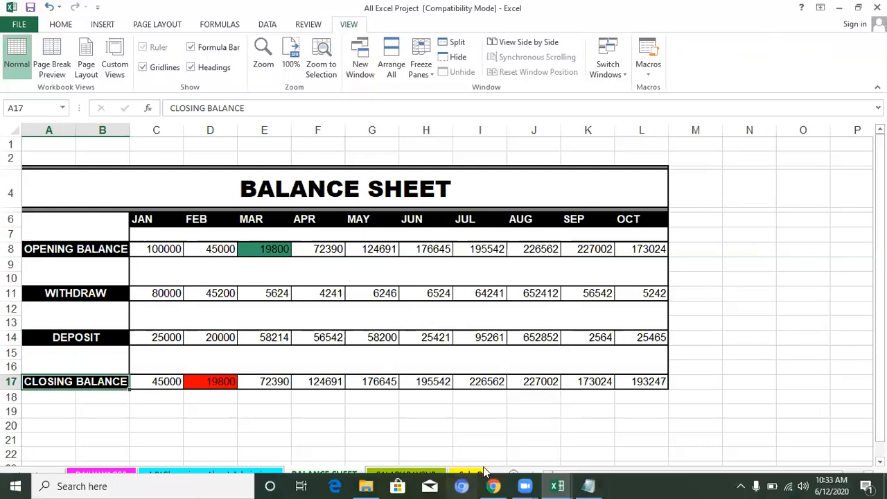
Step: Switch to the Excel Project Sheet workbook and rename Sheet2 as Balance Sheet
mouse_move(558, 486)
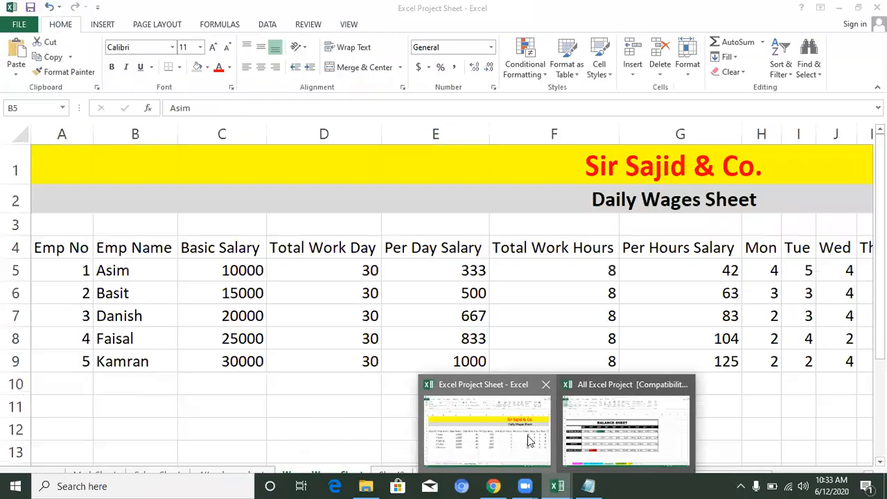
left_click(527, 435)
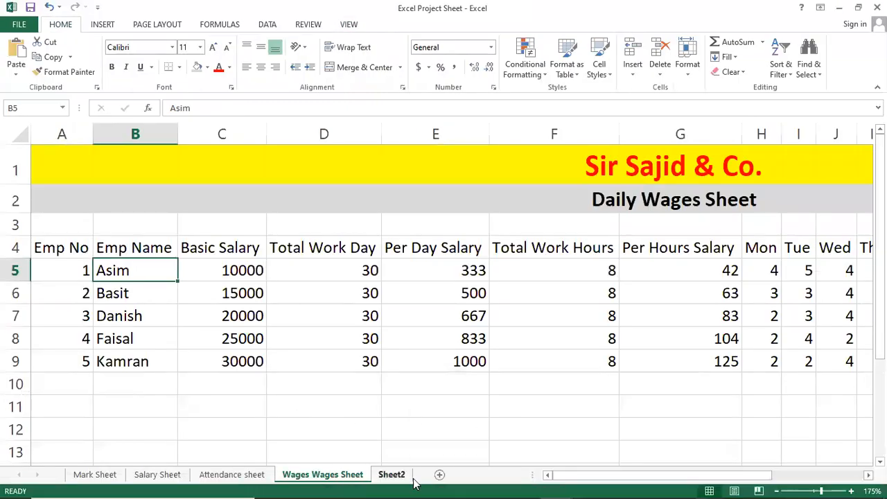
left_click(406, 476)
double_click(406, 475)
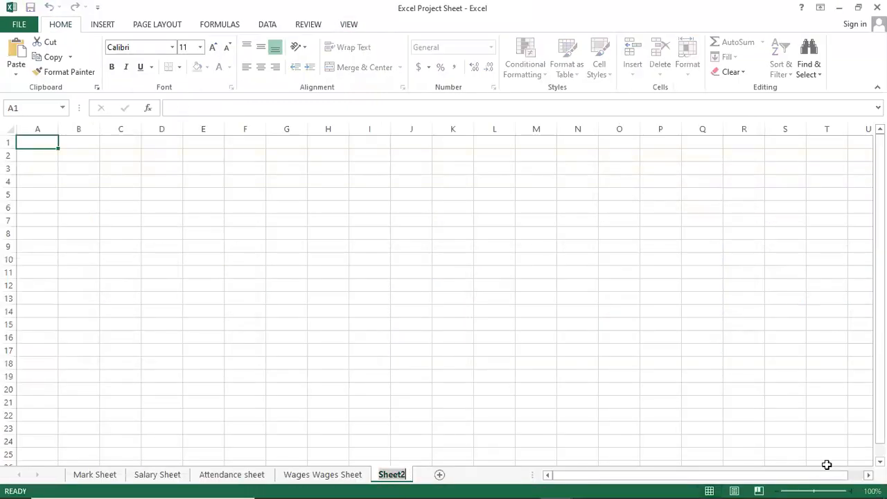
type("Balan")
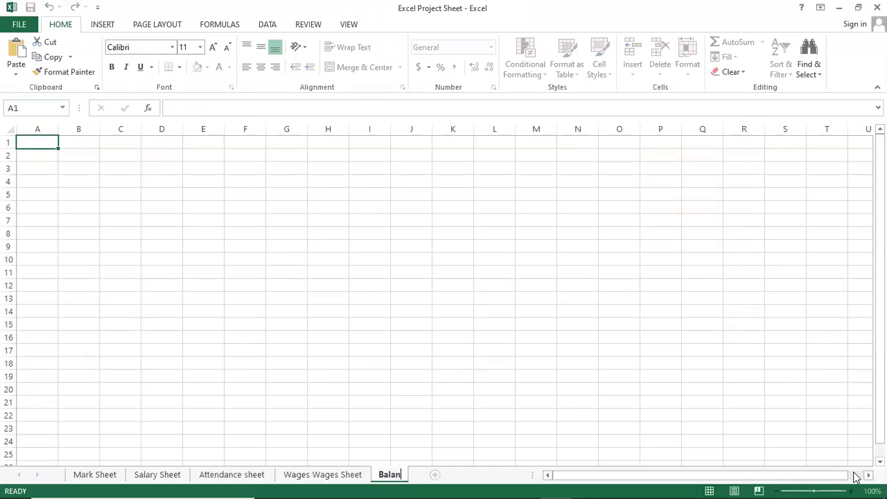
type("ce Sheet")
key("Return")
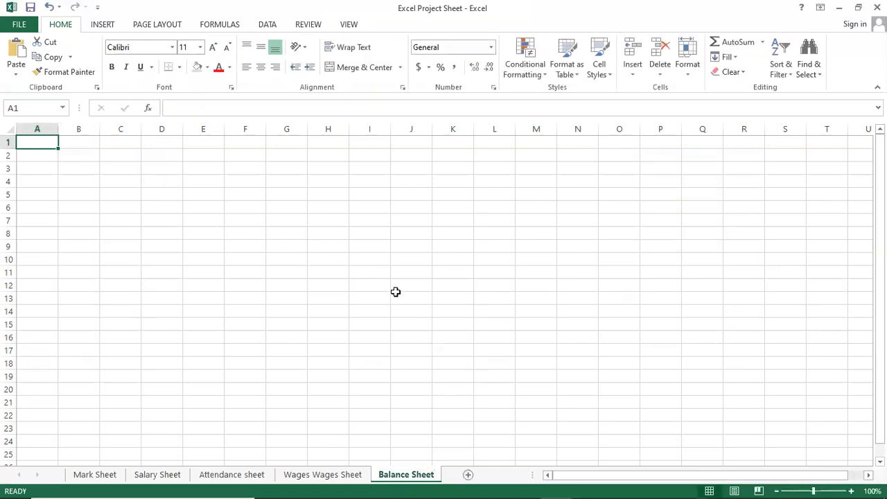
Step: Enter the company name XYZ Bank Ltd. in cell A1 of the Balance Sheet worksheet
scroll(394, 293, "up", 5, "ctrl")
left_click(225, 244)
left_click(92, 200)
left_click(77, 164)
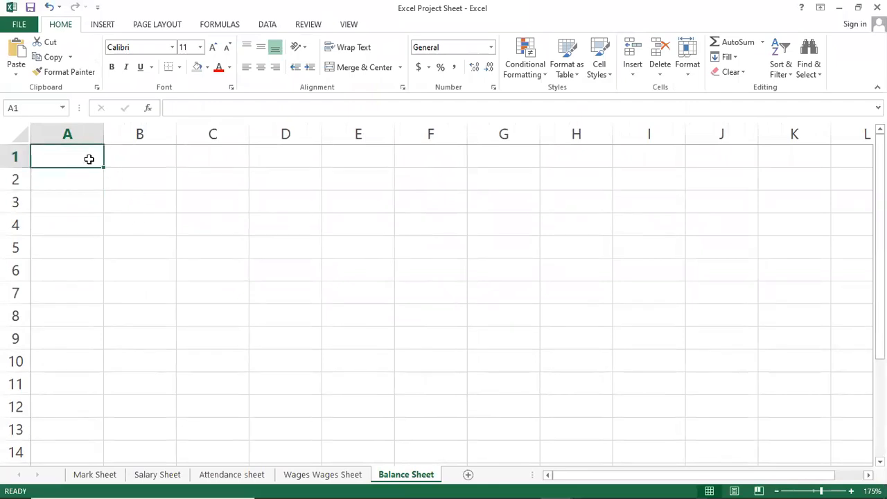
type("XY")
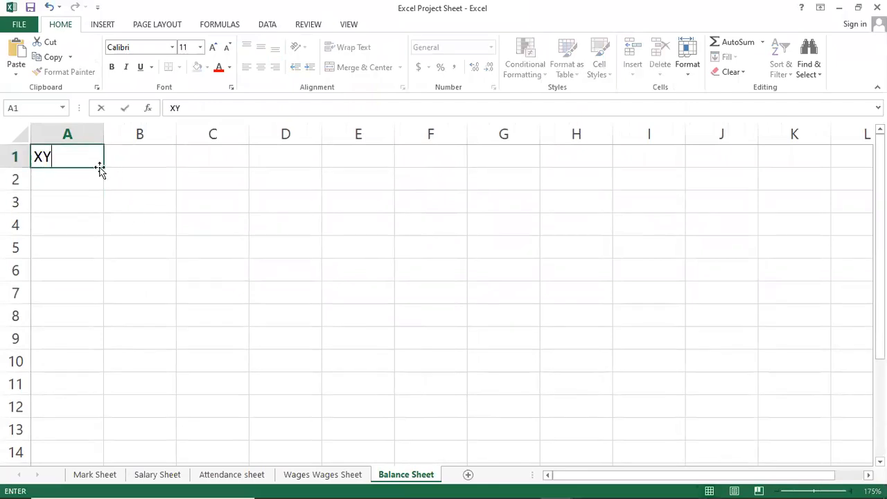
type("Z B")
key("BackSpace")
key("BackSpace")
type("Banks")
key("BackSpace")
type("Ltd.")
key("Return")
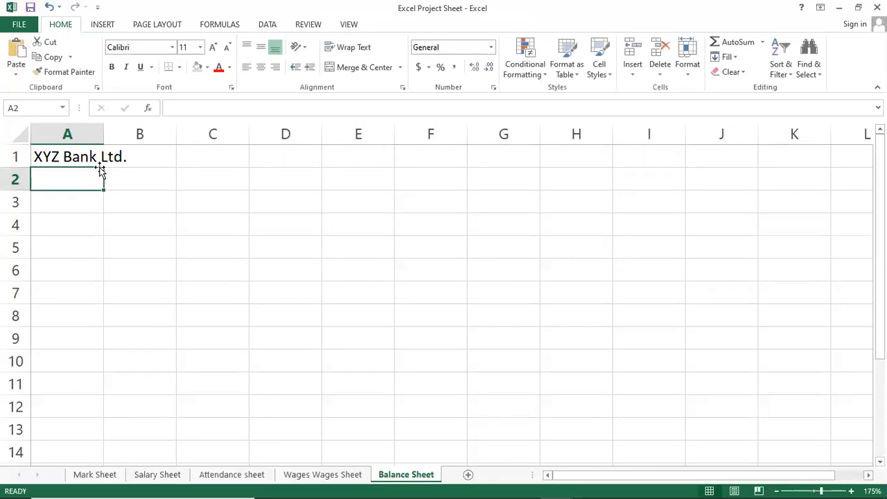
Step: Enter the title Balance Sheet in cell A2 below the company name
type("Balance ")
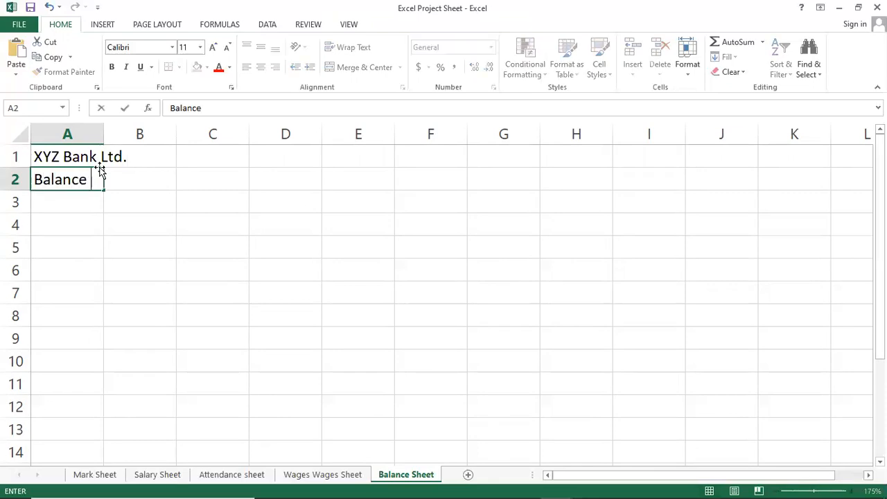
type("Sheet")
key("Return")
key("Return")
key("Return")
key("Return")
key("Return")
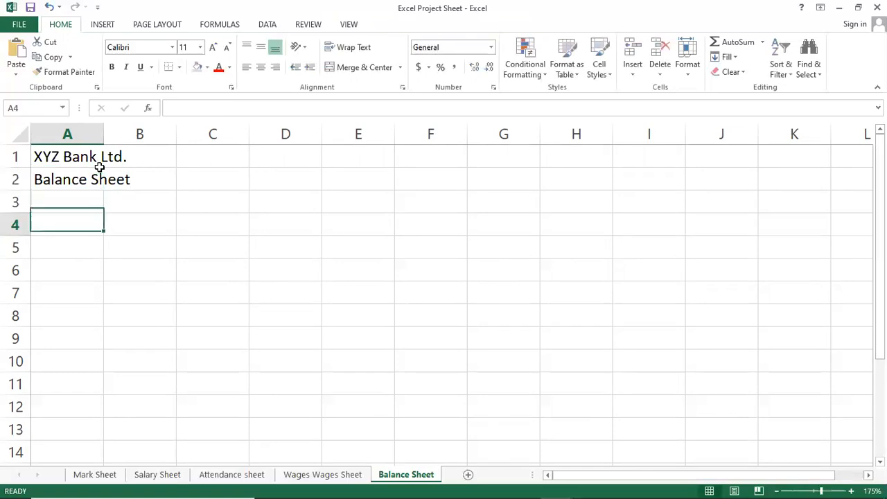
Step: Enter Jan as the first month heading in cell B4
key("Up")
key("Up")
key("Up")
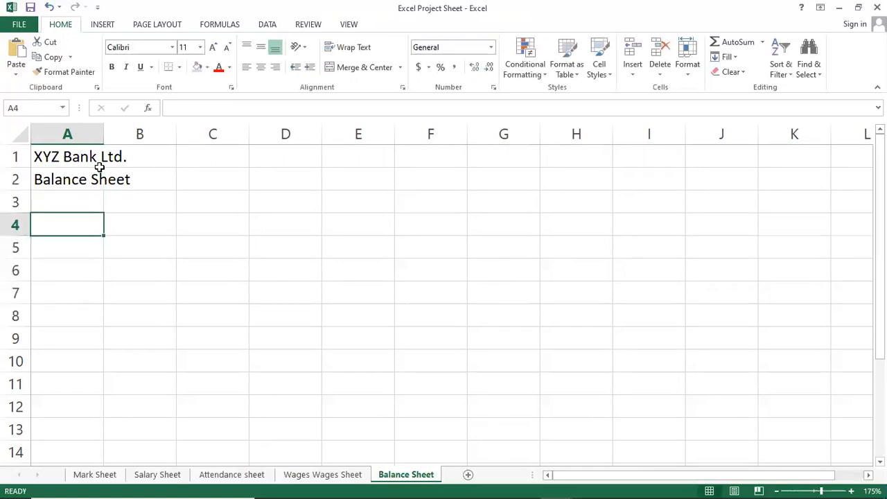
key("Right")
key("Left")
key("Right")
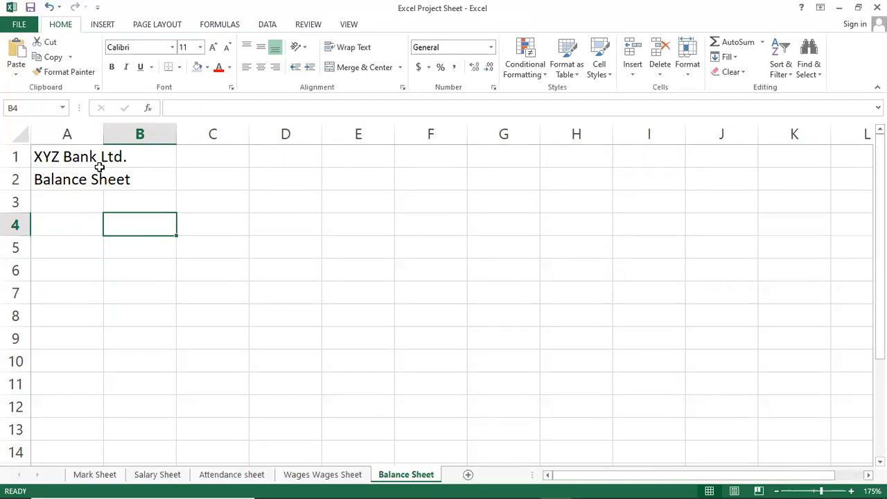
type("Janm")
key("BackSpace")
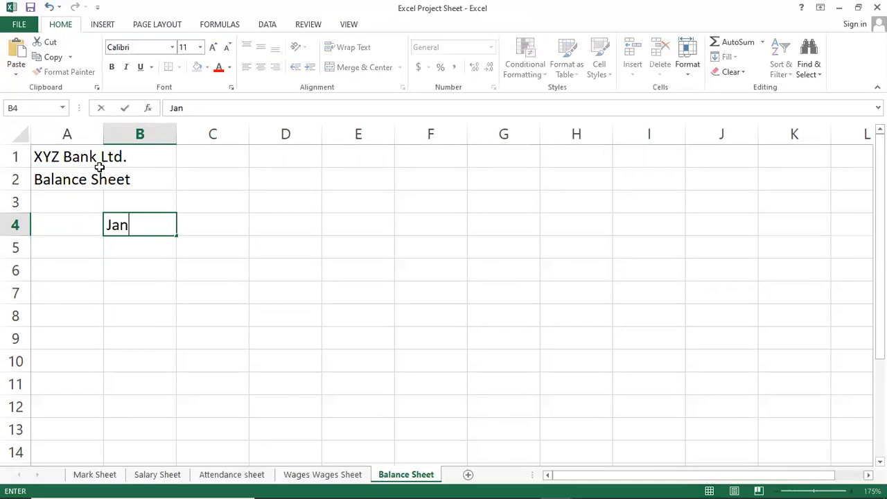
key("Return")
key("Up")
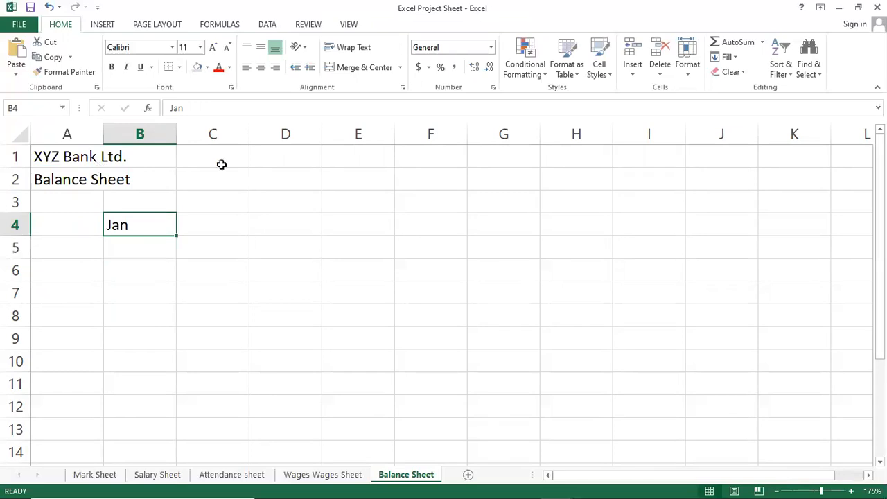
Step: Fill the month series from Jan across row 4 up to Oct in cell K4
left_click_drag(176, 234, 660, 242)
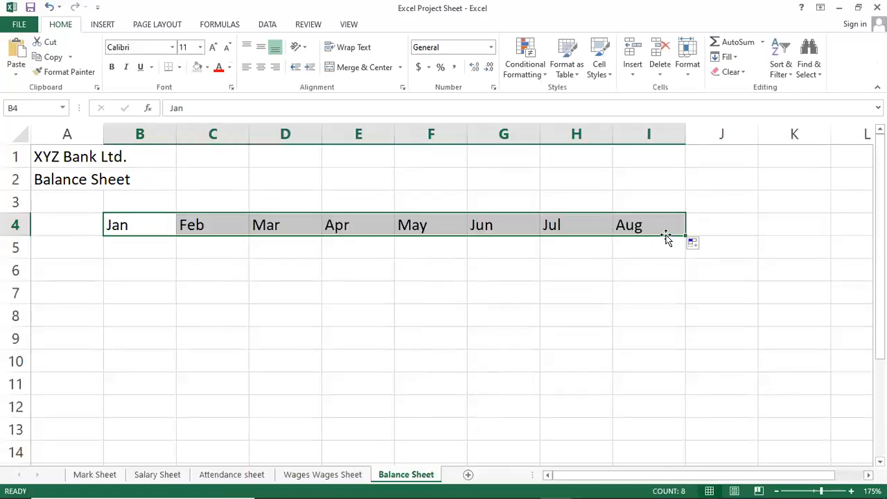
left_click_drag(687, 235, 800, 237)
left_click(796, 244)
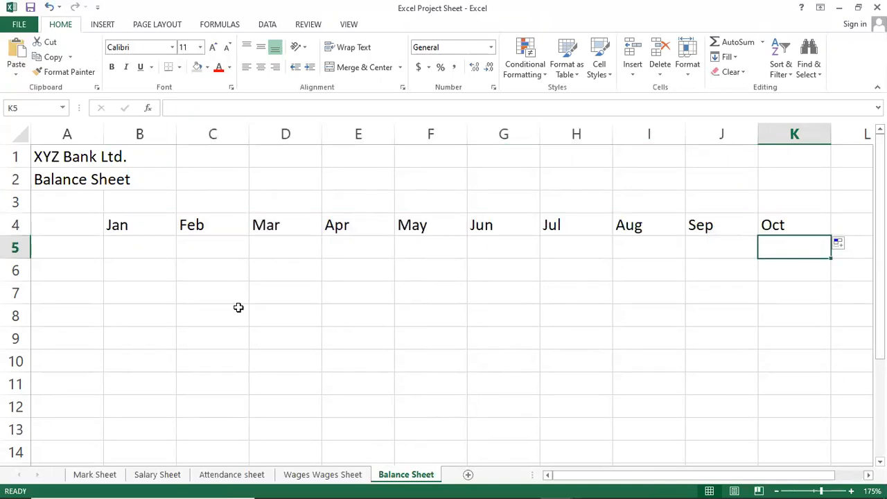
Step: Enter the row label Open Balance in cell A5 and widen column A to fit it
left_click(70, 247)
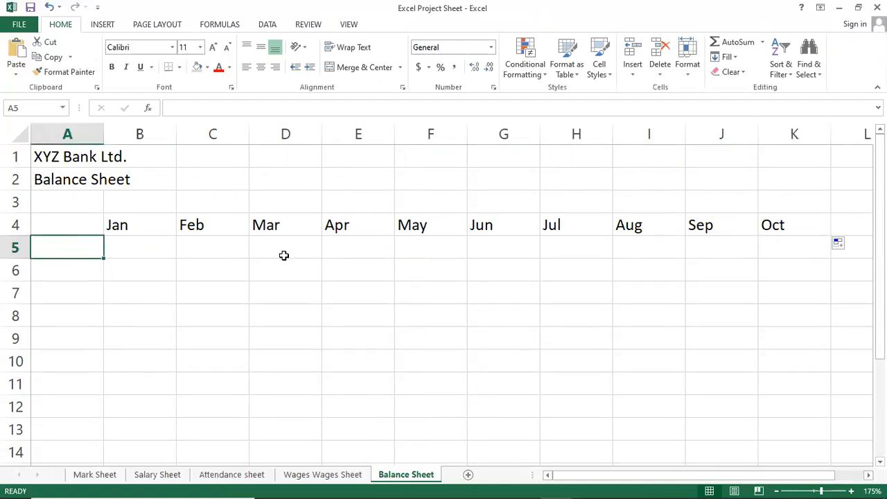
type("Op")
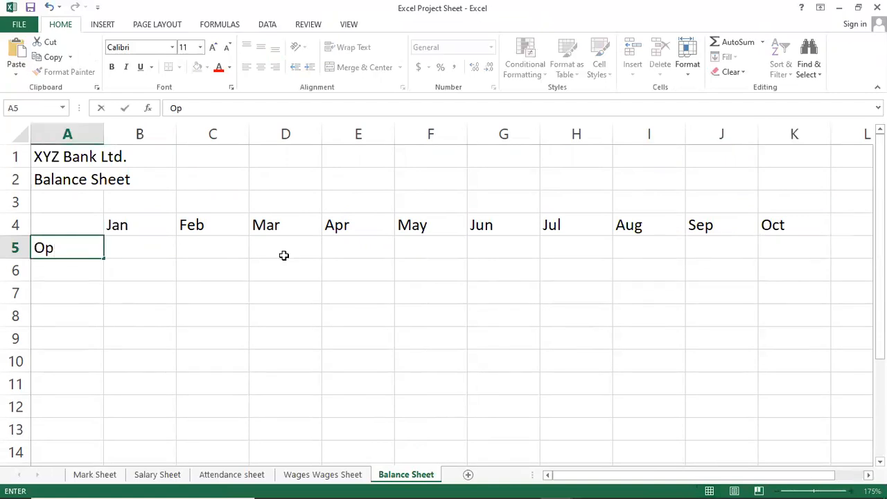
type("en Balance")
key("ctrl+Return")
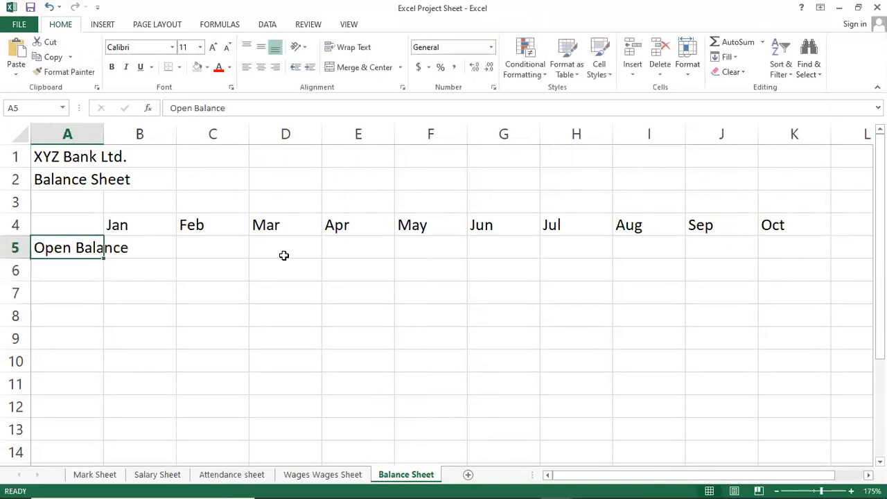
left_click_drag(105, 137, 146, 138)
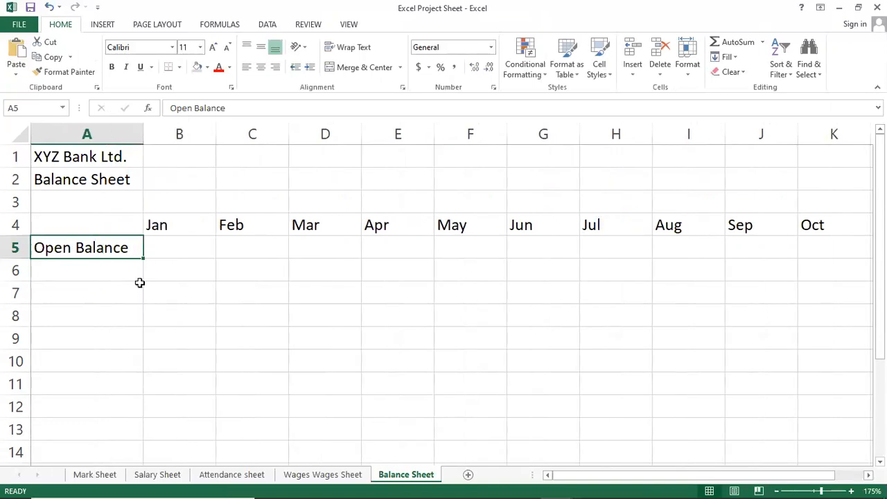
Step: Enter the row labels Withdraw in cell A7 and Deposit in cell A9
left_click(84, 263)
left_click(65, 290)
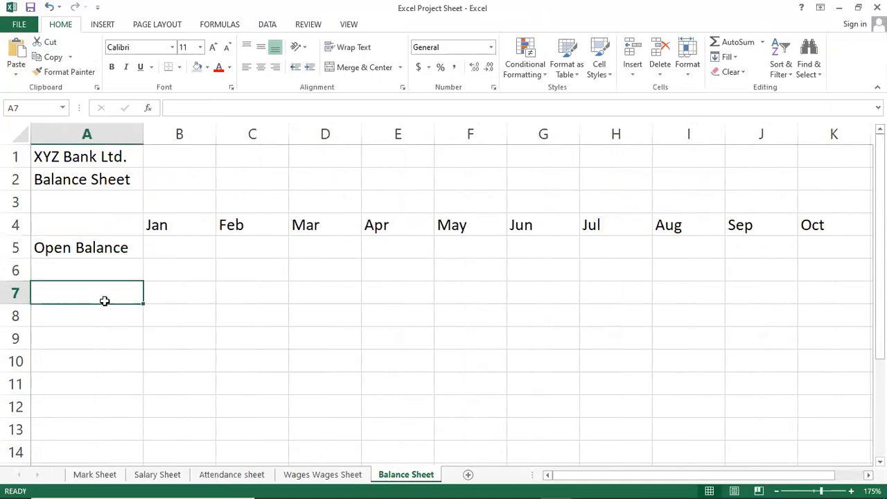
type("Withdraw")
key("Return")
key("Return")
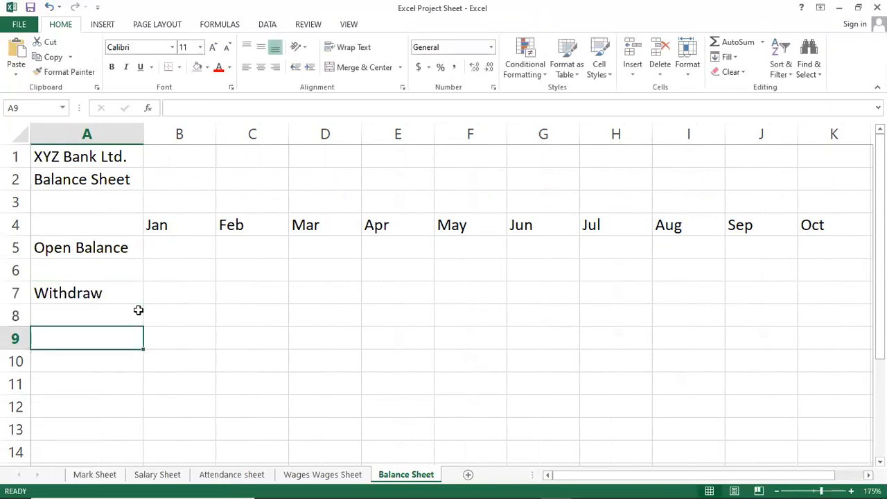
type("Deposit")
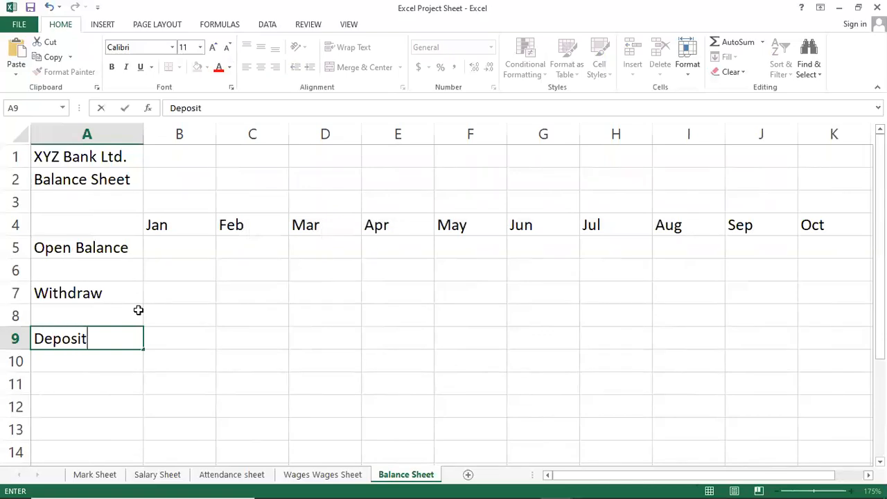
key("Return")
key("Return")
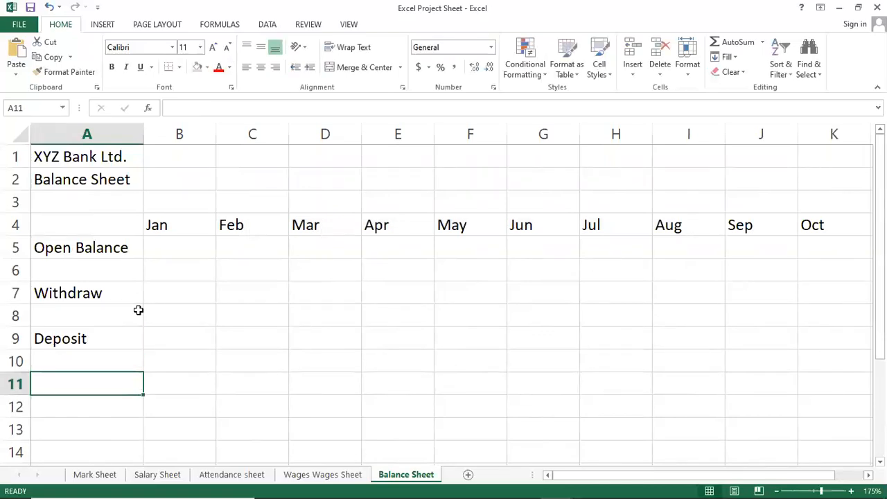
Step: Enter the row label Closing Balance in cell A11 and widen column A slightly
type("Clo")
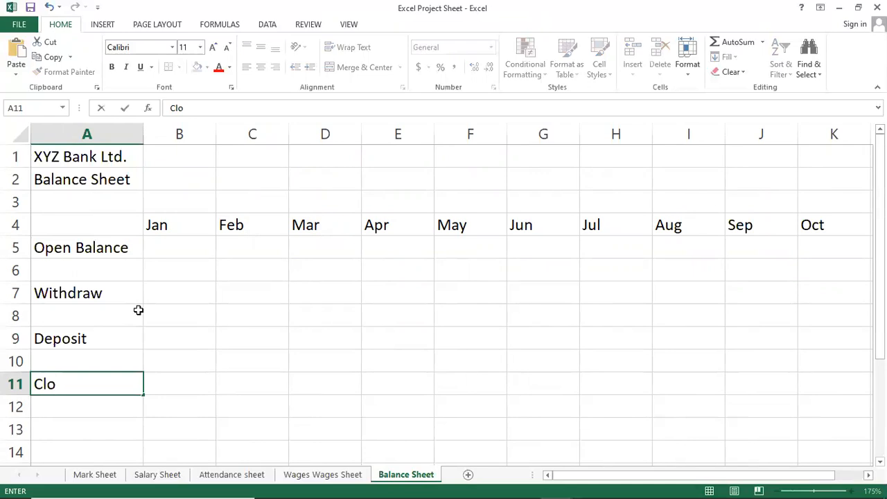
type("sing B")
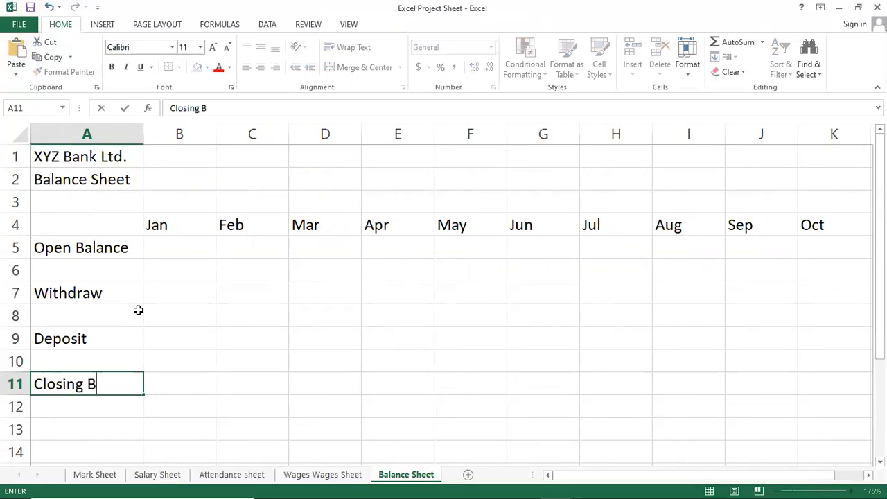
type("alance")
key("Return")
key("Up")
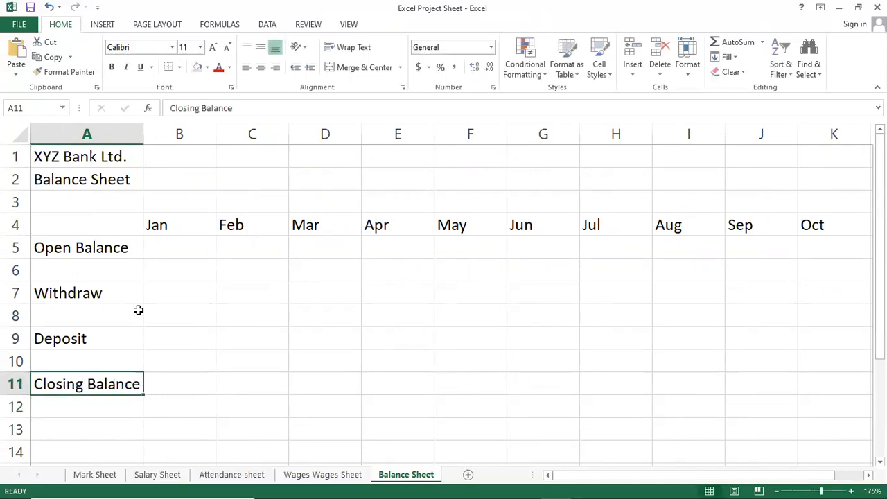
left_click_drag(143, 139, 149, 139)
mouse_move(116, 247)
left_mouse_down()
mouse_move(113, 262)
mouse_move(118, 252)
left_mouse_up()
Step: Center the month headings Jan to Oct in B4:K4 and make them bold
left_click(174, 224)
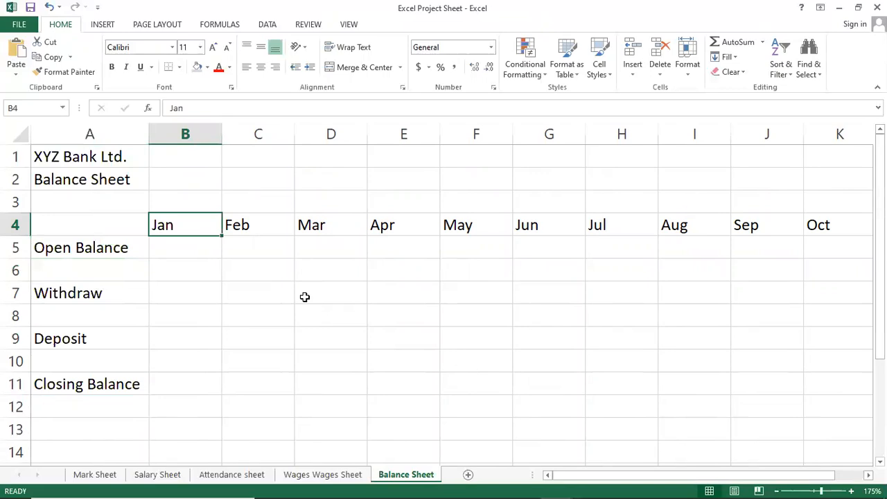
key("shift+Right")
key("shift+Right")
key("shift+Right")
key("shift+Right")
key("shift+Right")
key("shift+Right")
key("shift+Right")
key("shift+Right")
key("shift+Right")
key("shift+Left")
key("shift+Right")
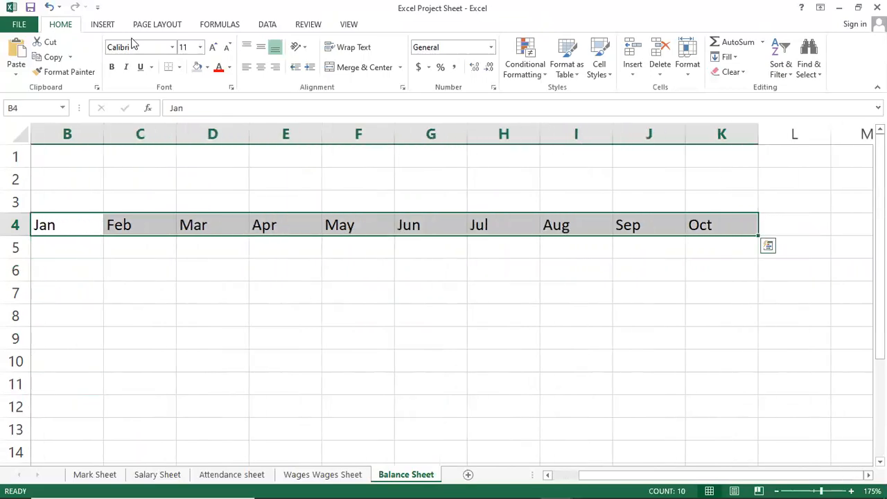
left_click(261, 67)
left_click(111, 67)
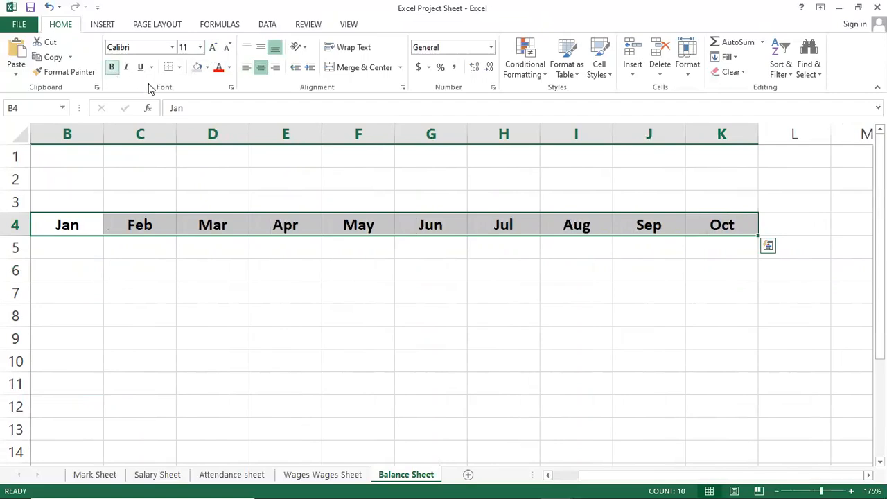
Step: Apply all borders and a light grey fill to the month headings in B4:K4
left_click(181, 67)
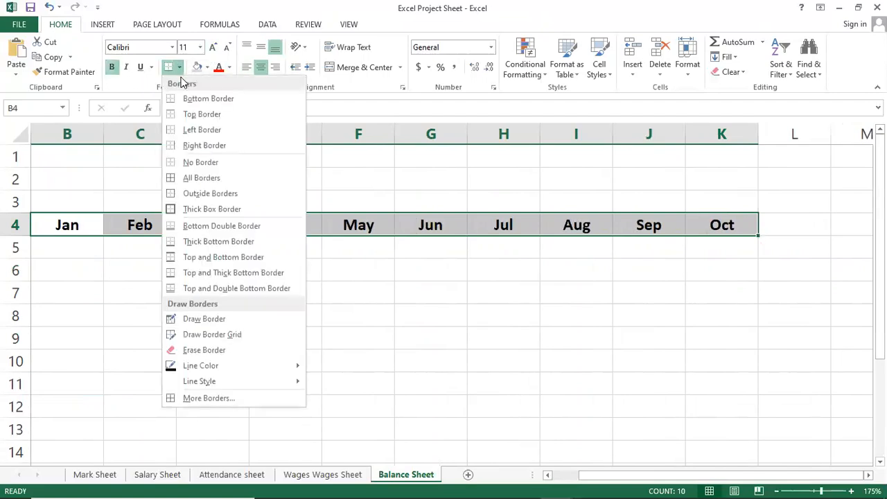
left_click(201, 178)
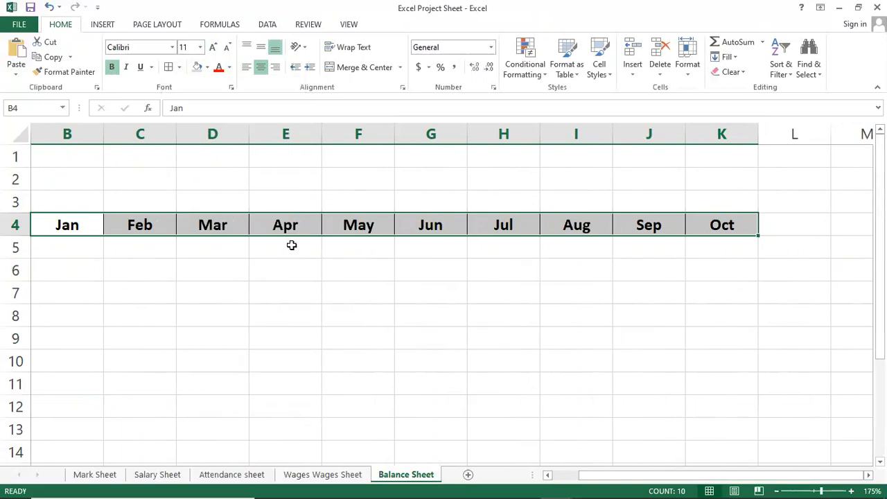
left_click(292, 245)
left_click_drag(66, 221, 714, 222)
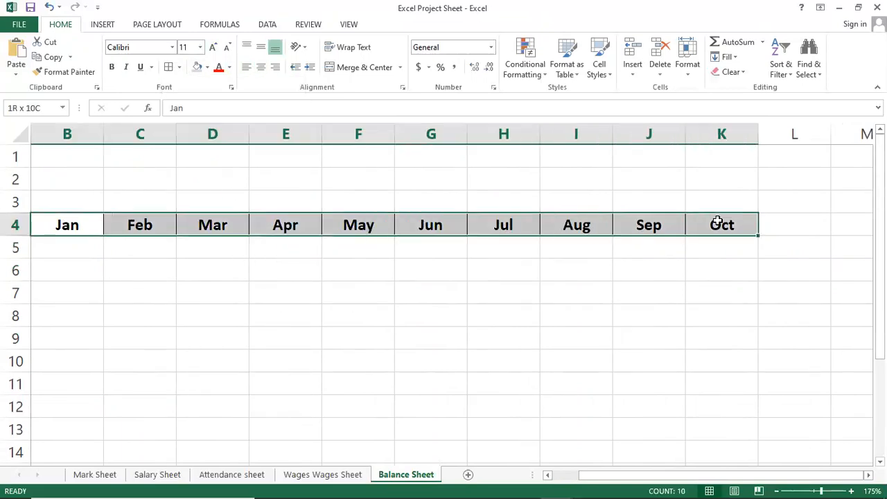
left_click(208, 67)
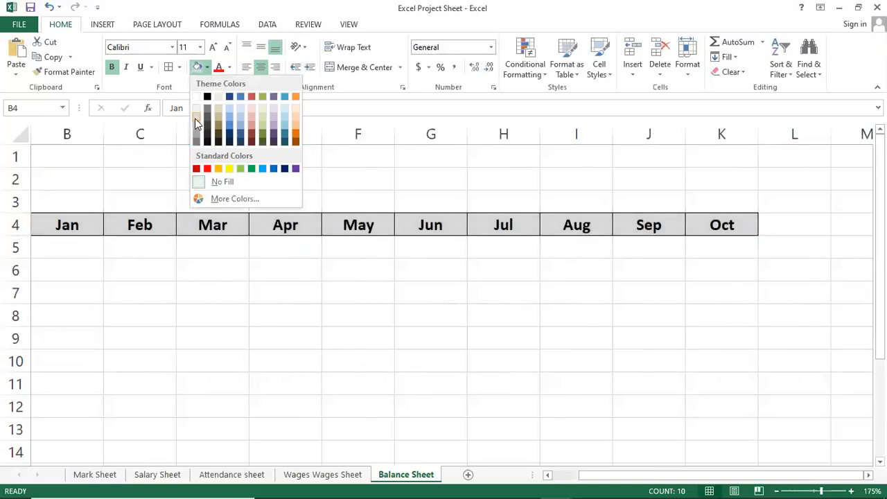
left_click(194, 118)
left_click(250, 263)
left_click(173, 254)
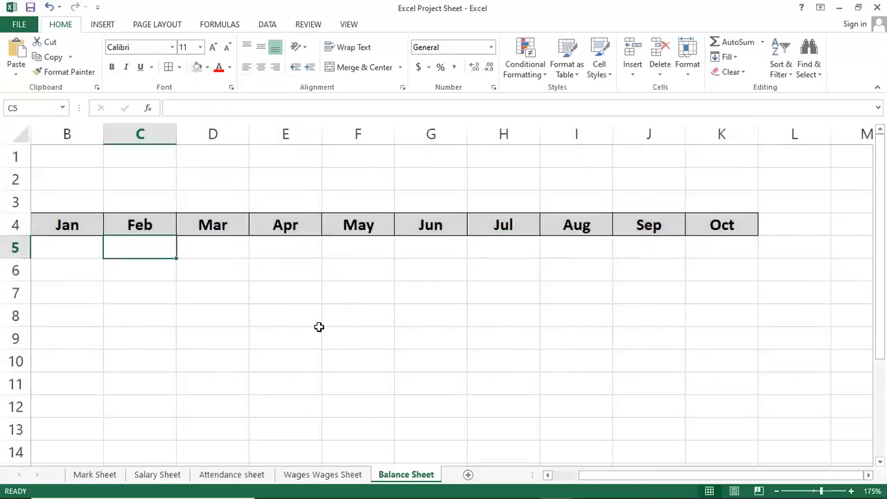
key("Left")
key("Left")
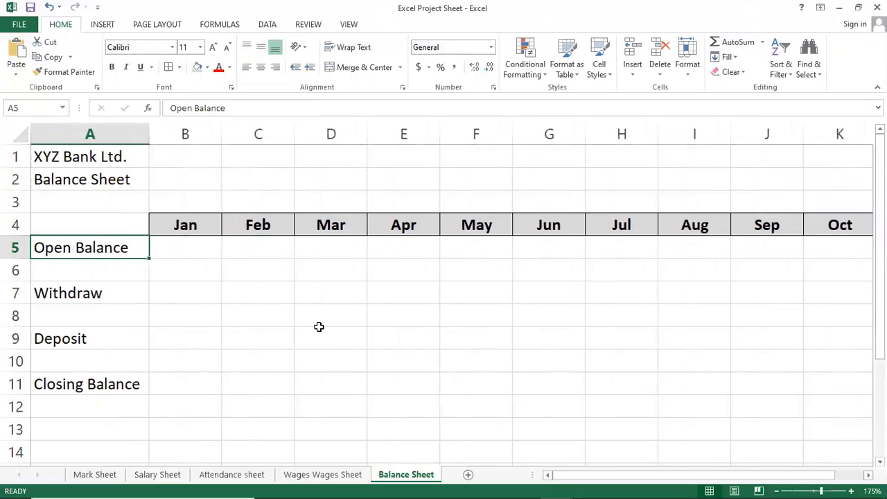
Step: Make the Open Balance label in A5 bold and give it a yellow fill
key("shift+Down")
key("shift+Down")
key("shift+Down")
key("shift+Up")
key("shift+Up")
key("shift+Up")
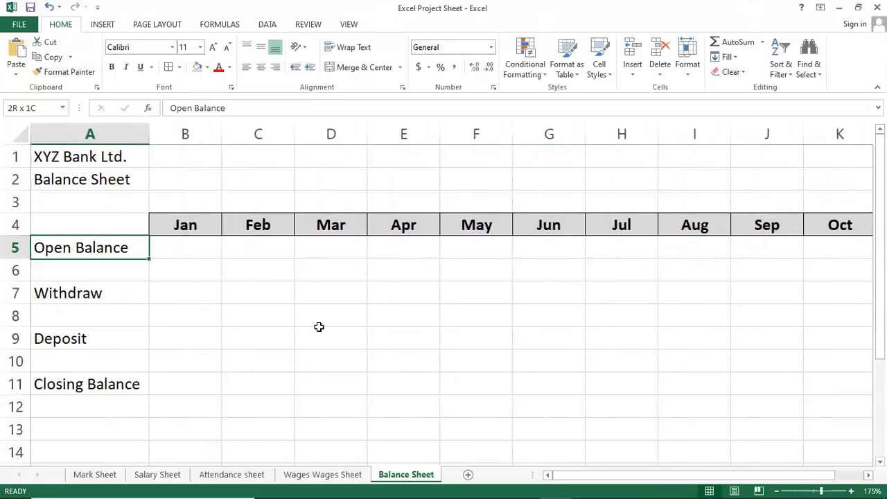
left_click(111, 66)
left_click(207, 68)
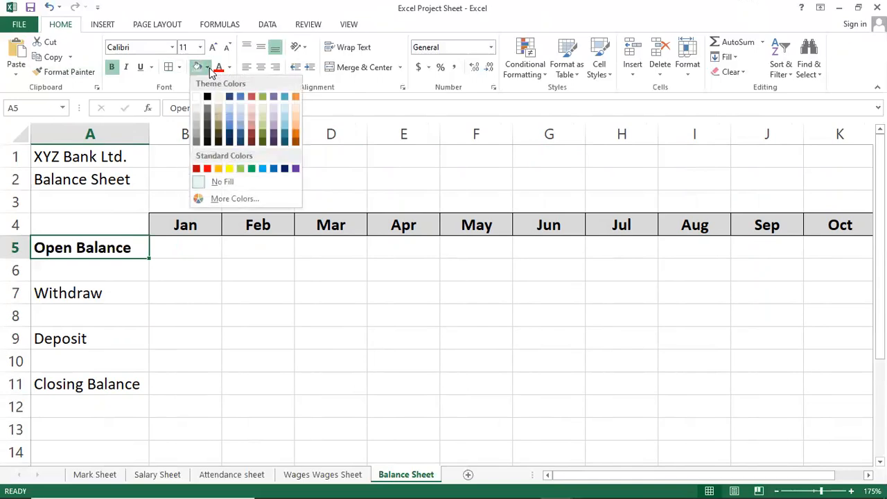
left_click(229, 168)
Step: Make the Withdraw label in A7 bold and give it a light green fill
left_click(109, 293)
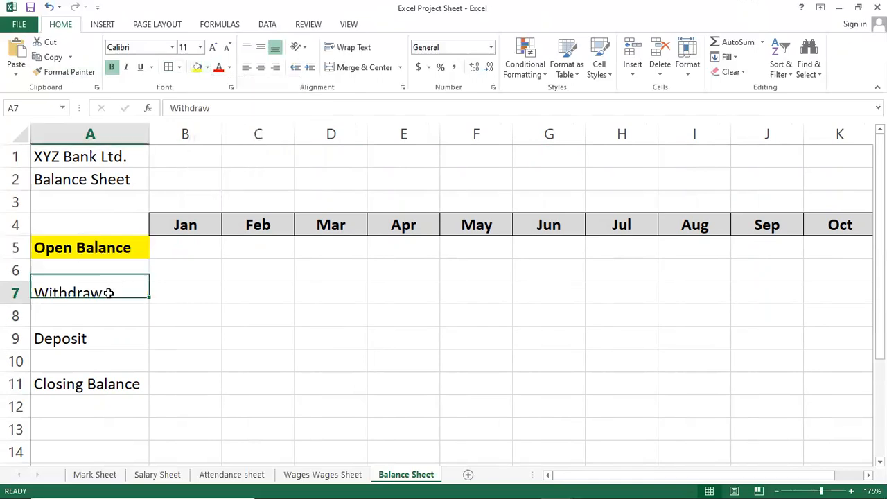
left_click(111, 67)
left_click(208, 67)
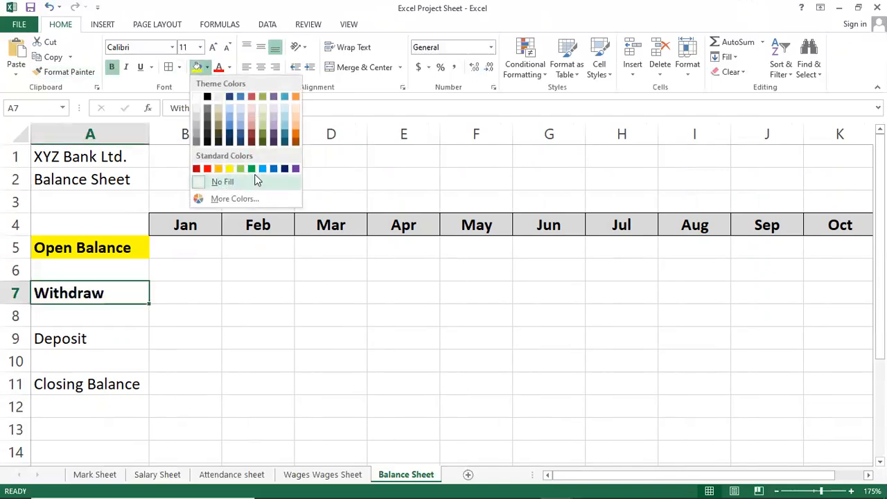
left_click(241, 168)
Step: Give the Deposit label in A9 a light orange fill and make it bold
left_click(97, 333)
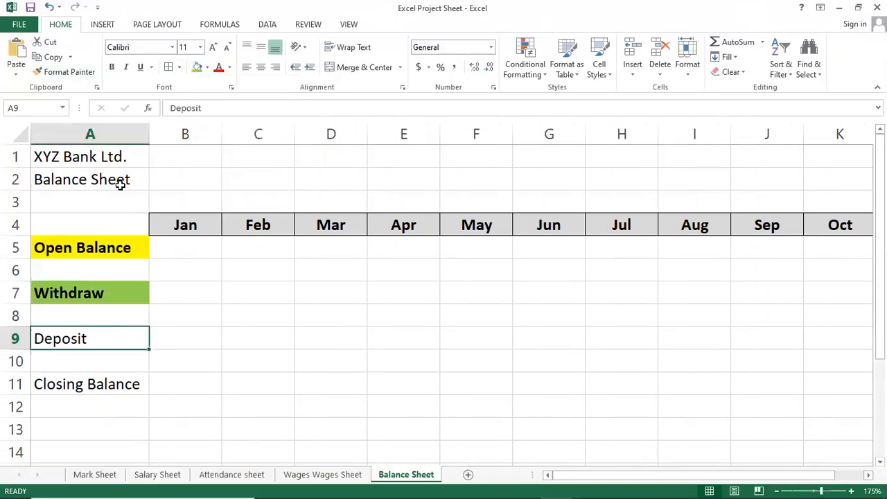
left_click(207, 68)
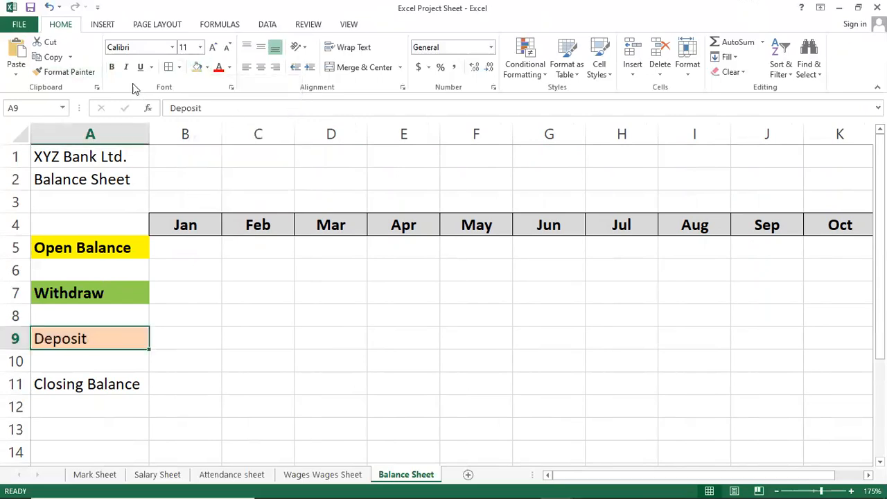
left_click(112, 67)
Step: Give the Closing Balance label in A11 a red fill and make it bold
left_click(76, 384)
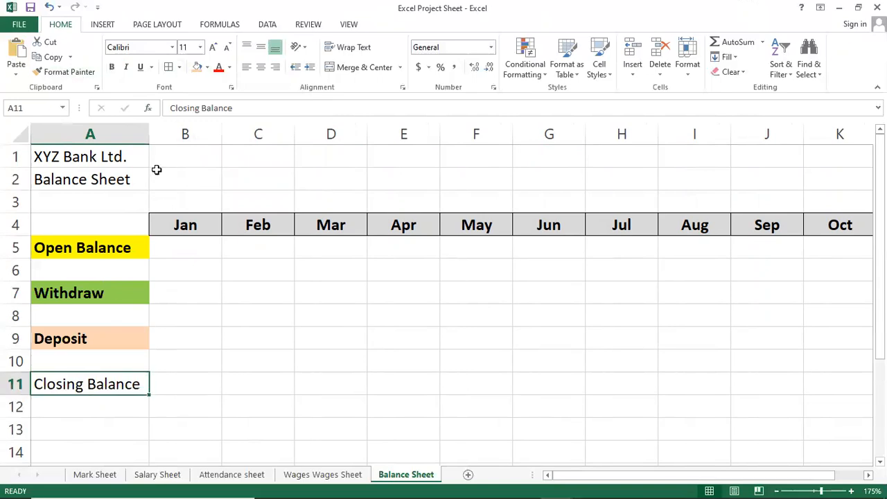
left_click(207, 68)
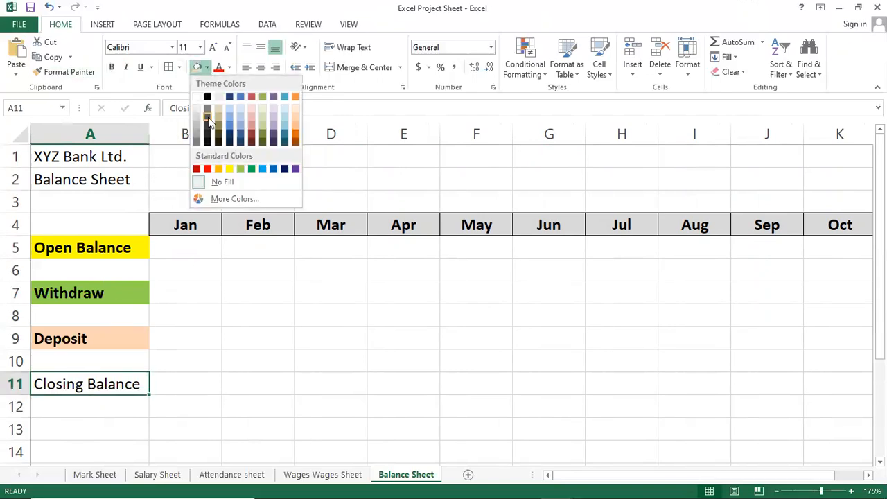
left_click(208, 168)
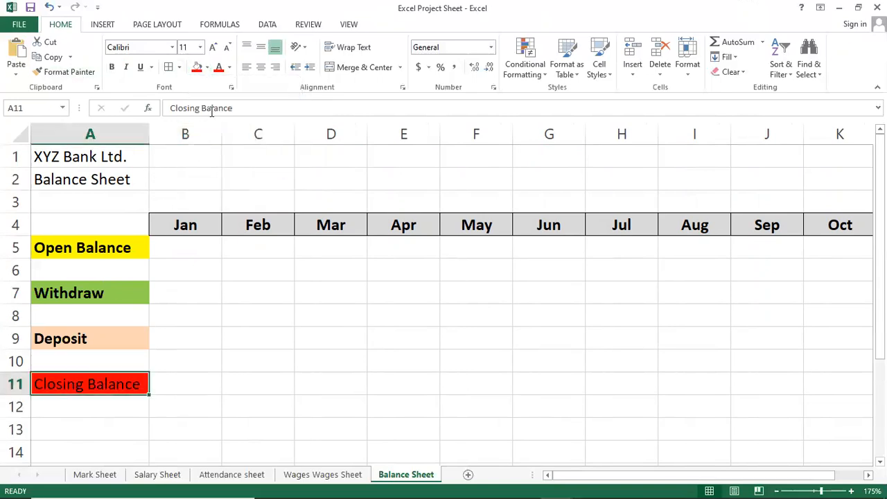
left_click(111, 66)
left_click(223, 310)
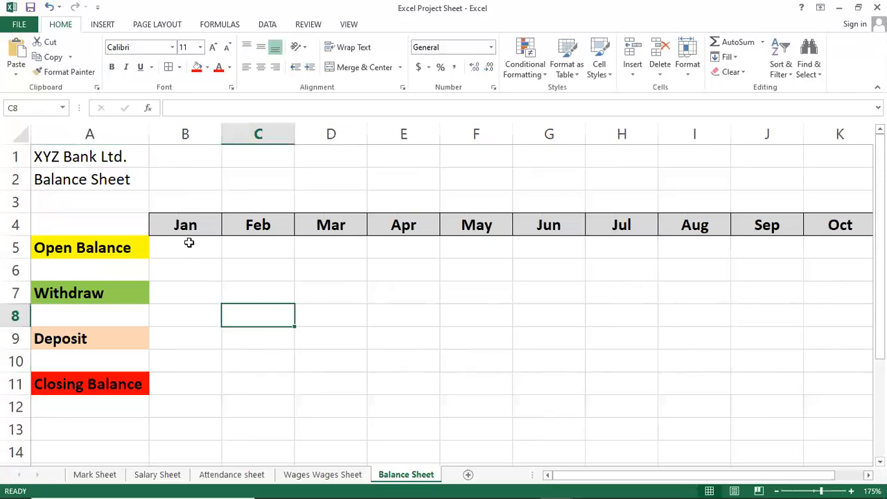
left_click(188, 243)
left_click(493, 289)
left_click(771, 251)
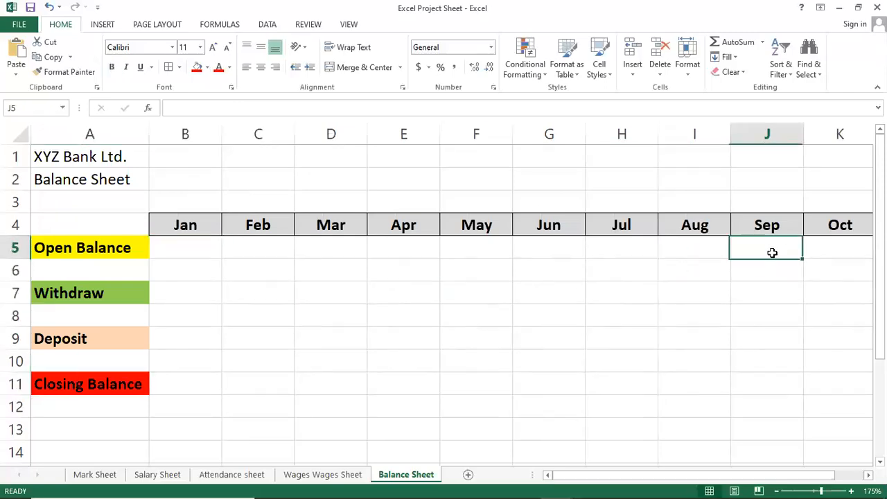
left_click(250, 250)
left_click(184, 244)
left_click(101, 260)
Step: Apply all borders to the whole balance table in A4:K11
left_click_drag(72, 227, 827, 382)
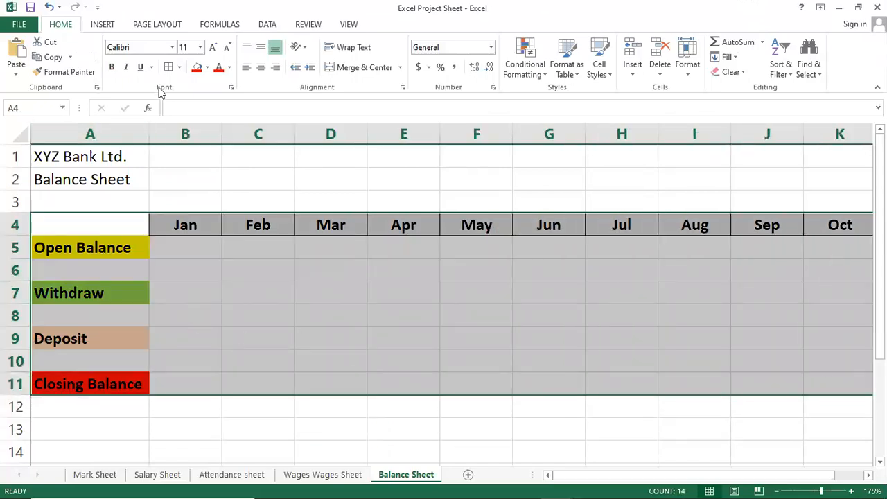
left_click(178, 67)
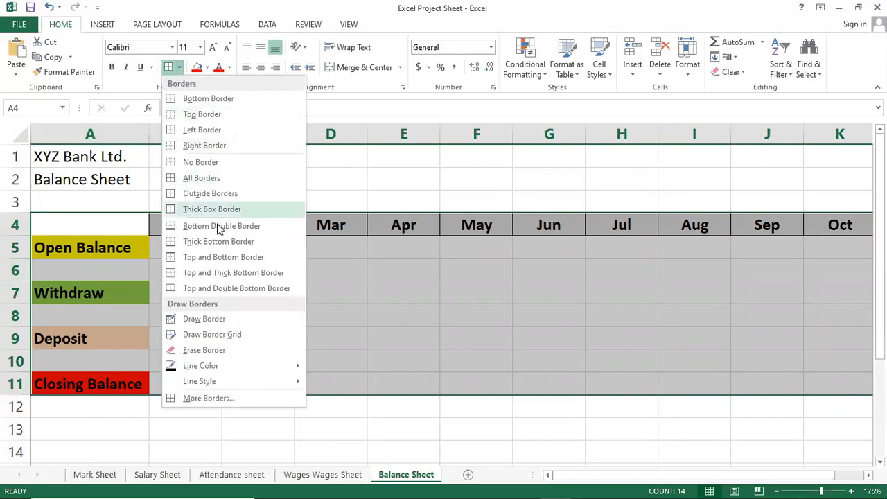
left_click(219, 178)
left_click(182, 271)
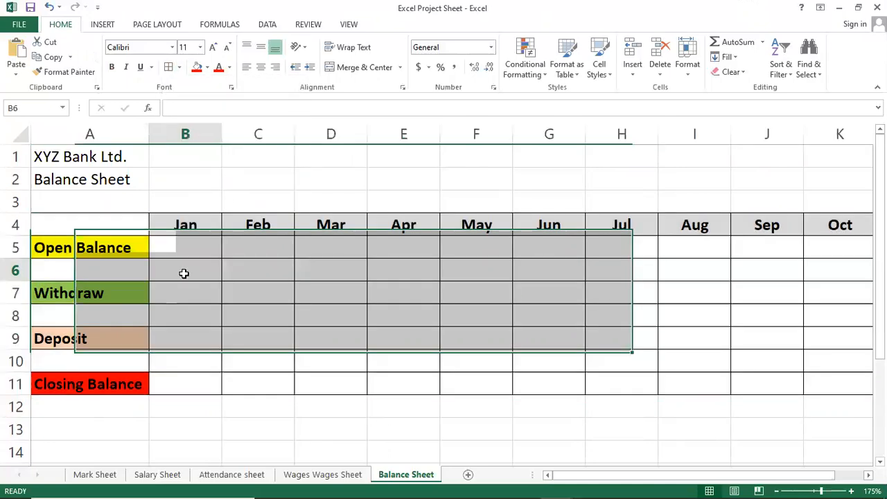
left_click(399, 300)
Step: Center the monthly value cells B5:K11 both horizontally and vertically
left_click(201, 243)
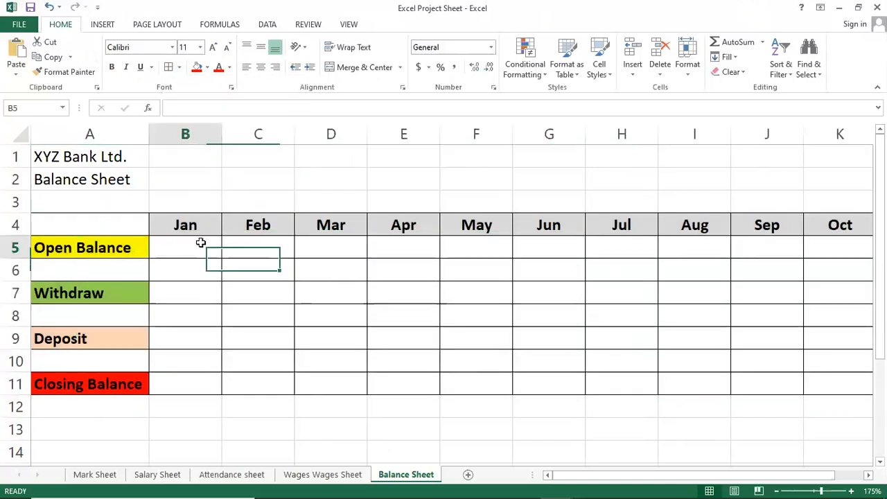
left_click(84, 249)
left_click(167, 243)
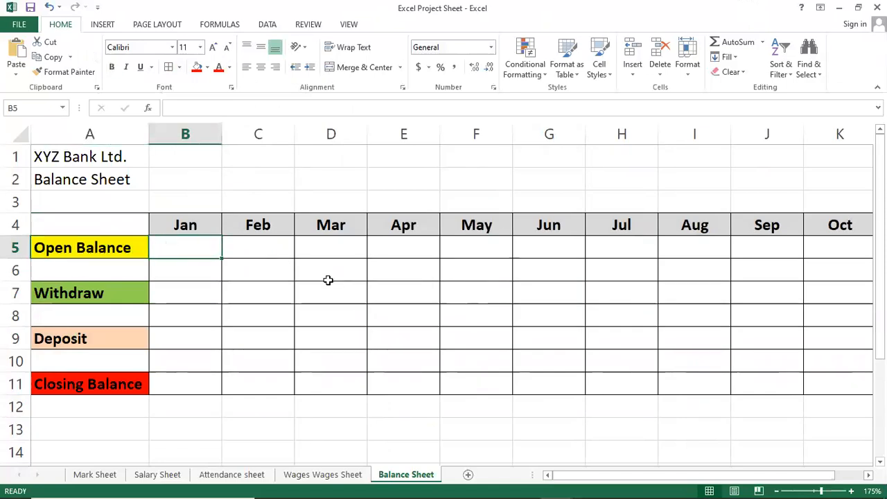
key("Down")
key("Down")
key("Up")
key("Up")
key("shift+Right")
key("shift+Right")
key("shift+Right")
key("shift+Right")
key("shift+Right")
key("shift+Right")
key("shift+Right")
key("shift+Right")
key("shift+Right")
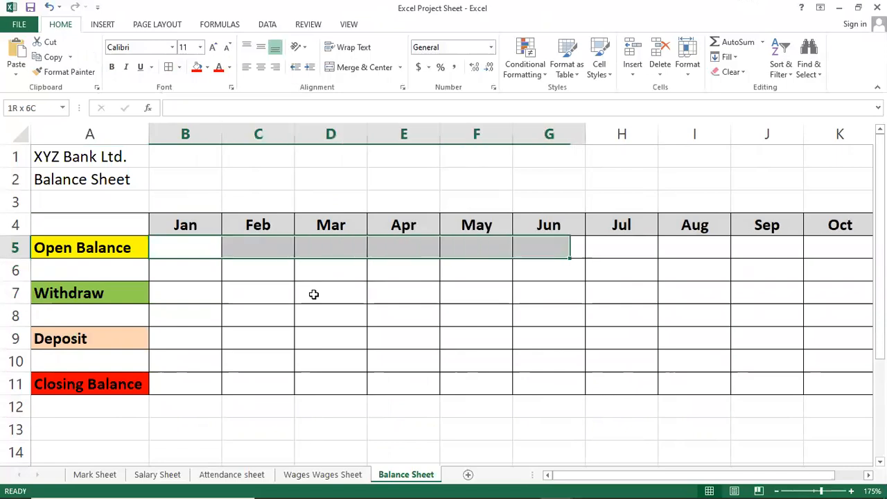
key("shift+Down")
key("shift+Down")
key("shift+Down")
key("shift+Down")
key("shift+Down")
key("shift+Down")
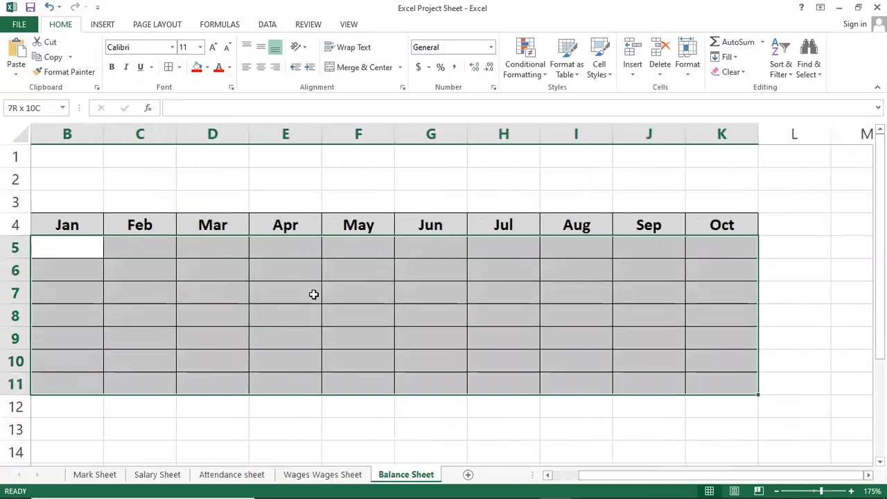
left_click(260, 67)
left_click(261, 47)
left_click(296, 264)
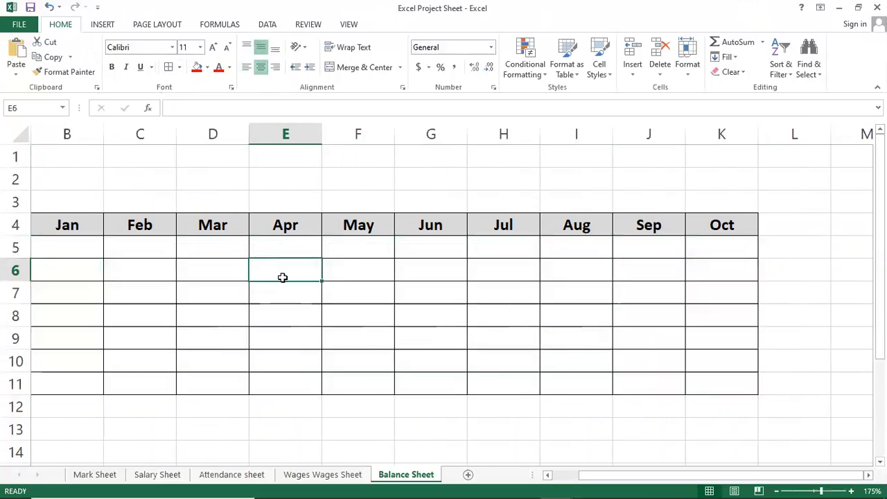
Step: Enter 100000 as the January opening balance in cell B5
key("Left")
key("Left")
key("Left")
key("Left")
key("Right")
key("Right")
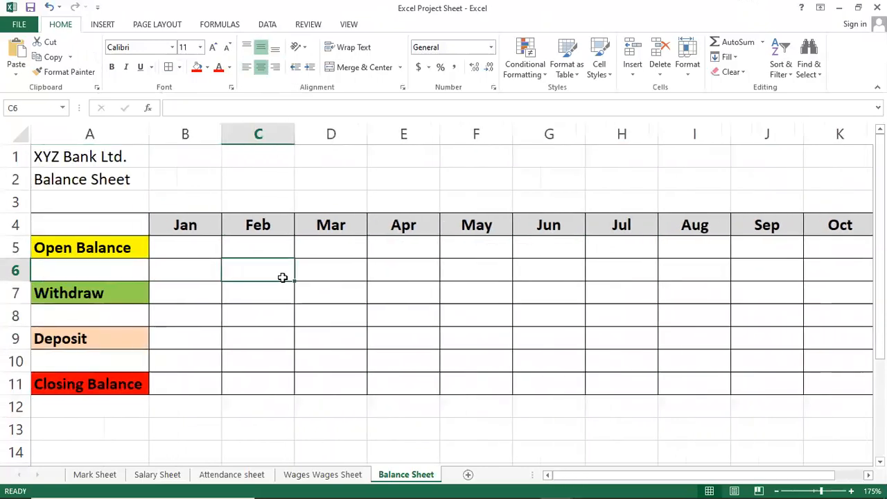
key("Up")
key("Left")
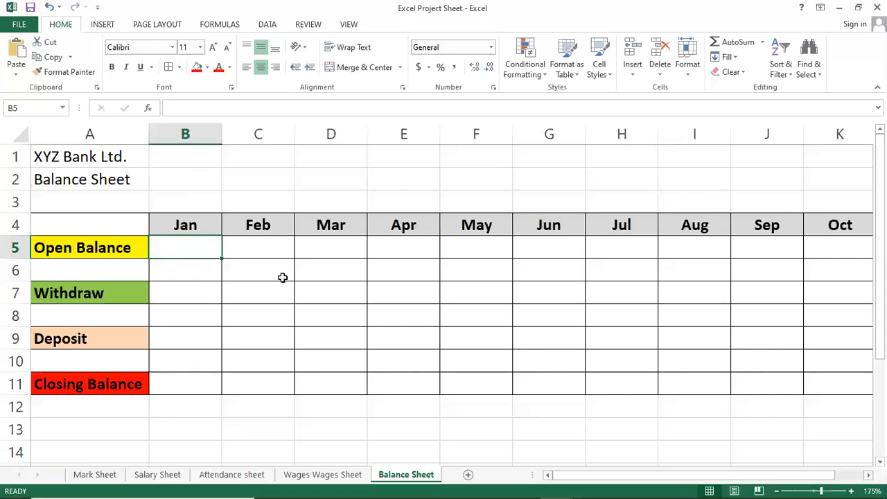
type("100000")
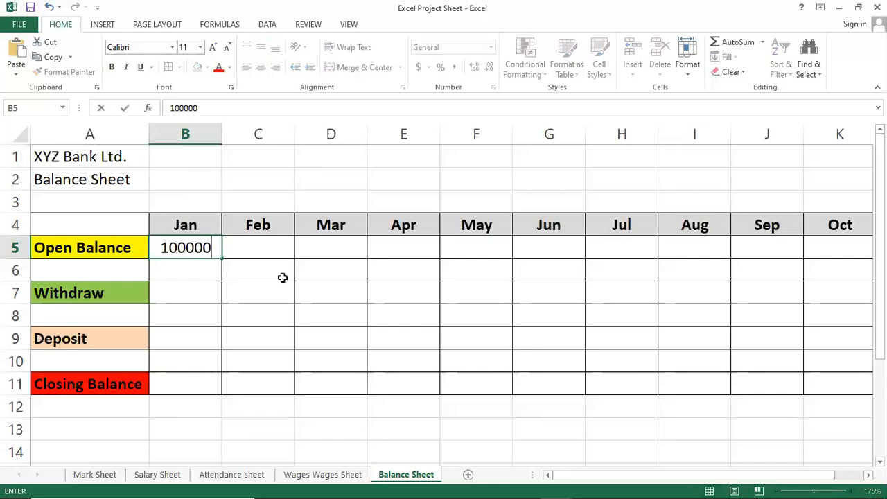
key("Return")
key("Down")
key("Down")
key("Down")
key("Left")
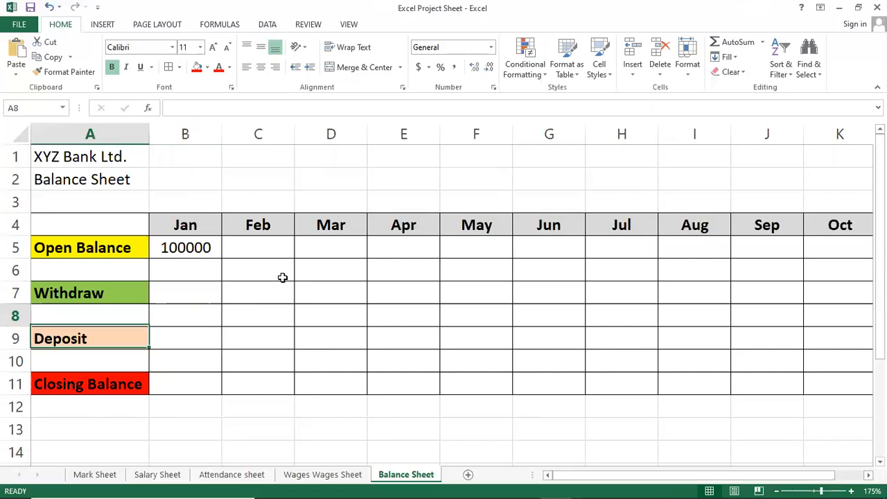
key("Up")
key("Up")
key("Right")
key("Up")
key("Up")
key("Up")
key("Down")
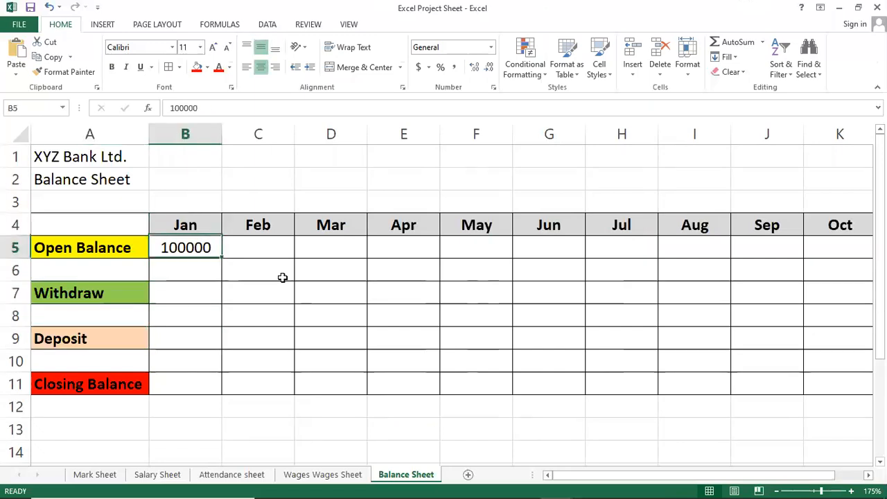
key("Right")
key("Left")
key("Left")
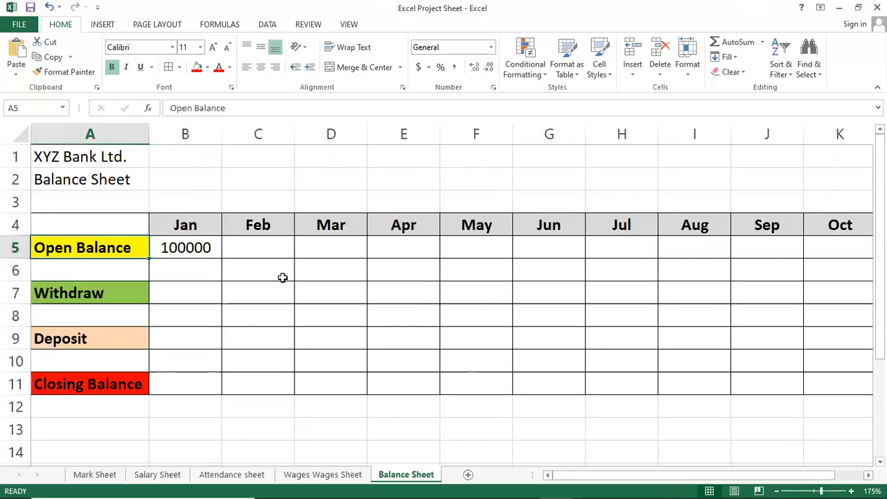
key("Right")
key("Down")
key("Down")
key("Down")
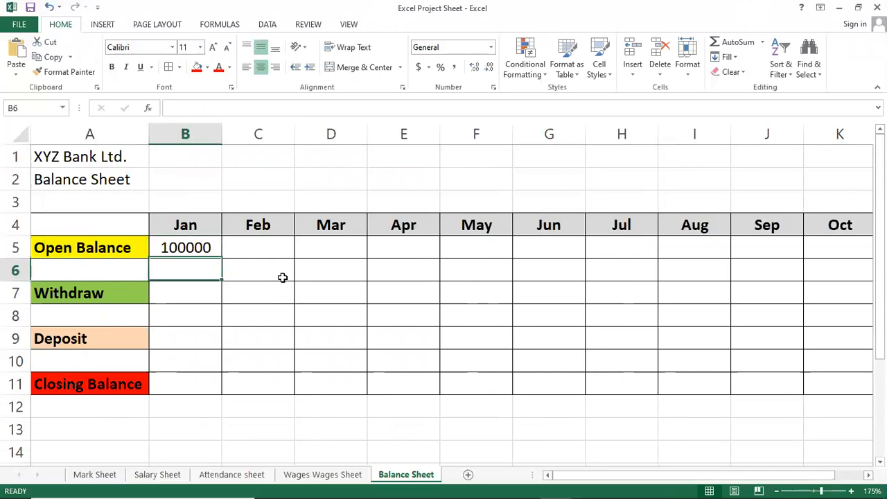
key("Up")
key("Up")
key("Up")
key("Up")
Step: Enter the January withdrawal 35000 in cell B7 and the January deposit 15000 in cell B9
key("Down")
key("Down")
key("Down")
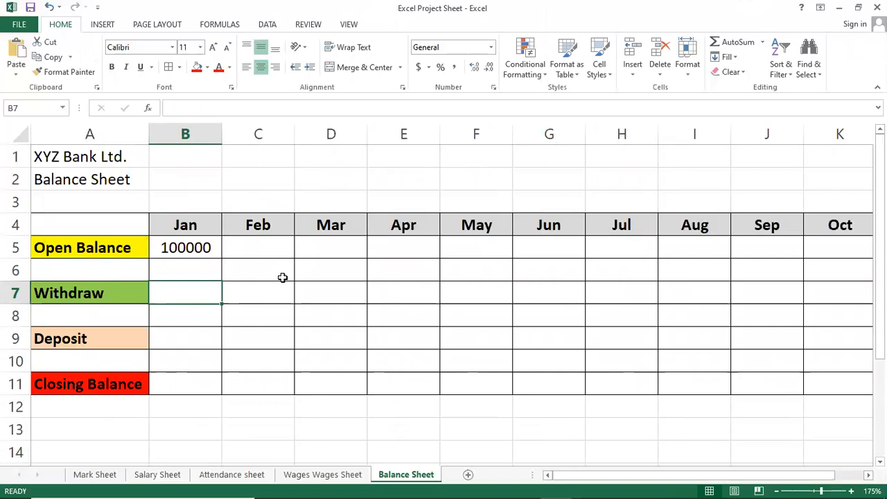
type("35000")
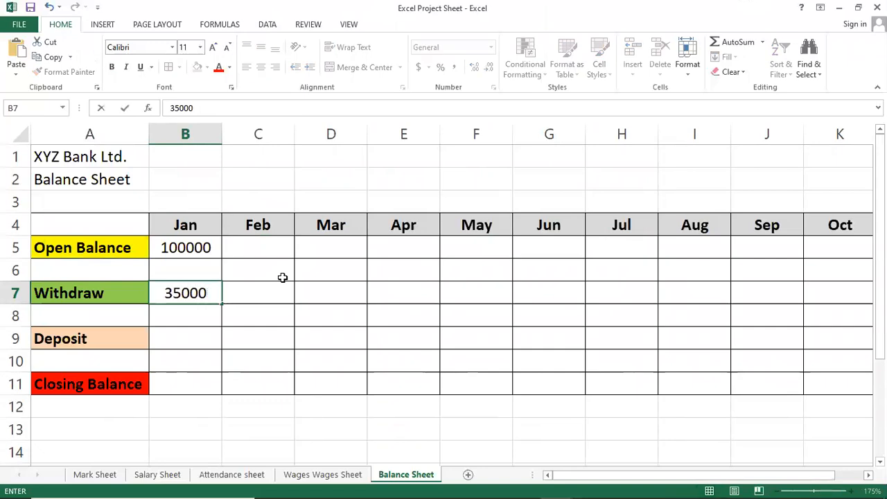
key("Return")
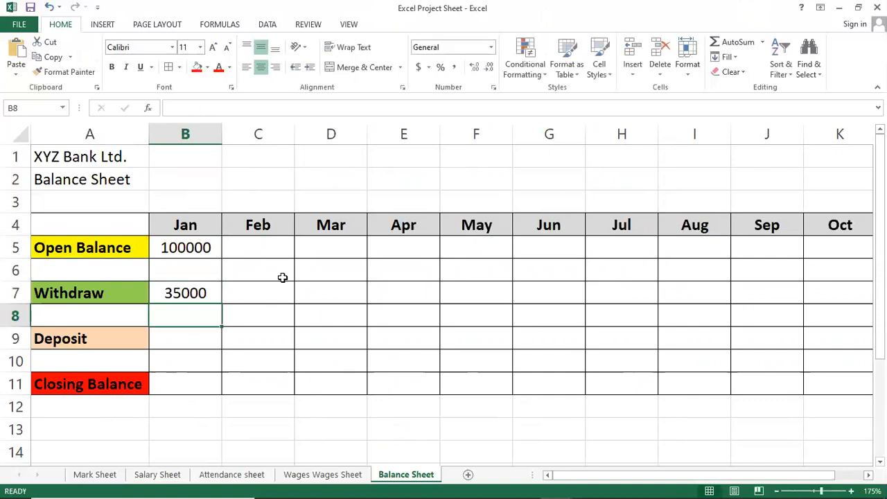
key("Down")
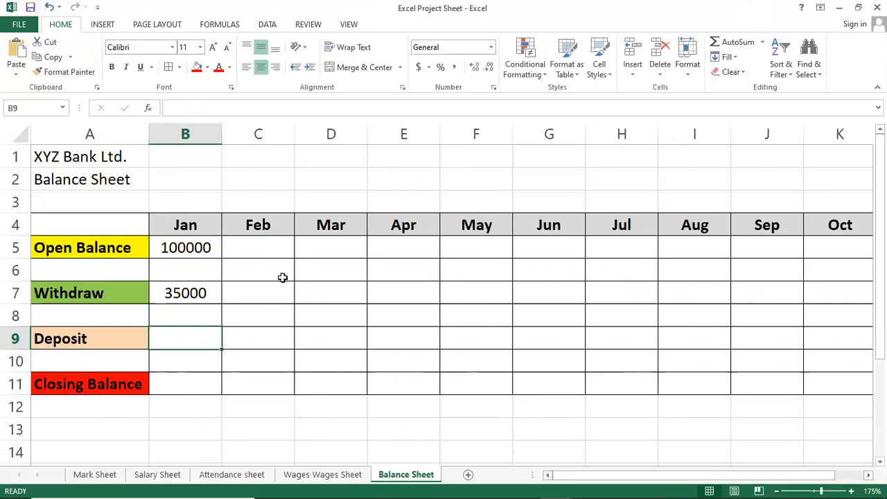
type("15000")
key("Return")
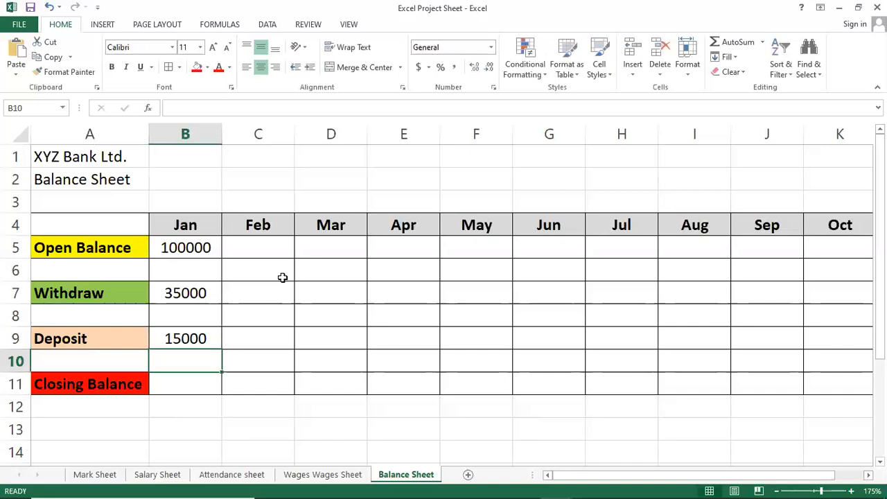
Step: Calculate the January closing balance in cell B11 with the formula =B5-B7+B9
key("Down")
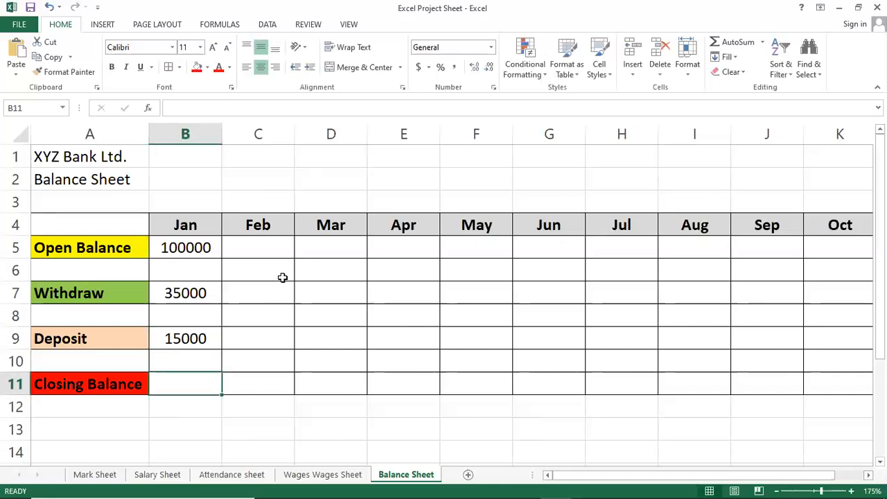
type("=")
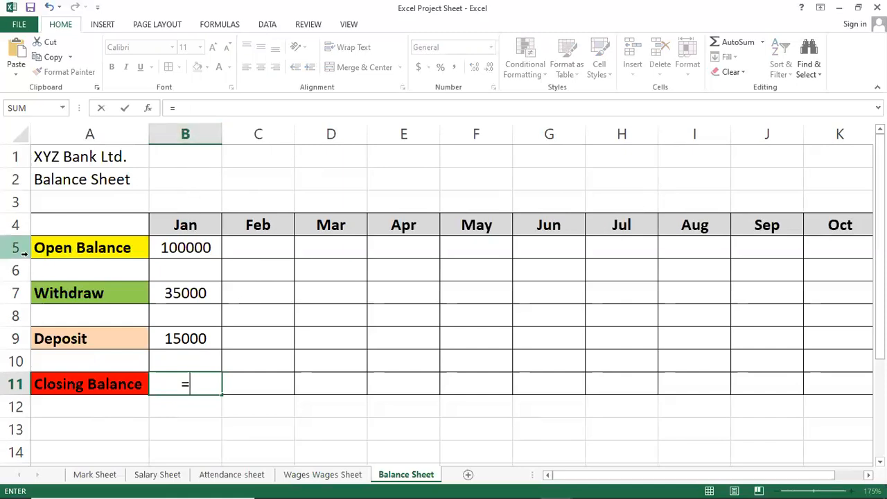
left_click(188, 245)
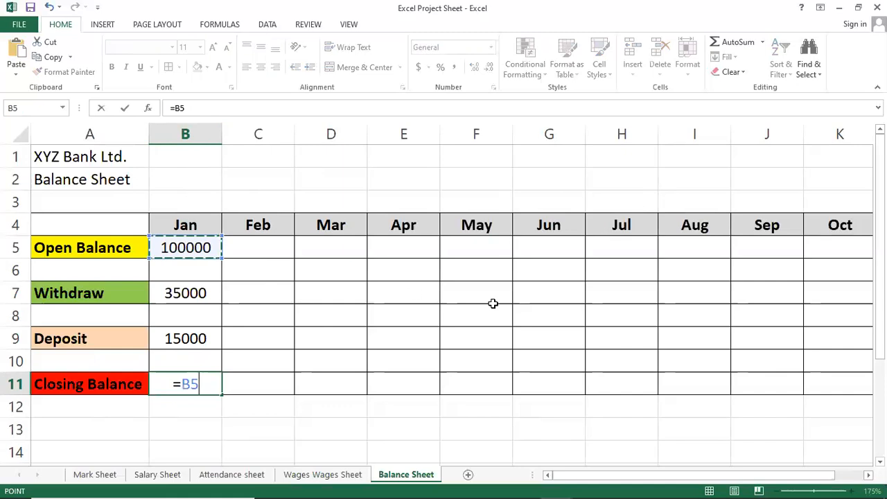
type("-")
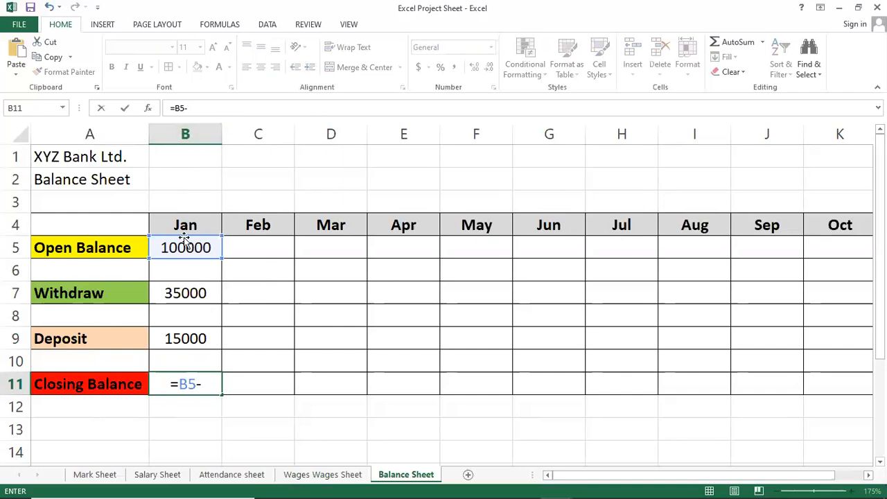
left_click(197, 294)
type("-")
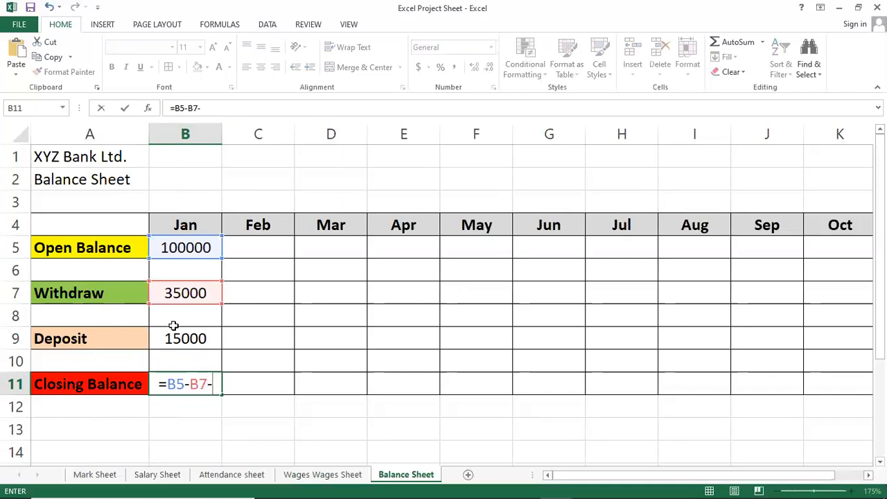
key("BackSpace")
type("+")
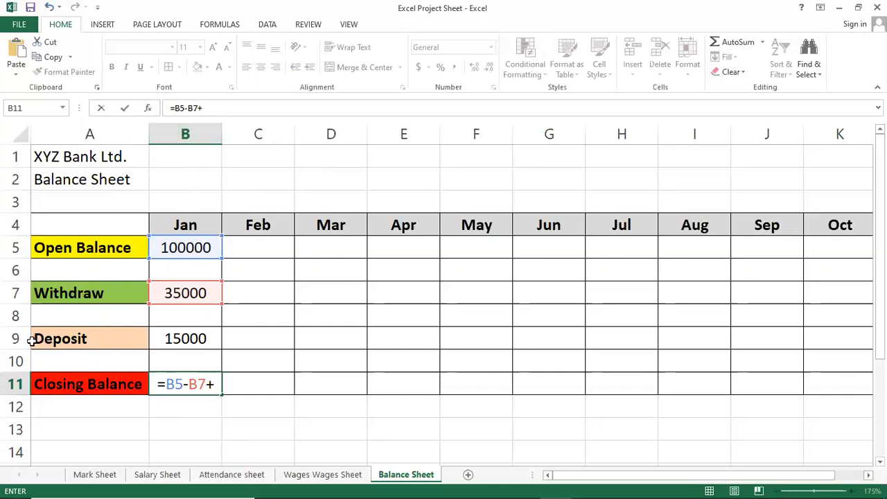
left_click(192, 338)
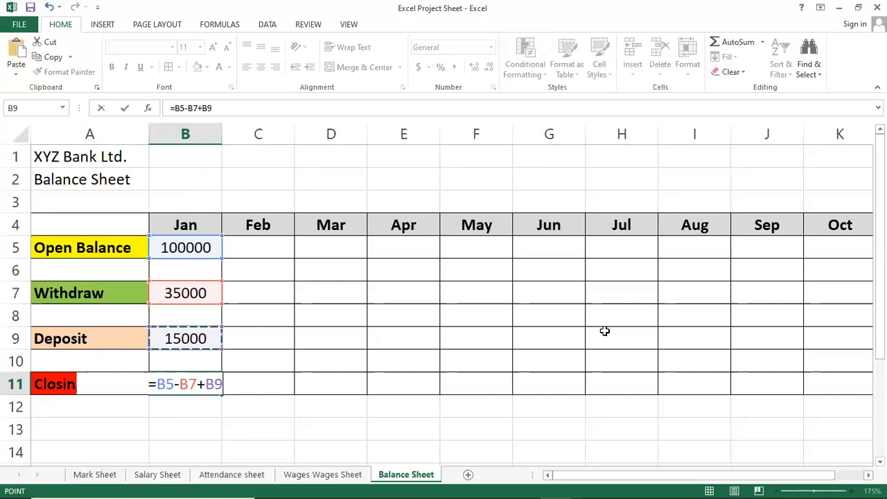
key("Return")
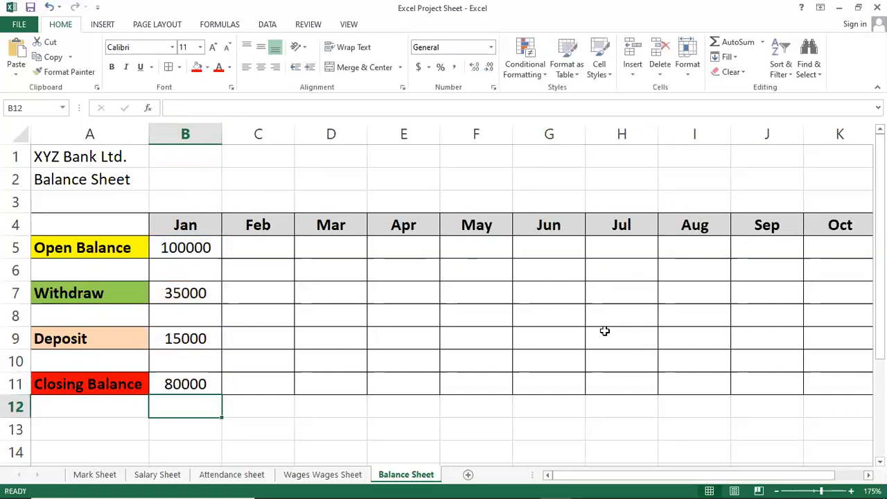
key("Up")
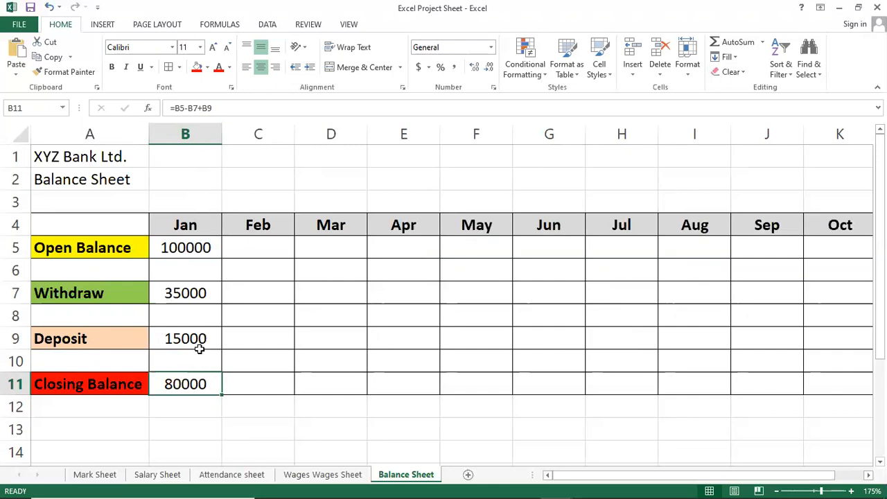
Step: Make the January closing balance in cell B11 bold and give the cell a light blue fill
left_click(112, 68)
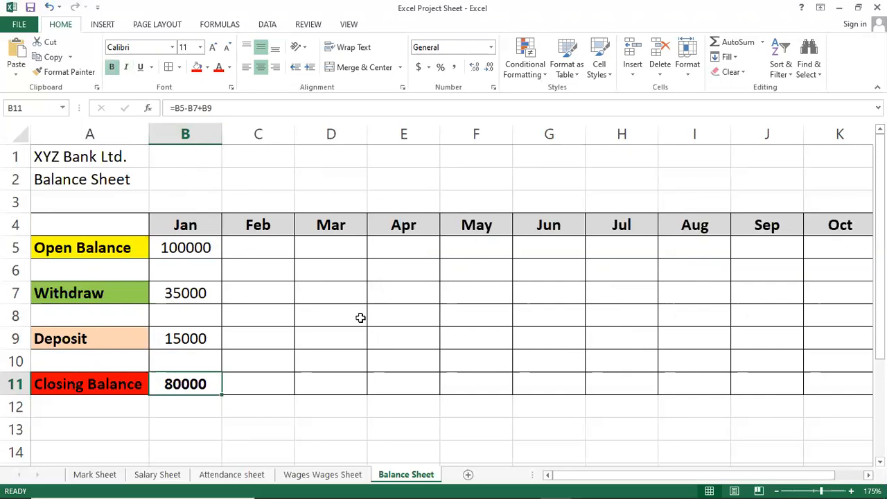
left_click(207, 67)
left_click(240, 111)
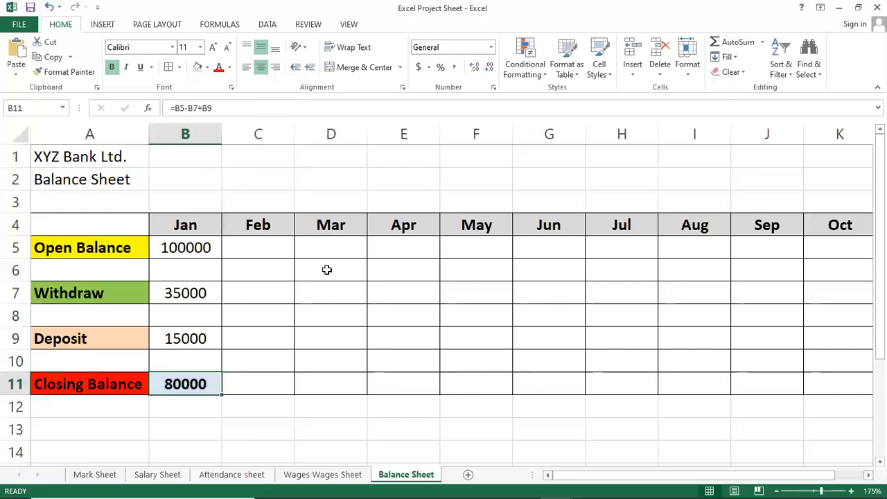
left_click(298, 366)
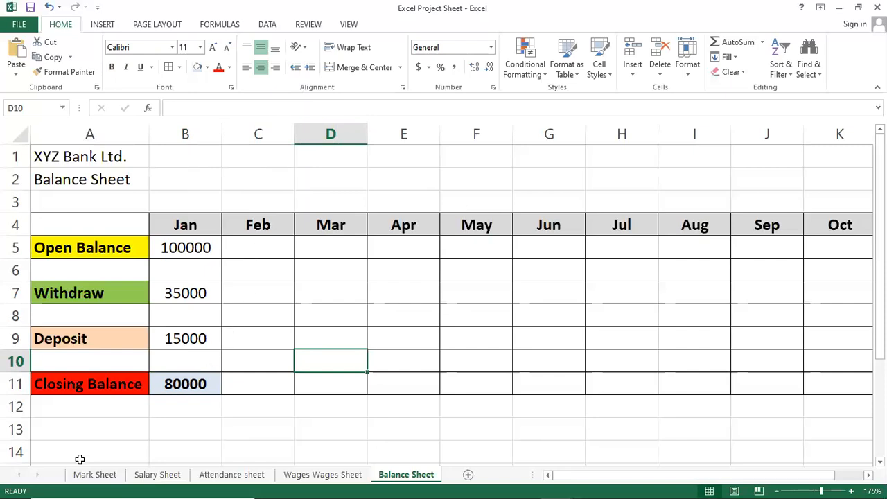
Step: Carry the January closing balance into the February opening balance in cell C5 with the formula =B11
left_click(261, 240)
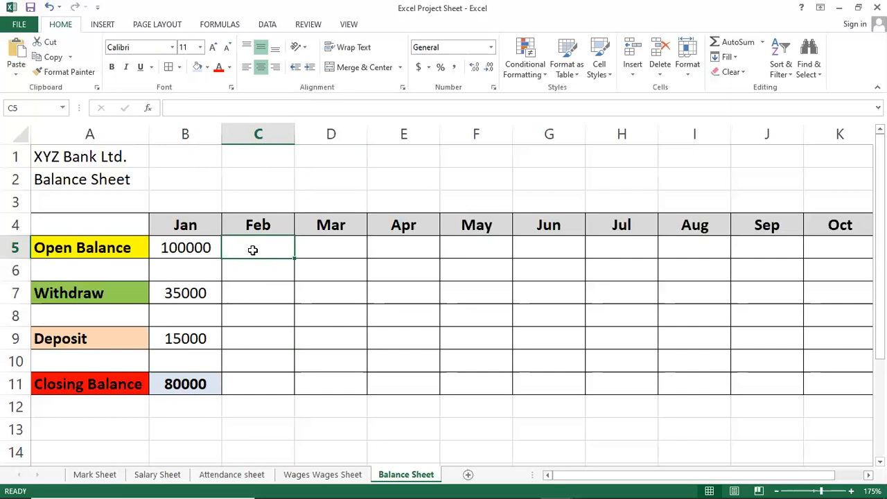
type("=")
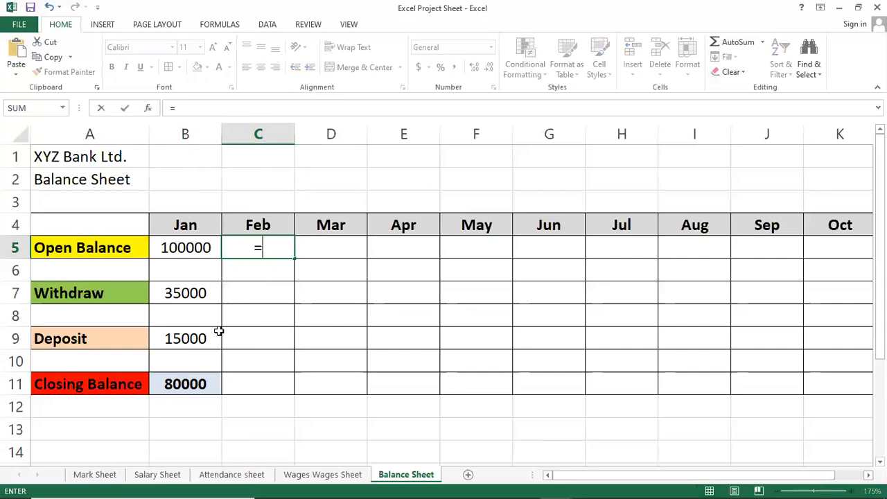
left_click(185, 384)
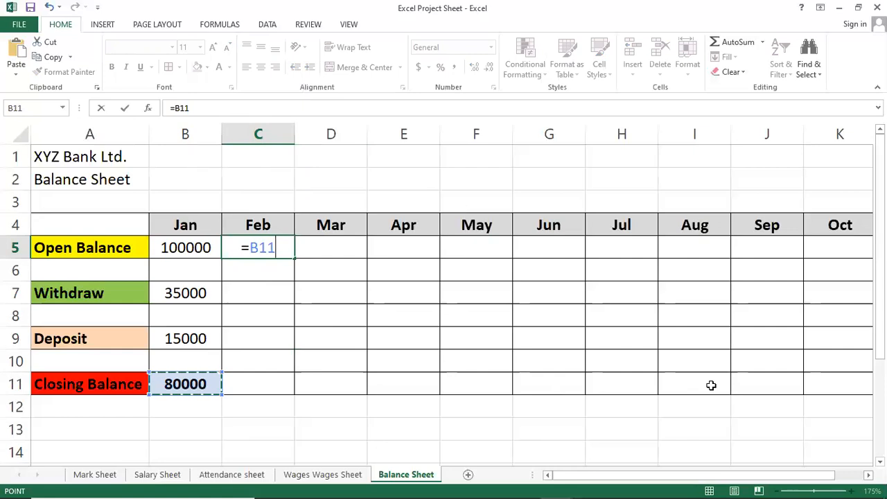
key("Return")
Step: Enter 45000 as the February withdrawal in cell C7
key("Down")
key("Down")
key("Down")
key("Up")
key("Up")
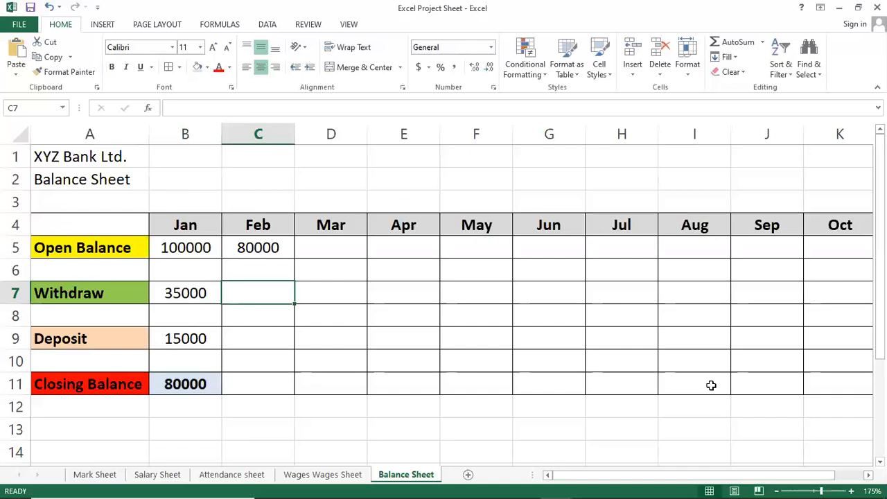
type("45000")
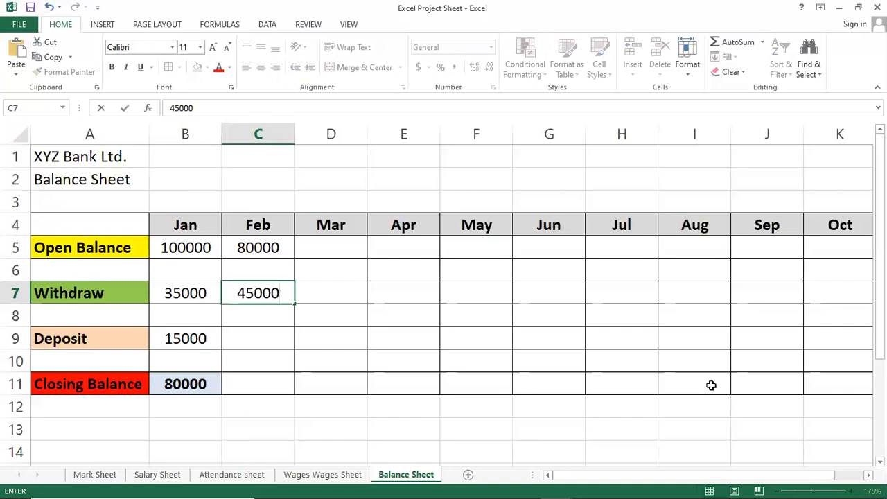
key("Return")
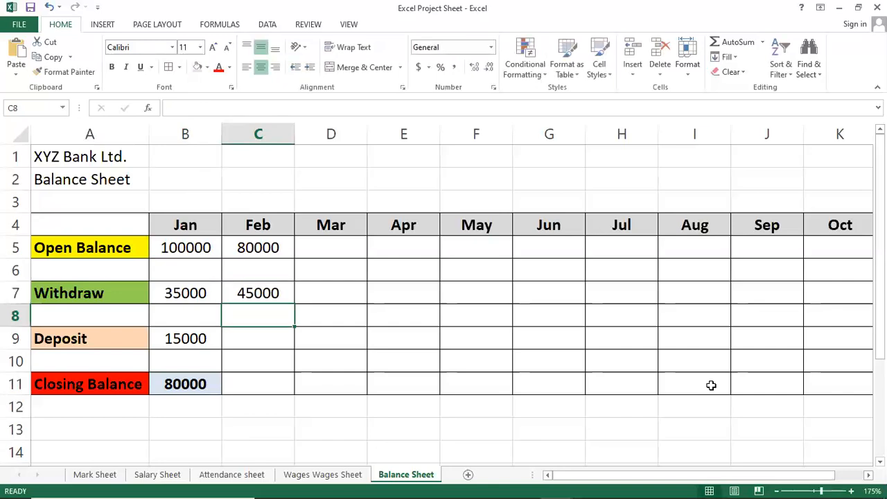
Step: Fill the closing balance formula from cell B11 across the row through October in K11
key("Down")
key("Down")
key("Up")
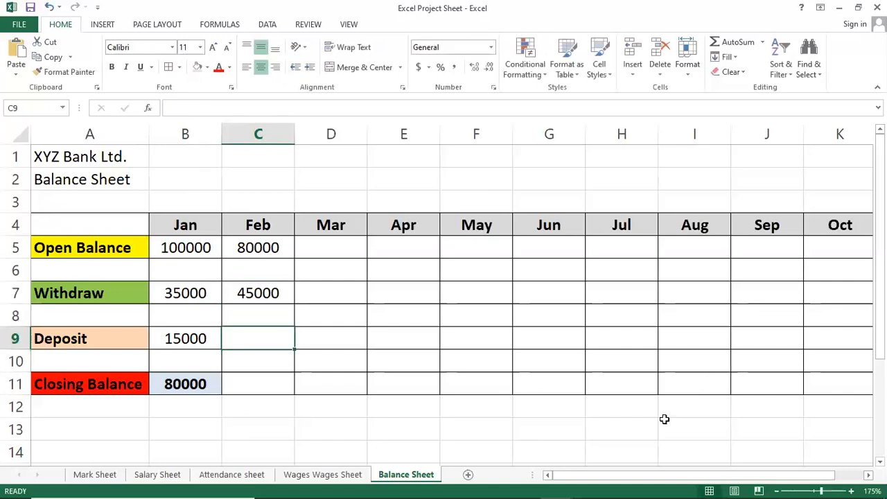
left_click(204, 388)
left_click_drag(222, 393, 850, 389)
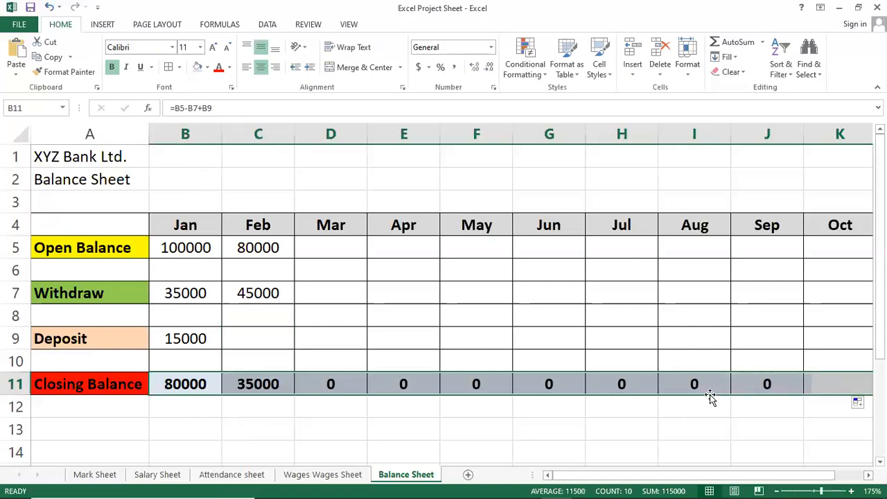
left_click(610, 392)
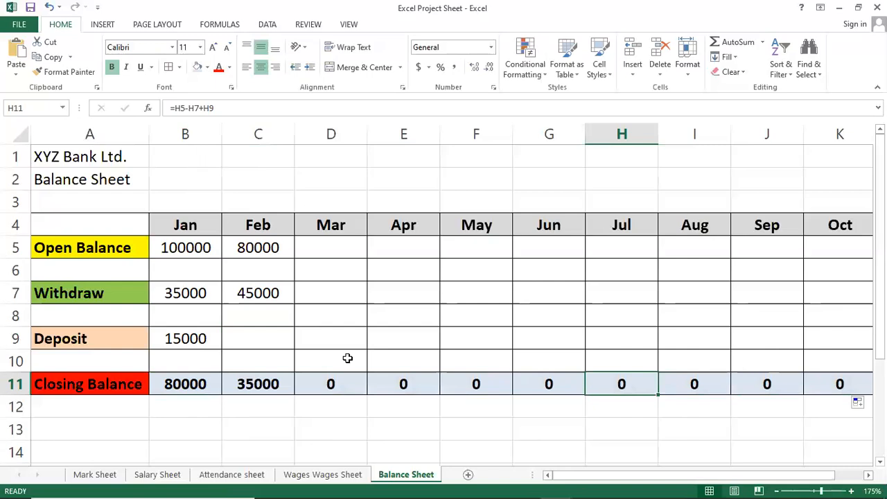
Step: Enter 20000 as the February deposit in cell C9
left_click(238, 337)
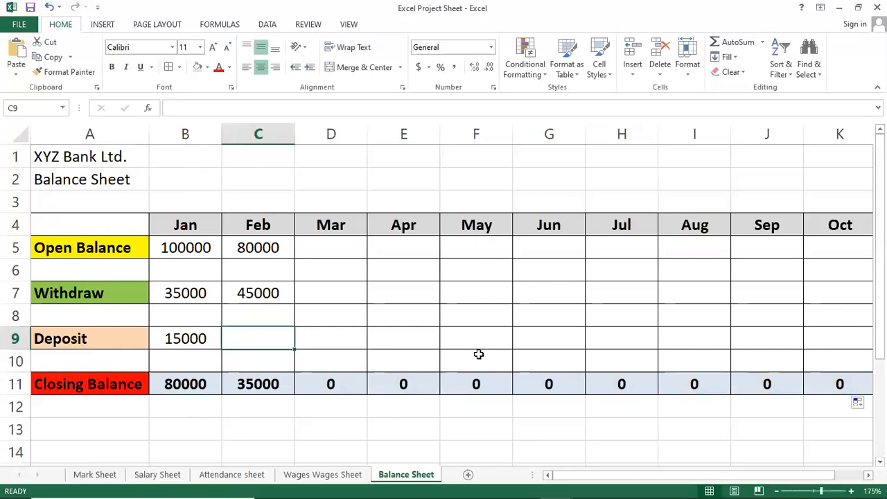
key("Up")
key("Up")
key("Up")
key("Up")
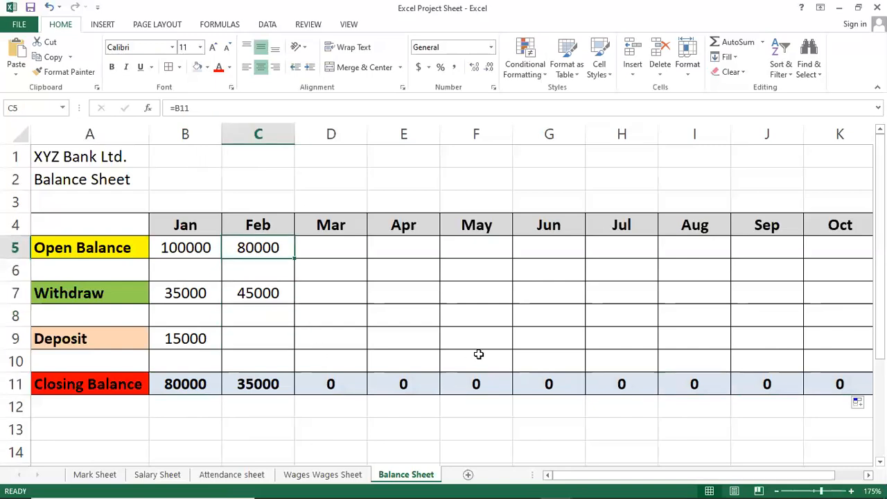
key("Down")
key("Down")
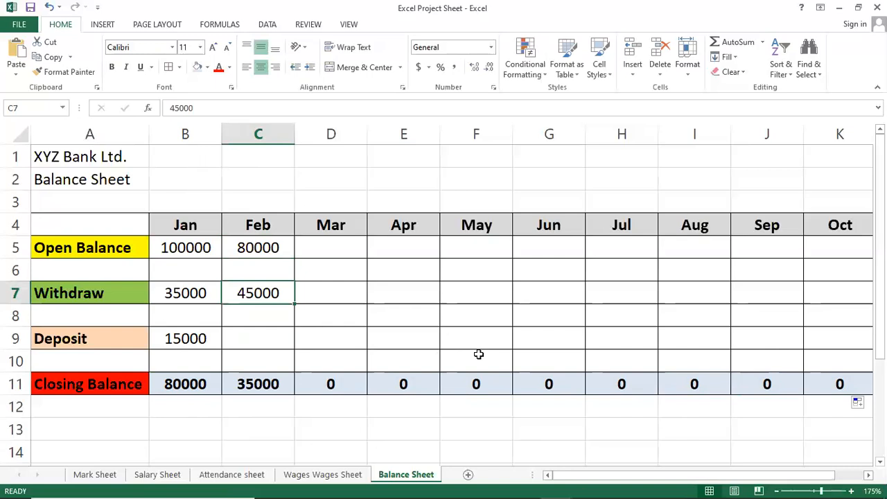
key("Down")
key("Down")
key("Down")
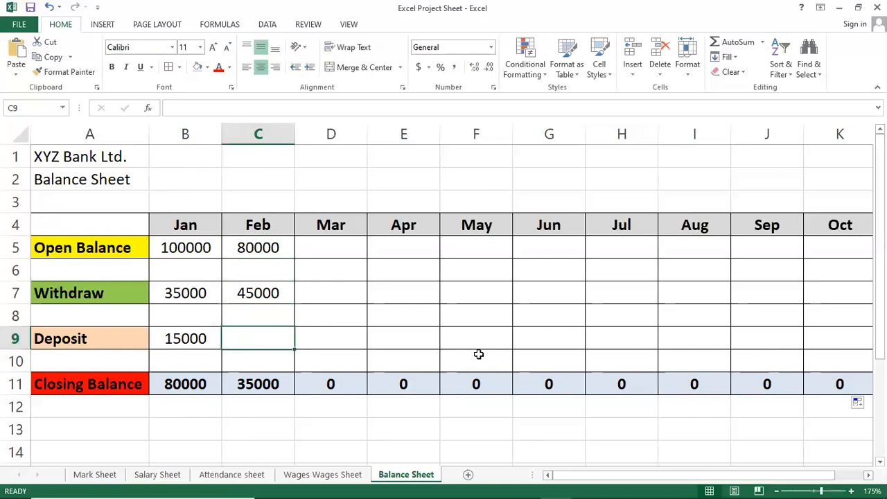
key("Down")
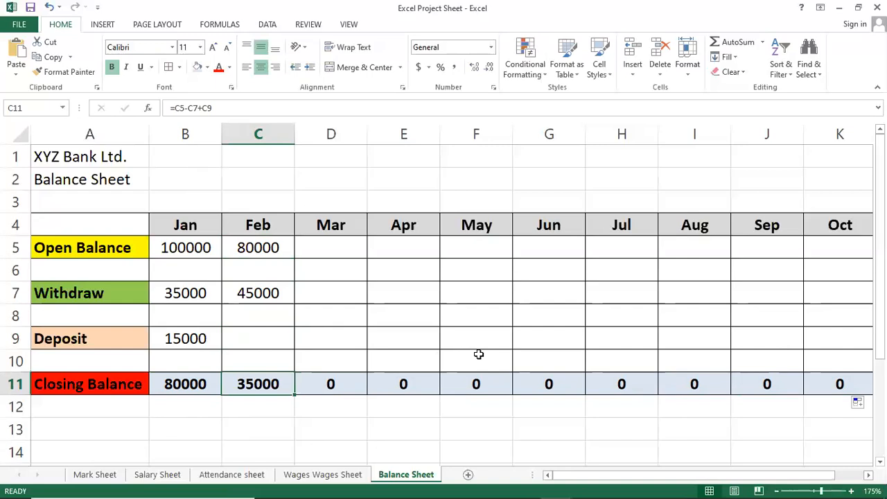
key("Up")
key("Up")
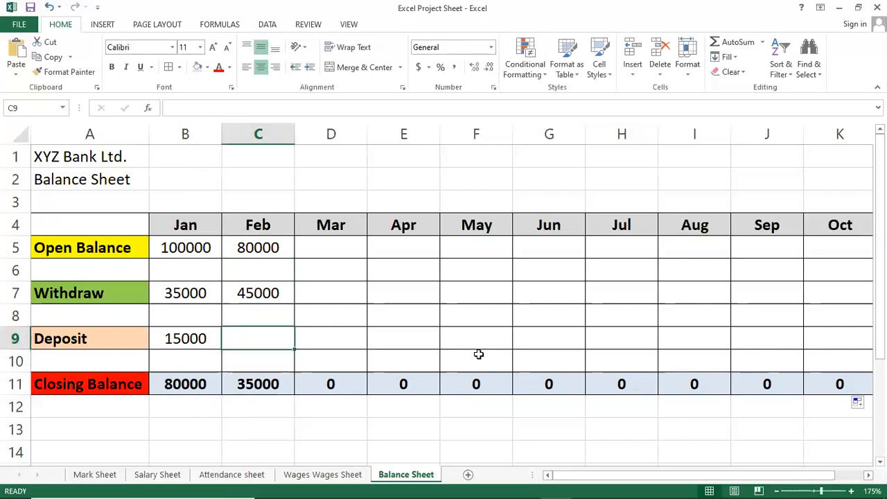
type("20000")
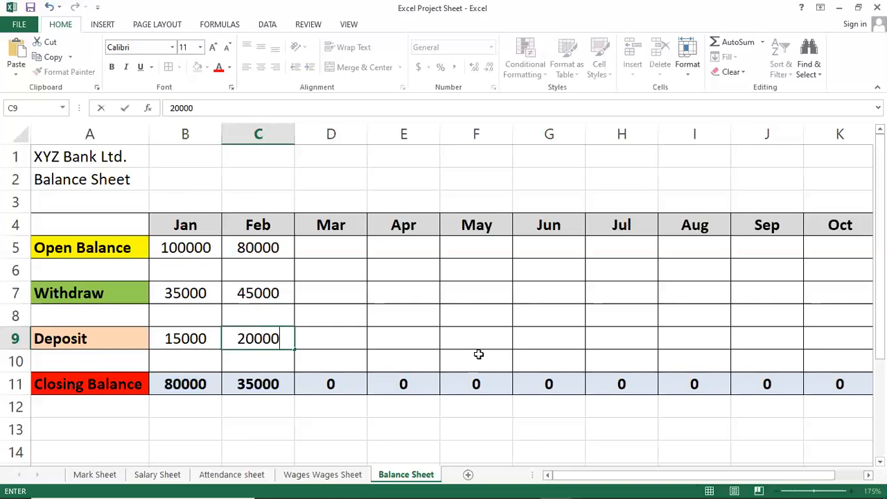
key("Return")
Step: Carry the February closing balance into the March opening balance in cell D5 with the formula =C11
key("Up")
key("Right")
key("Right")
key("Up")
key("Up")
key("Down")
key("Down")
key("Left")
key("Down")
key("Down")
key("Left")
key("Left")
key("Right")
key("Right")
key("Right")
key("Up")
key("Up")
key("Up")
key("Up")
key("Up")
key("Up")
key("Left")
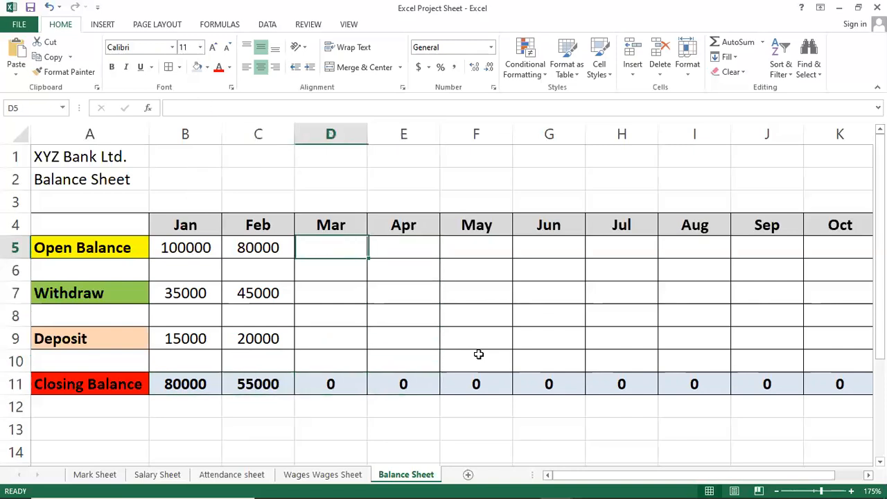
type("=")
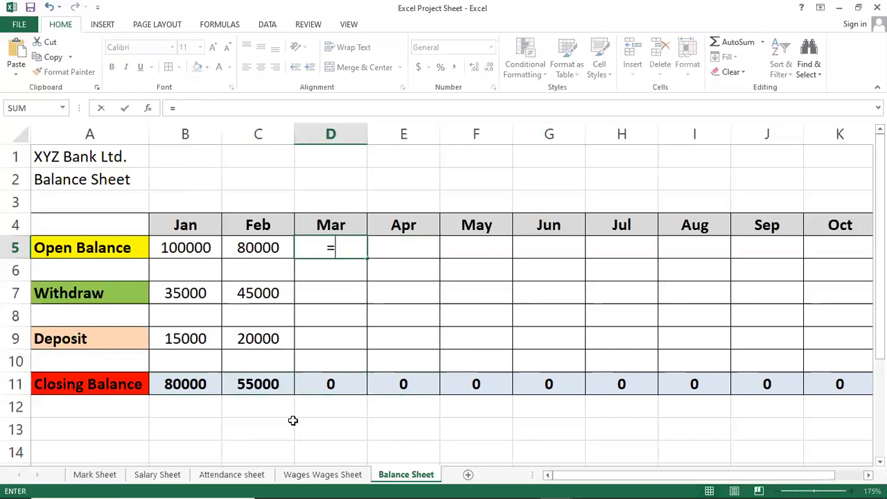
left_click(239, 383)
key("Return")
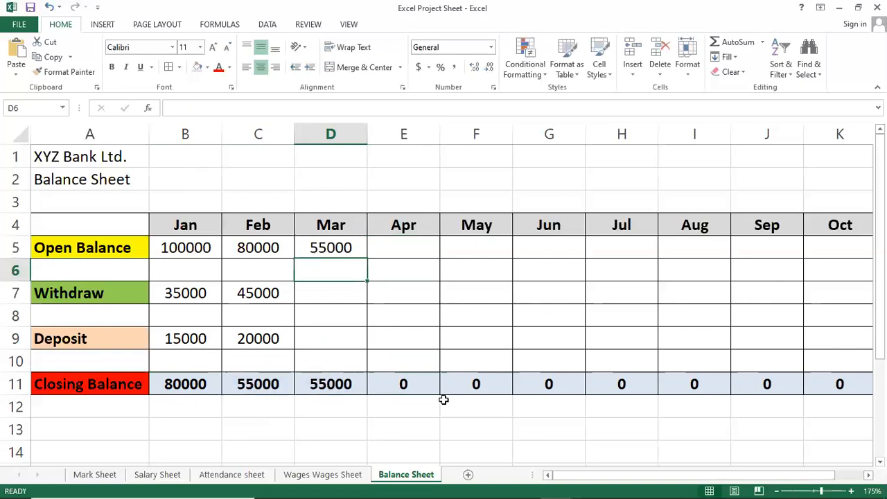
Step: Enter the March withdrawal 10000 in cell D7 and the March deposit 35000 in cell D9
key("Up")
key("Up")
key("Down")
key("Down")
key("Down")
key("Up")
key("Up")
key("Up")
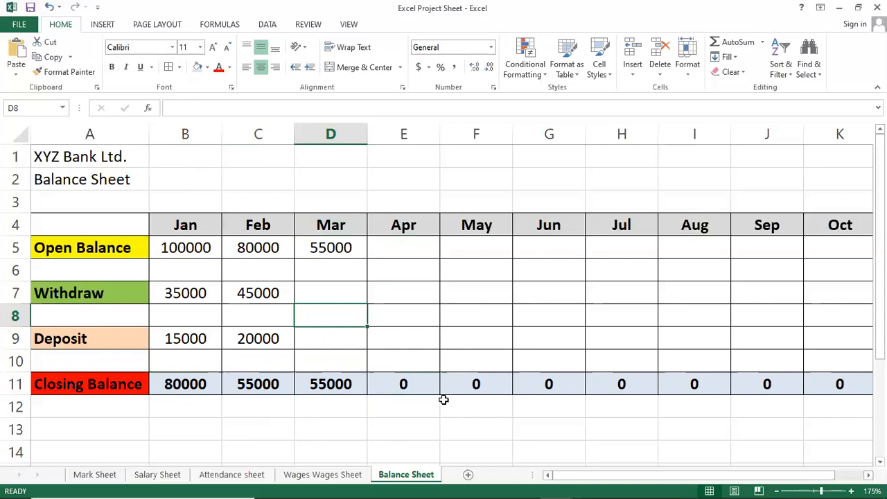
key("Up")
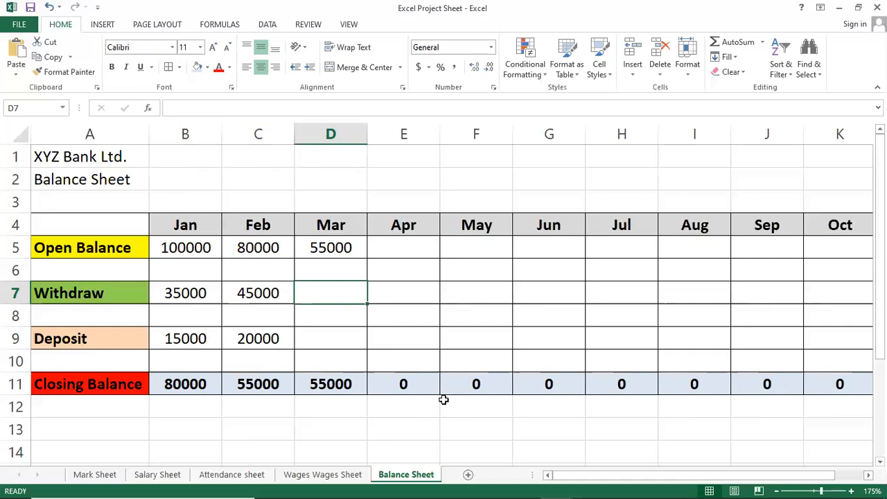
key("Down")
key("Down")
key("Up")
key("Up")
type("10000")
key("Return")
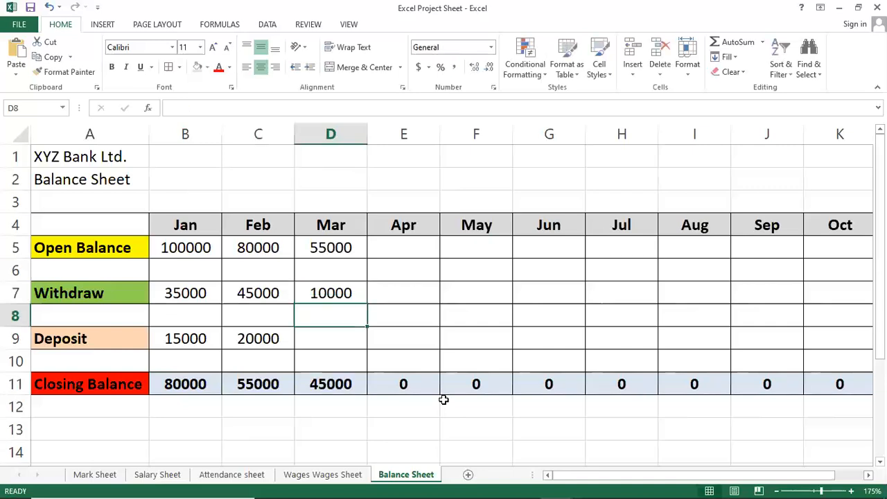
key("Down")
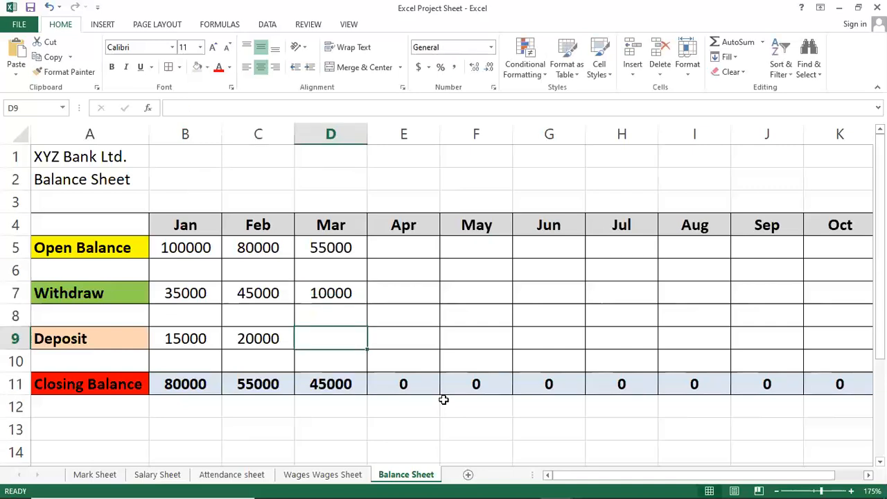
type("35000")
key("Return")
Step: Carry the March closing balance into the April opening balance in cell E5 with the formula =D11
key("Up")
key("Up")
key("Up")
key("Up")
key("Up")
type("=")
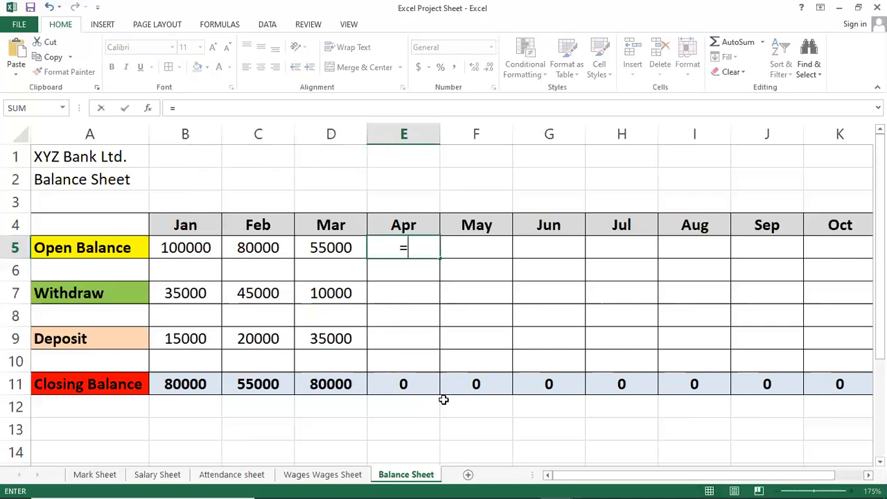
left_click(321, 386)
key("Return")
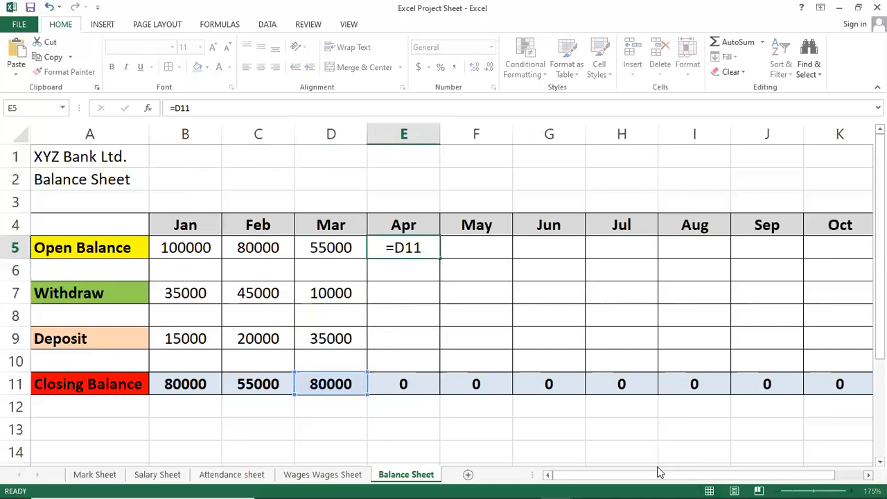
key("Return")
Step: Enter the April withdrawal 25000 in cell E7 and the April deposit 30000 in cell E9, leaving E8 empty
key("Down")
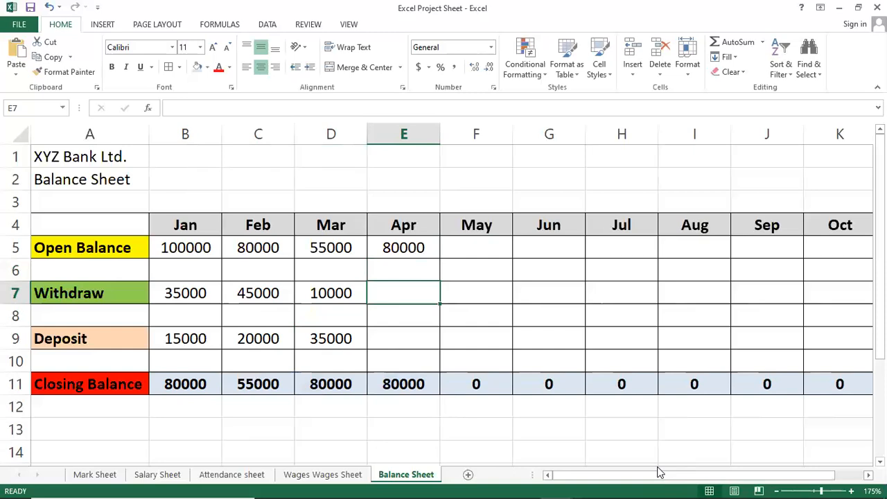
type("25000")
key("Return")
type("3")
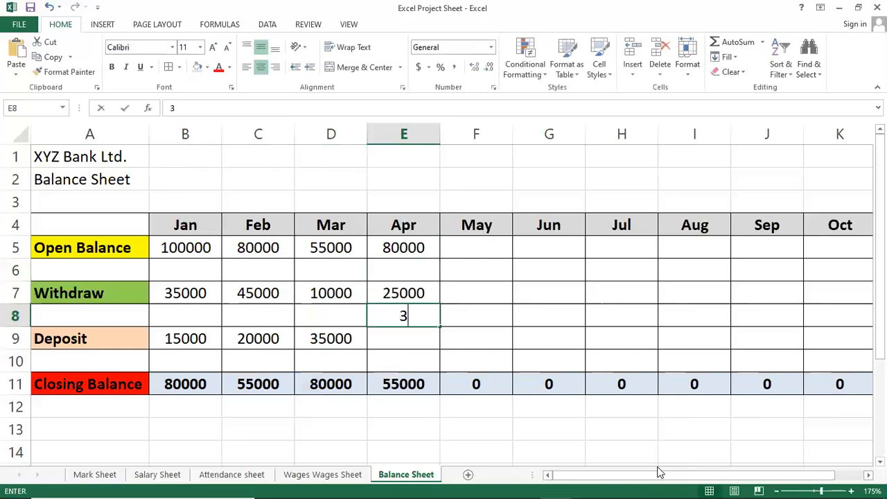
type("5000")
key("BackSpace")
key("BackSpace")
key("BackSpace")
key("BackSpace")
key("BackSpace")
key("Return")
type("30000")
key("Return")
Step: Carry the April closing balance into the May opening balance in cell F5 with the formula =E11
key("Right")
key("Up")
key("Up")
key("Up")
key("Up")
key("Up")
type("=")
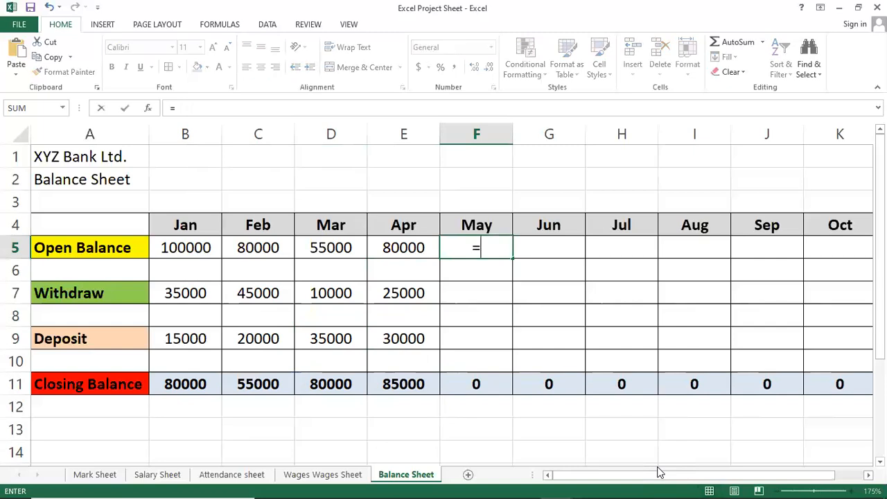
left_click(408, 382)
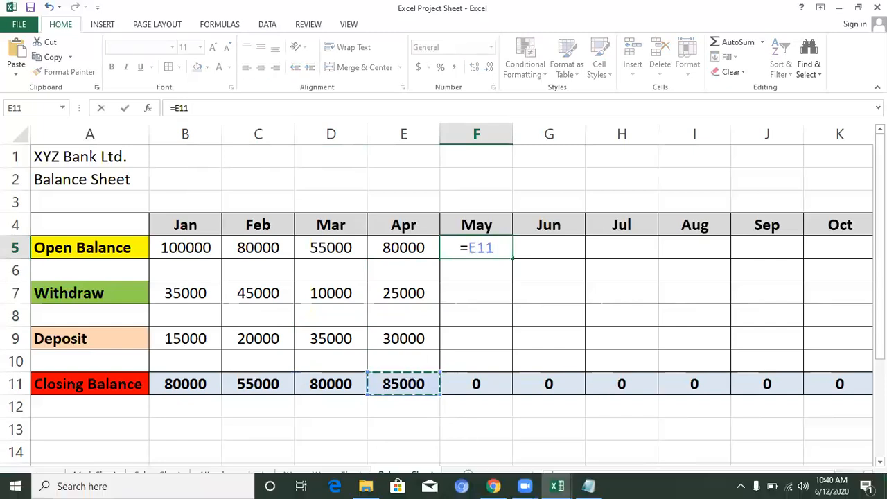
key("Return")
Step: Enter the May withdrawal 40000 in cell F7 and the May deposit 35000 in cell F9
key("Down")
key("Down")
key("Up")
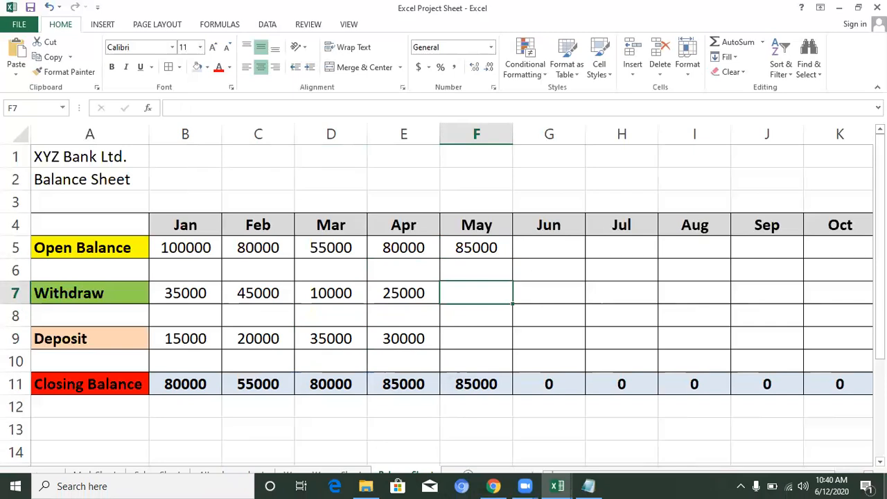
type("40000")
key("Return")
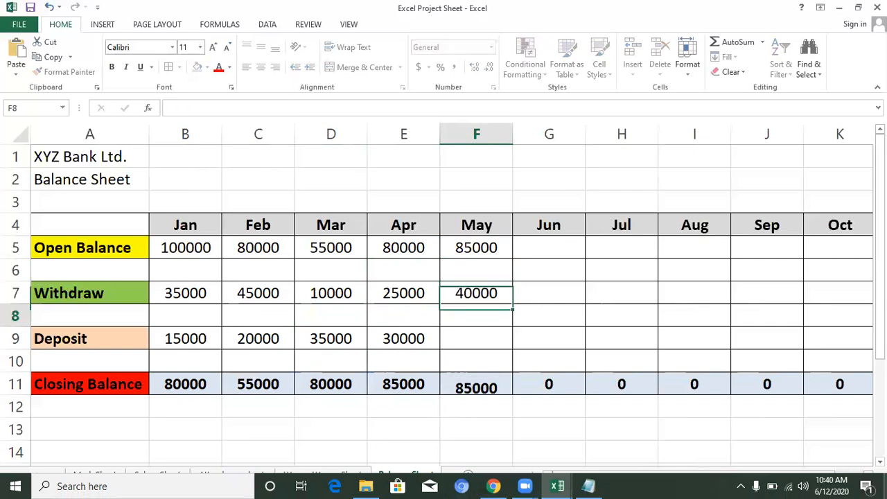
key("Down")
type("3")
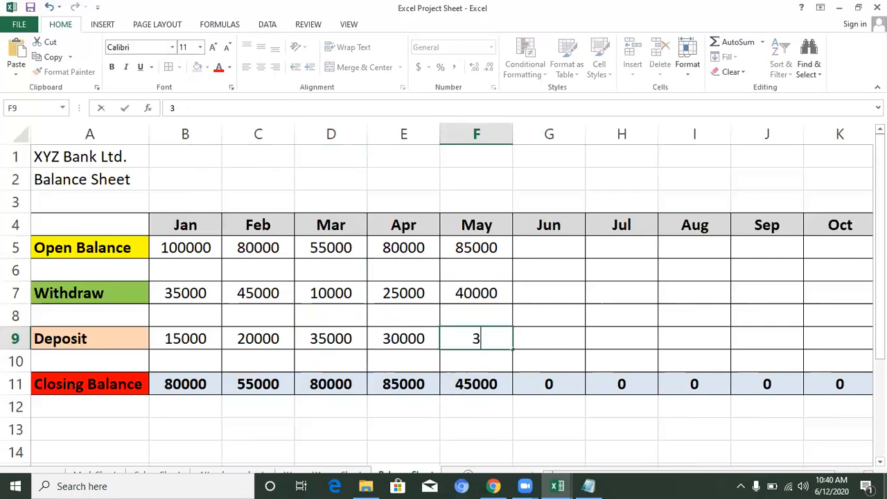
type("5000")
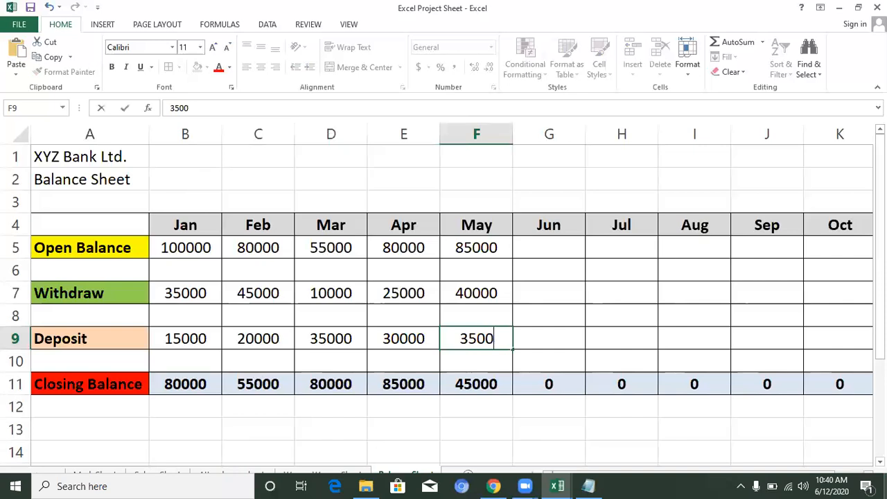
key("Return")
Step: Carry the May closing balance into the June opening balance in cell G5 with the formula =F11
key("Right")
key("Right")
key("Up")
key("Up")
key("Up")
key("Up")
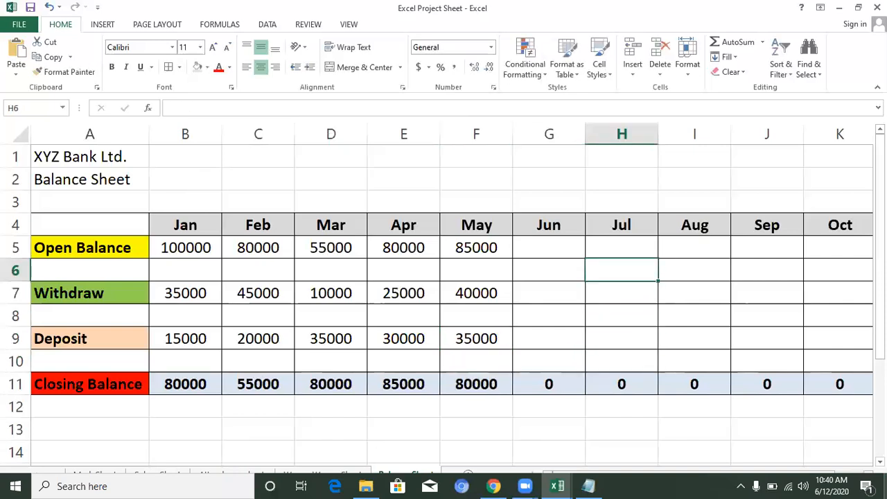
key("Left")
key("Up")
type("=")
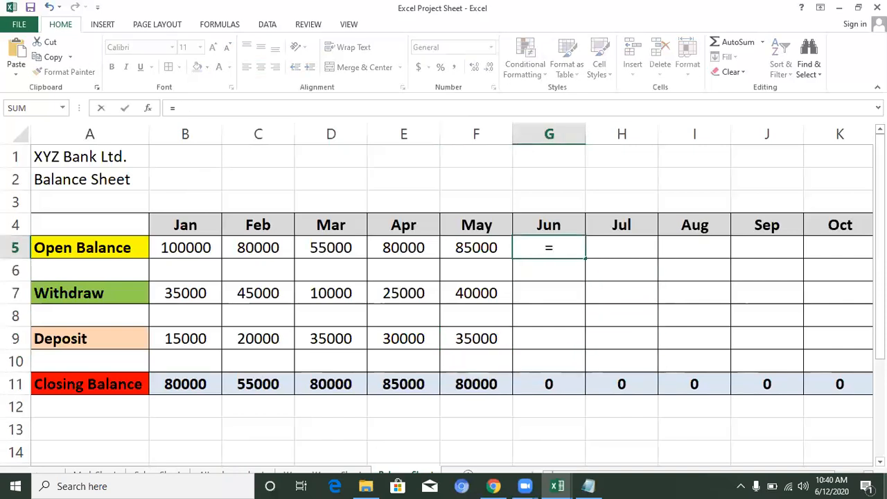
left_click(475, 383)
key("Return")
Step: Enter the June withdrawal 45000 in cell G7 and the June deposit 10000 in cell G9
key("Down")
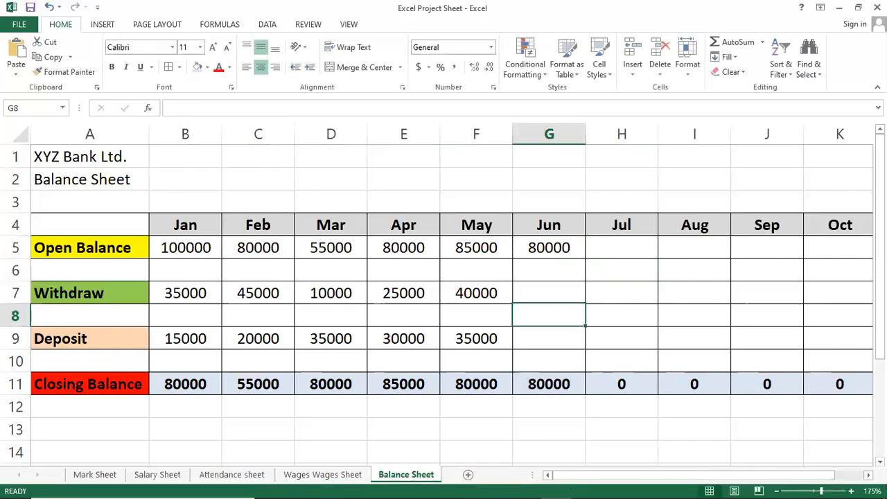
type("45000")
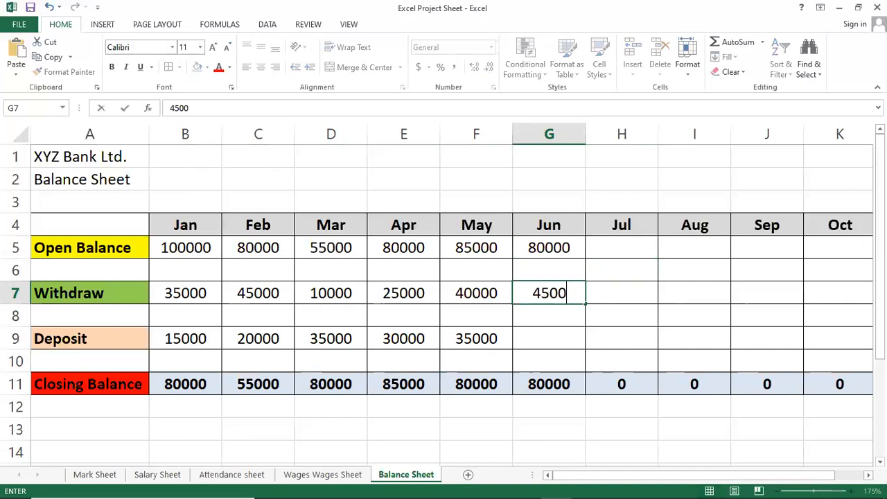
key("Return")
key("Down")
type("10000")
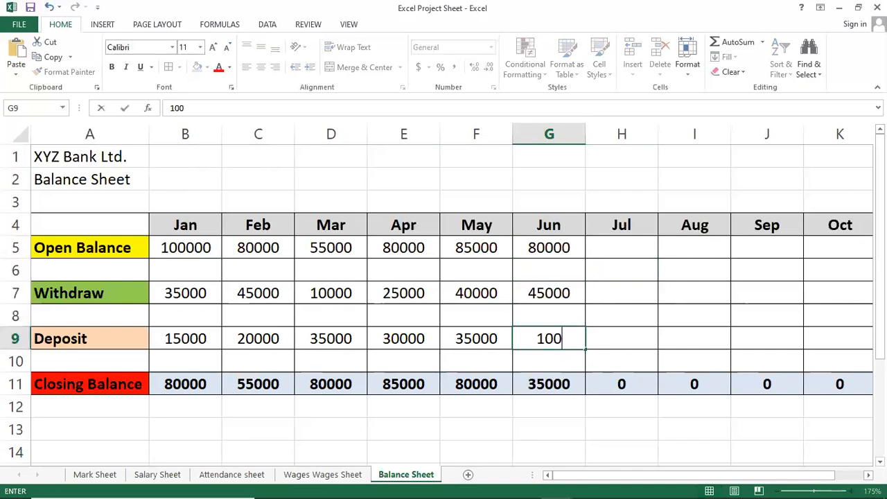
key("Return")
Step: Carry the June closing balance into the July opening balance in cell H5 with the formula =G11
key("Right")
key("Up")
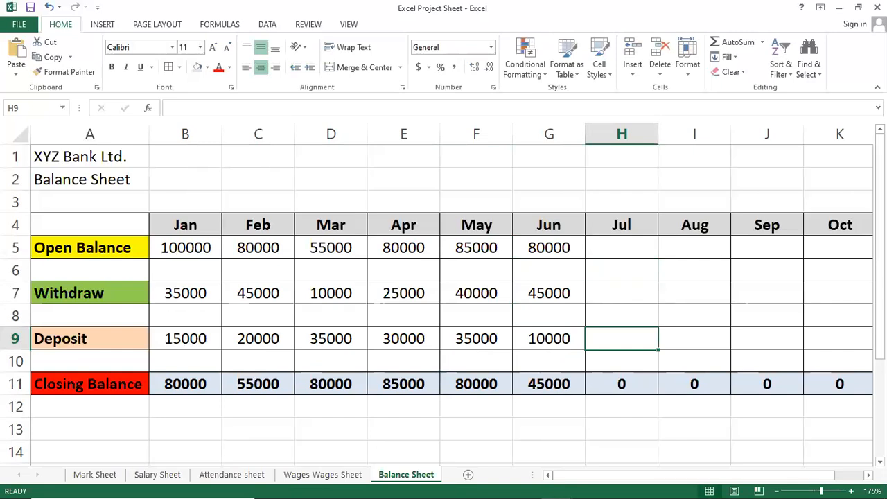
key("Up")
key("Up")
key("Up")
key("Up")
type("=")
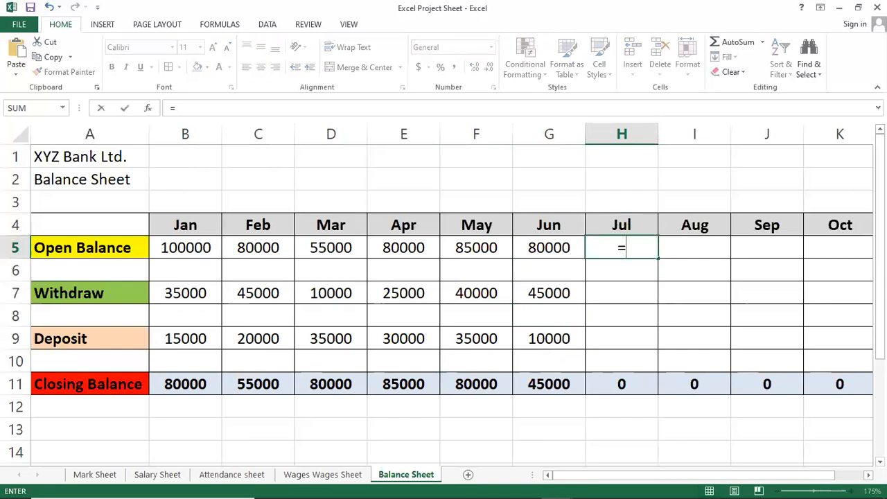
left_click(567, 386)
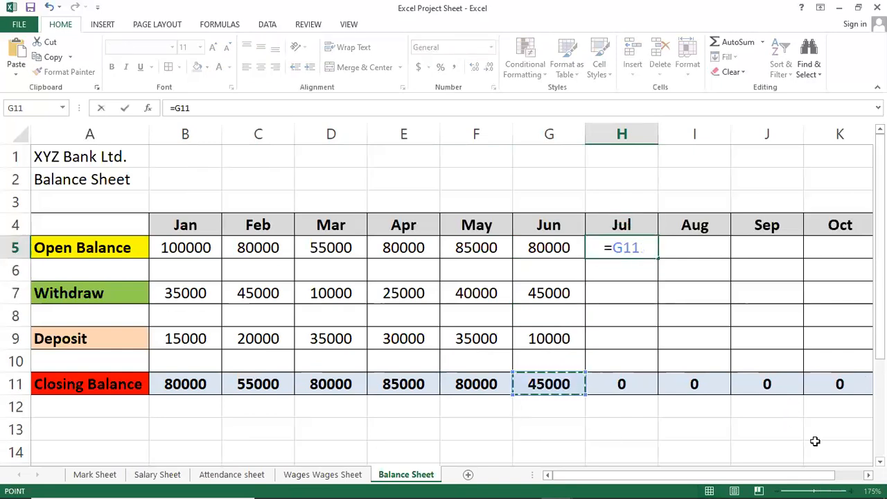
key("Return")
Step: Enter the July withdrawal 10000 in cell H7 and the July deposit 90000 in cell H9
key("Down")
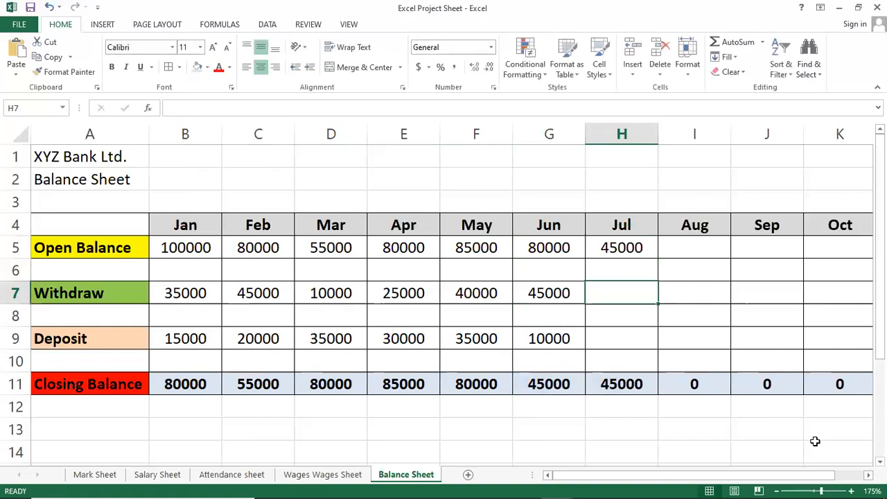
type("45000")
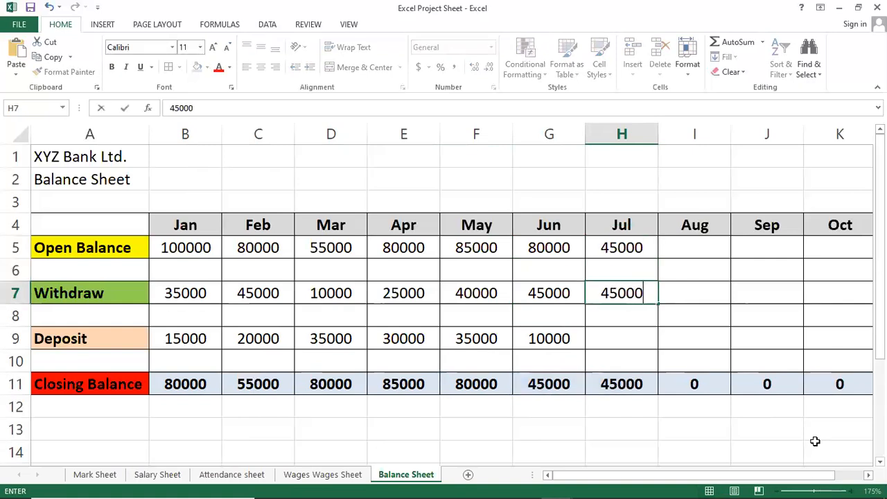
key("BackSpace")
key("BackSpace")
key("BackSpace")
key("BackSpace")
key("BackSpace")
type("10000")
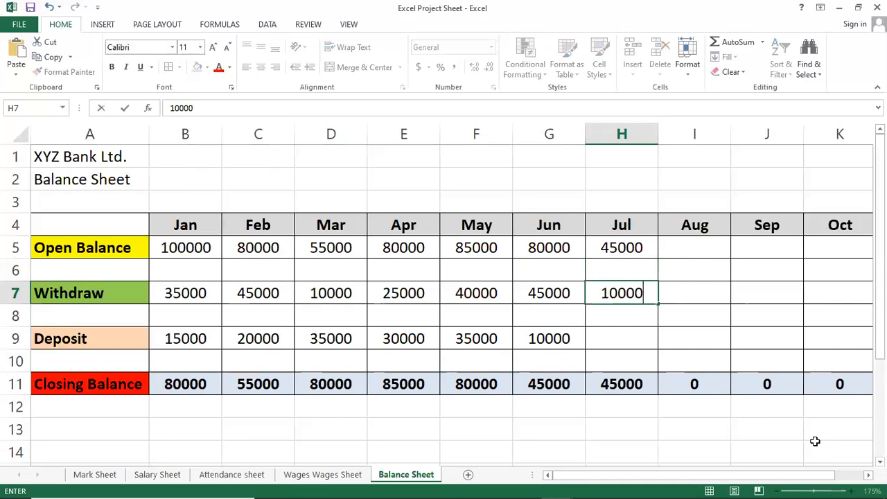
key("Return")
key("Down")
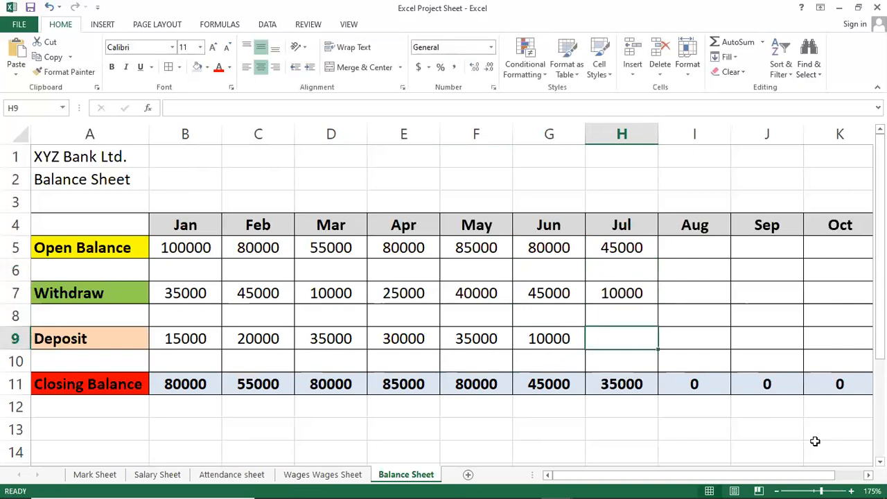
type("90000")
key("Return")
Step: Link the August opening balance in cell I5 to the July deposit with the formula =H9
key("Up")
key("Right")
key("Up")
key("Up")
key("Up")
key("Up")
type("=")
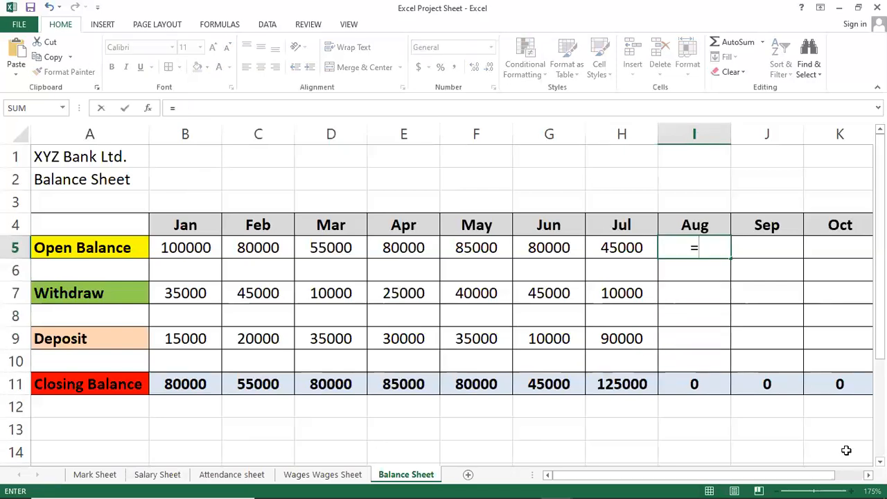
left_click(621, 340)
key("ctrl+Return")
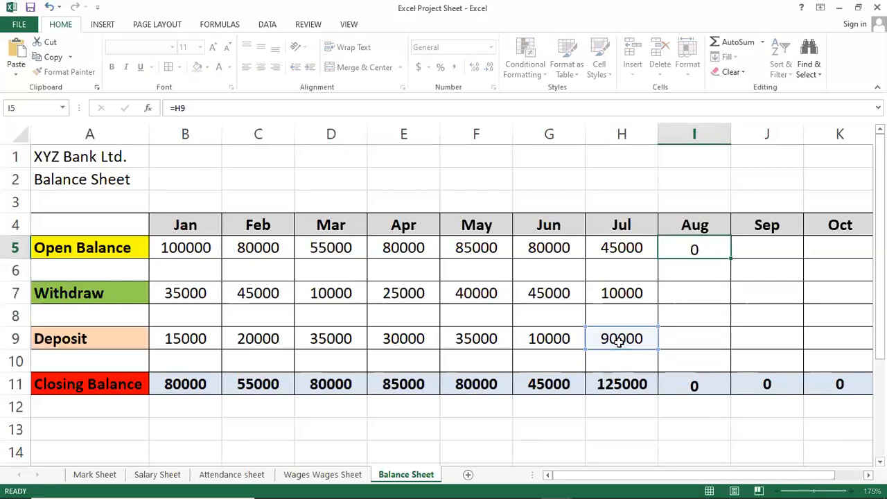
key("Return")
Step: Enter the August withdrawal 15000 in cell I7 and the August deposit 35000 in cell I9
key("Down")
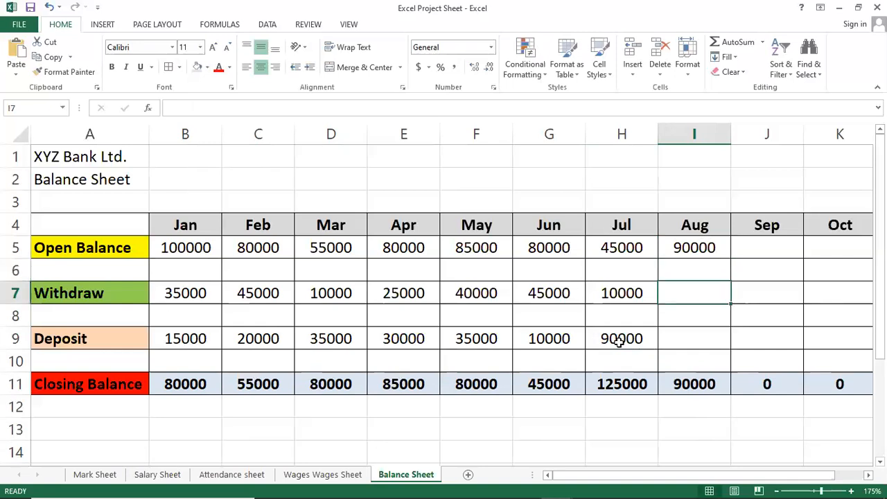
type("15000")
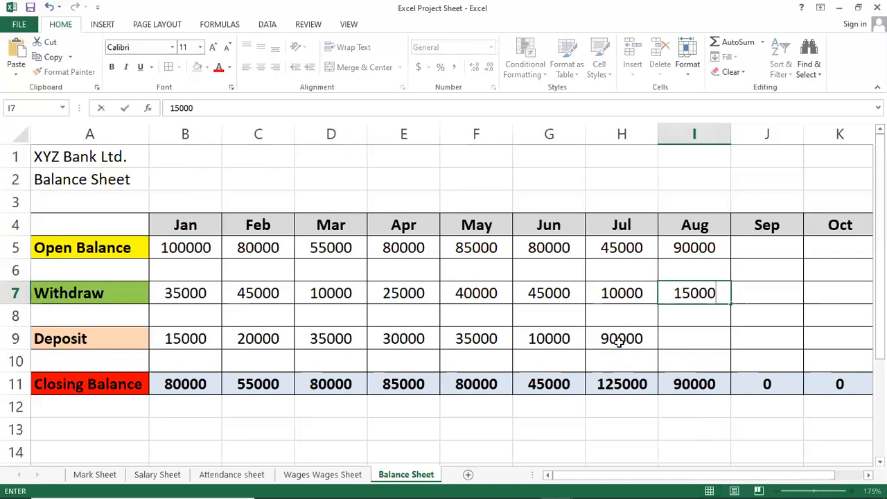
key("Return")
key("Down")
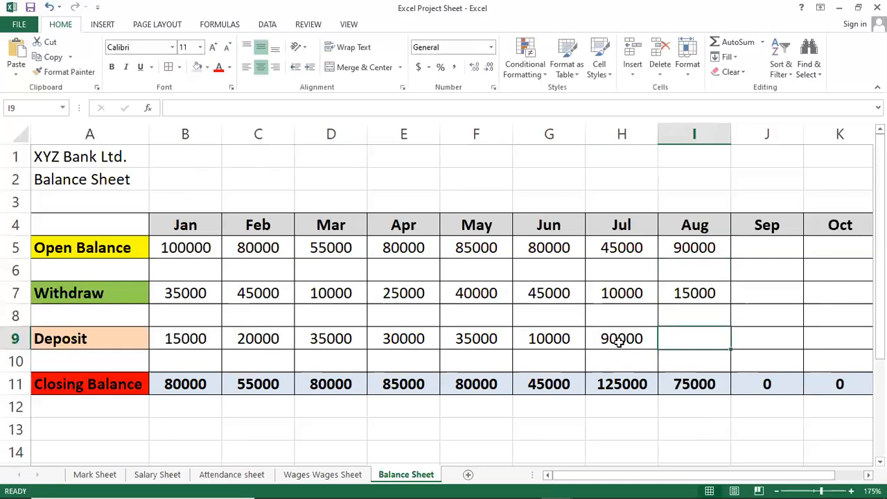
type("35000")
key("Return")
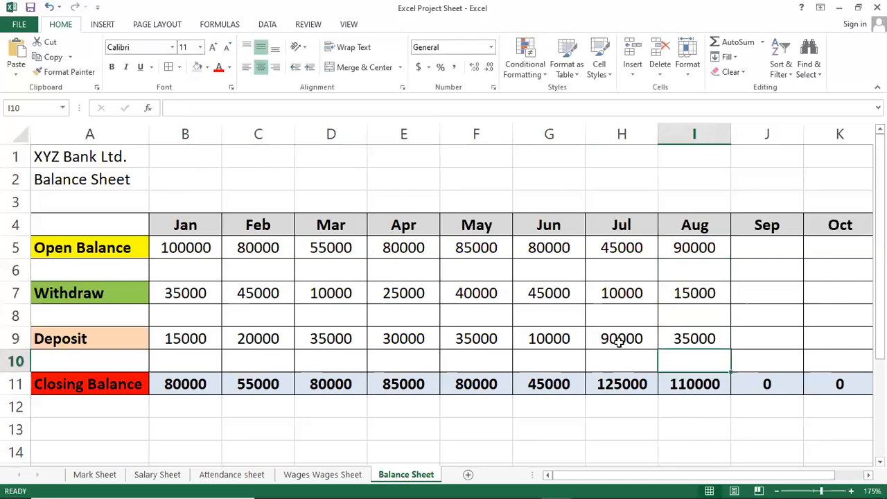
Step: Carry the August closing balance into the September opening balance in cell J5 with the formula =I11
key("Right")
key("Up")
key("Up")
key("Up")
key("Up")
key("Up")
type("=")
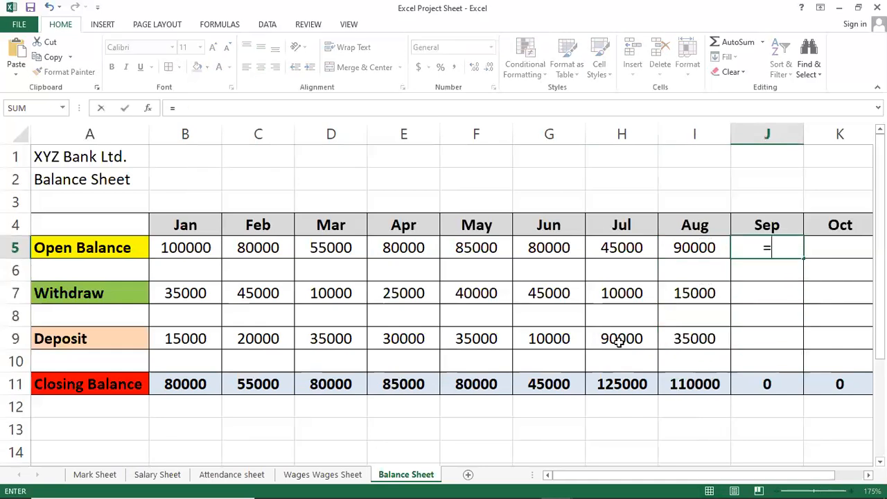
left_click(678, 385)
key("Return")
Step: Enter the September withdrawal 50000 in cell J7 and the September deposit 20000 in cell J9
key("Down")
type("50000")
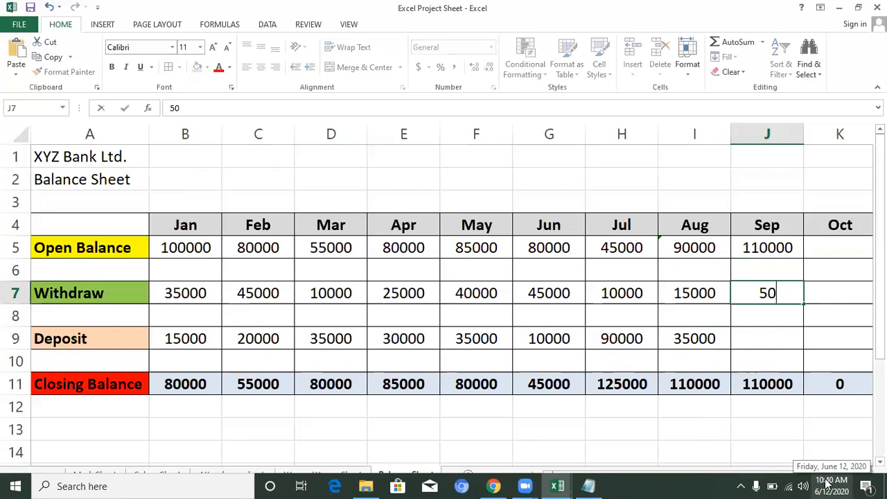
key("Return")
key("Down")
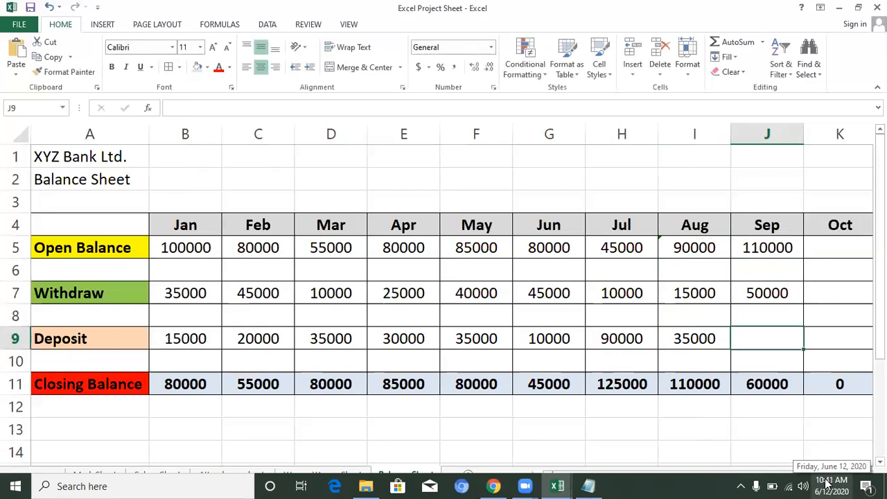
type("20000")
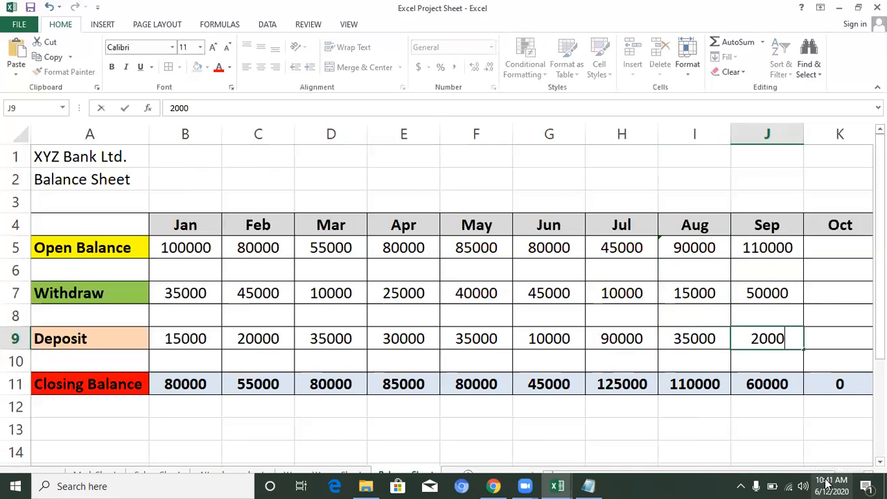
key("Return")
Step: Carry the September closing balance into the October opening balance in cell K5 with the formula =J11
key("Right")
key("Right")
key("Up")
key("Up")
key("Up")
key("Left")
key("Up")
key("Up")
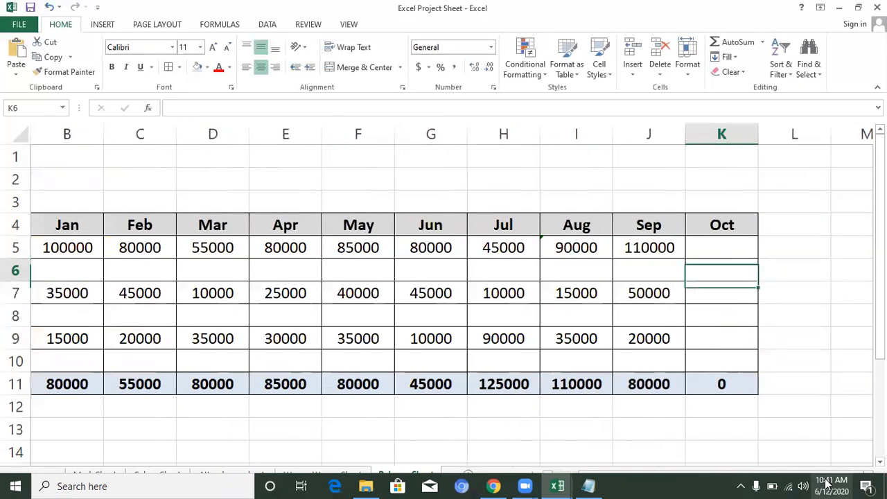
type("=")
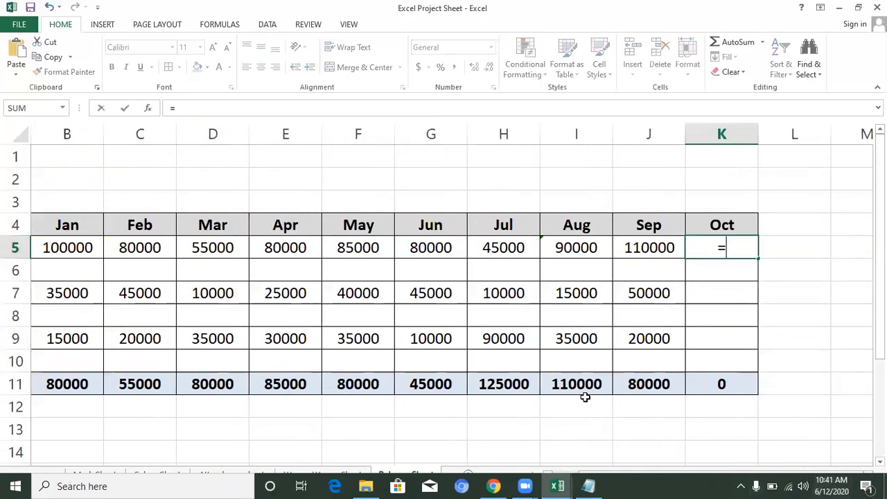
left_click(621, 385)
key("Return")
Step: Enter the October withdrawal 35000 in cell K7 and the October deposit 100000 in cell K9
key("Down")
key("Down")
key("Up")
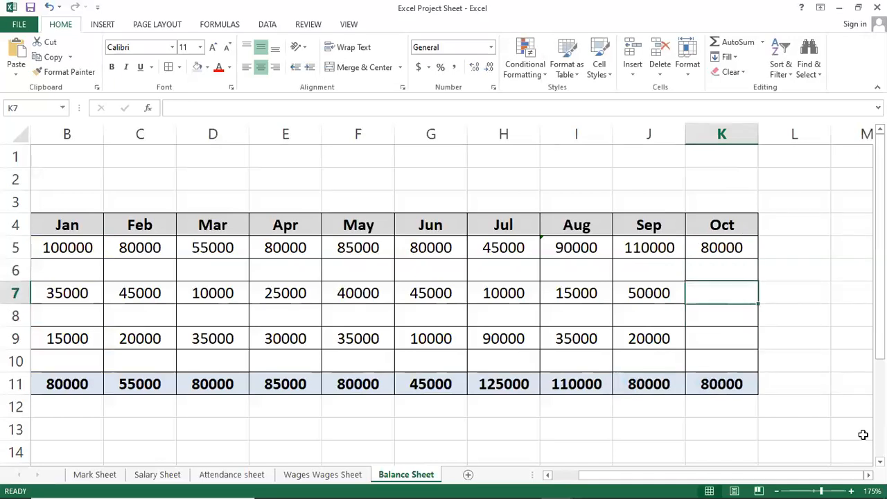
type("35000")
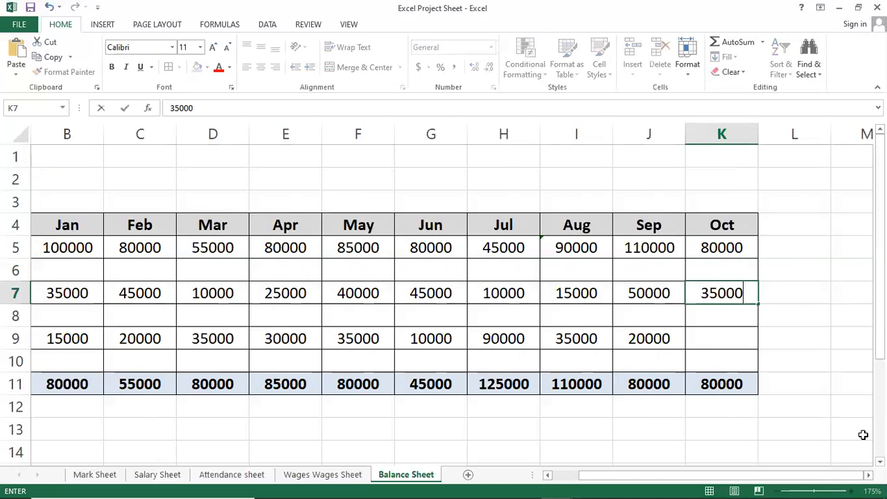
key("Return")
key("Down")
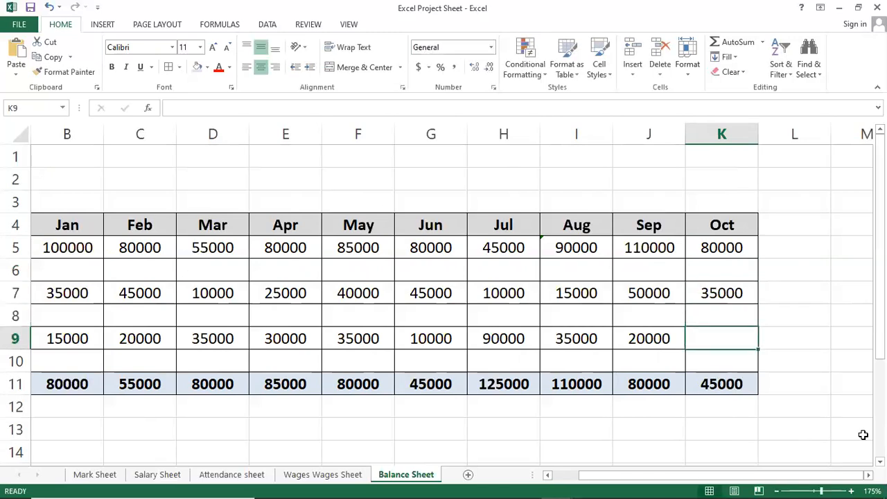
type("100000")
key("Return")
Step: Review the closing balances in row 11 from September back to January and return to the row labels in column A
key("Up")
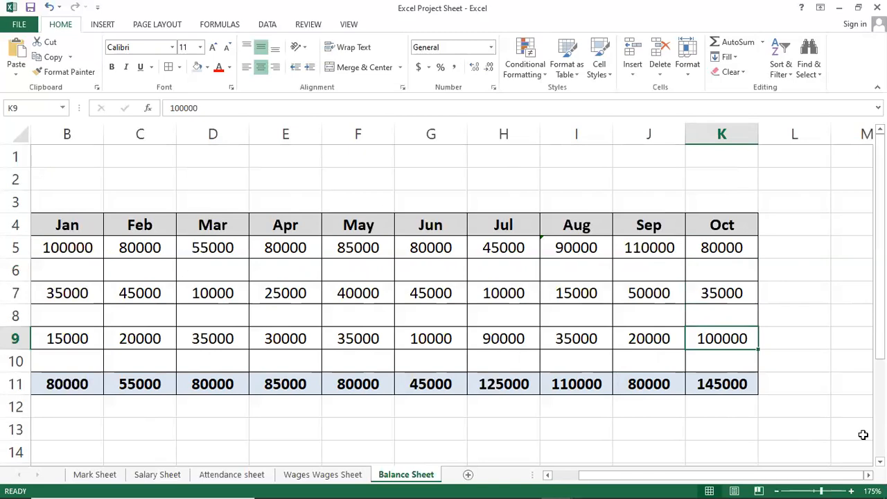
key("Left")
key("Down")
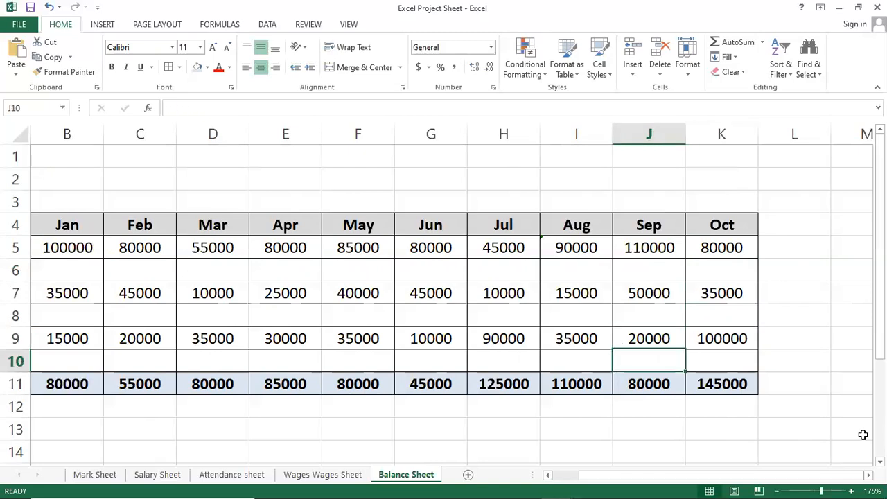
key("Down")
key("Left")
key("Left")
key("Left")
key("Left")
key("Left")
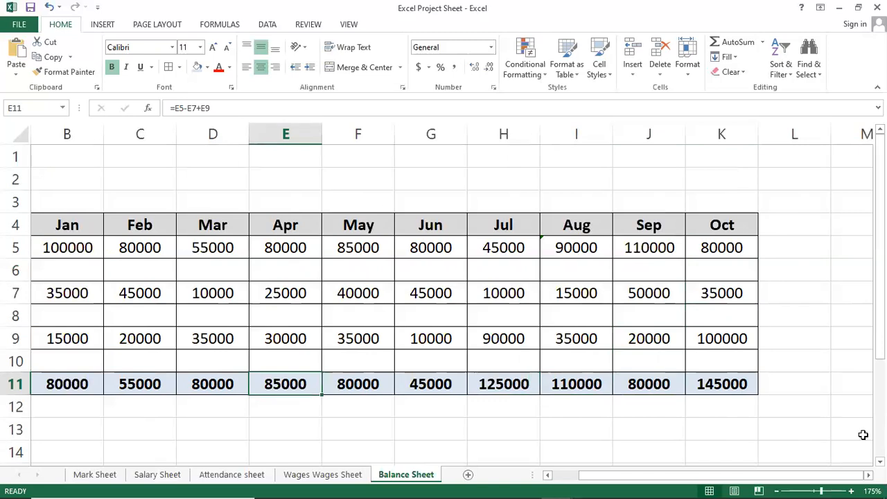
key("Left")
key("Left")
key("Left")
key("Left")
key("Up")
key("Up")
key("Up")
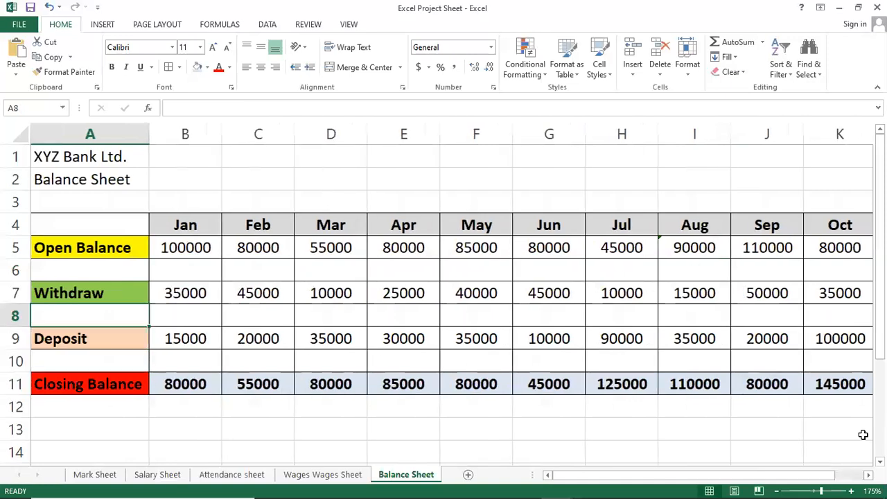
Step: Merge and center the title XYZ Bank Ltd. across A1:K1 and enlarge it to font size 18
key("Up")
key("Up")
key("Up")
key("Up")
key("Up")
key("Up")
key("Up")
key("shift+Right")
key("shift+Right")
key("shift+Right")
key("shift+Right")
key("shift+Right")
key("shift+Right")
key("shift+Right")
key("shift+Right")
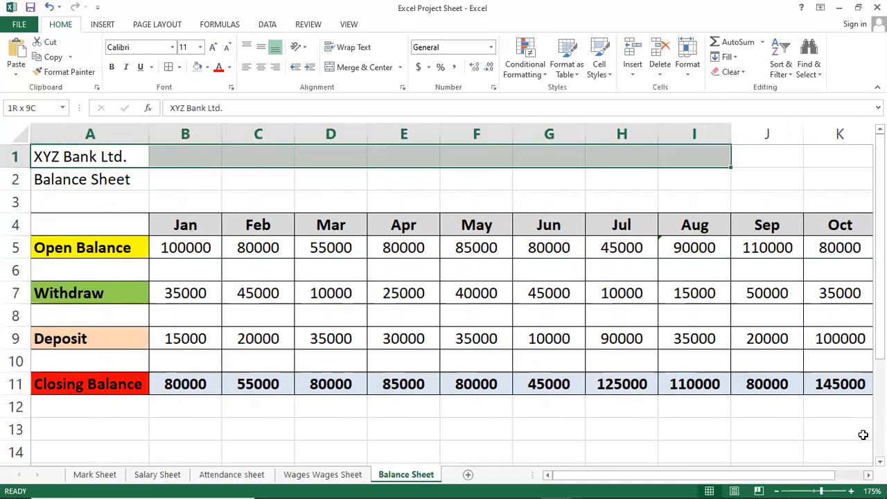
key("shift+Right")
key("shift+Right")
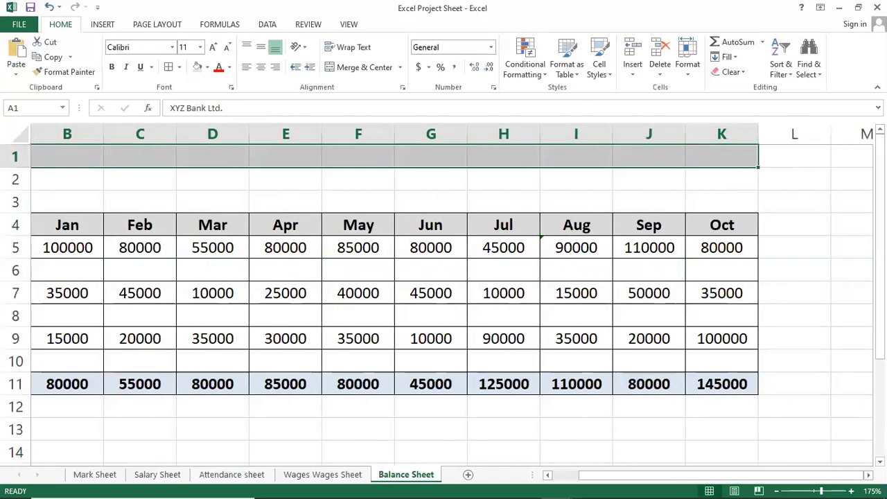
left_click(367, 68)
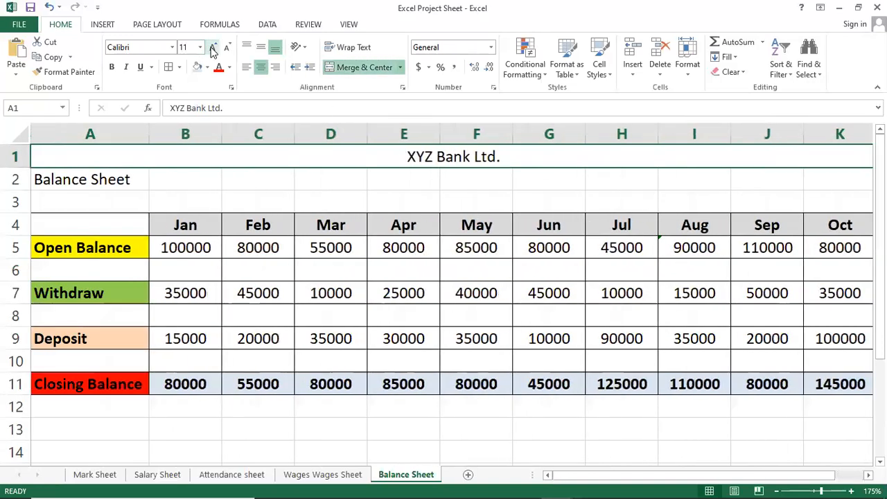
left_click(213, 48)
left_click(213, 49)
left_click(213, 48)
left_click(213, 49)
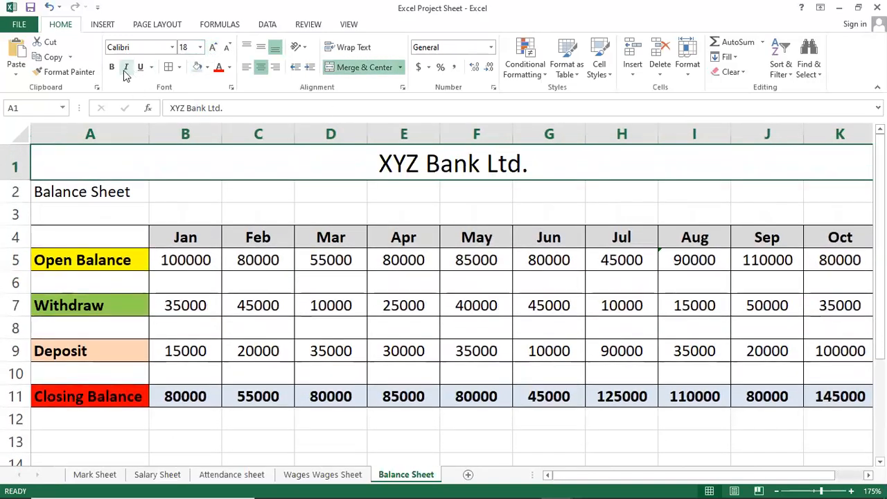
Step: Make the XYZ Bank Ltd. title bold with white text on a dark olive green fill
left_click(113, 68)
left_click(206, 68)
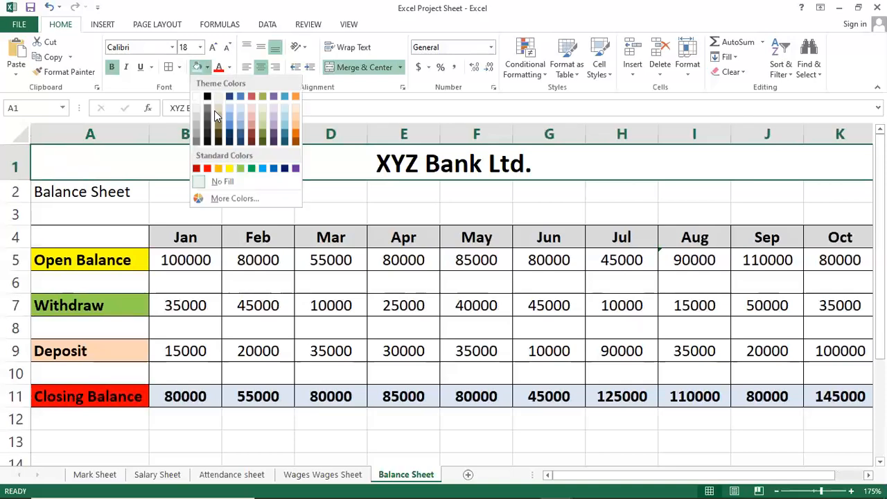
left_click(262, 132)
left_click(230, 67)
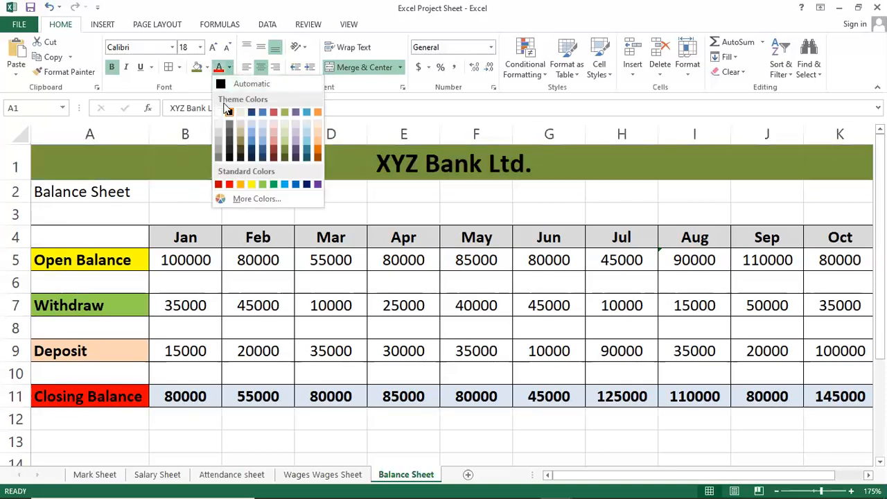
left_click(218, 112)
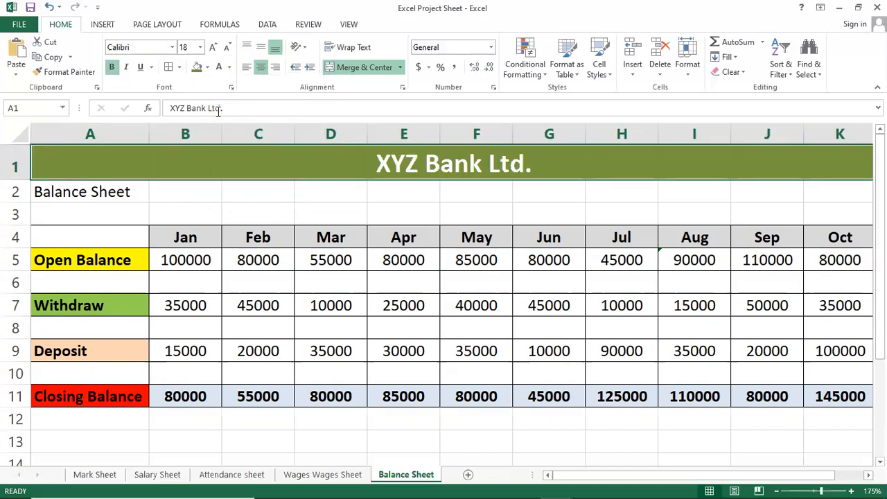
Step: Merge and center the Balance Sheet heading across A2:K2 and enlarge it to font size 20
left_click_drag(82, 183, 827, 182)
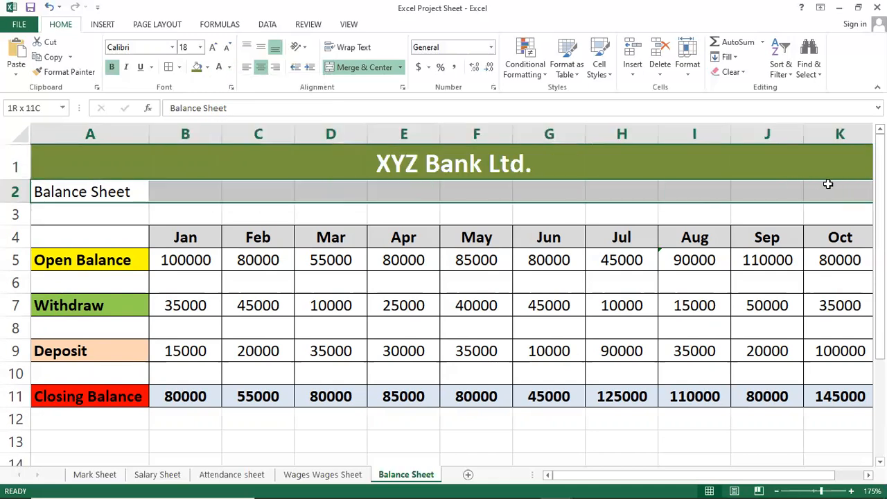
left_click(379, 67)
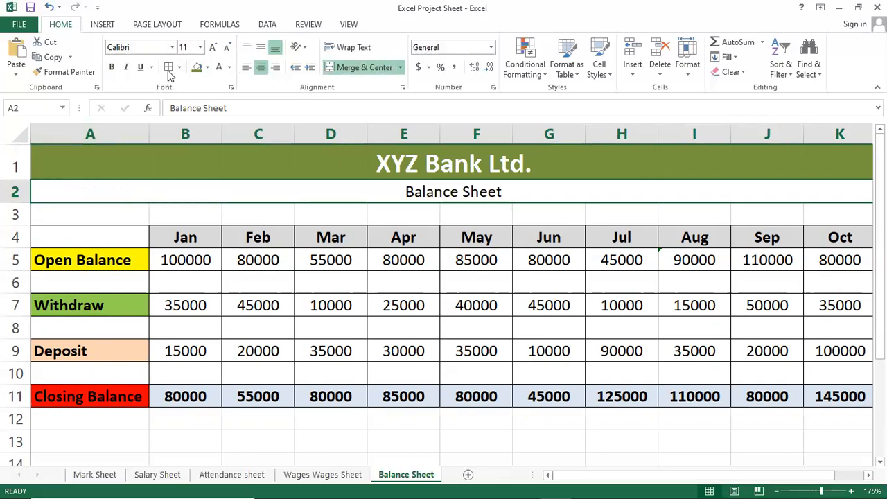
left_click(213, 48)
left_click(213, 48)
left_click(213, 47)
left_click(212, 47)
left_click(213, 47)
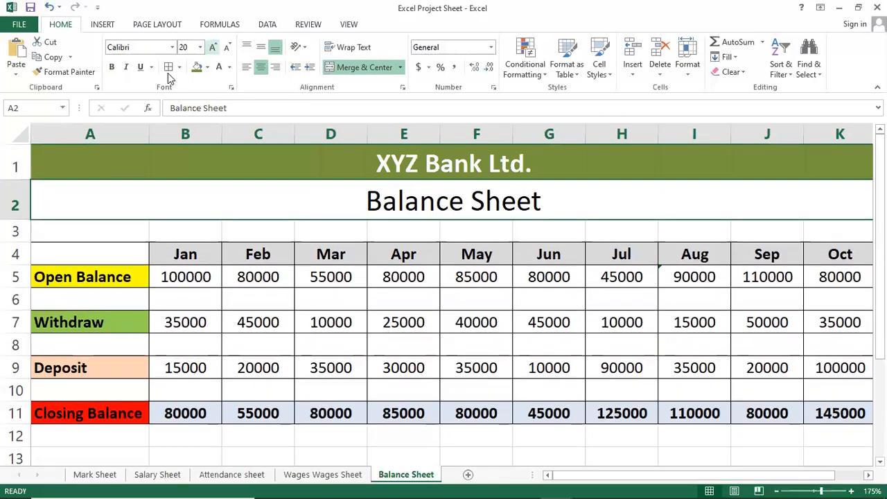
Step: Make the Balance Sheet heading in row 2 bold and give it a very light grey fill
left_click(112, 67)
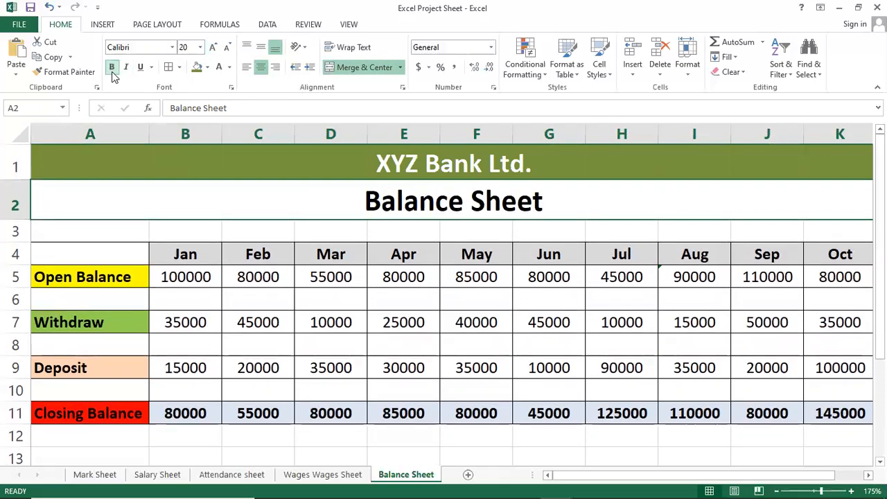
left_click(206, 67)
left_click(196, 108)
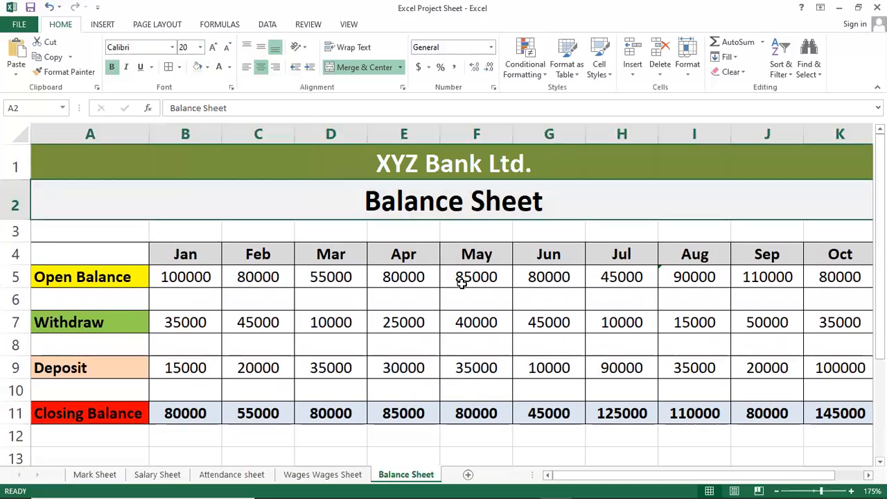
left_click(462, 278)
left_click(423, 354)
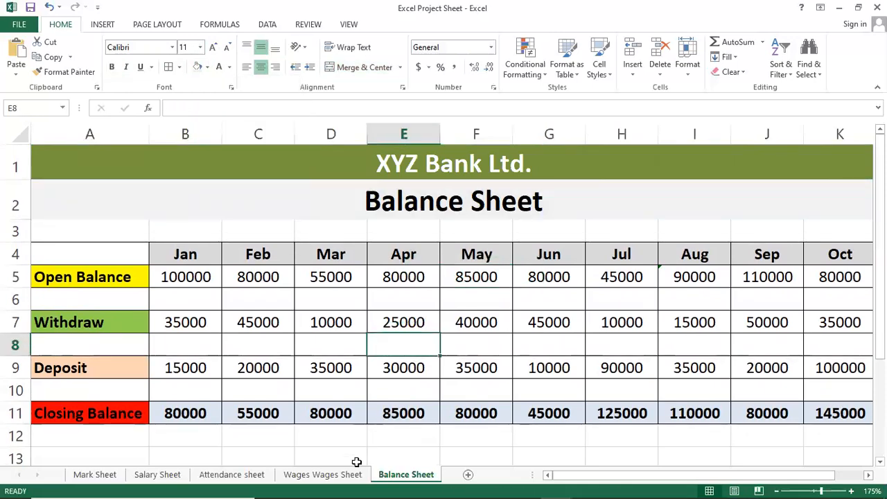
left_click(379, 301)
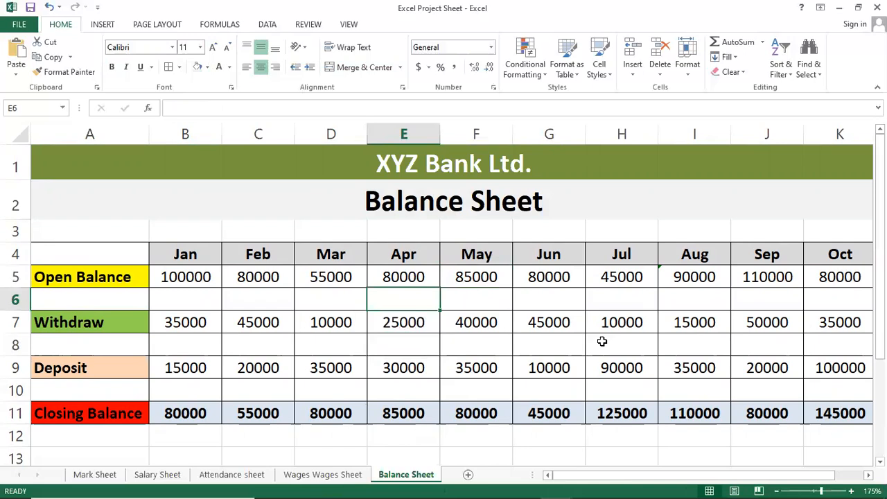
left_click(615, 282)
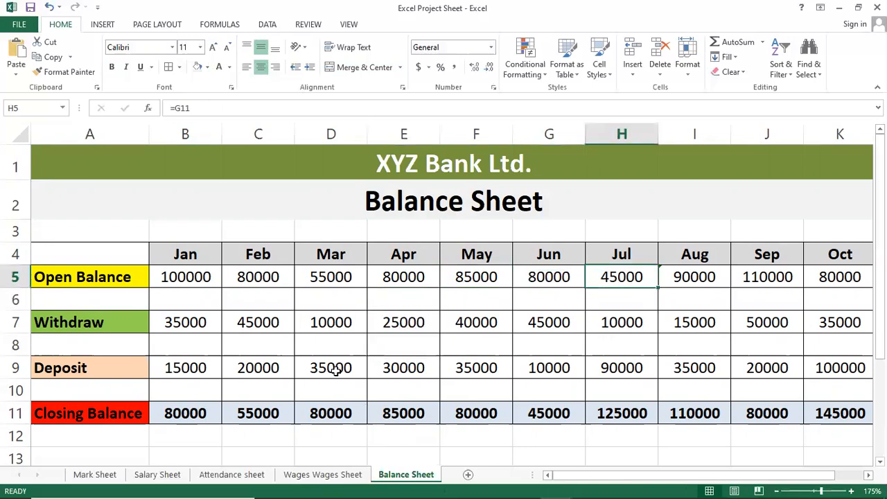
left_click(326, 478)
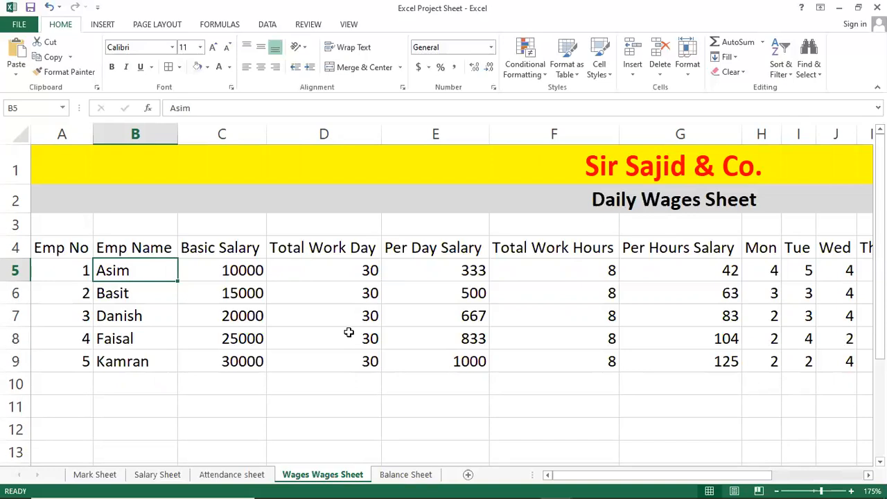
left_click(639, 342)
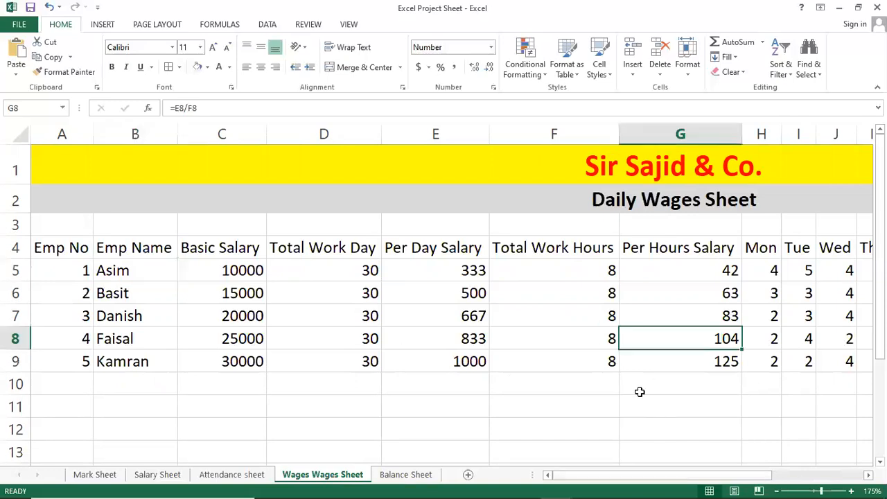
left_click(414, 437)
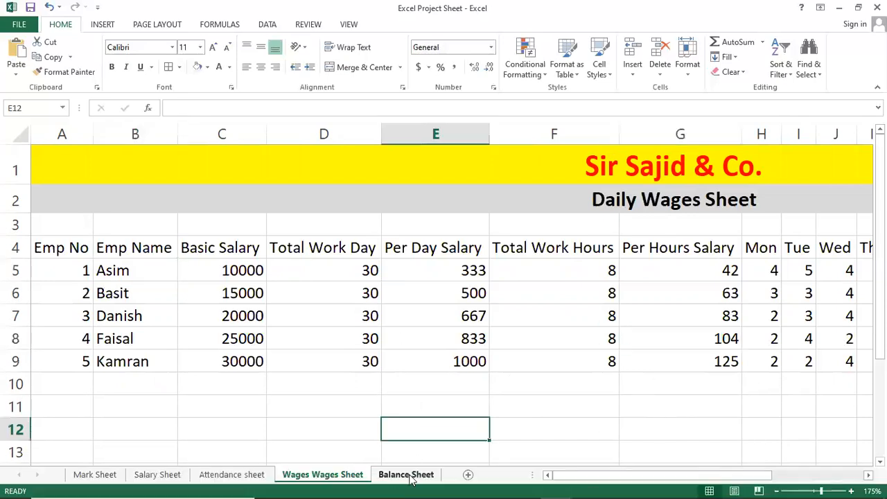
Step: Review the January withdrawal, deposit and closing balance formula on the Balance Sheet, and the linked February opening balance in C5
left_click(407, 474)
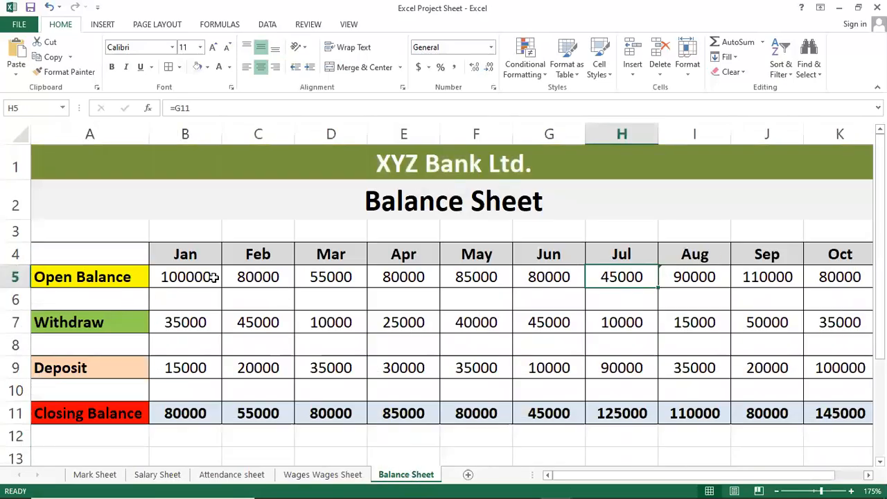
left_click(184, 323)
left_click(182, 367)
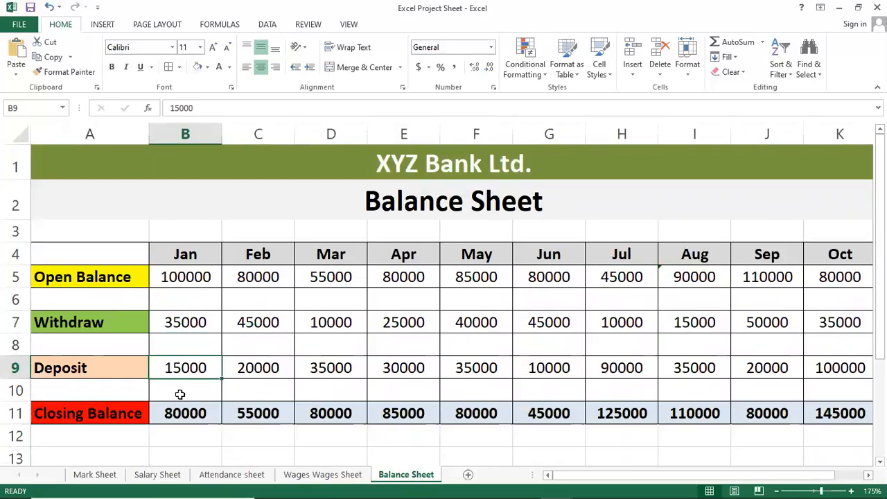
left_click(171, 413)
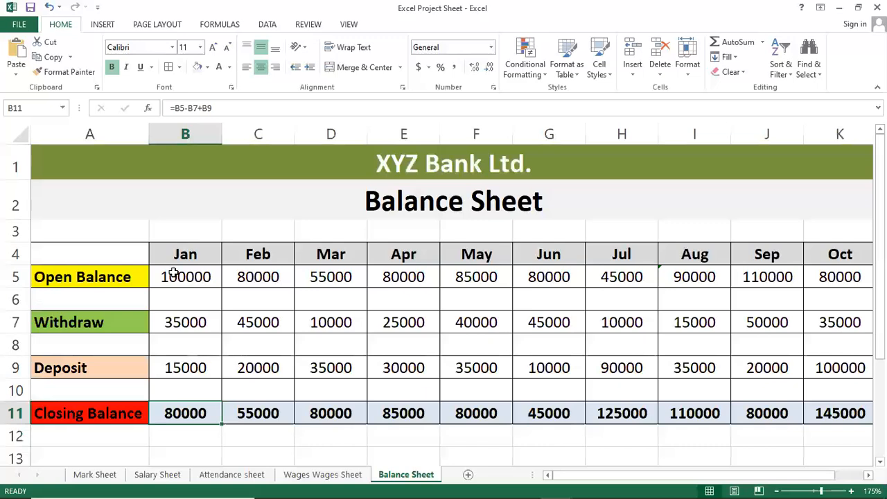
left_click(255, 277)
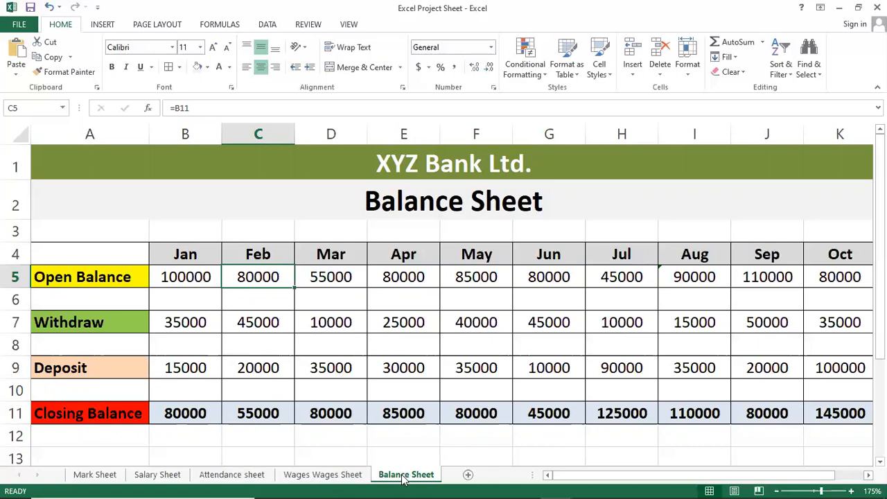
left_click(325, 477)
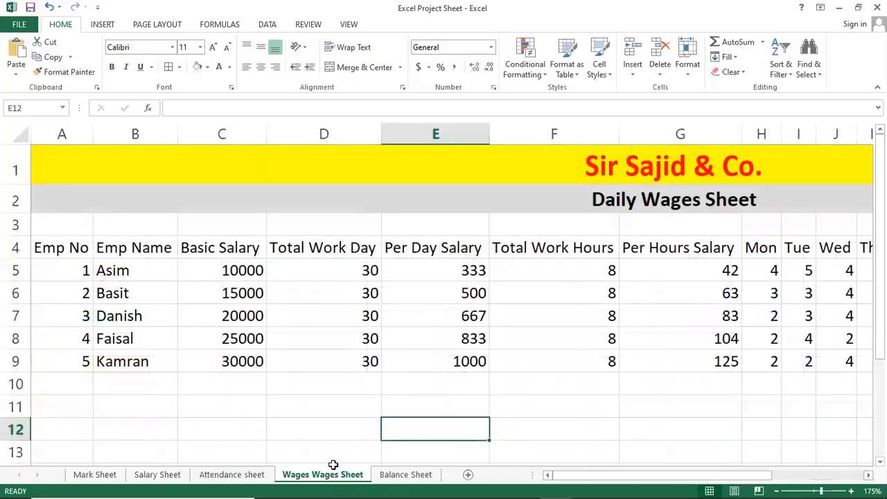
left_click(385, 477)
left_click(345, 477)
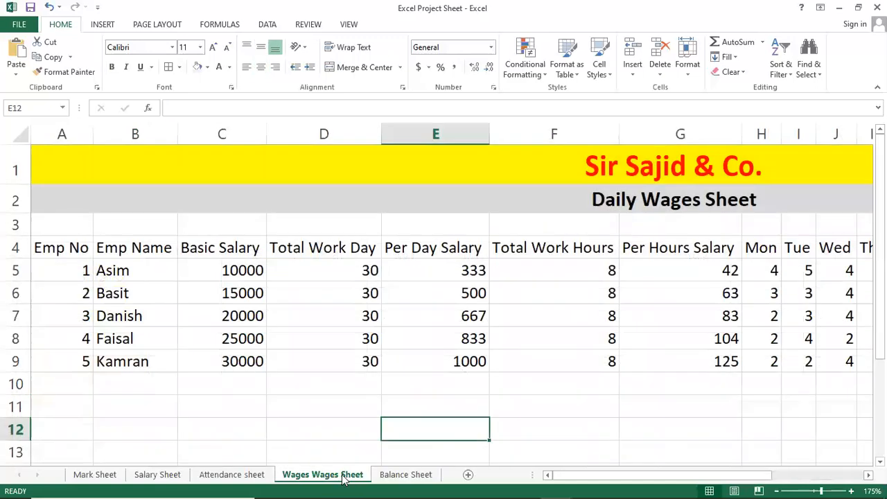
Step: Switch to the Daily Wajes Sheet file in Notepad and review the class topics Daily Wages Sheet and Balance Sheet
mouse_move(364, 496)
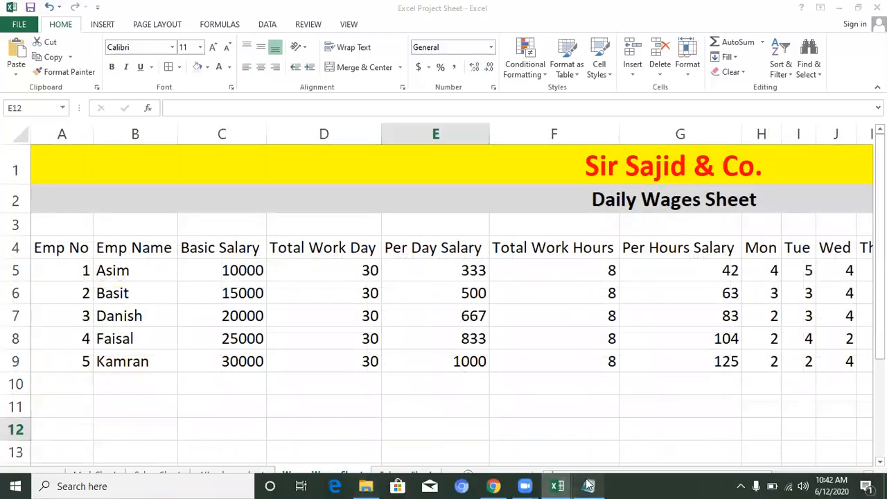
left_click(588, 486)
left_click(245, 265)
left_click_drag(95, 79, 315, 147)
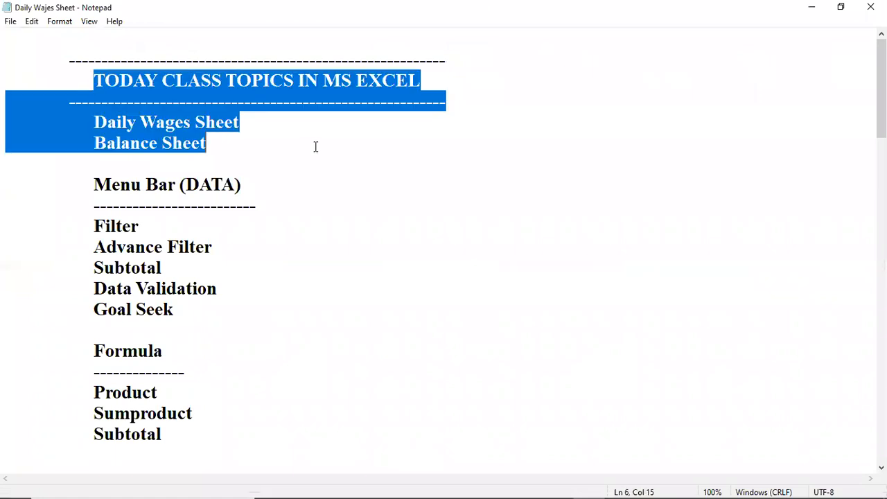
left_click(330, 193)
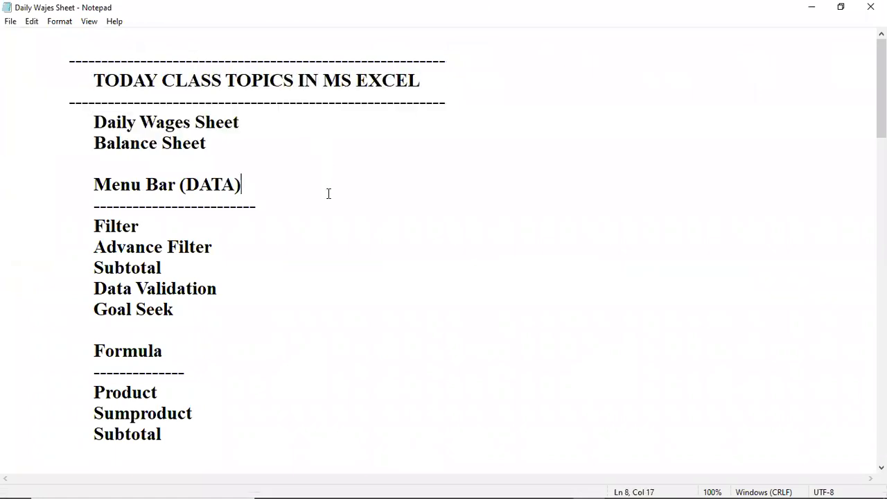
Step: Go through the topics under Menu Bar (DATA): Filter, Advance Filter, Subtotal, Data Validation and Goal Seek
left_click_drag(95, 187, 244, 177)
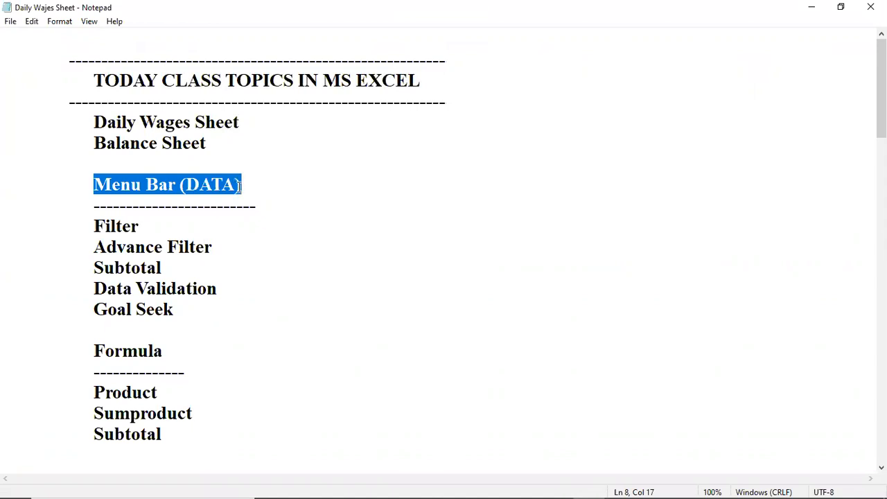
left_click(239, 184)
left_click_drag(177, 184, 244, 180)
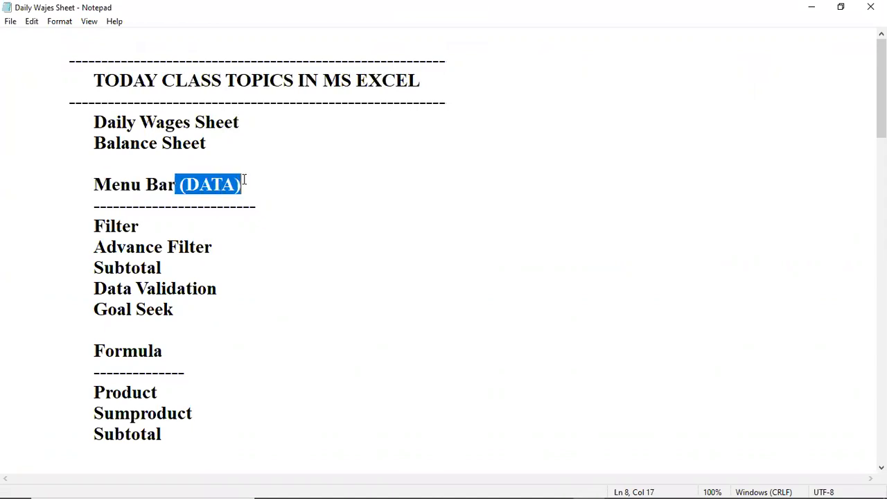
left_click(158, 225)
left_click_drag(93, 226, 142, 221)
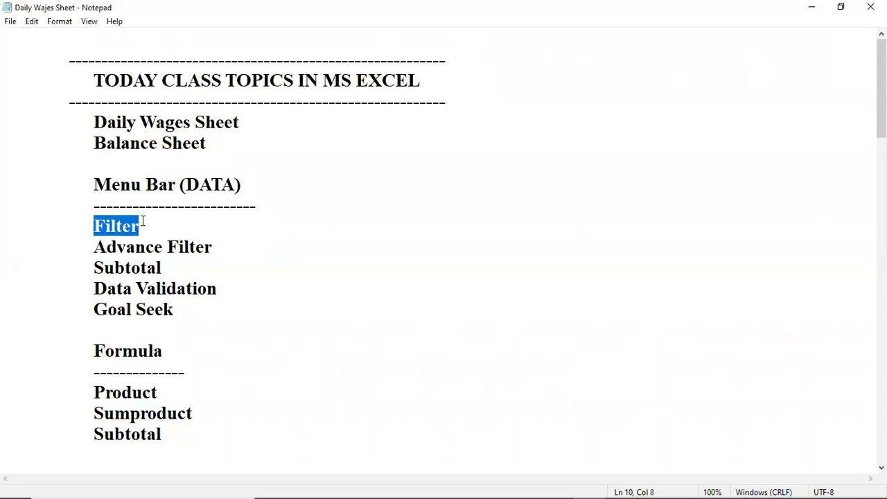
left_click(127, 247)
left_click_drag(94, 247, 214, 243)
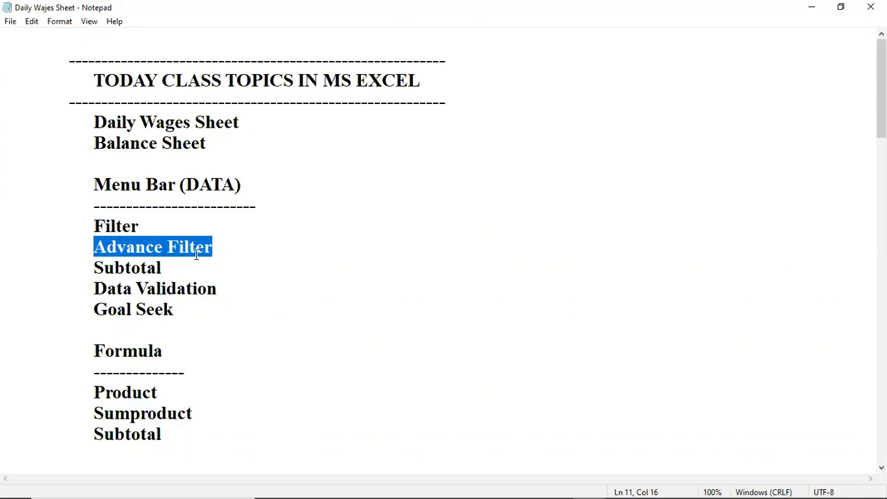
left_click(147, 267)
left_click_drag(87, 268, 180, 266)
left_click_drag(96, 288, 218, 289)
left_click_drag(96, 309, 204, 309)
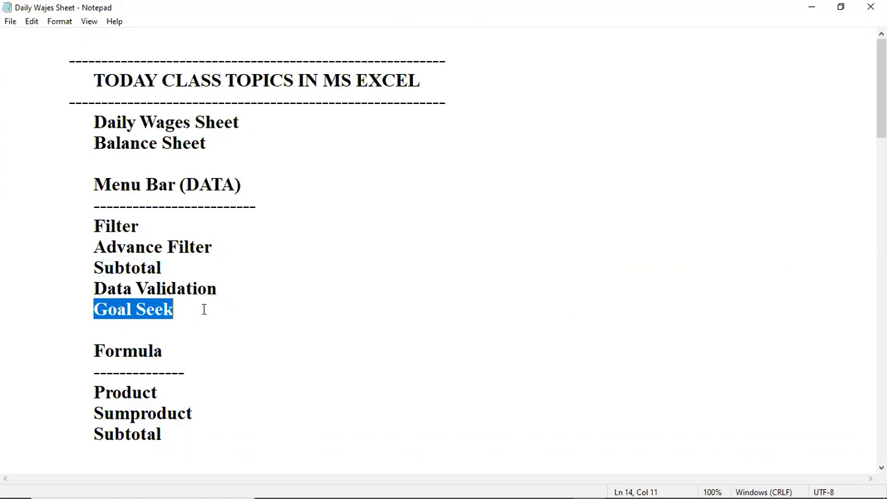
left_click(140, 219)
Step: Switch back to the Excel Project Sheet workbook in Excel and select cell B7 on the Wages Wages Sheet
mouse_move(450, 485)
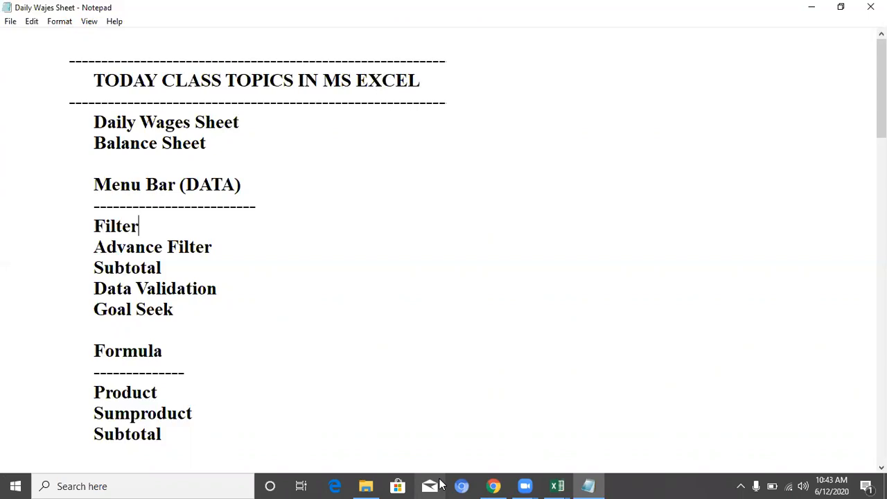
left_click(565, 485)
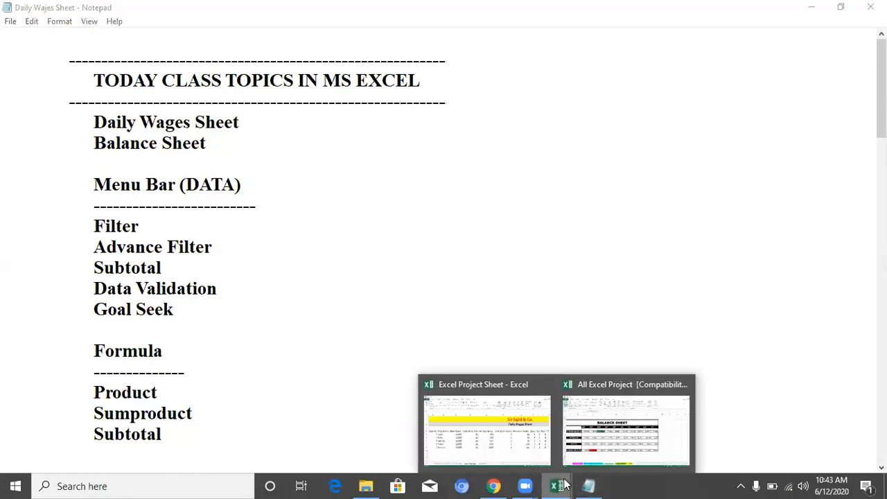
left_click(531, 447)
left_click(116, 317)
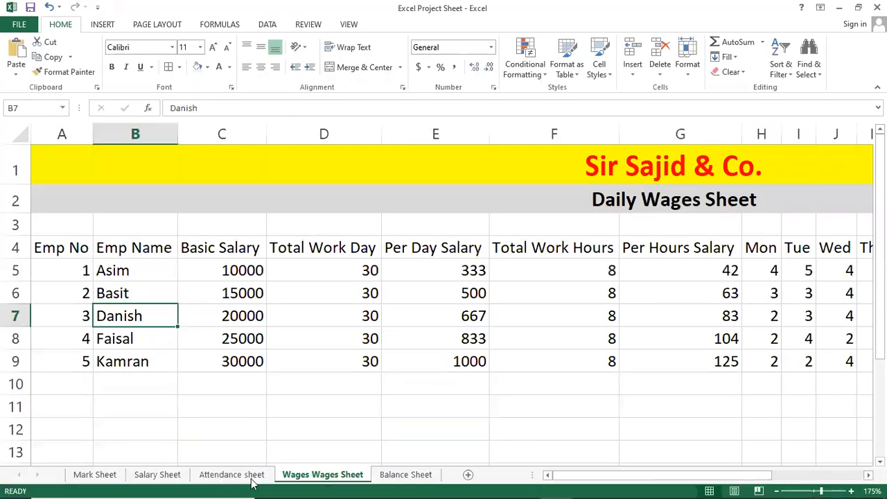
Step: Open the Mark Sheet and look over its student names, subject marks and the grade formula
left_click(95, 475)
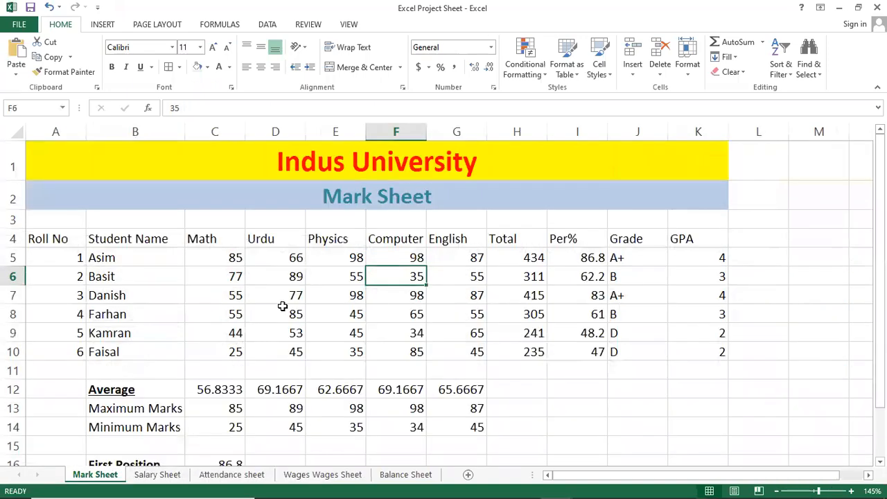
left_click(301, 275)
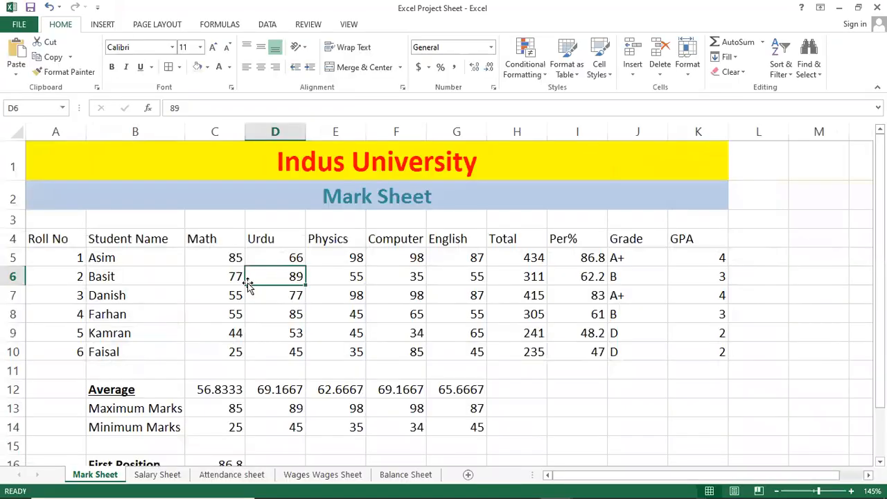
left_click(148, 312)
left_click(123, 258)
left_click(121, 241)
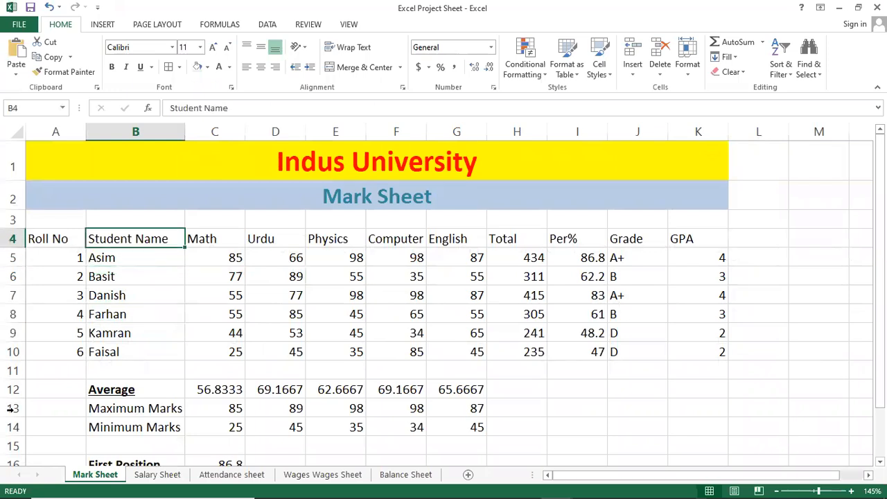
left_click(649, 281)
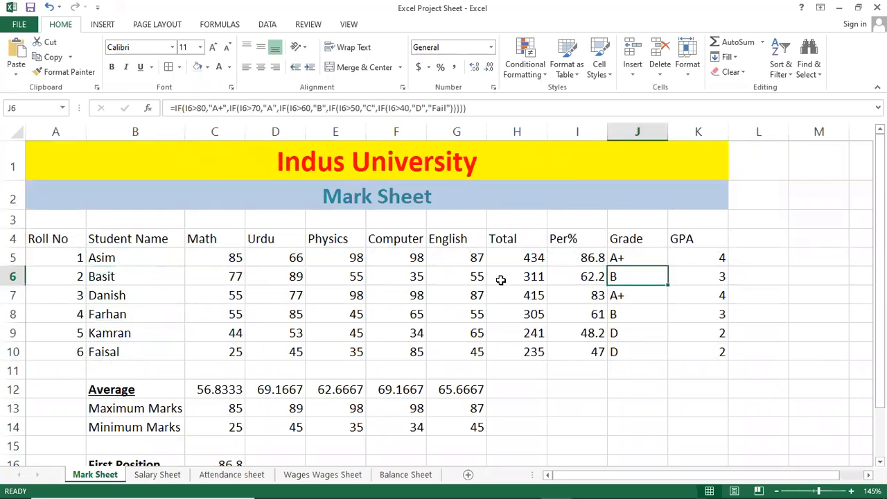
left_click(471, 274)
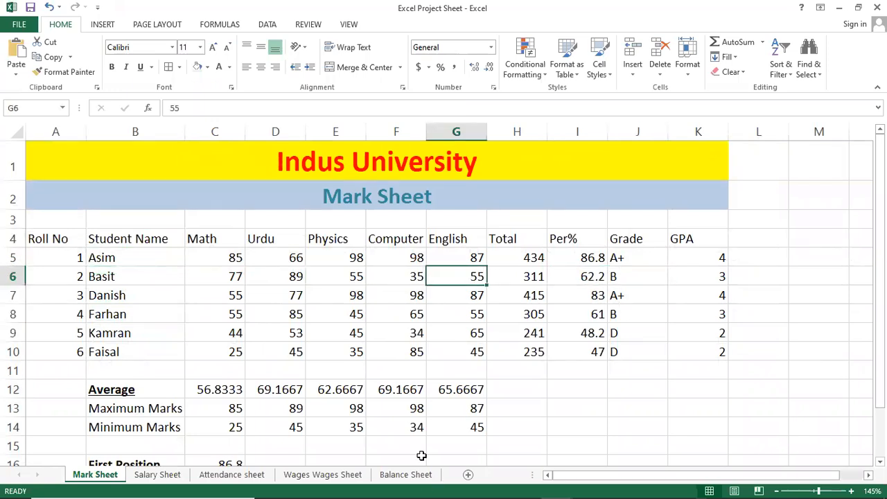
Step: Look through the Salary, Attendance, Wages and Balance sheets and return to the Mark Sheet
left_click(172, 477)
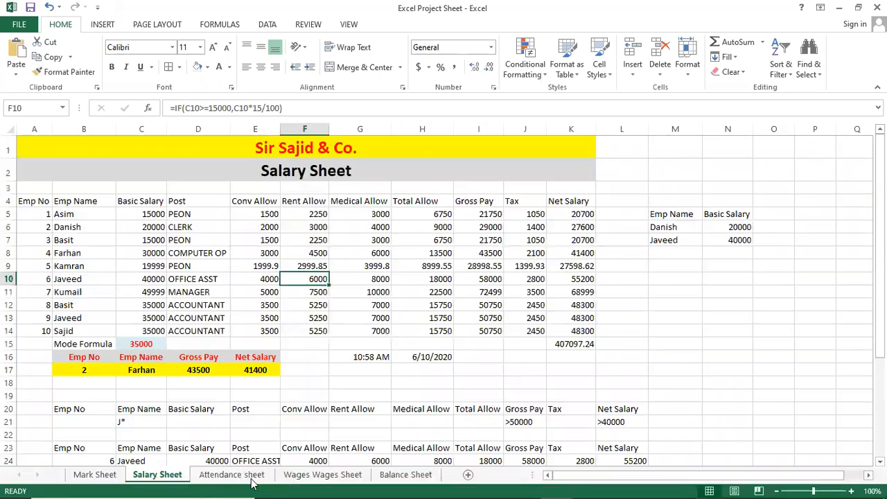
left_click(234, 477)
left_click(319, 476)
left_click(393, 476)
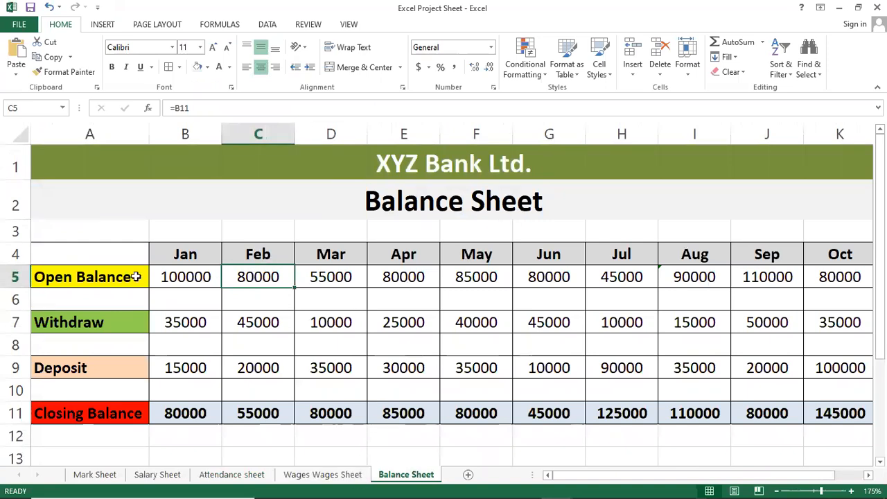
left_click(333, 476)
left_click(254, 477)
left_click(149, 477)
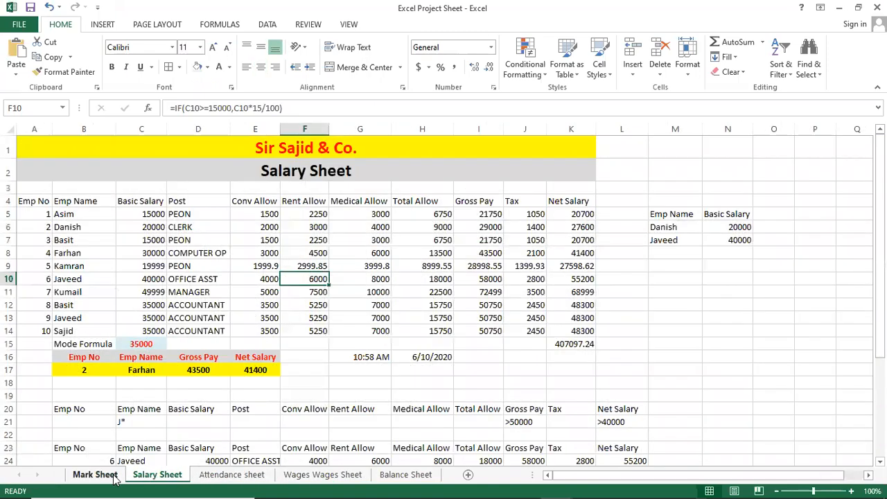
left_click(115, 478)
Step: Enlarge the Mark Sheet view to 160% and go through the entries in the Student Name column
left_click(177, 281)
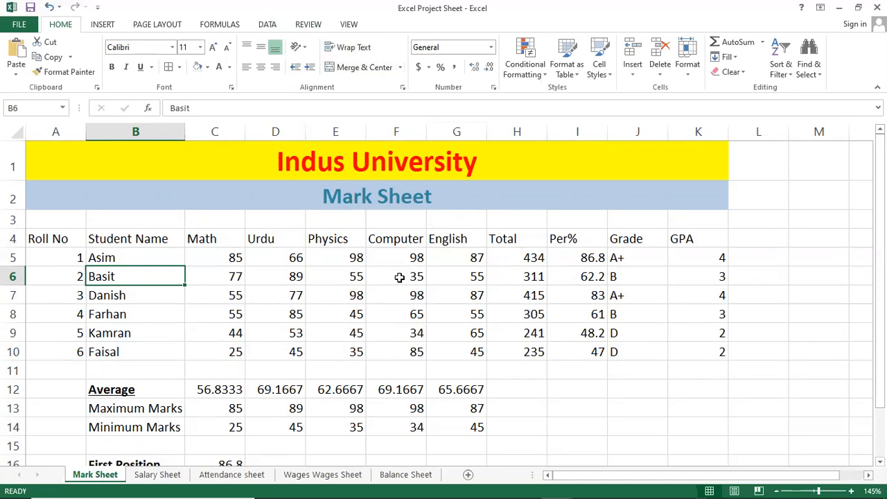
scroll(399, 276, "up", 1)
scroll(400, 277, "up", 1)
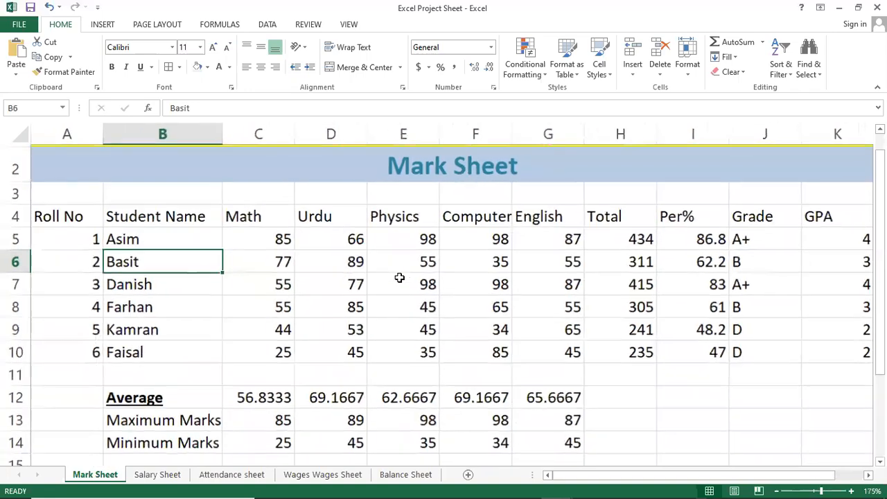
scroll(399, 277, "down", 1)
scroll(390, 270, "up", 1)
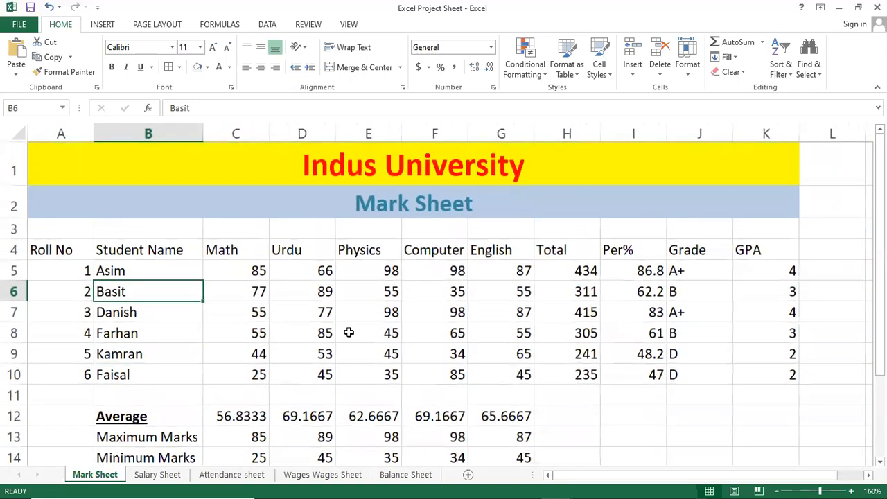
left_click(179, 265)
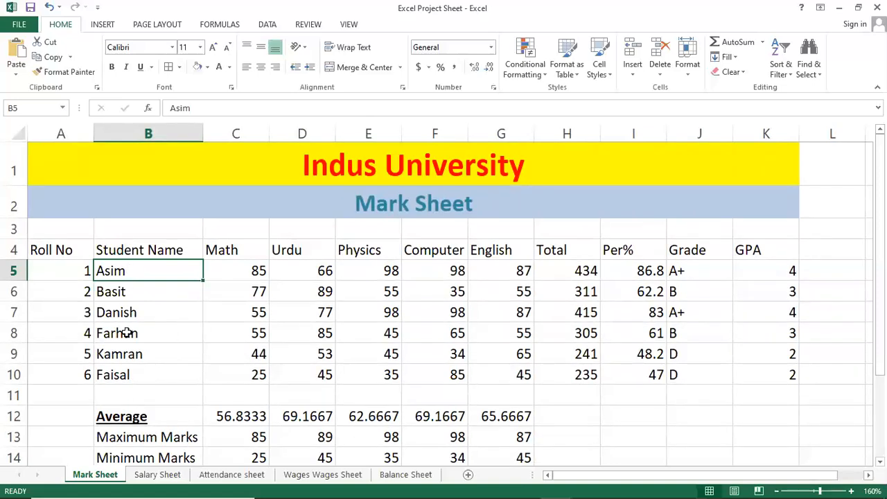
left_click(168, 315)
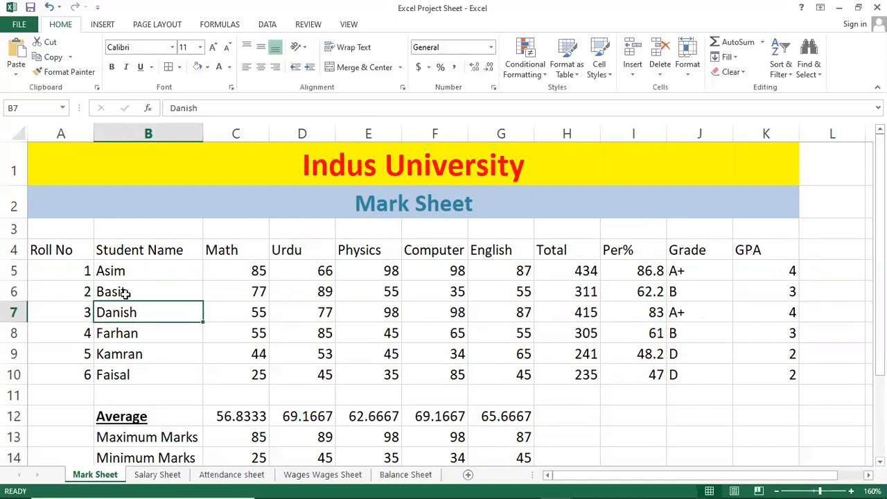
left_click(125, 294)
left_click(144, 274)
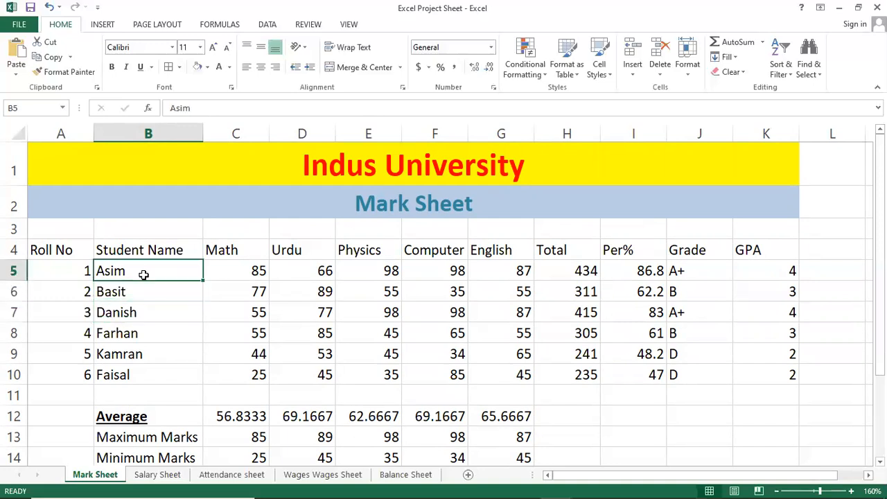
left_click(178, 308)
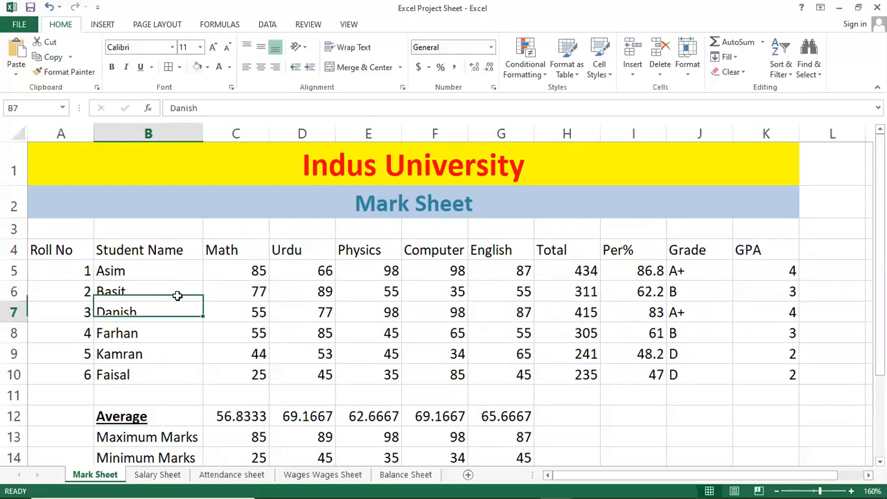
left_click(177, 289)
Step: Turn on Filter for the Mark Sheet table, starting from the Student Name heading in B4
left_click(187, 251)
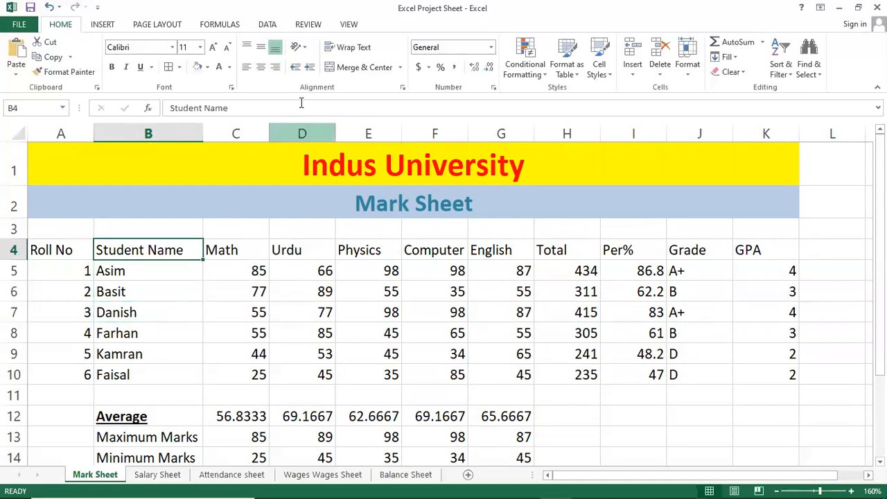
left_click(278, 26)
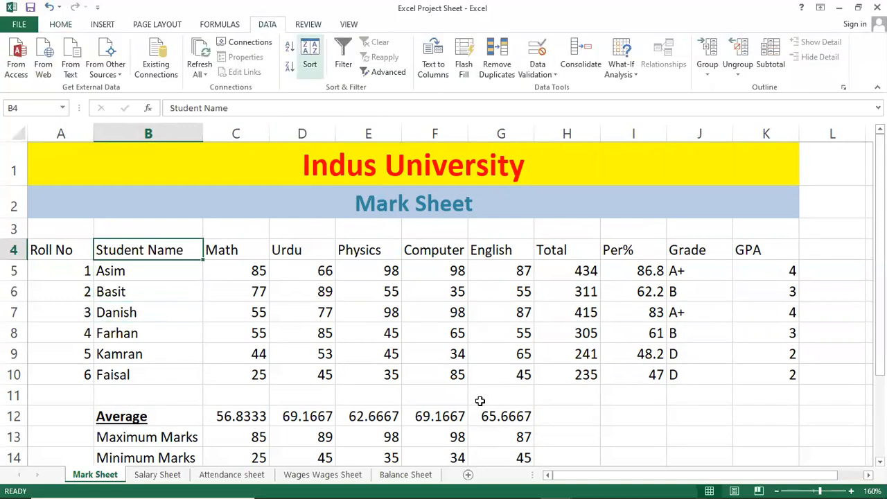
left_click(344, 70)
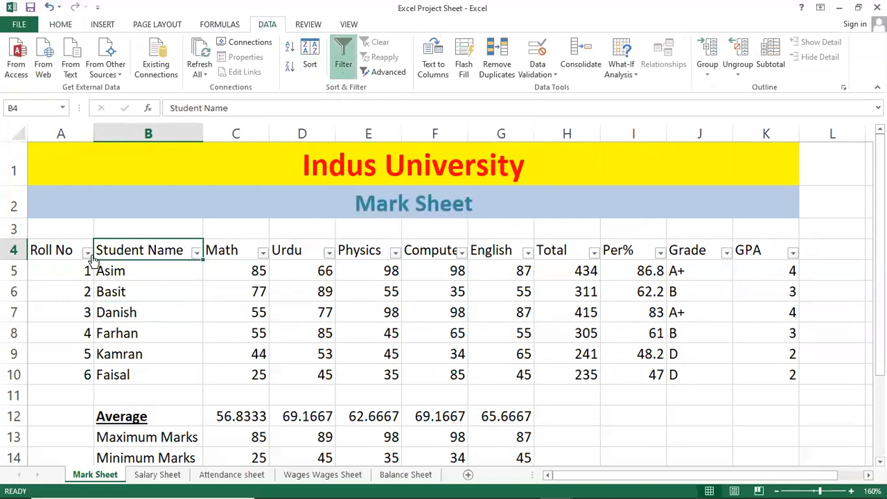
Step: Filter the Student Name column to show only the student with Roll No 3
left_click(221, 249)
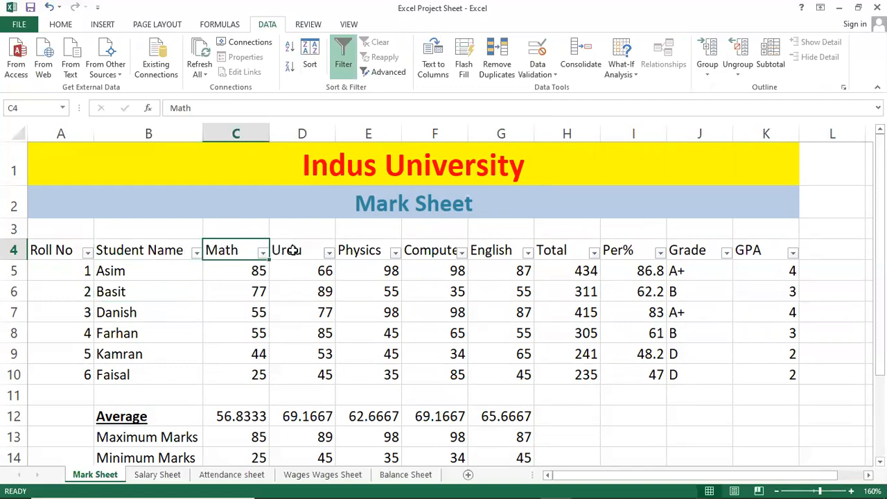
left_click(151, 270)
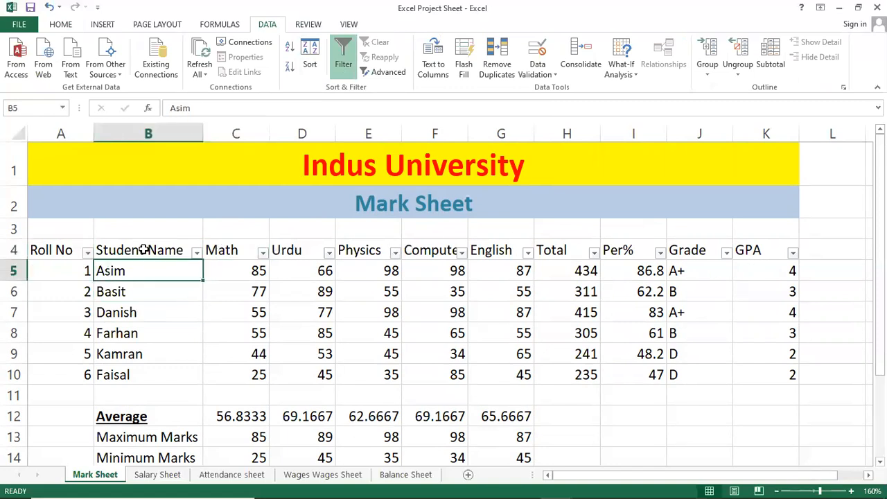
left_click(197, 253)
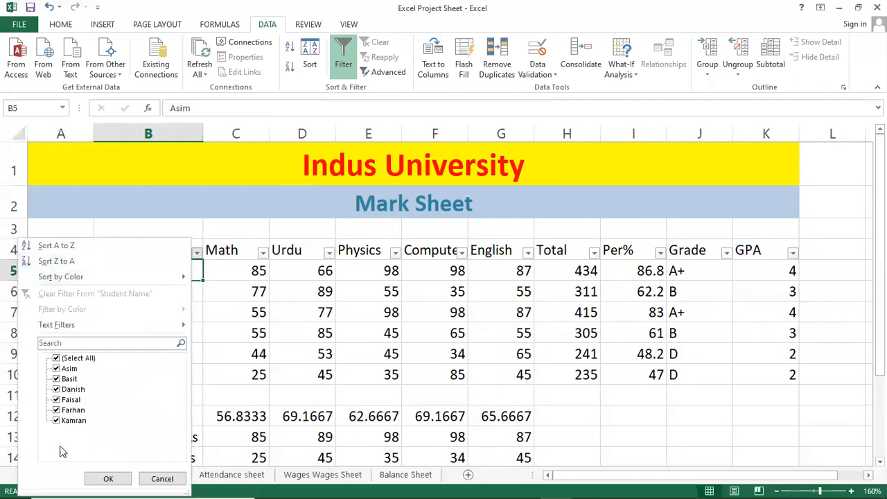
left_click(56, 358)
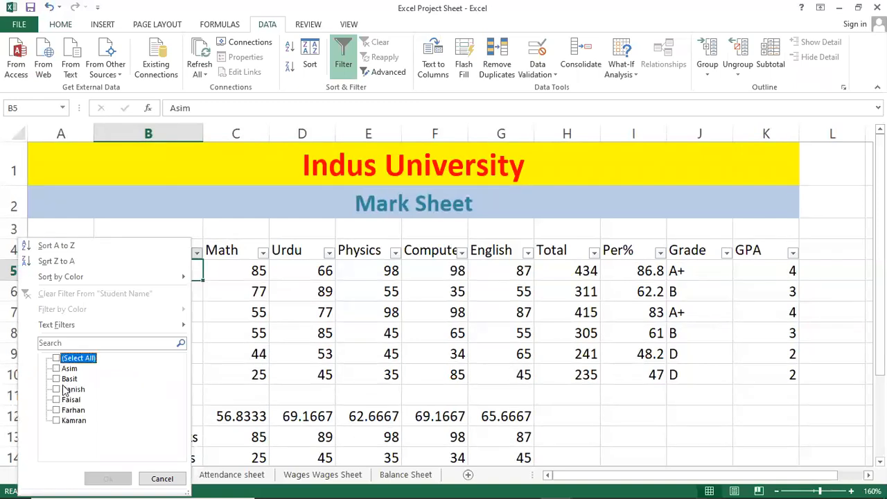
left_click(58, 389)
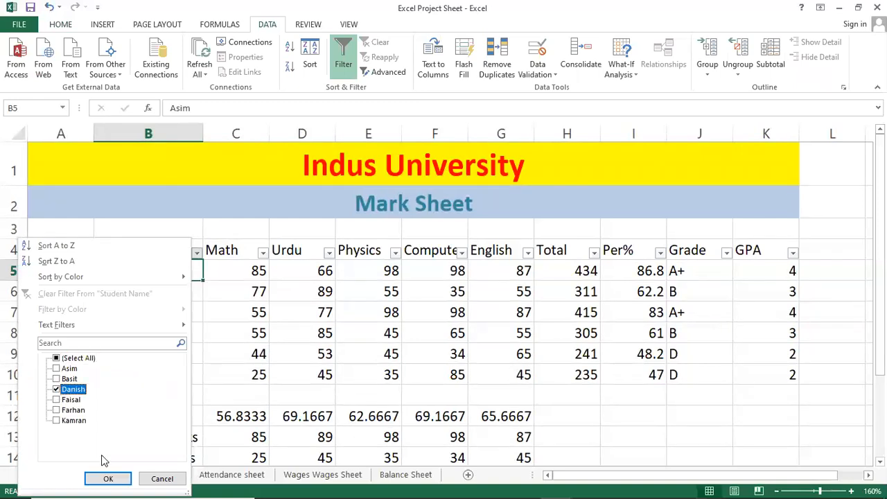
left_click(109, 477)
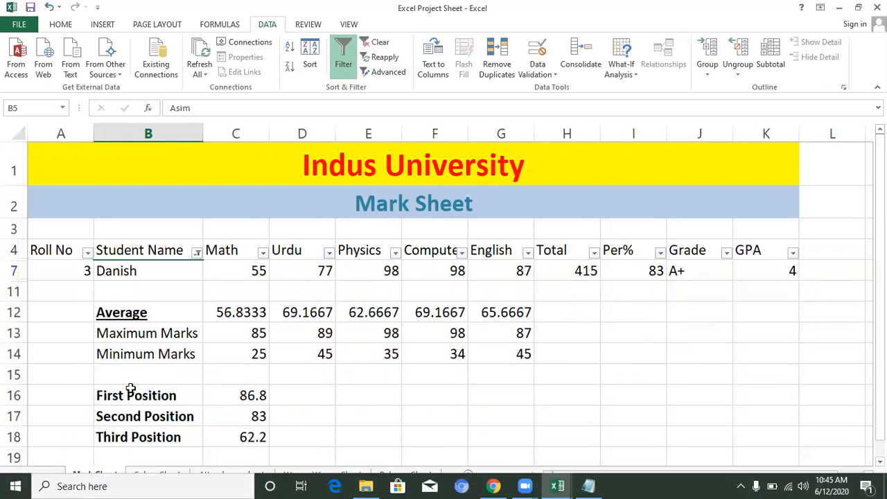
Step: Examine the filtered student's record in row 7 and the Math average formula in C12
left_click(191, 268)
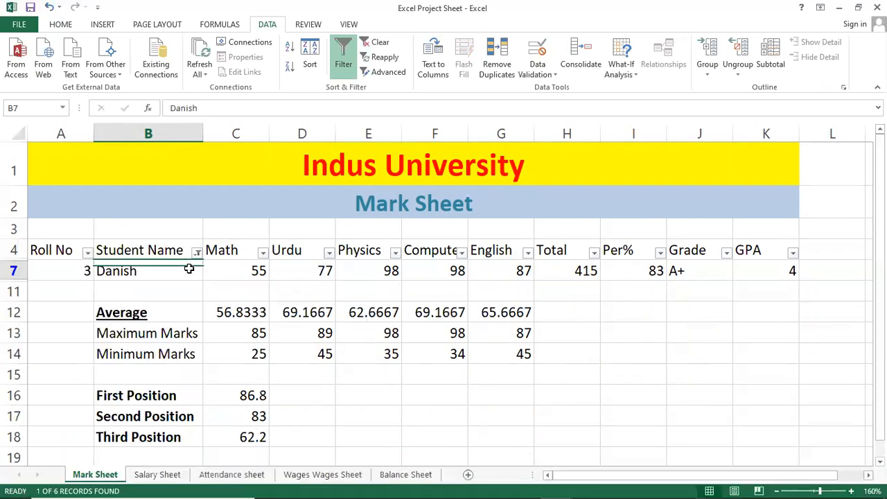
left_click(58, 265)
left_click(143, 269)
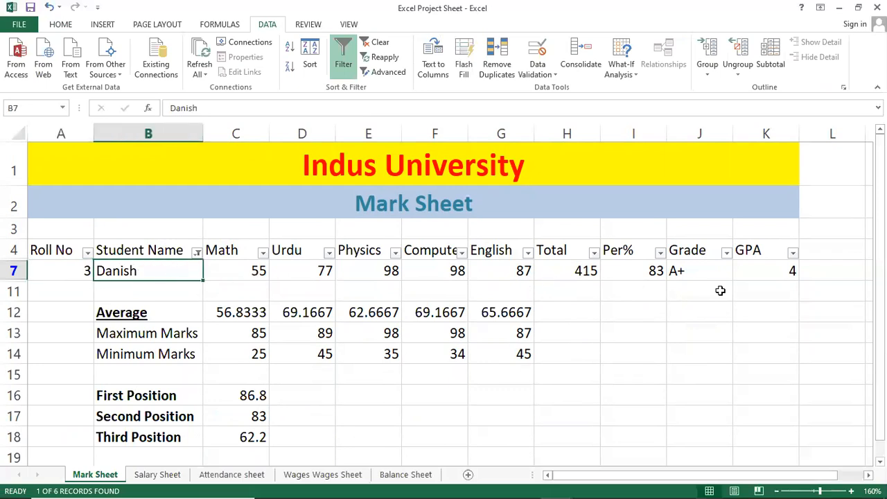
left_click(221, 313)
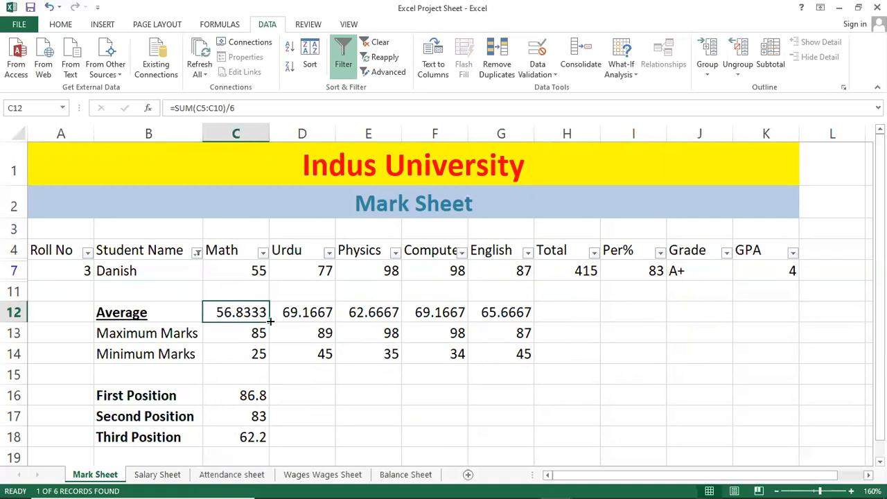
Step: Change the Student Name filter to show only the student with Roll No 4
left_click(197, 253)
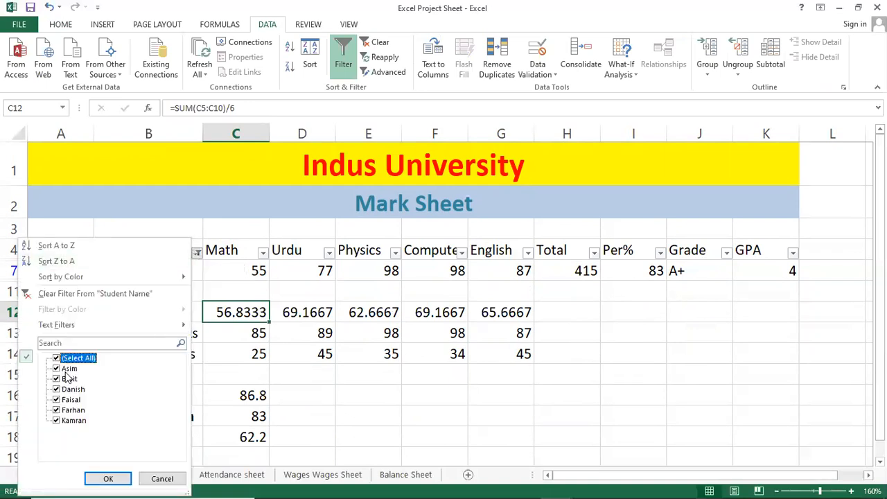
left_click(57, 411)
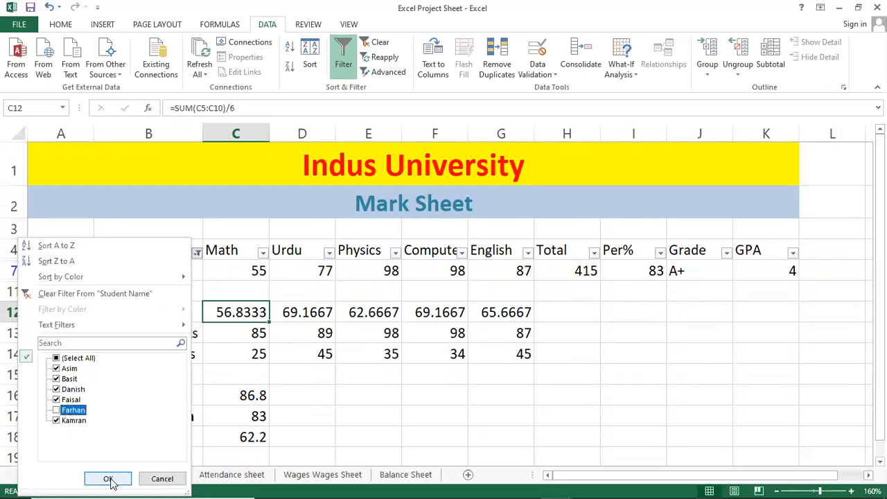
left_click(88, 359)
left_click(62, 359)
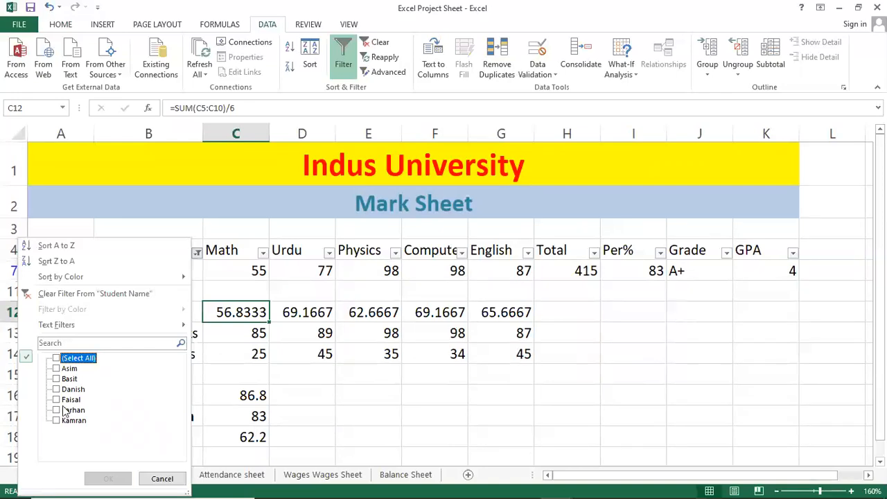
left_click(58, 412)
left_click(104, 478)
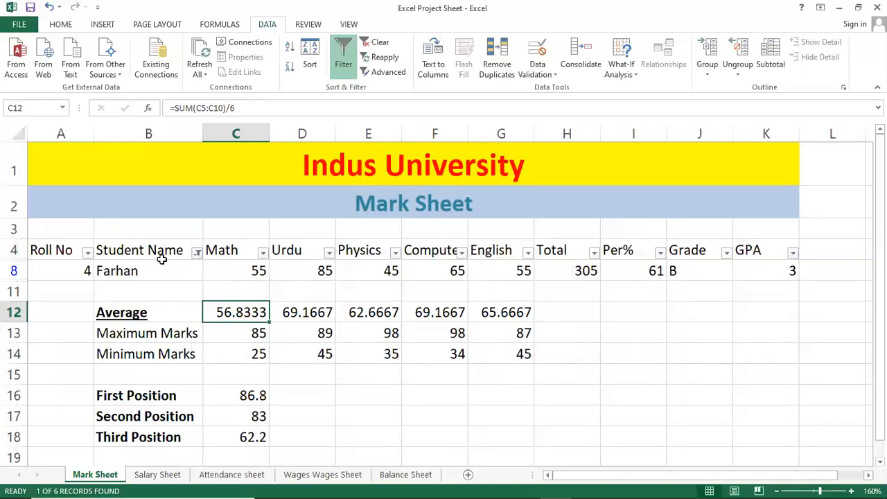
Step: Switch the Student Name filter back to only the student with Roll No 3 and select the Math mark in C7
left_click(198, 254)
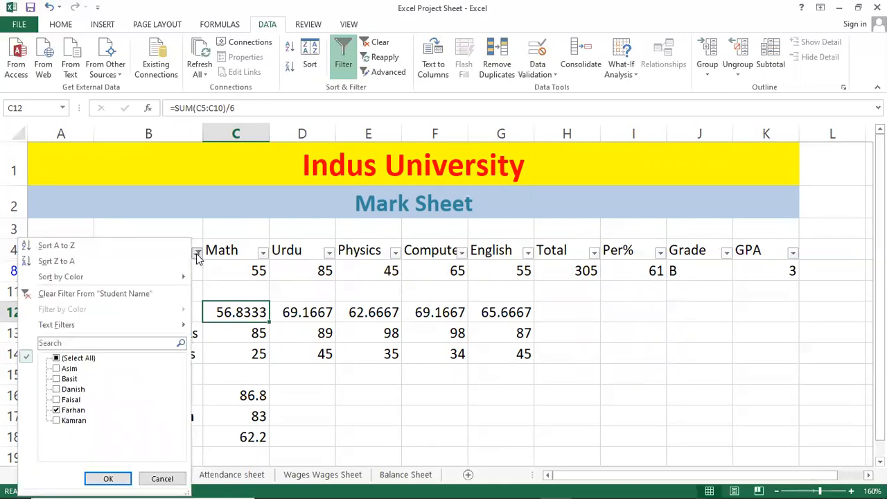
left_click(76, 358)
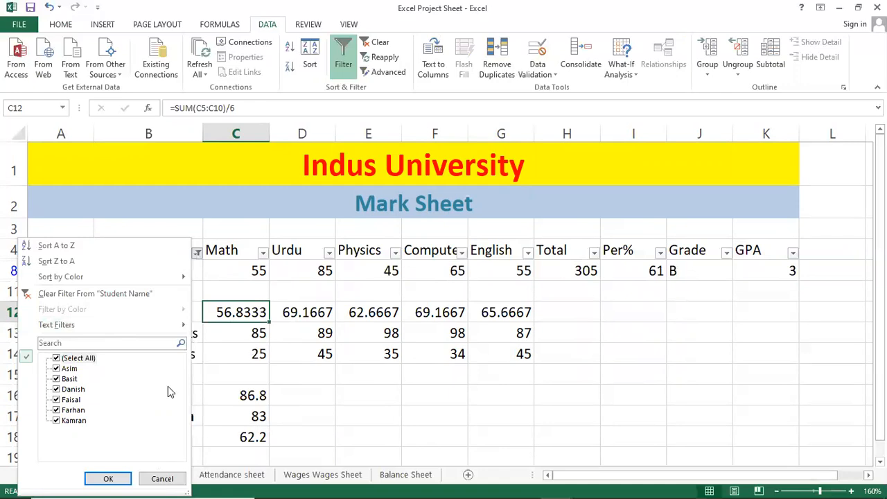
left_click(61, 358)
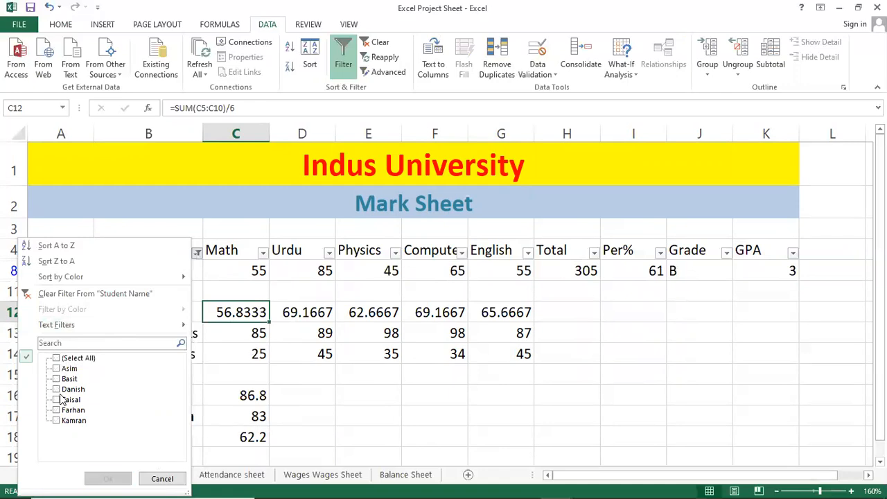
left_click(59, 389)
left_click(108, 480)
left_click(208, 290)
left_click(208, 276)
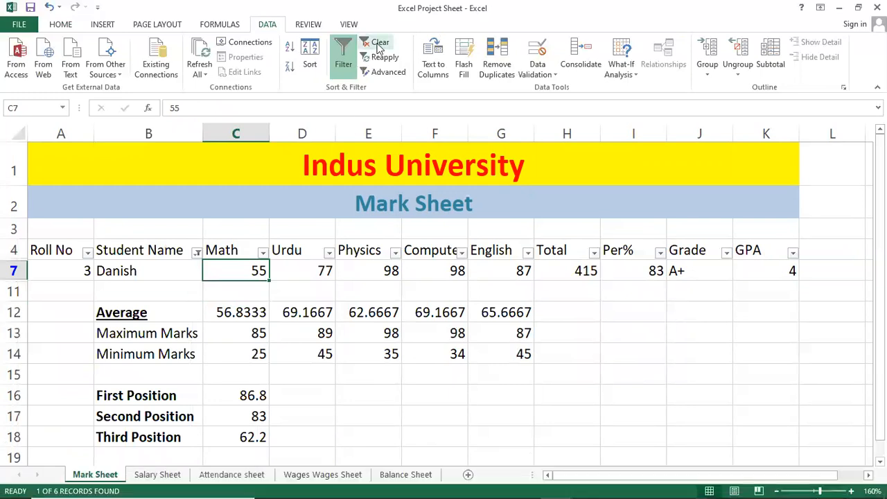
Step: Clear the Student Name filter so all student records are listed and select the name in B8
left_click(156, 273)
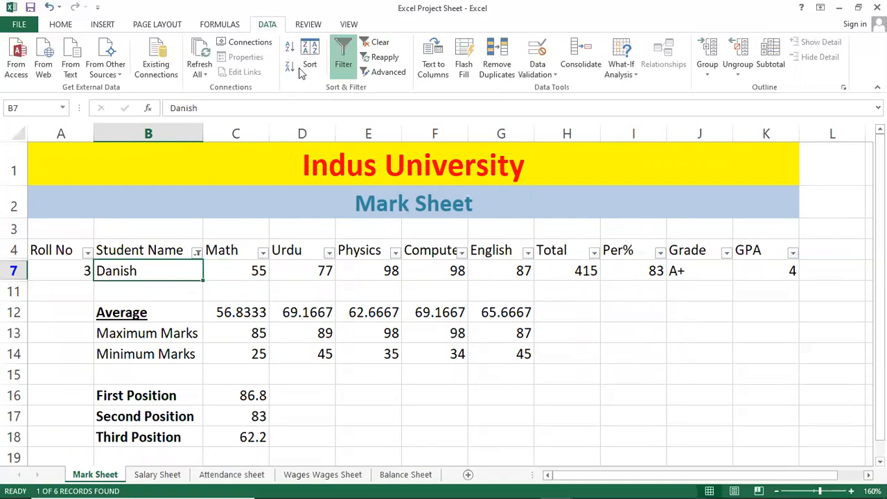
left_click(377, 42)
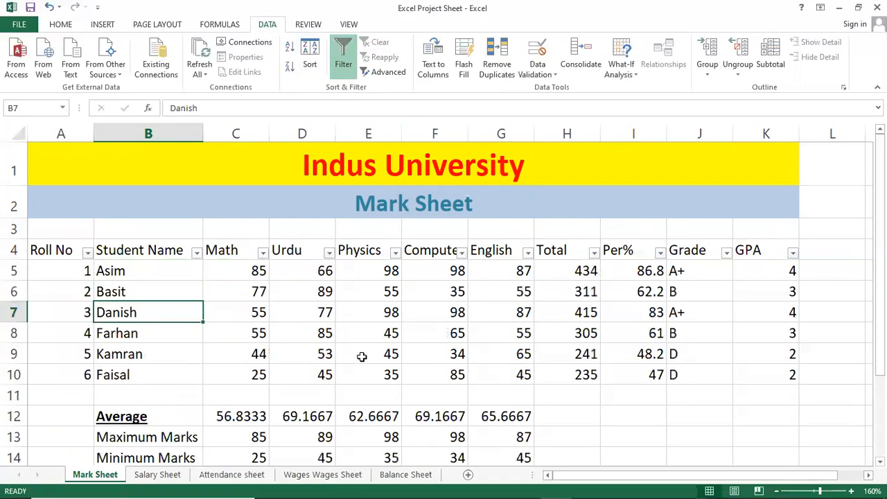
left_click(325, 336)
left_click(198, 328)
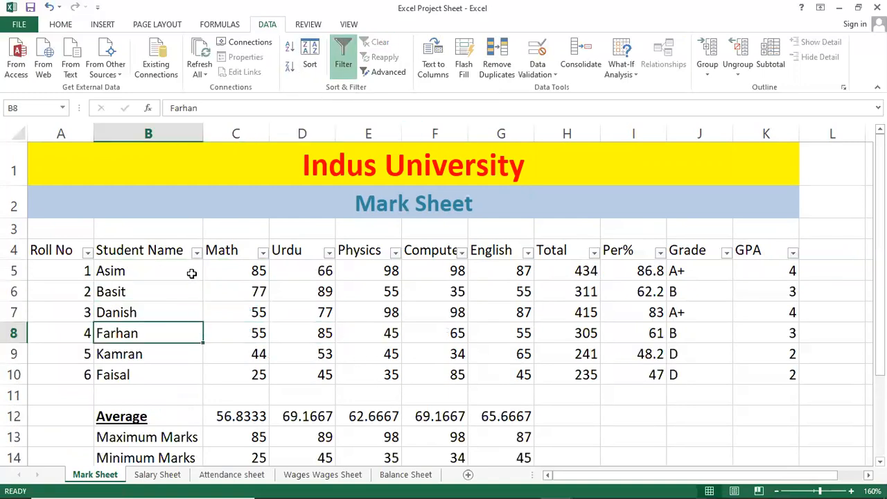
Step: Filter the Student Name column by searching for the student with Roll No 5
left_click(197, 253)
left_click(67, 344)
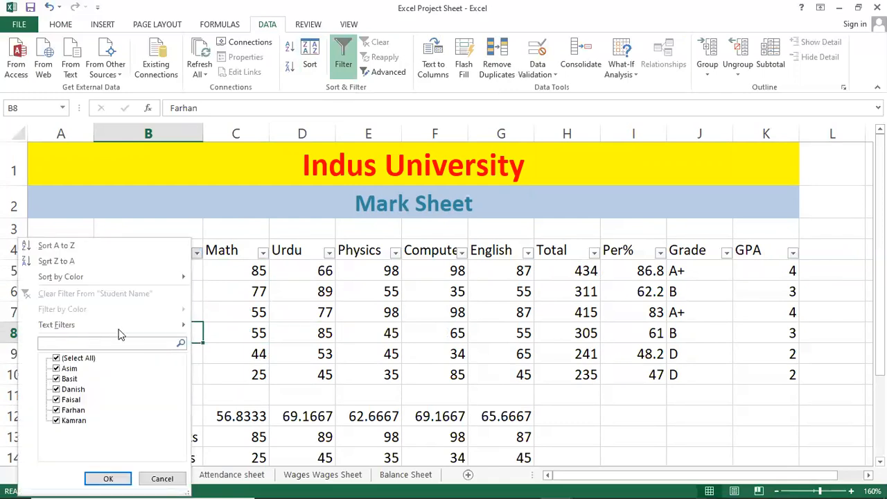
type("Kamran")
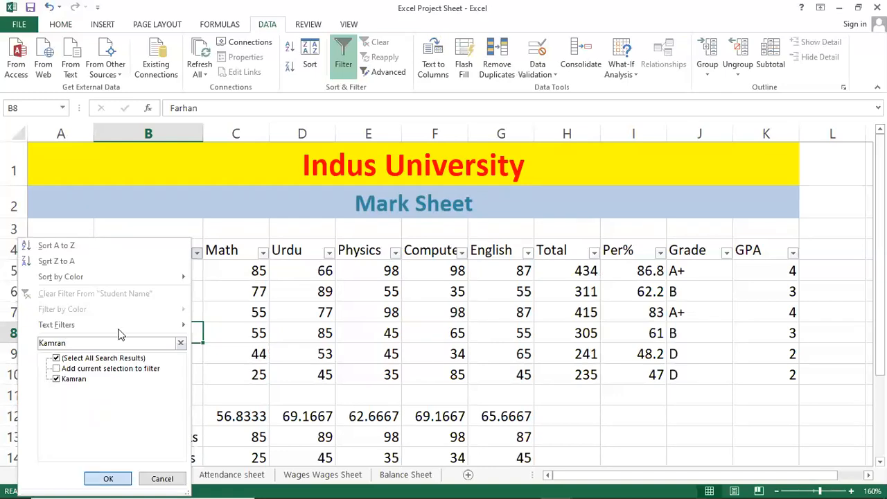
key("Return")
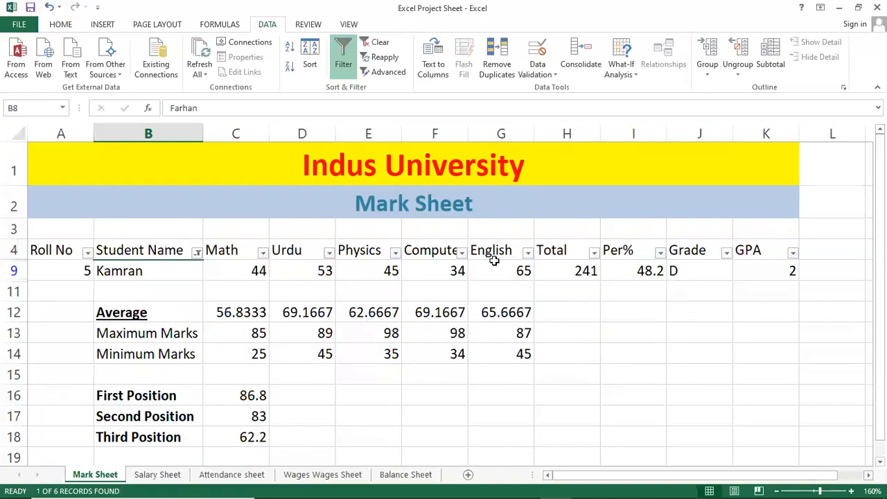
Step: Change the Student Name filter to only the student with Roll No 2 and select that record across A6:K6
left_click(197, 252)
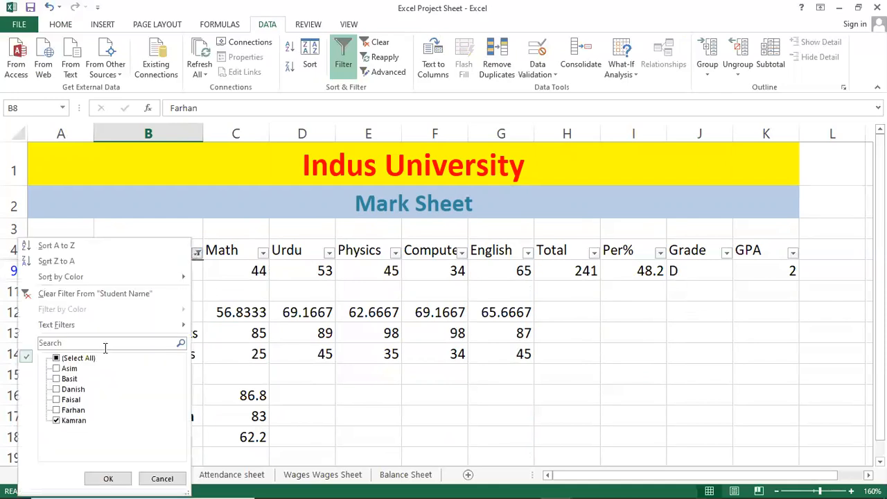
left_click(90, 342)
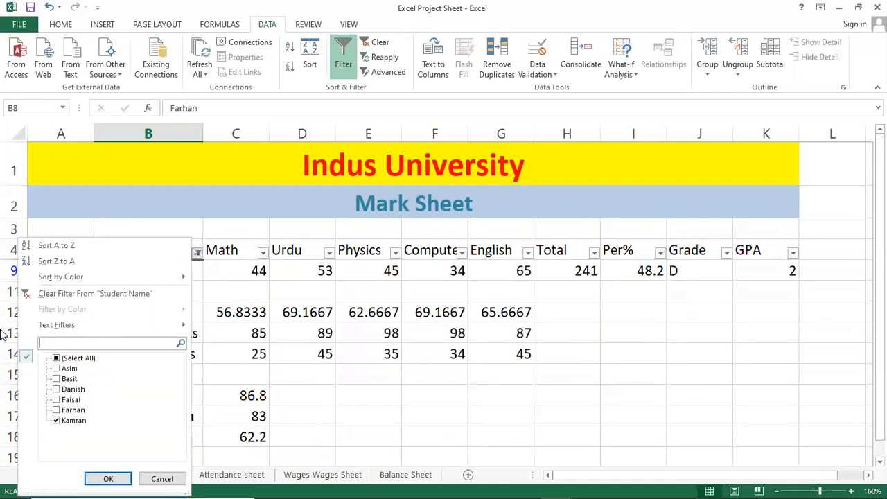
type("Basit")
key("Return")
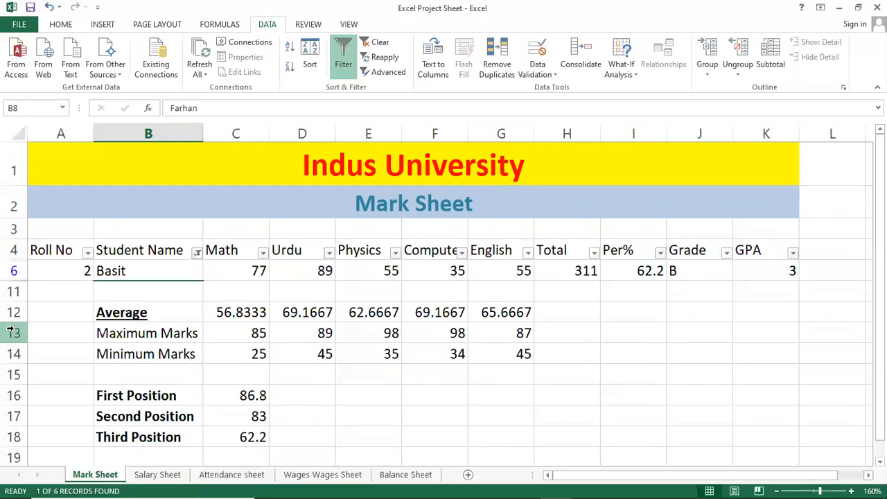
left_click_drag(76, 271, 782, 273)
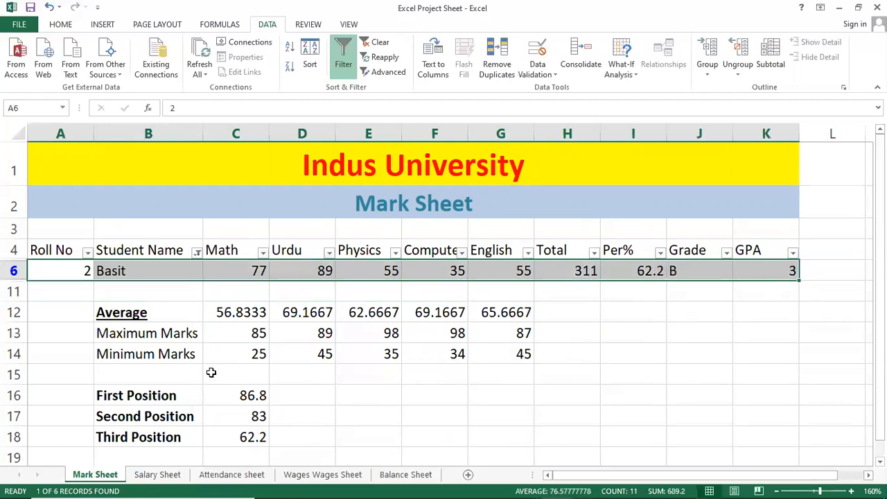
Step: Clear the Student Name filter, select the total in H6 and check the column's filter options
left_click(380, 43)
left_click(152, 294)
left_click(575, 291)
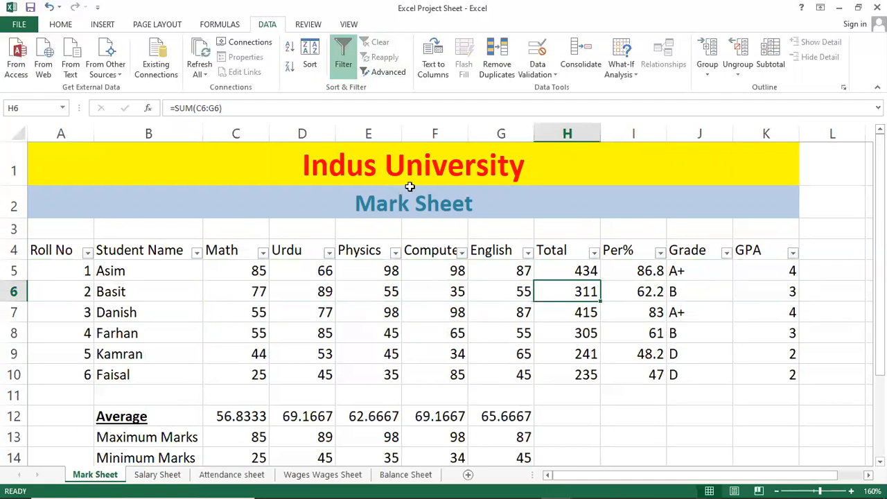
left_click(195, 254)
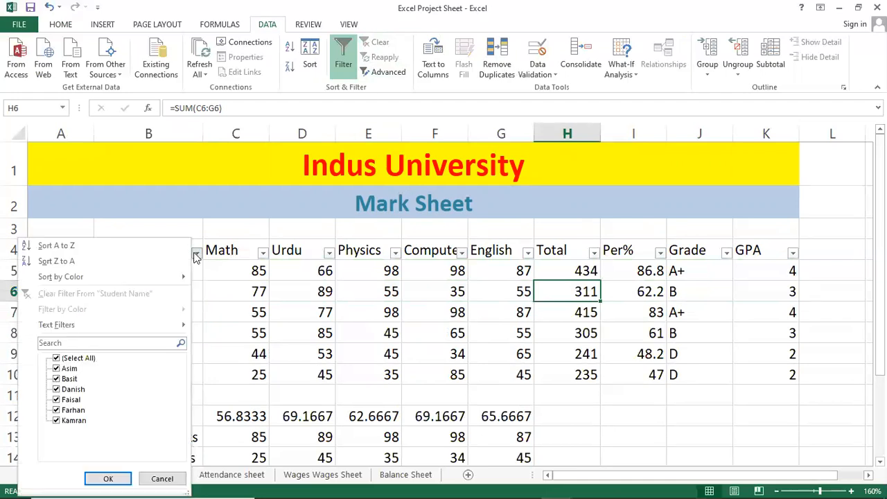
left_click(196, 254)
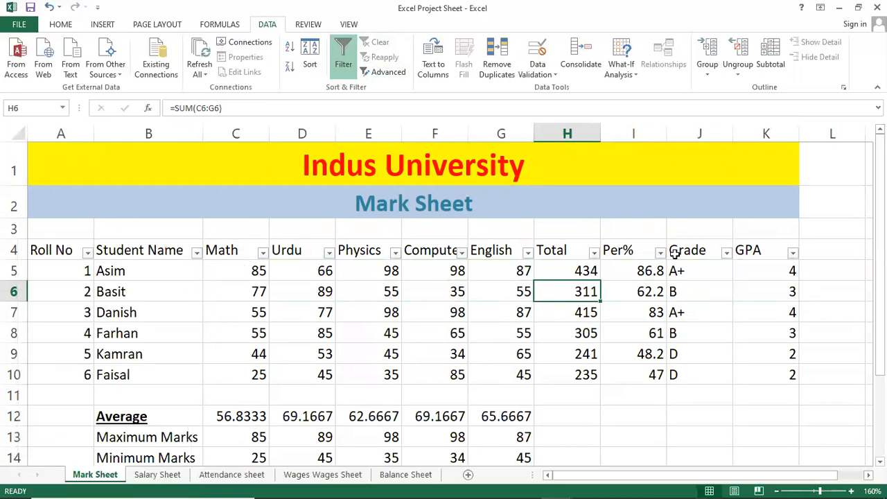
Step: Filter the Grade column to show only grade B and review the matching students' totals and percentages
left_click(726, 254)
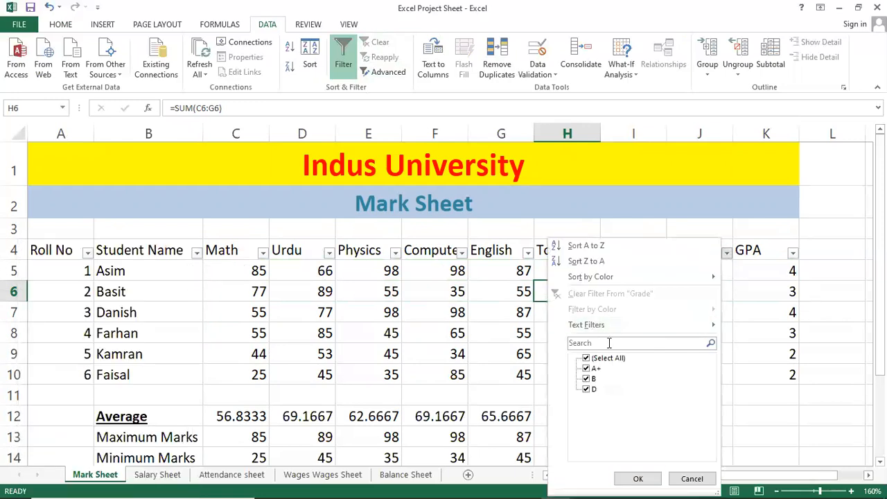
left_click(608, 358)
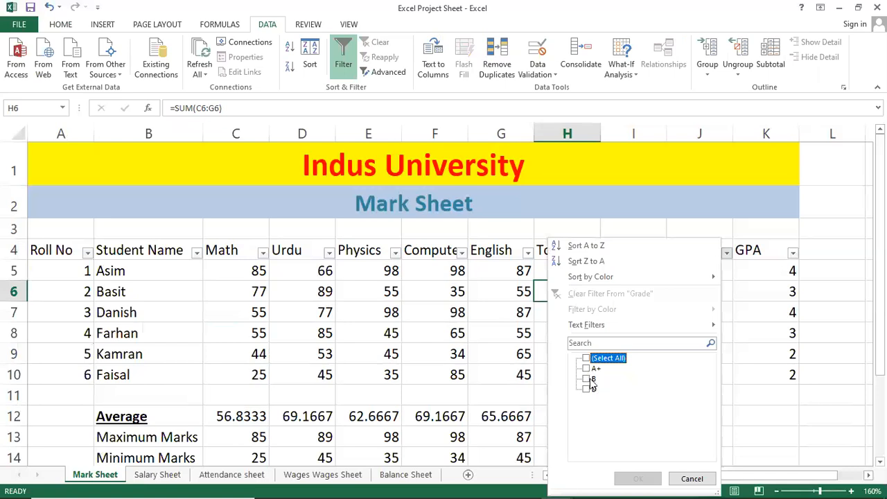
left_click(588, 379)
left_click(627, 478)
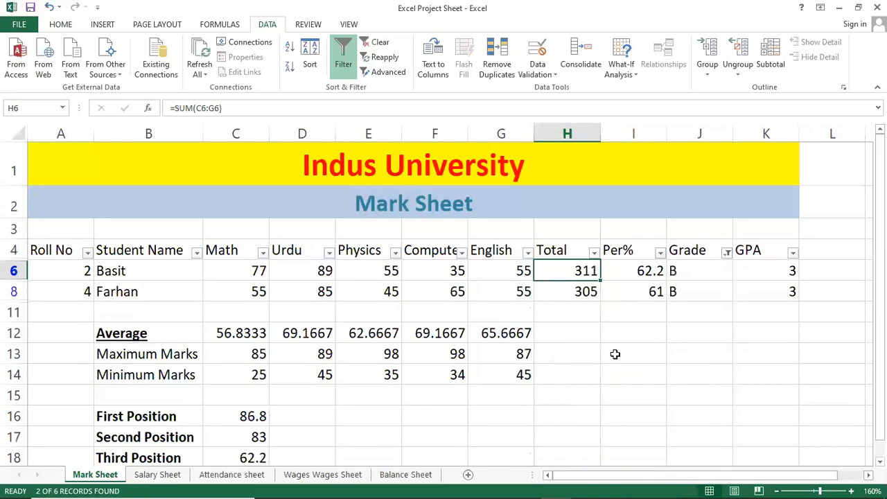
left_click(712, 287)
left_click(374, 290)
left_click_drag(173, 257, 548, 286)
left_click(653, 271)
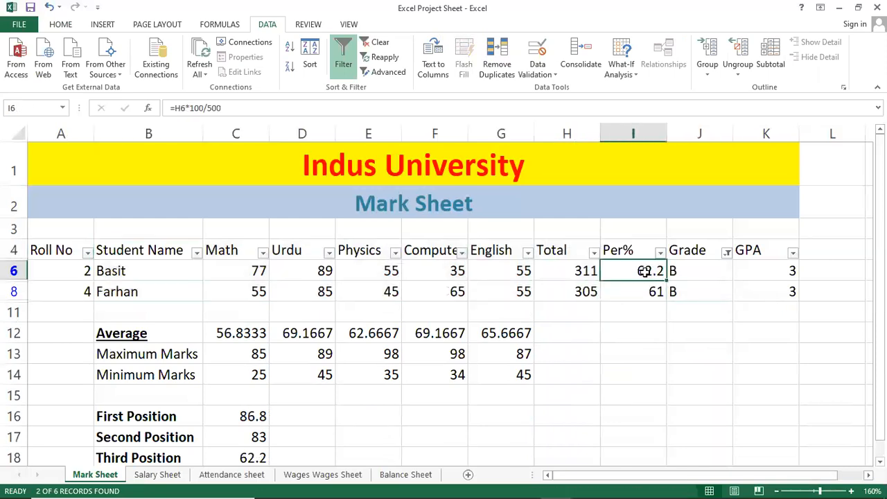
left_click(535, 274)
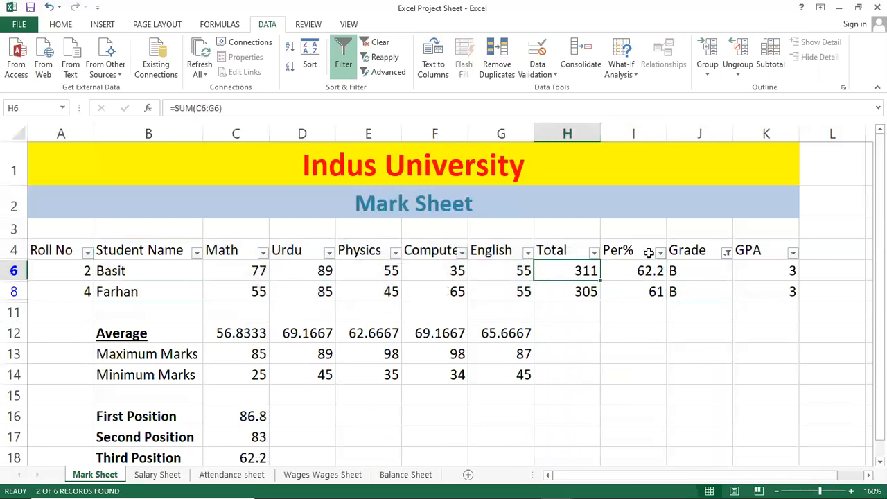
Step: Reset the Grade filter to include all grades and select the Computer mark in F6
left_click(725, 251)
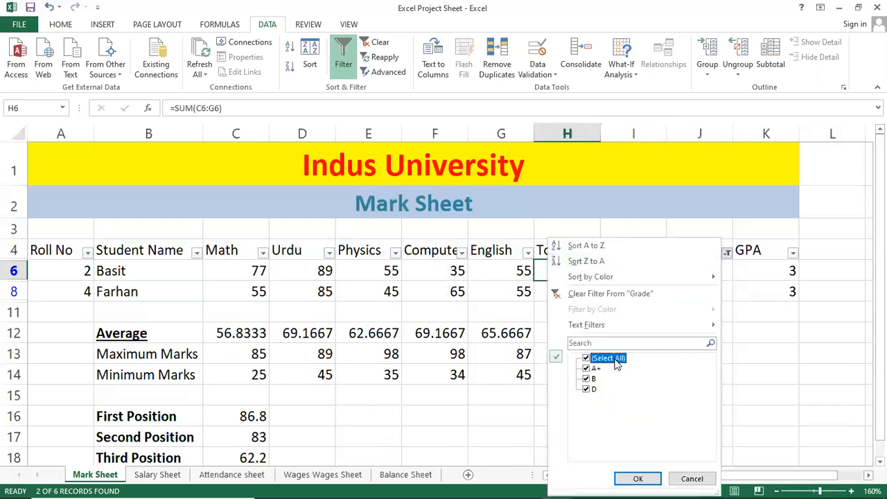
left_click(634, 477)
left_click(408, 295)
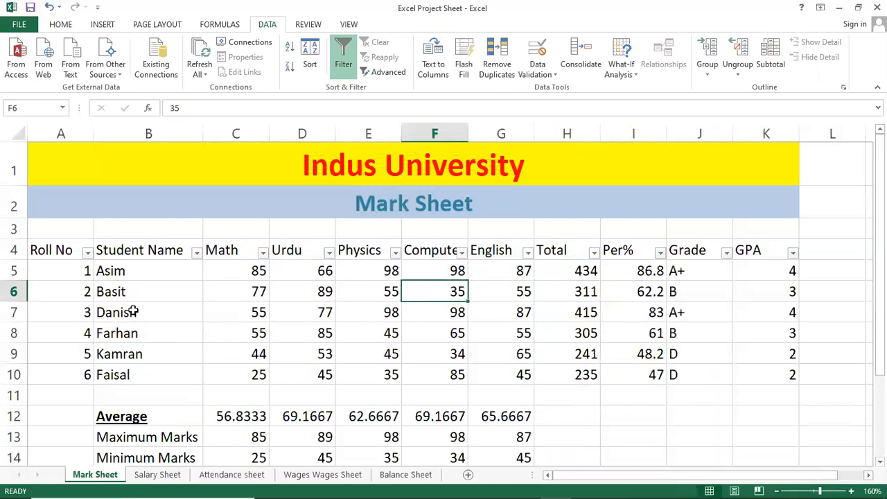
Step: Filter the Roll No column to show only roll numbers 2 and 3
left_click(88, 253)
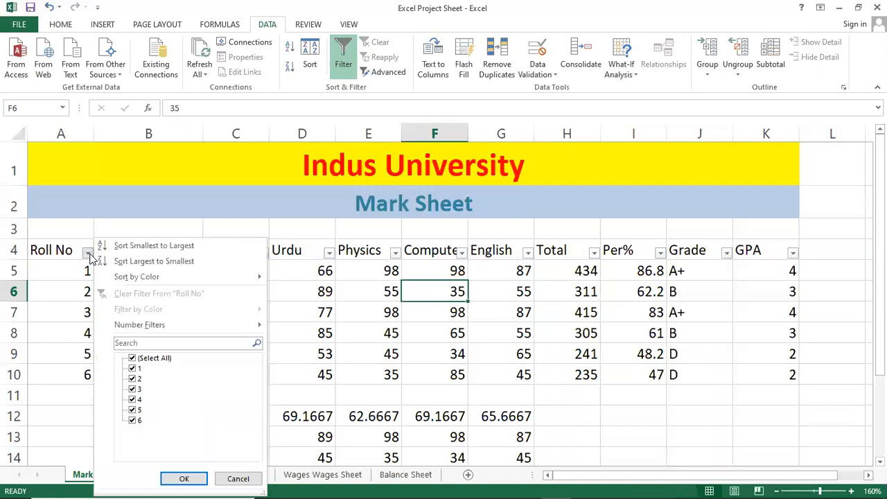
left_click(154, 359)
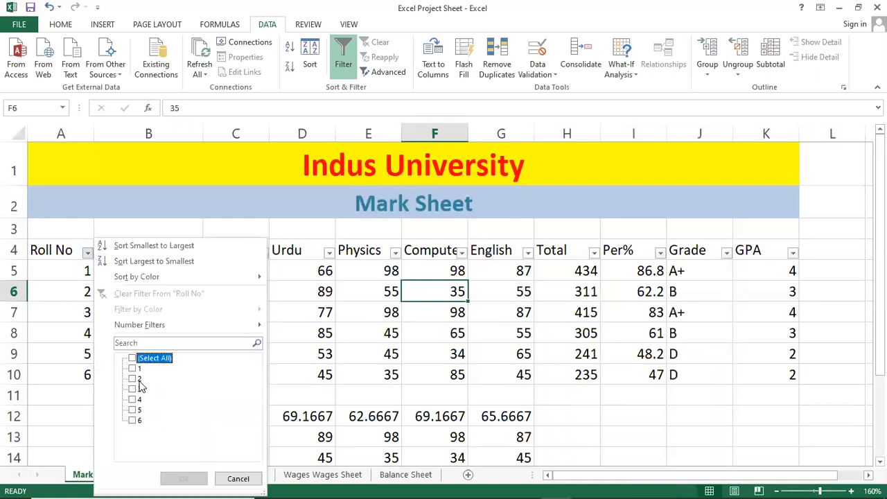
left_click(136, 379)
left_click(136, 389)
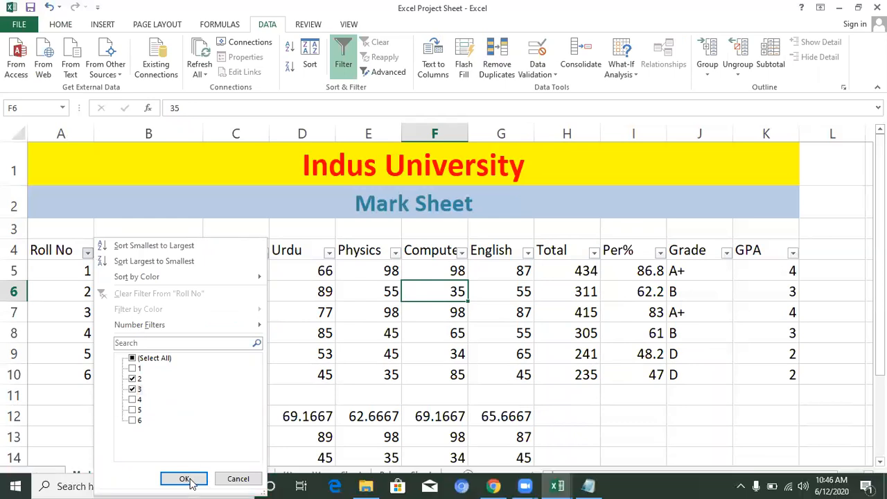
left_click(184, 478)
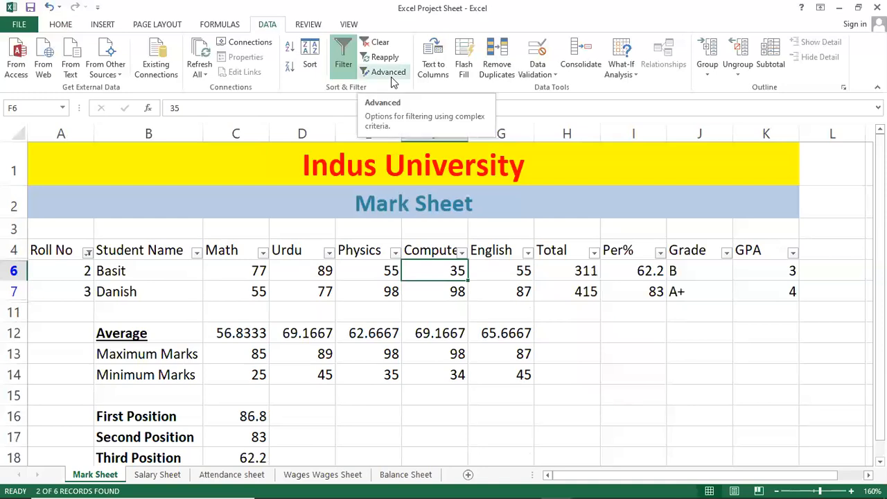
Step: Clear the Roll No filter and turn off filtering for the mark table
left_click(378, 43)
left_click(252, 315)
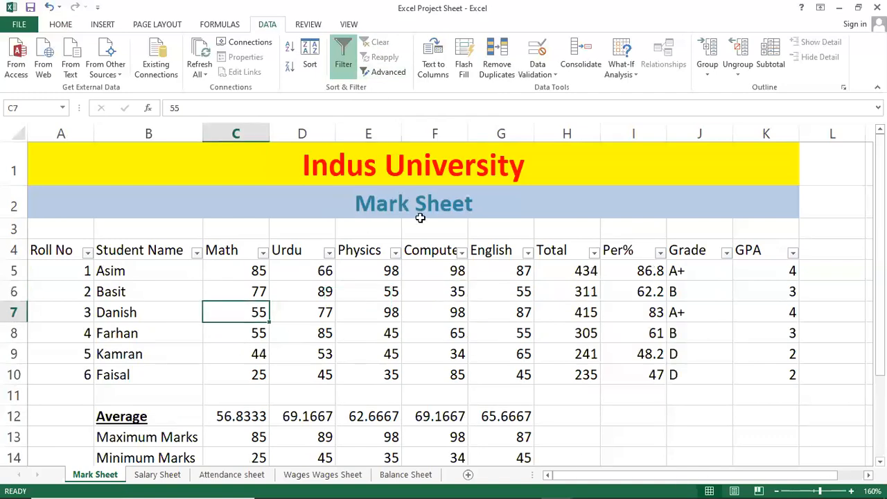
left_click(341, 50)
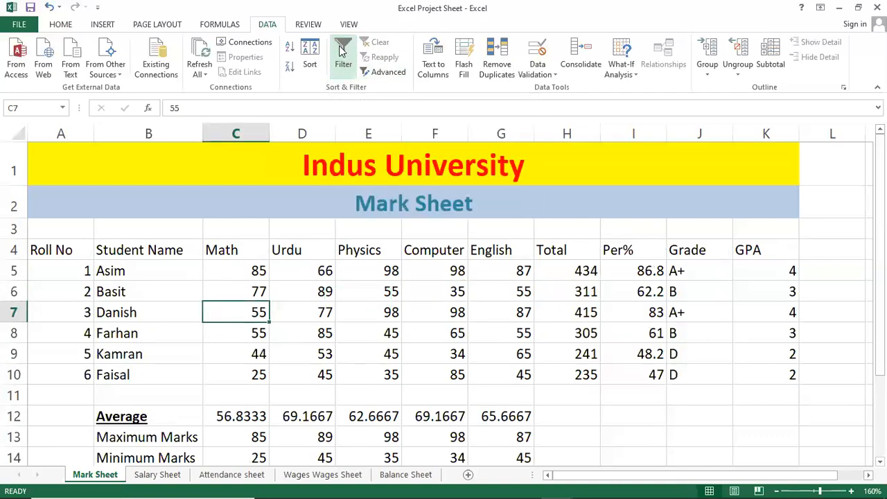
left_click(325, 292)
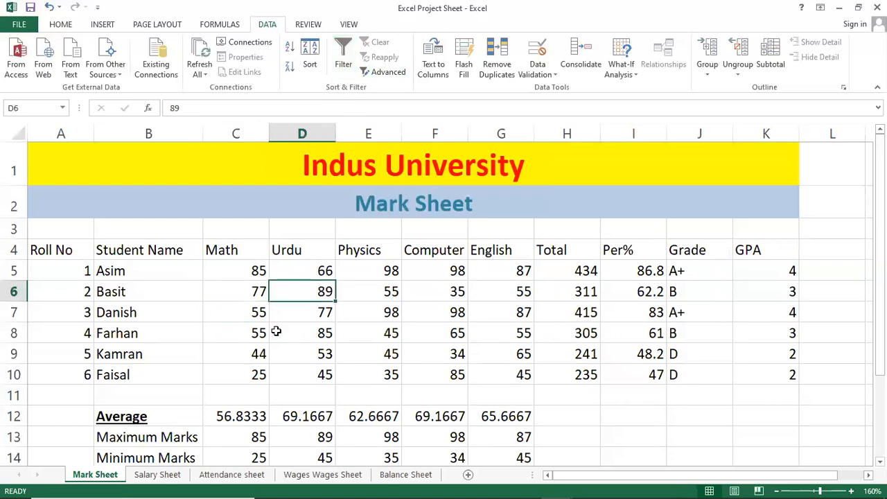
left_click(174, 326)
left_click(142, 313)
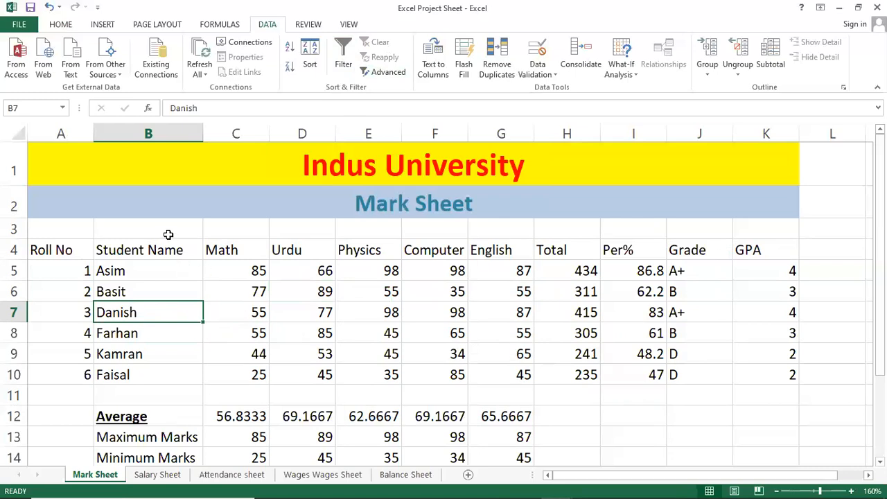
left_click(136, 342)
left_click(145, 309)
left_click(104, 287)
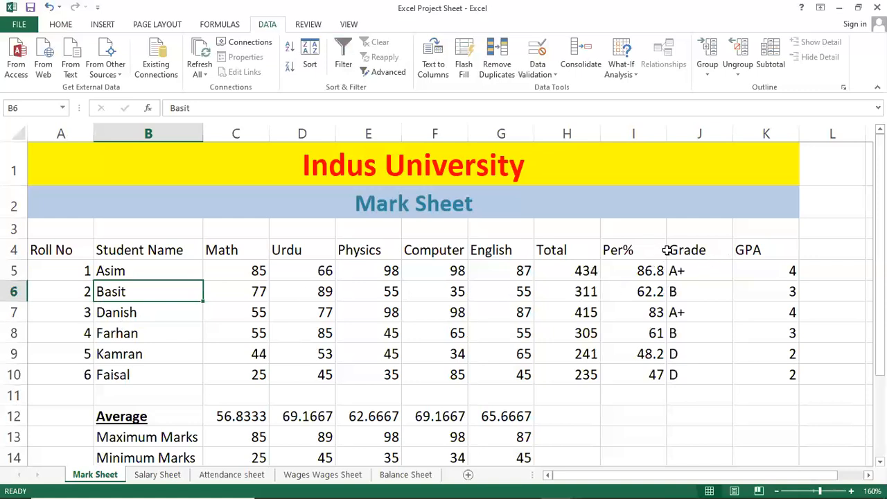
left_click(118, 317)
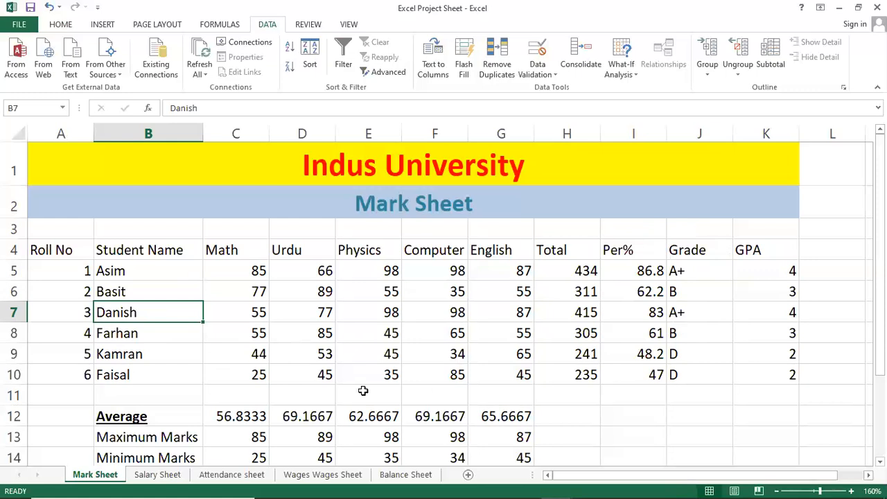
left_click(169, 411)
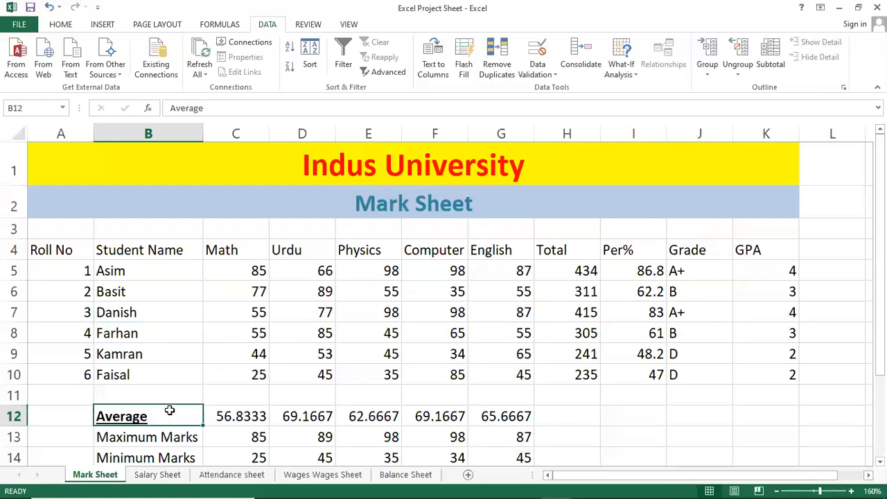
Step: Insert blank rows at row 11 to push the Average and marks summary further down the sheet
left_click(17, 395)
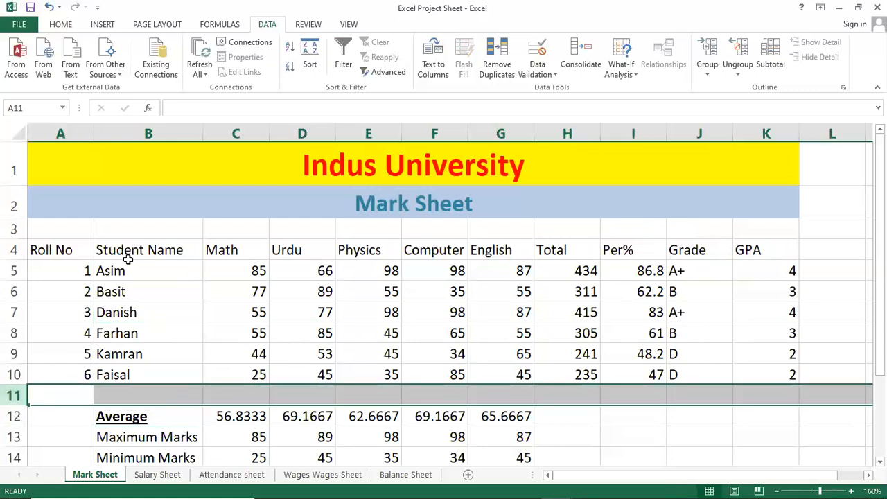
right_click(10, 396)
left_click(46, 291)
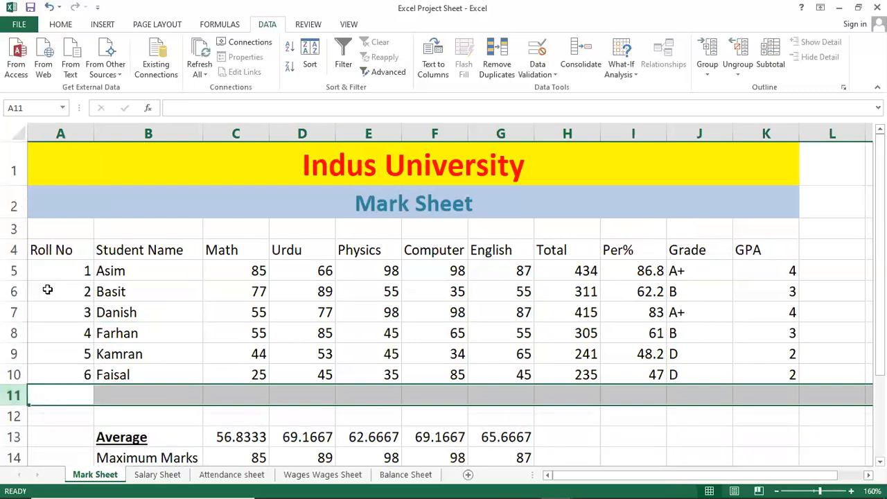
Step: Copy the mark table's header row A4:K4 and paste it into row 12 starting at A12
left_click(229, 408)
left_click_drag(63, 249, 766, 254)
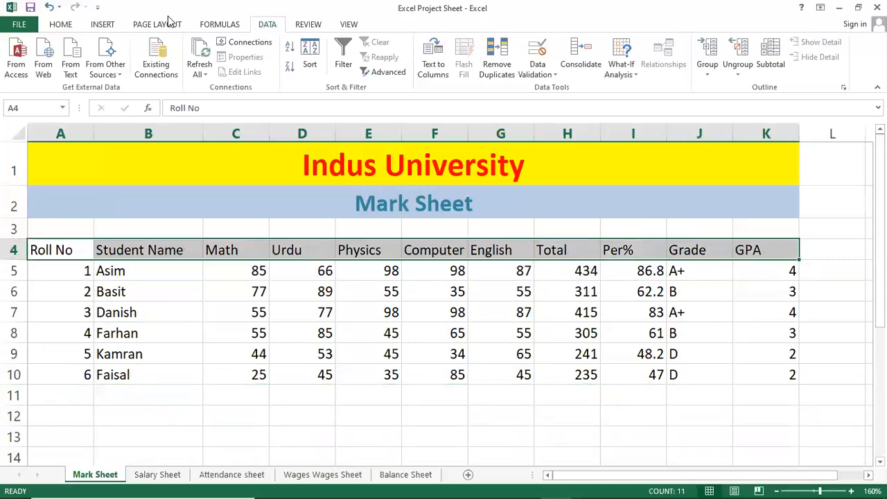
key("ctrl+c")
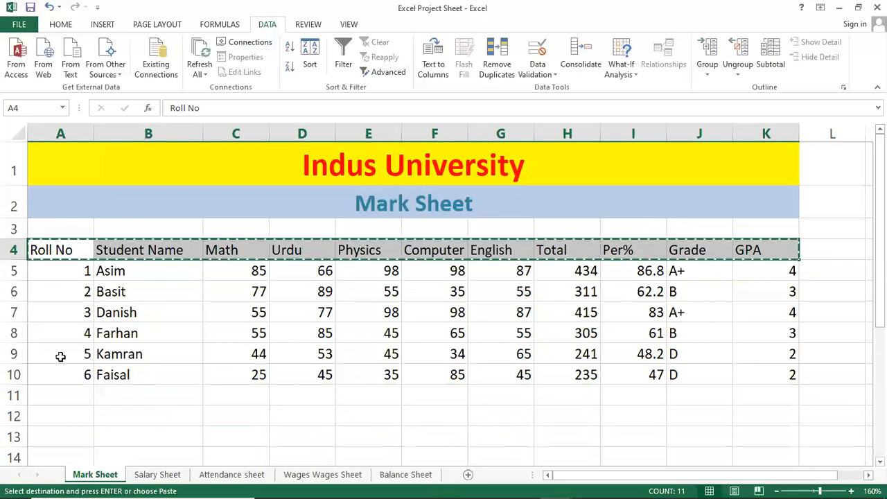
left_click(67, 416)
key("ctrl+v")
left_click(192, 416)
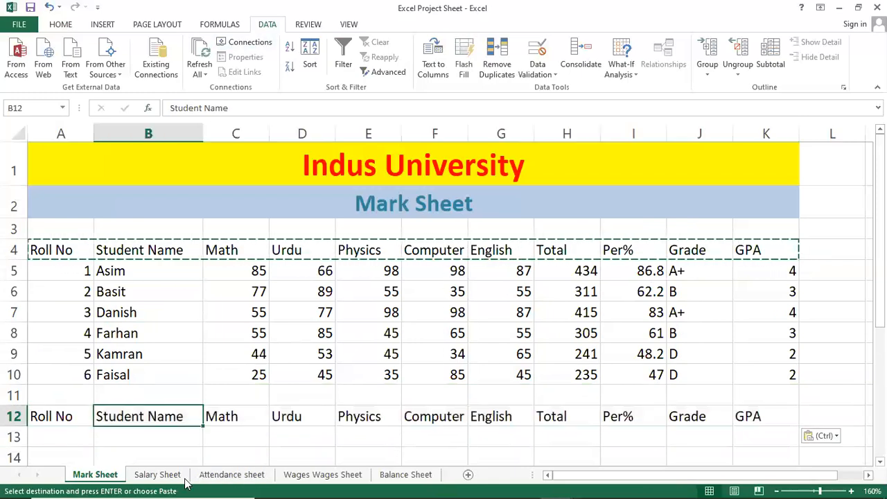
scroll(174, 444, "down", 1)
left_click(141, 362)
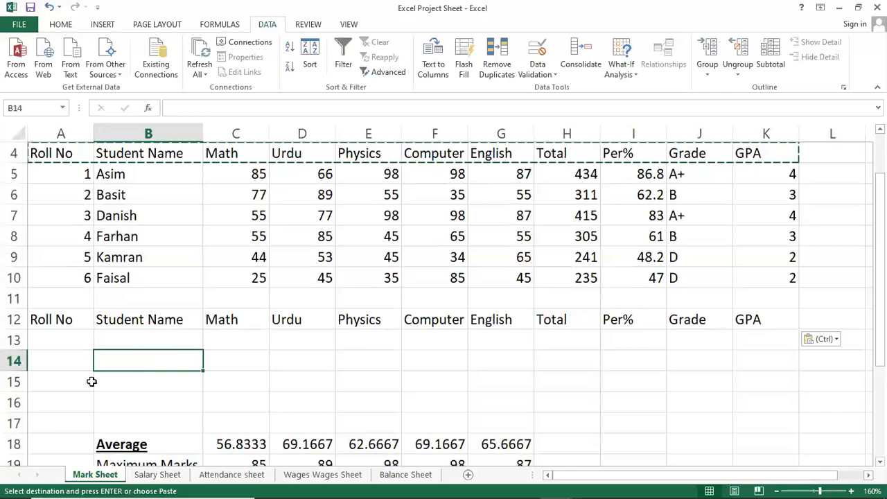
key("ctrl+v")
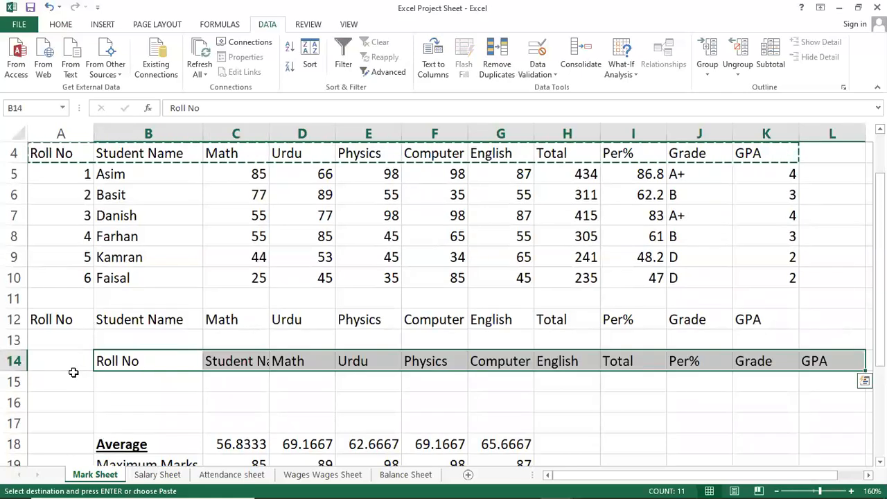
key("ctrl+z")
Step: Insert a blank row at row 16 above the Average summary
left_click(72, 375)
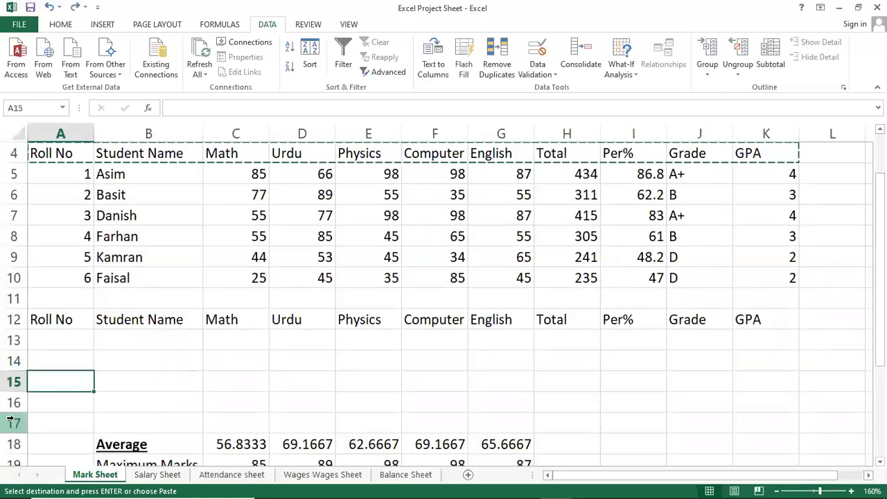
right_click(14, 402)
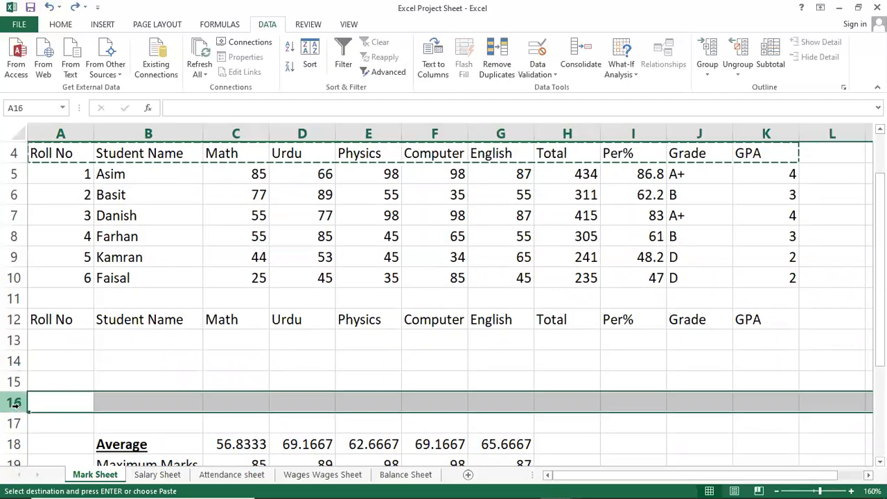
left_click(79, 303)
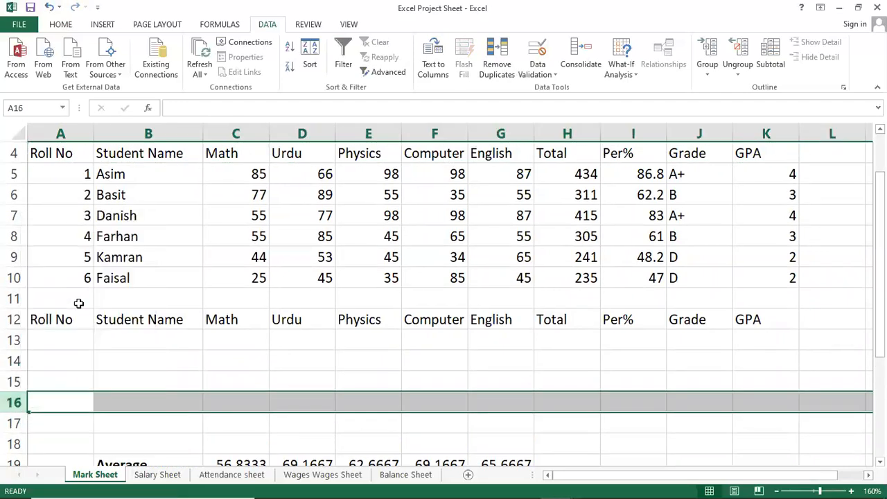
left_click(187, 340)
scroll(169, 332, "up", 1)
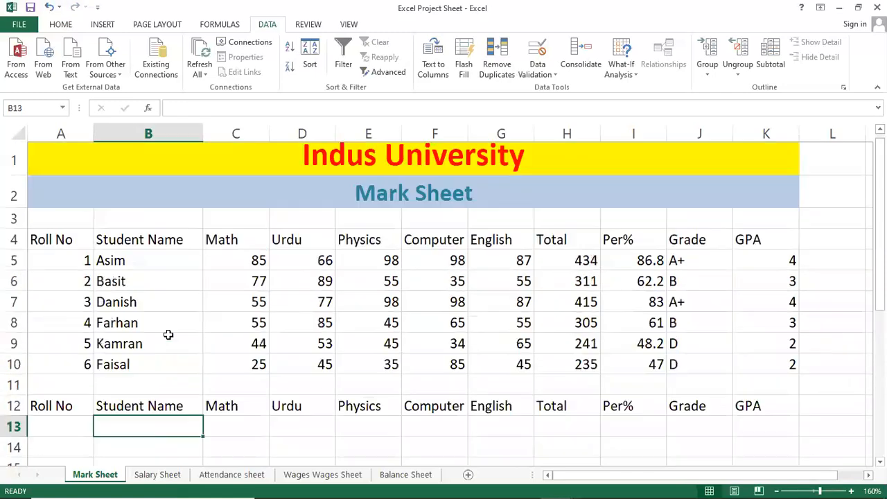
scroll(169, 334, "down", 1)
scroll(168, 335, "up", 1)
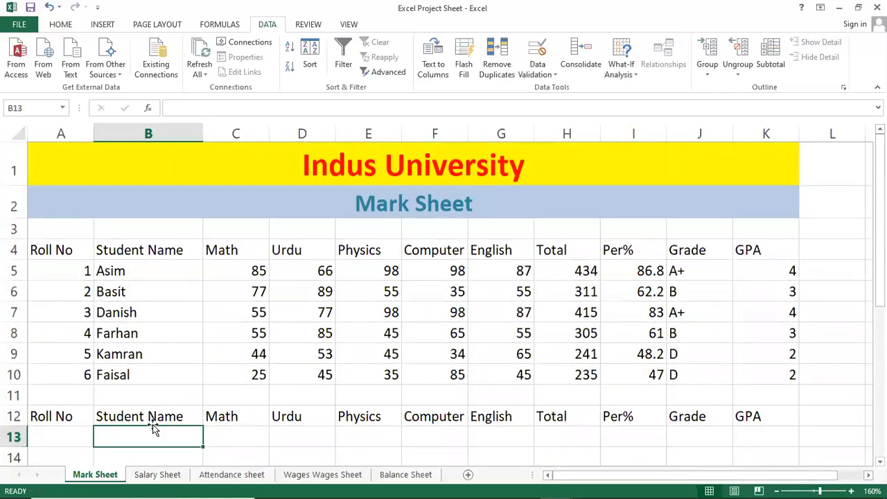
Step: Insert several blank rows at row 11, between the last student record and the copied headers
left_click(137, 312)
left_click(98, 391)
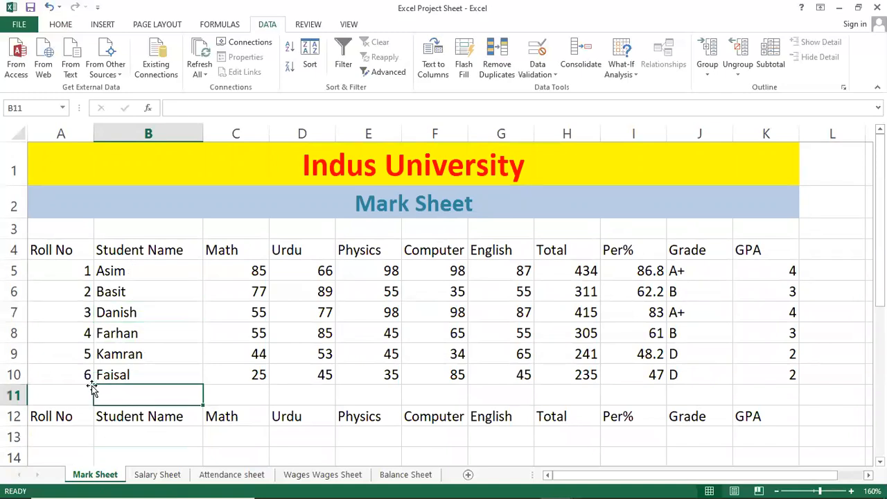
left_click(76, 389)
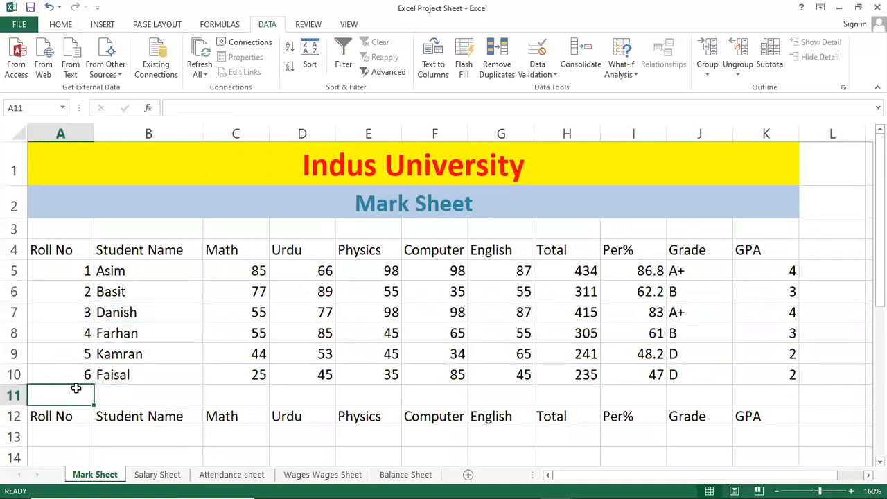
left_click(16, 395)
right_click(17, 396)
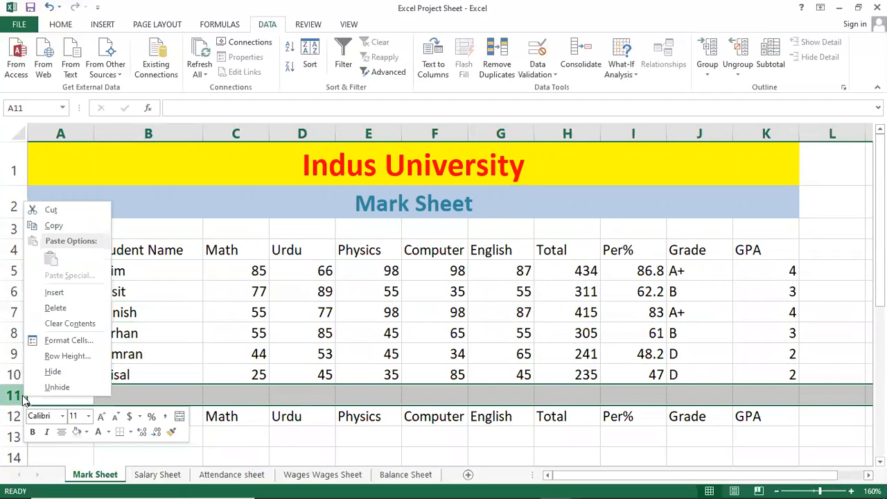
left_click(61, 292)
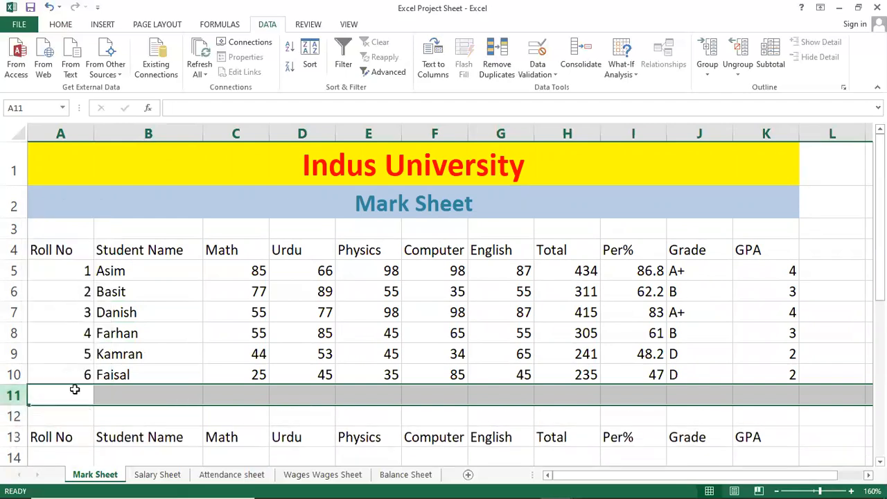
key("F4")
key("F4")
key("F4")
Step: Extend the Roll No series from A10 down to A13 with roll numbers 7, 8 and 9
left_click(75, 391)
key("Up")
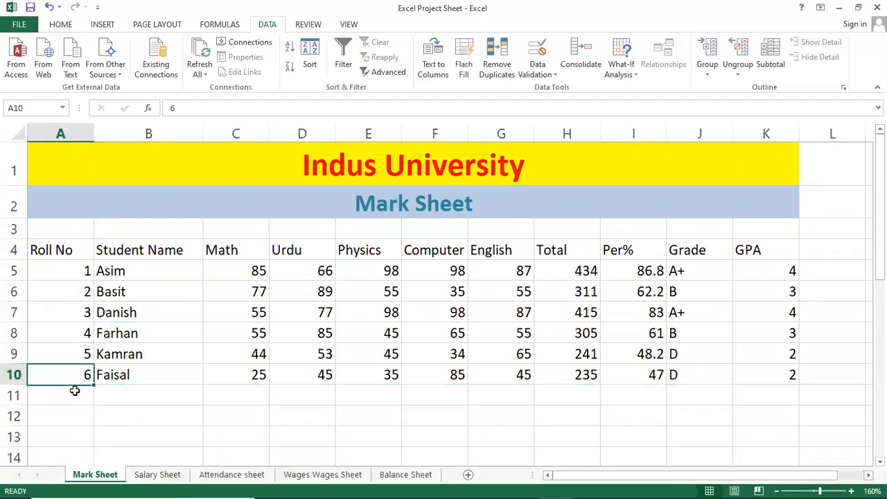
left_click_drag(94, 384, 93, 447)
Step: For roll number 7, enter the same student name as roll number 2, with Math 35 and Urdu 45
left_click(128, 402)
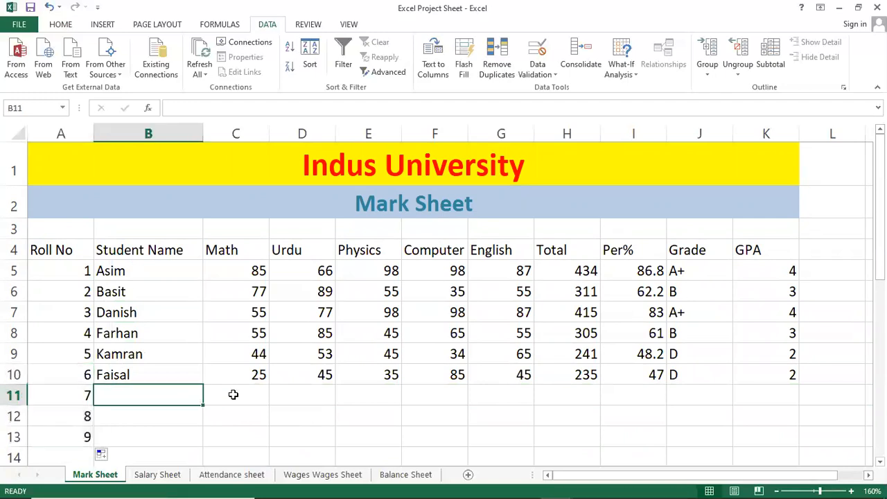
type("Basi")
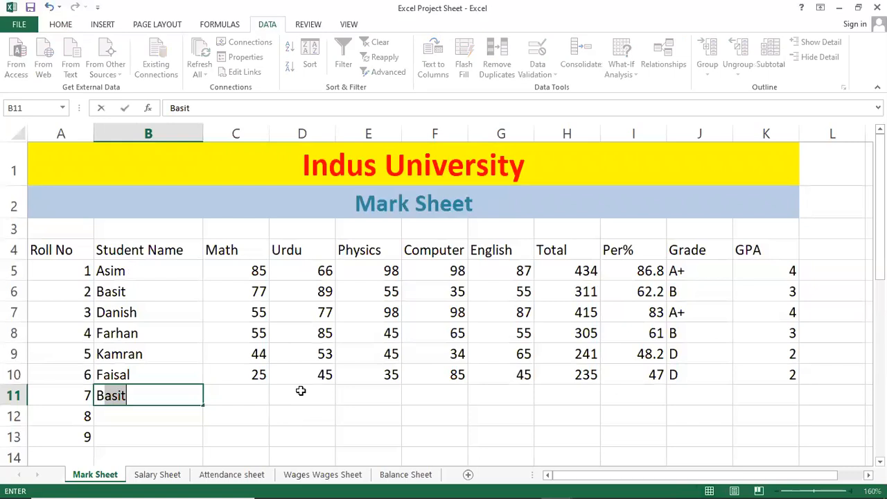
type("t")
key("Return")
key("Up")
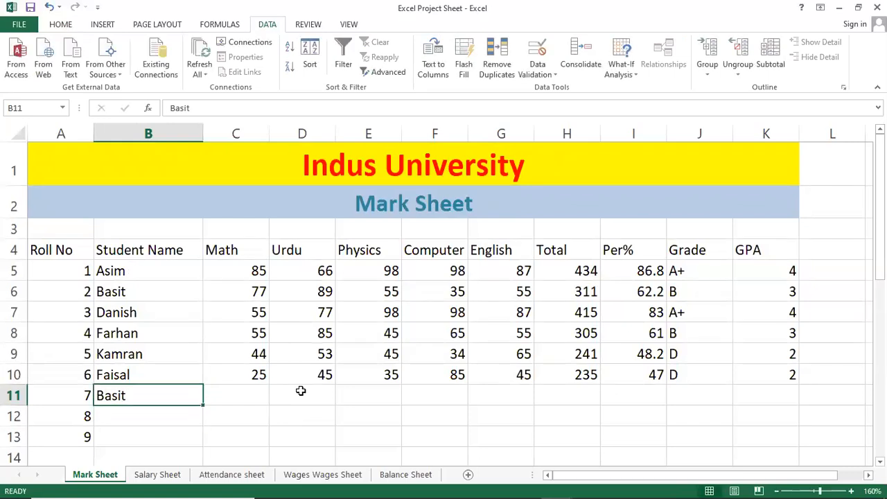
key("Right")
type("35")
key("Right")
type("45")
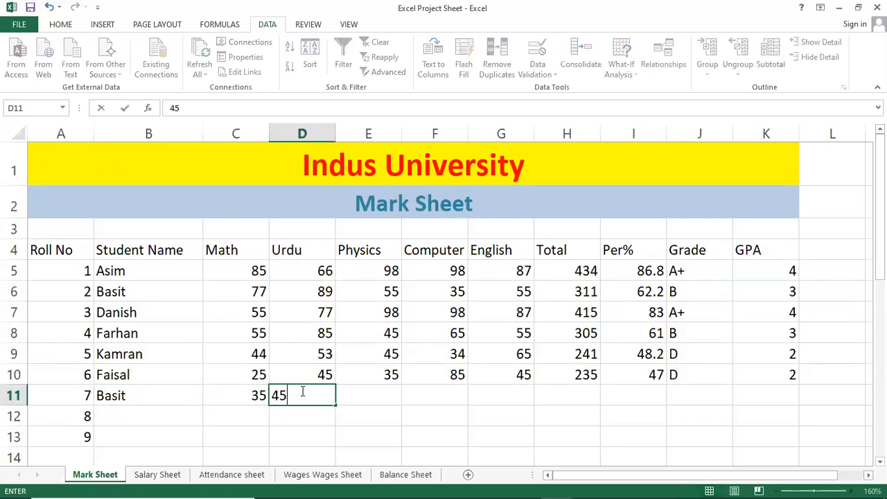
Step: Skip Physics for roll number 7 and enter 85 for Computer and 45 for English
key("Right")
key("Right")
type("85")
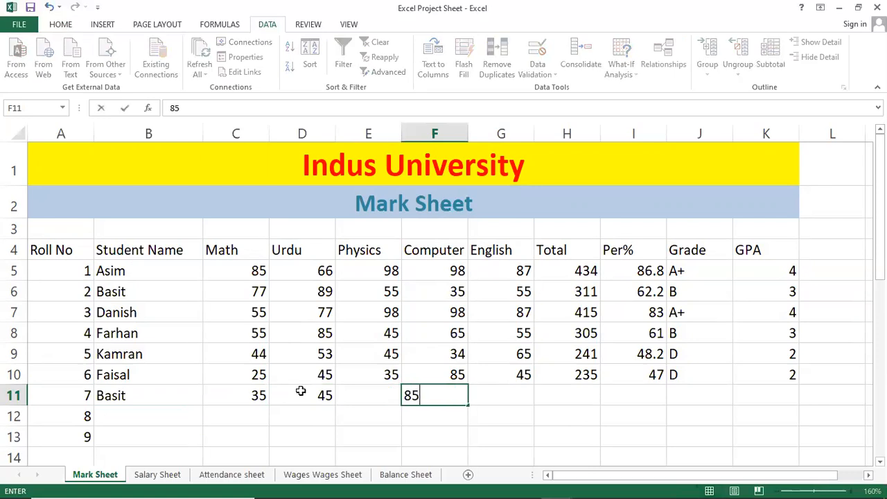
key("Return")
key("Right")
key("Up")
type("45")
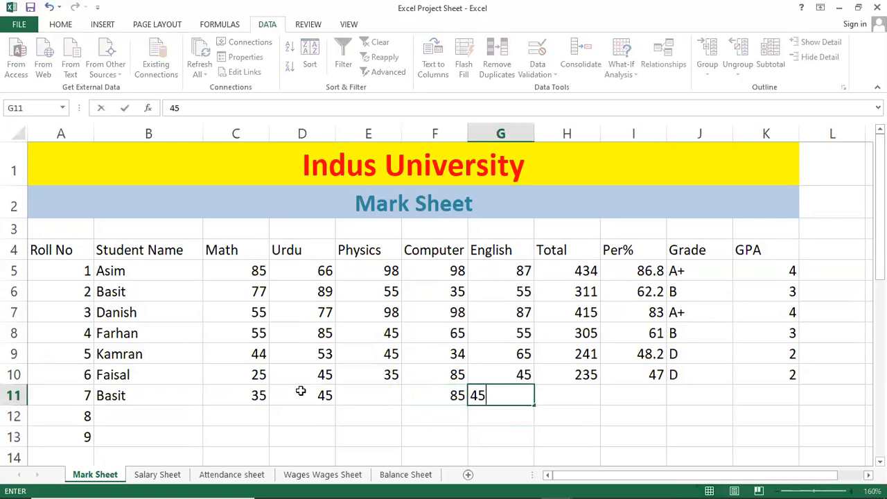
key("Return")
key("Up")
key("Right")
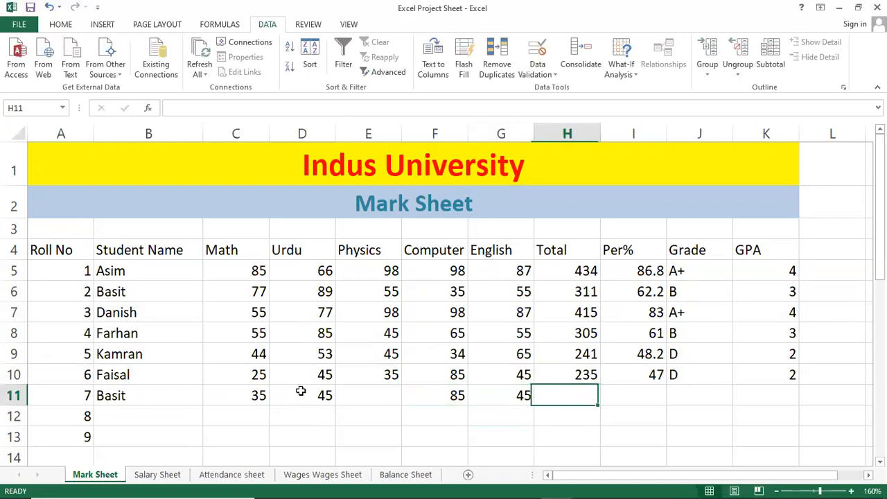
Step: Fill the Total, Grade and GPA formulas from row 10 into row 11, and the Per% formula down to row 12
key("Up")
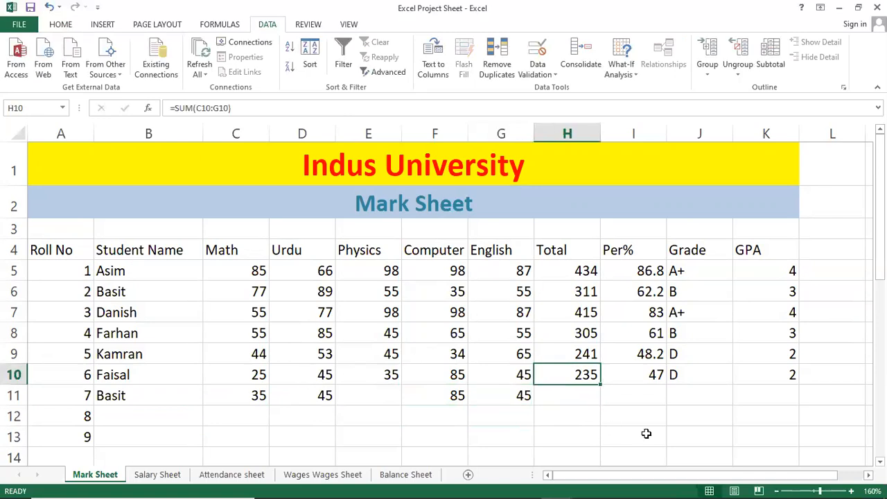
left_click_drag(600, 385, 598, 410)
left_click(623, 377)
left_click_drag(664, 385, 669, 424)
left_click(703, 383)
left_click_drag(731, 383, 729, 406)
left_click(798, 384)
left_click_drag(798, 385, 798, 407)
left_click(642, 374)
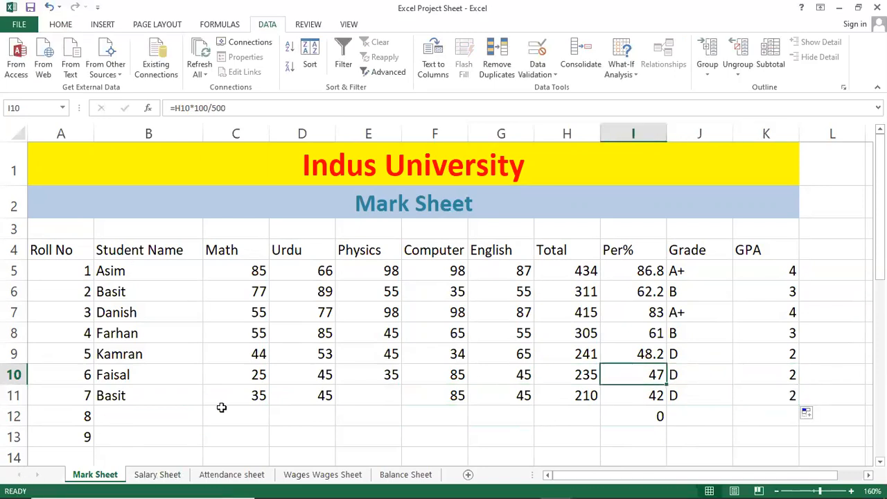
Step: For roll number 8, enter the same student name as roll number 1, with Math 45 and Urdu 84
left_click(160, 416)
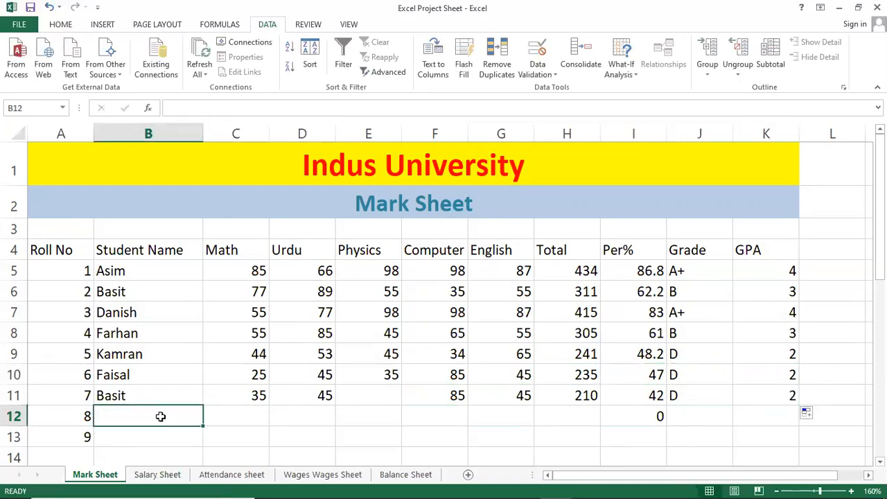
type("Asim")
key("Return")
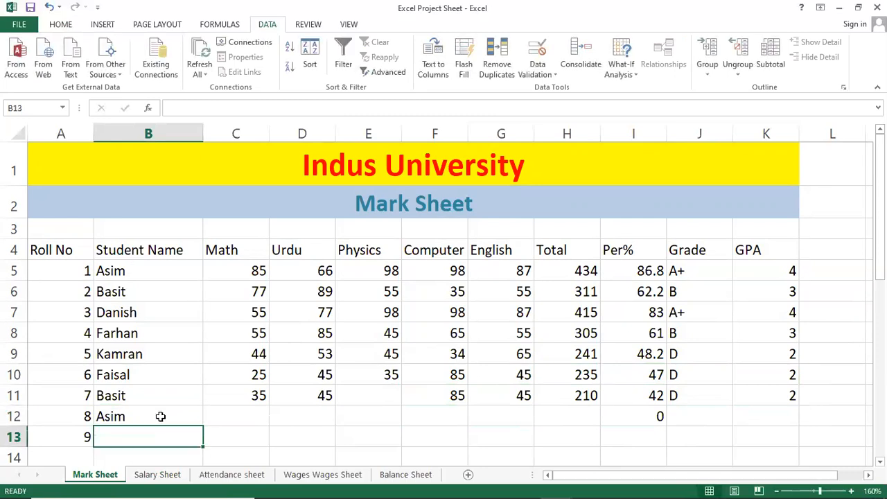
key("Up")
key("Right")
type("45")
key("Tab")
type("84")
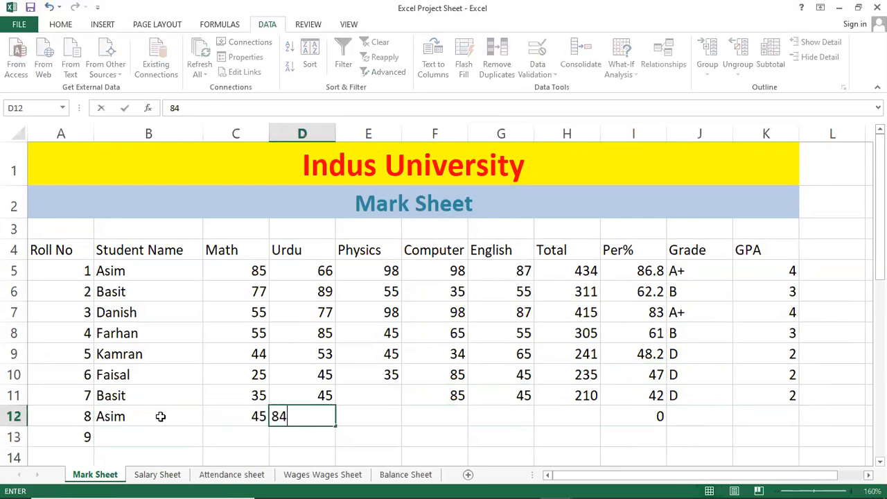
Step: Complete roll number 8 with Physics 85, Computer 78, English 87 and a Total of 75
key("Tab")
type("85")
key("Tab")
type("78")
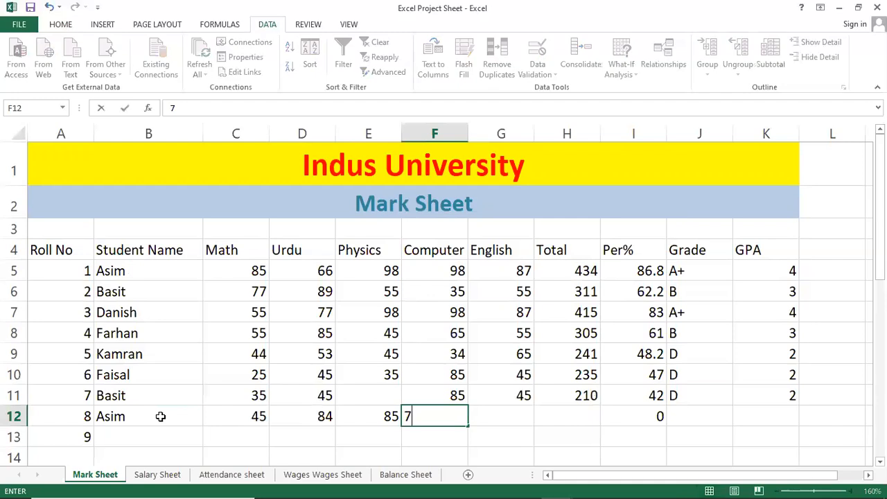
key("Tab")
type("87")
key("Tab")
type("75")
key("Tab")
key("Tab")
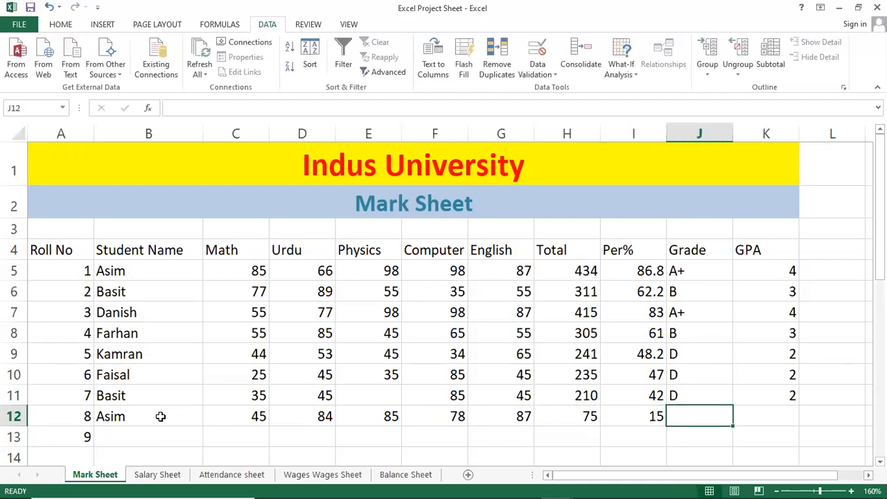
Step: Fill the Grade and GPA formulas from row 11 down to row 12
left_click(699, 400)
left_click_drag(732, 404, 735, 424)
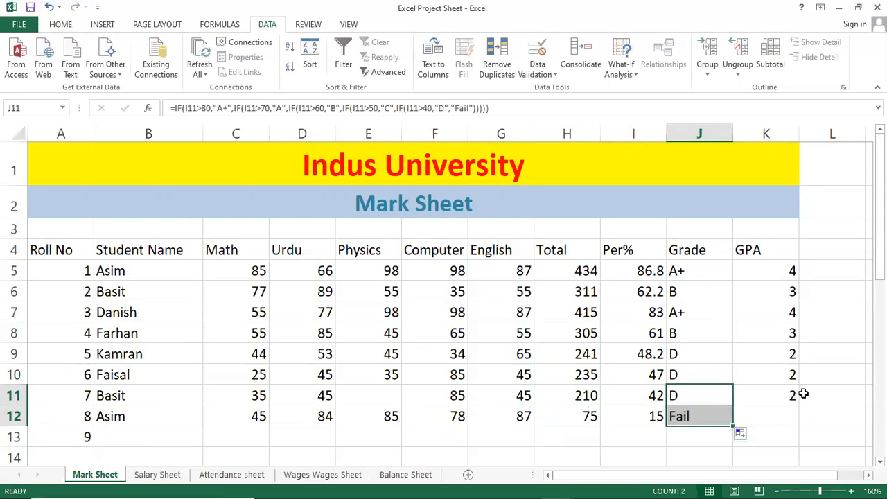
left_click(795, 408)
left_click_drag(800, 402, 800, 424)
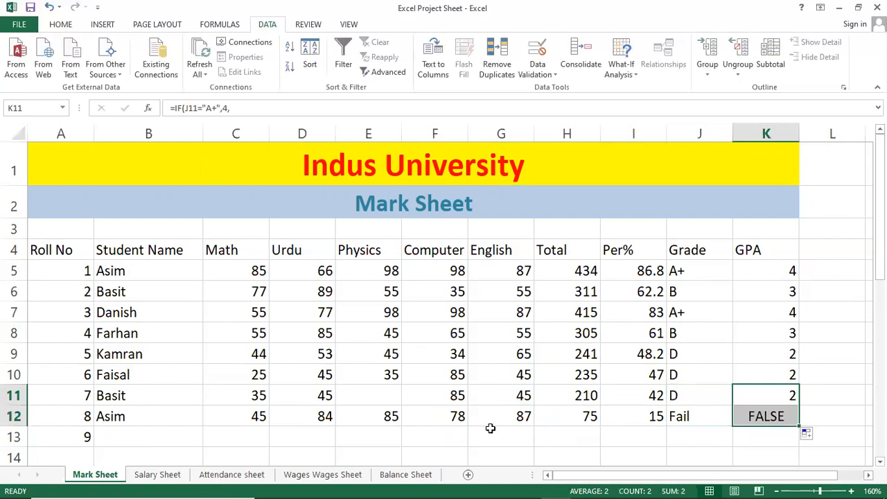
Step: For roll number 9, enter the same student name as roll number 5, with Math 45 and Urdu 84
left_click(151, 434)
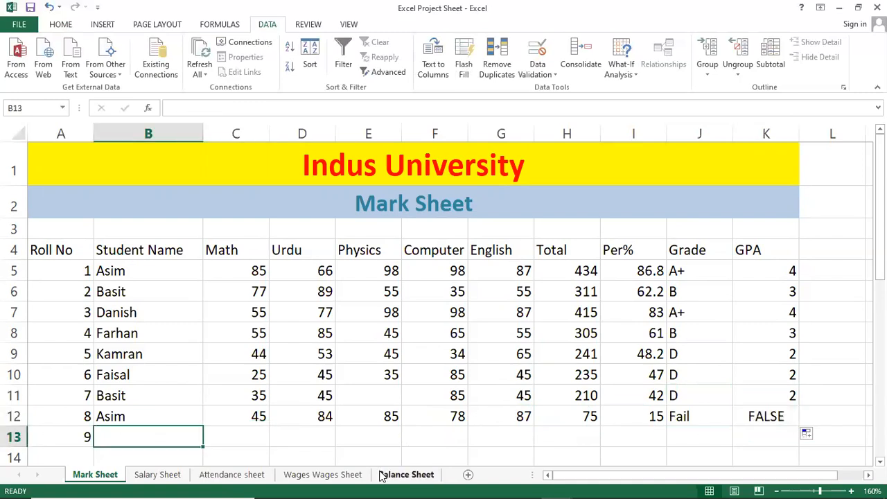
type("Kamran")
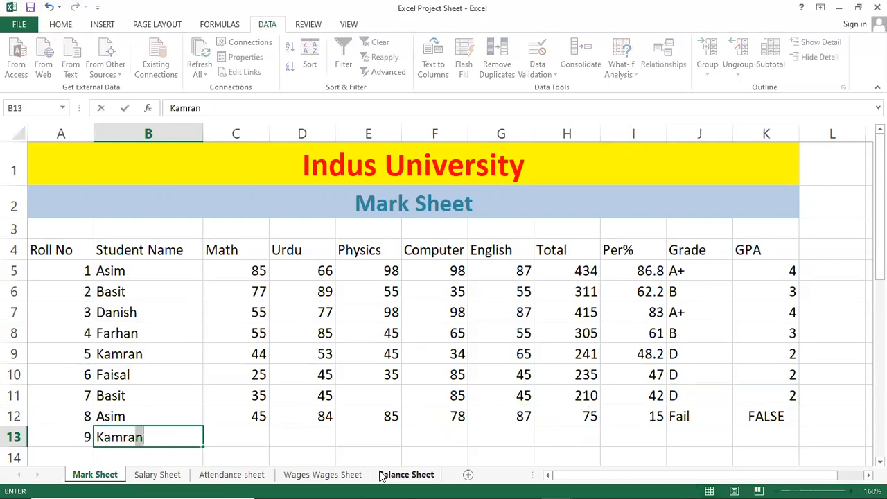
key("Tab")
type("45")
key("Tab")
type("84")
Step: Complete roll number 9 with Physics 87, Computer 98, English 75 and a Total of 74
key("Tab")
type("87")
key("Tab")
type("98")
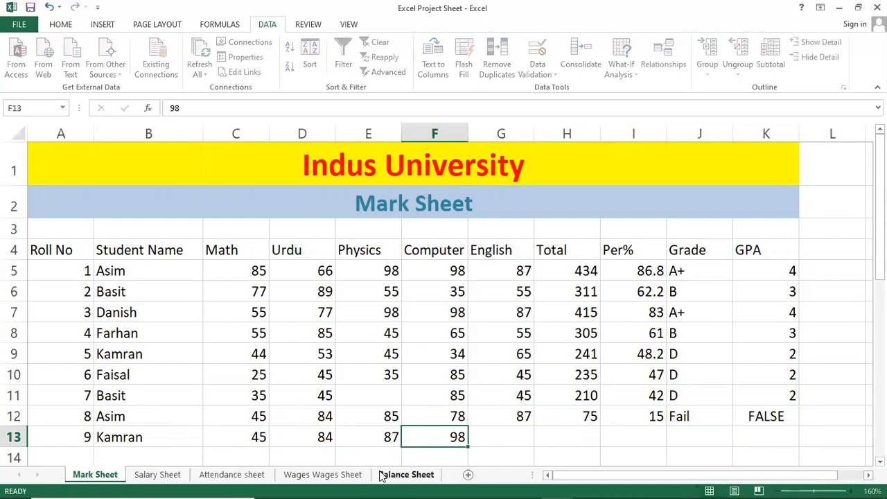
key("Tab")
type("75")
key("Tab")
type("74")
key("Tab")
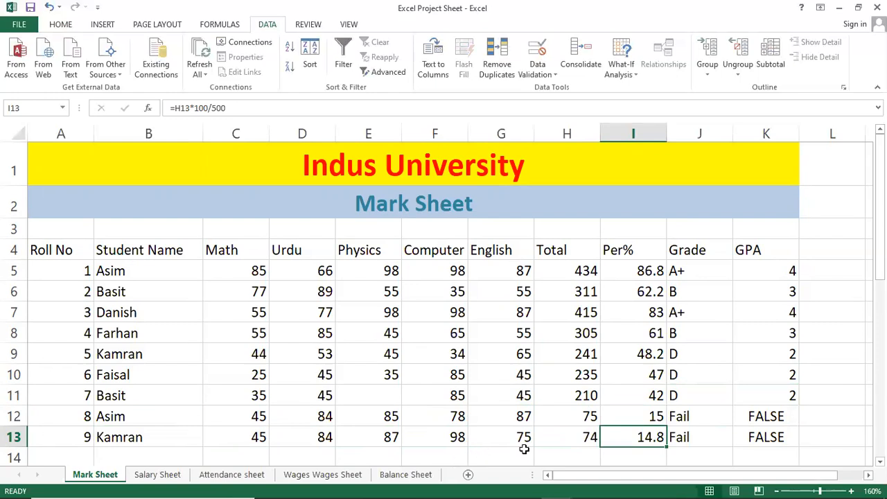
Step: Fill the Total formula from roll number 7's row down to rows 12 and 13
left_click(572, 416)
left_click(593, 396)
left_click_drag(600, 405, 556, 447)
left_click(411, 402)
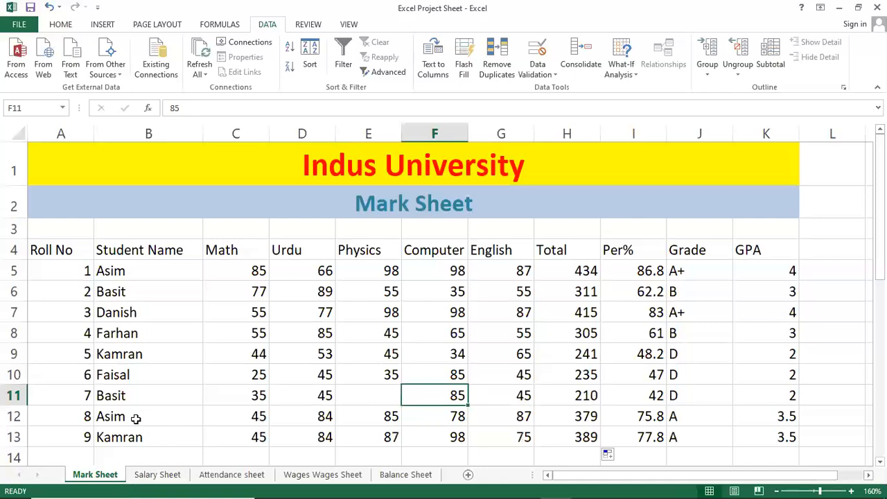
Step: Delete the empty rows 15 and 16 above the copied header row and save the workbook
scroll(258, 379, "down", 1)
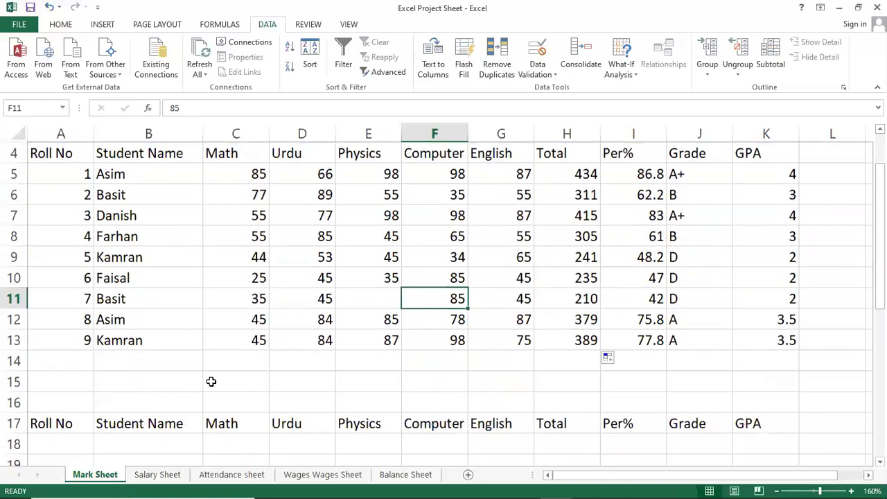
left_click(142, 398)
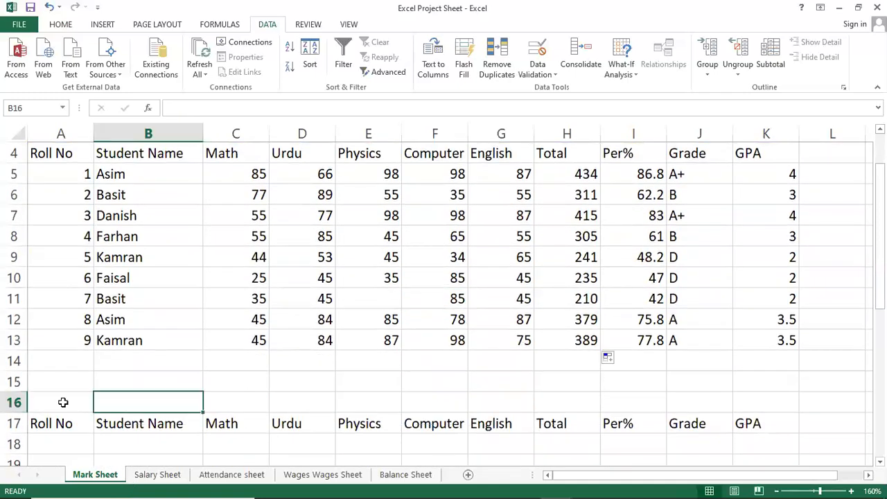
left_click(18, 383)
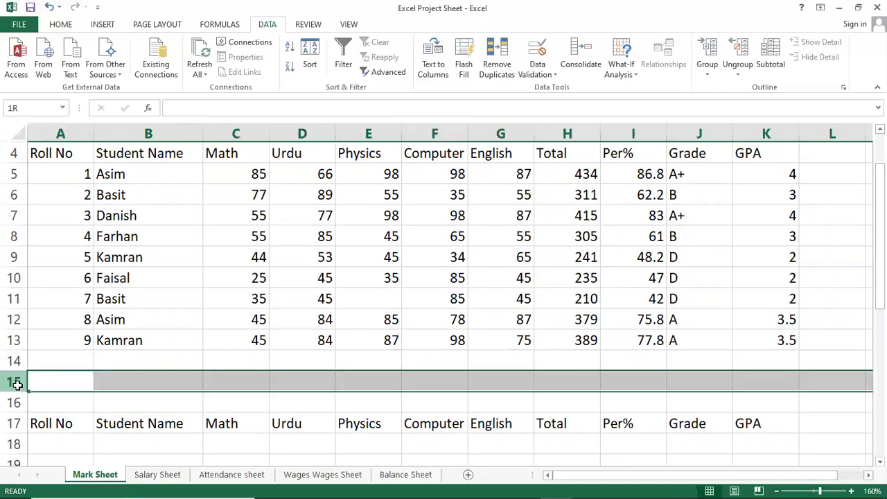
left_click_drag(17, 389, 17, 393)
right_click(17, 393)
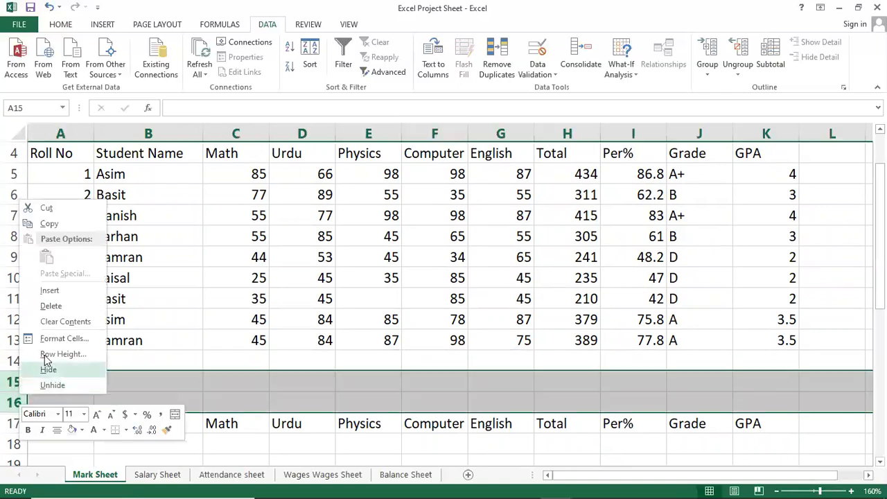
left_click(71, 306)
left_click(269, 376)
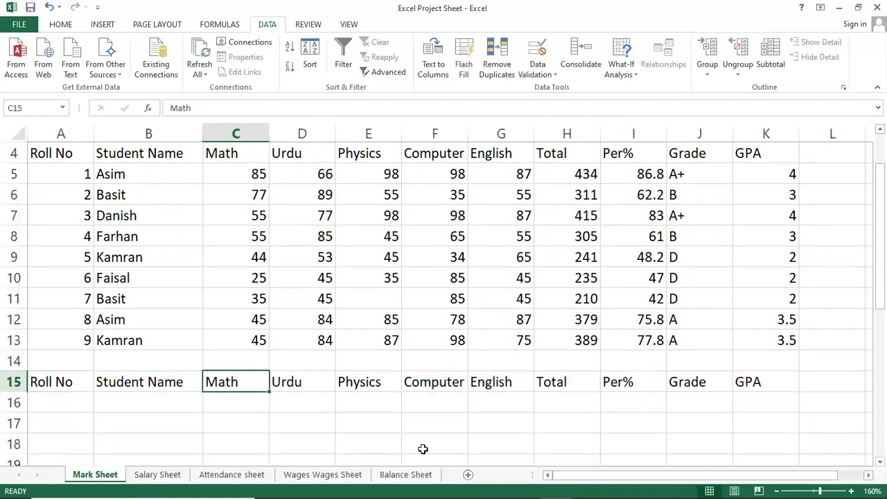
key("ctrl+s")
scroll(437, 432, "up", 1)
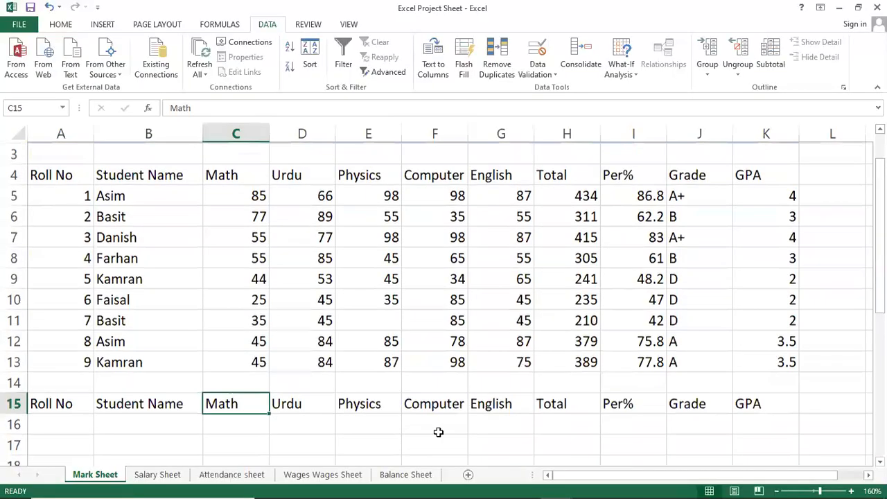
Step: Switch to the Daily Wajes Sheet notes in Notepad and examine the criteria line under Mark Sheet (Advance Filter)
mouse_move(393, 494)
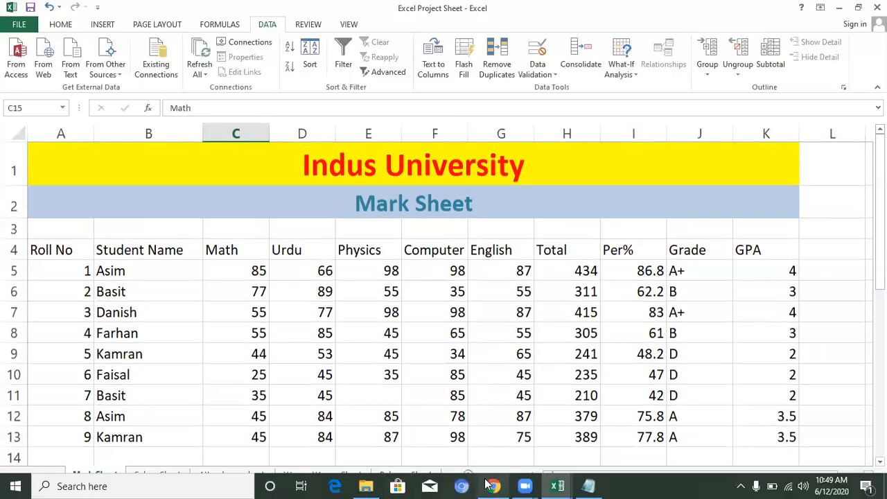
left_click(588, 486)
left_click(285, 301)
scroll(285, 301, "down", 2)
scroll(284, 301, "down", 2)
left_click(77, 247)
left_click(47, 289)
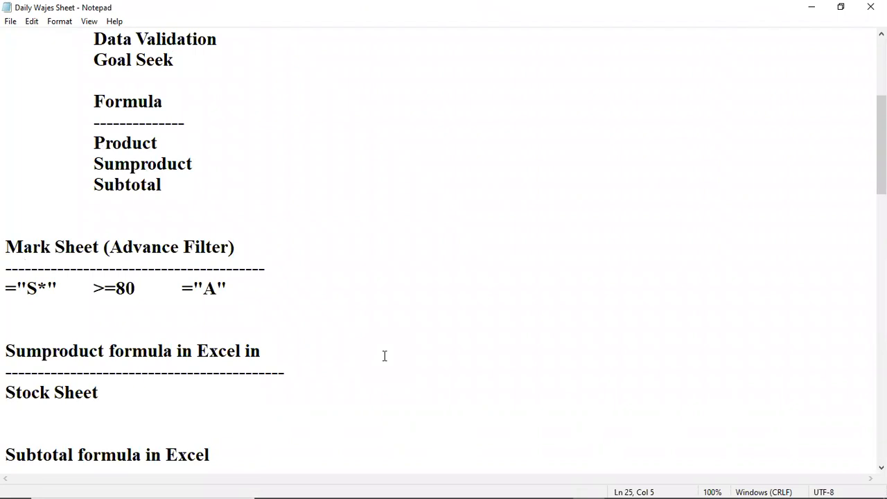
key("Left")
key("Left")
key("Left")
key("shift+End")
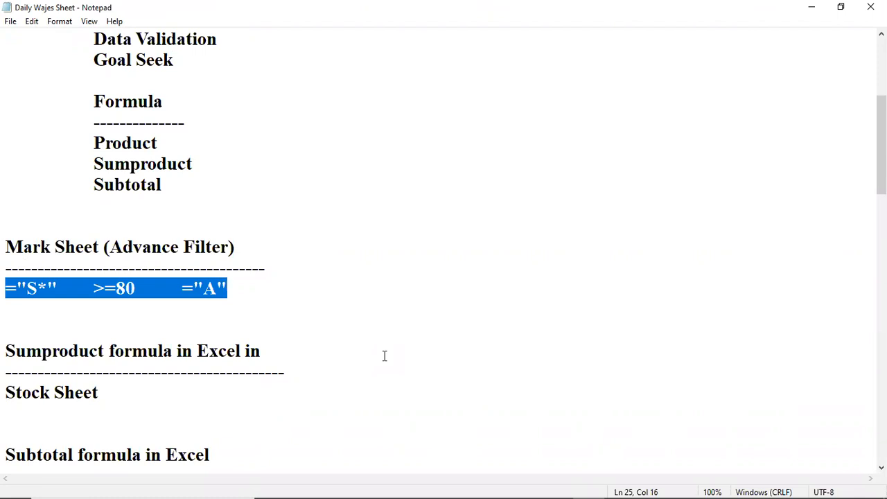
key("Right")
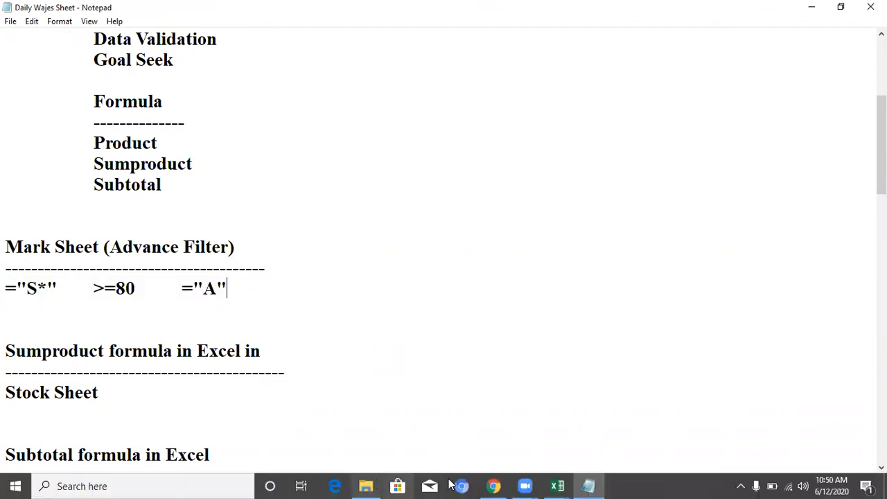
Step: Return to the Excel Project Sheet workbook, enter 45 as roll number 7's missing Physics mark, and save
left_click(571, 482)
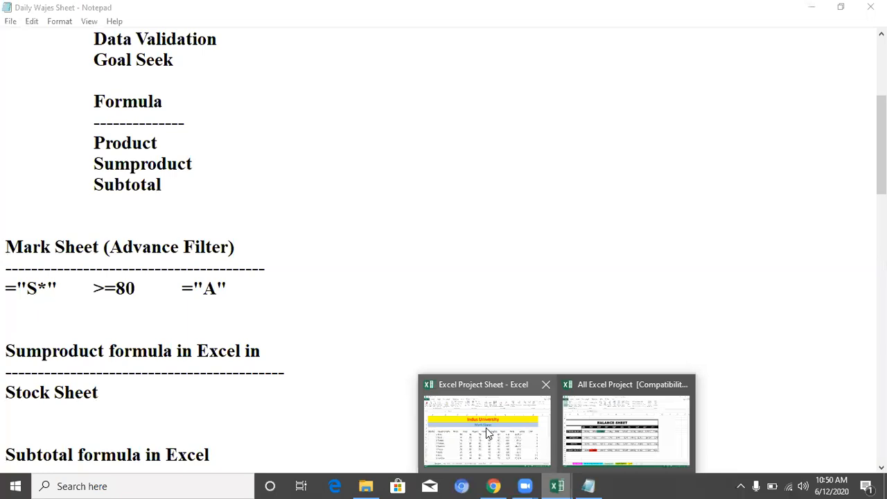
left_click(488, 429)
scroll(202, 415, "down", 1)
left_click(202, 415)
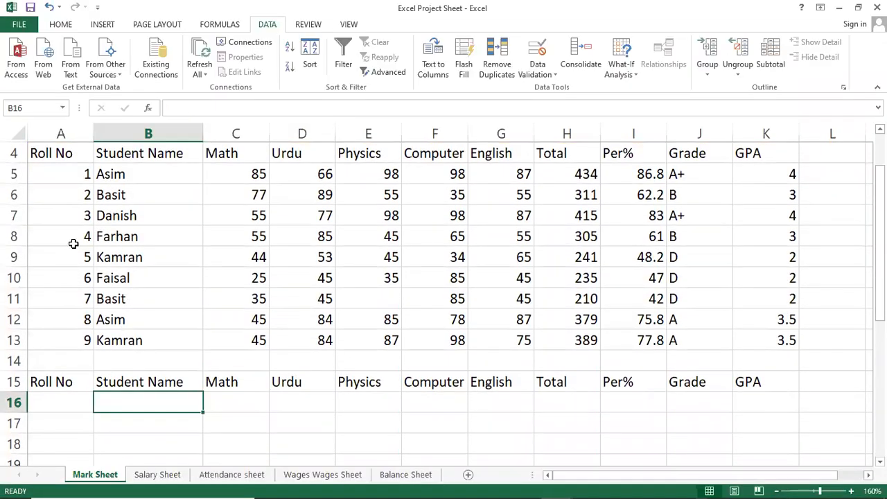
left_click(367, 303)
type("45")
key("Return")
left_click(367, 303)
key("alt+f")
key("s")
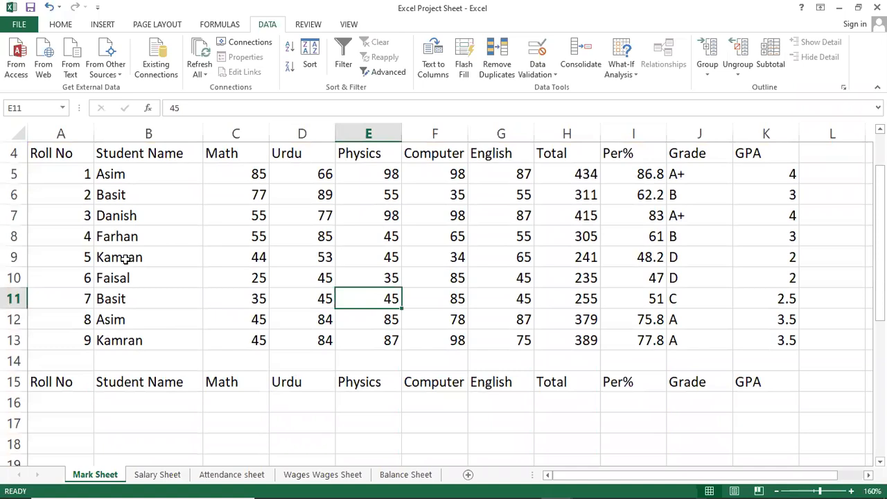
Step: In B16 under the copied Student Name header, enter a criterion formula with roll number 2's student name in quotation marks
scroll(124, 259, "up", 1)
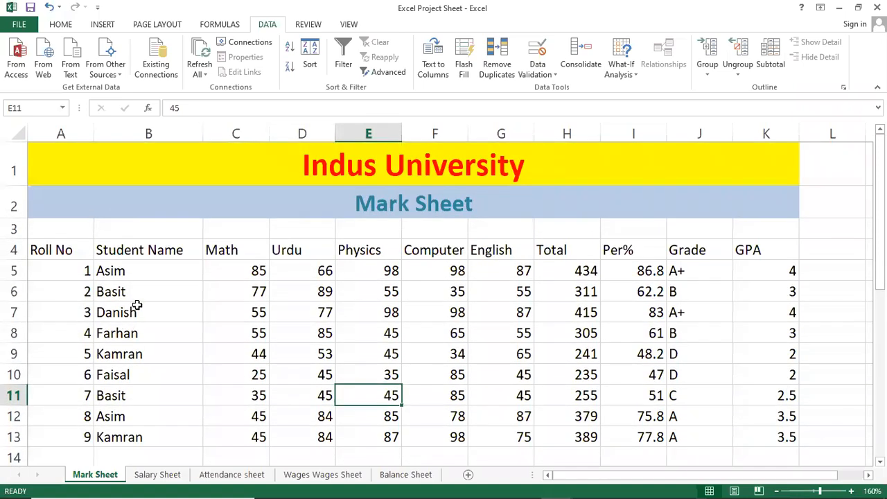
scroll(138, 309, "down", 1)
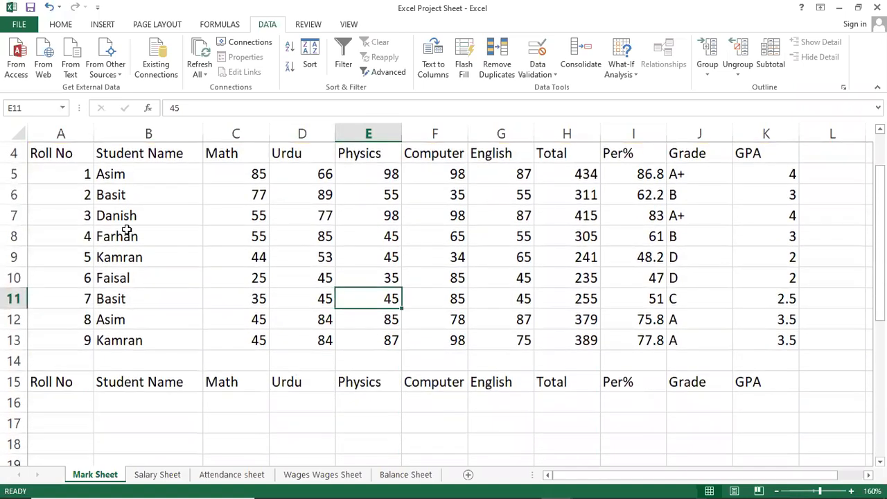
left_click(133, 212)
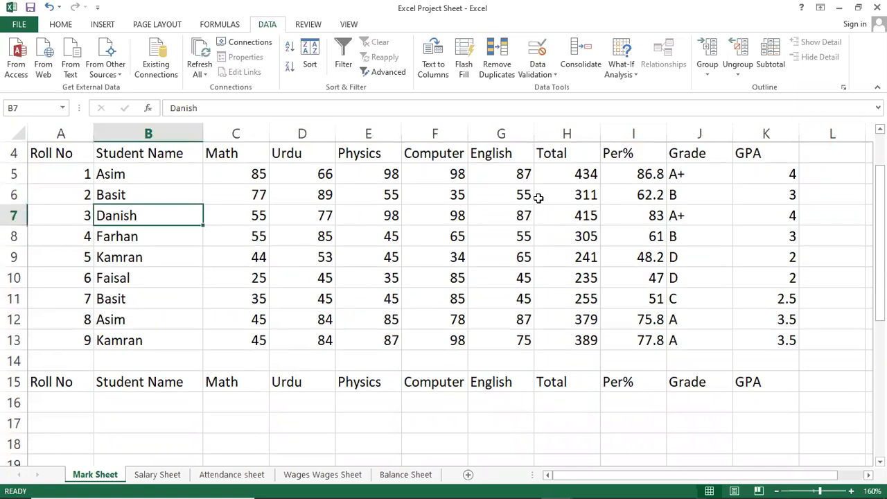
left_click(131, 397)
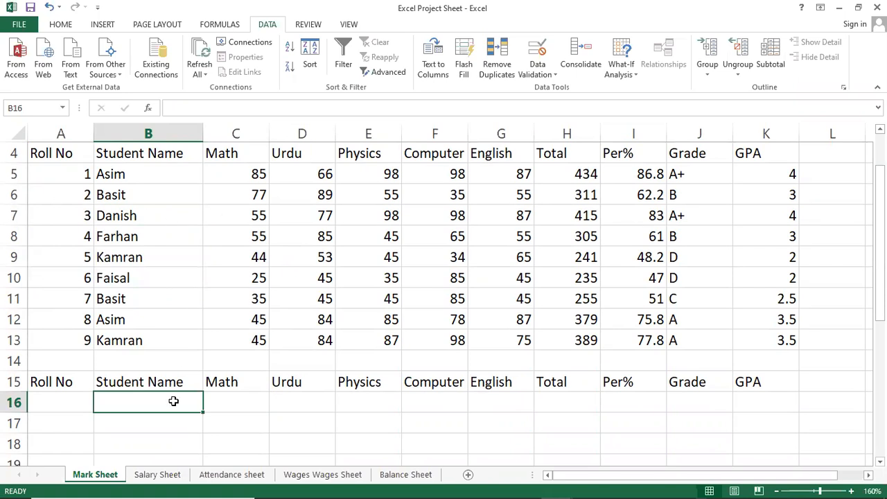
type("=")
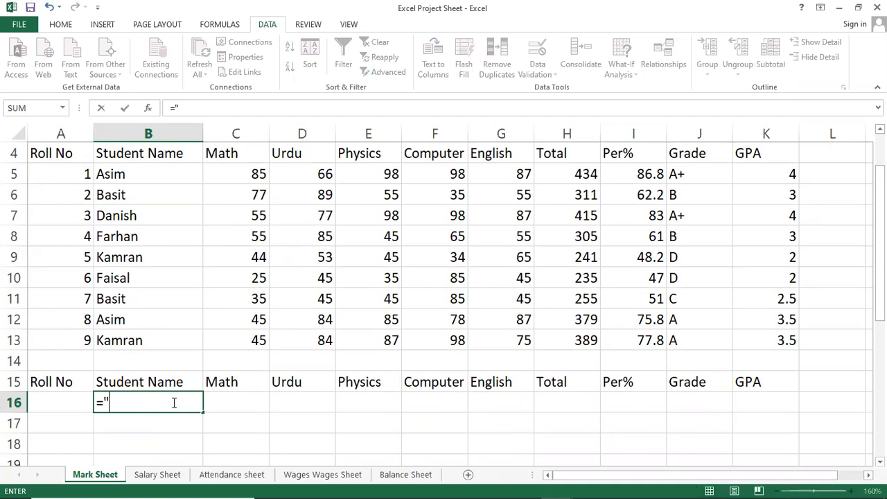
key("BackSpace")
key("BackSpace")
key("BackSpace")
type("\"Basi")
key("Return")
left_click(174, 402)
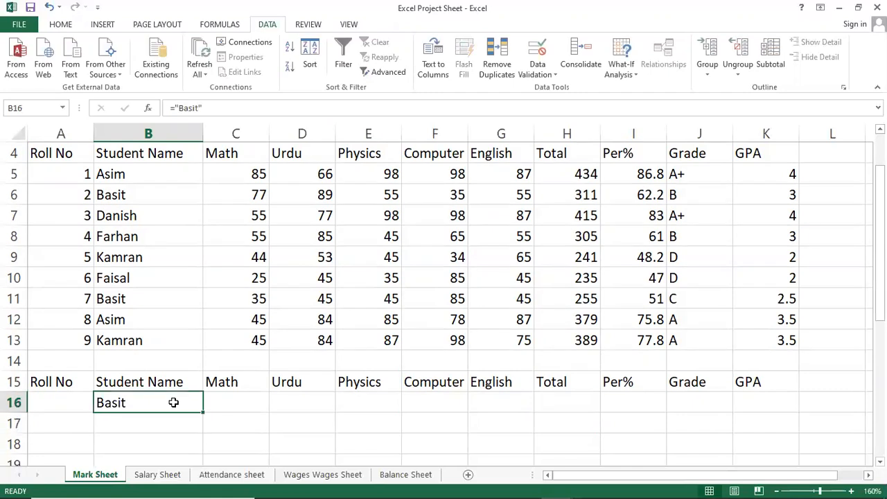
double_click(173, 403)
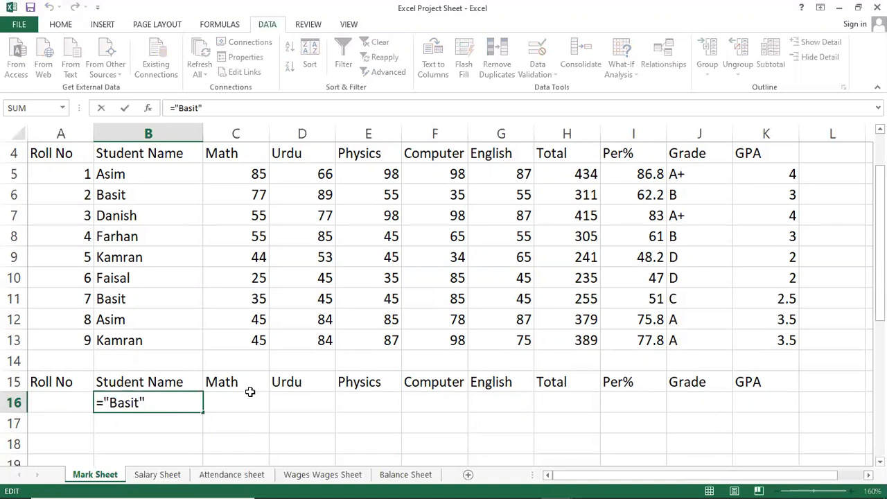
key("Return")
key("Up")
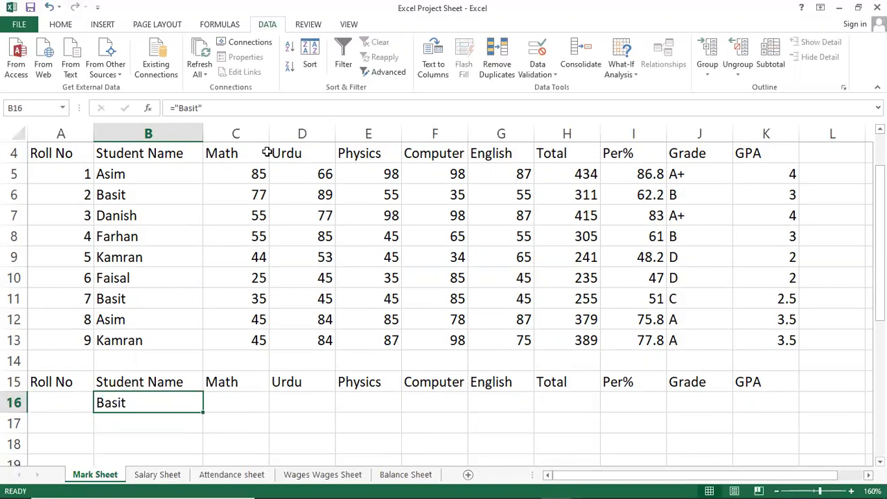
Step: Open the Advanced Filter from a Student Name cell in the marks table and start editing its list range
left_click(148, 430)
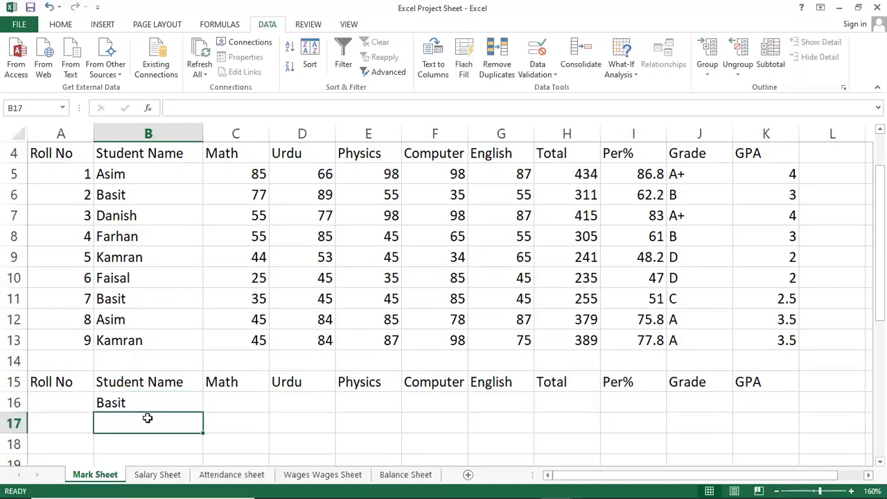
left_click(154, 405)
left_click(162, 262)
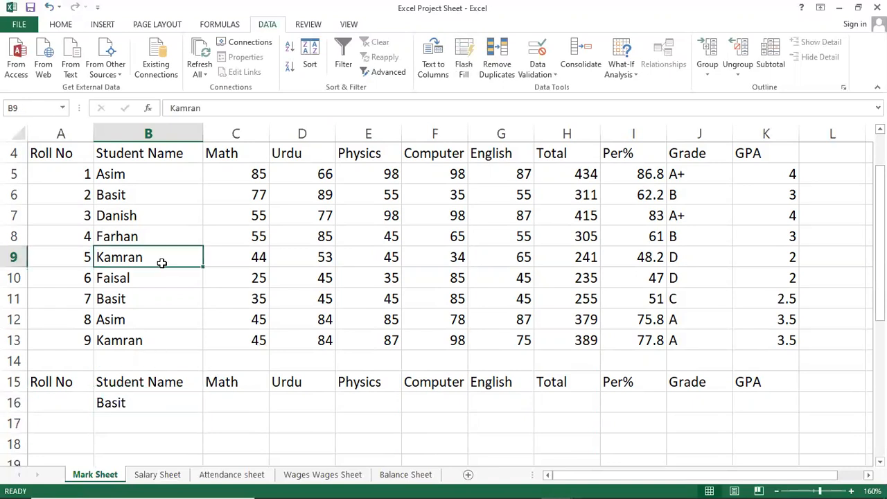
left_click(143, 220)
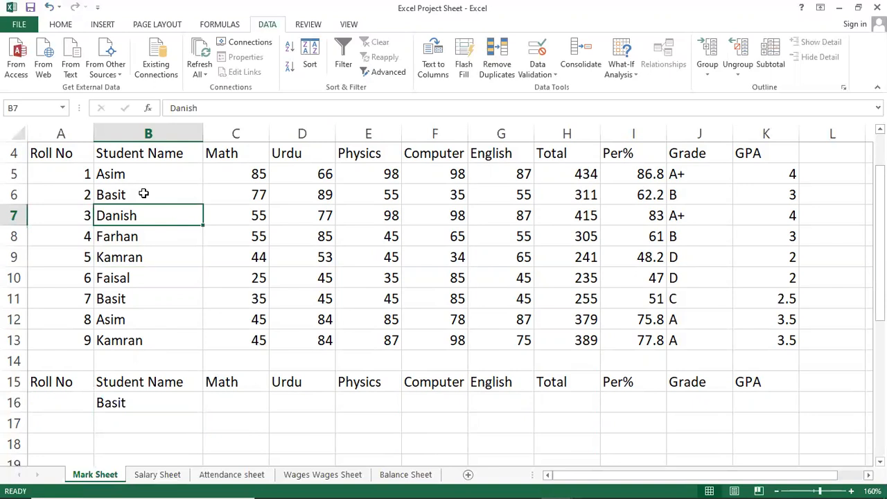
left_click(144, 194)
key("alt+a")
key("q")
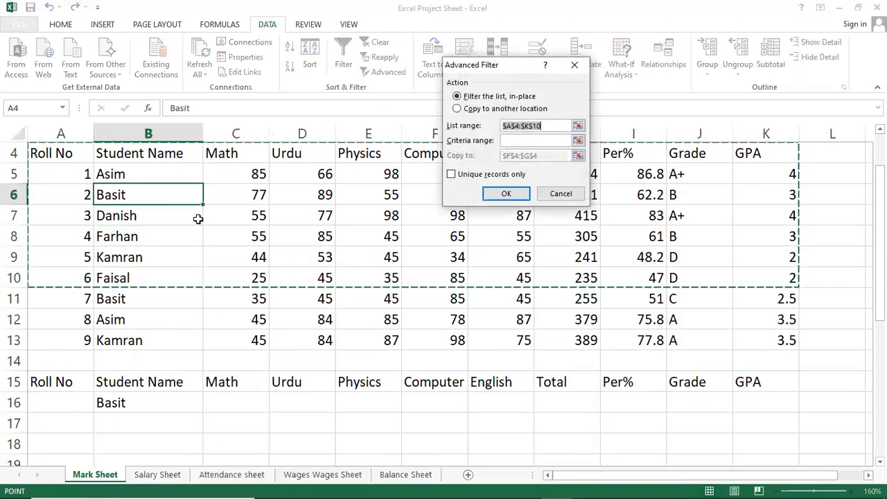
scroll(389, 318, "up", 1)
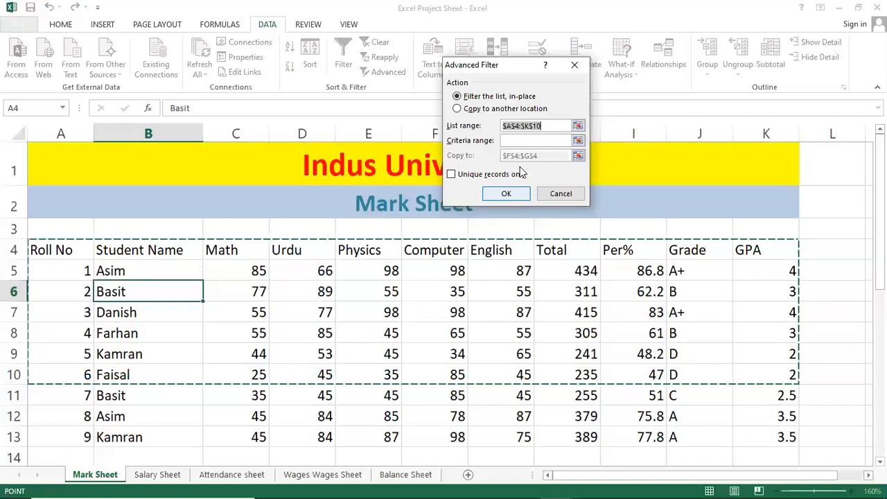
left_click(551, 126)
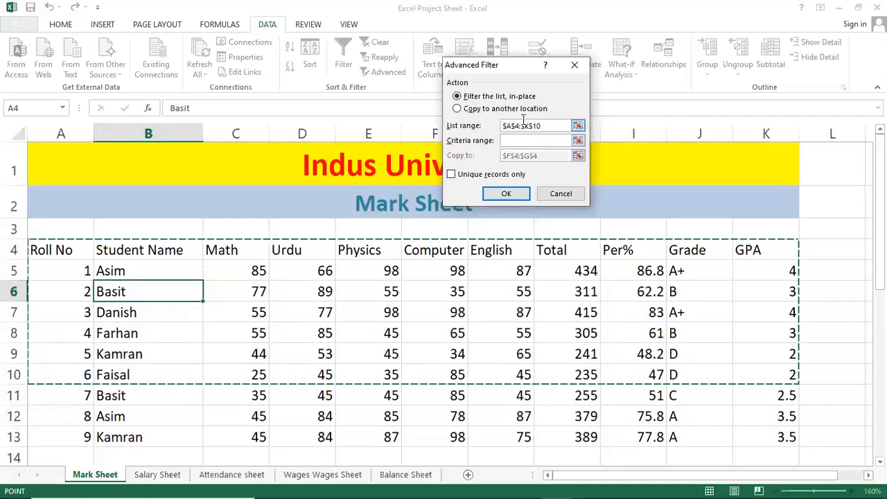
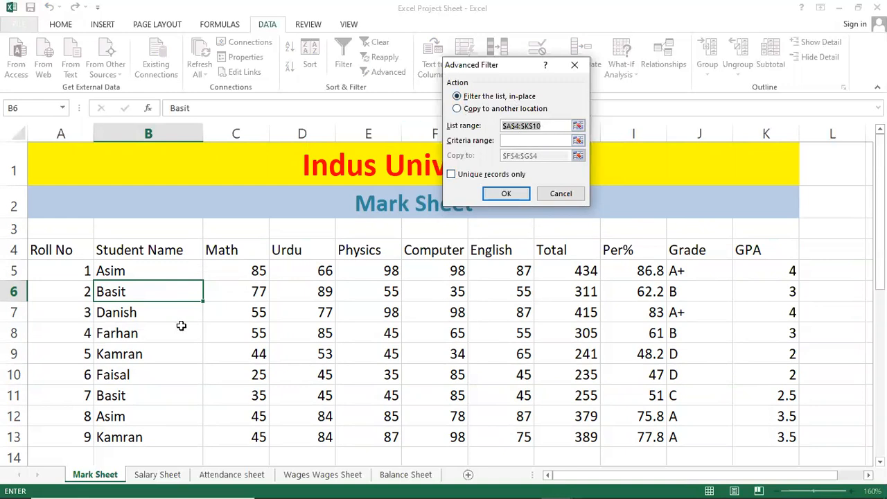
Step: Filter the marks list in place with list range A4:K13 and criteria range A15:K16
key("BackSpace")
left_click_drag(41, 250, 786, 441)
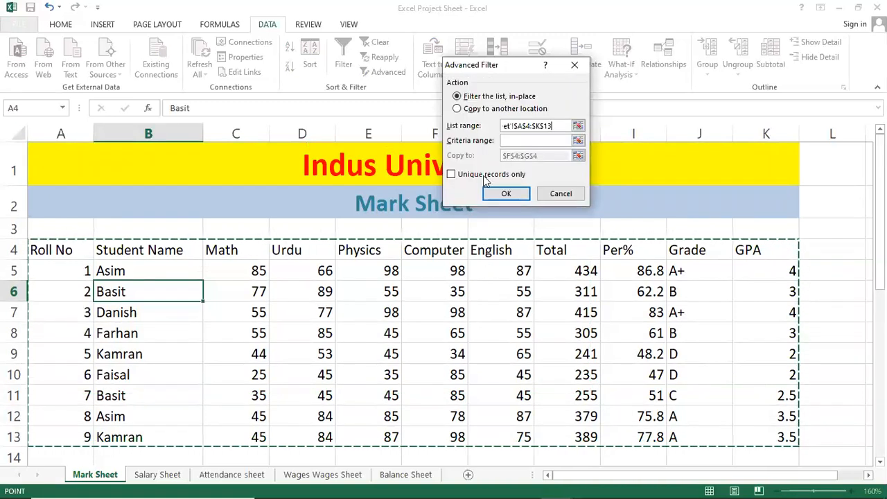
left_click(524, 141)
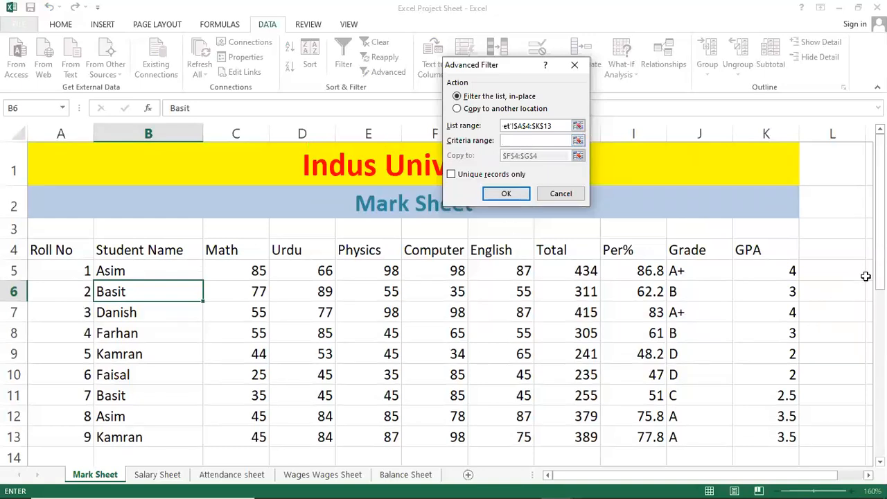
left_click_drag(880, 244, 880, 264)
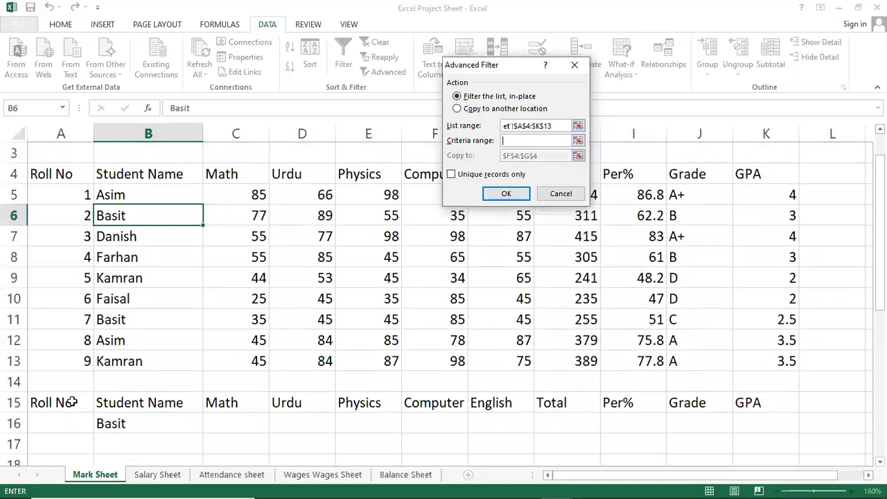
left_click_drag(71, 402, 754, 427)
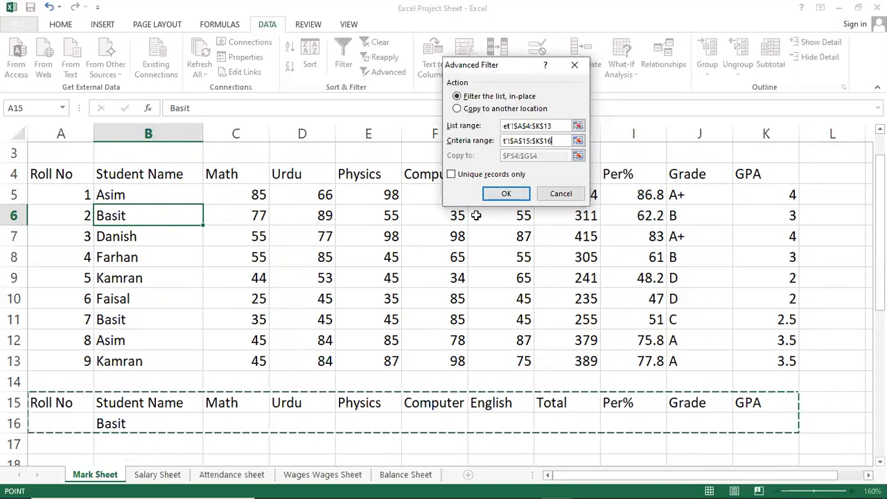
left_click(494, 195)
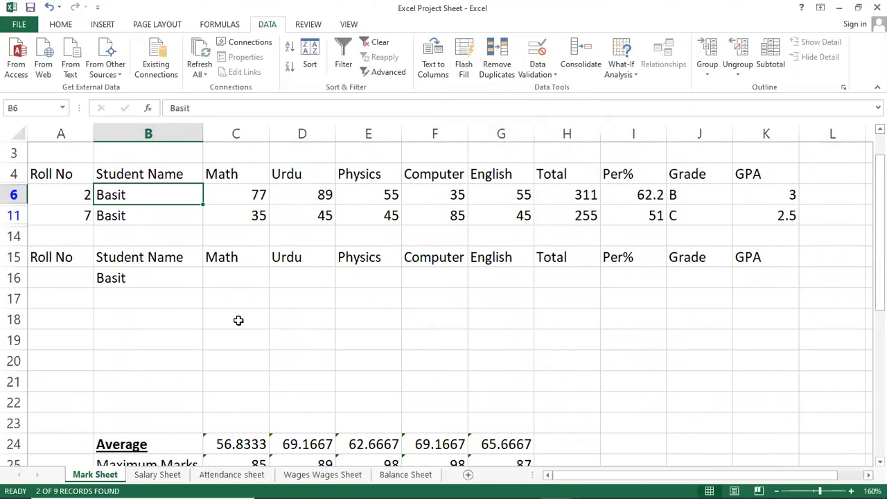
scroll(235, 314, "up", 1)
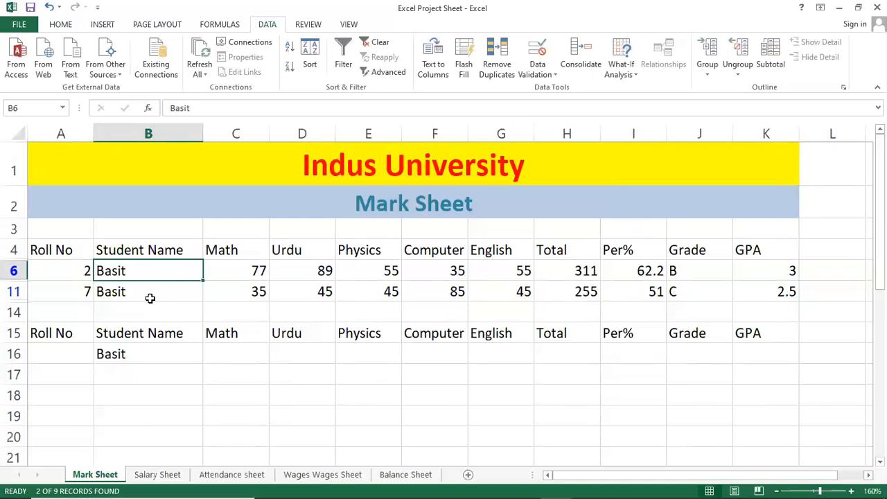
Step: Check the Student Name criterion formula in B16, and clear the filter from the marks table
left_click(134, 356)
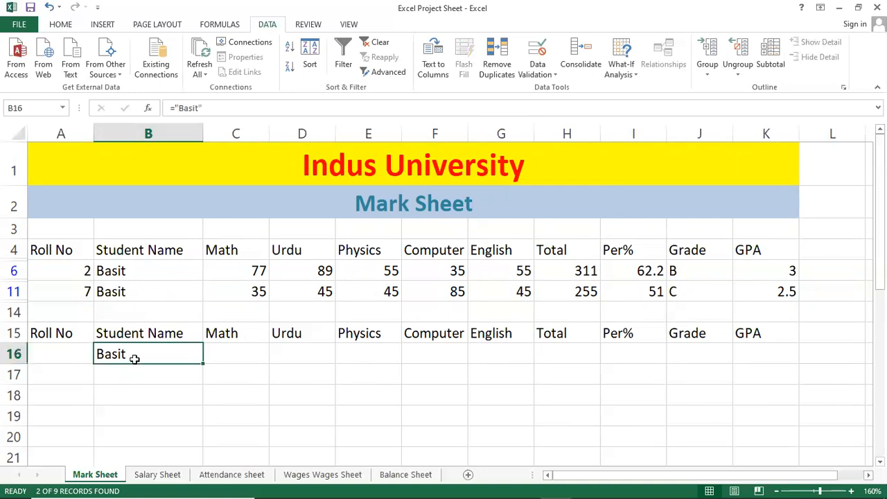
left_click(143, 269)
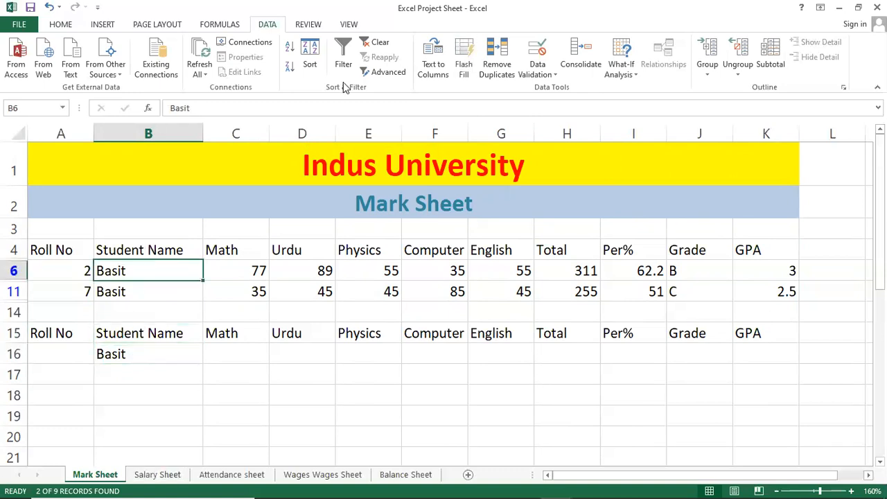
left_click(379, 43)
left_click(317, 310)
scroll(277, 368, "down", 1)
scroll(271, 347, "up", 1)
left_click(226, 312)
scroll(251, 379, "down", 1)
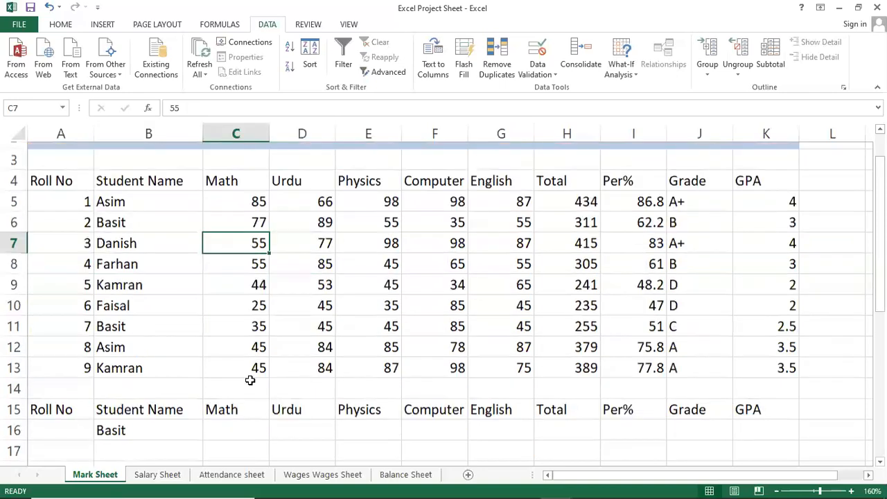
Step: Examine the subject marks in the table and the empty criteria cells beneath the copied headers
left_click(432, 405)
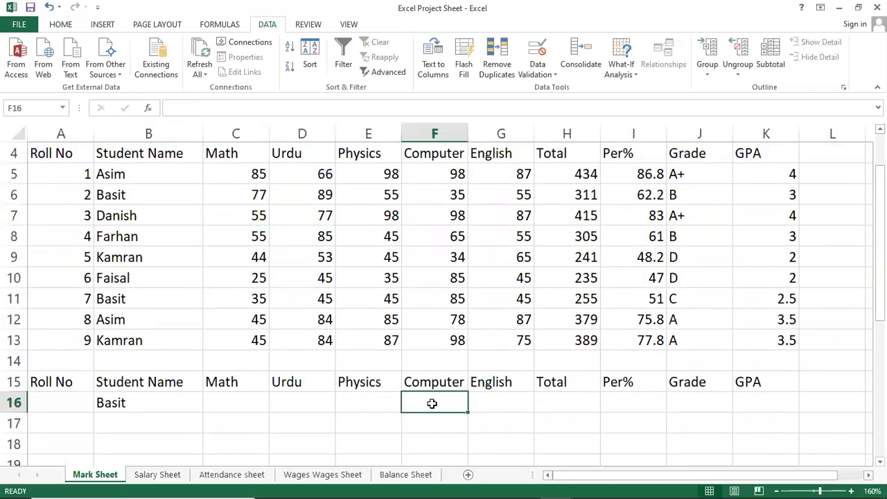
left_click(312, 397)
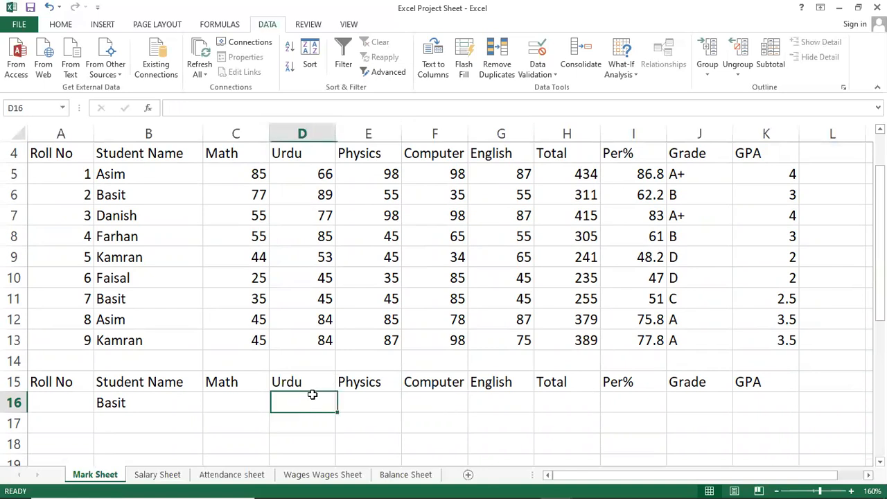
left_click(258, 197)
left_click(287, 200)
left_click(391, 220)
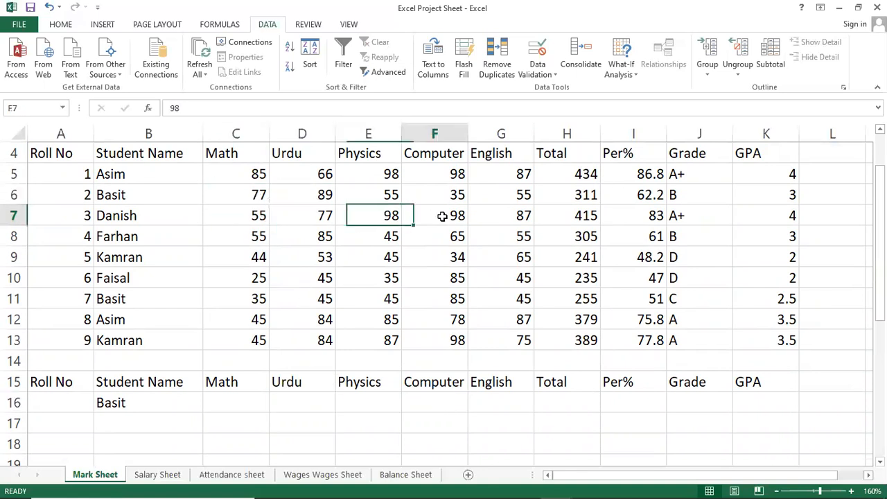
left_click(496, 208)
left_click(302, 339)
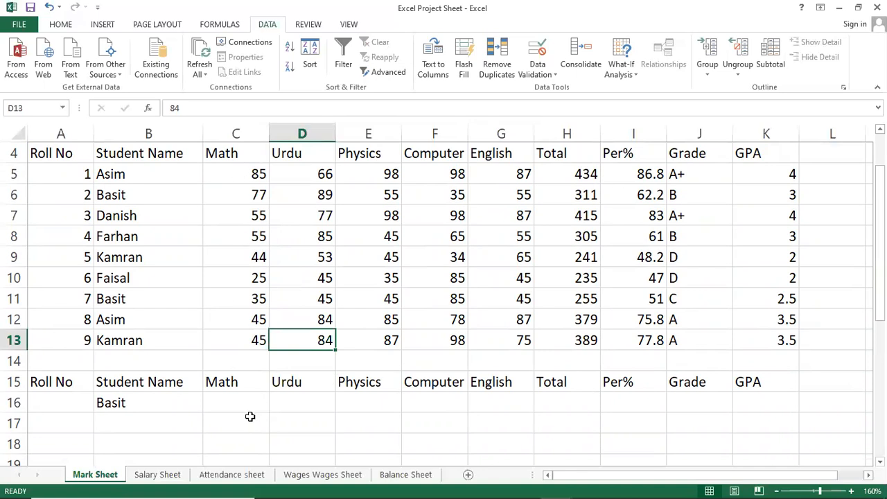
left_click(249, 404)
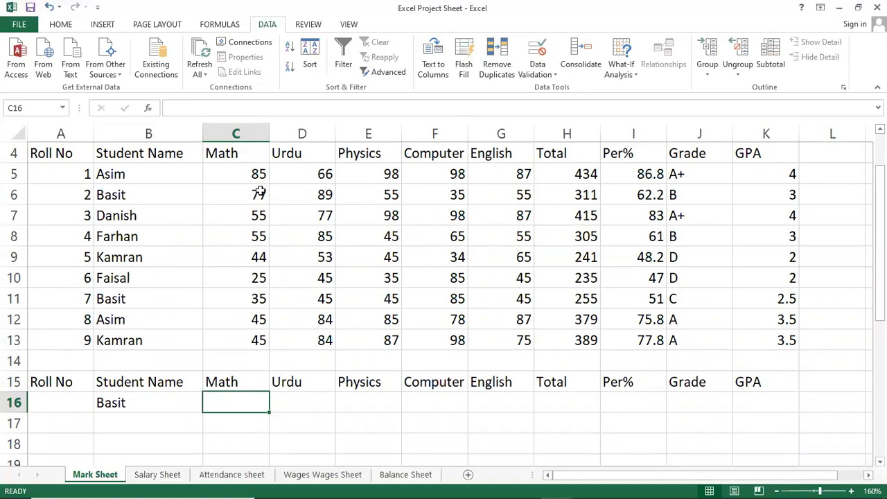
Step: Enter >=250 as the Total criterion in H16
left_click(547, 410)
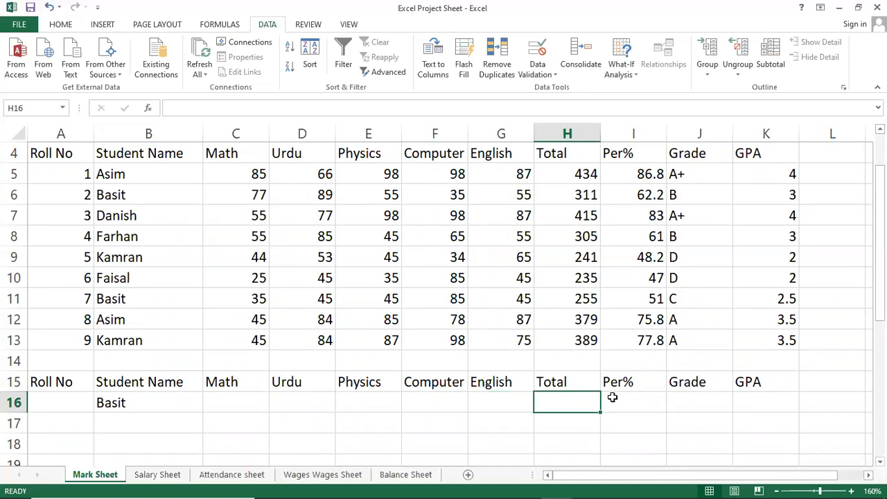
type("=")
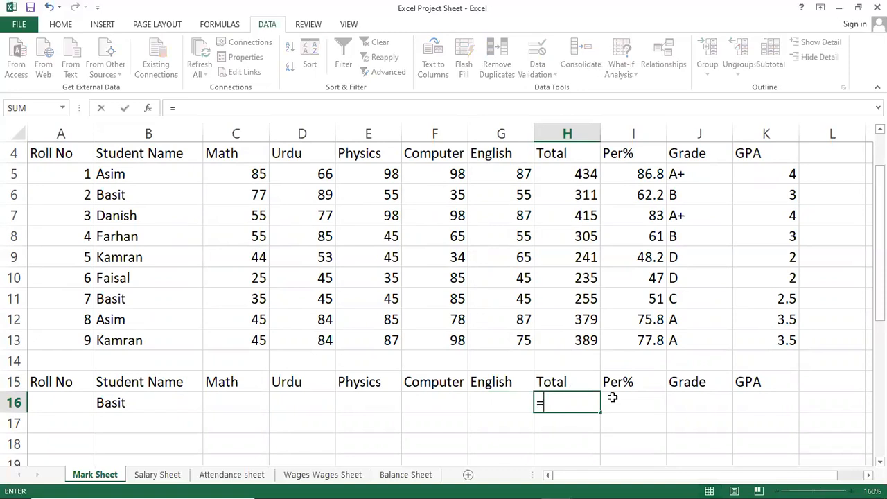
key("BackSpace")
type(">=20")
key("BackSpace")
key("BackSpace")
type("250")
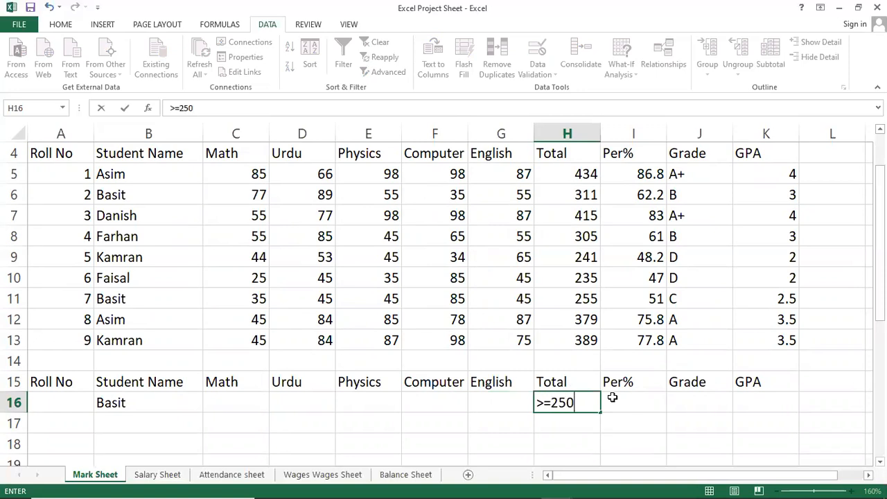
key("Return")
key("Up")
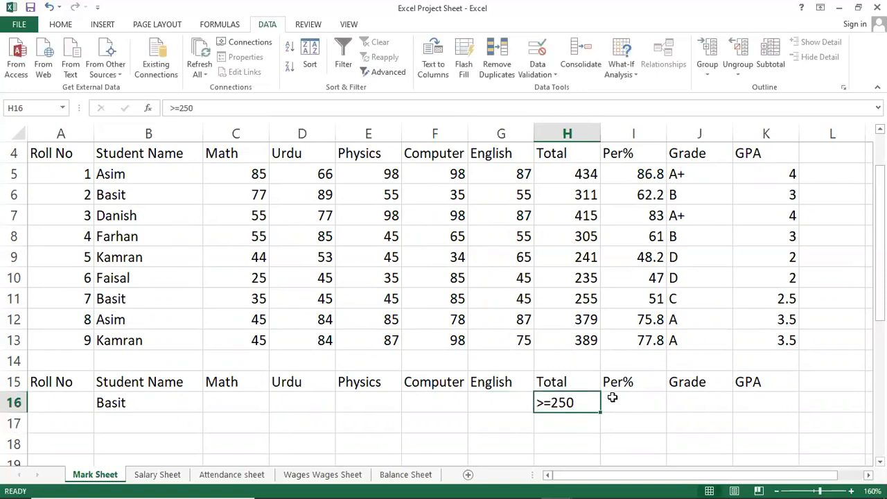
Step: Enter >=98 as the Physics criterion in E16
key("Right")
key("Right")
key("Left")
key("Left")
key("Left")
key("Left")
key("Left")
key("Left")
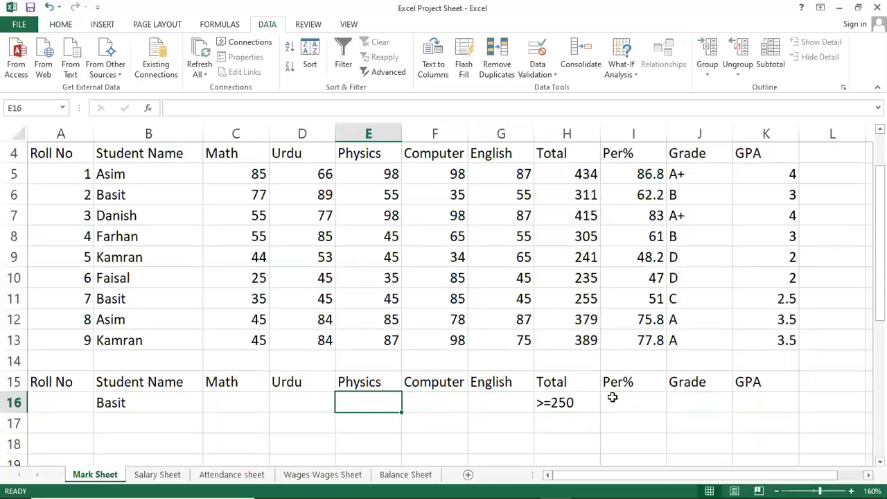
key("Right")
type("=")
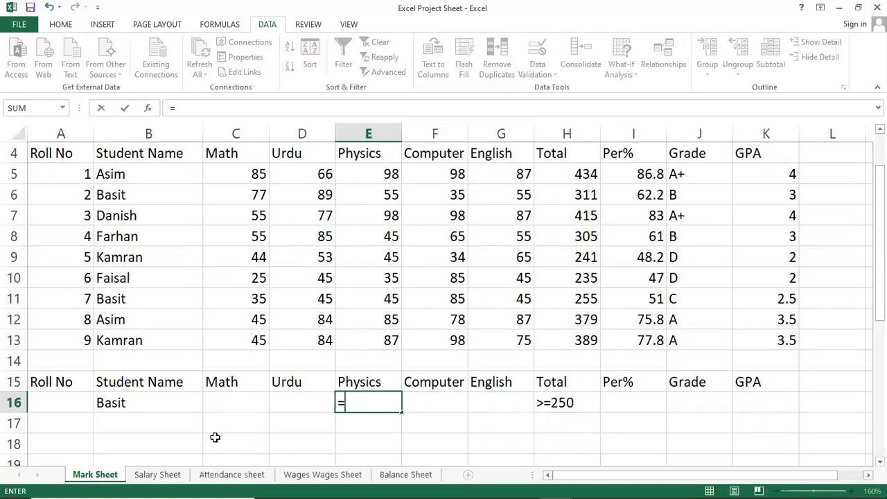
type("98")
key("Left")
key("Left")
key("Right")
key("Right")
key("Right")
key("Left")
key("F2")
key("Home")
key("Delete")
type(">")
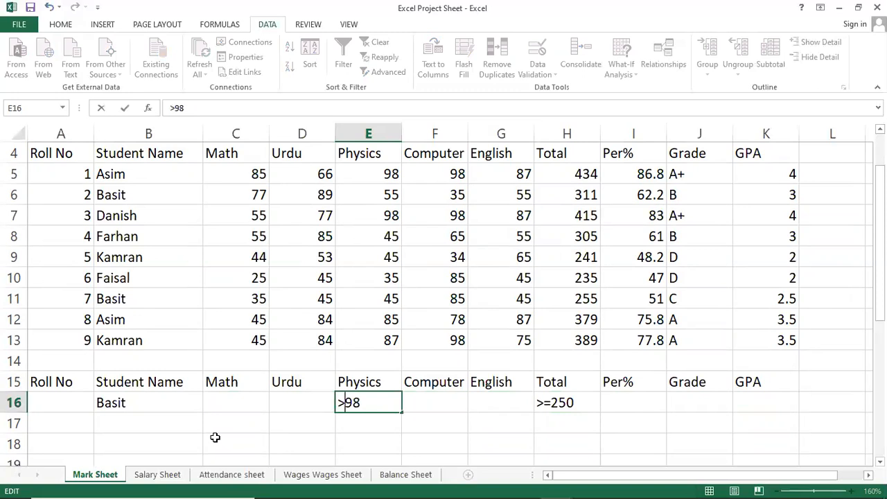
type("=")
key("Return")
key("Up")
Step: Review the criteria in row 16 against the student records in the marks table above
key("Right")
key("Right")
key("Right")
key("Right")
key("Up")
key("Left")
key("Down")
key("Up")
key("Up")
key("Up")
key("Up")
key("Up")
key("Up")
key("Up")
key("Up")
key("Down")
key("Down")
key("Down")
key("Down")
key("Down")
key("Down")
key("Down")
key("Down")
key("Left")
key("Left")
key("Left")
key("Left")
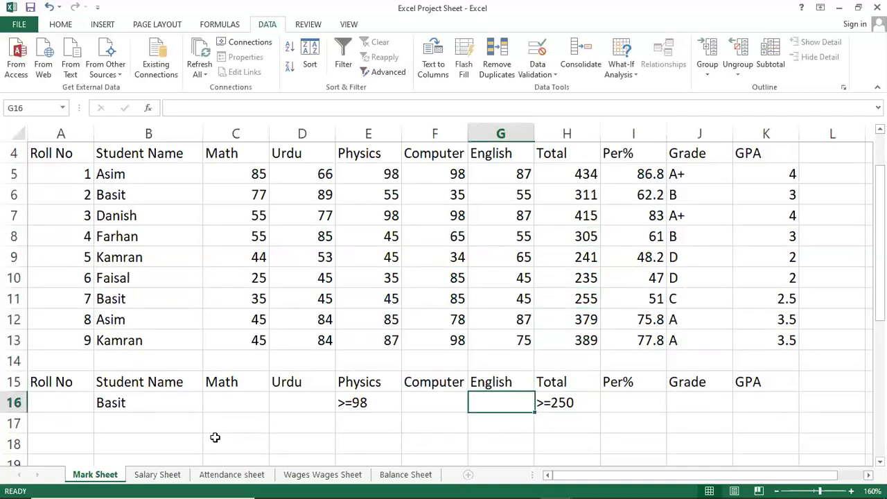
key("Right")
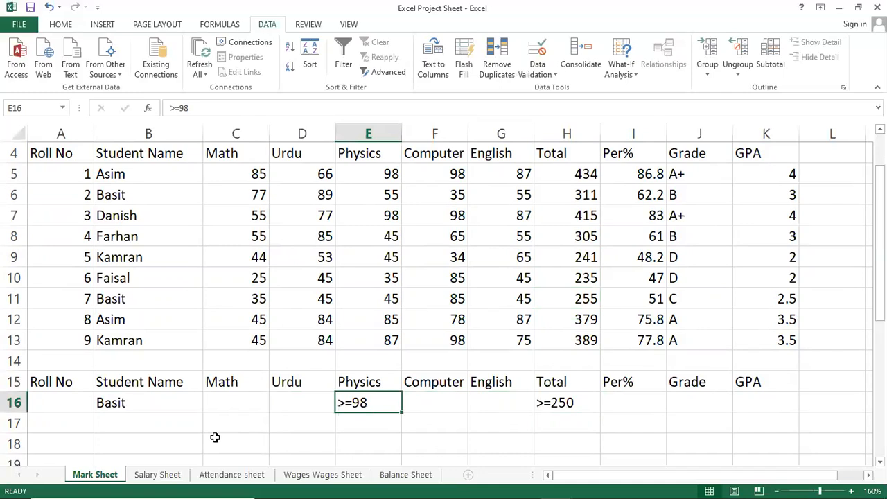
key("Left")
key("Left")
key("Left")
key("Left")
key("Up")
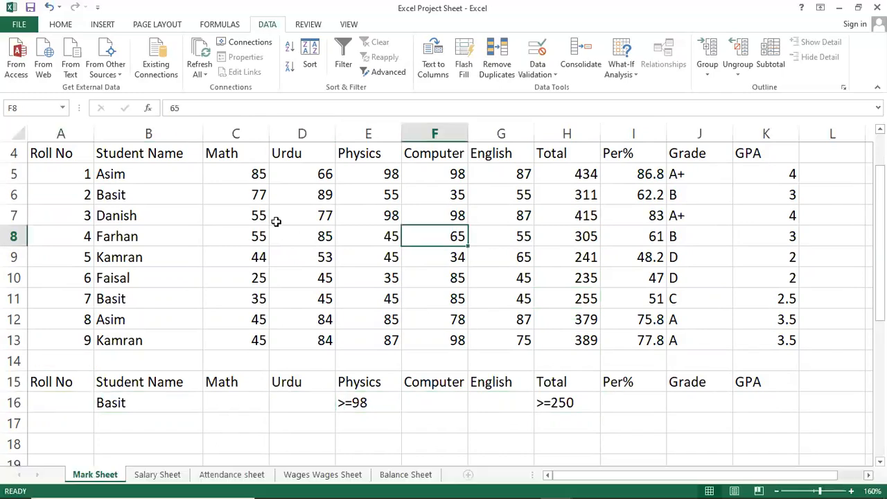
Step: Run the Advanced Filter in place on A4:K13 with A15:K16 as criteria, combining the Student Name, Physics and Total conditions
left_click(298, 221)
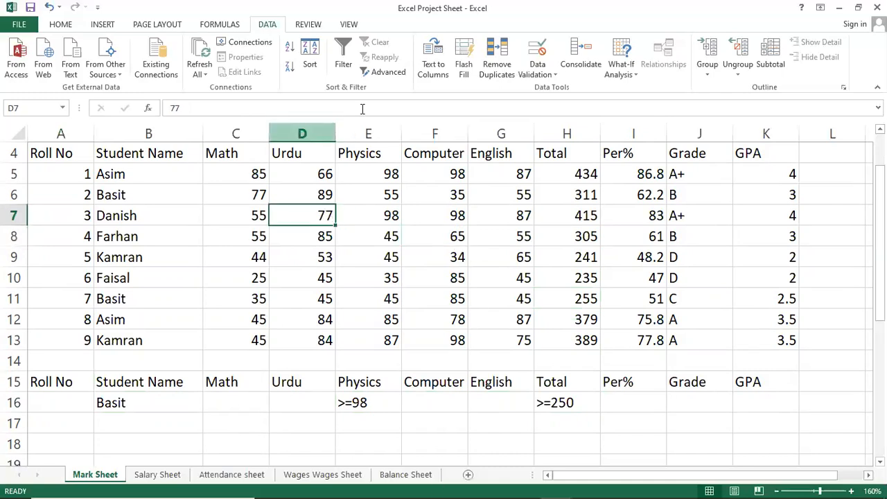
left_click(362, 188)
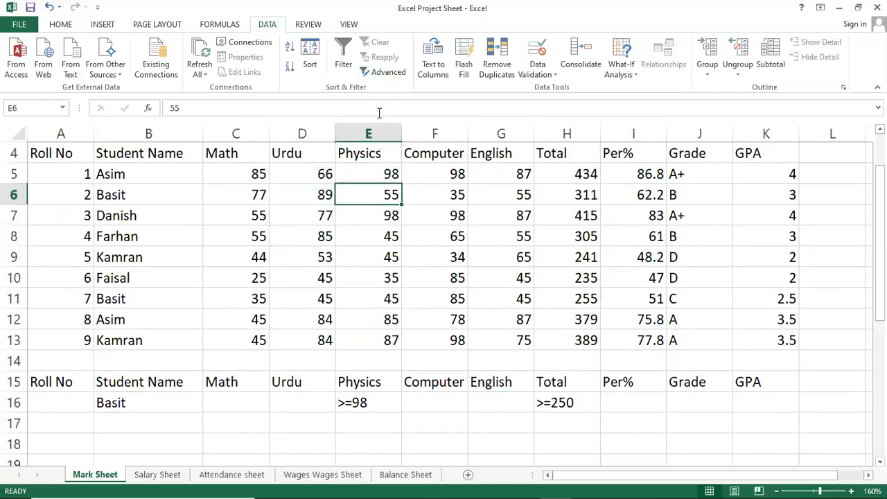
scroll(379, 113, "up", 1)
scroll(373, 311, "down", 3)
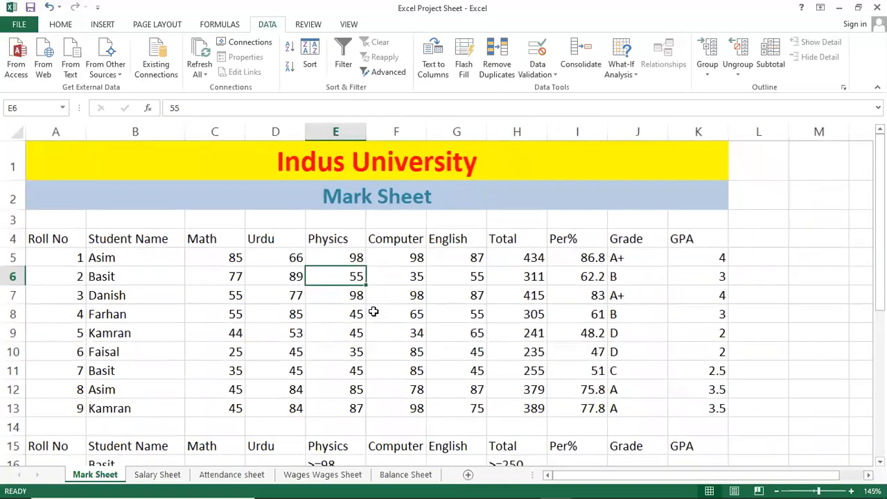
scroll(373, 311, "down", 1)
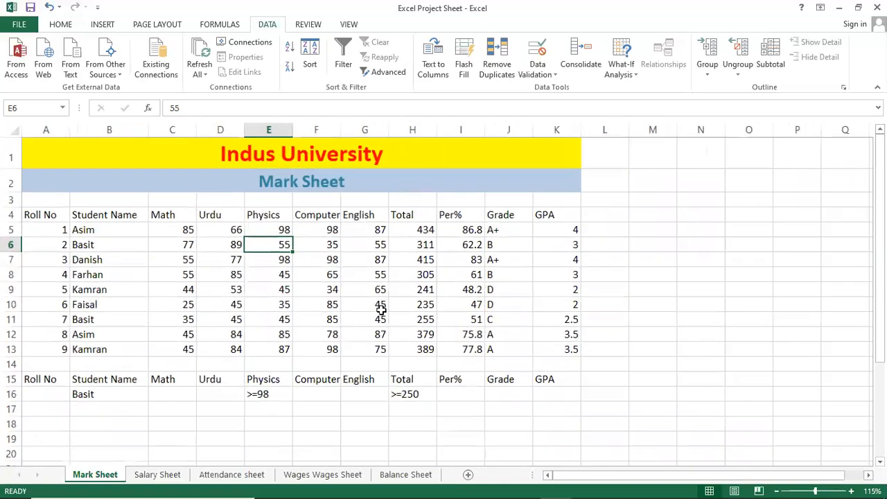
scroll(380, 305, "down", 1)
scroll(380, 304, "up", 1)
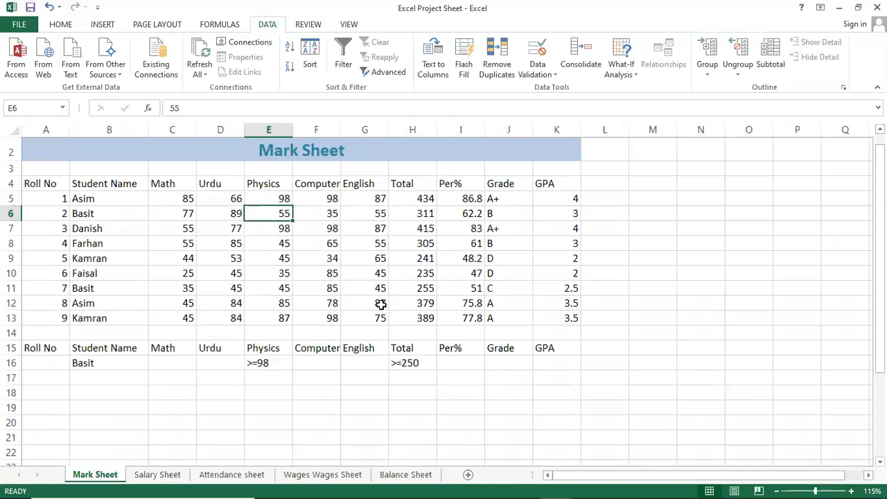
scroll(381, 286, "up", 1)
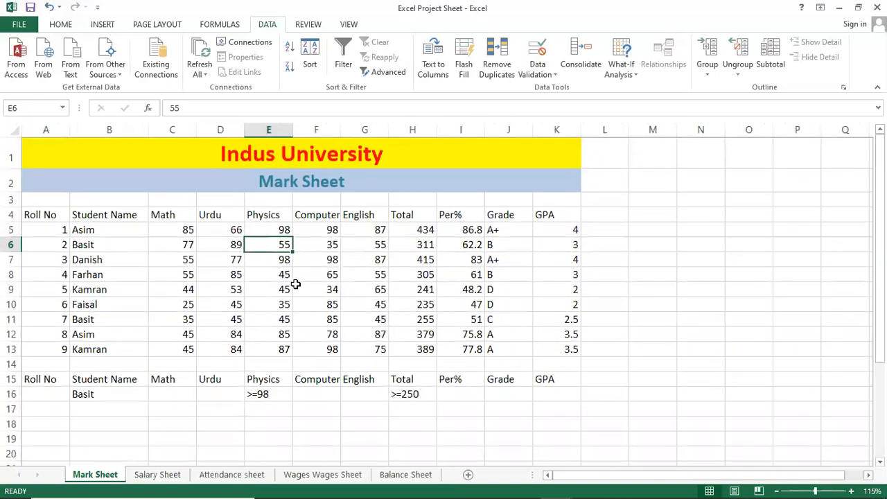
left_click(378, 72)
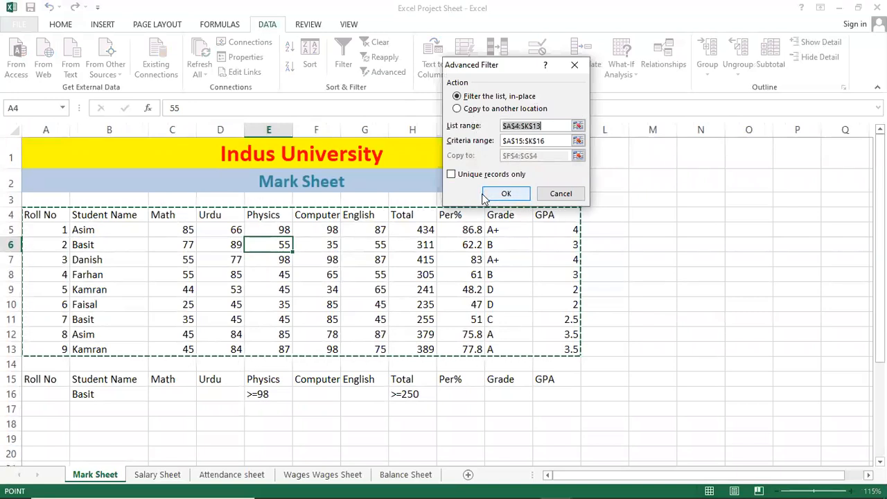
left_click(563, 141)
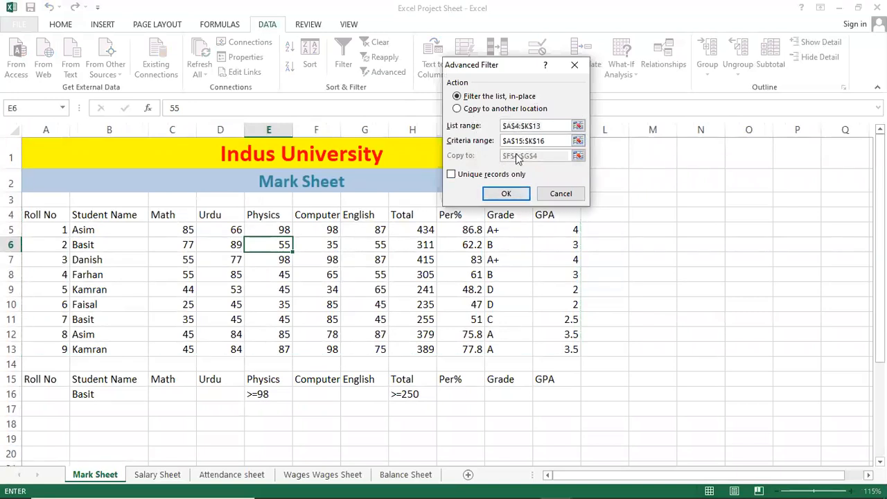
left_click(506, 193)
left_click(347, 291)
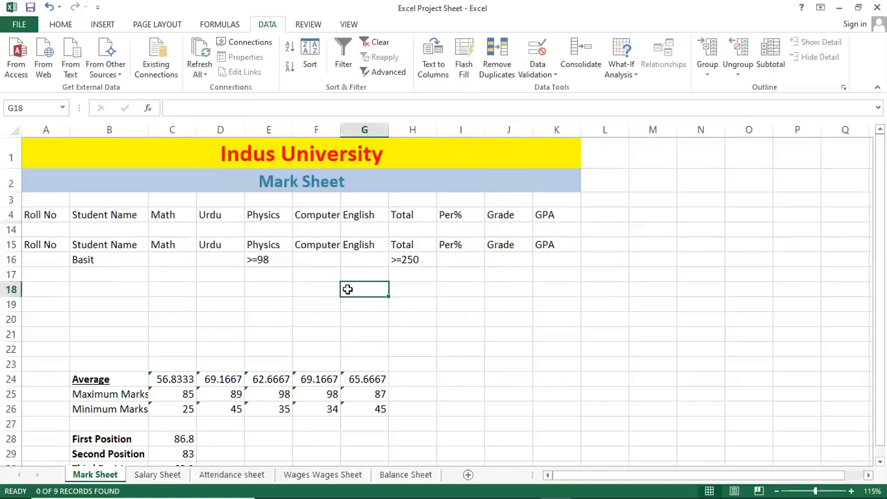
Step: Clear the combined-criteria filter to restore all student records
left_click(186, 259)
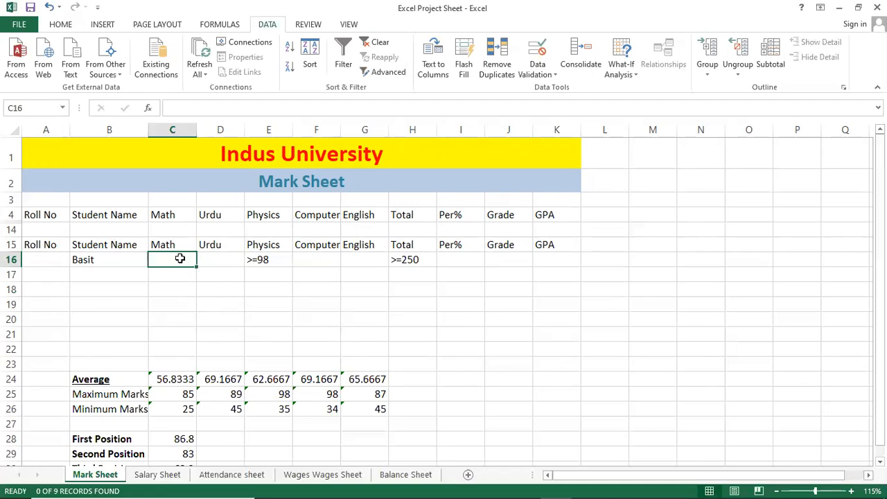
left_click(377, 43)
left_click(333, 294)
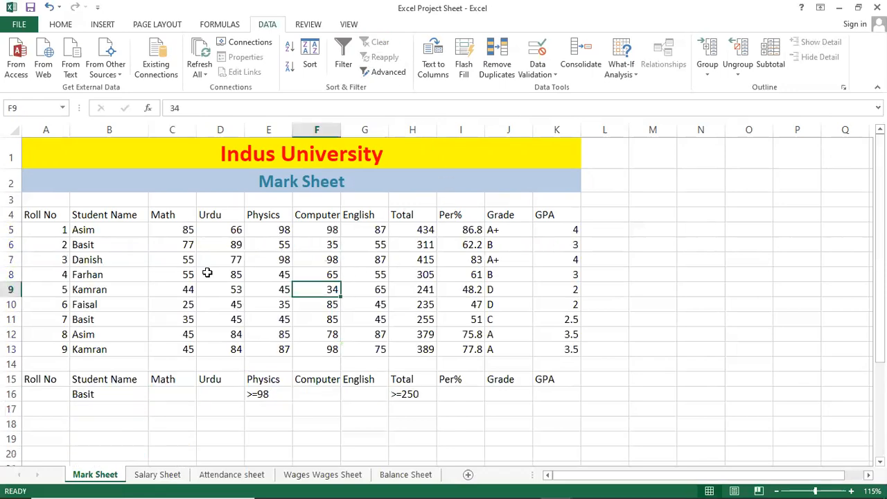
Step: Run the Advanced Filter in place on A4:K13 with the criteria range reselected as A15:K16
left_click(208, 273)
left_click(383, 72)
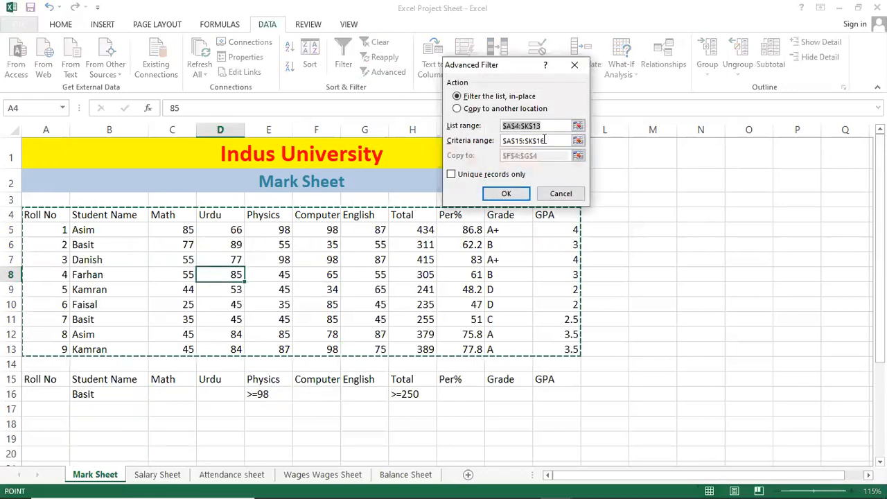
left_click(550, 126)
left_click_drag(553, 141, 375, 121)
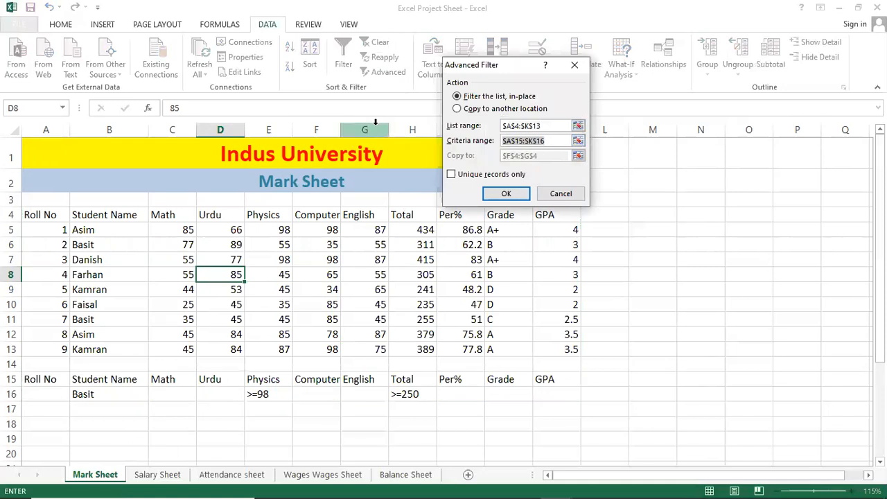
key("BackSpace")
left_click_drag(42, 383, 585, 399)
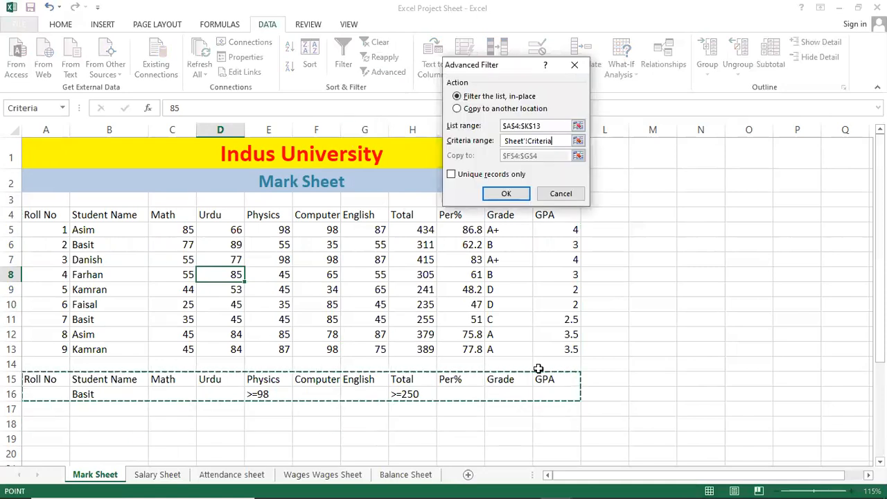
left_click(506, 194)
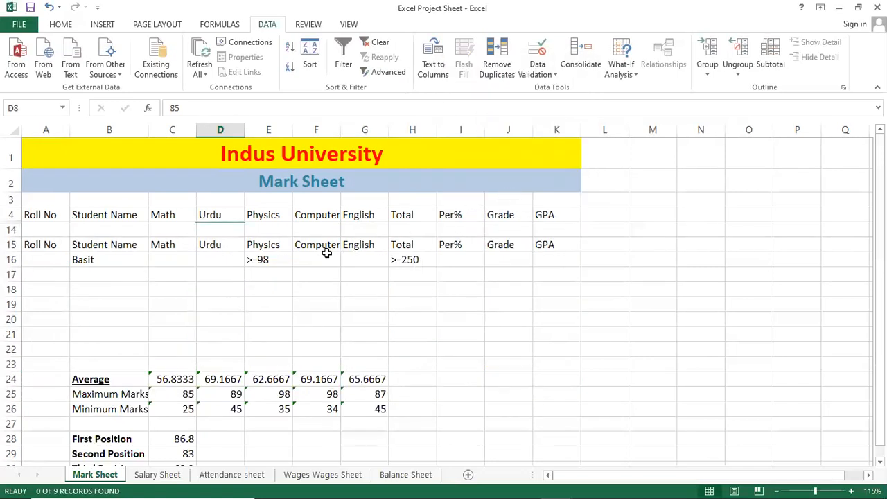
Step: Check the Student Name criterion in B16 and clear the filter to show every record
left_click(111, 248)
left_click(82, 261)
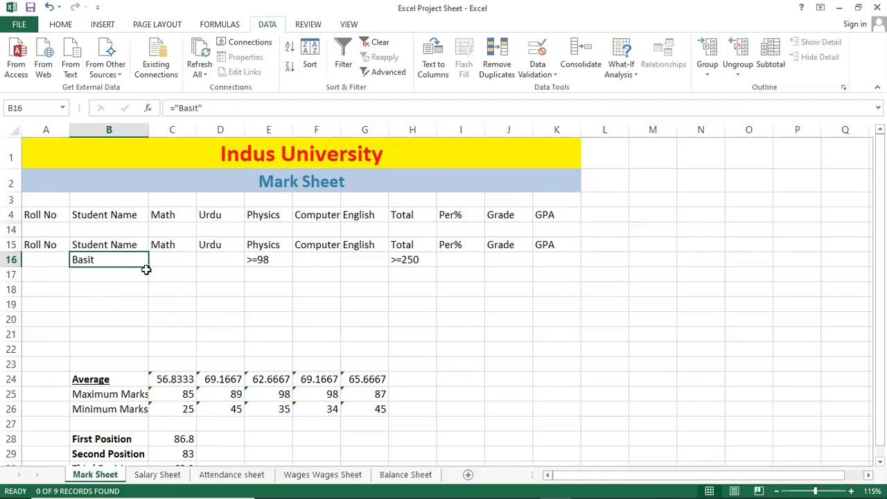
left_click(380, 43)
left_click(317, 260)
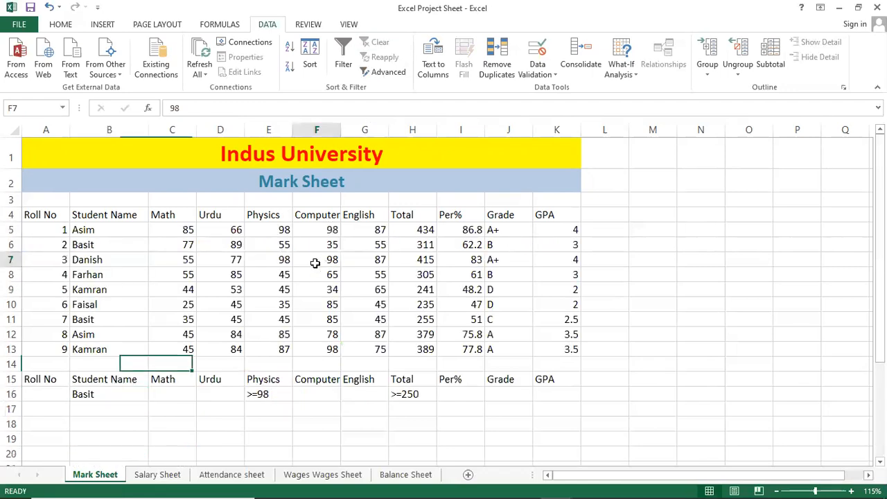
Step: Remove the Physics criterion from E16, leaving the Student Name and Total criteria in row 16
left_click(276, 391)
key("Right")
key("Right")
key("Left")
key("Left")
key("Left")
key("Left")
key("Left")
key("Left")
key("Right")
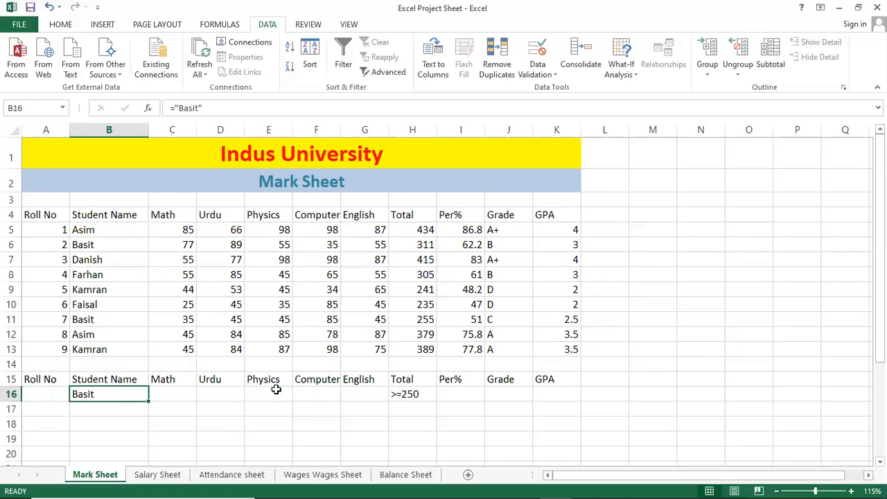
Step: Change the Student Name criterion in B16 to the wildcard formula ="B*"
key("F2")
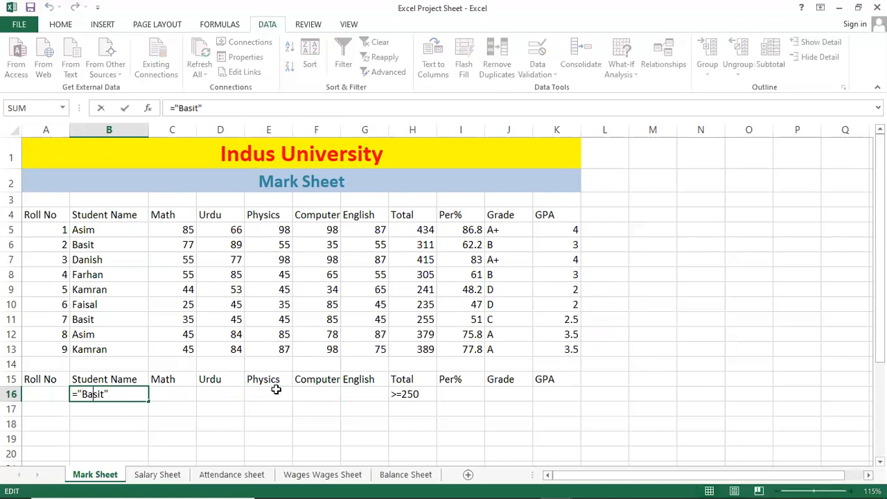
key("Delete")
key("Delete")
key("Delete")
key("Return")
key("Up")
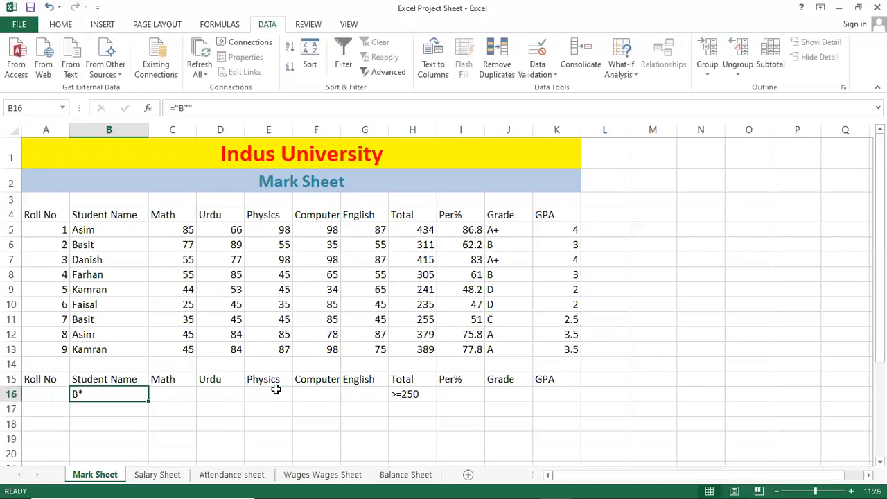
Step: Filter the marks table in place by the B* name pattern and the >=250 Total criterion, and clear the filter again
left_click(268, 322)
left_click(258, 271)
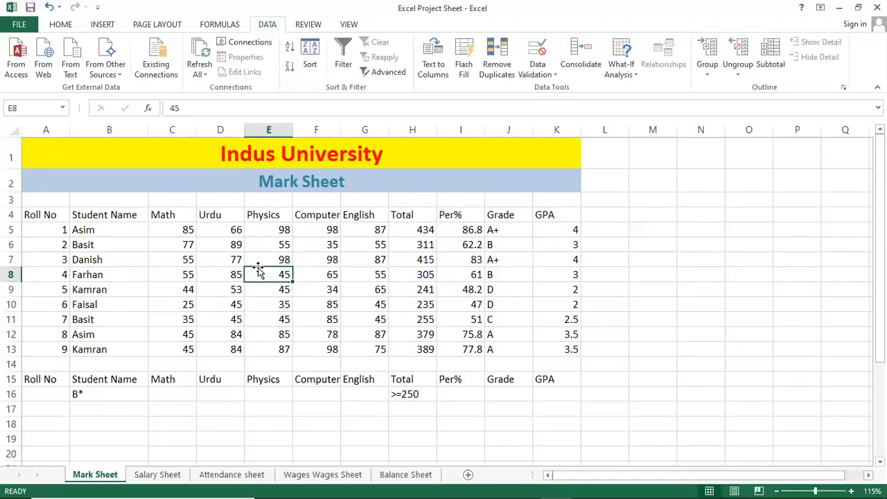
left_click(401, 76)
left_click(494, 188)
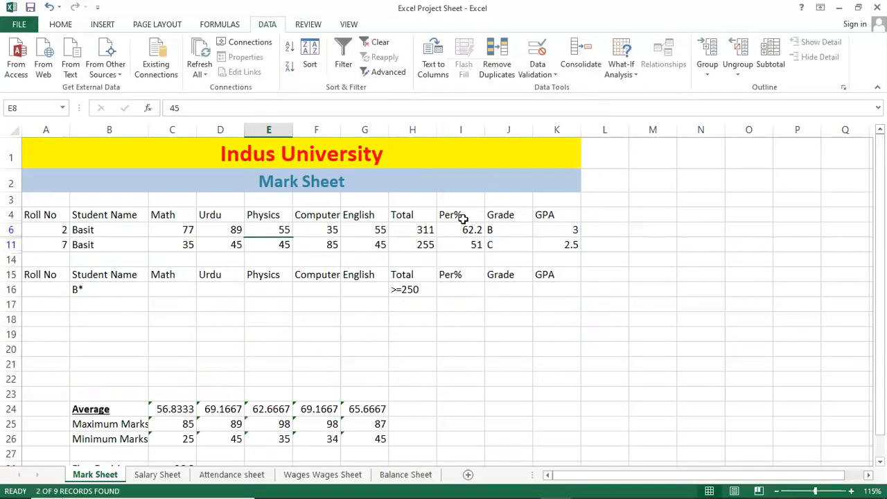
left_click(103, 243)
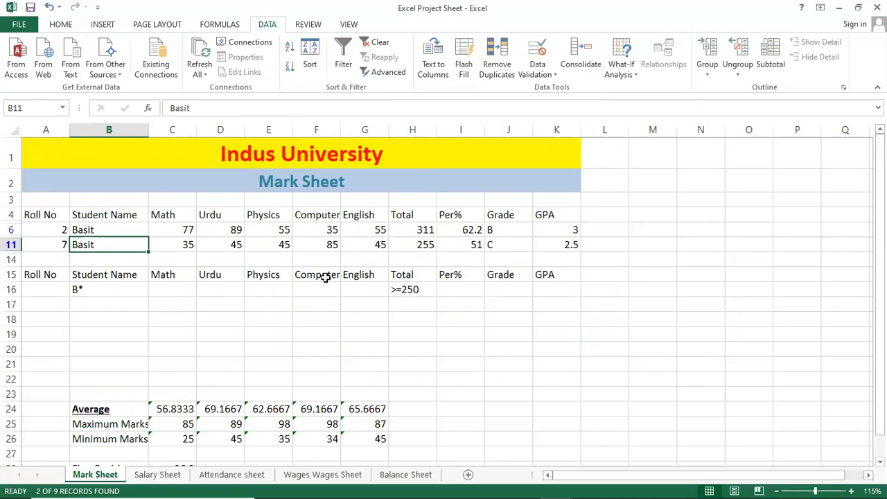
left_click(386, 44)
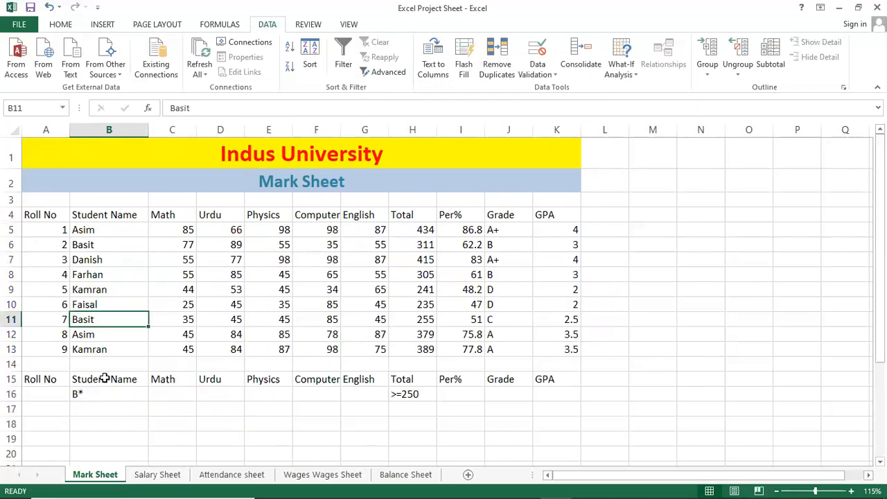
Step: Replace the wildcard criterion in B16 with the student's name as plain text
left_click(132, 392)
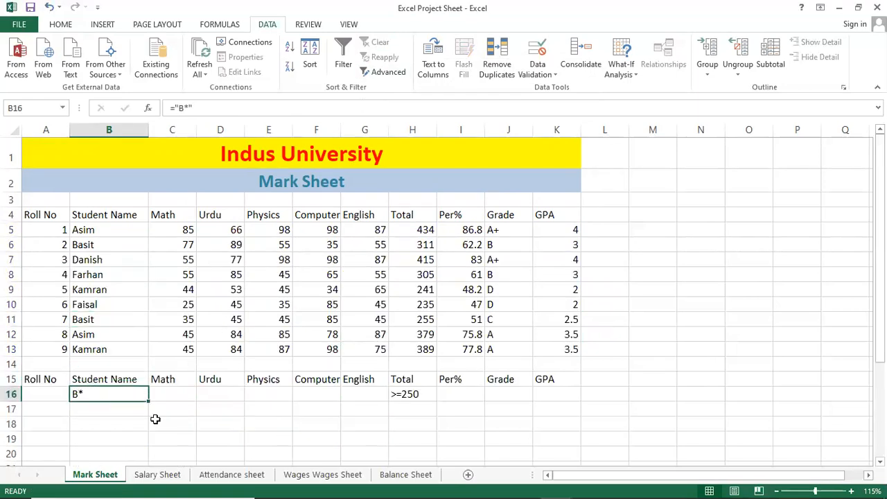
type("Ba")
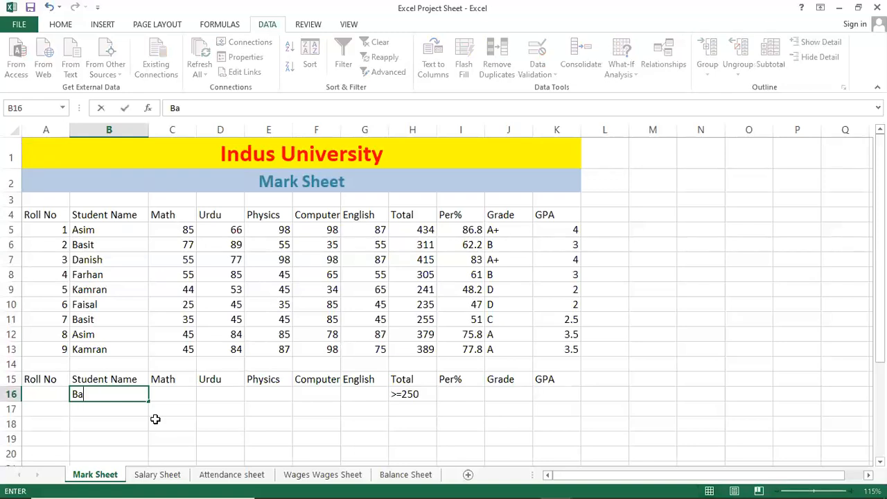
type("sit")
key("Return")
key("Up")
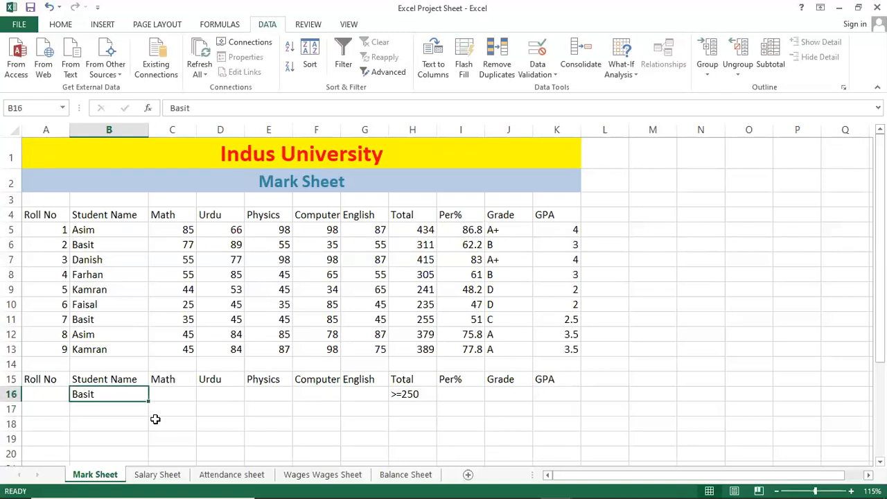
left_click(378, 72)
left_click(406, 304)
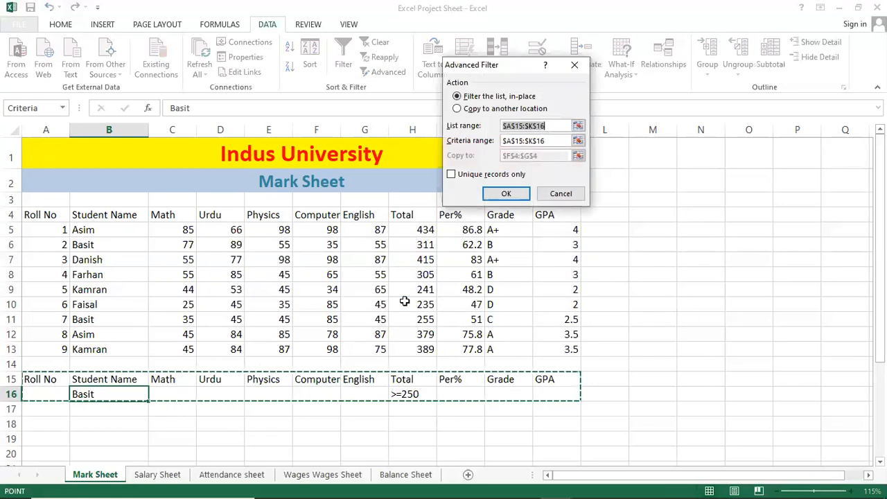
left_click(561, 193)
Step: Run the Advanced Filter in place on A4:K13 with A15:K16 as criteria, using the plain-text name and Total >=250
left_click(132, 234)
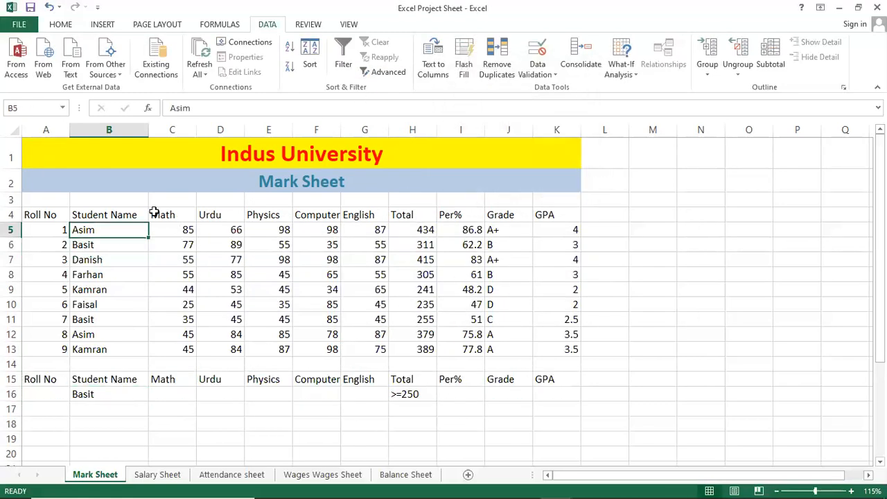
left_click(380, 67)
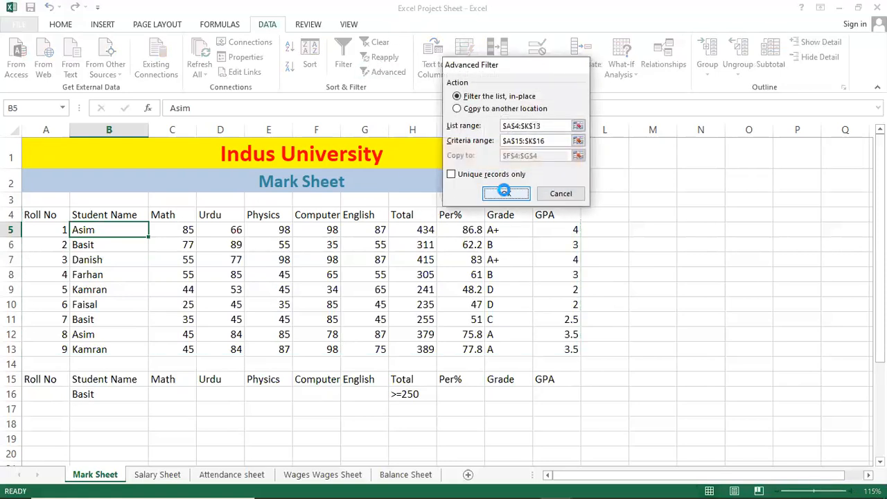
left_click(506, 192)
left_click(142, 242)
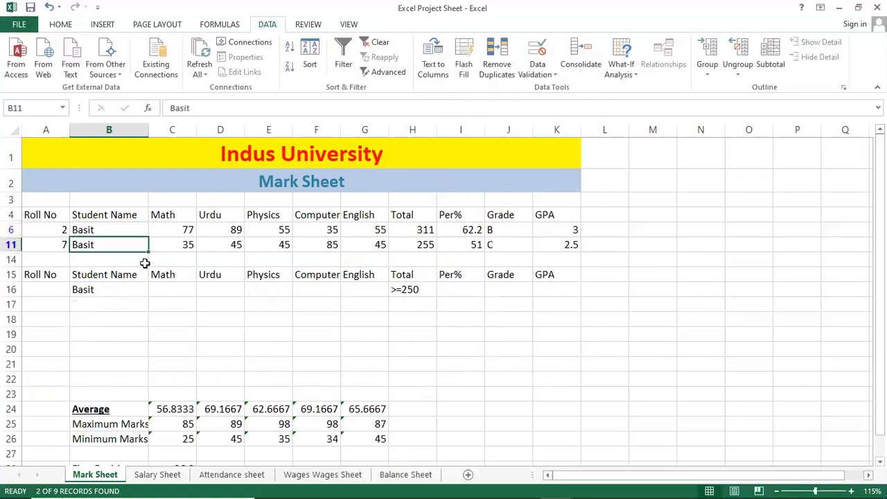
left_click(108, 290)
left_click(130, 232)
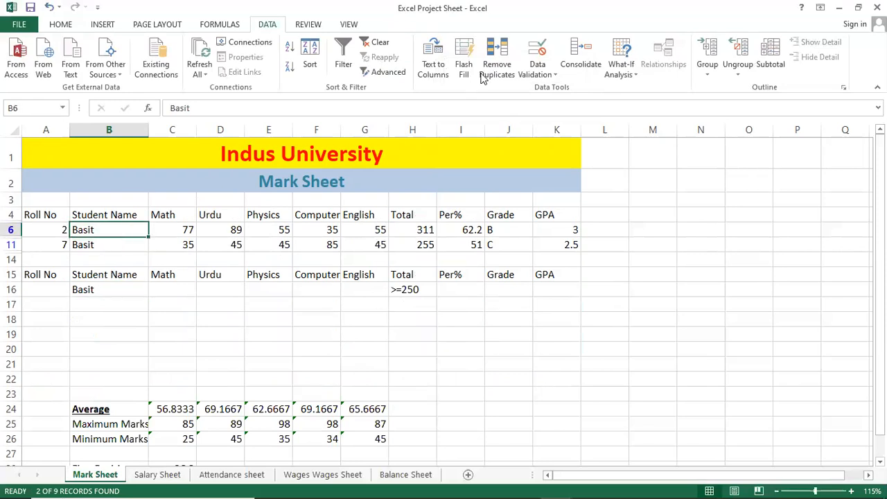
Step: Reapply the Advanced Filter with the same list and criteria ranges, and clear it to restore all student records
left_click(399, 77)
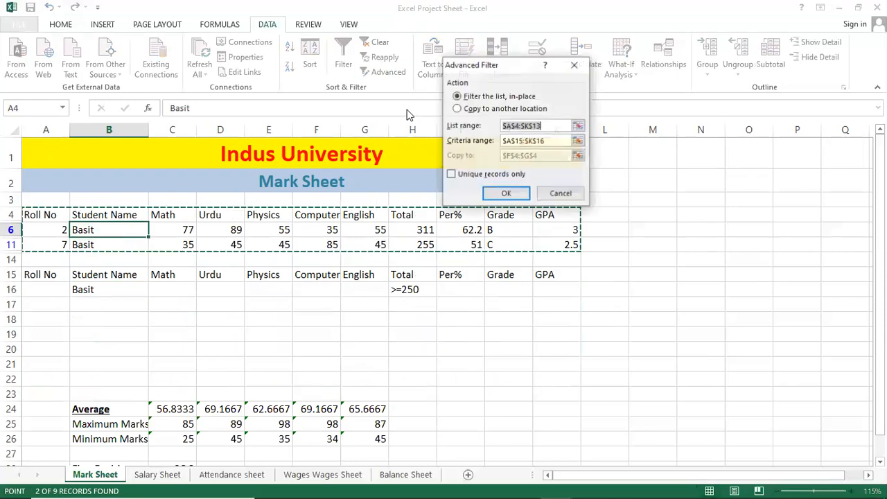
left_click(505, 196)
left_click(381, 43)
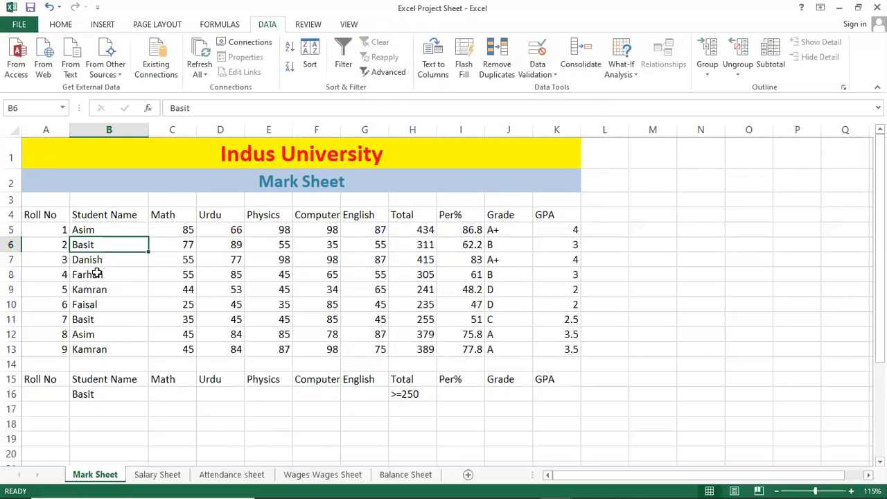
Step: Enlarge the sheet view to 130% and inspect the plain-text Student Name criterion in B16
scroll(145, 400, "up", 1, "ctrl")
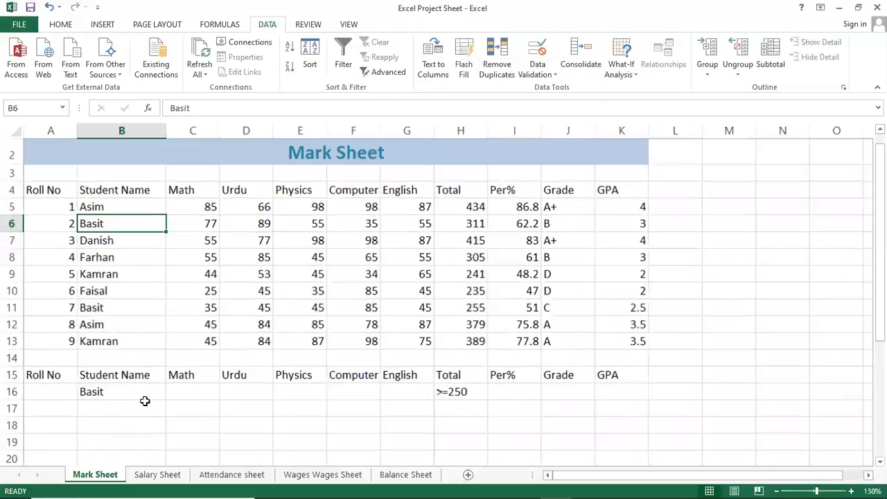
scroll(146, 396, "up", 1, "ctrl")
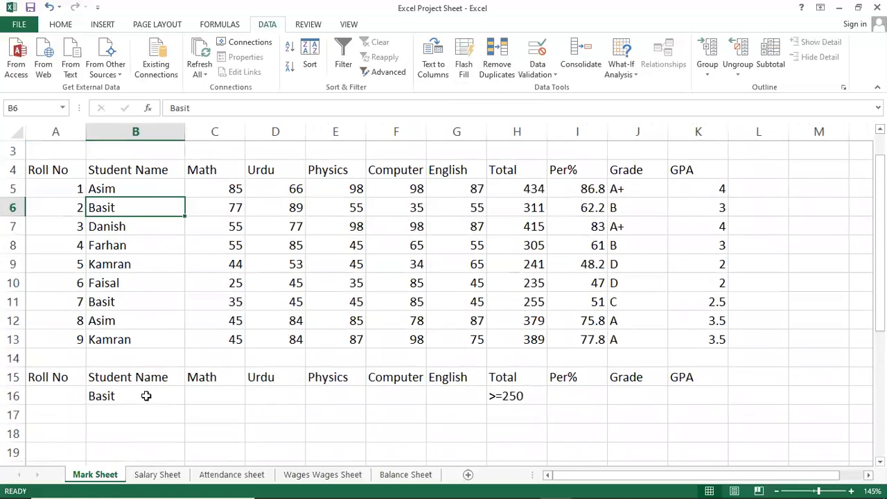
scroll(145, 409, "up", 1)
scroll(139, 435, "down", 1, "ctrl")
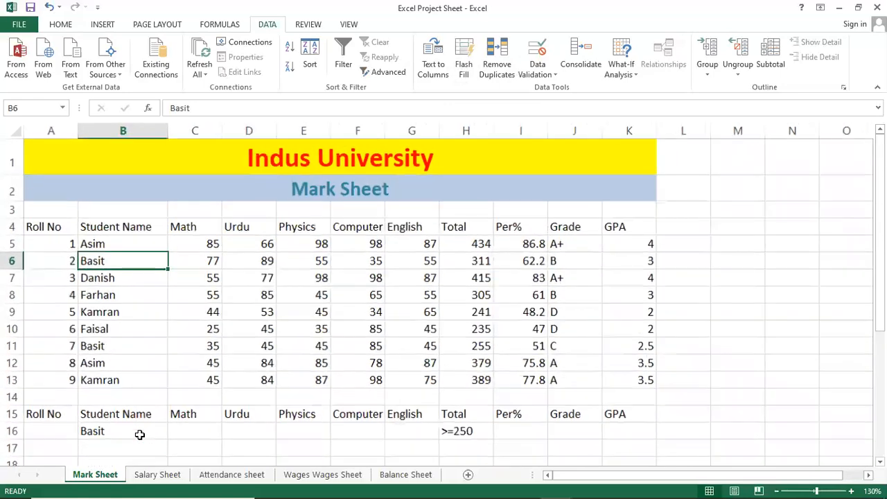
double_click(122, 430)
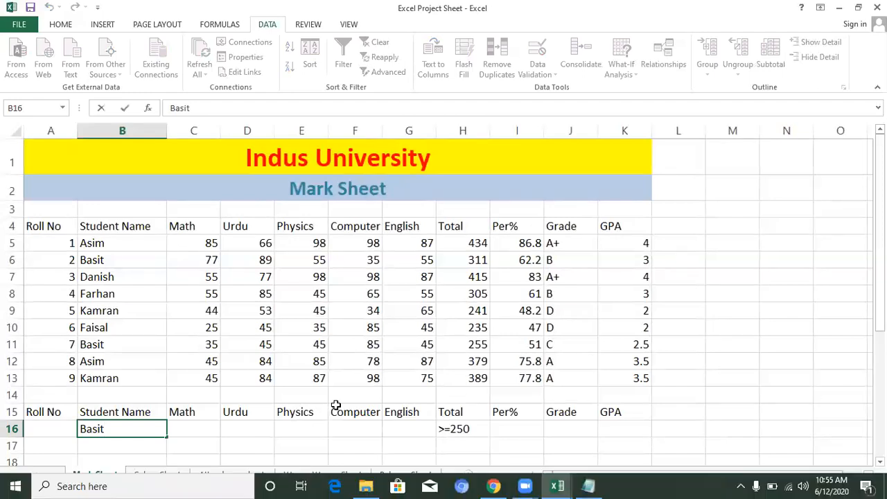
key("Return")
left_click(340, 306)
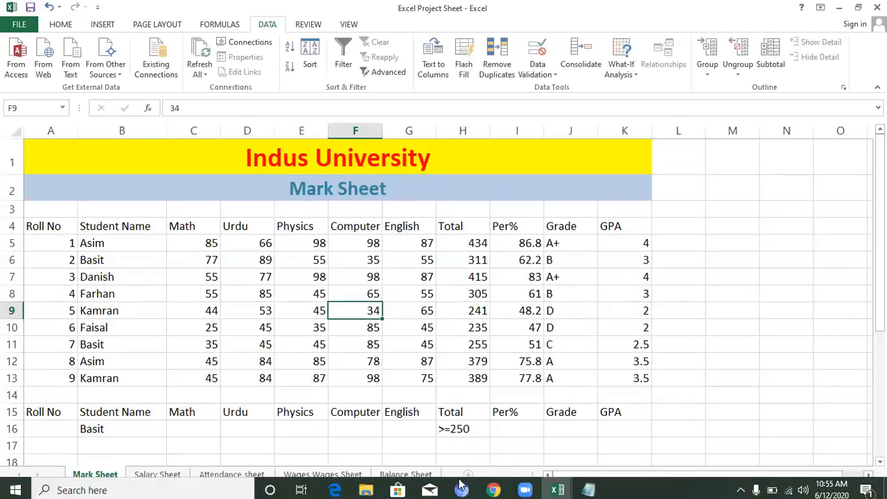
Step: Switch to the Daily Wajes Sheet notes in Notepad and review the sample criteria under Mark Sheet (Advance Filter)
left_click(585, 486)
left_click(49, 322)
left_click(8, 286)
left_click(35, 288)
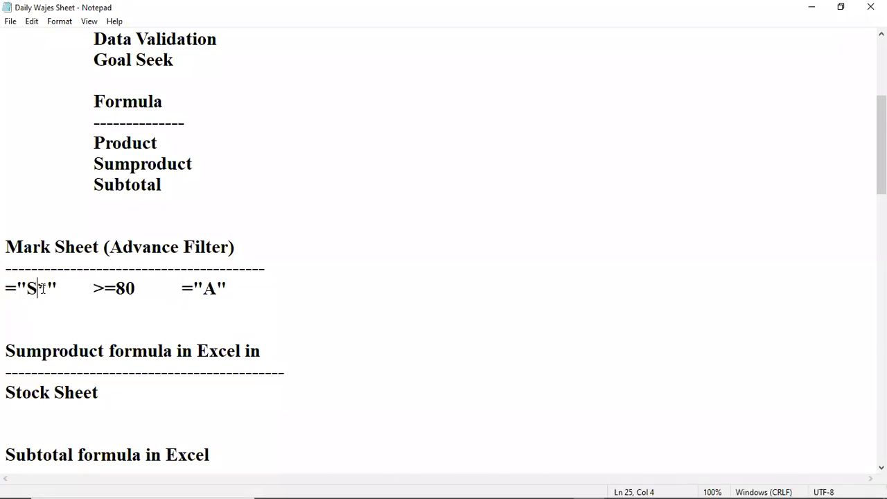
left_click_drag(35, 288, 29, 288)
left_click(116, 288)
left_click_drag(99, 296, 136, 291)
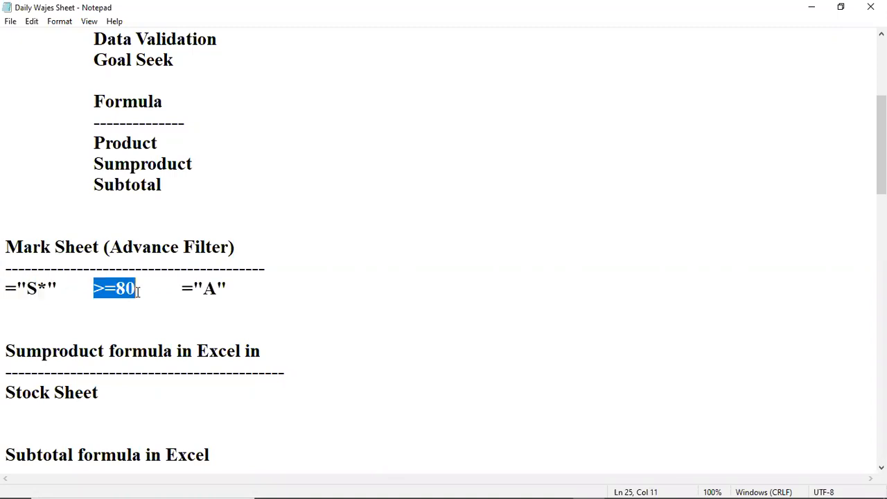
left_click_drag(203, 288, 221, 287)
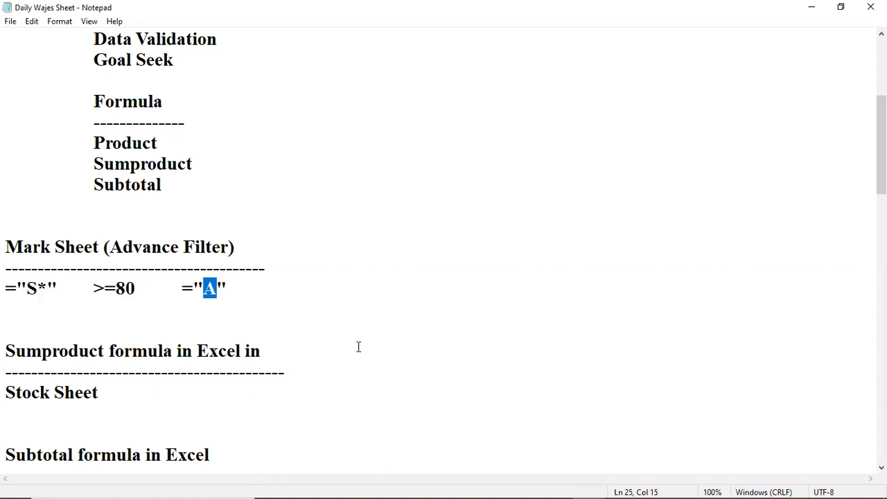
Step: Switch back to the Excel Project Sheet workbook and select B17:I17 below the criteria row
mouse_move(479, 489)
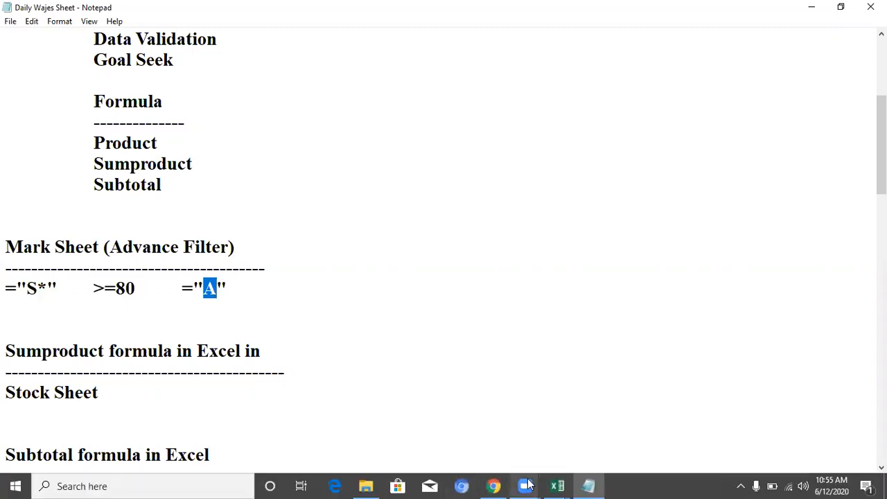
mouse_move(560, 485)
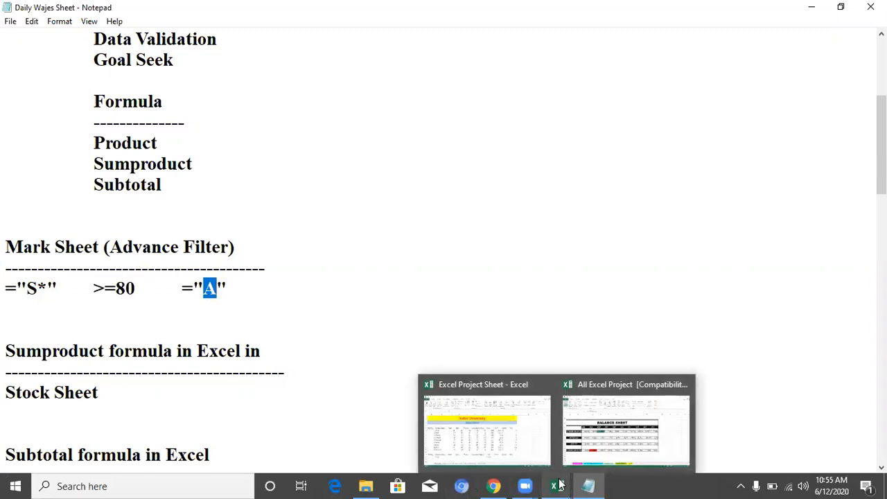
left_click(522, 461)
left_click(346, 247)
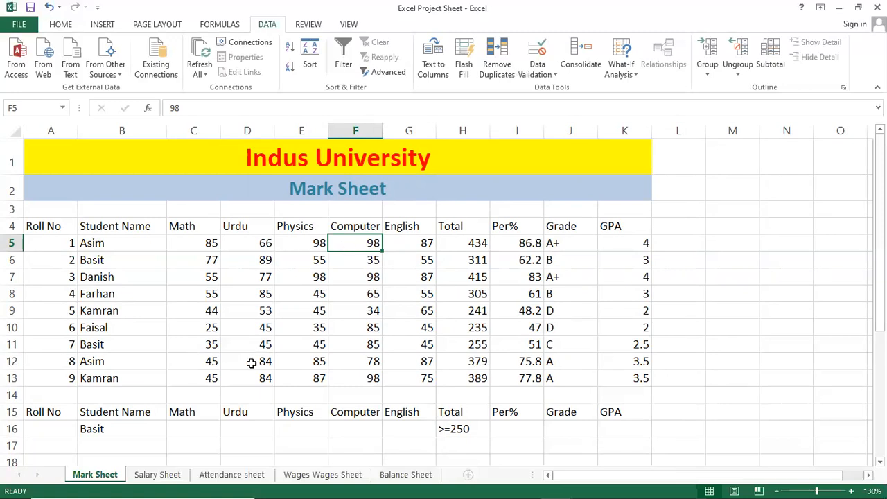
left_click_drag(132, 448, 509, 445)
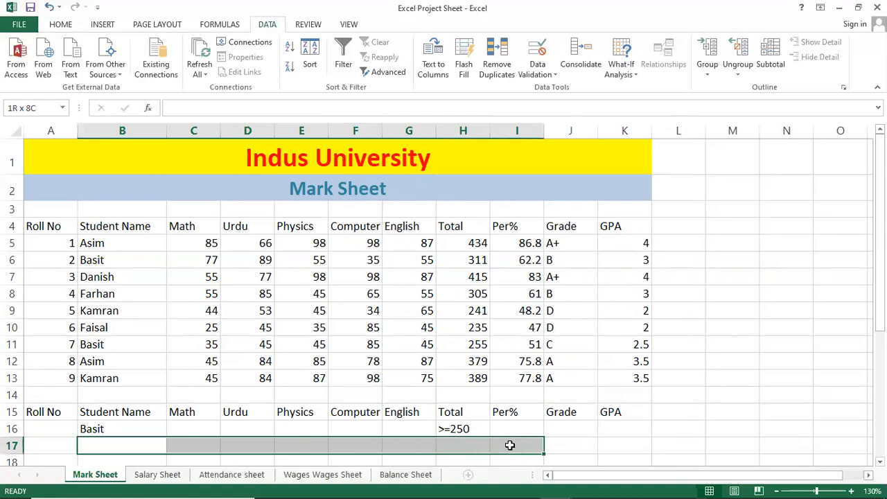
left_click(237, 362)
left_click(206, 289)
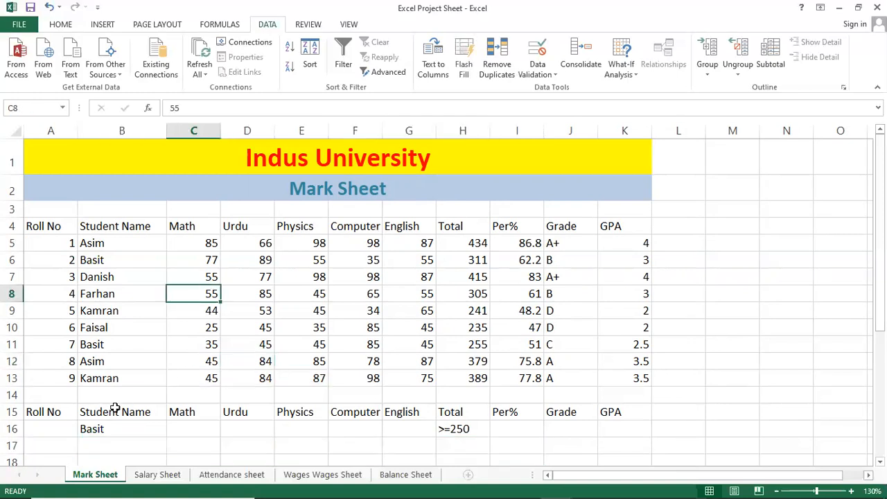
left_click(97, 345)
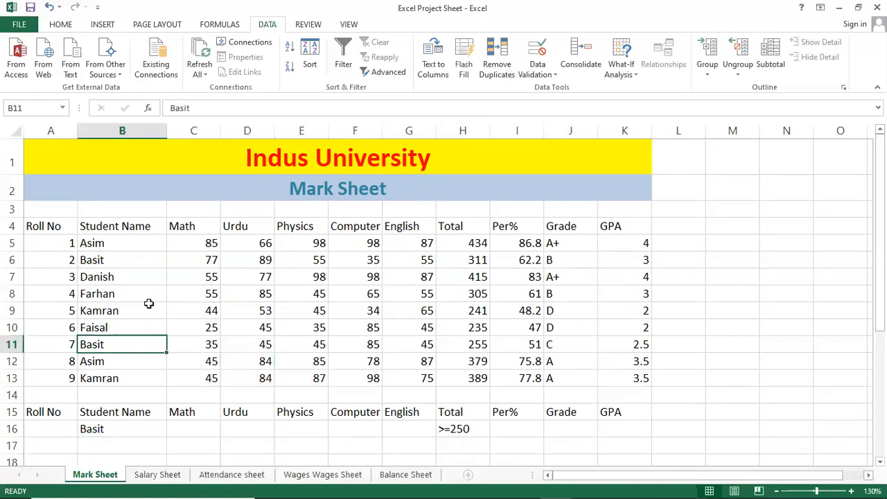
left_click(162, 258)
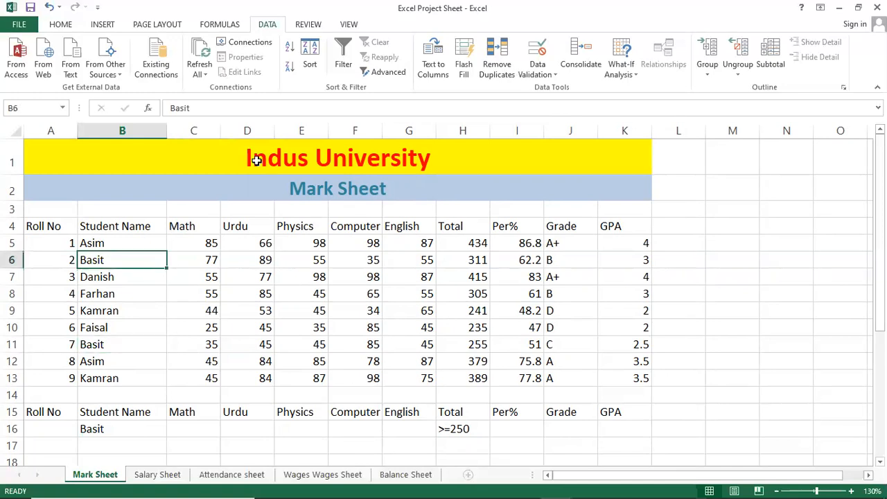
left_click(375, 72)
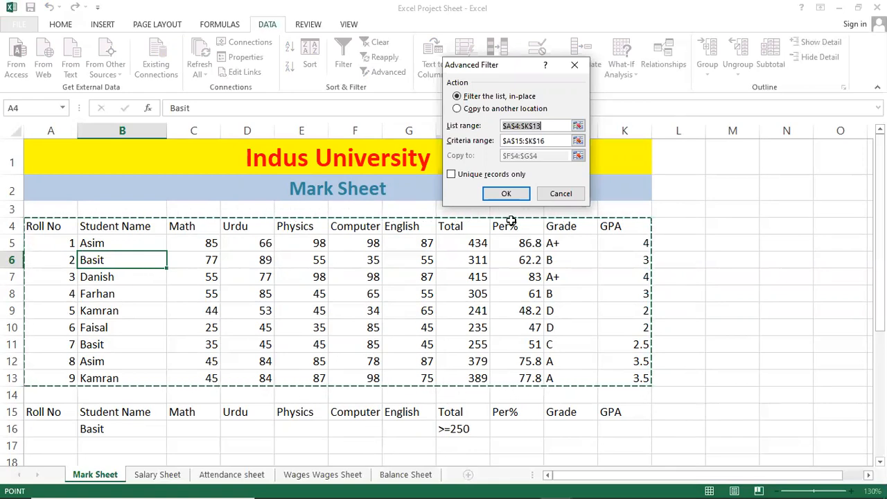
left_click(547, 195)
Step: Replace the student name for Roll No 8 in B12 with a different name beginning with A
left_click(173, 294)
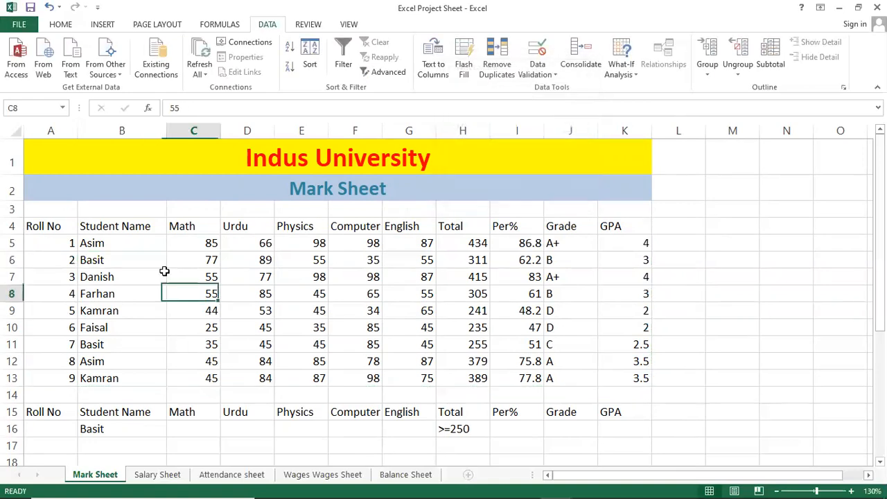
left_click(118, 361)
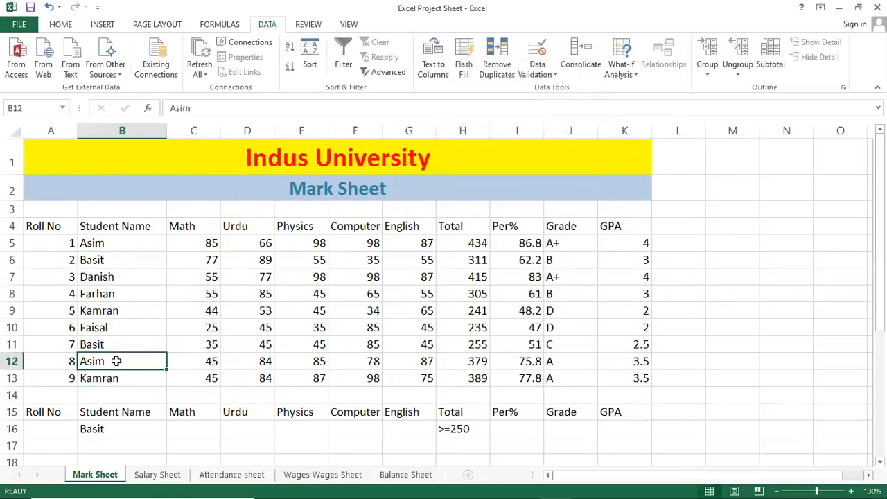
type("Adnan")
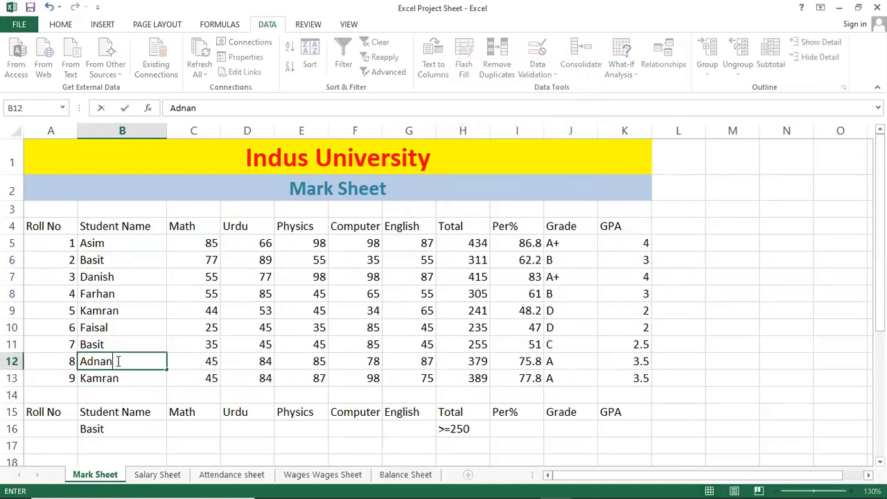
key("Return")
key("Up")
key("Up")
key("Up")
key("Up")
key("Up")
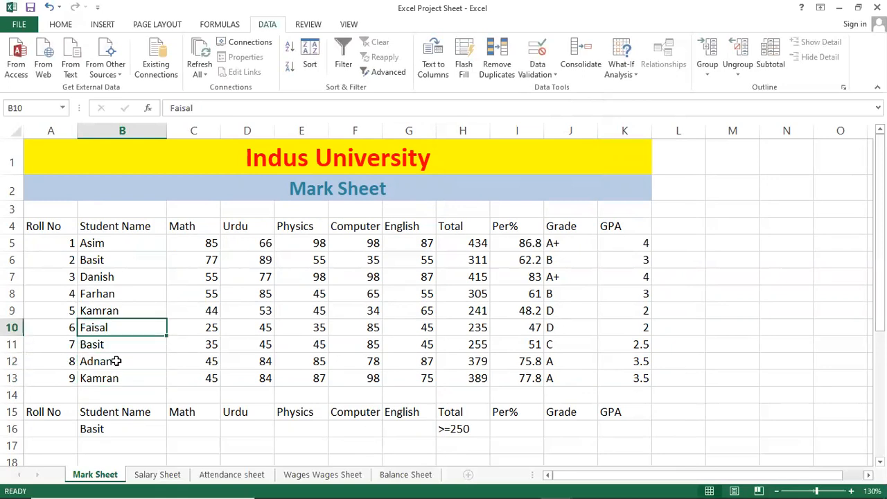
Step: Replace the Student Name criterion in B16 with the wildcard formula ="A*" and check the entry
left_click(124, 430)
key("F2")
key("Home")
key("Delete")
key("Delete")
key("Delete")
key("Delete")
key("Delete")
type("=\"A*")
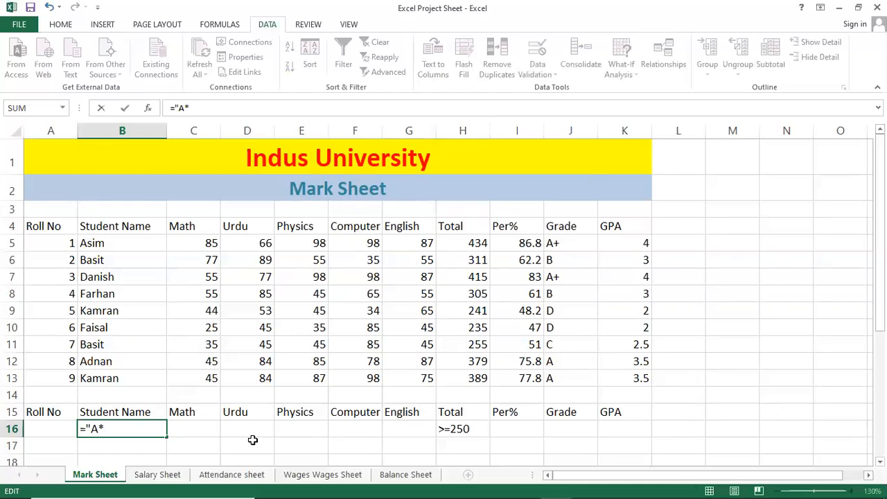
type("\"")
key("Return")
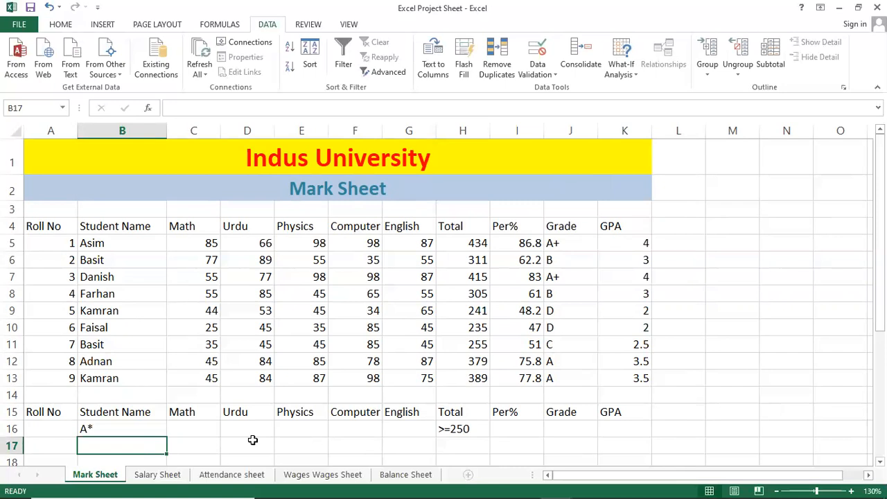
key("Up")
key("Down")
key("Down")
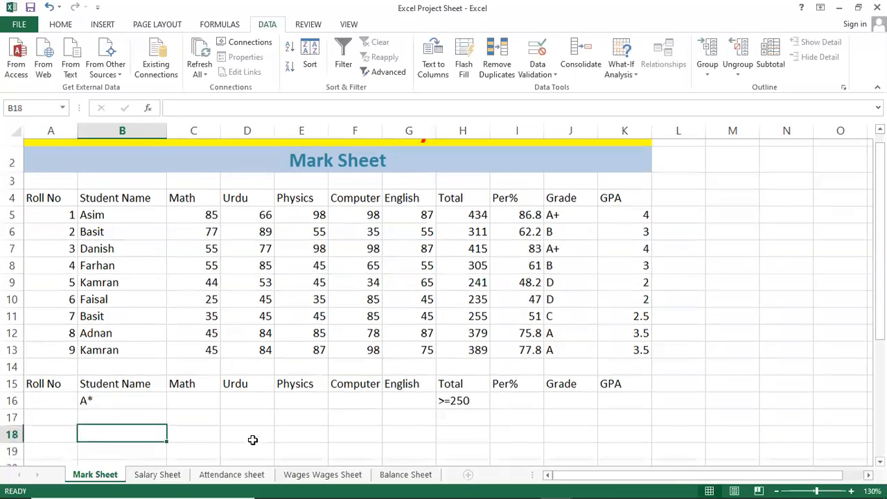
key("Up")
key("Up")
scroll(273, 448, "up", 1)
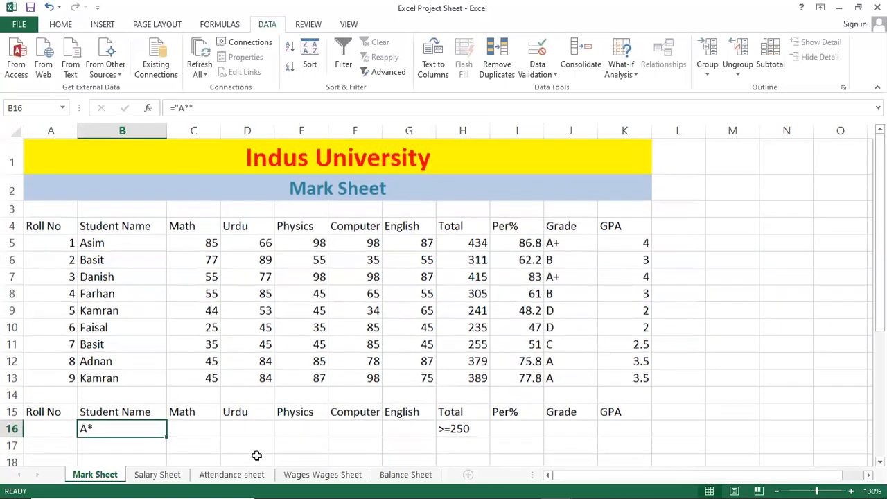
Step: Clear the Total criterion in H16 and enter >=70 as the Per% criterion in I16
scroll(363, 406, "down", 1, "ctrl")
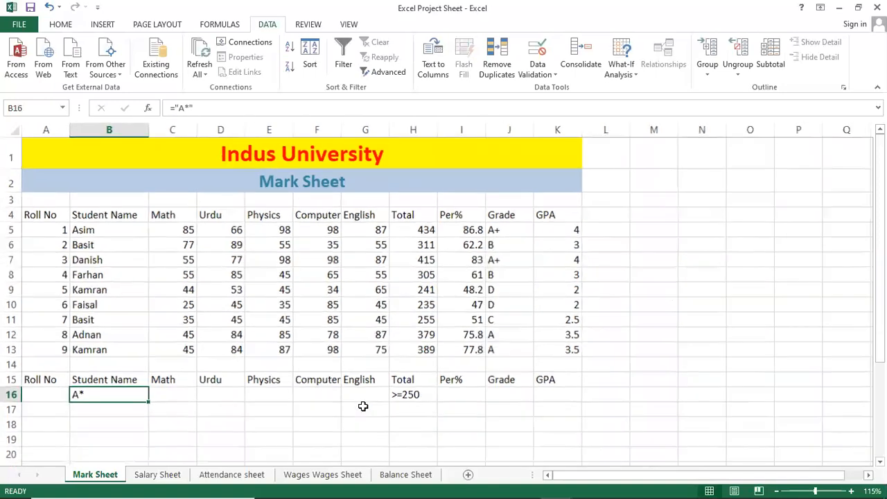
left_click(390, 397)
key("Delete")
key("Right")
key("Right")
key("Left")
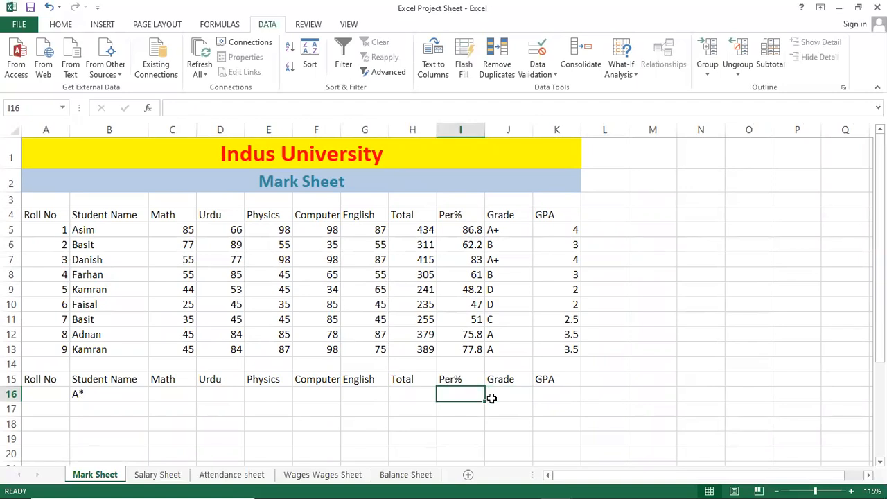
type(">=70")
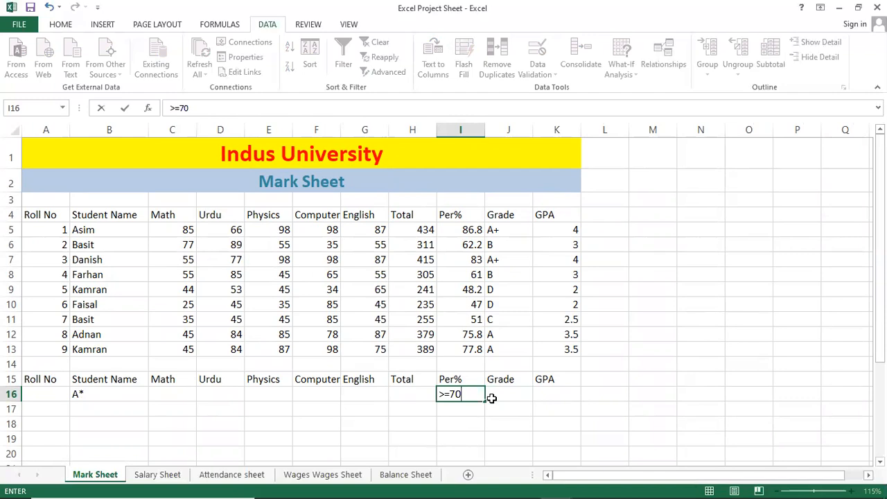
key("Return")
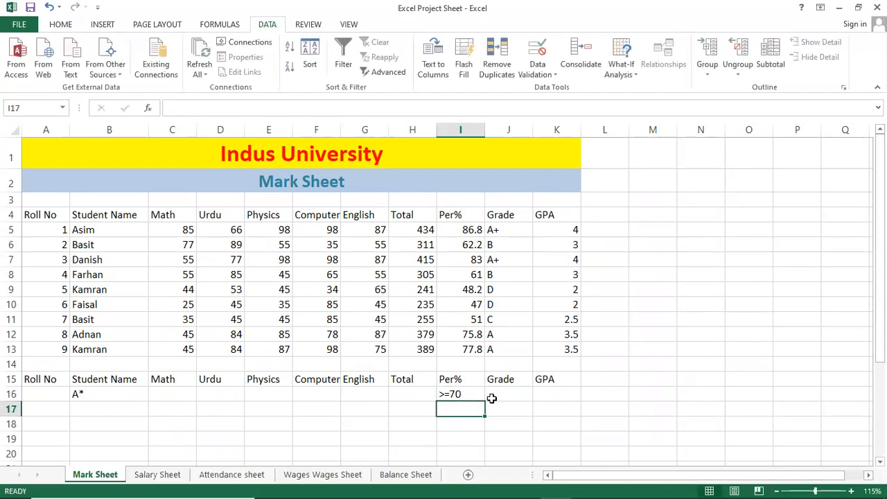
key("Up")
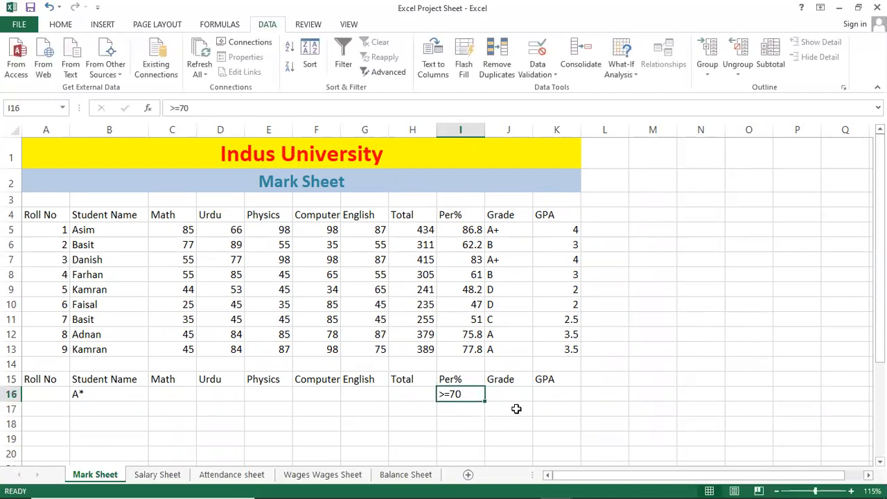
Step: Enter the formula ="A" as the Grade criterion in J16
left_click(519, 396)
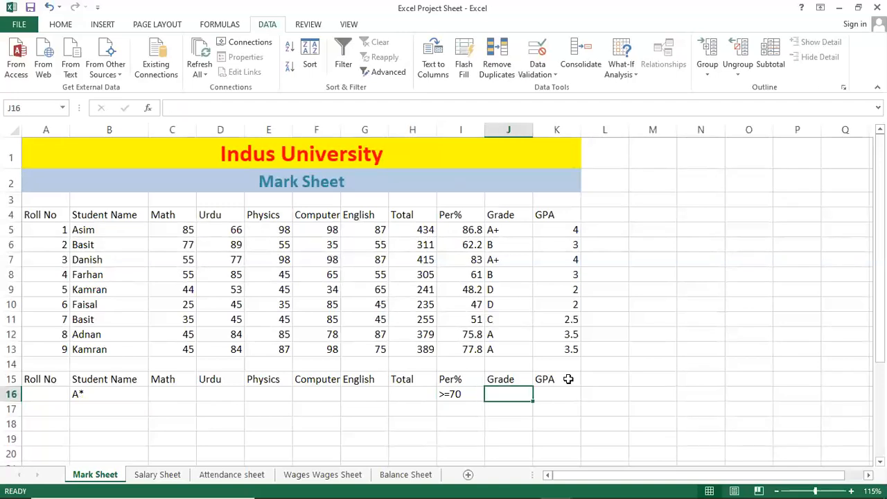
key("Left")
key("Right")
type("=\"A")
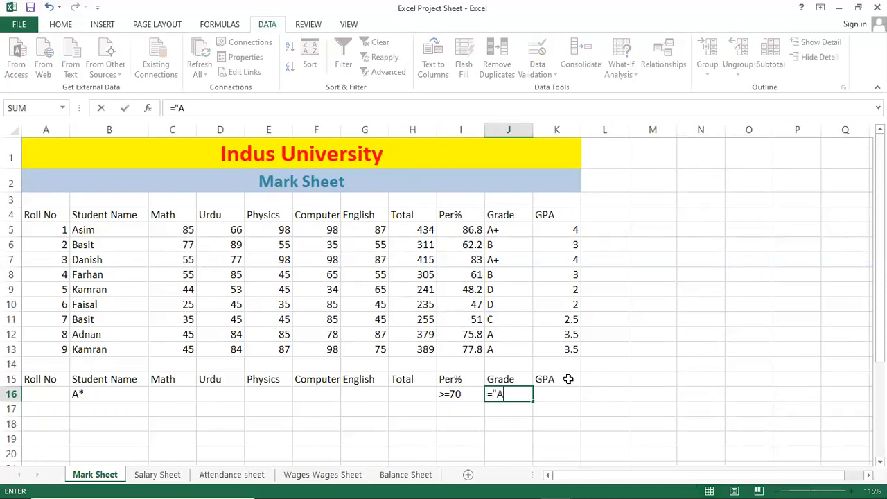
type("\"")
key("Return")
key("Up")
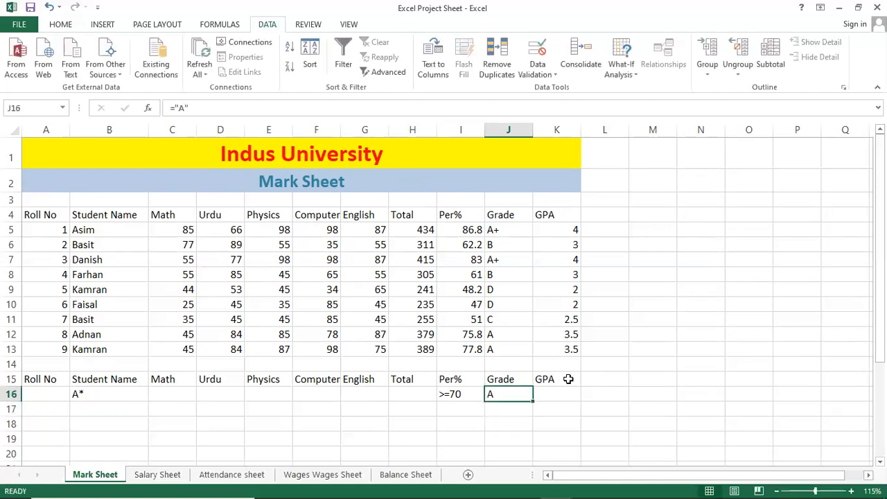
Step: Review the Student Name, Per% and Grade criteria in row 16 together with their headers in row 15
key("Left")
key("Left")
key("Left")
key("Left")
key("Left")
key("Left")
key("Left")
key("Left")
key("Left")
key("Right")
key("Right")
key("Right")
key("Left")
key("Left")
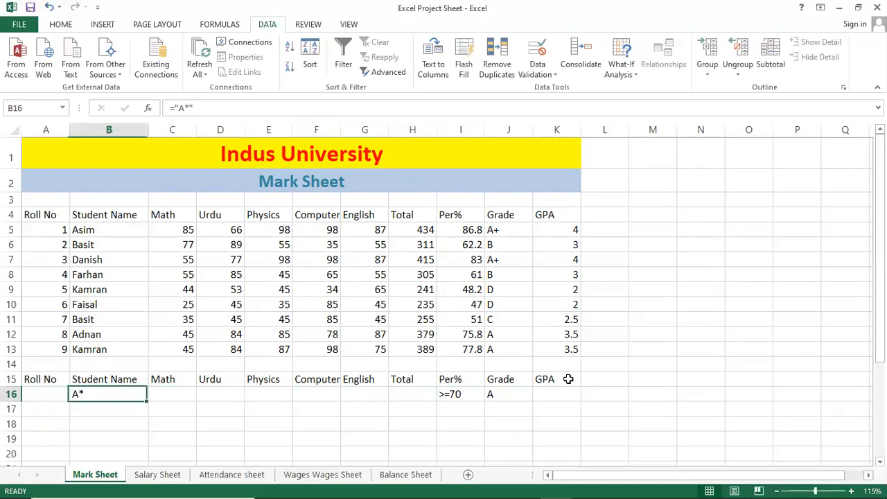
key("Right")
key("Right")
key("Right")
key("Right")
key("Right")
key("Right")
key("Right")
key("Right")
key("Right")
key("Right")
key("Right")
key("Right")
key("Right")
key("Left")
key("Left")
key("Left")
key("Left")
key("Left")
key("Left")
key("Left")
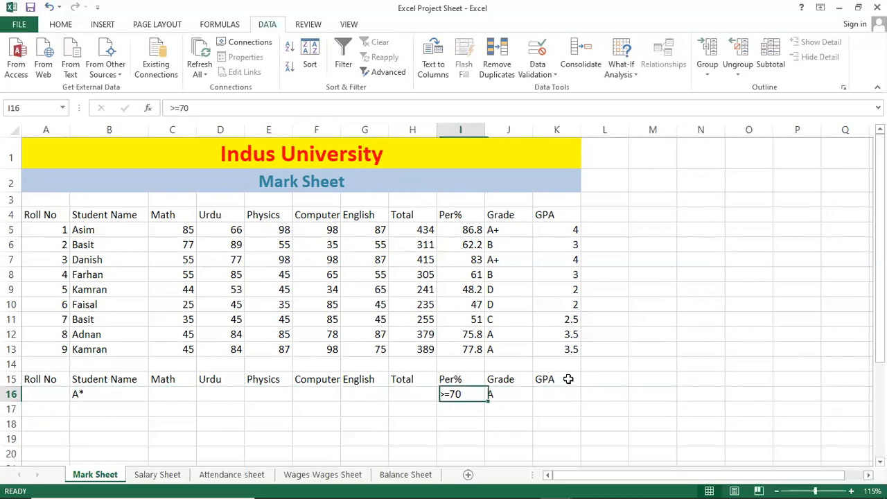
key("Right")
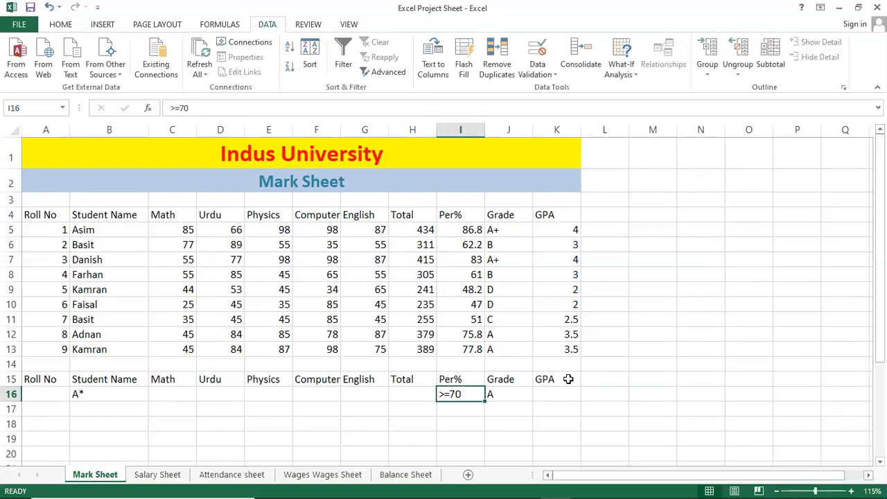
key("Right")
key("Up")
key("Left")
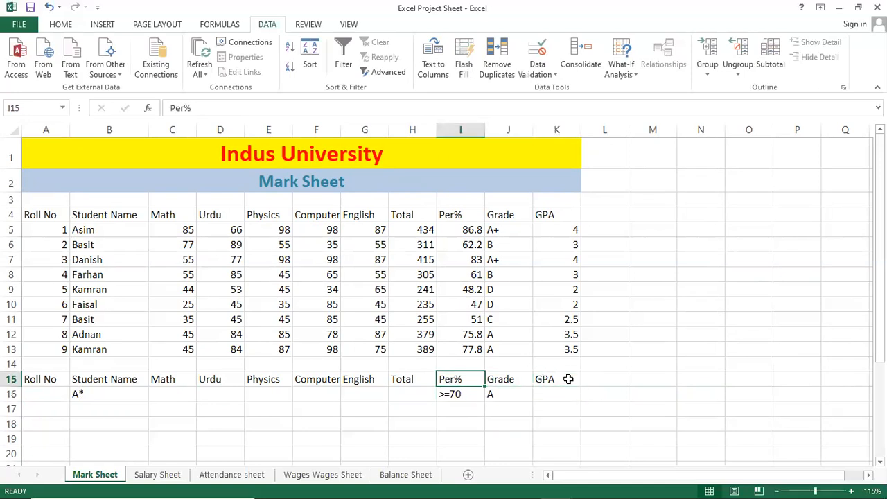
key("Down")
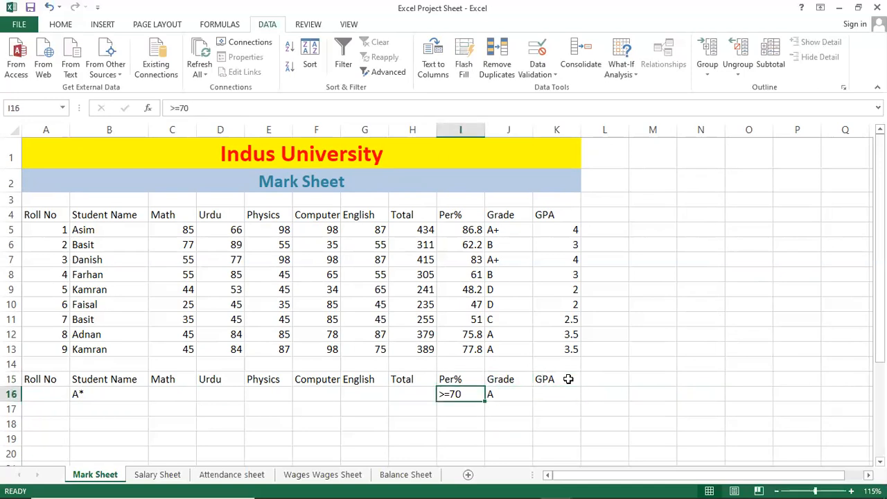
key("Right")
key("Left")
key("Left")
key("Left")
key("Left")
key("Left")
key("Left")
key("Left")
key("Left")
key("Left")
key("Right")
key("Up")
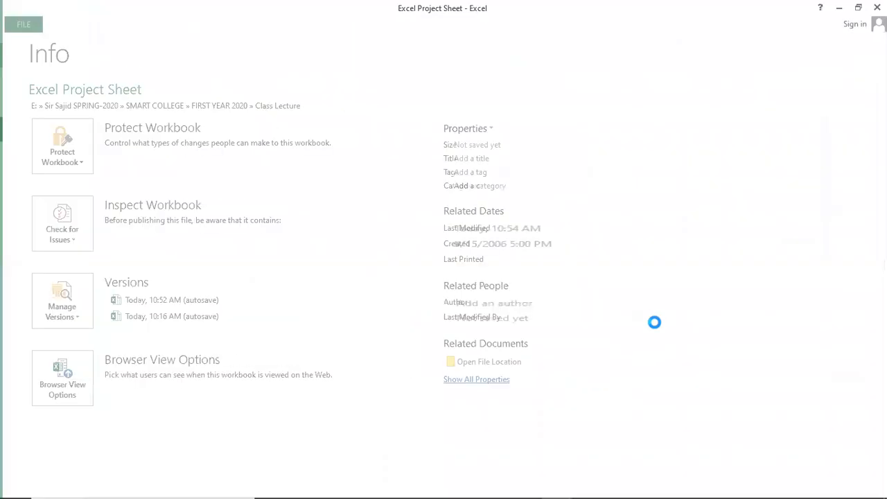
key("Escape")
Step: Inspect the empty area in columns A to K below the criteria row and return to a cell in the student list
scroll(343, 405, "down", 1)
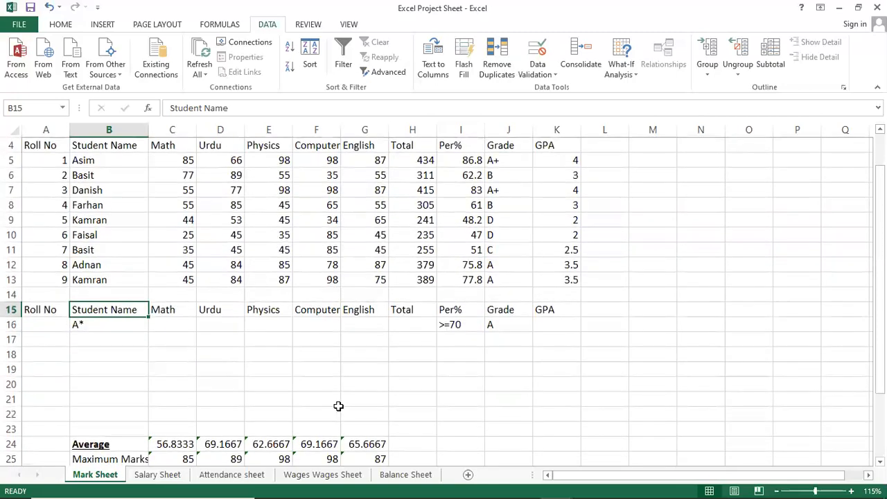
left_click(180, 380)
left_click_drag(49, 340, 551, 409)
left_click(429, 371)
scroll(333, 367, "up", 1)
left_click(239, 318)
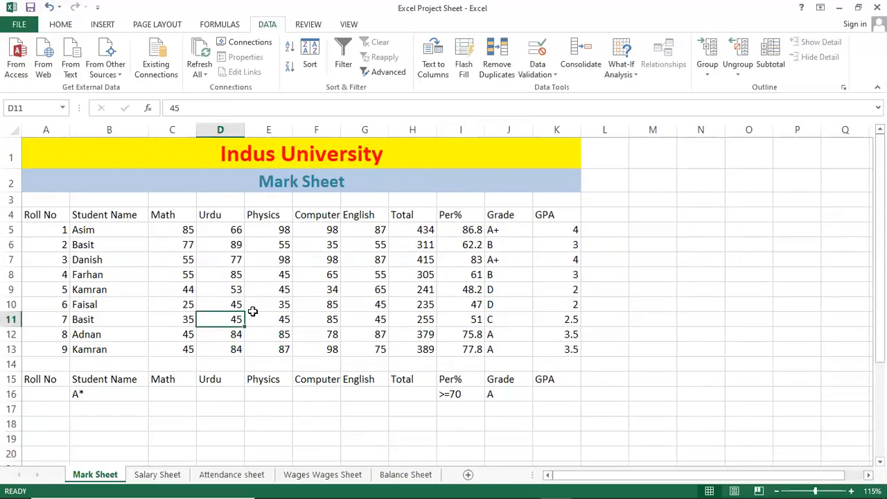
left_click(273, 280)
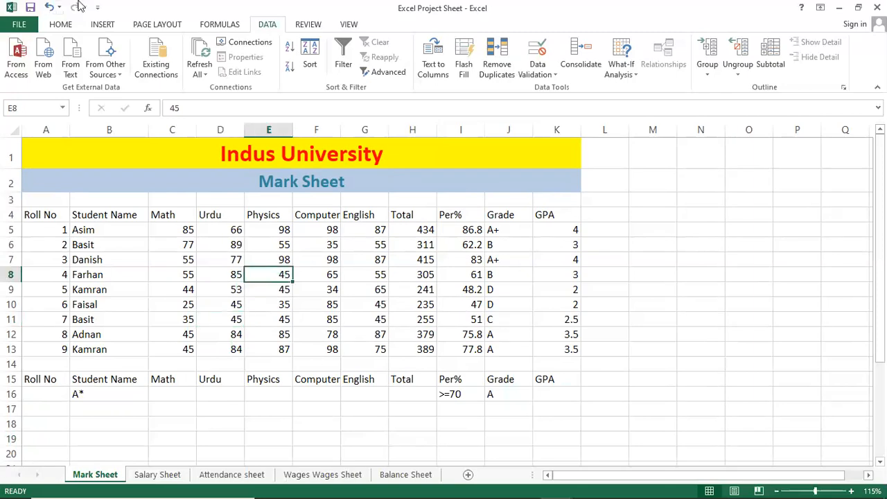
Step: Open the Advanced Filter set to copy to another location, with its list, criteria and copy-to ranges cleared
left_click(388, 72)
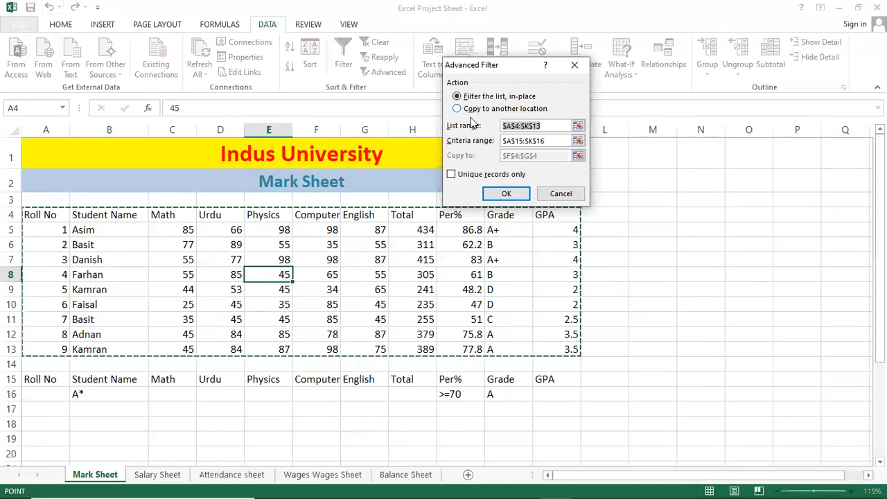
left_click(475, 110)
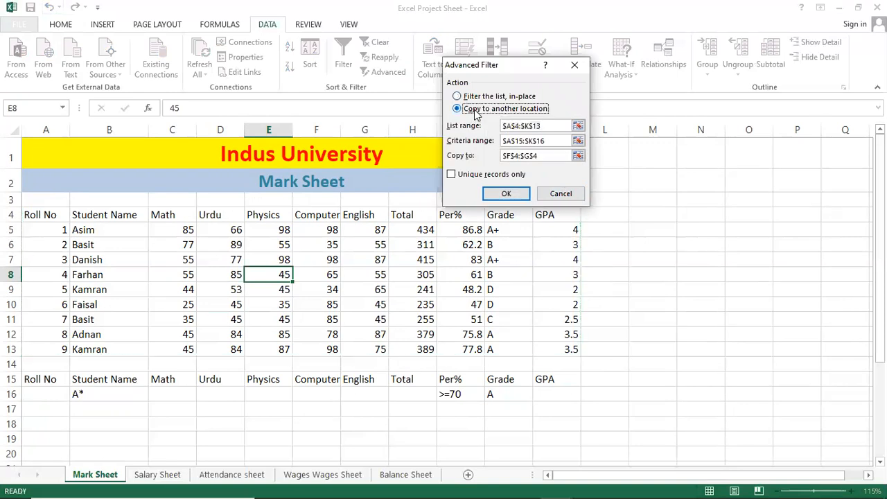
left_click(473, 97)
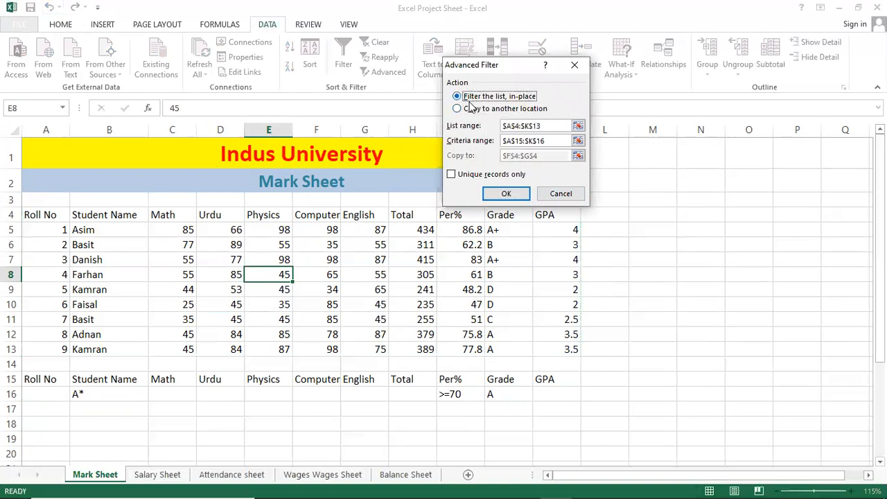
left_click(470, 111)
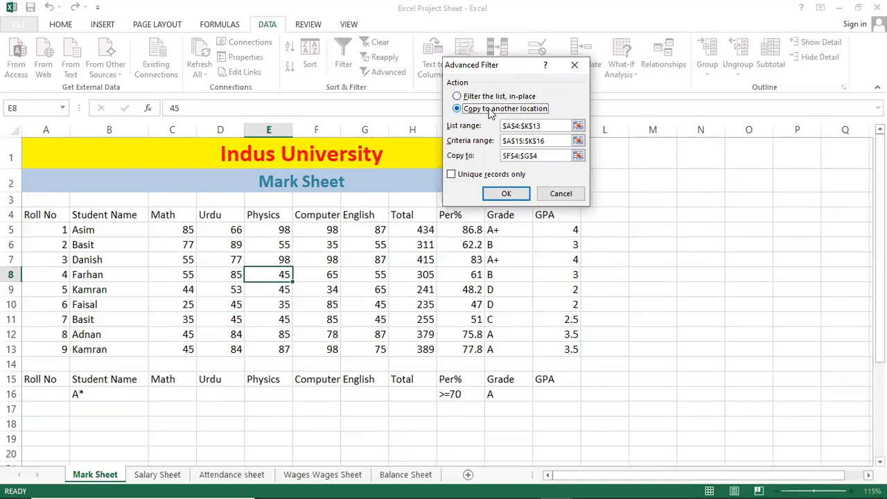
left_click(555, 127)
double_click(557, 130)
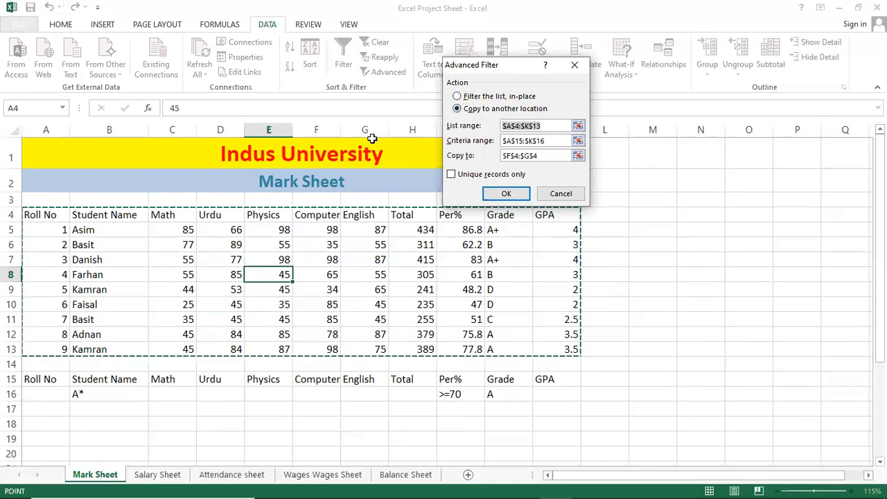
key("Delete")
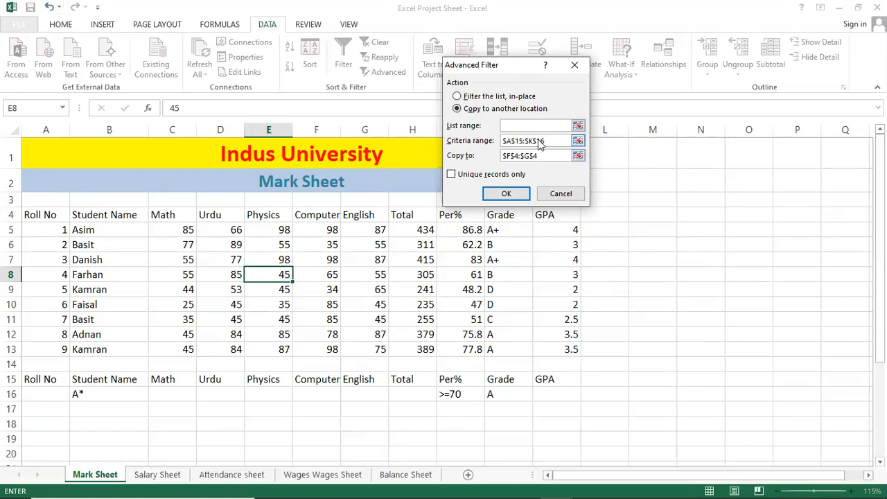
key("Tab")
key("Delete")
key("Tab")
key("Delete")
Step: Set the Advanced Filter's list range to A4:K13 and its criteria range to A15:K16 on the Mark Sheet
left_click(520, 124)
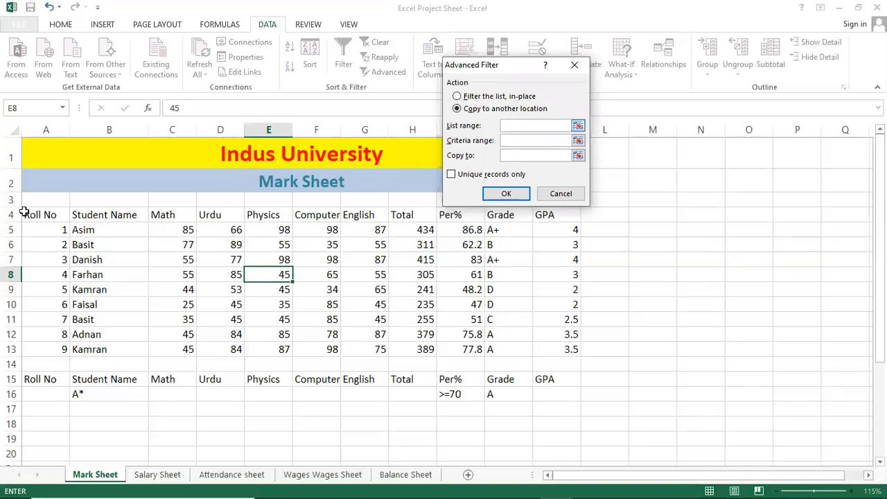
left_click_drag(44, 216, 565, 346)
left_click(516, 140)
left_click_drag(43, 378, 563, 390)
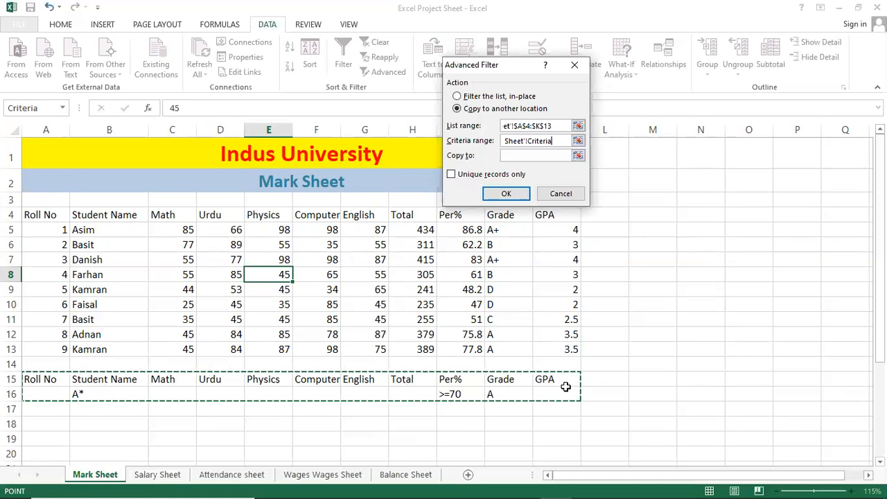
Step: Set the copy-to range to A17:K21 and run the Advanced Filter
left_click(534, 157)
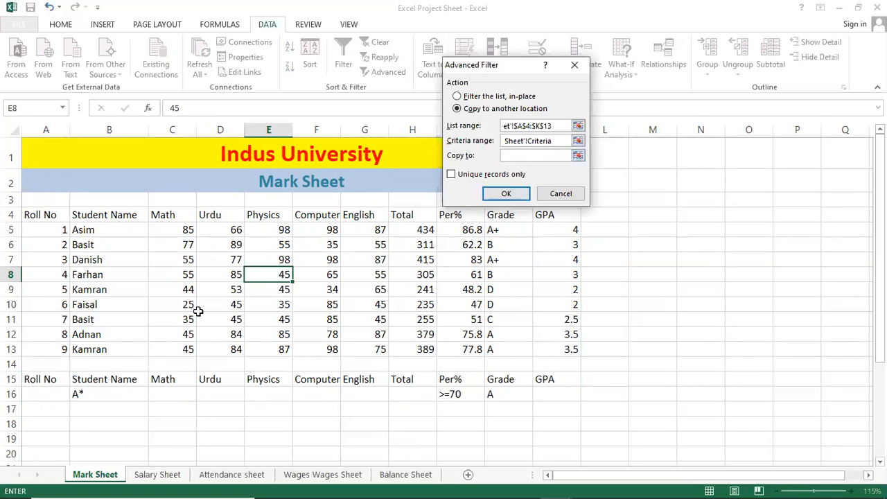
scroll(106, 422, "down", 1)
scroll(106, 422, "down", 1)
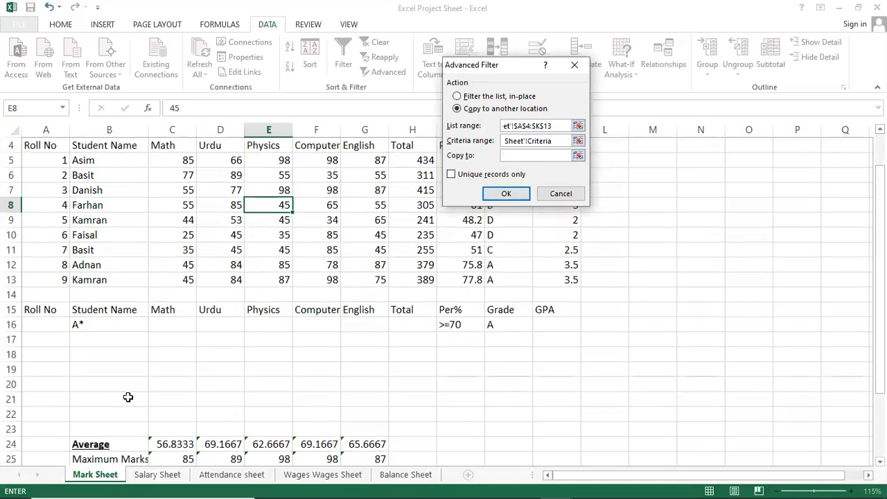
left_click_drag(39, 339, 561, 395)
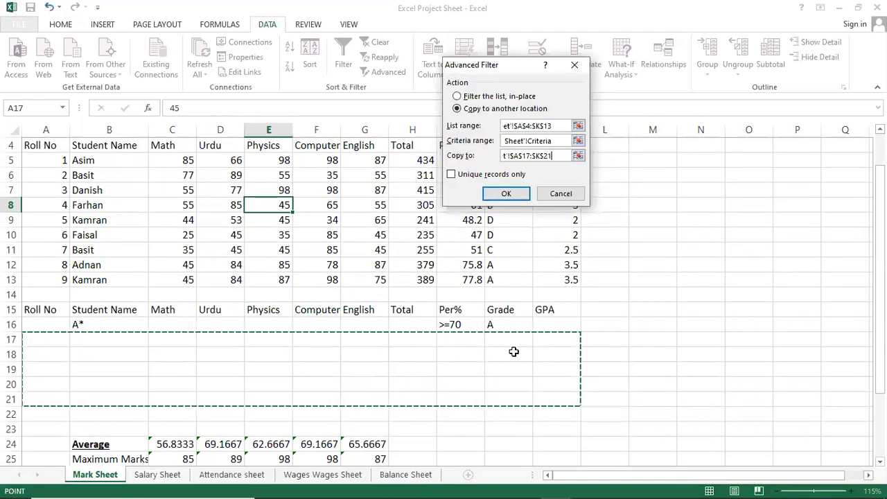
left_click(495, 193)
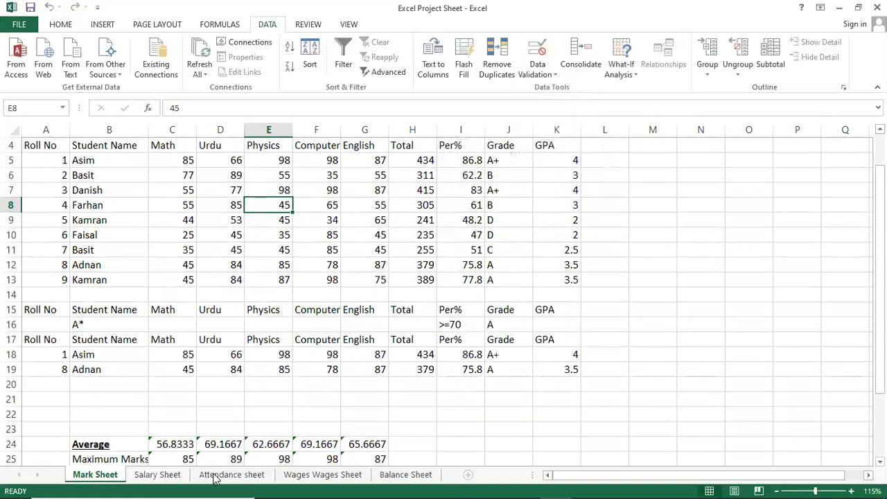
Step: Compare the Student Name, Per% and Grade values of the copied records with the criteria in row 16
scroll(168, 370, "up", 1)
scroll(167, 374, "down", 1)
left_click(105, 359)
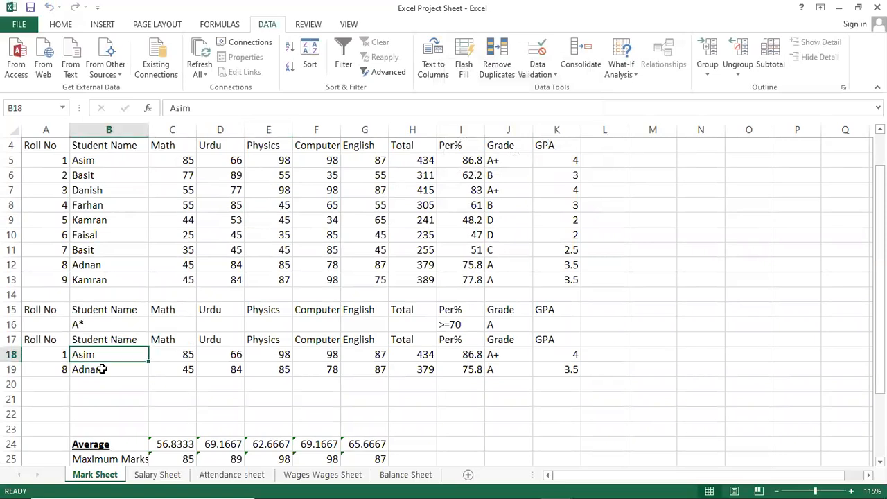
left_click(86, 369)
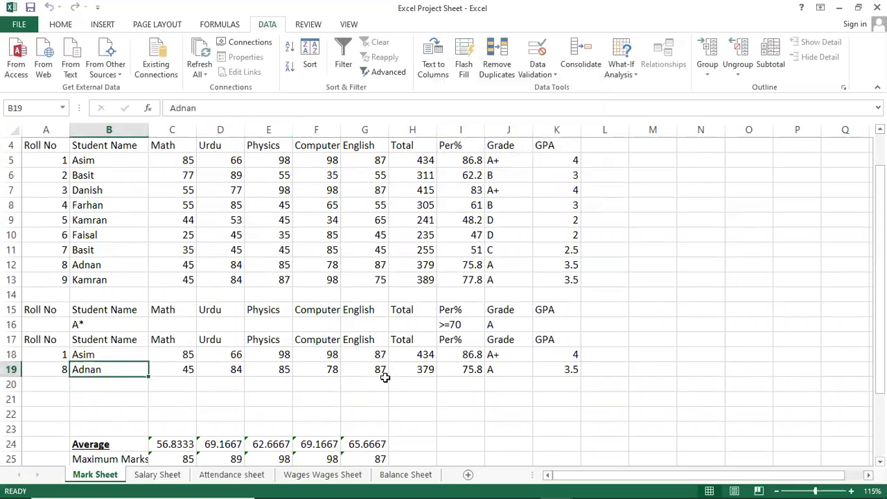
left_click(470, 356)
left_click(467, 368)
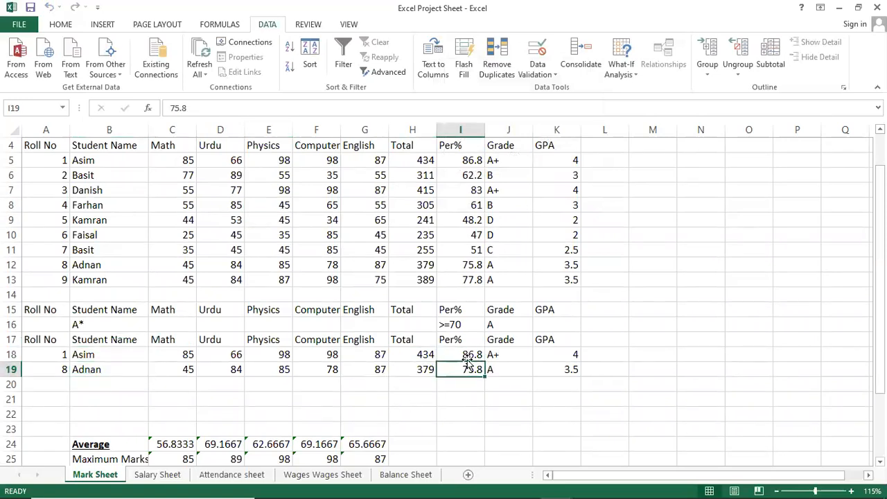
left_click(452, 323)
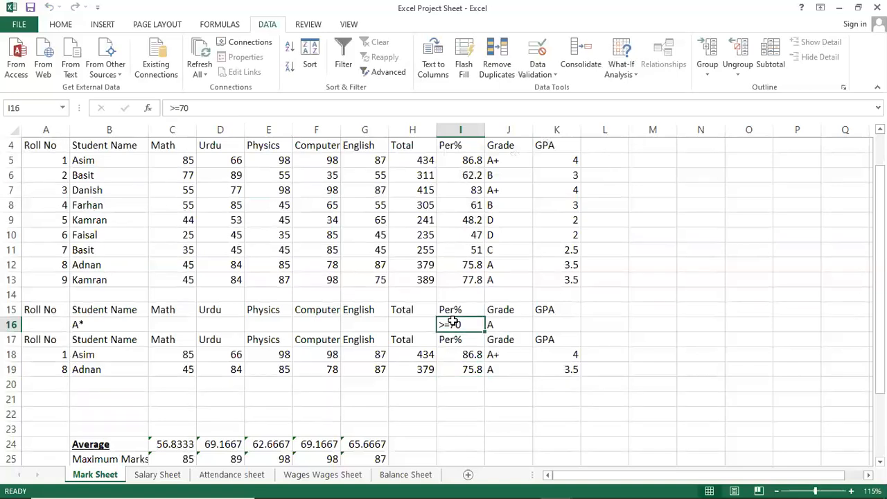
left_click(454, 355)
left_click(451, 371)
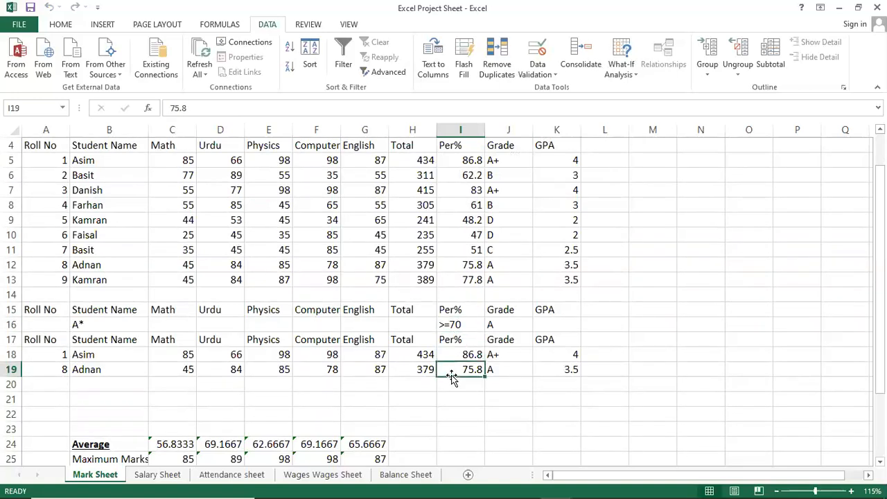
left_click(500, 368)
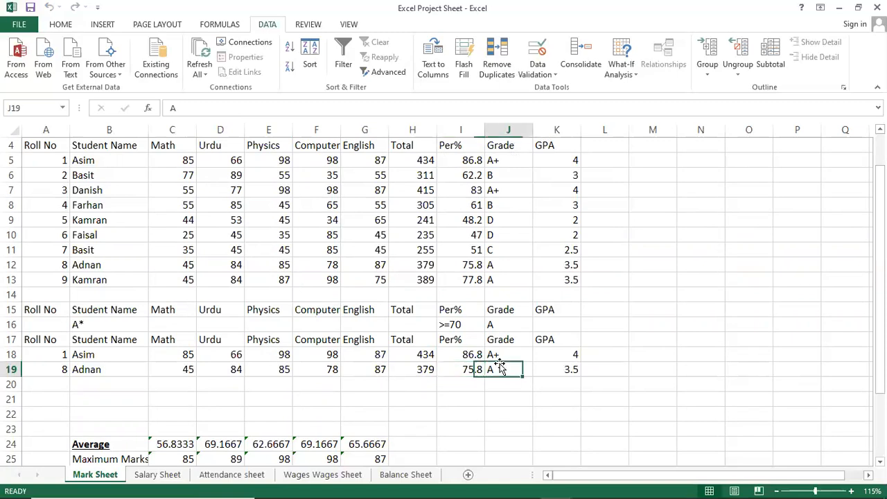
left_click(501, 356)
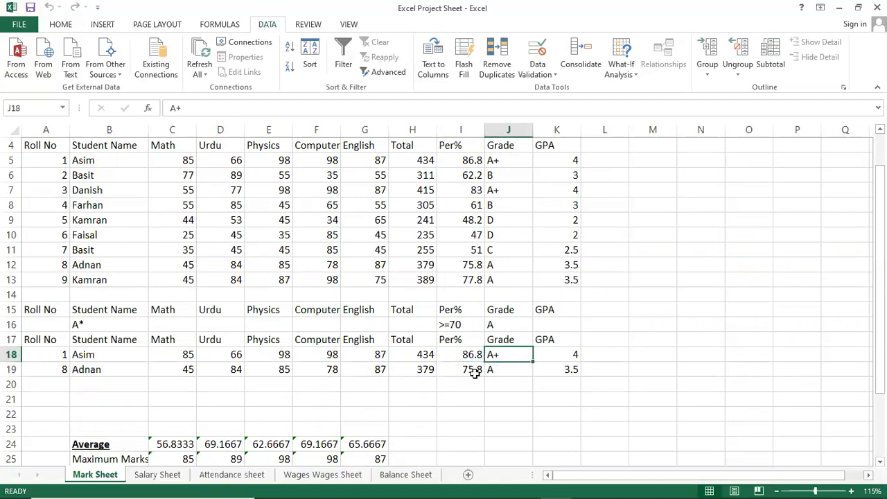
Step: Clear the copied filter results from rows 17 to 19
left_click_drag(10, 338, 11, 369)
key("Delete")
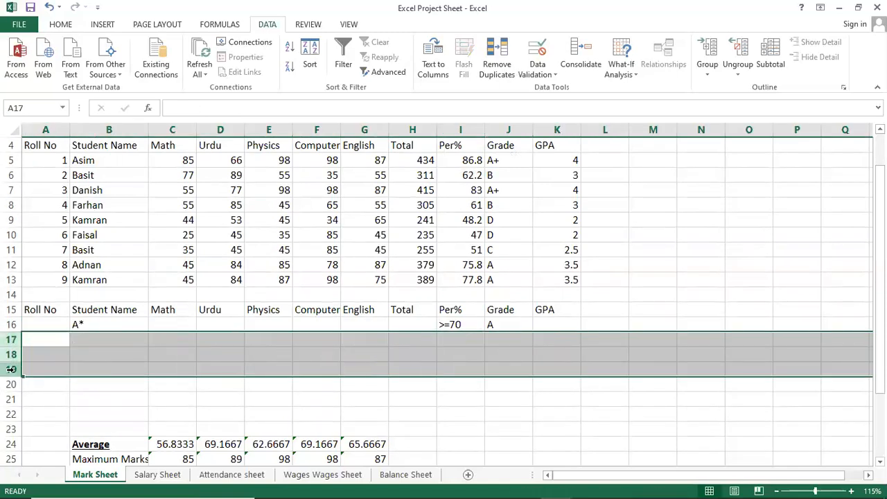
key("Down")
key("Down")
key("Down")
Step: Change the Student Name criterion in B16 to the formula ="B*"
key("Up")
key("Up")
key("Up")
key("Up")
key("Right")
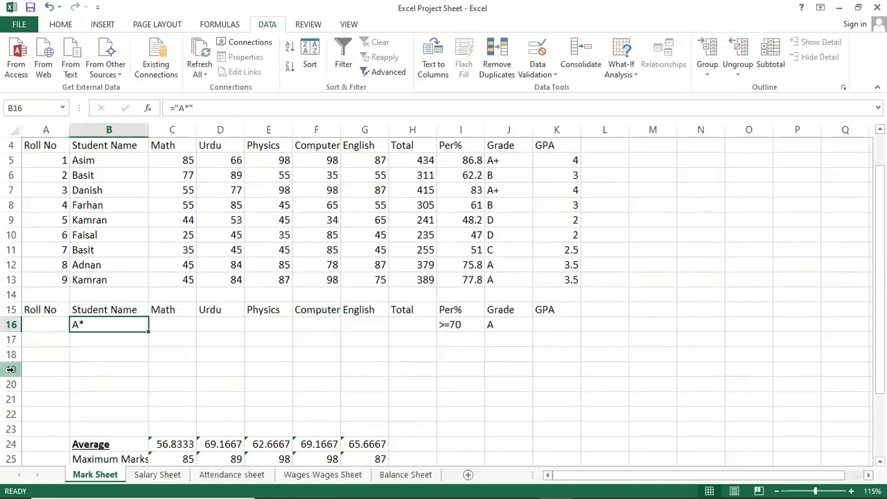
key("F2")
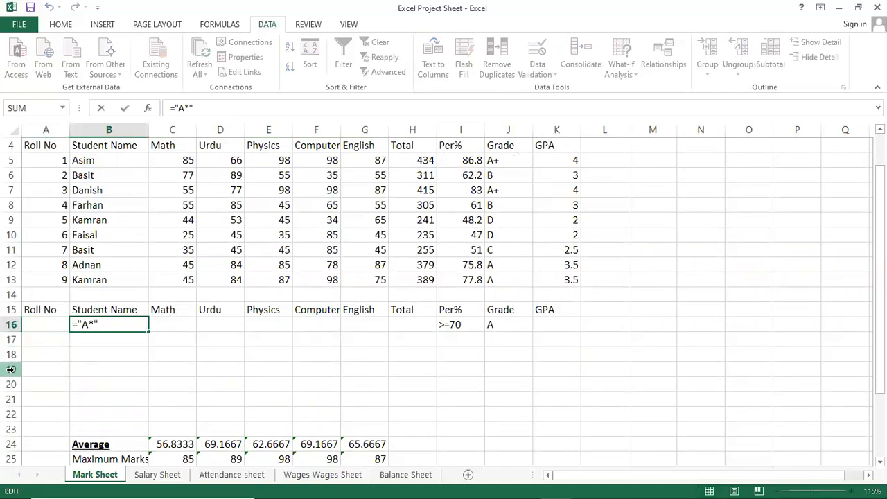
key("Delete")
type("B")
key("Return")
key("Up")
key("Up")
key("Up")
key("Up")
key("Up")
key("Up")
key("Up")
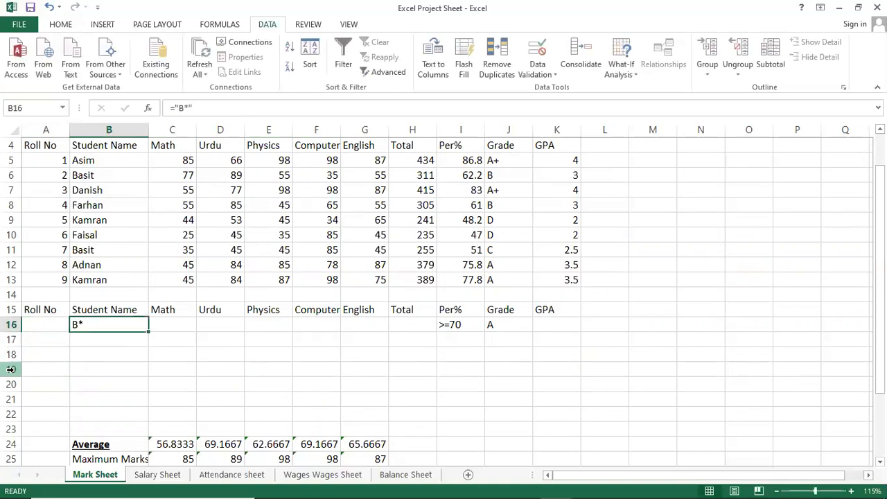
Step: Replace the student name for Roll No 7 in B11 with a different name starting with B
key("Down")
key("Up")
key("Up")
key("Up")
key("Up")
key("Up")
key("Up")
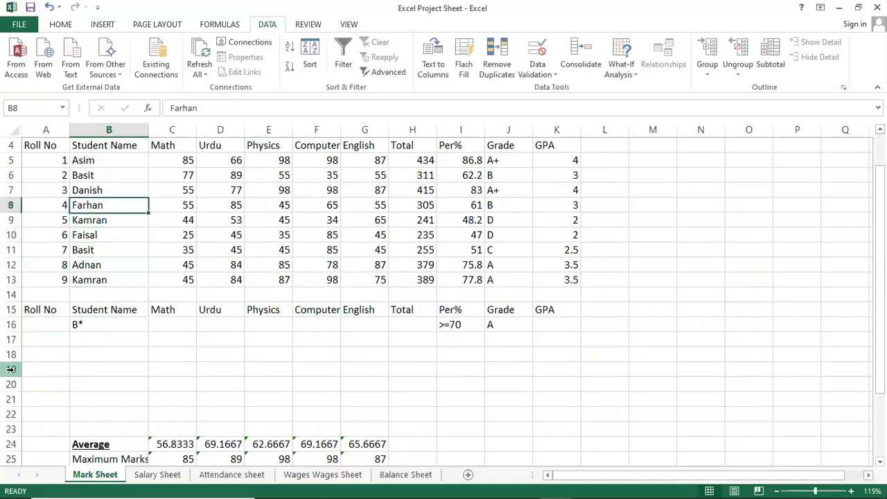
key("Down")
key("Down")
key("Down")
key("Down")
key("Down")
key("Down")
key("Down")
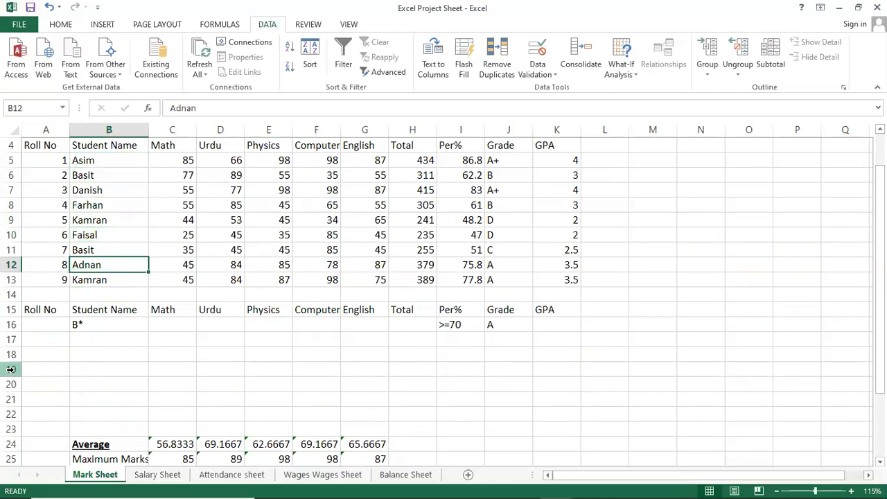
key("Up")
key("Delete")
type("Baba")
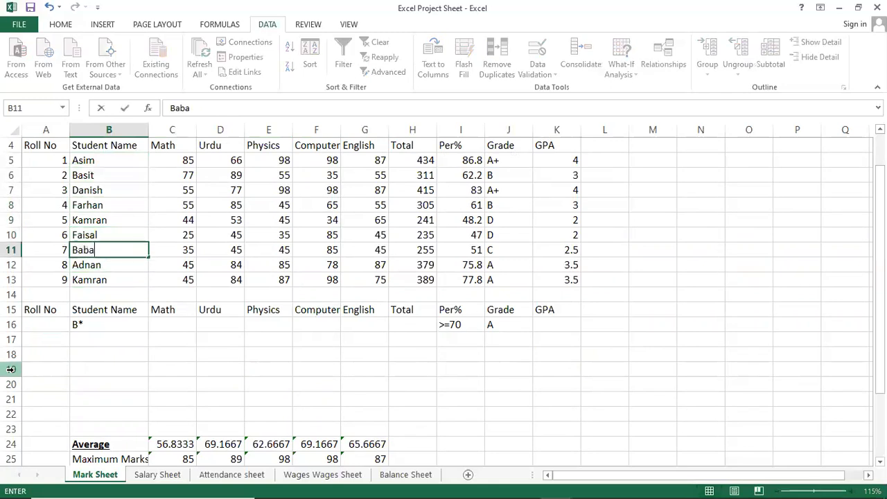
key("Tab")
Step: Replace the student name for Roll No 5 in B9 with a name starting with B
key("Down")
key("Down")
key("Up")
key("Up")
key("Up")
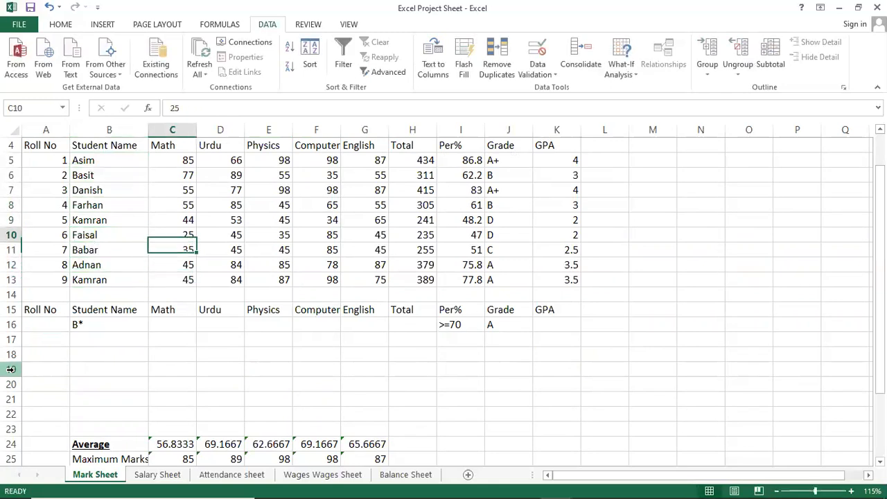
key("Up")
key("Left")
key("Left")
key("Right")
key("Delete")
type("B")
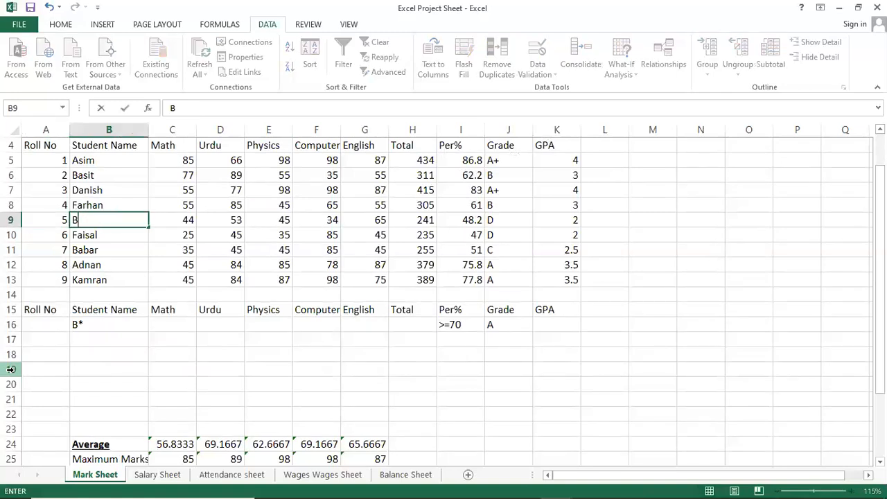
type("urha")
key("Return")
Step: Check the Student Name criterion formula in B16 without changing it
key("Down")
key("Down")
key("Down")
key("Down")
key("Down")
key("Down")
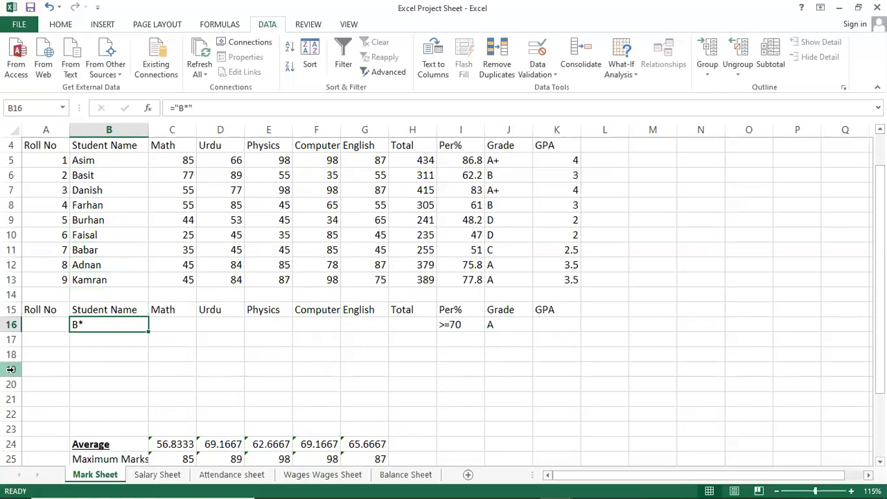
key("F2")
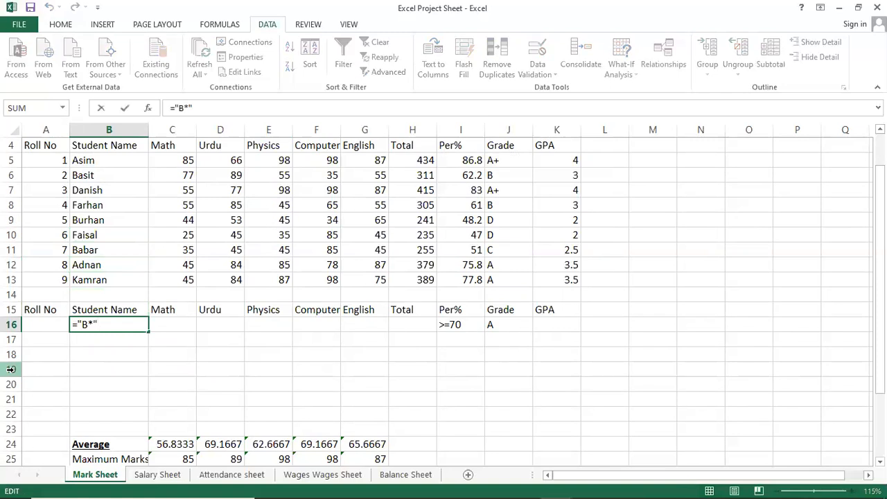
key("Return")
Step: Set the Per% criterion in I16 to >=60 and select the Grade criterion in J16
key("Right")
key("Right")
key("Right")
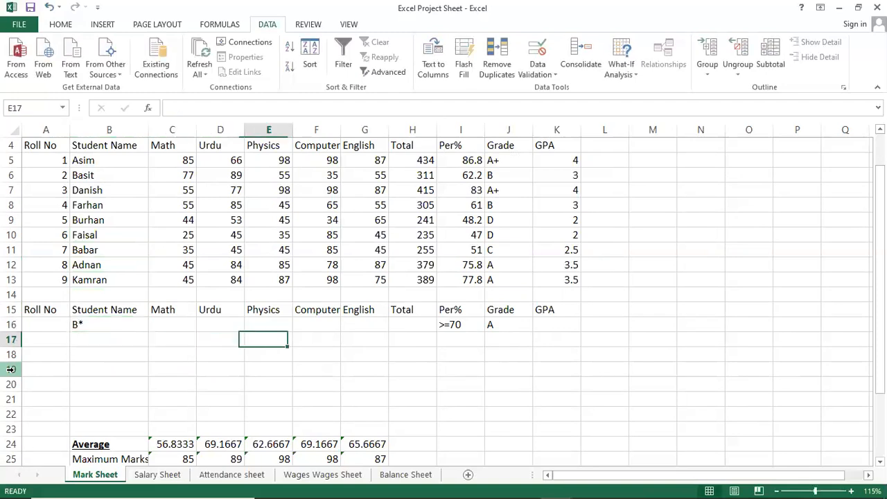
key("Right")
key("Right")
key("Right")
key("Right")
key("Up")
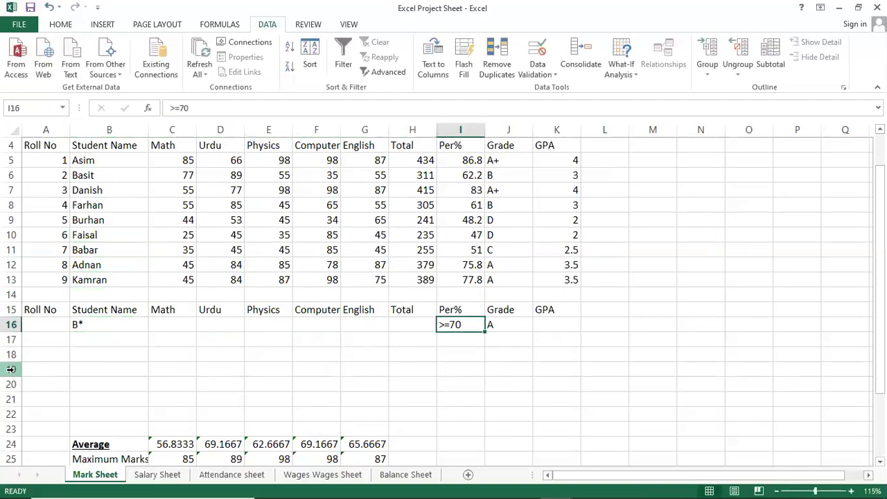
key("F2")
key("BackSpace")
key("BackSpace")
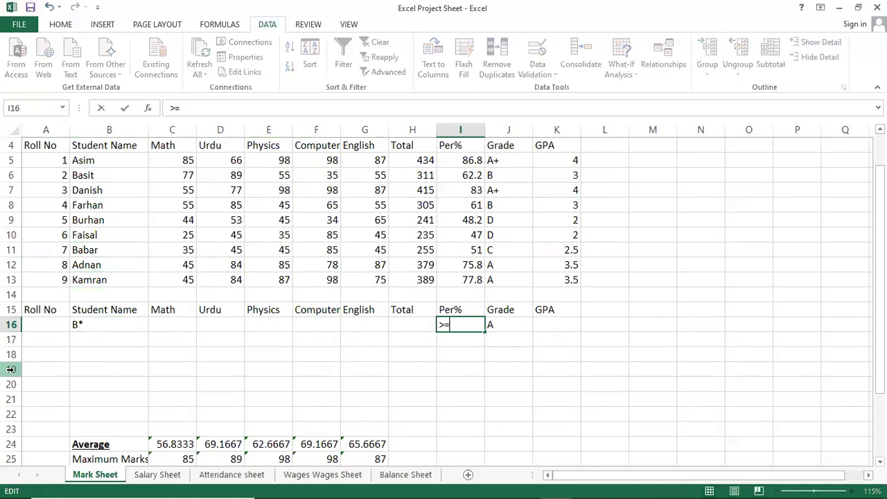
type("60")
key("Return")
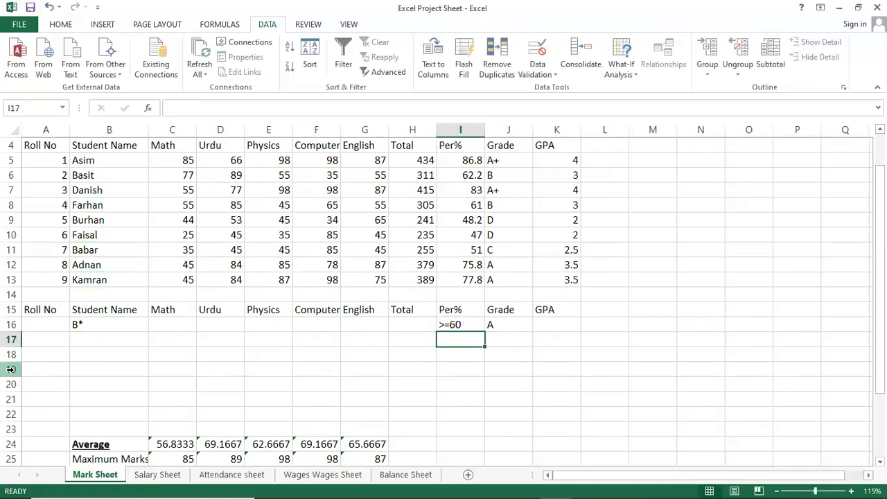
key("Right")
key("Up")
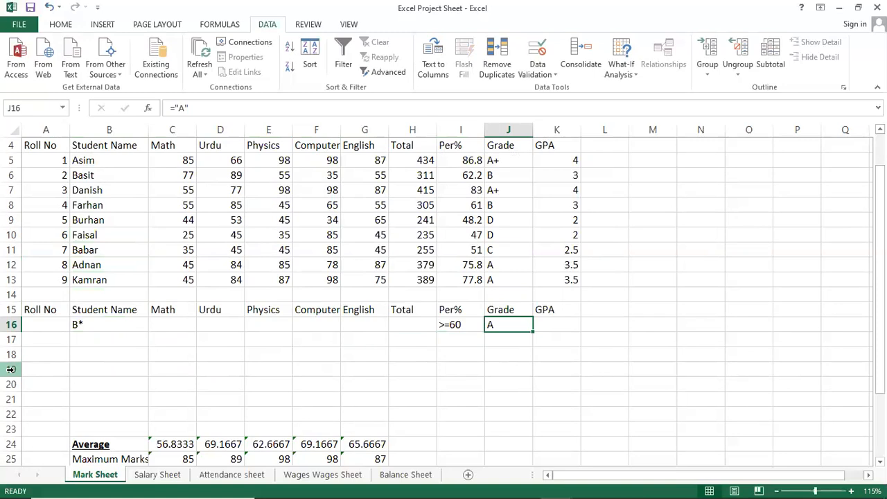
Step: Set the Grade criterion in J16 to the formula ="B"
type("B")
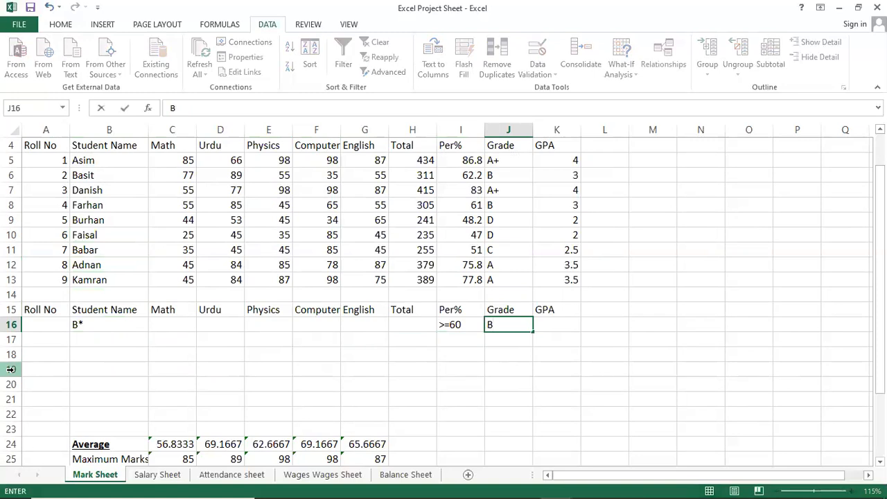
key("F2")
key("BackSpace")
type("=")
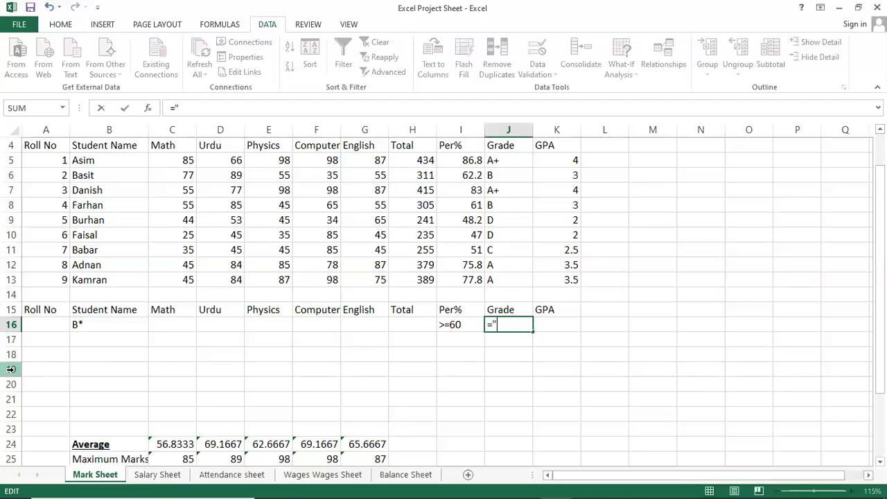
type("\"B\"")
key("Return")
key("Up")
key("Up")
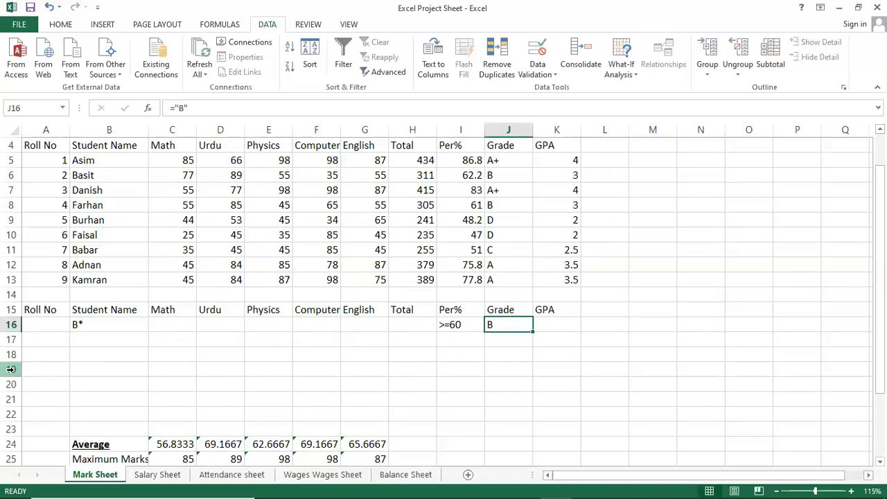
key("Right")
key("Right")
key("Down")
key("Left")
key("Left")
key("Left")
key("Left")
key("Left")
key("Left")
key("Left")
key("Left")
key("Left")
key("Left")
key("Left")
key("Up")
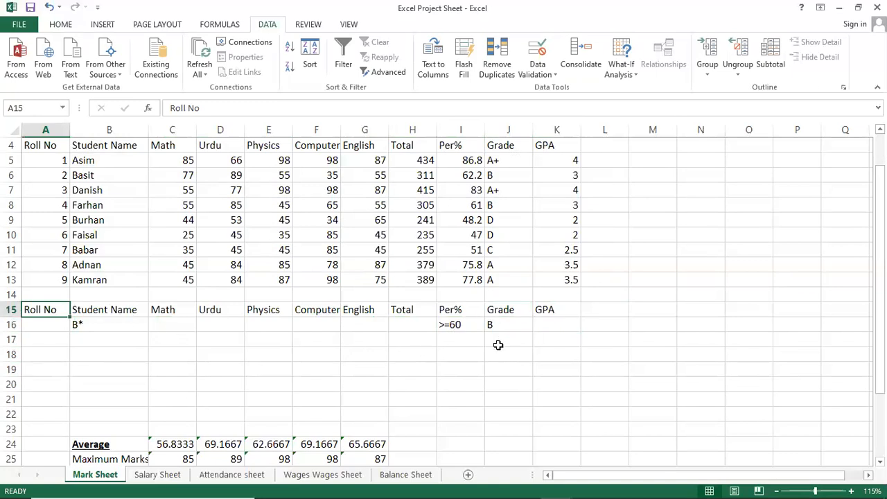
left_click(228, 309)
Step: Start an Advanced Filter on the mark table, set to copy to another location, with list range $A$4:$K$13 and criteria range $A$15:$K$16
left_click(271, 207)
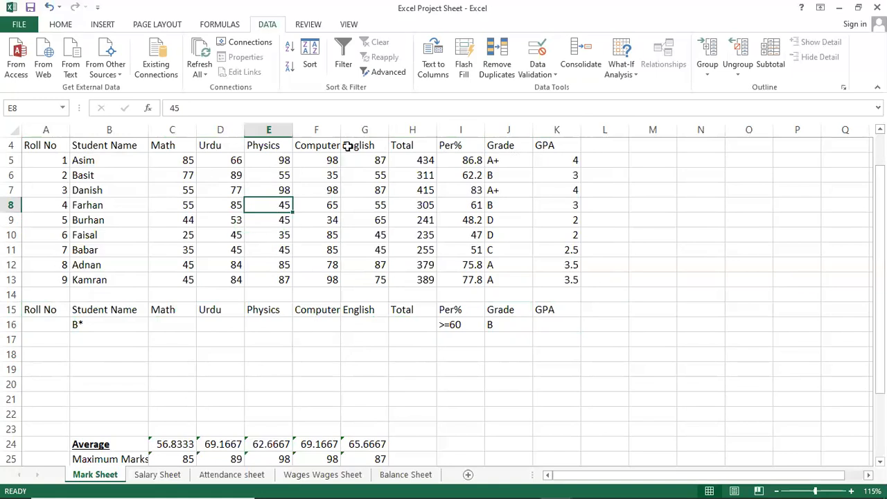
left_click(376, 75)
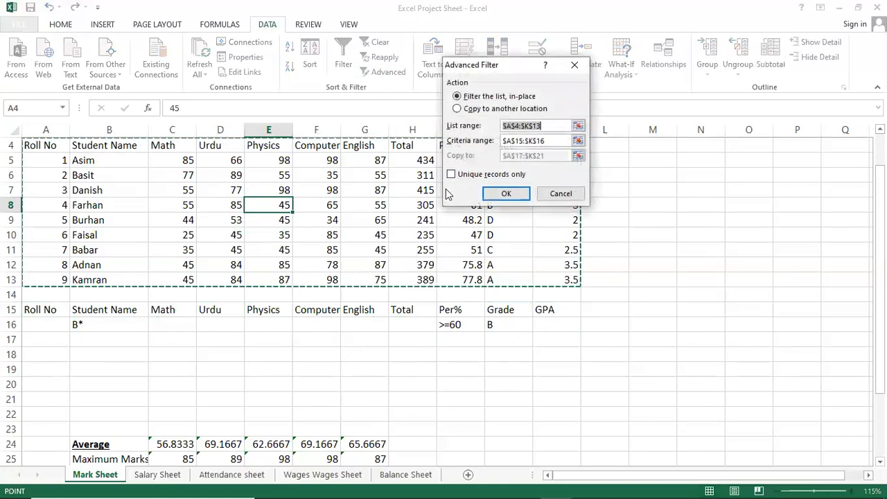
left_click(458, 109)
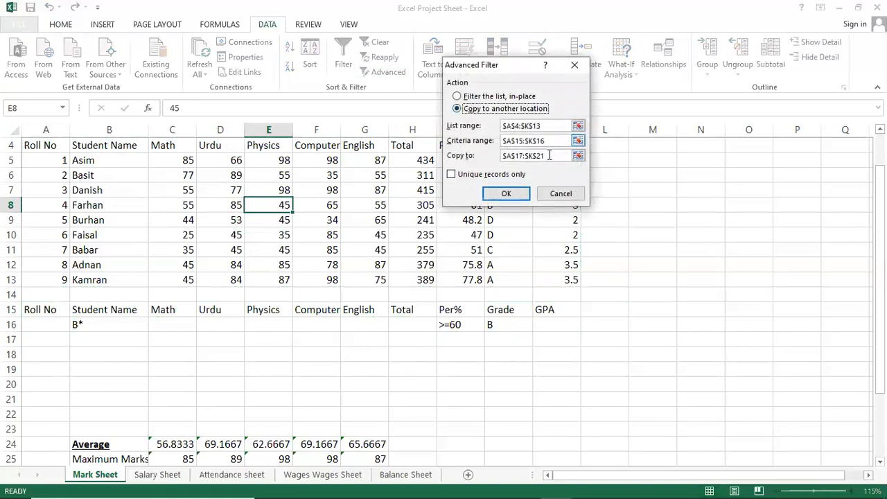
left_click(552, 140)
double_click(544, 125)
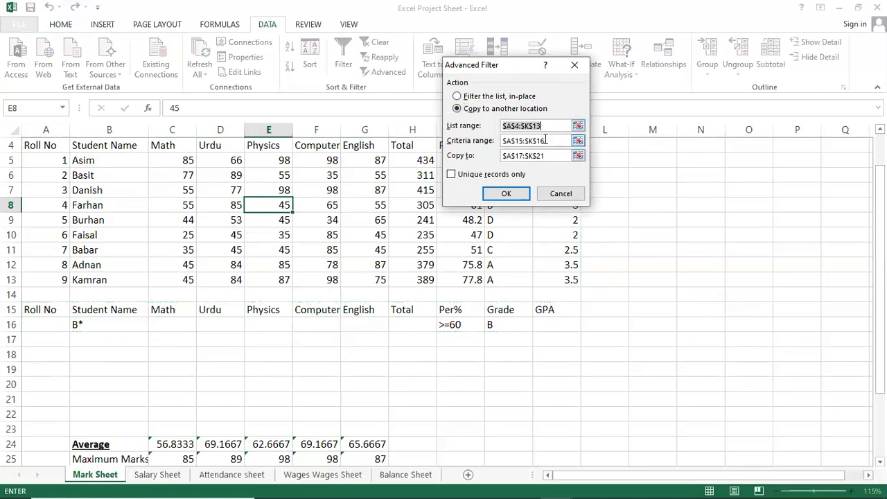
left_click_drag(548, 156, 449, 154)
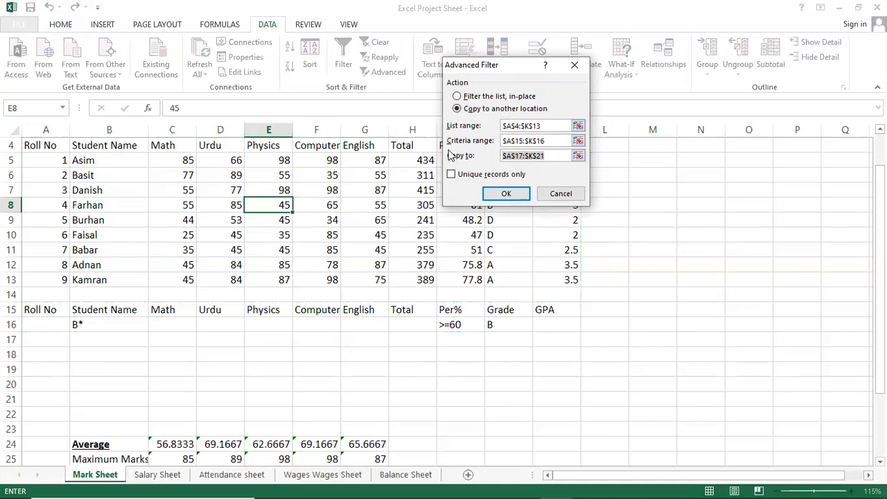
key("Delete")
left_click_drag(48, 341, 562, 404)
key("Home")
key("End")
key("Delete")
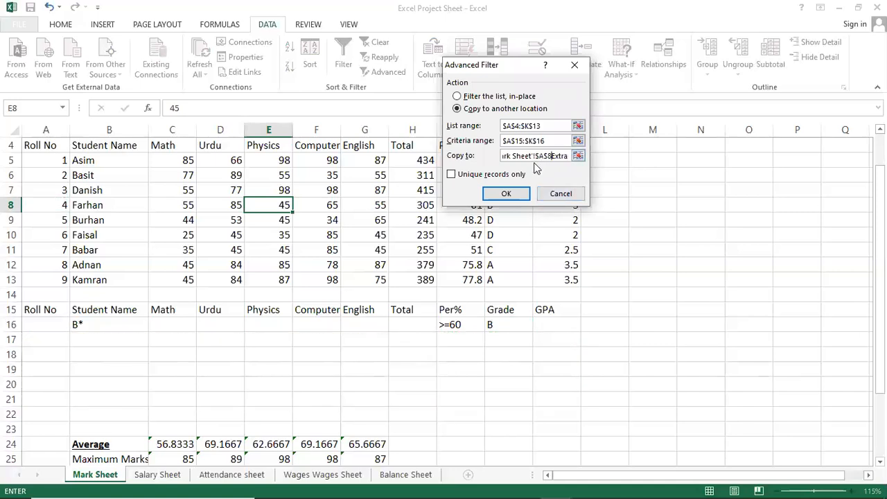
key("Home")
key("End")
key("Delete")
key("End")
key("BackSpace")
type("\\")
key("Delete")
key("Delete")
key("BackSpace")
key("BackSpace")
key("BackSpace")
key("BackSpace")
key("BackSpace")
key("BackSpace")
key("BackSpace")
key("BackSpace")
key("BackSpace")
key("BackSpace")
key("BackSpace")
key("BackSpace")
key("BackSpace")
key("BackSpace")
key("BackSpace")
key("BackSpace")
key("BackSpace")
key("BackSpace")
key("End")
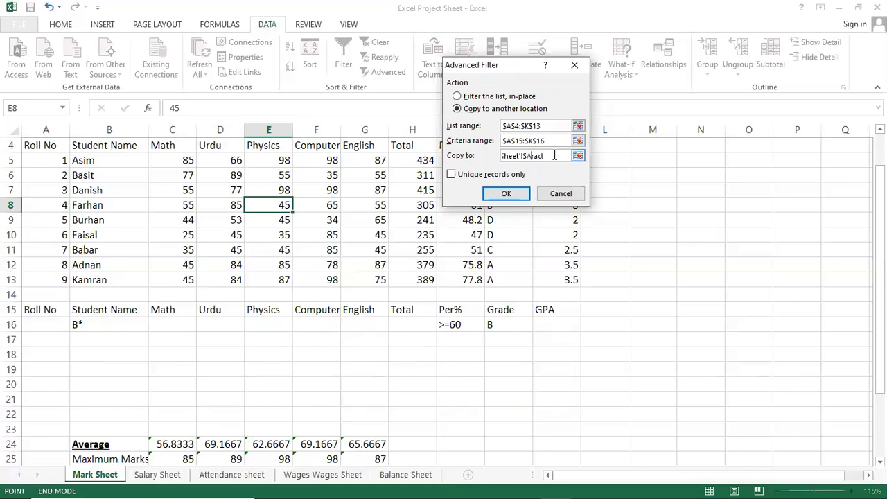
Step: Replace the Advanced Filter's copy destination with A18:K21 and run the filter
left_click_drag(554, 155, 393, 159)
key("BackSpace")
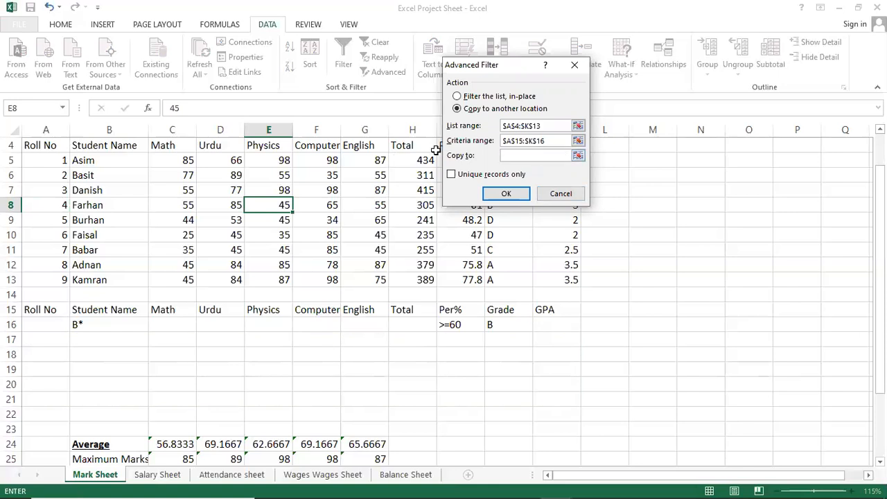
left_click_drag(43, 354, 548, 402)
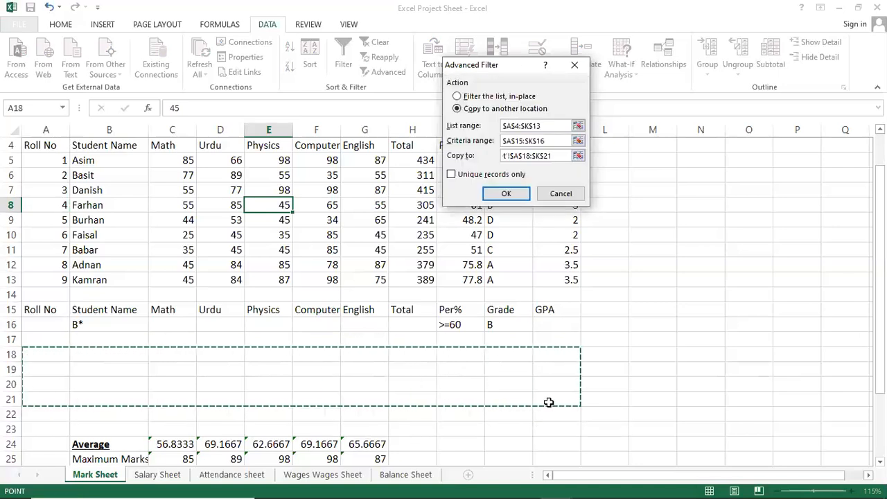
left_click(505, 186)
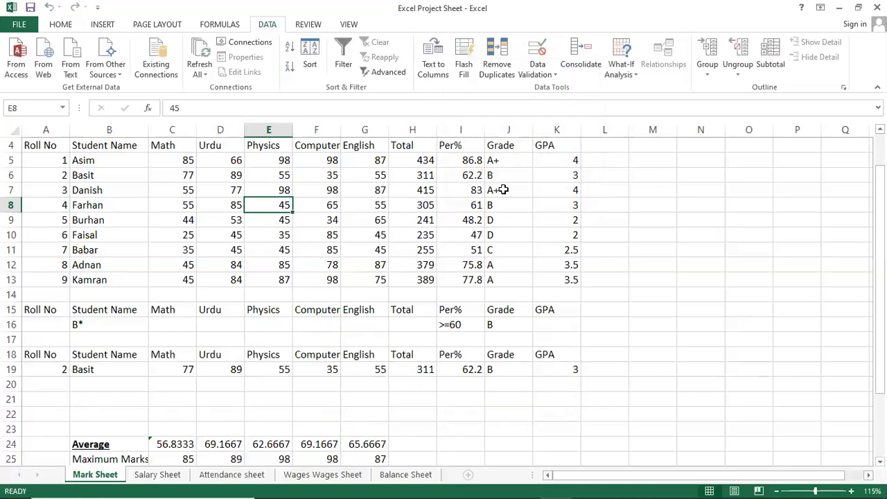
Step: Compare the name, Per%, Grade and GPA of the copied record in row 19 with the criteria and the B names in the list
left_click(151, 370)
left_click(65, 370)
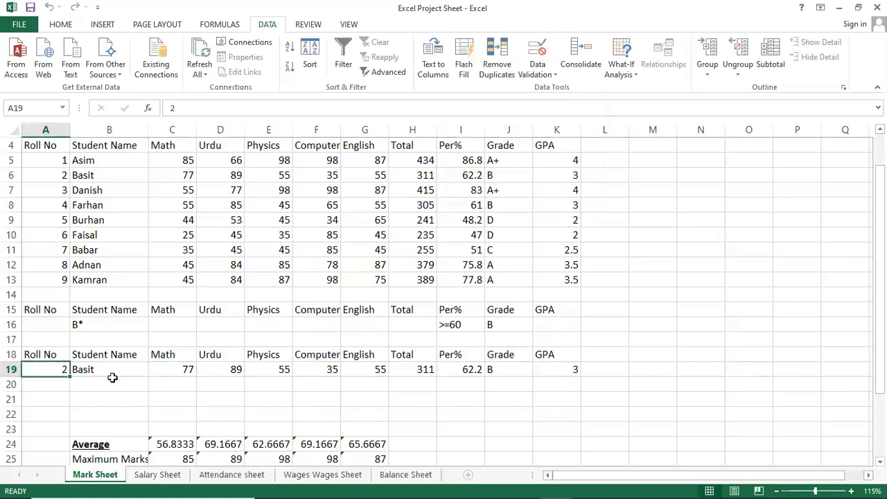
left_click(112, 378)
left_click(115, 367)
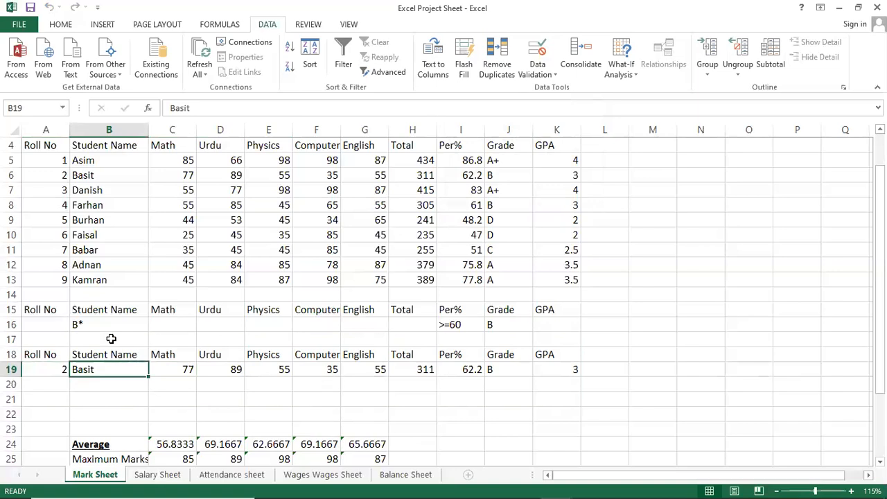
left_click(107, 174)
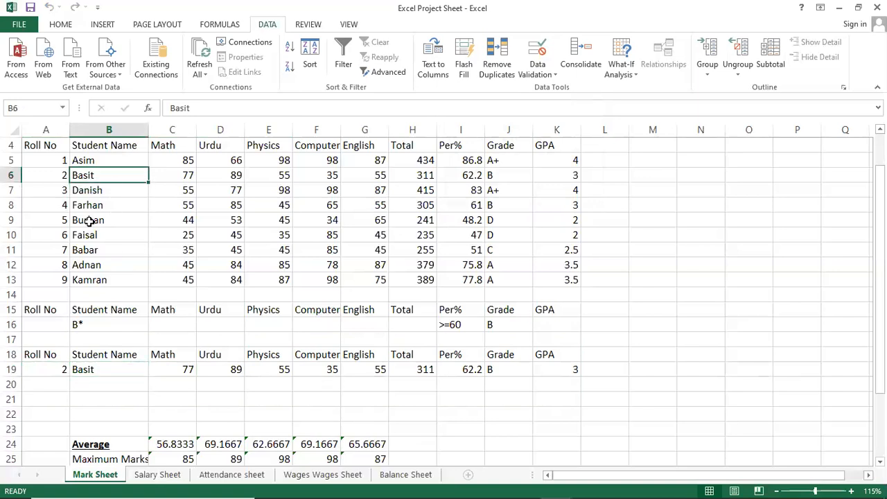
left_click(88, 220)
left_click(77, 254)
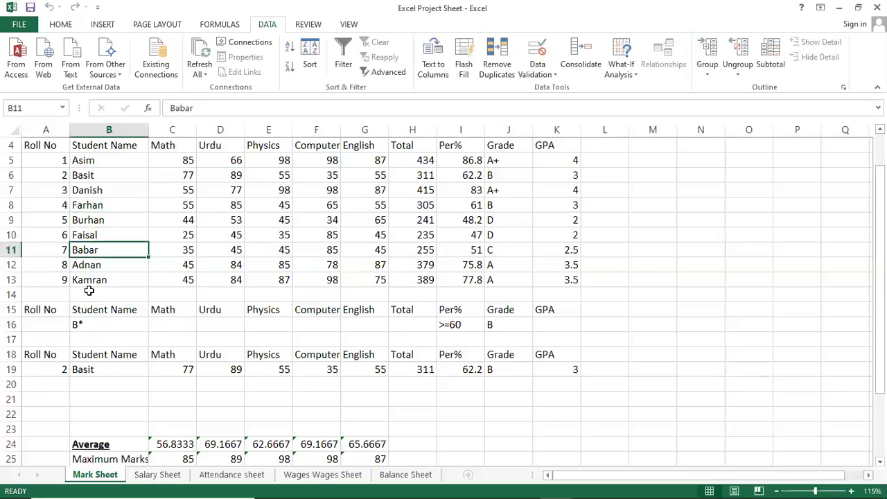
left_click(84, 368)
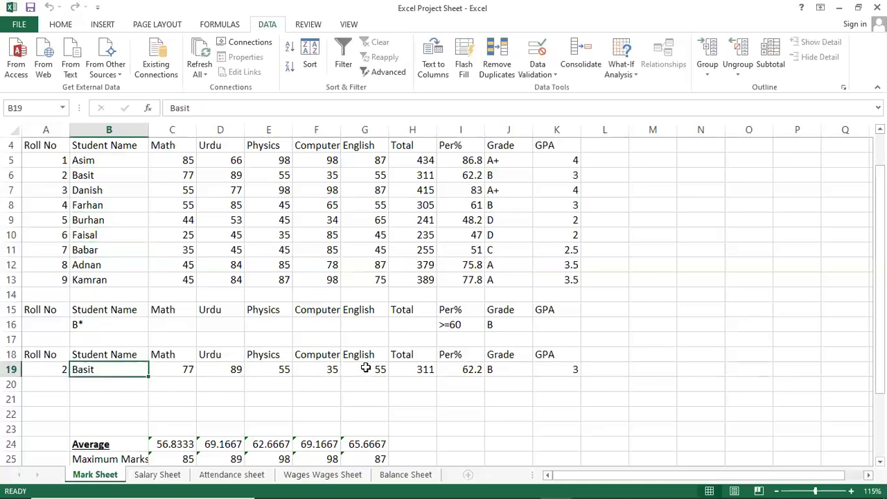
left_click(461, 371)
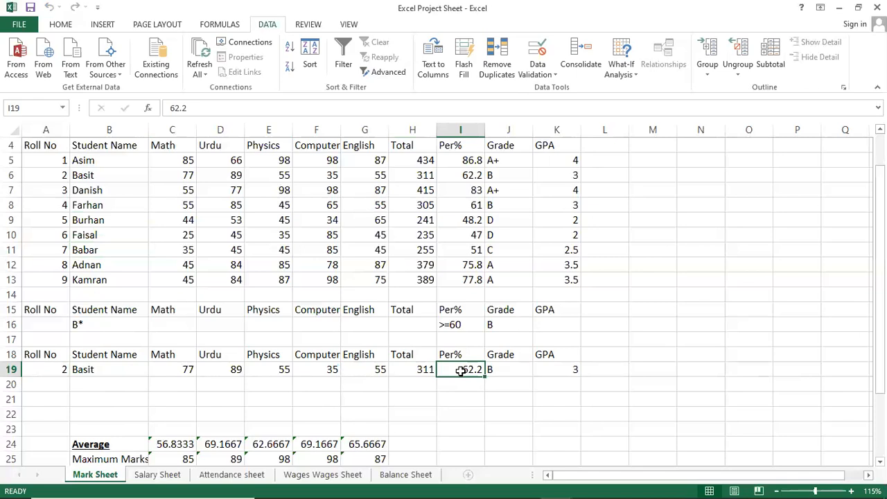
left_click(508, 372)
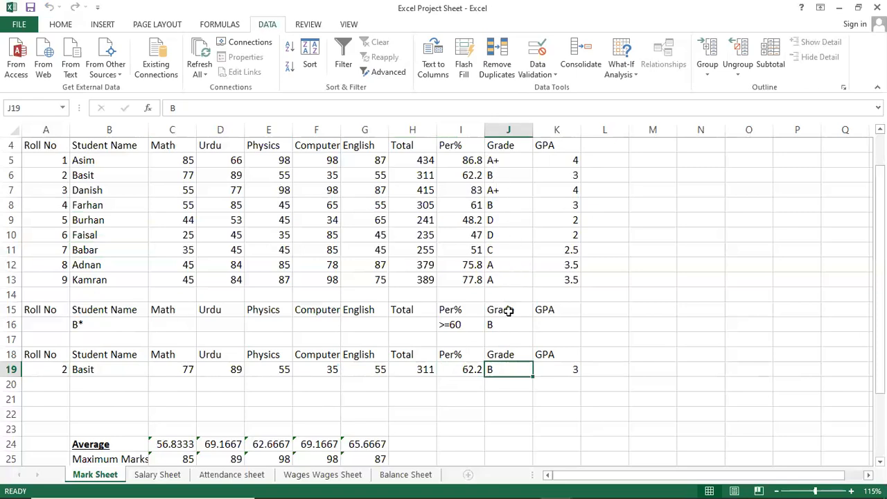
left_click(546, 370)
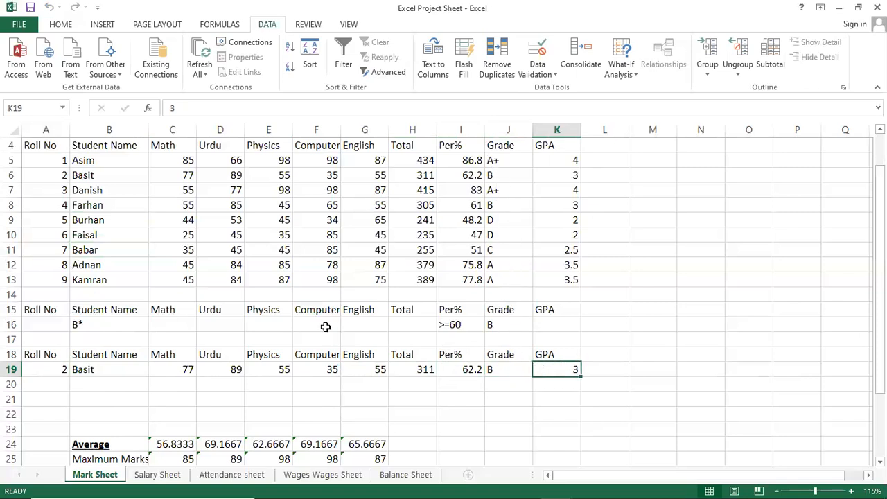
scroll(325, 326, "up", 1)
left_click(333, 272)
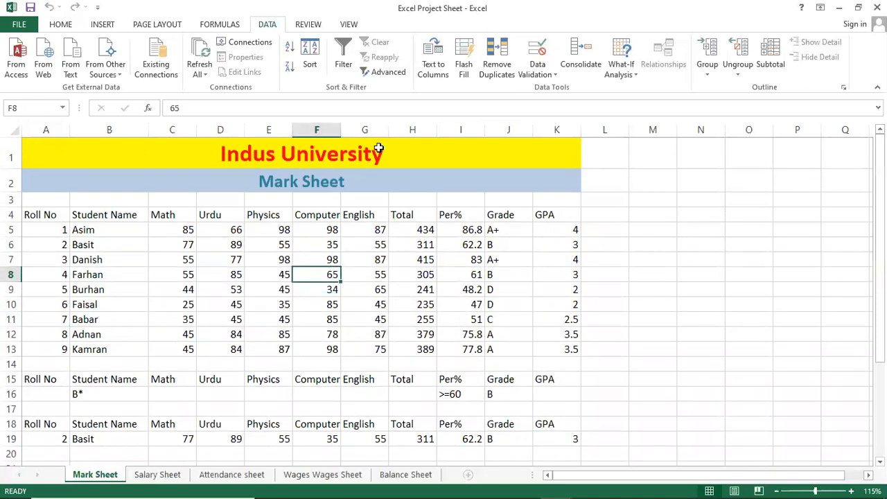
left_click(363, 300)
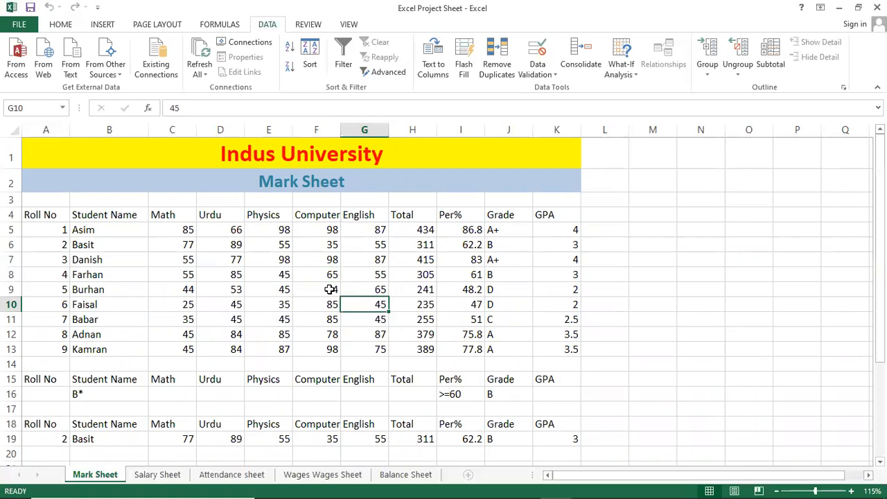
left_click(243, 214)
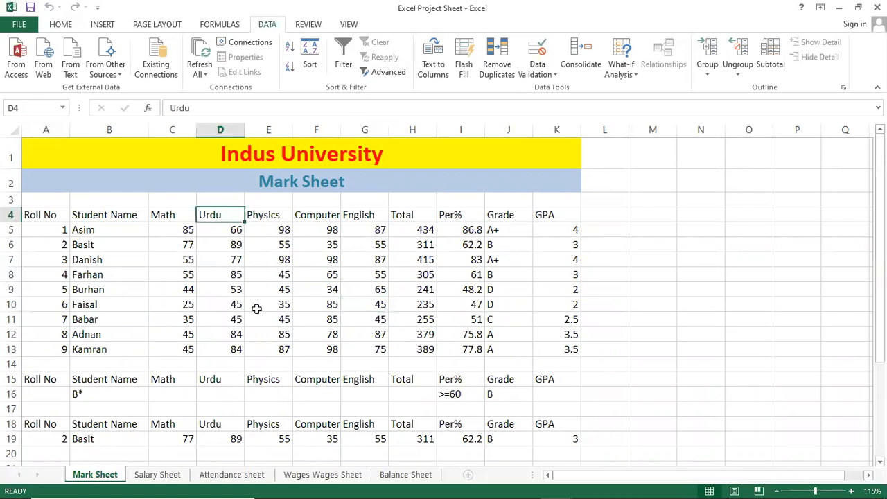
left_click(253, 264)
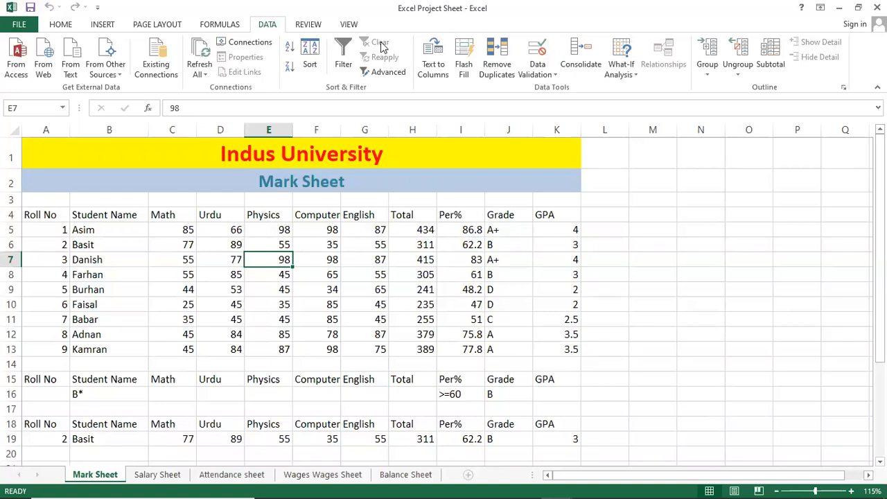
left_click(427, 305)
left_click(328, 261)
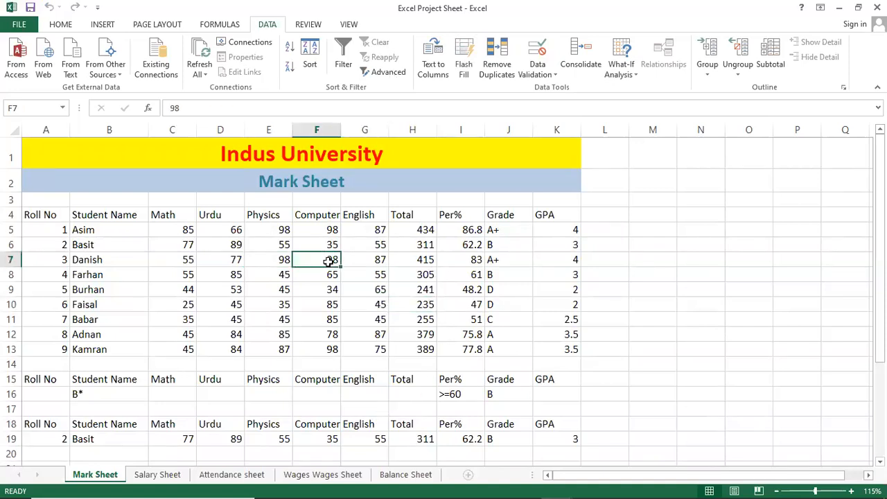
Step: Switch to the Daily Wajes Sheet notes in Notepad and highlight Subtotal in the Menu Bar (DATA) topic list
mouse_move(429, 497)
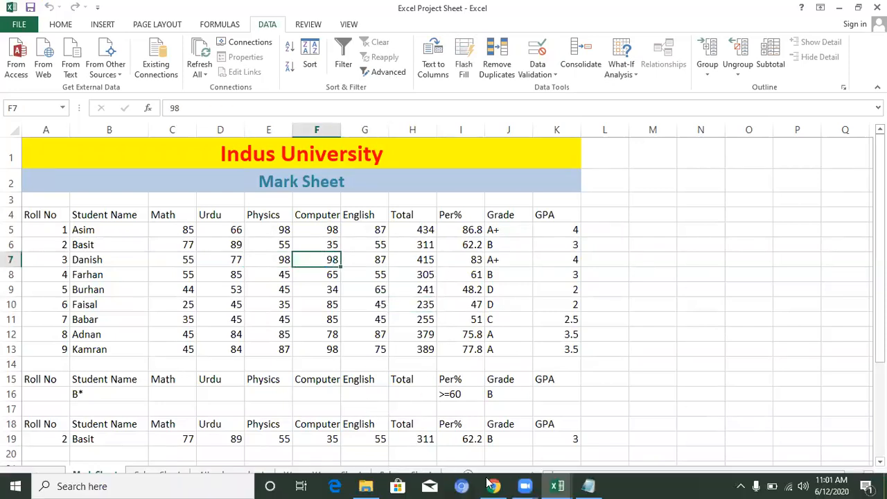
left_click(558, 486)
left_click(220, 269)
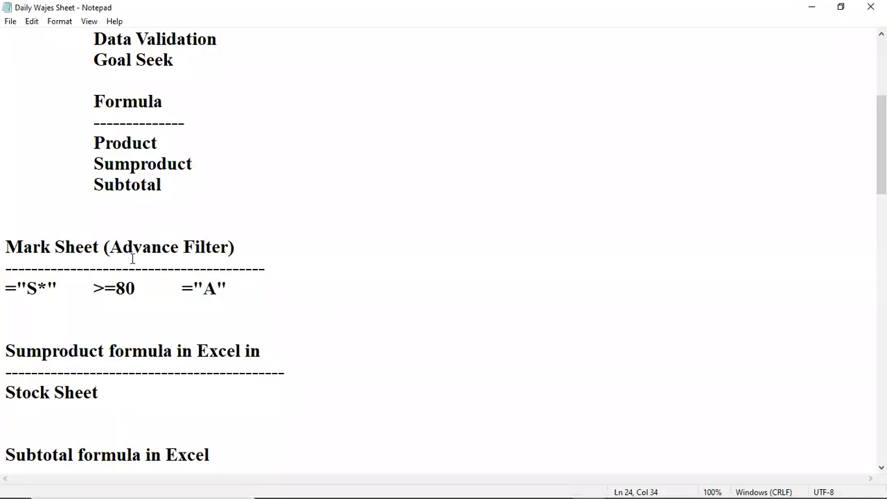
scroll(113, 167, "up", 3)
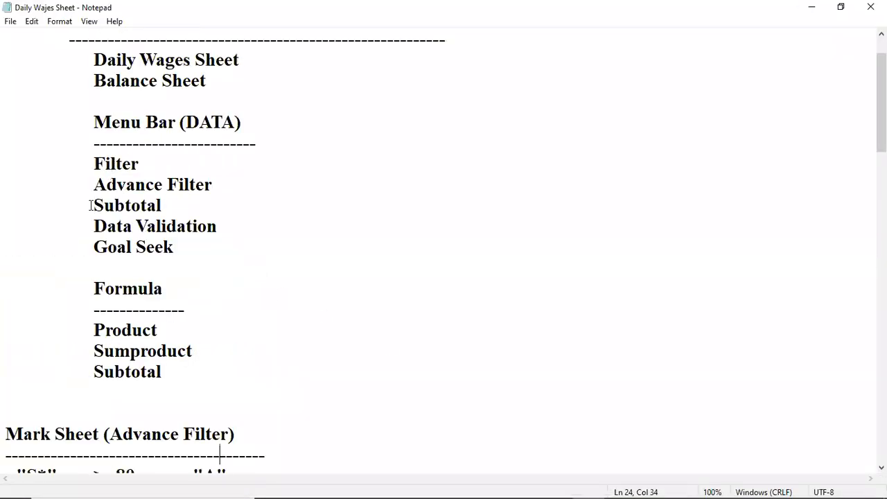
left_click_drag(90, 206, 218, 211)
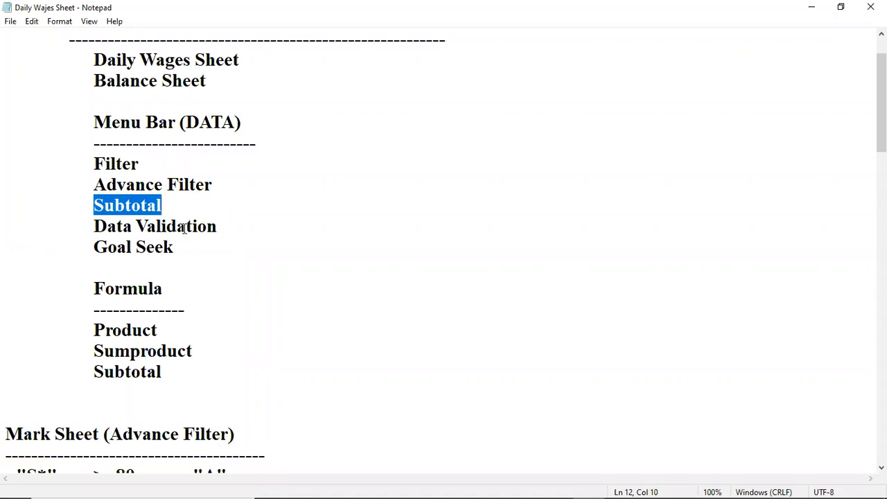
Step: Find the Petty Cash Book Example under Subtotal Option Menu Bar in the notes and review its Item and Amount list
scroll(210, 259, "down", 16)
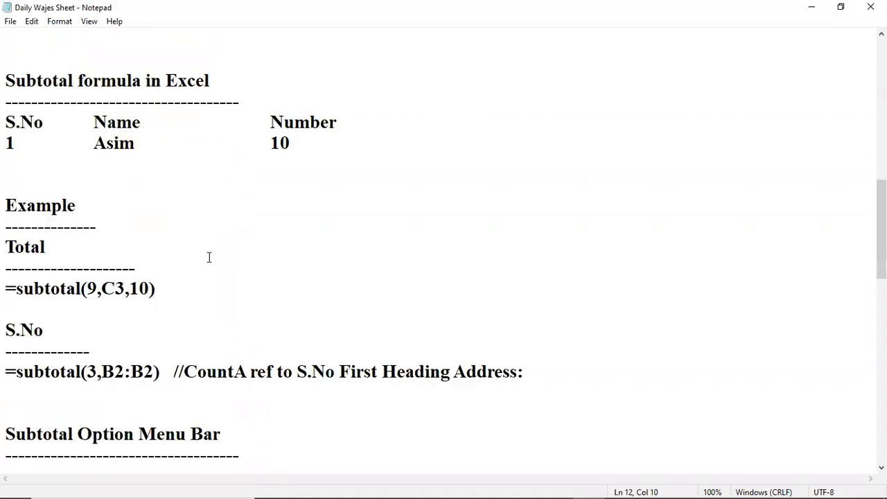
scroll(209, 258, "up", 2)
left_click(86, 292)
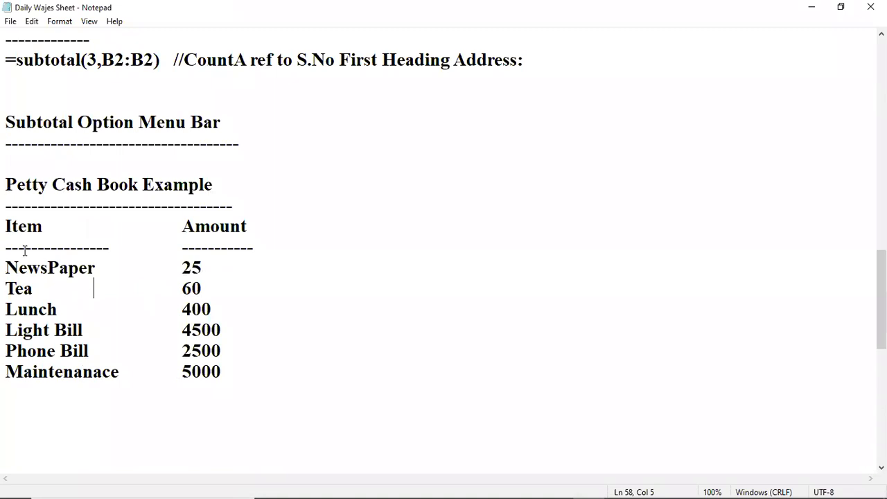
left_click_drag(5, 184, 225, 189)
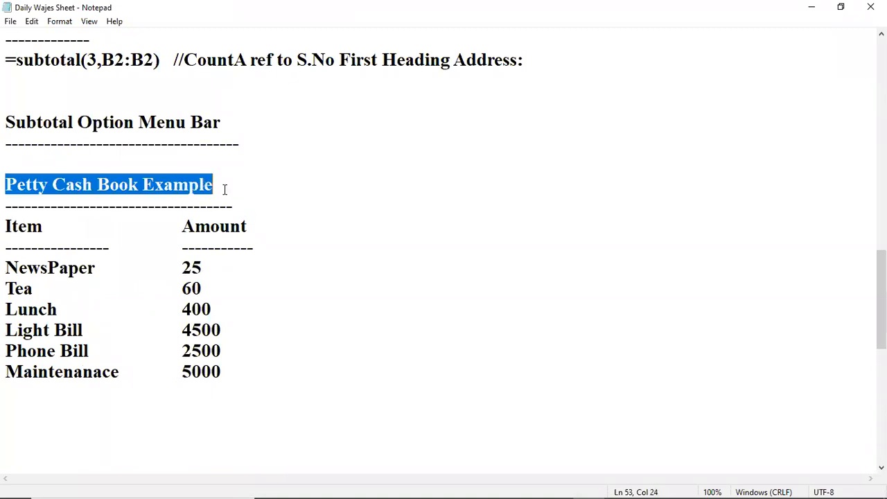
left_click(40, 231)
left_click_drag(40, 230, 307, 362)
left_click(356, 282)
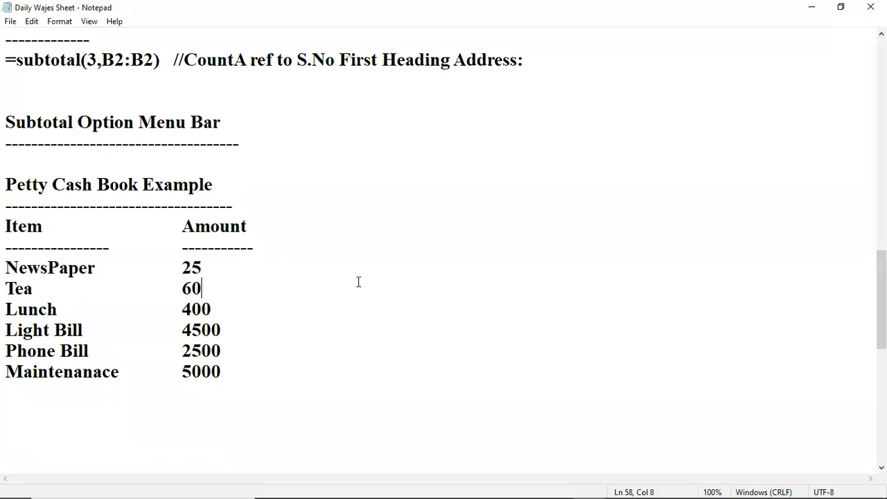
Step: Go through the Petty Cash Book entries in the notes, from NewsPaper to Maintenanace, with their Item and Amount headings
left_click(53, 185)
left_click(222, 330)
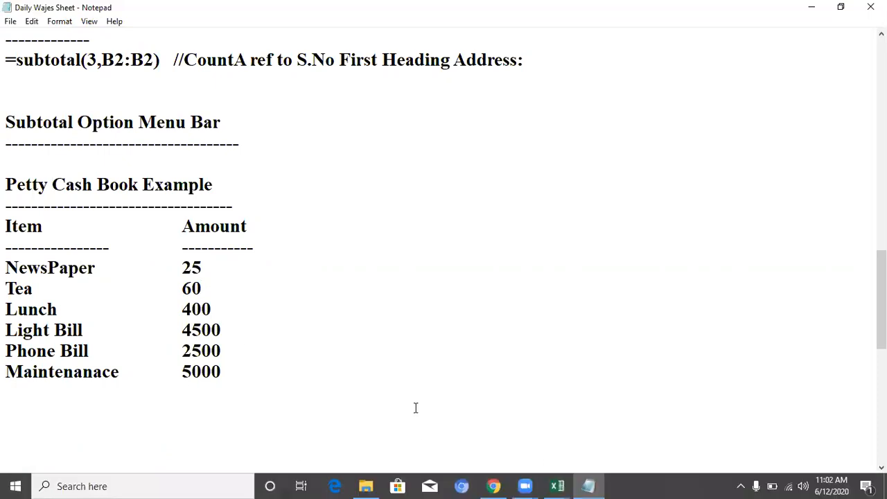
left_click(50, 226)
left_click(235, 229)
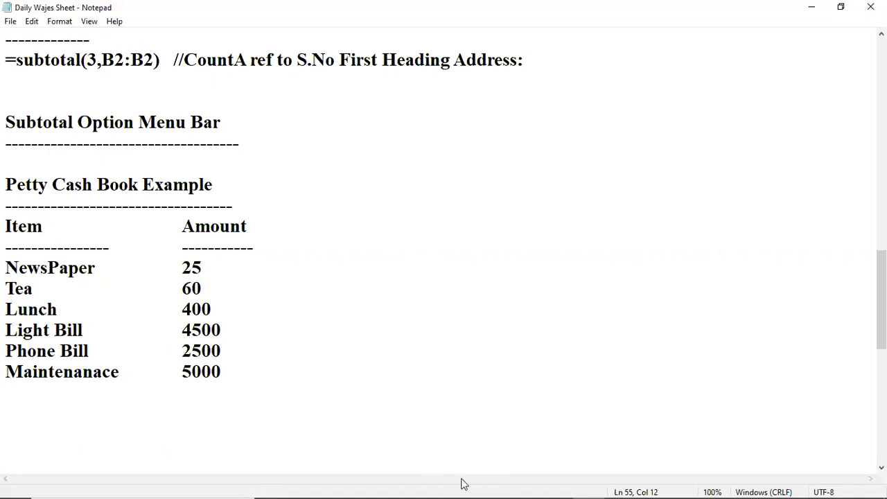
left_click(240, 276)
left_click(82, 271)
left_click(43, 287)
left_click(49, 308)
left_click(59, 330)
left_click(62, 372)
left_click(98, 270)
left_click(85, 309)
left_click(213, 311)
left_click(200, 248)
Step: Switch to the Excel Project Sheet workbook, add a new worksheet after Balance Sheet and name it Petty Cash
mouse_move(557, 485)
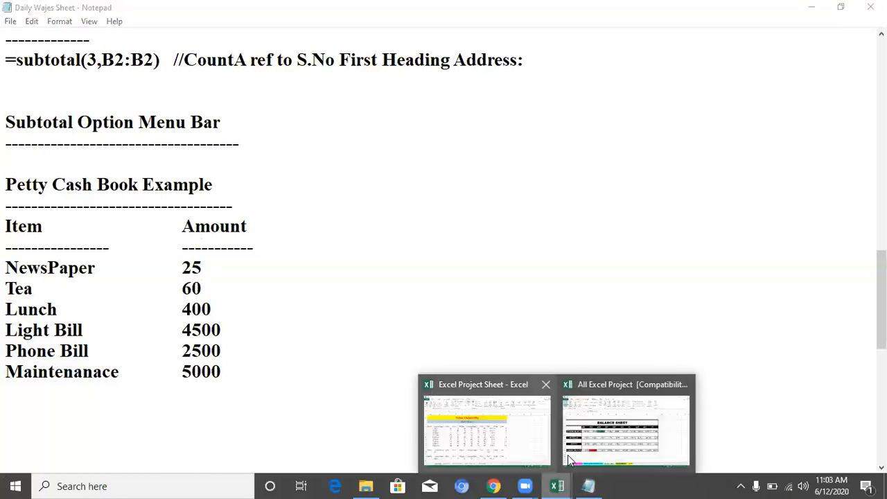
left_click(491, 409)
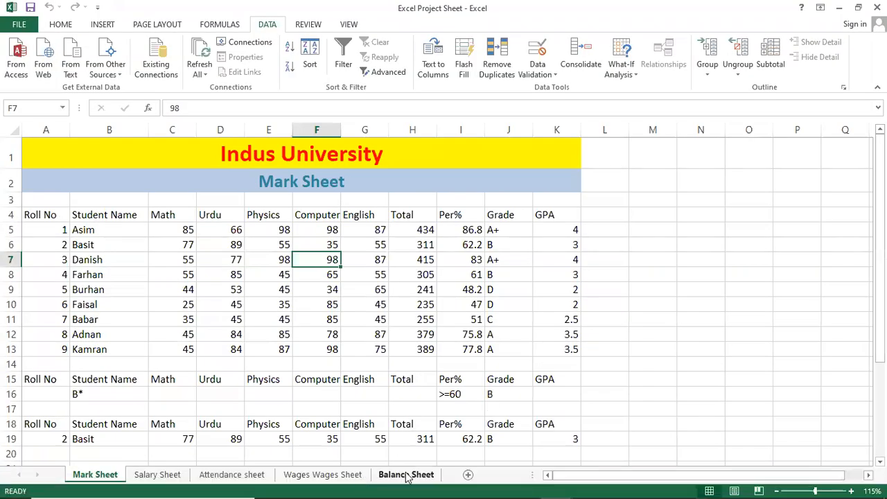
left_click(406, 475)
left_click(499, 475)
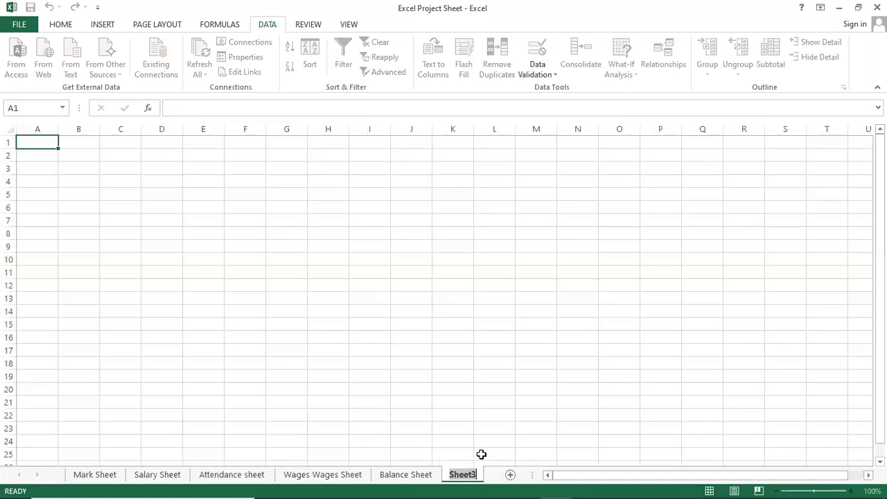
type("Pett")
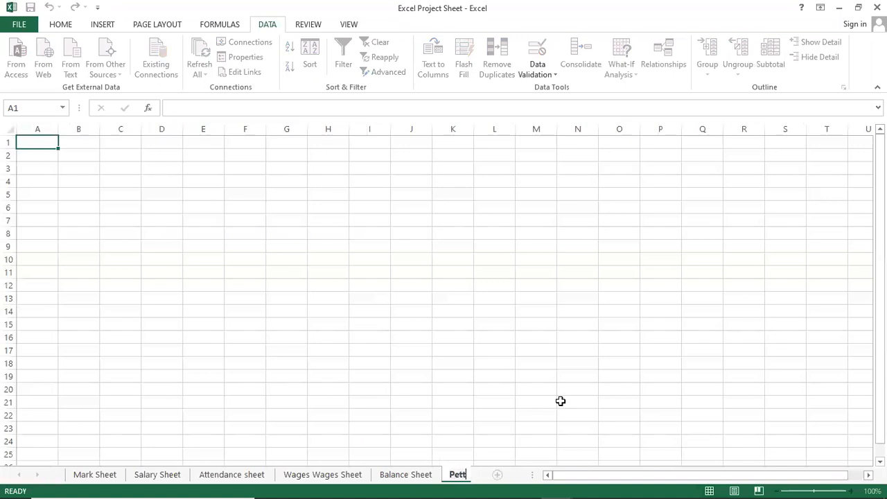
type("y Cash")
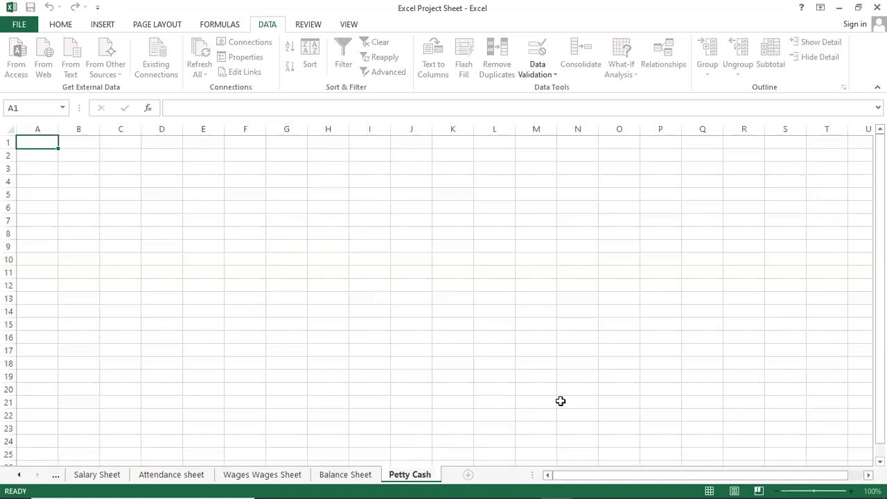
key("Return")
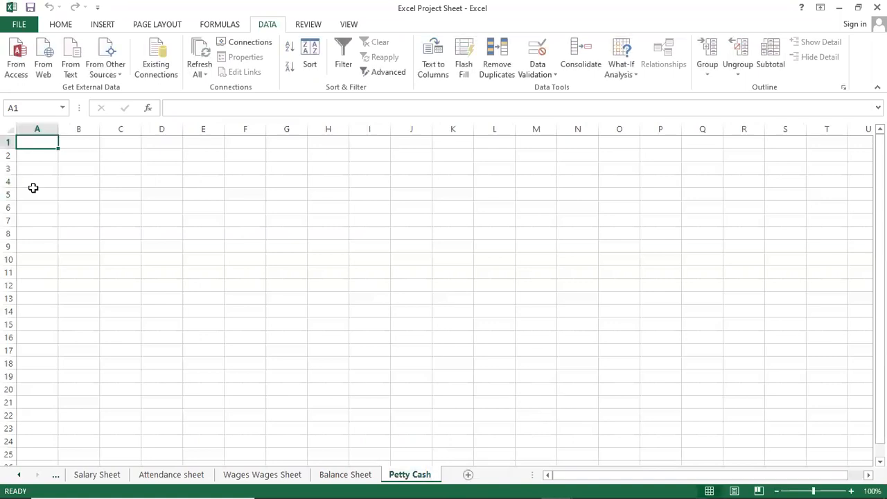
Step: Enter the company name as the title in cell A1 of the Petty Cash sheet
scroll(261, 233, "up", 4)
left_click(95, 188)
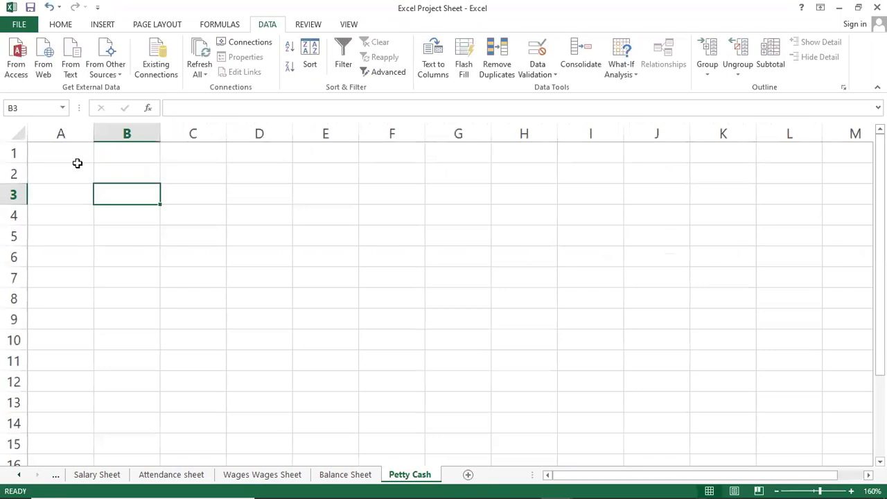
left_click(73, 154)
type("Sir Sajid")
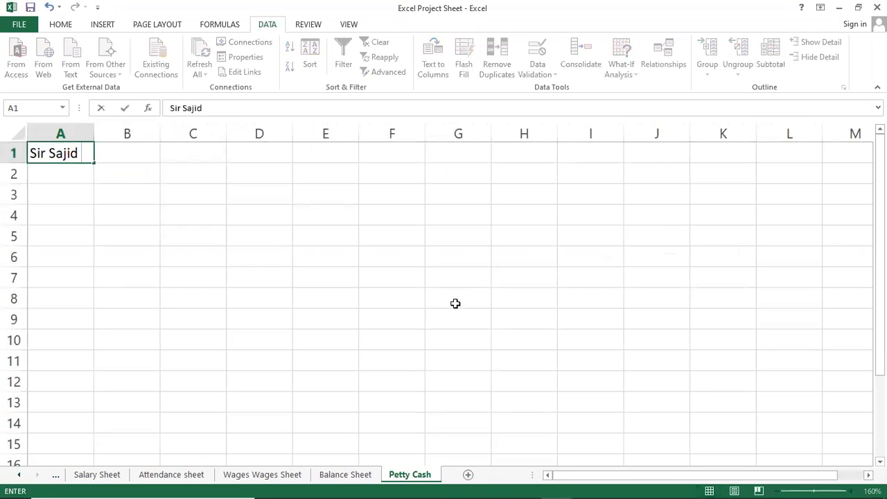
type(" & Co.")
key("Return")
key("Return")
key("Return")
Step: Enter the subtitle Petty Cash in cell A2
key("Up")
key("Up")
type("Pe")
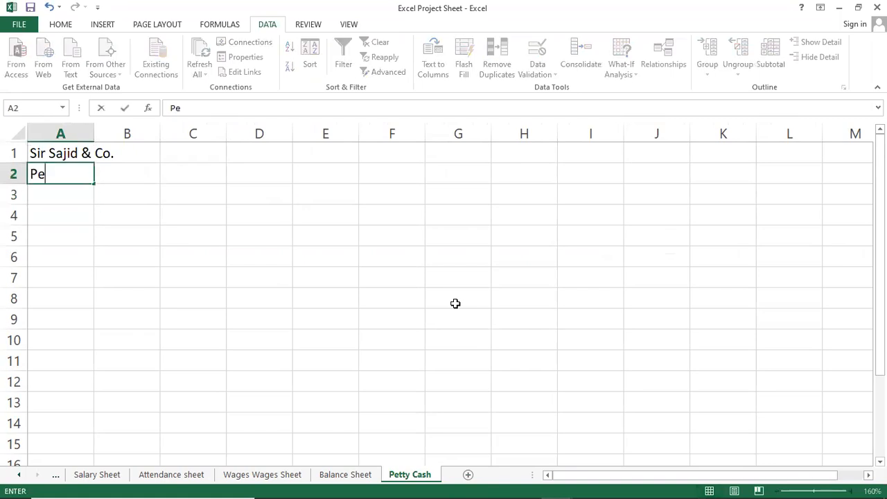
type("tty Cash Books")
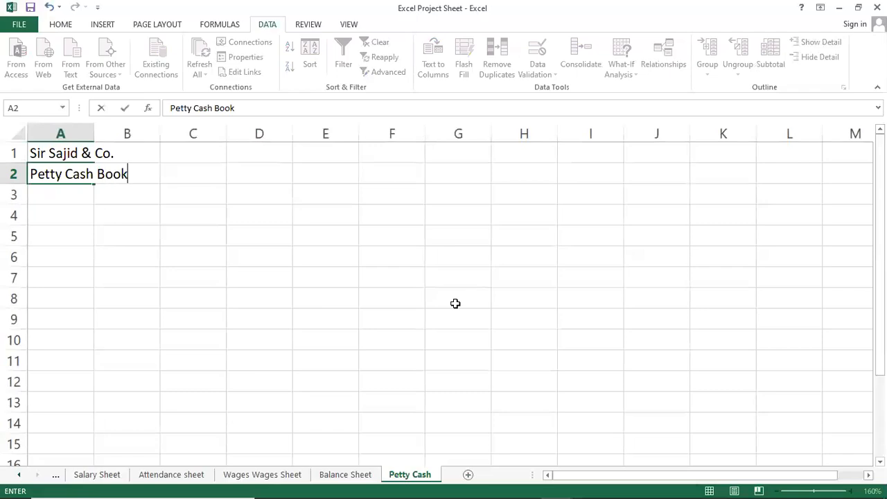
key("BackSpace")
key("BackSpace")
key("BackSpace")
key("BackSpace")
key("BackSpace")
key("BackSpace")
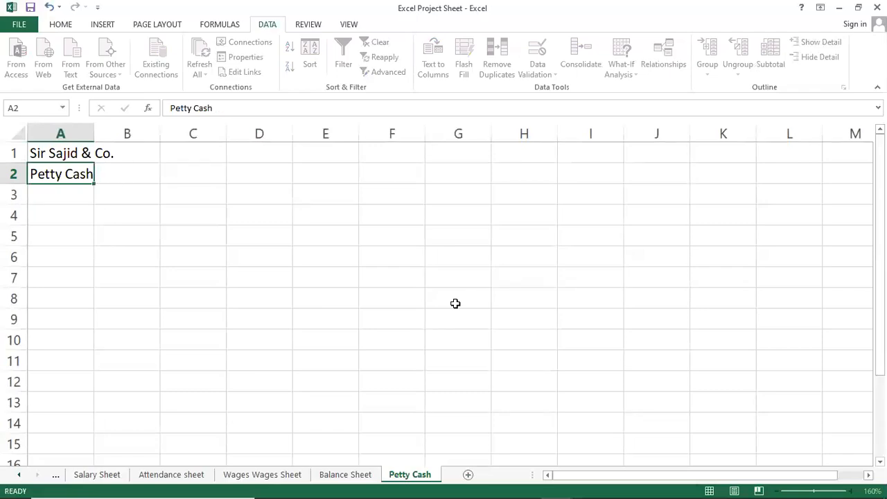
key("Return")
key("Return")
type("I")
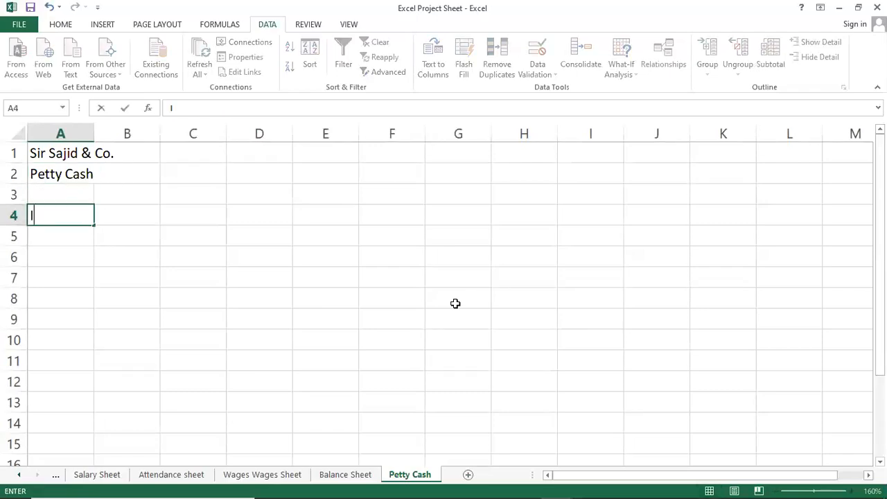
type("tem Name")
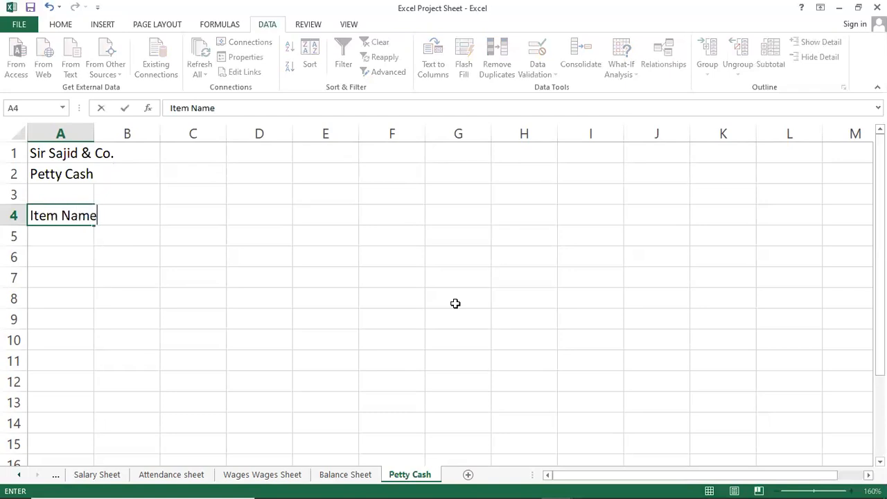
key("Return")
key("ctrl+z")
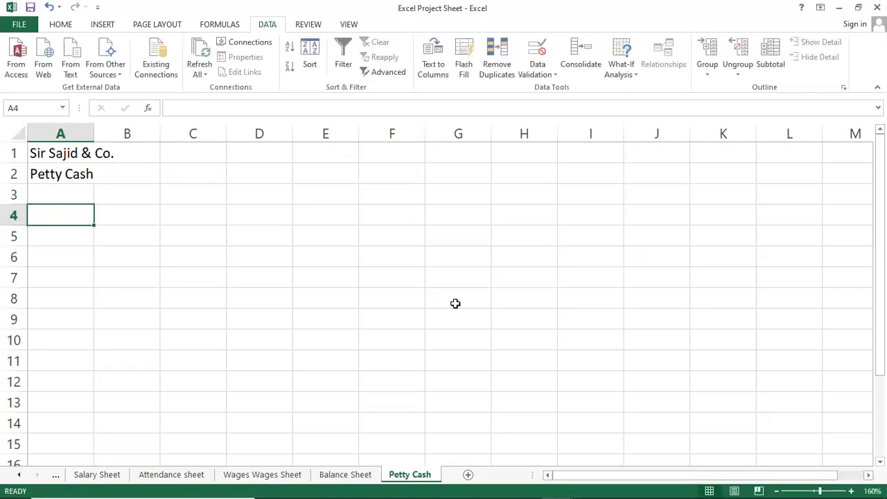
Step: Enter the headings S.No, Item Name and Amount in A4:C4 and fit column B to its heading
type("S.No")
key("Tab")
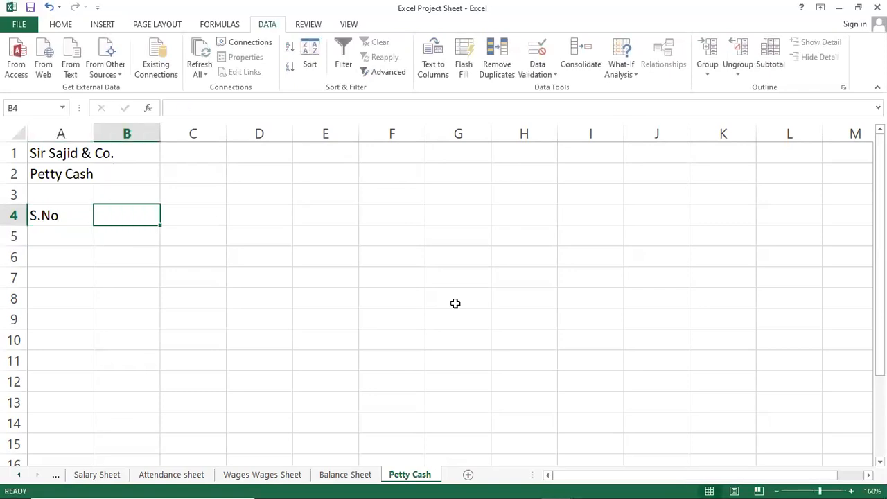
type("Item Name")
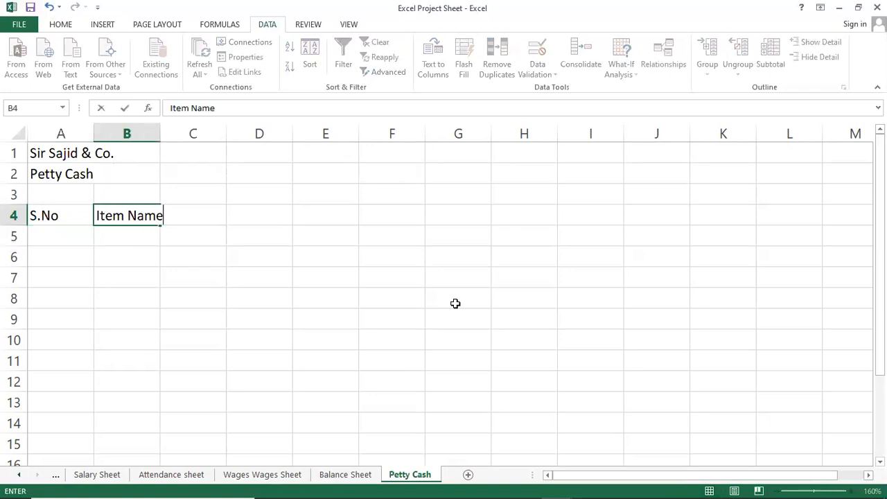
key("Return")
key("Up")
key("Right")
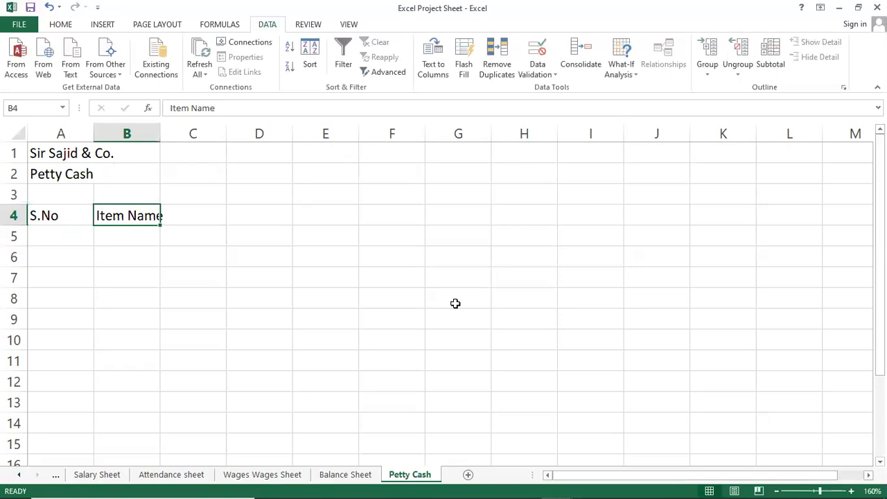
double_click(162, 135)
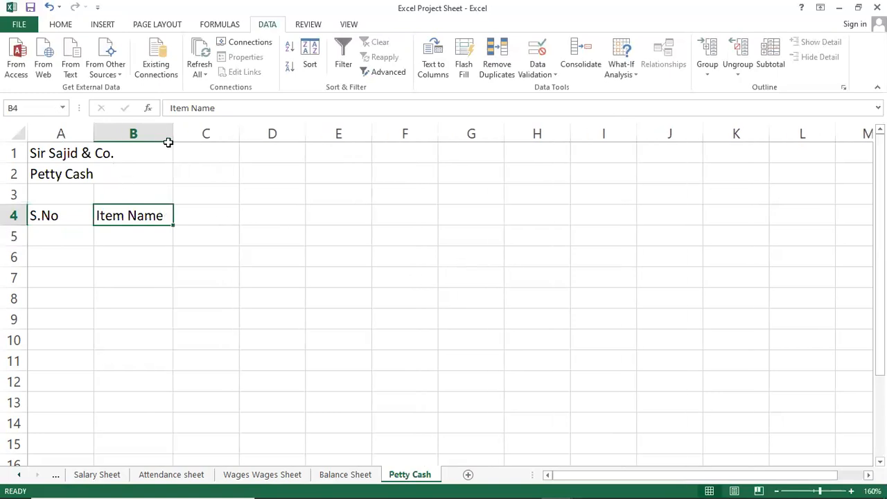
left_click(198, 220)
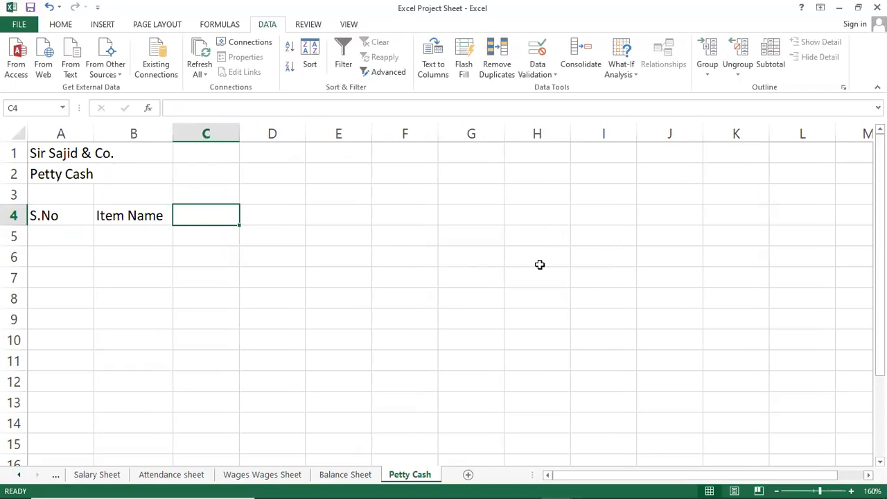
type("Amount")
key("Return")
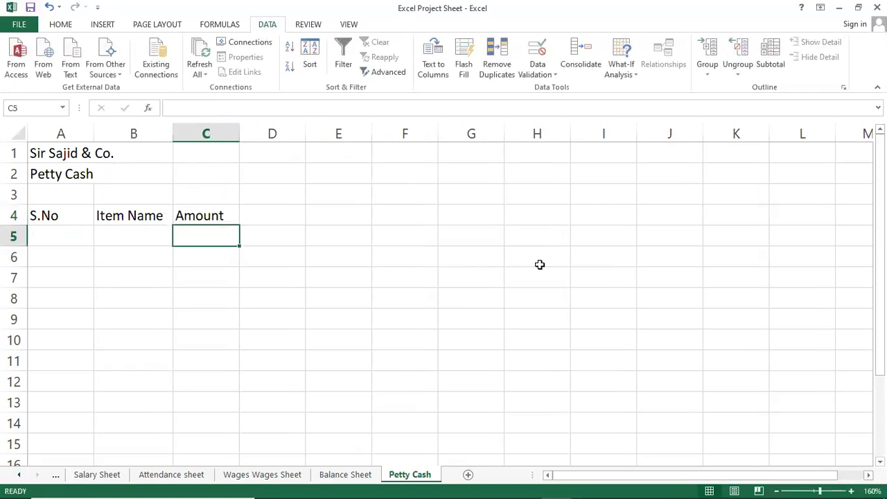
Step: Fill the S.No column from A5 down to A20 with the serial numbers 1 to 16
key("Down")
key("Left")
key("Left")
key("Up")
type("1")
key("Return")
key("Up")
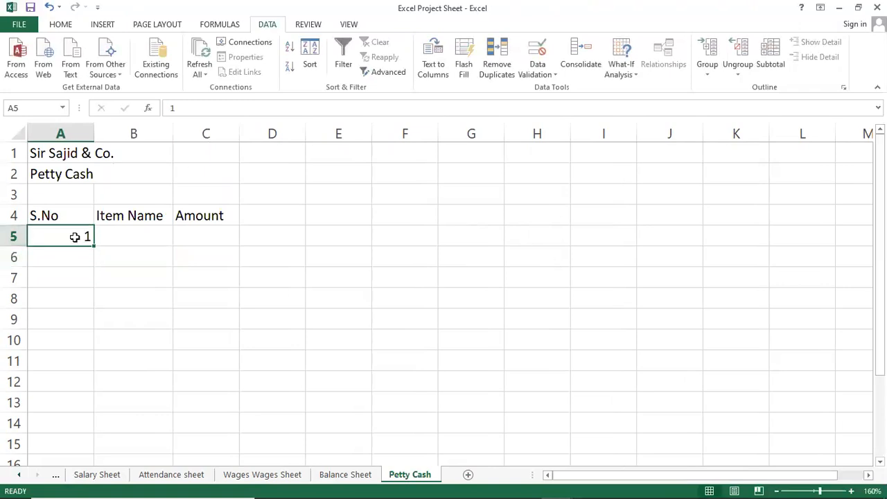
left_click(93, 248, "ctrl")
left_click_drag(93, 244, 89, 331)
scroll(99, 323, "up", 4)
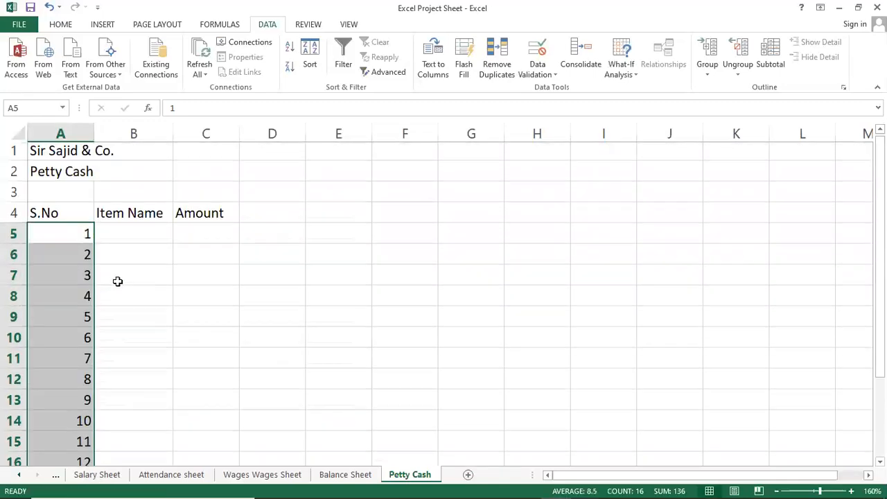
Step: Copy the six petty cash items with their amounts from the Notepad notes into the Petty Cash sheet starting at B5
left_click(150, 234)
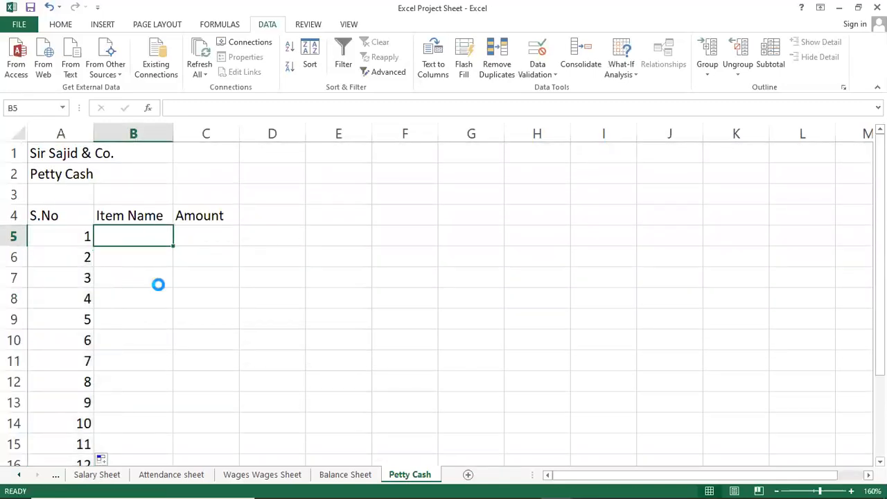
mouse_move(492, 485)
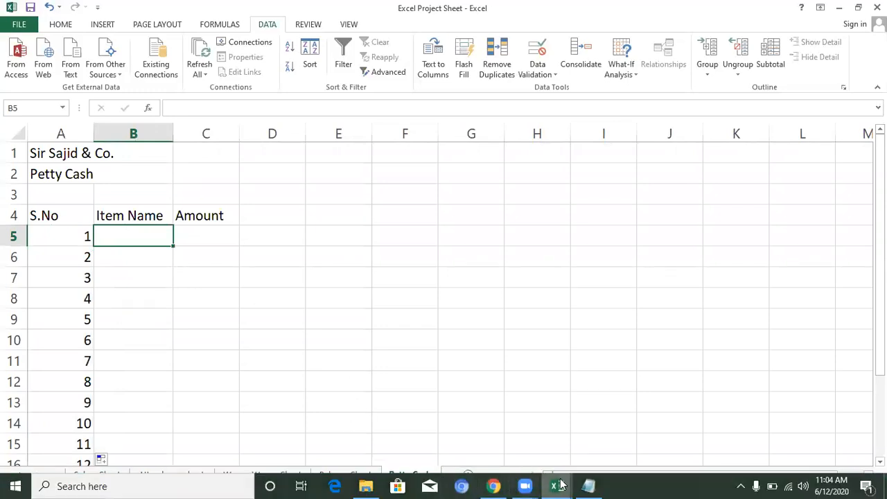
left_click(587, 486)
left_click(6, 268)
left_click_drag(5, 268, 251, 375)
key("ctrl+c")
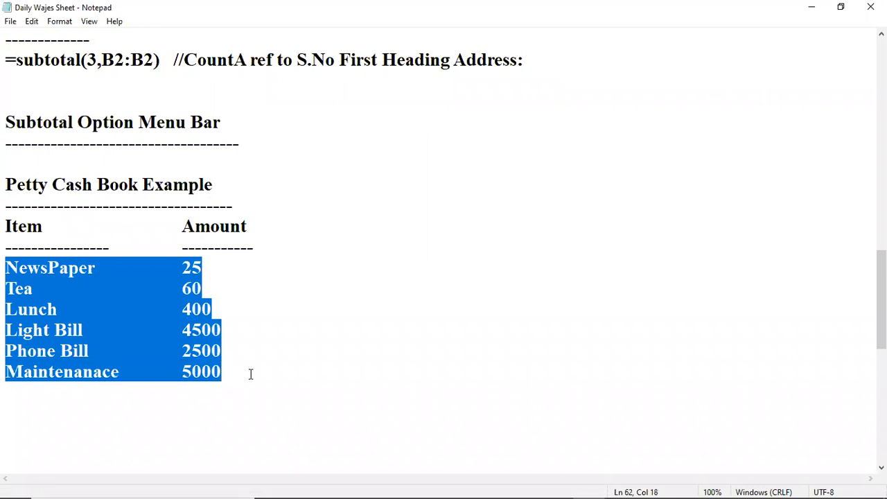
mouse_move(654, 486)
left_click(558, 486)
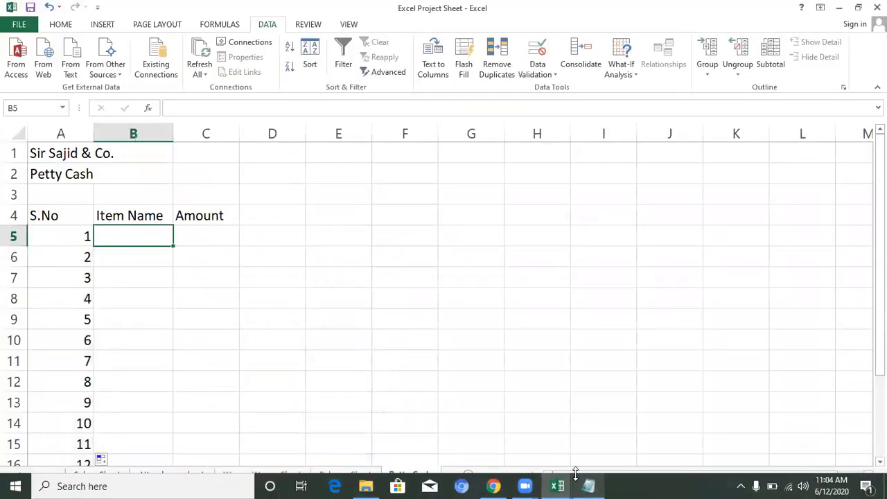
key("ctrl+v")
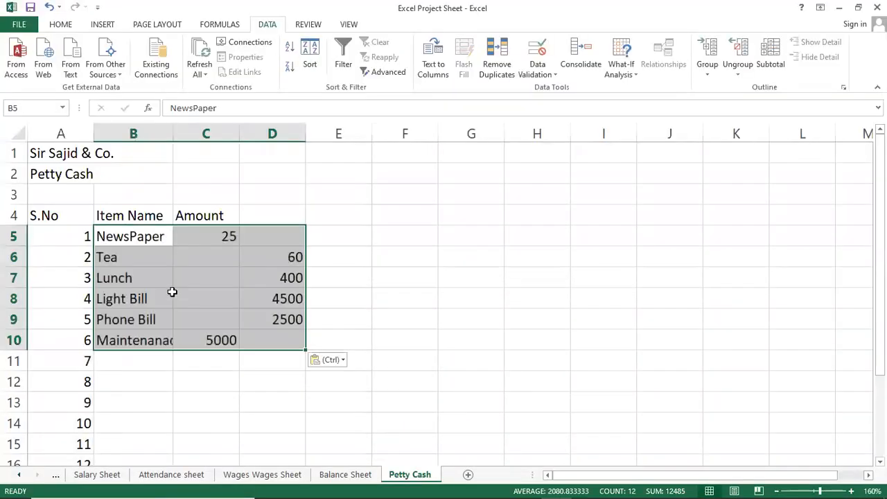
Step: Move the misplaced amounts for Tea, Lunch, Light Bill and Phone Bill from D6:D9 into C6:C9
left_click(172, 291)
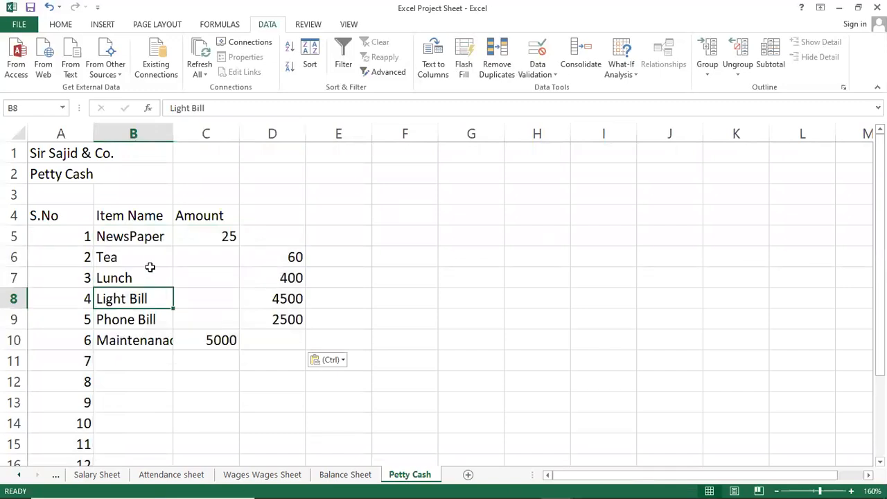
left_click_drag(289, 256, 291, 318)
key("ctrl+c")
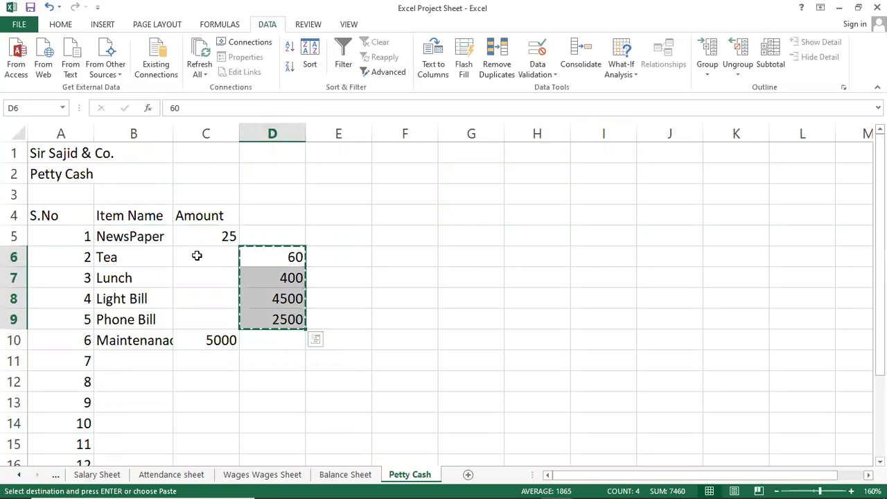
left_click_drag(196, 256, 202, 316)
key("ctrl+v")
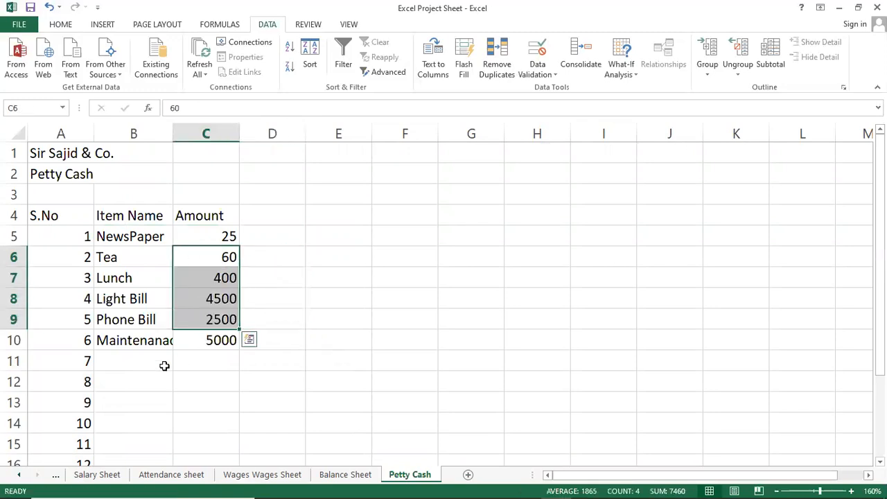
Step: Copy the six item names in B5:B10 into B11:B16
left_click(164, 366)
left_click_drag(123, 233, 125, 337)
key("ctrl+c")
scroll(129, 345, "down", 2)
left_click_drag(134, 247, 148, 320)
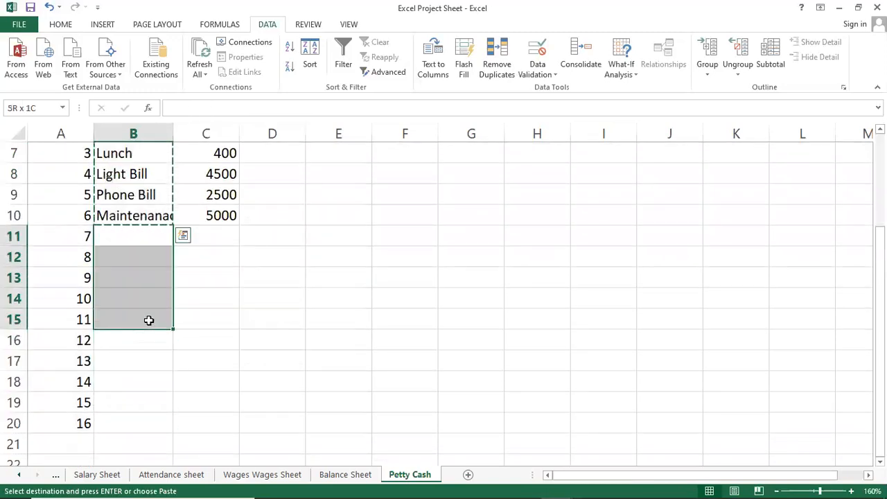
key("ctrl+v")
Step: Copy the item names NewsPaper to Phone Bill from B11:B15 into B17:B21
left_click(137, 362)
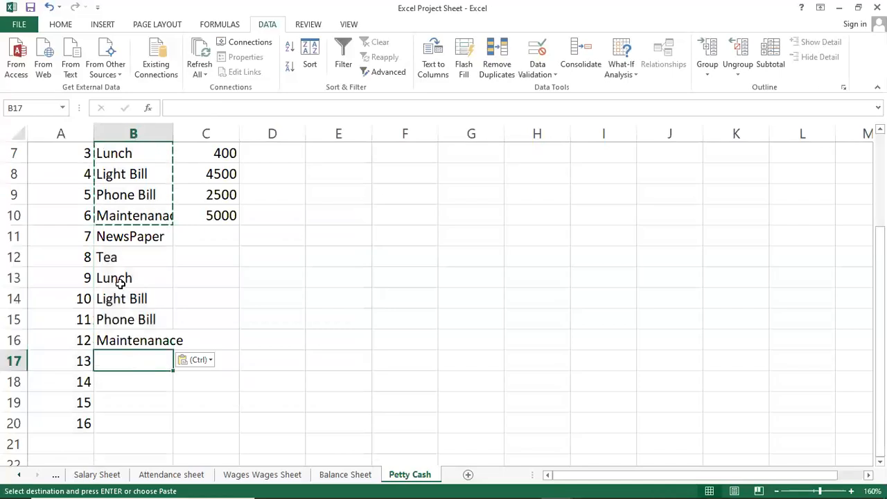
left_click_drag(118, 244, 119, 332)
key("ctrl+c")
left_click_drag(122, 366, 126, 432)
left_click(129, 395)
left_click_drag(129, 357, 129, 424)
key("ctrl+v")
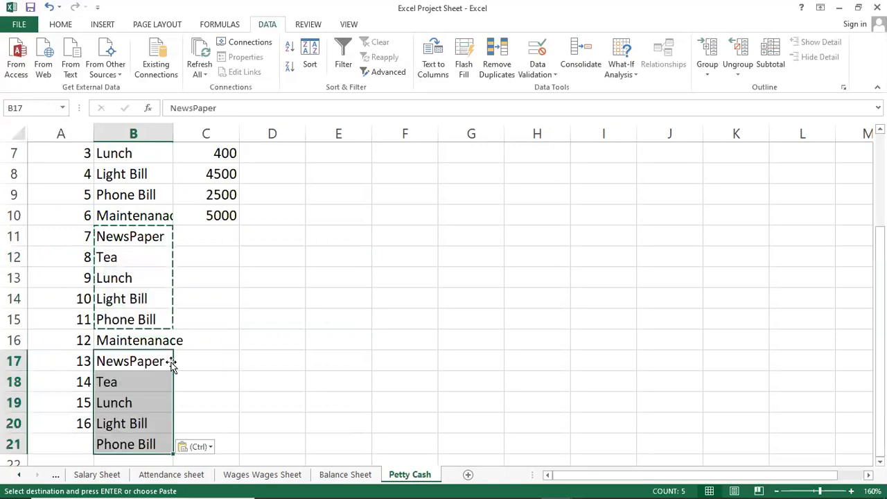
Step: Enter the serial number 17 in A21 beside the last Phone Bill item
left_click(113, 419)
left_click(74, 452)
type("17")
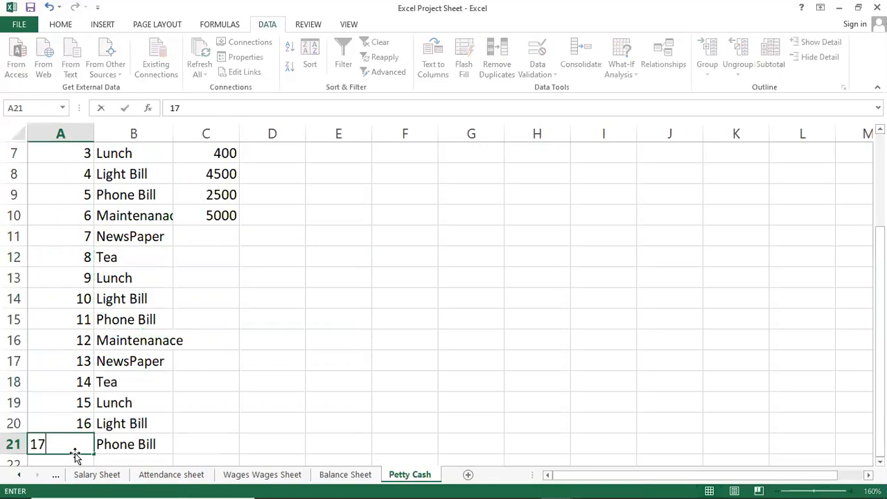
key("Return")
Step: Enter the amounts 30, 150, 600, 8000 and 5000 in C11:C15 for the second NewsPaper to Phone Bill items
key("Up")
key("Right")
key("Right")
key("Up")
key("Up")
key("Up")
key("Up")
key("Up")
key("Up")
key("Up")
key("Up")
key("Up")
key("Up")
key("Up")
key("Up")
key("Up")
key("Up")
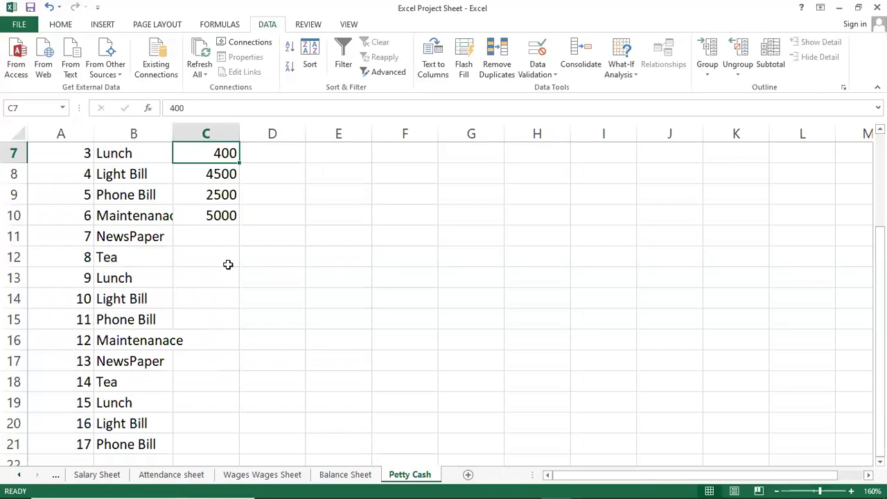
scroll(228, 264, "down", 3, "ctrl")
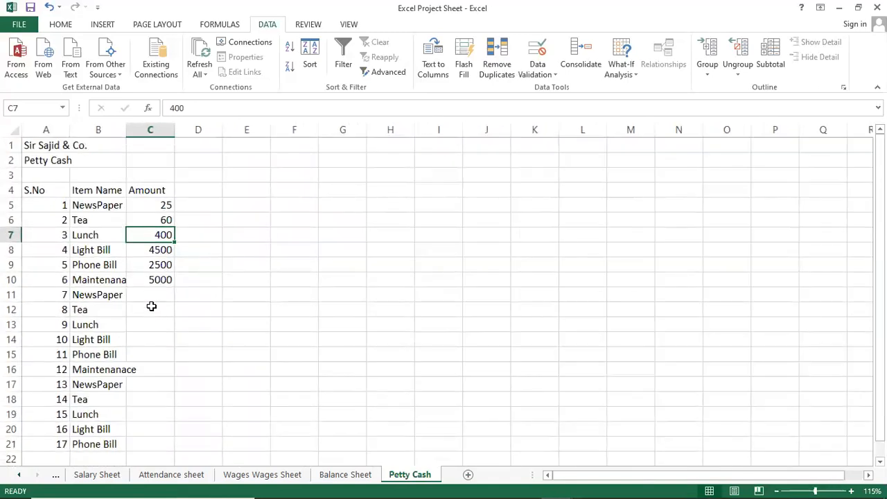
left_click(151, 306)
left_click(149, 289)
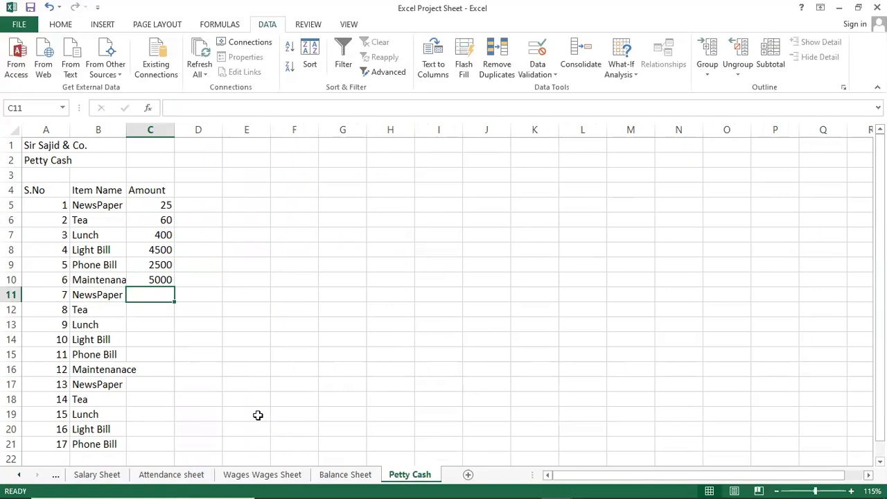
type("30")
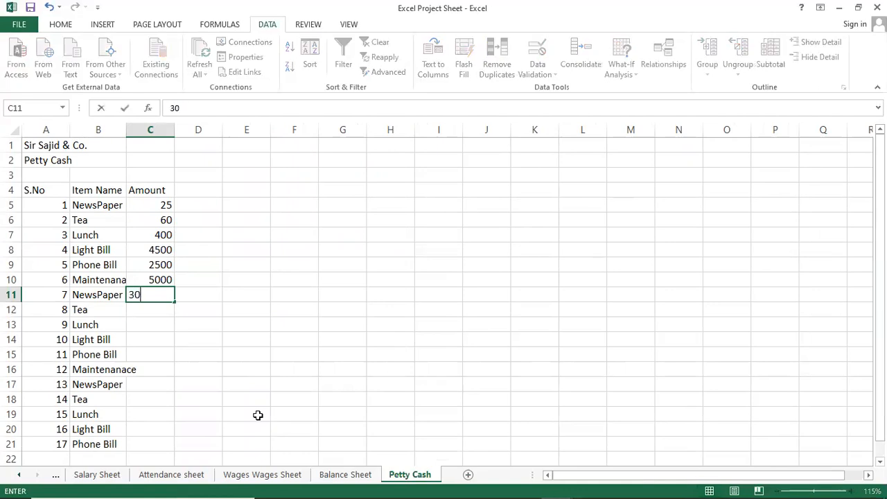
key("Return")
type("150")
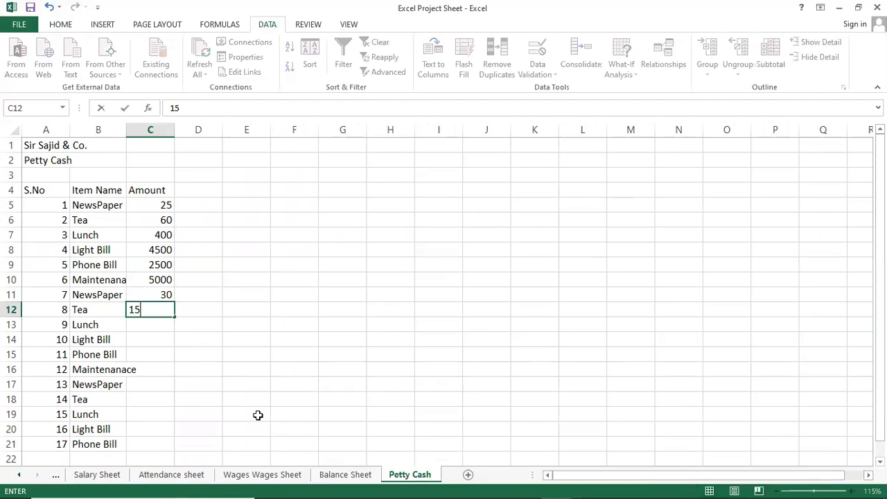
key("Return")
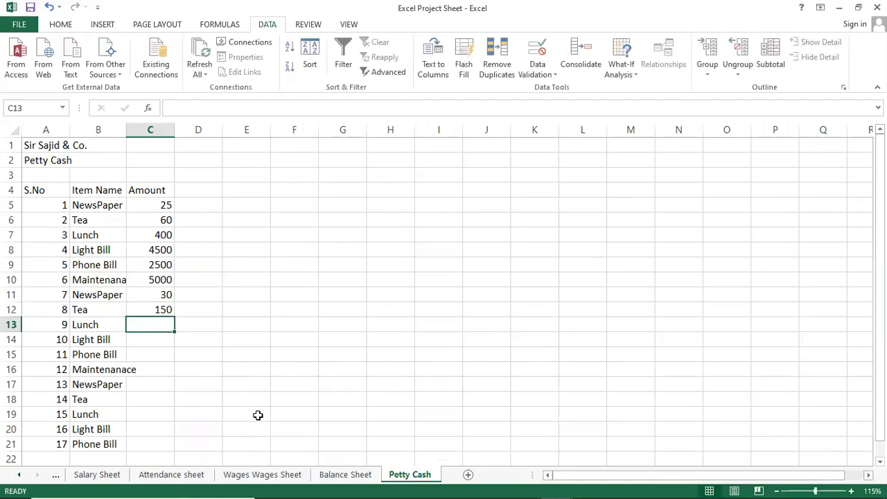
type("600")
key("Return")
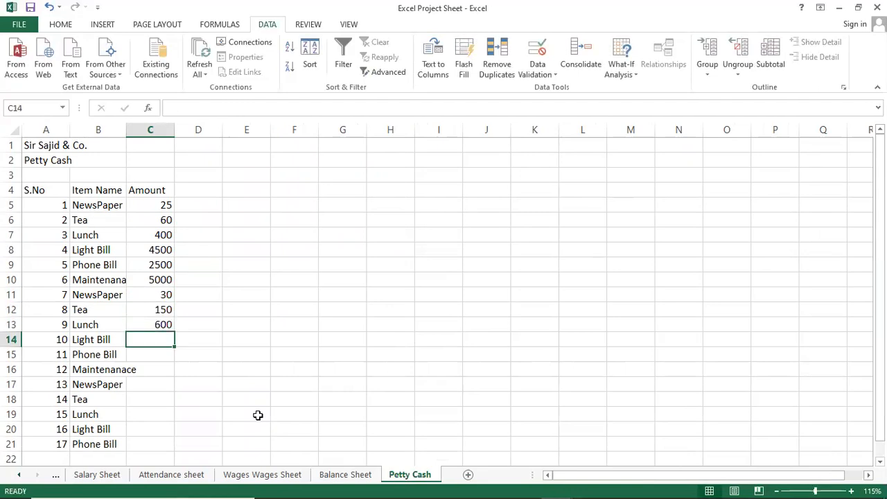
type("8000")
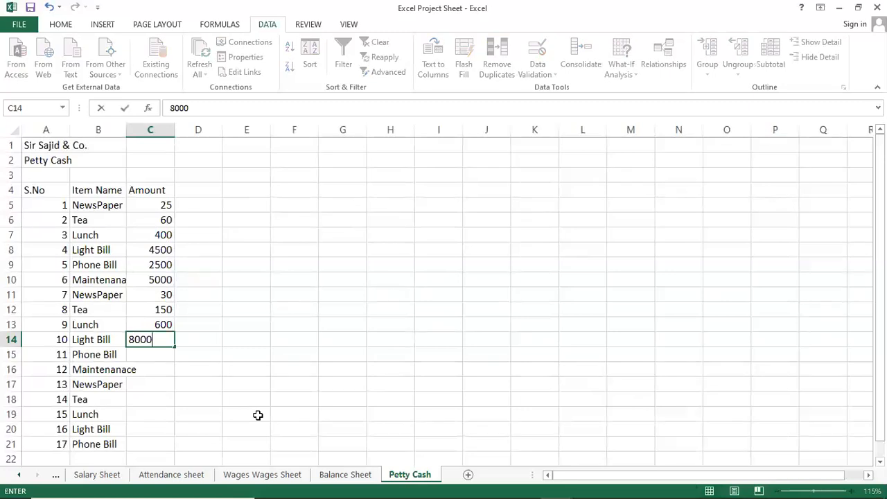
key("Return")
type("5000")
key("Return")
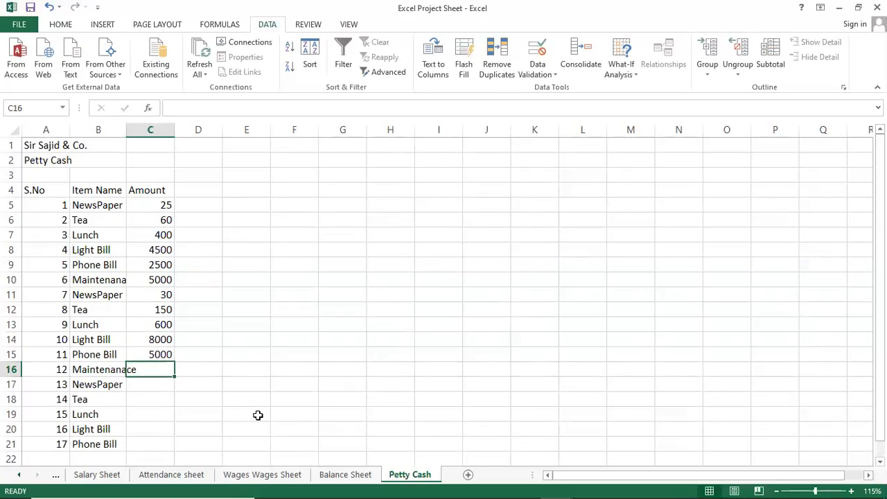
Step: Autofit column B to its item names and enter the amounts 4000, 30, 300, 1000, 10000 and 2500 in C16:C21
double_click(126, 130)
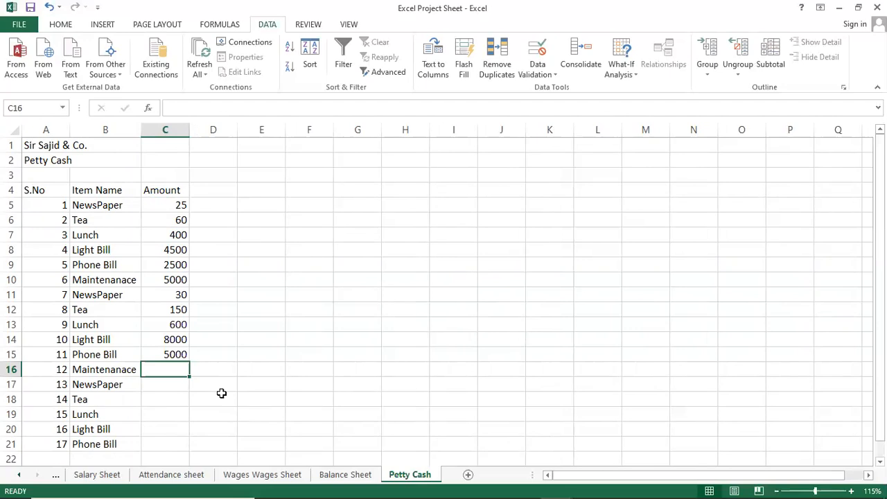
type("4000")
key("Return")
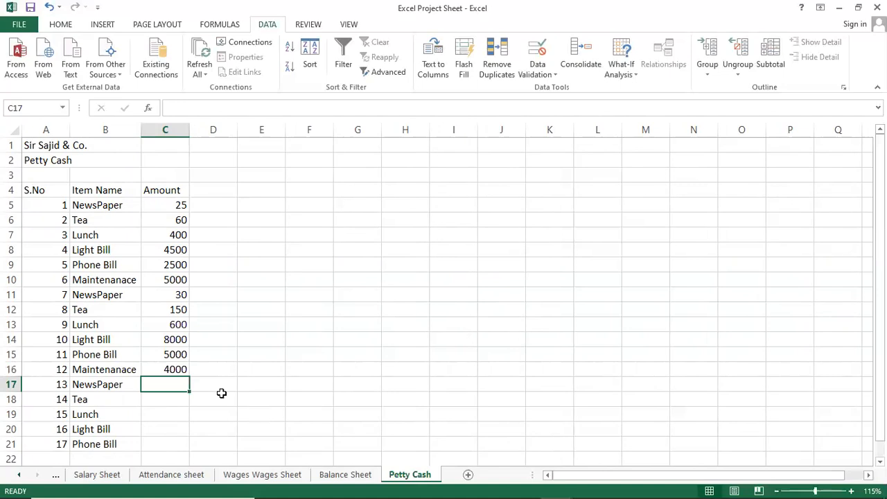
type("30")
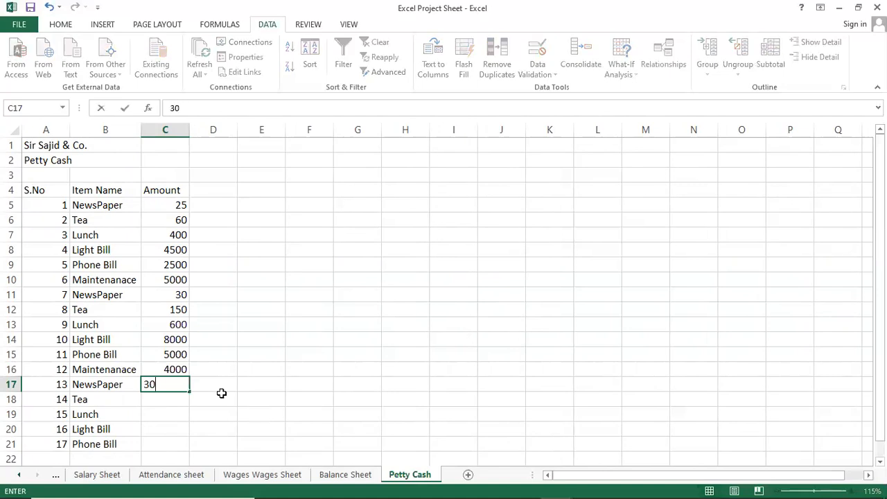
key("Return")
type("3000")
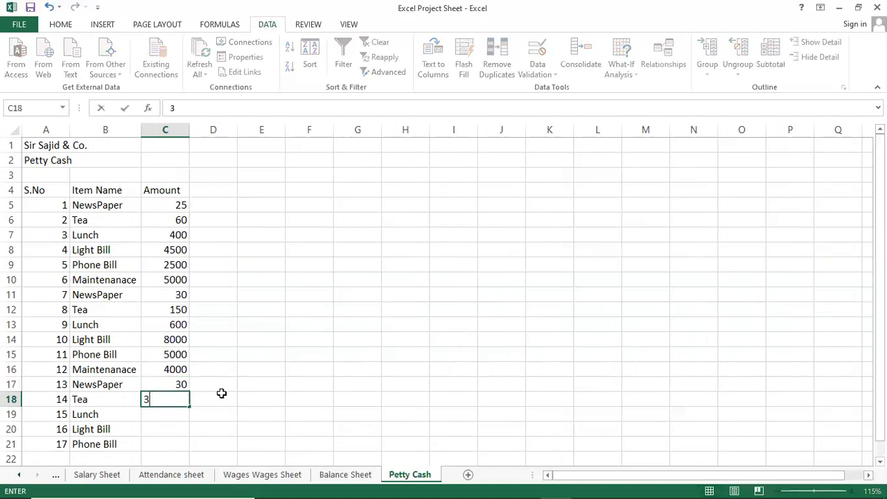
key("Return")
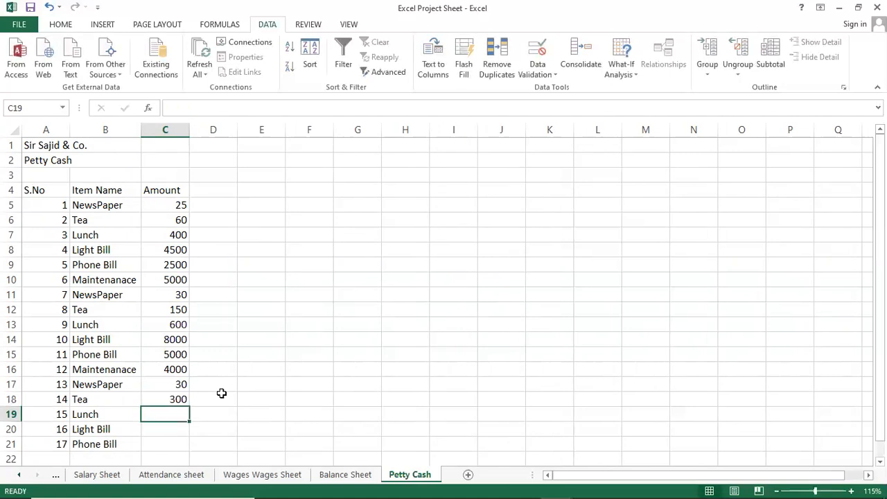
type("1000")
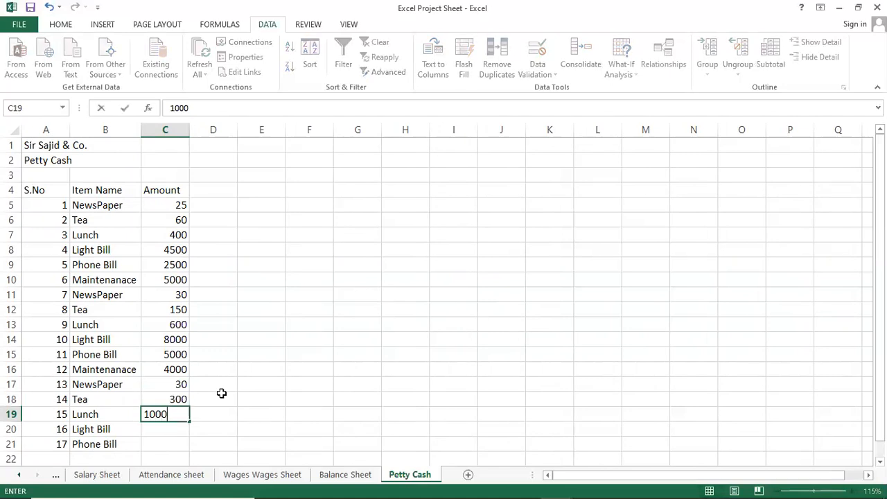
key("Return")
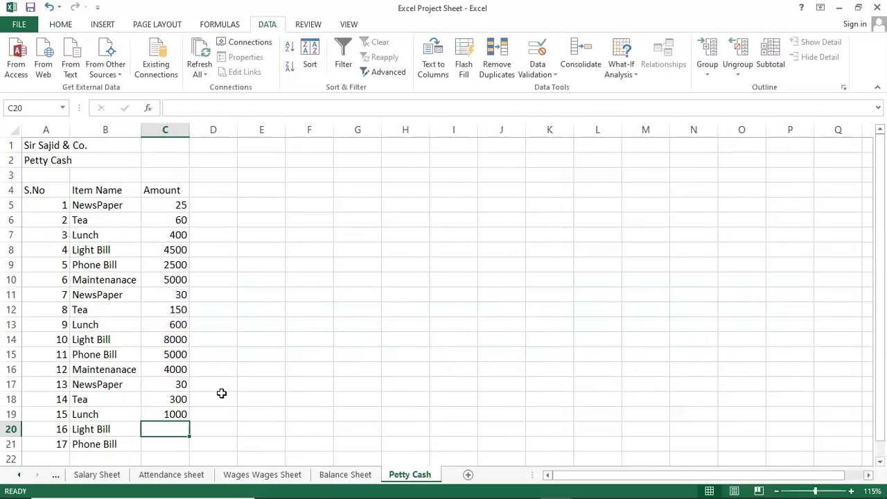
type("10000")
key("Return")
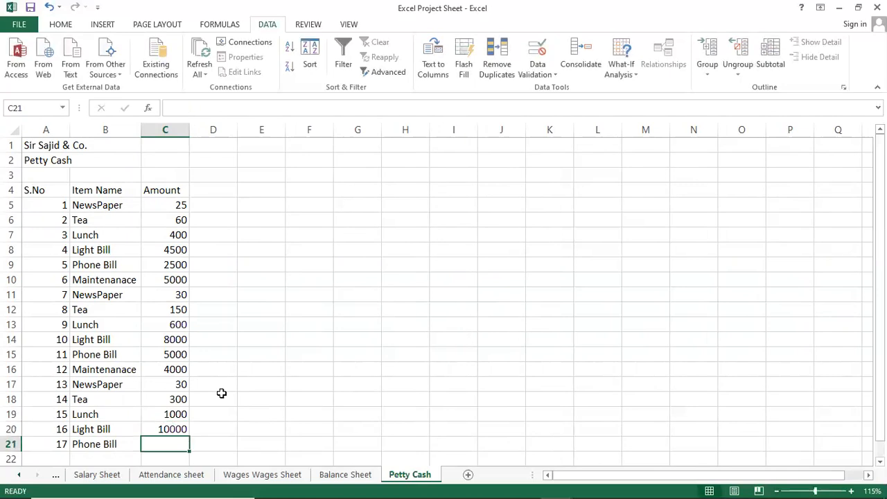
type("2500")
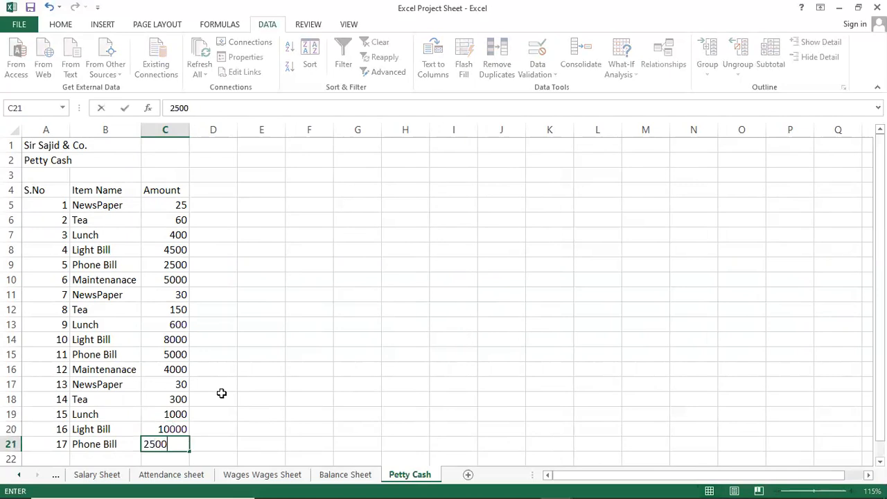
key("Return")
Step: Merge and center the company title in row 1 across A1:C1
key("Up")
key("Up")
key("Up")
key("Up")
key("Up")
key("Up")
key("Up")
key("Up")
key("Up")
key("Up")
key("Up")
key("Up")
key("Up")
key("Up")
key("Up")
key("Up")
key("Up")
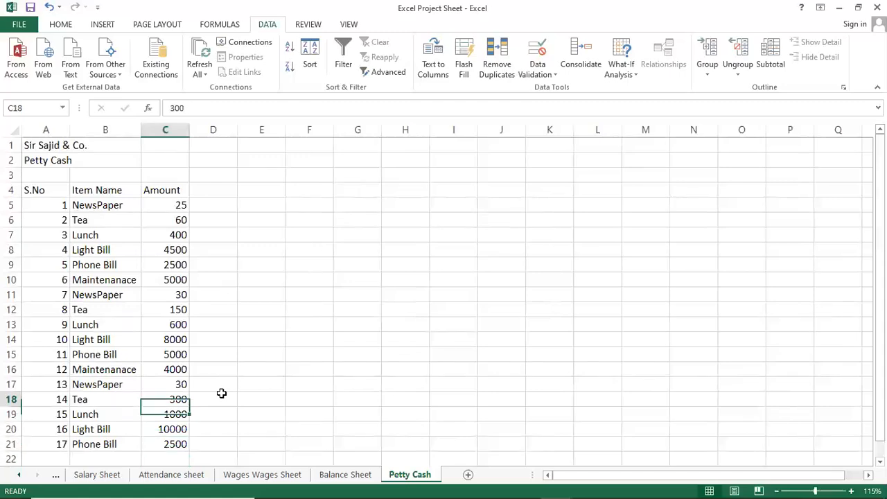
key("Left")
key("Left")
key("Up")
key("Up")
key("Up")
key("Up")
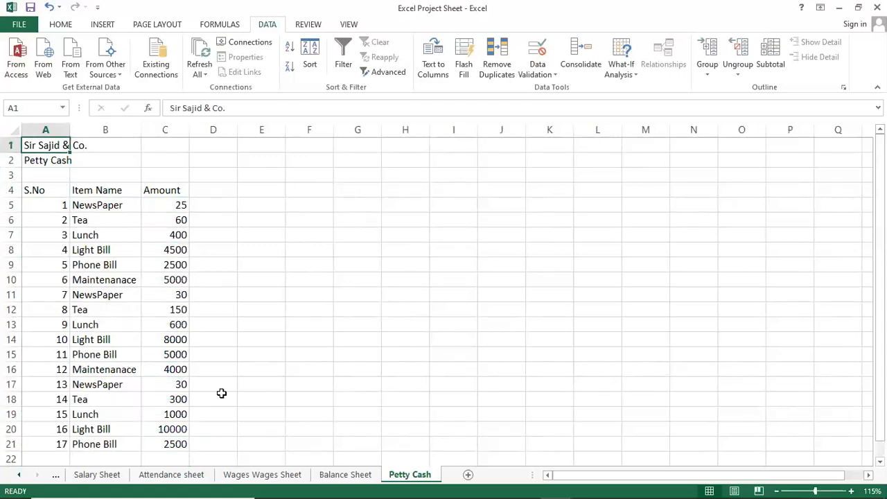
key("shift+Right")
key("shift+Right")
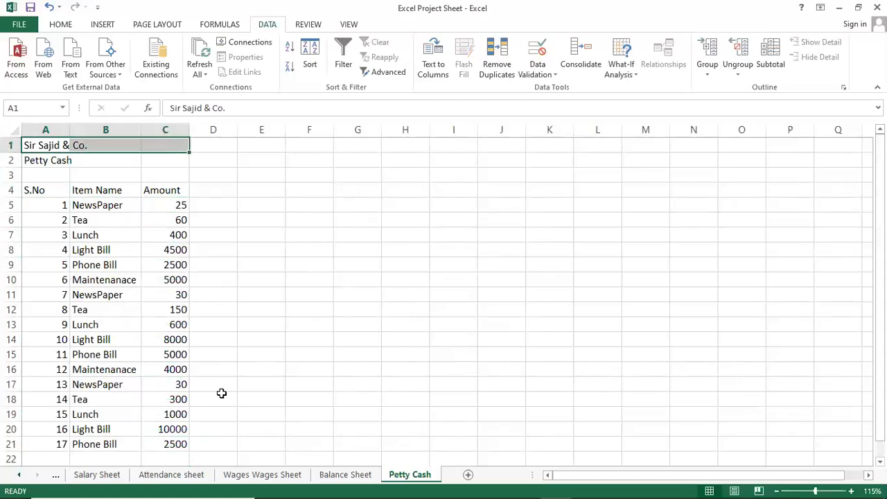
left_click(61, 26)
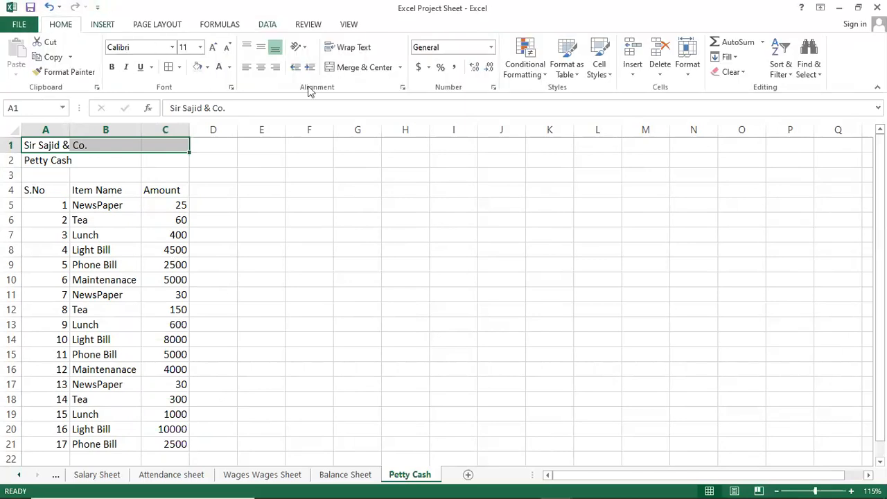
left_click(366, 70)
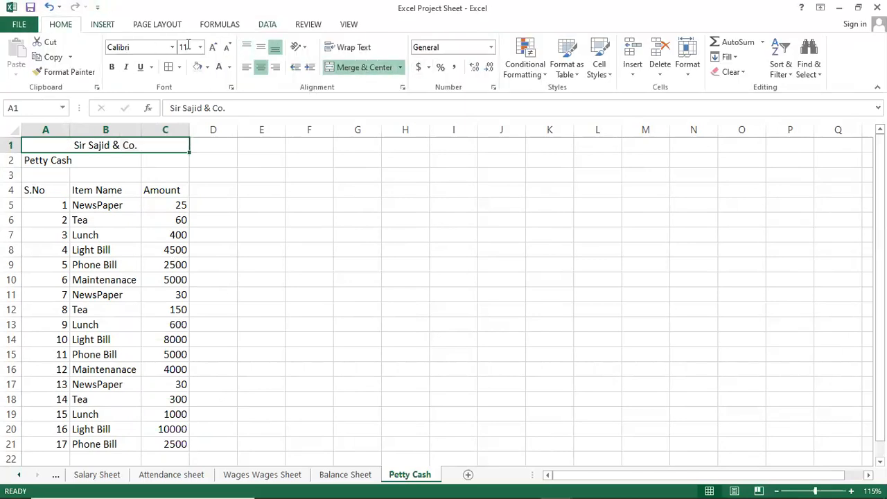
Step: Format the company title in row 1 as 16 pt bold red text on a yellow fill
left_click(227, 51)
left_click(226, 50)
left_click(214, 52)
left_click(214, 52)
left_click(214, 48)
left_click(214, 48)
left_click(214, 48)
left_click(214, 49)
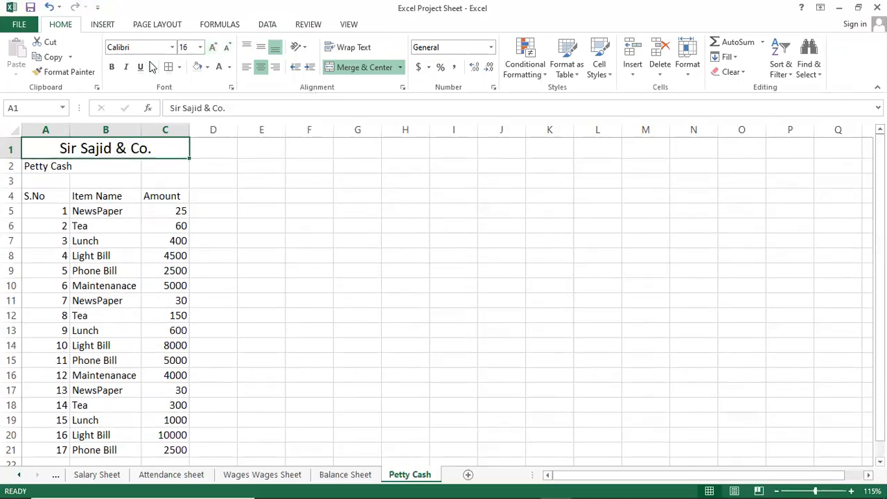
left_click(111, 67)
left_click(207, 67)
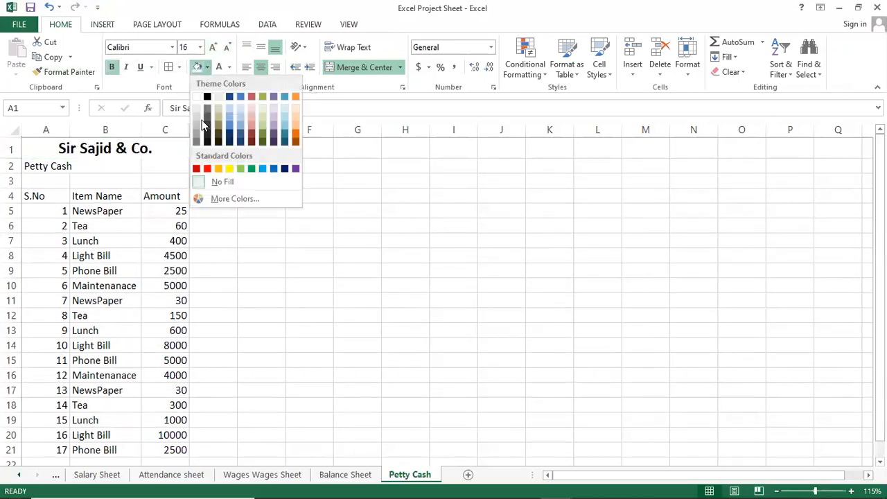
left_click(229, 169)
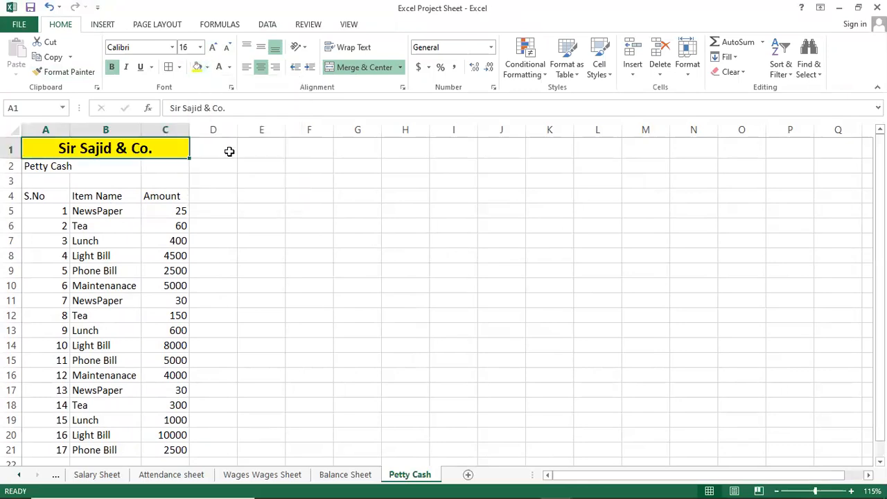
left_click(229, 67)
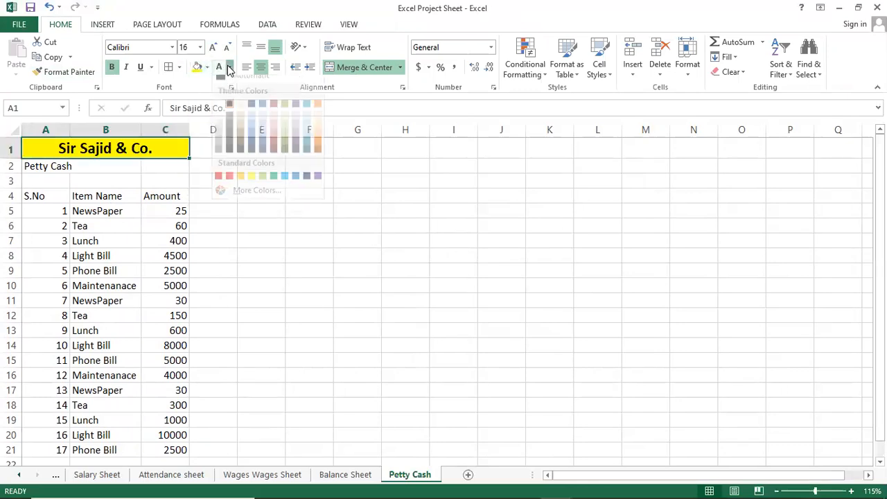
left_click(229, 176)
Step: Merge and center the Petty Cash heading across A2:C2 and enlarge its font to 18 pt
left_click_drag(48, 168, 169, 167)
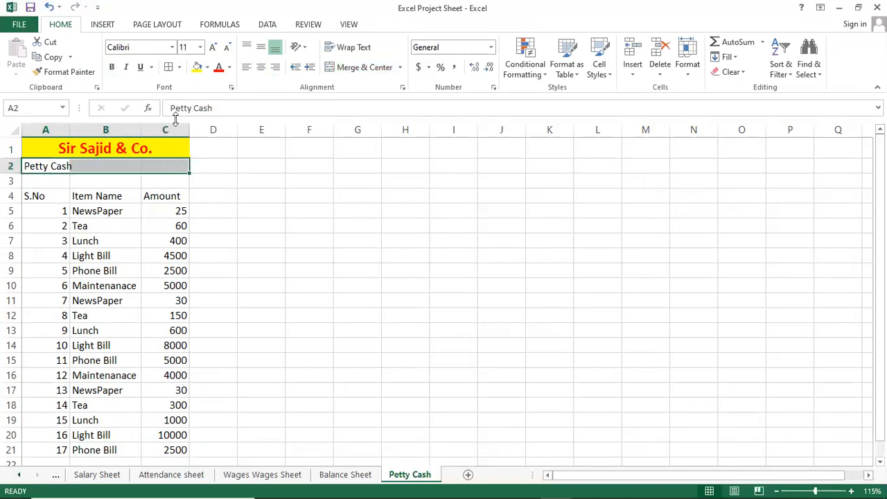
left_click(360, 68)
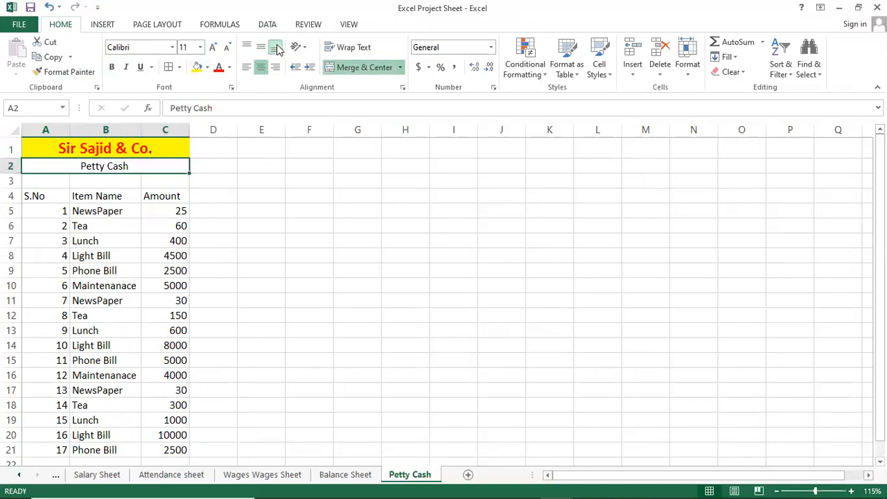
left_click(213, 48)
left_click(213, 48)
left_click(214, 49)
left_click(214, 48)
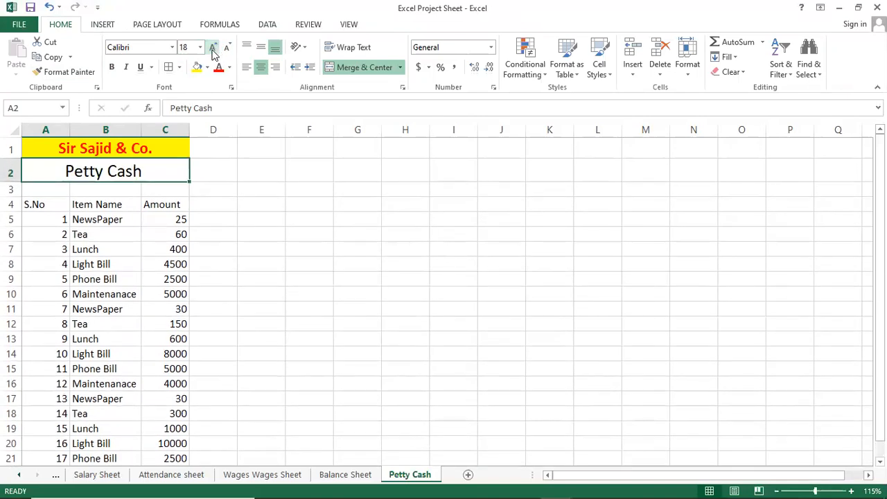
Step: Make the Petty Cash heading in row 2 bold with a light grey fill
left_click(117, 64)
left_click(207, 67)
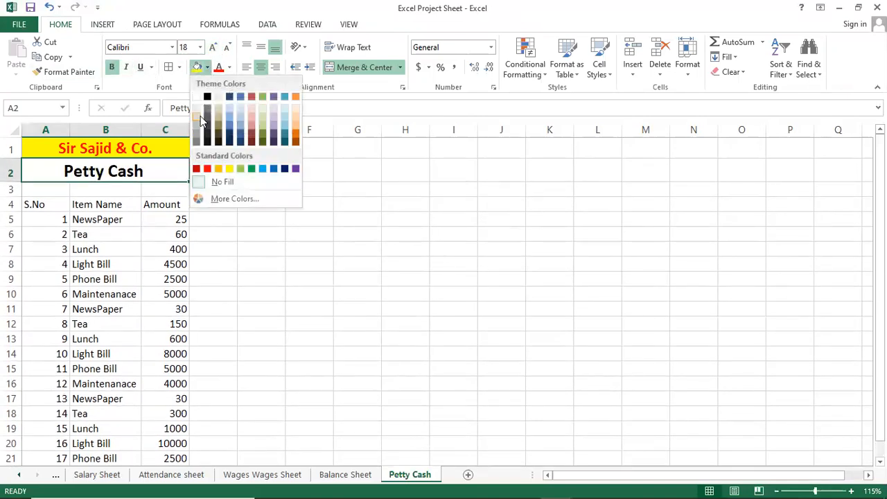
left_click(197, 117)
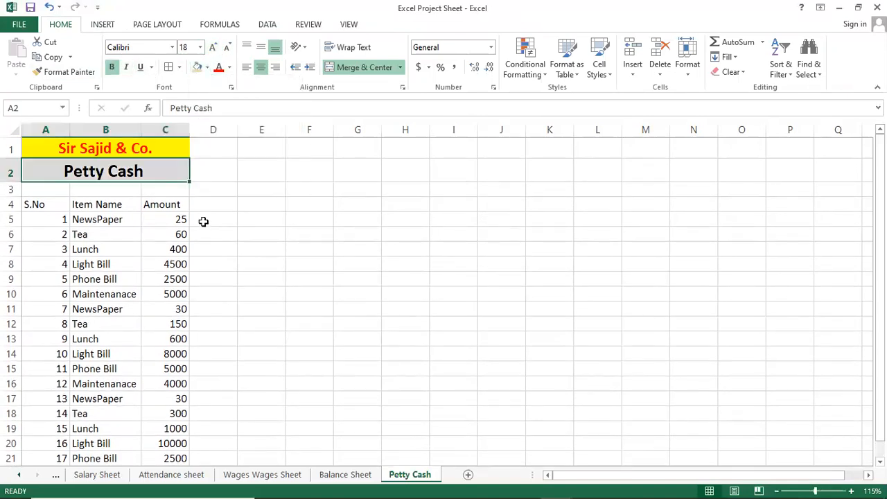
left_click(207, 67)
left_click(198, 118)
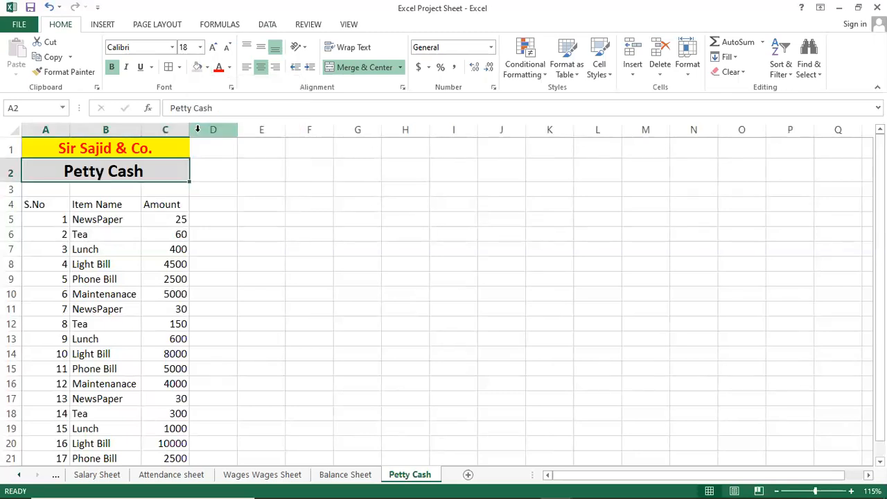
left_click(174, 208)
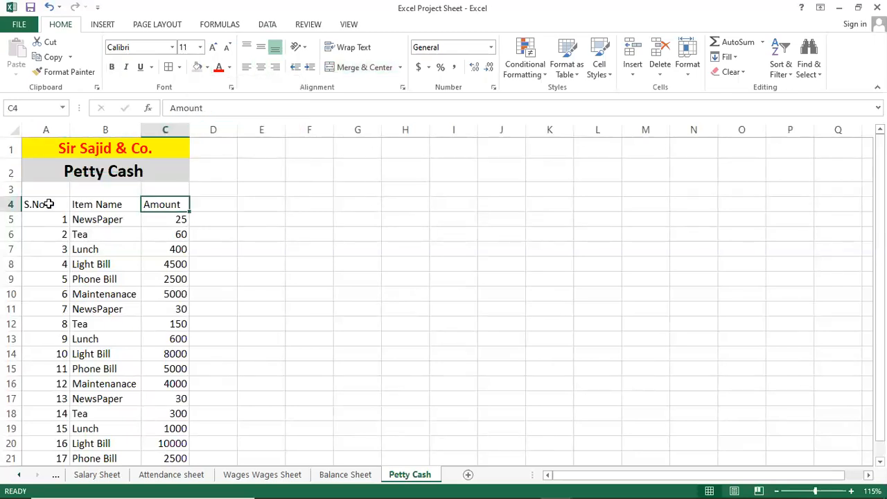
scroll(122, 267, "down", 2)
scroll(130, 261, "up", 2)
left_click(150, 235)
left_click(111, 205)
left_click(58, 203)
left_click(118, 205)
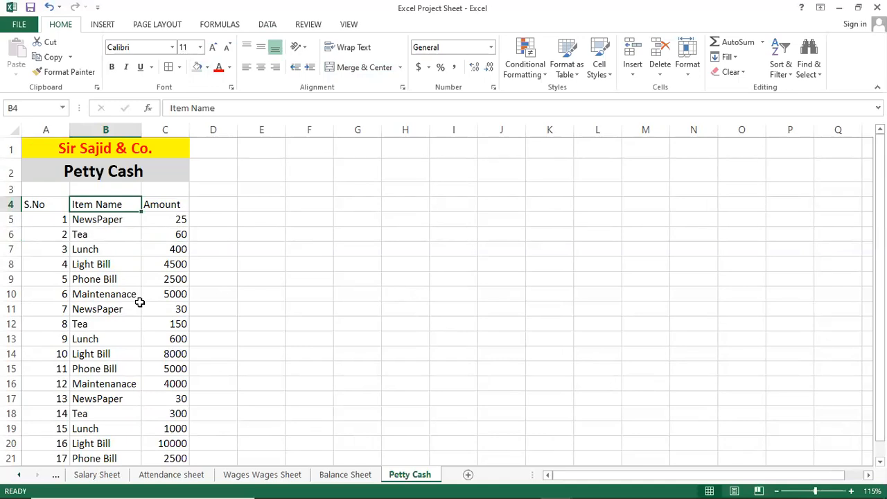
Step: Widen the Item Name and Amount columns of the Petty Cash table
left_click(170, 264)
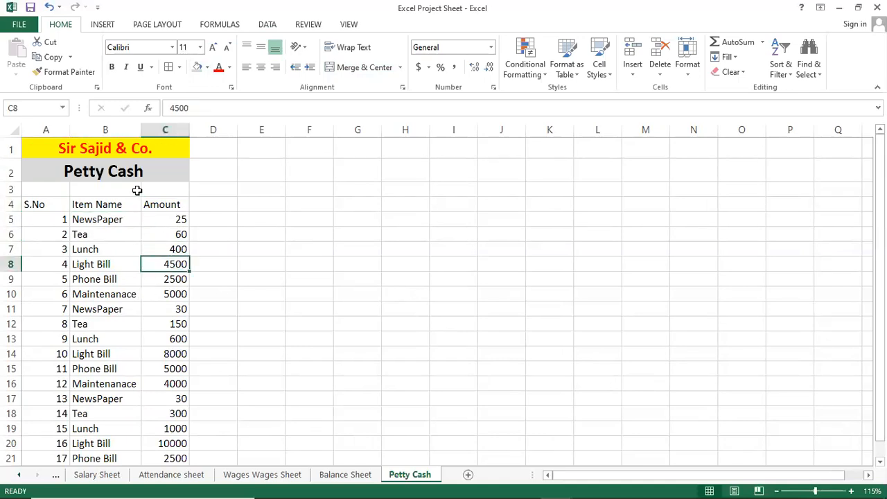
left_click_drag(139, 129, 218, 132)
left_click(166, 221)
left_click(113, 250)
left_click(122, 220)
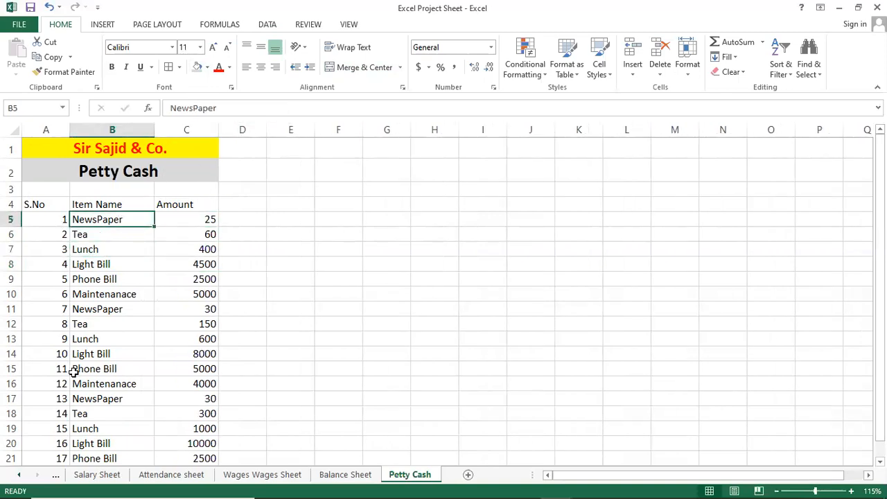
Step: Sort the Petty Cash entries by Item Name in ascending order, A to Z
left_click(123, 311)
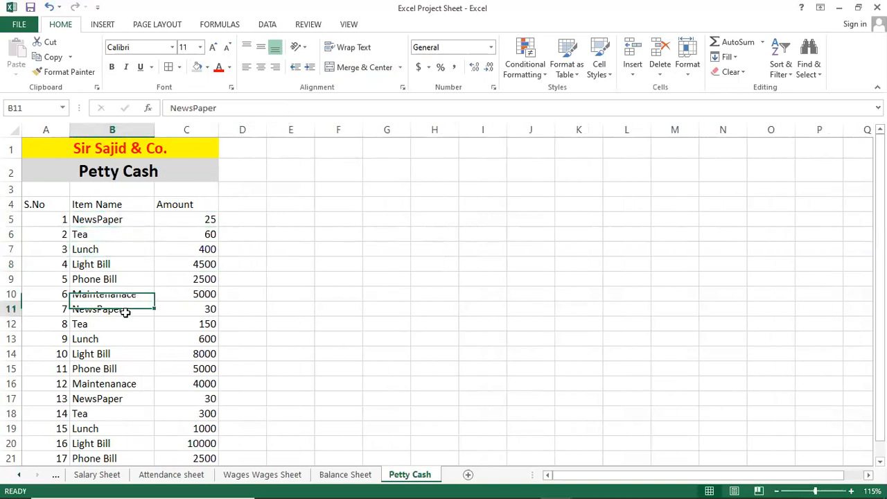
left_click(104, 207)
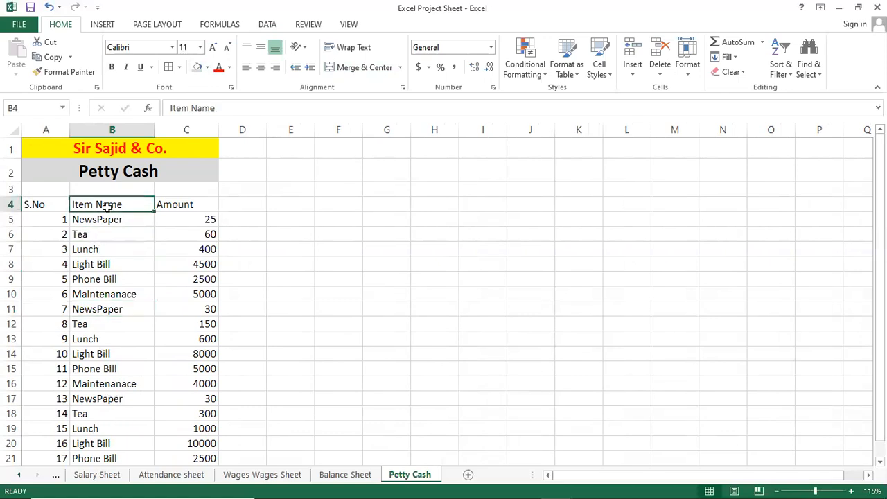
left_click(267, 26)
left_click(310, 55)
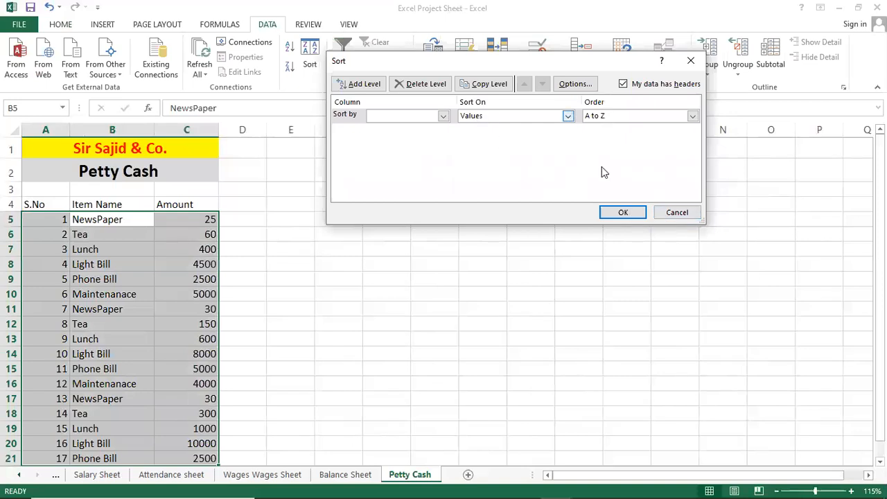
left_click(664, 212)
left_click(290, 46)
left_click(241, 279)
Step: Examine how repeated items are grouped in the Item Name column of the Petty Cash table
left_click(104, 233)
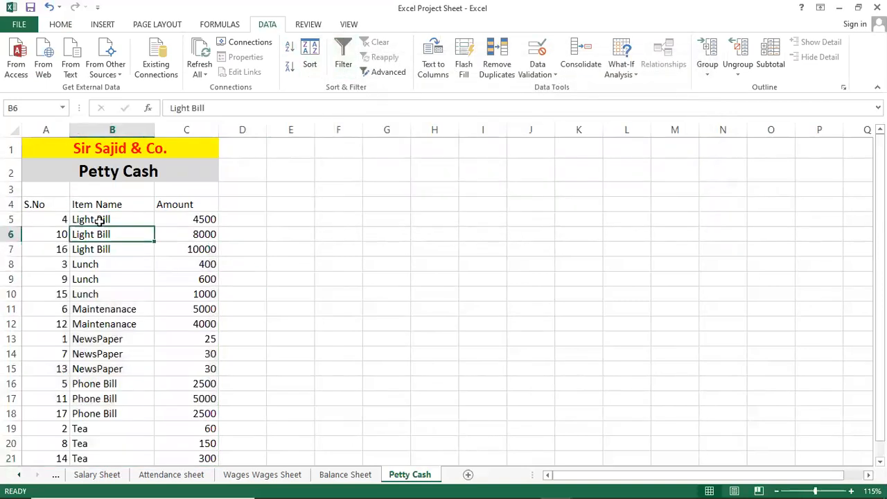
left_click(101, 249)
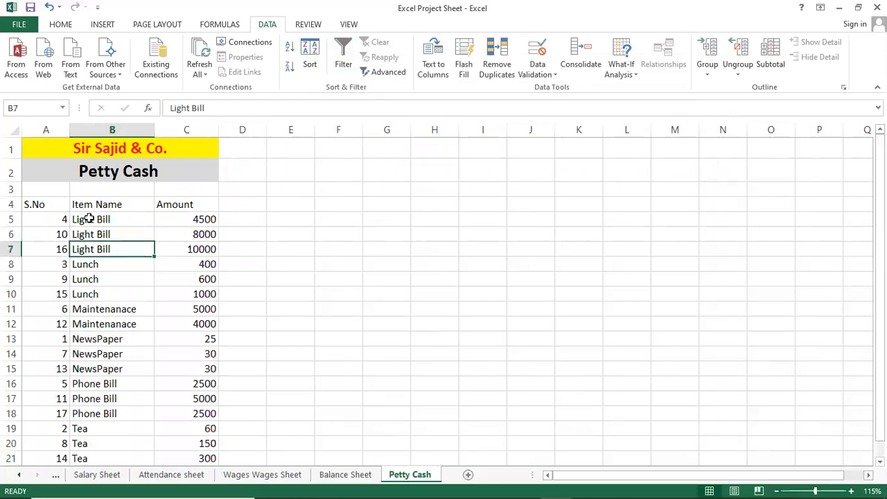
left_click(98, 347)
scroll(99, 382, "down", 1)
scroll(104, 384, "up", 1)
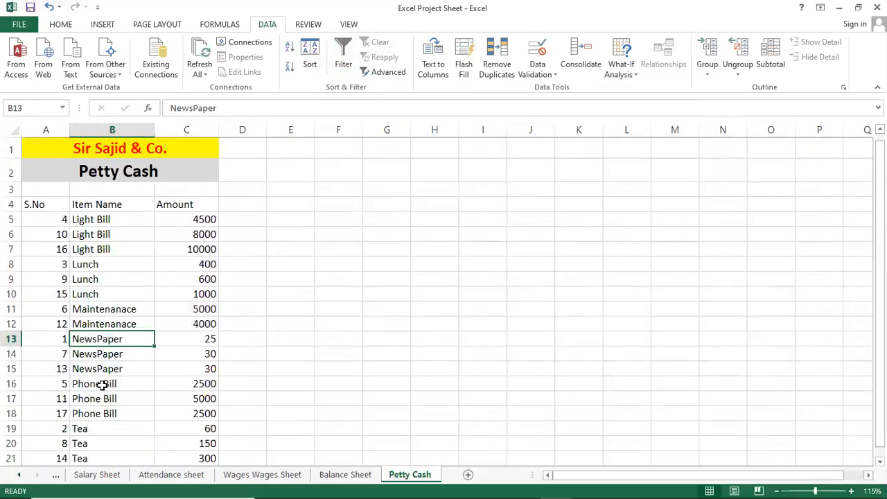
left_click(121, 271)
left_click(125, 293)
left_click(112, 205)
left_click(114, 339)
left_click(111, 413)
left_click(111, 430)
left_click(113, 296)
left_click(107, 202)
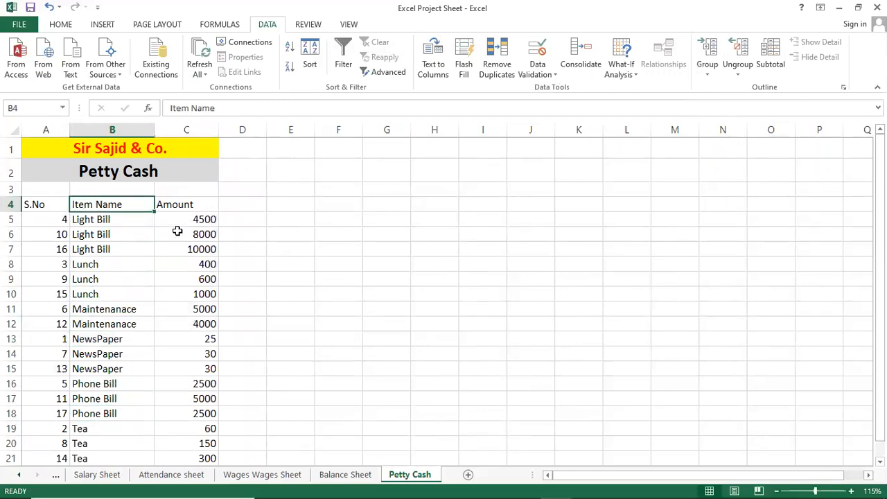
left_click(107, 279)
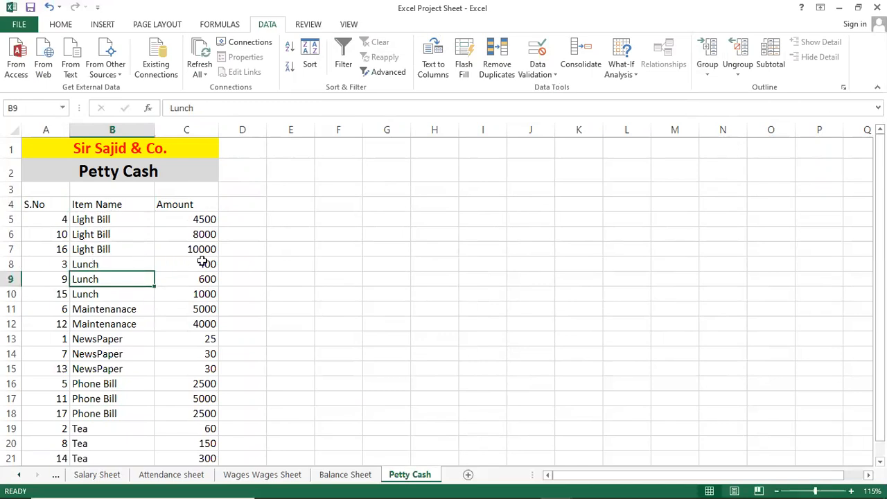
left_click(89, 293)
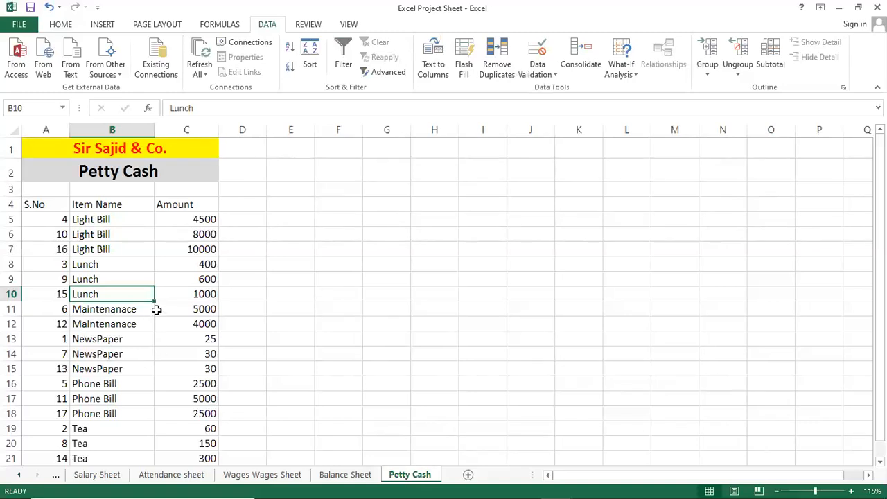
Step: Examine the sorted Petty Cash entries, comparing each repeated item with its amounts from the headers down to the last row
left_click(102, 252)
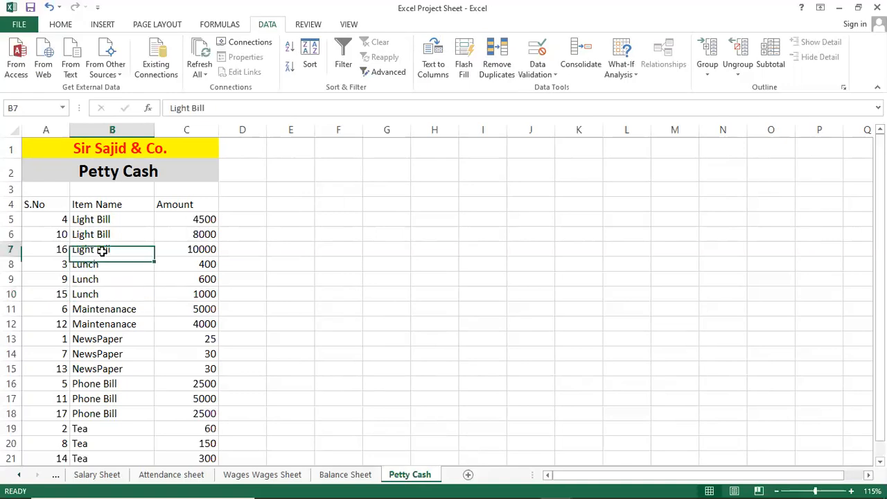
left_click(124, 208)
left_click(167, 207)
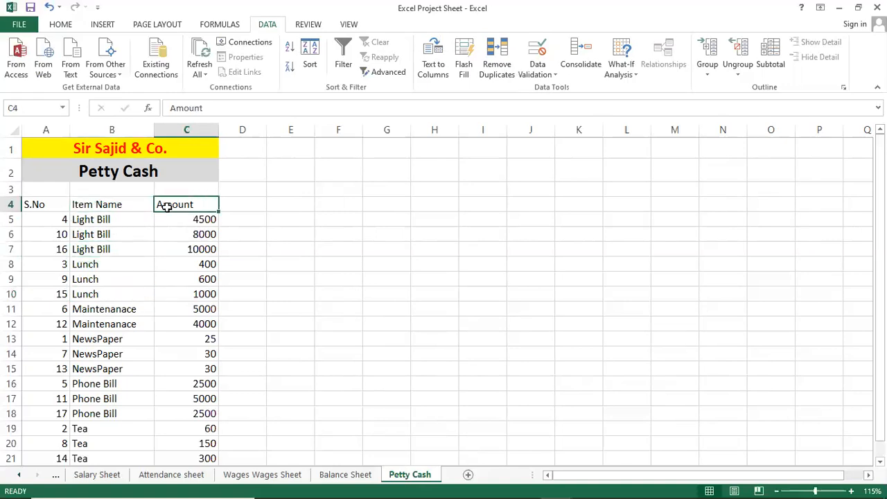
left_click(101, 219)
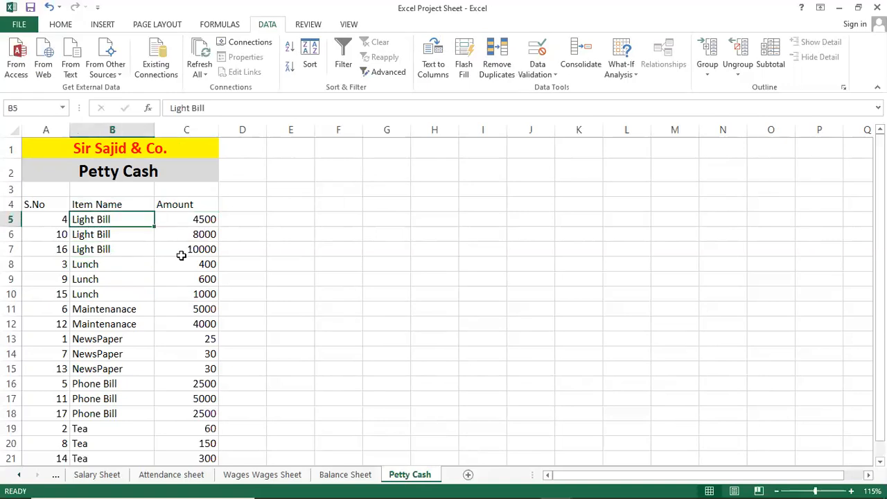
left_click(117, 245)
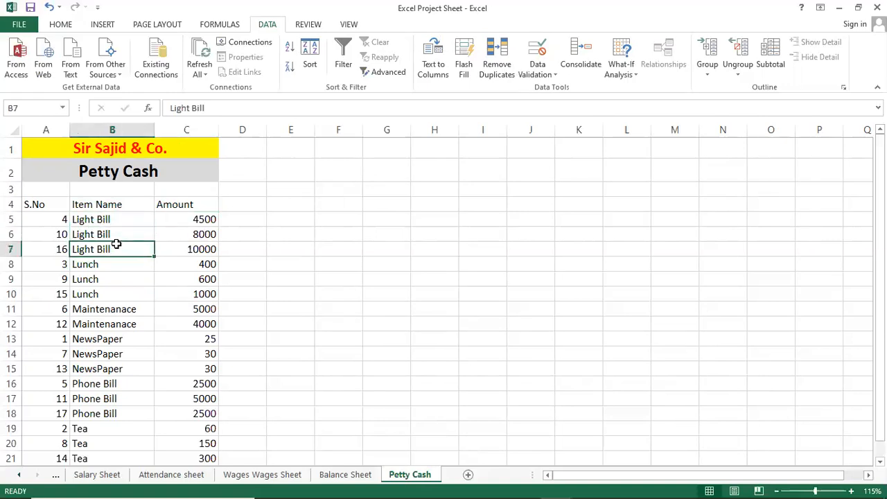
scroll(135, 260, "down", 3)
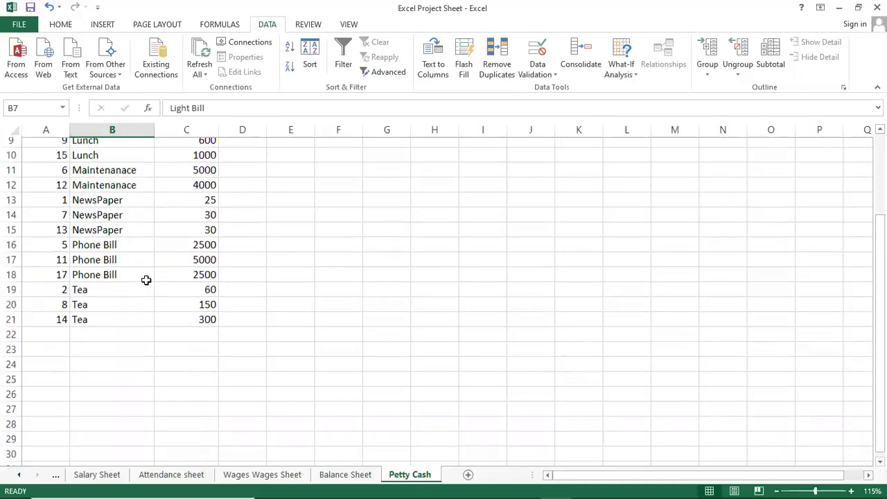
scroll(180, 343, "up", 2)
scroll(185, 382, "up", 1)
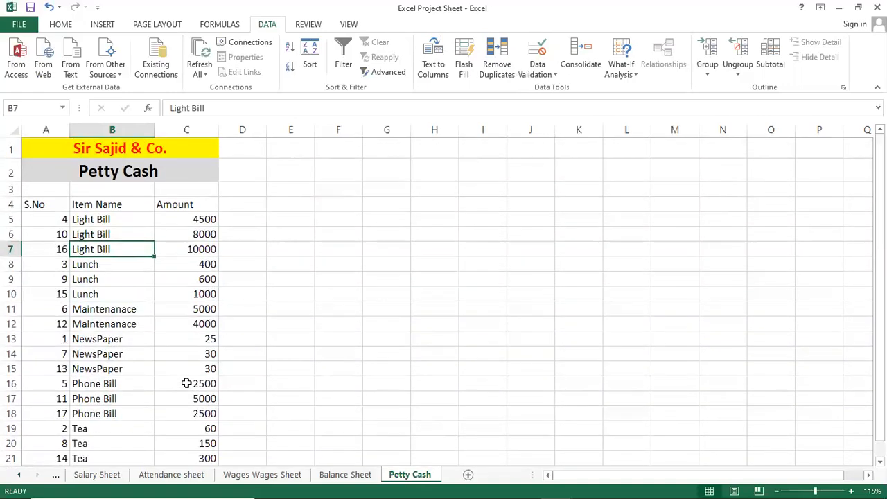
scroll(188, 378, "down", 2)
left_click(192, 373)
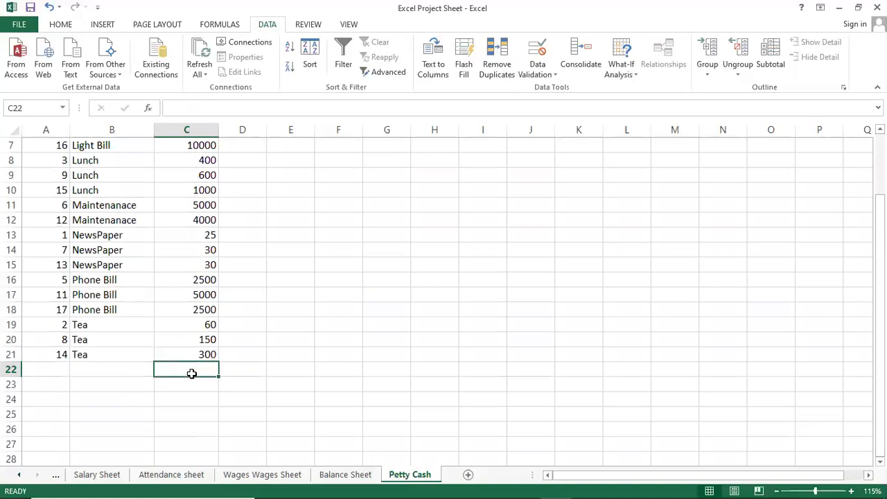
scroll(141, 277, "up", 2)
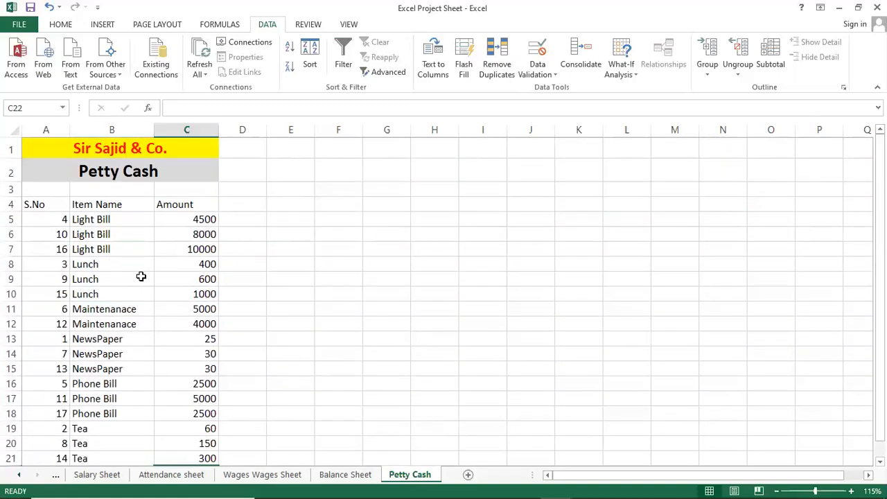
left_click(140, 277)
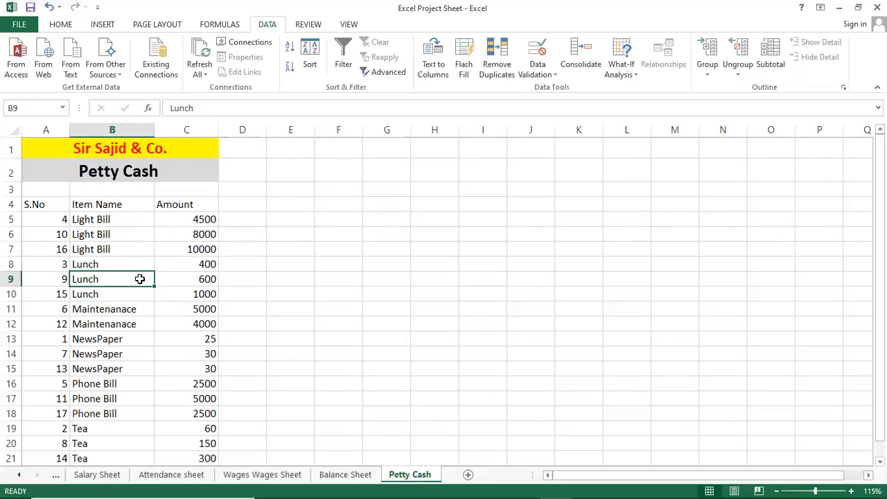
left_click(122, 236)
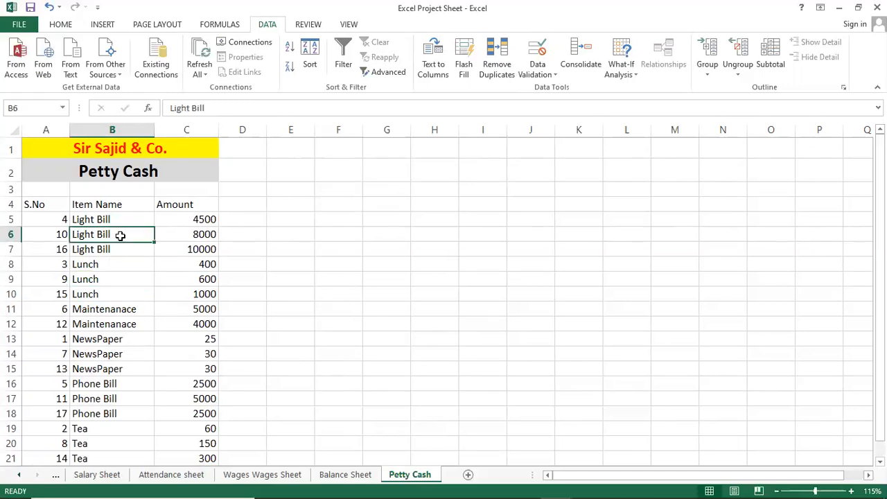
left_click(46, 220)
type("1")
key("ctrl+Return")
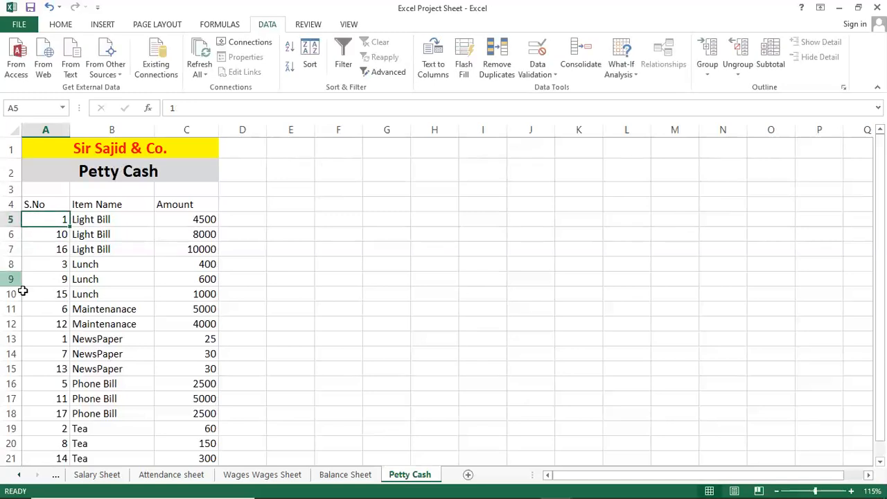
left_click(76, 262)
key("ctrl+z")
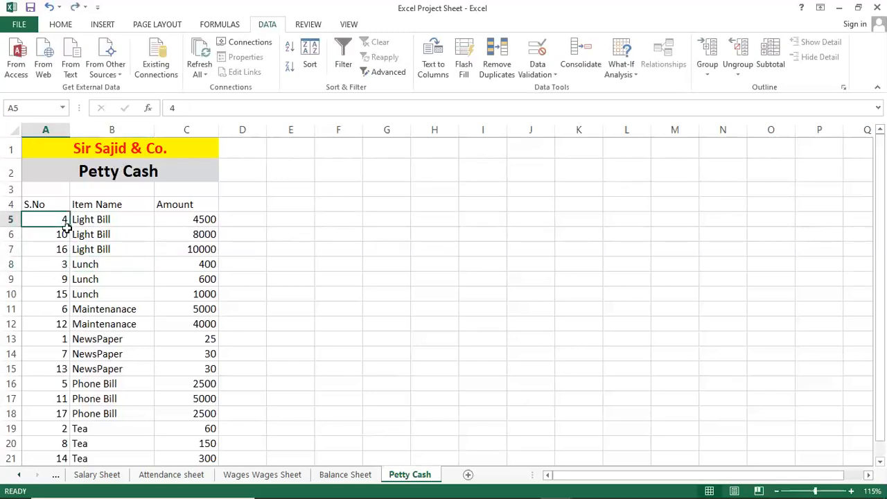
Step: Try to sort the Petty Cash entries by S.No in ascending order
left_click(38, 205)
left_click(291, 50)
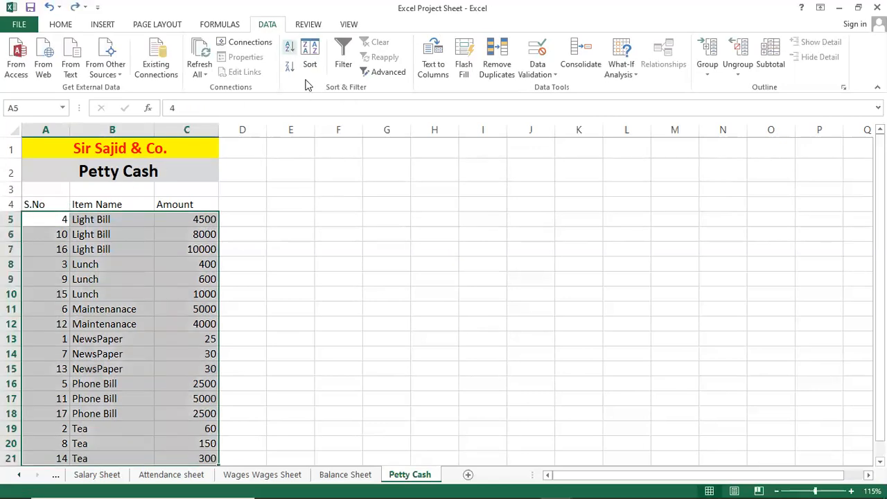
left_click(104, 262)
key("ctrl+z")
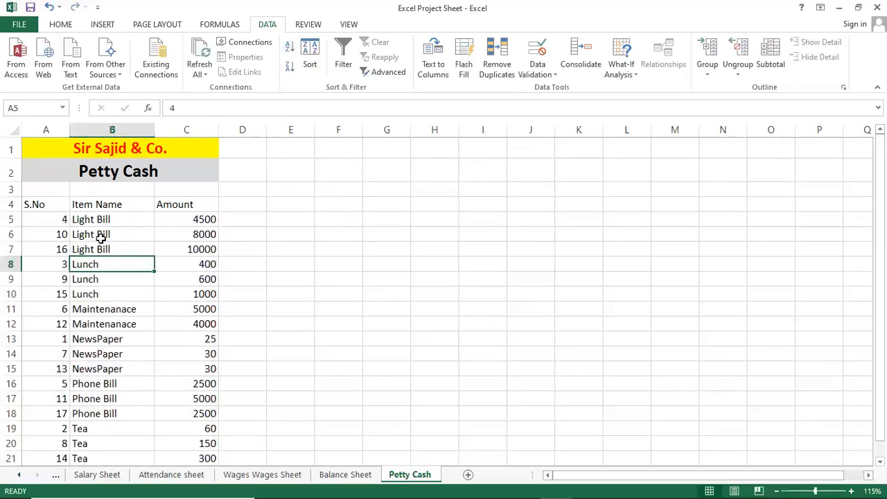
Step: Renumber the S.No column by entering 1 in A5 and filling a consecutive series down to A22
left_click(163, 263)
left_click(58, 215)
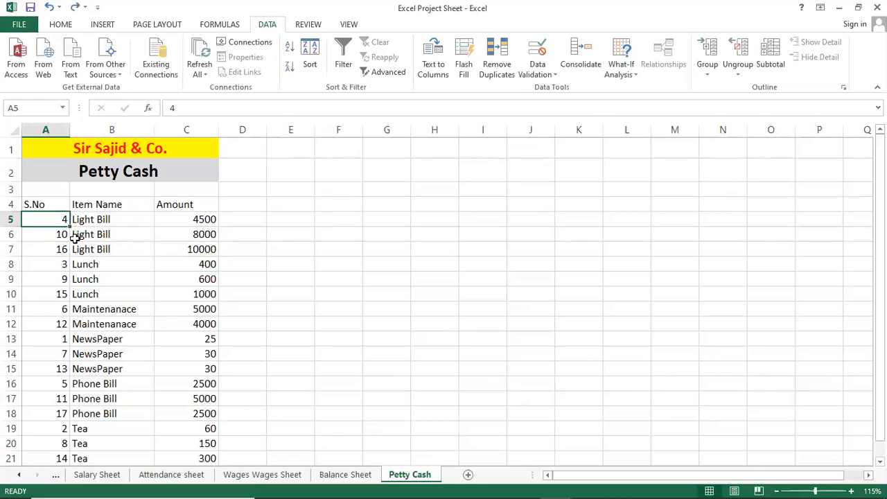
type("1")
key("Return")
key("Up")
left_click_drag(70, 225, 64, 278)
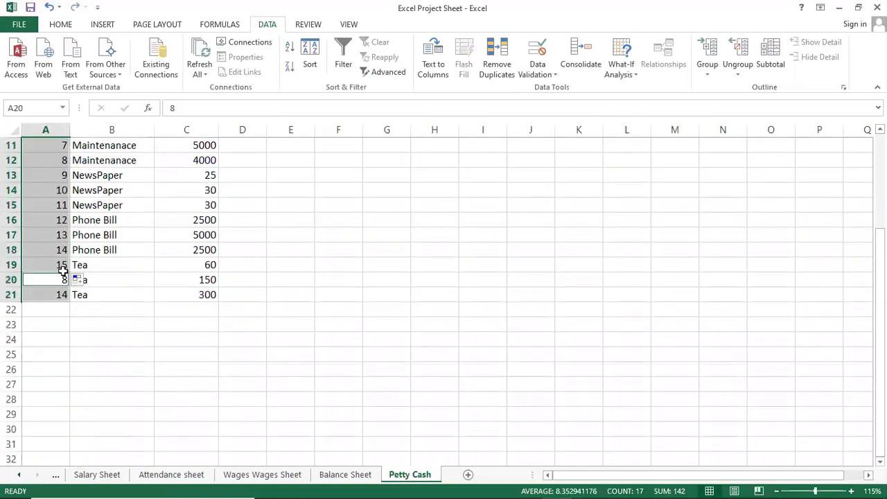
left_click(62, 249)
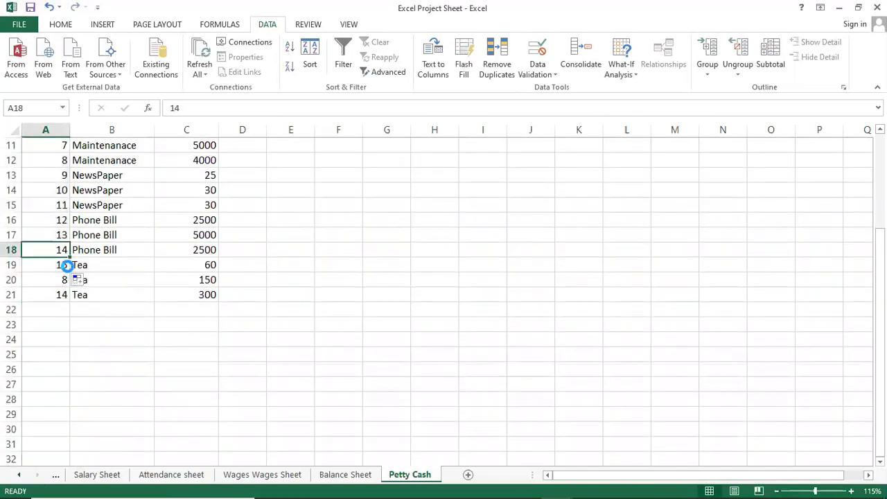
key("ctrl+z")
left_click_drag(70, 148, 50, 400)
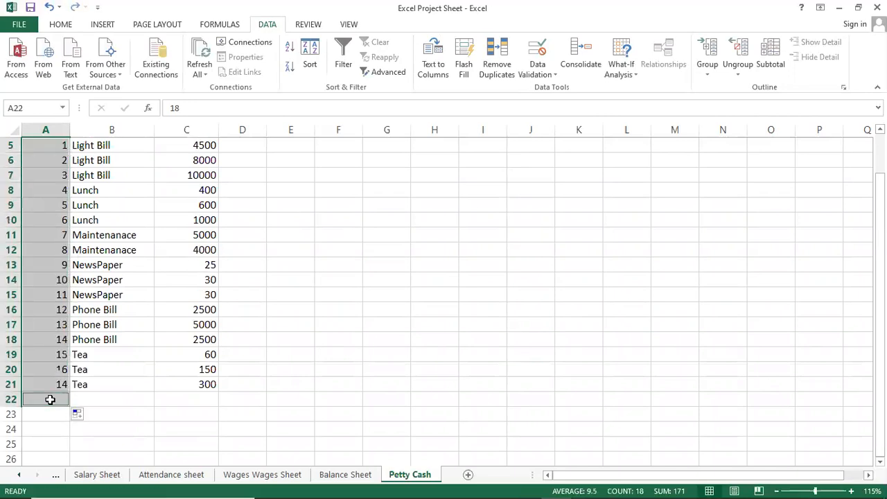
left_click(87, 370)
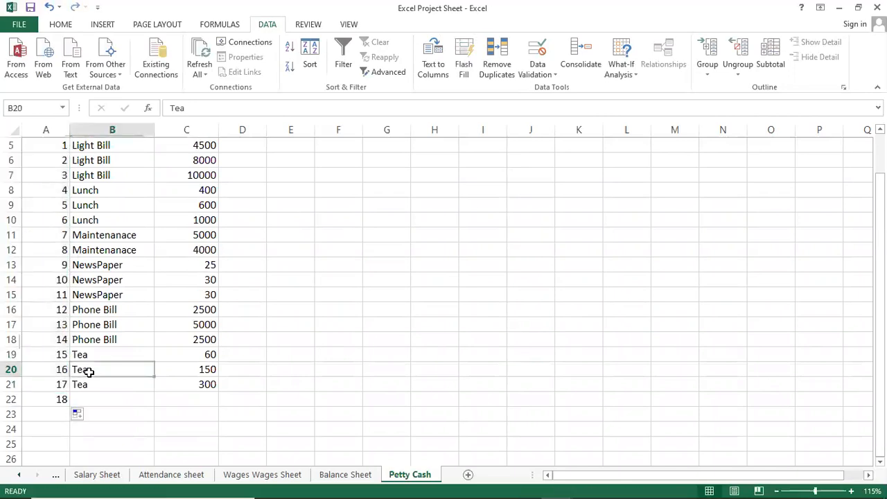
Step: Clear the extra serial number in A22 below the last entry and save the workbook
left_click(38, 400)
key("Delete")
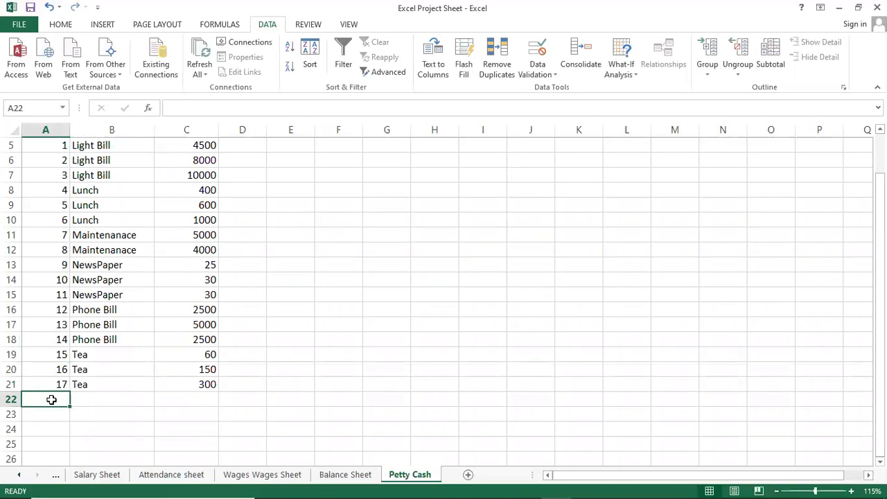
scroll(51, 400, "up", 2)
left_click(156, 292)
key("ctrl+s")
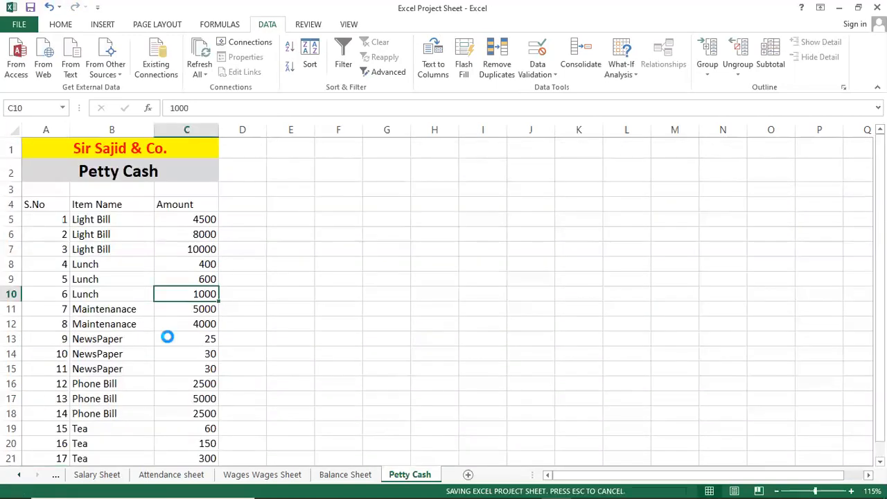
Step: Try out Subtotal settings for the Petty Cash table, grouping by Amount and by S.No with the Sum function
left_click(119, 201)
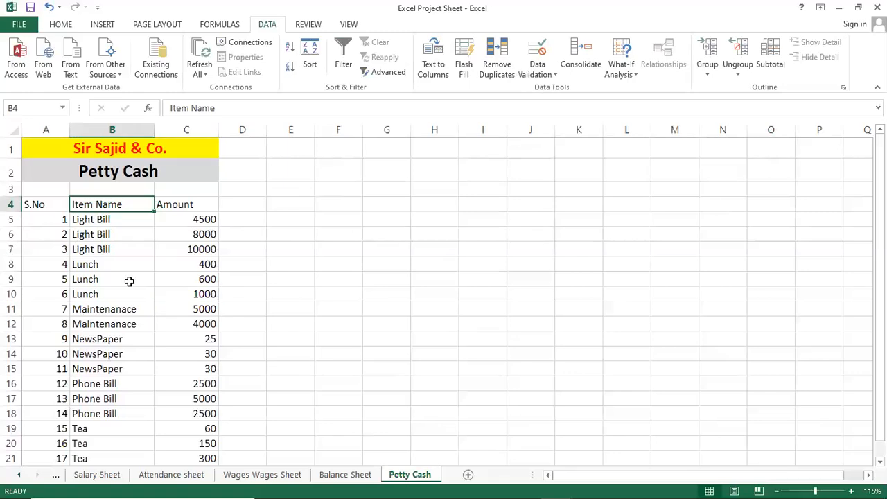
left_click(116, 239)
left_click(140, 207)
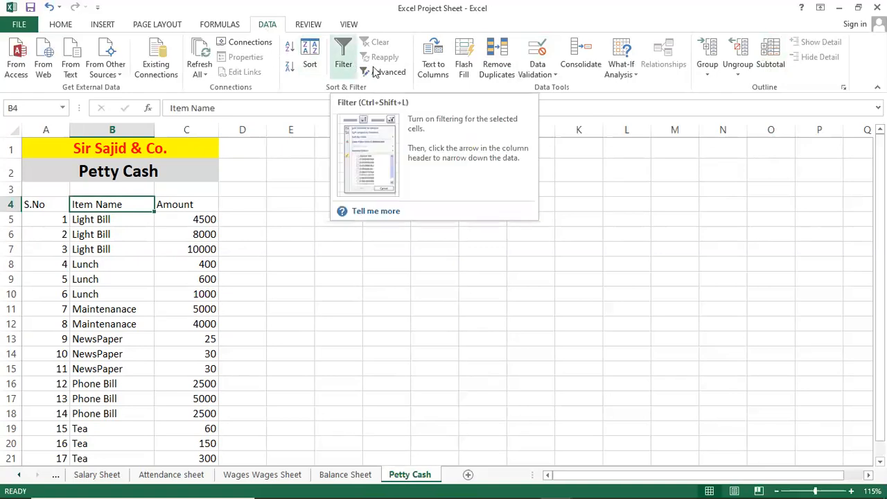
left_click(771, 66)
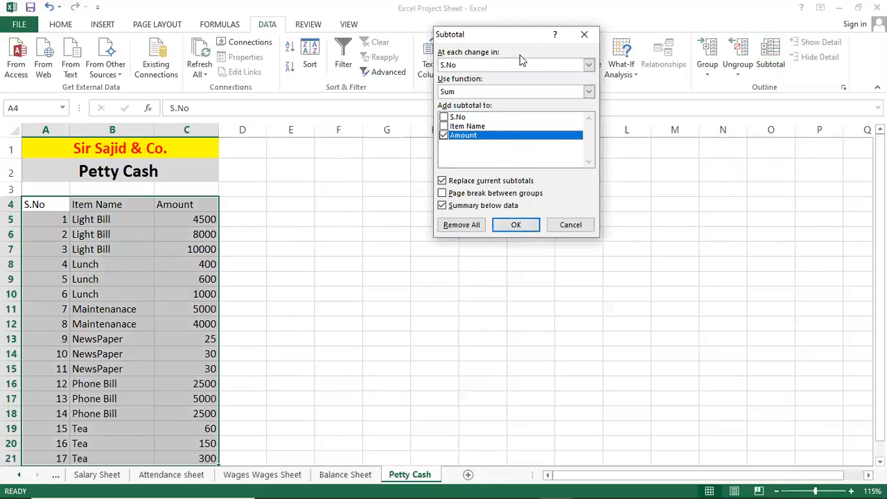
left_click_drag(493, 34, 350, 174)
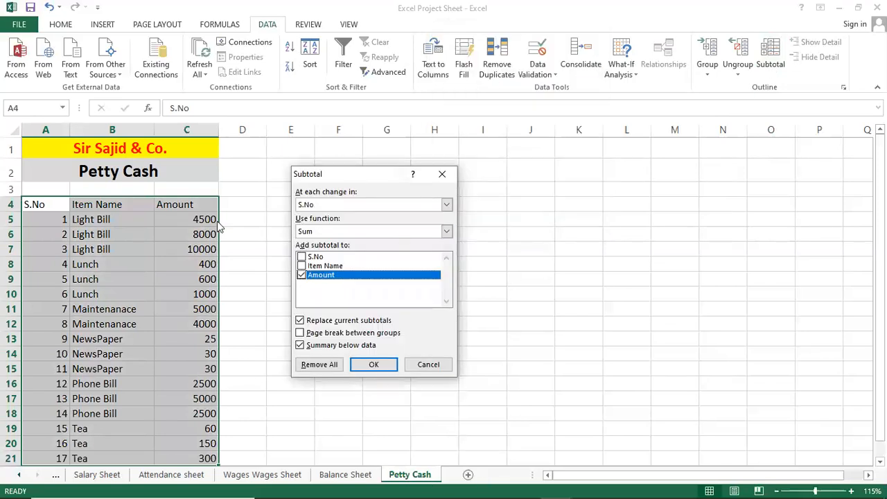
left_click(446, 205)
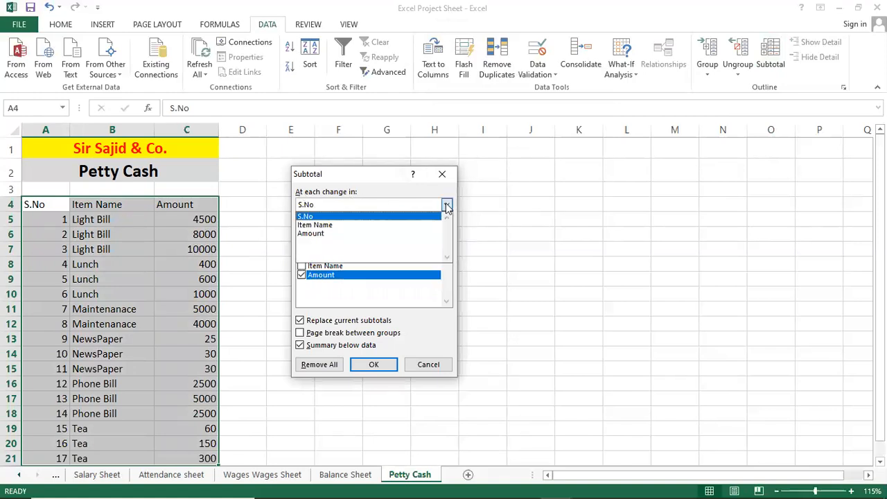
left_click(331, 234)
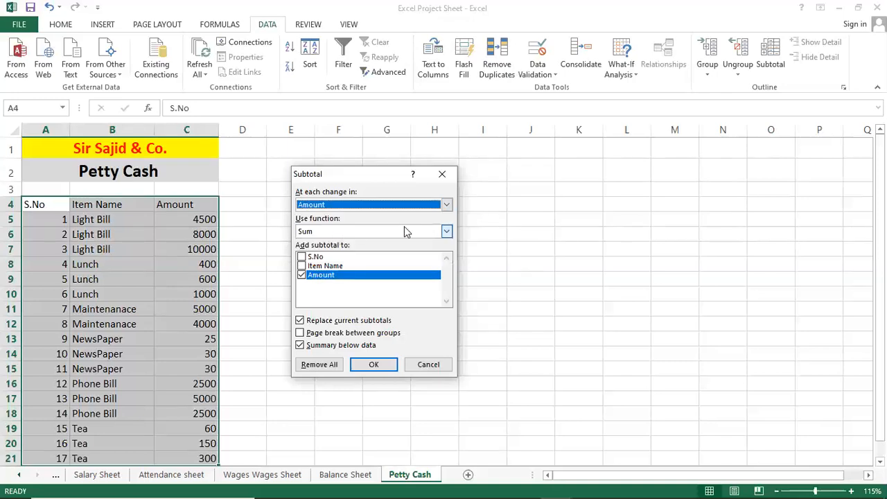
left_click(319, 231)
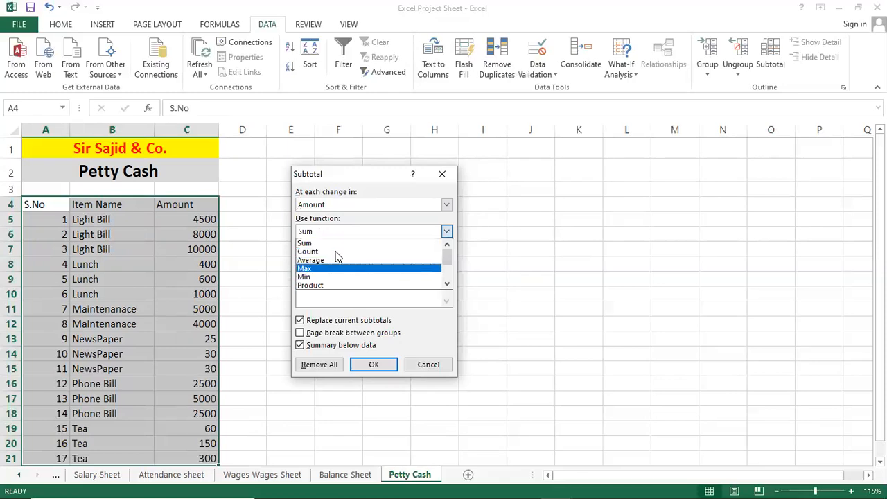
left_click(338, 243)
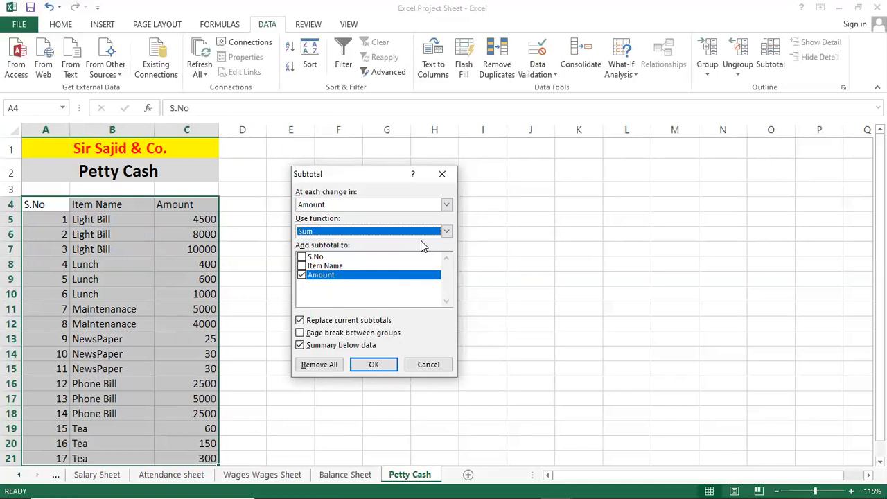
left_click(364, 203)
left_click(350, 217)
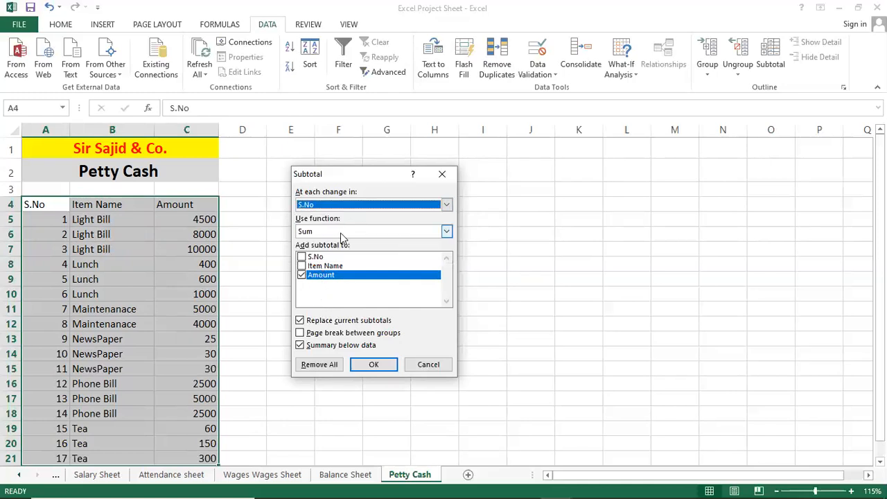
left_click(429, 364)
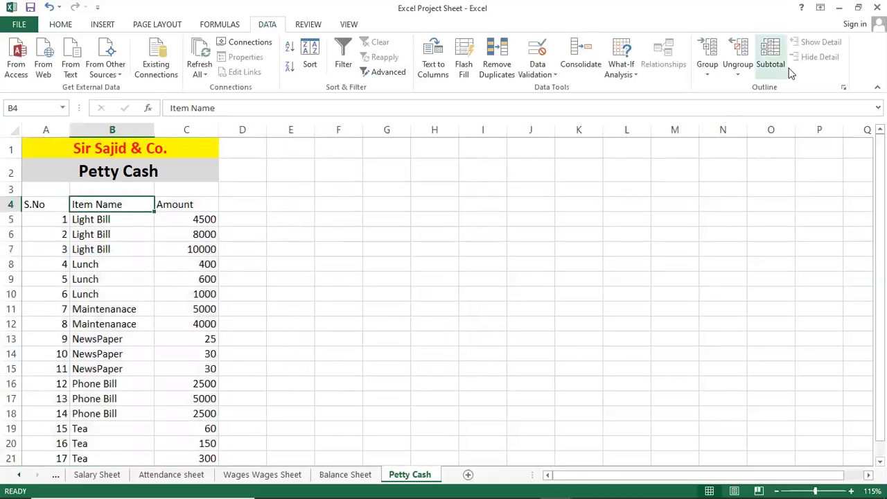
Step: Apply subtotals to the Petty Cash table at each change in S.No, using the Sum function on the Amount column
left_click(772, 61)
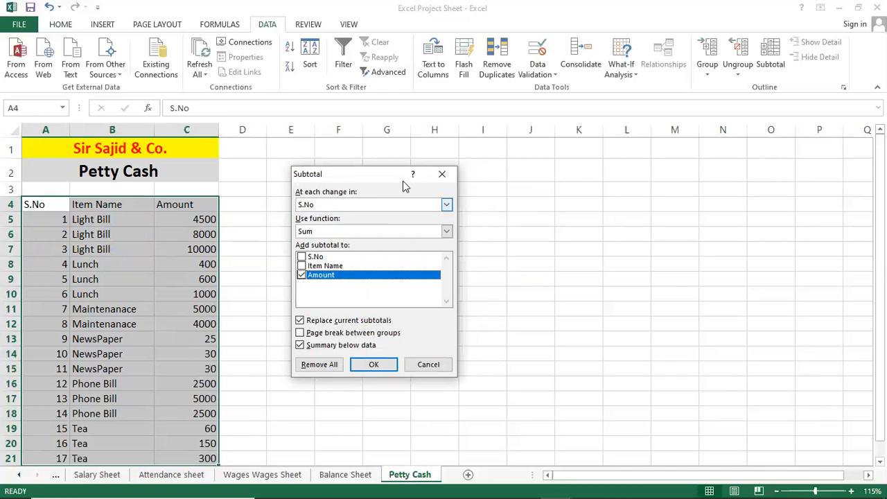
left_click_drag(435, 202, 539, 242)
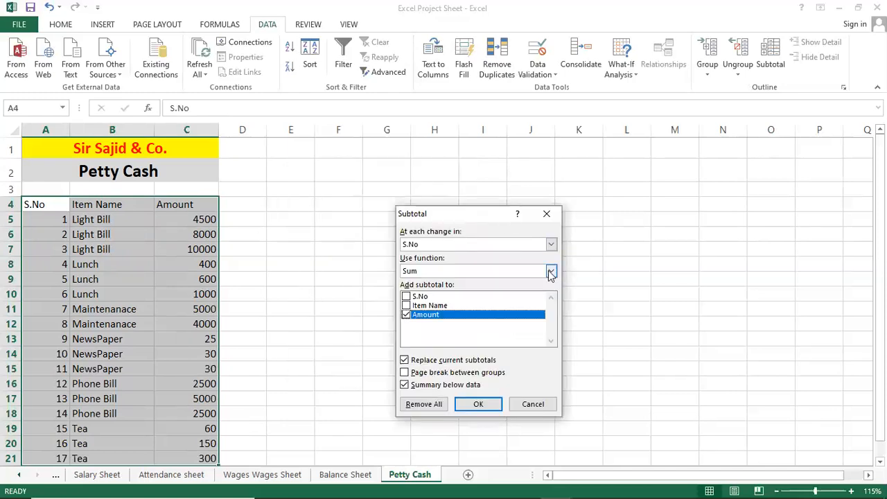
left_click(550, 271)
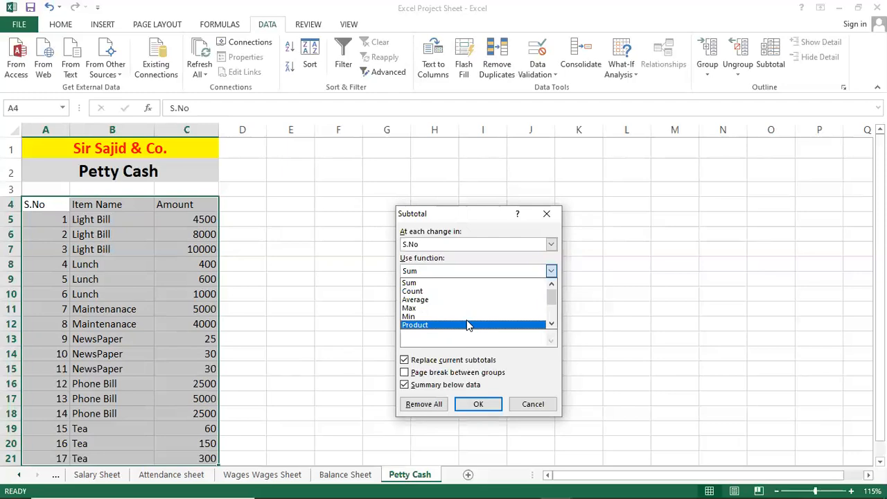
left_click(467, 283)
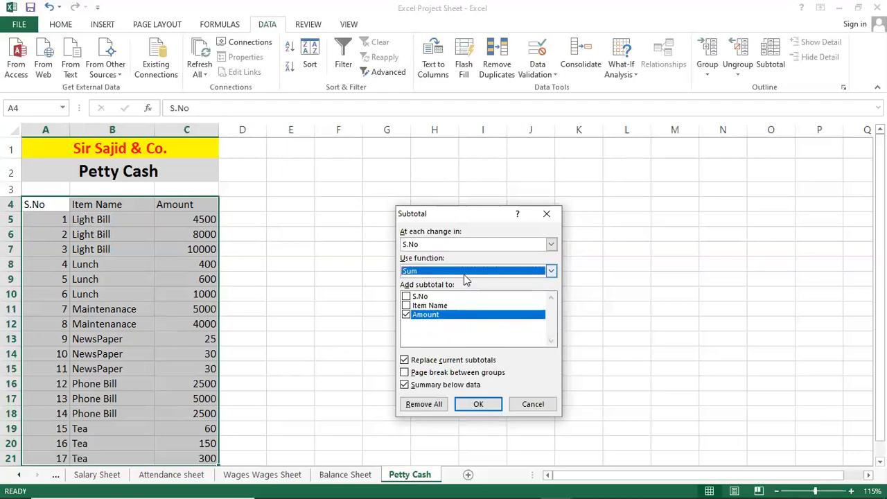
left_click(429, 316)
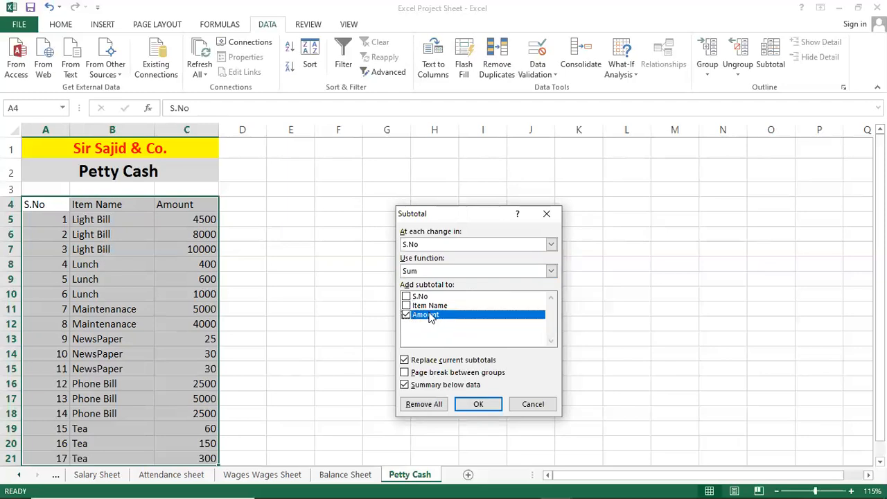
left_click(478, 406)
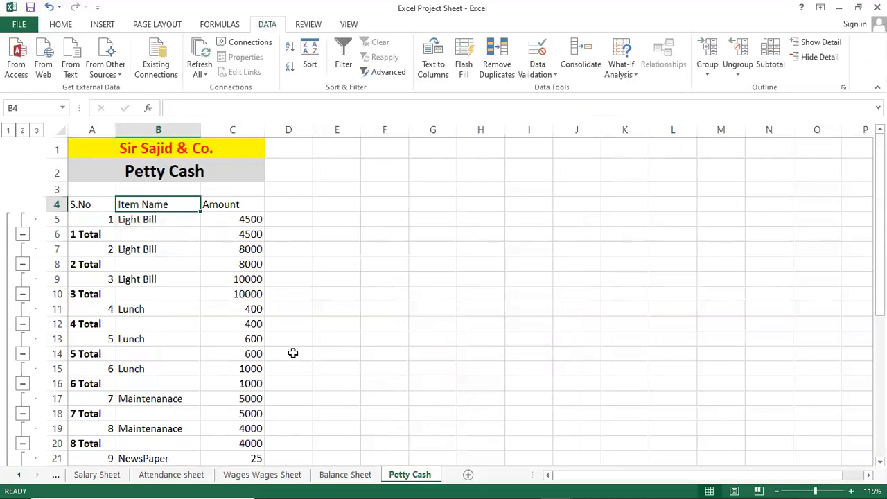
Step: Examine the grand total and the Tea entries with their subtotals at the end of the Petty Cash table
scroll(294, 353, "down", 5)
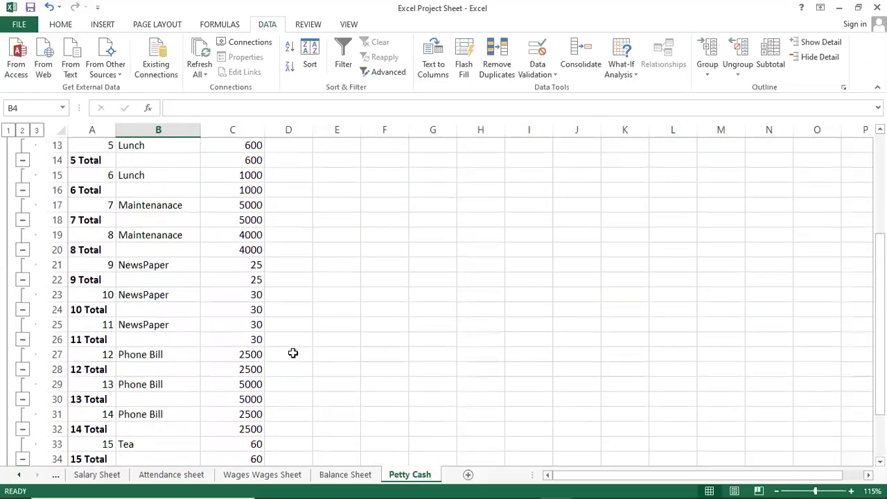
scroll(293, 354, "down", 2)
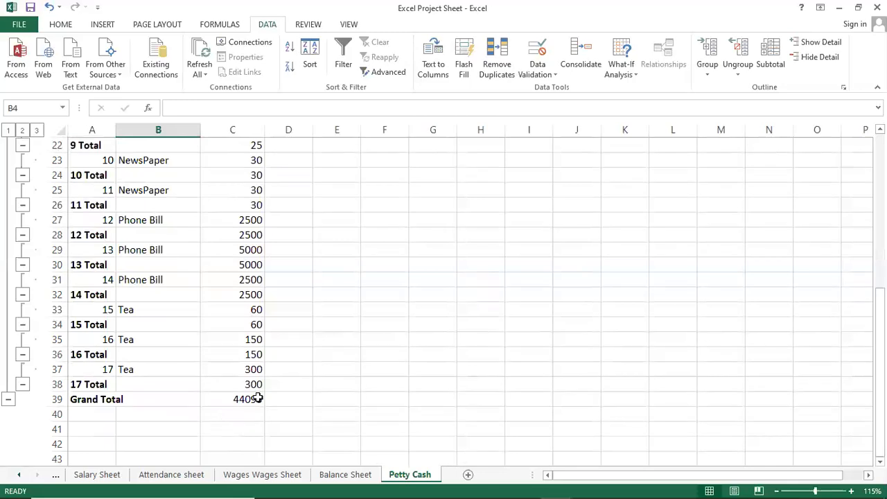
left_click(239, 405)
left_click(122, 342)
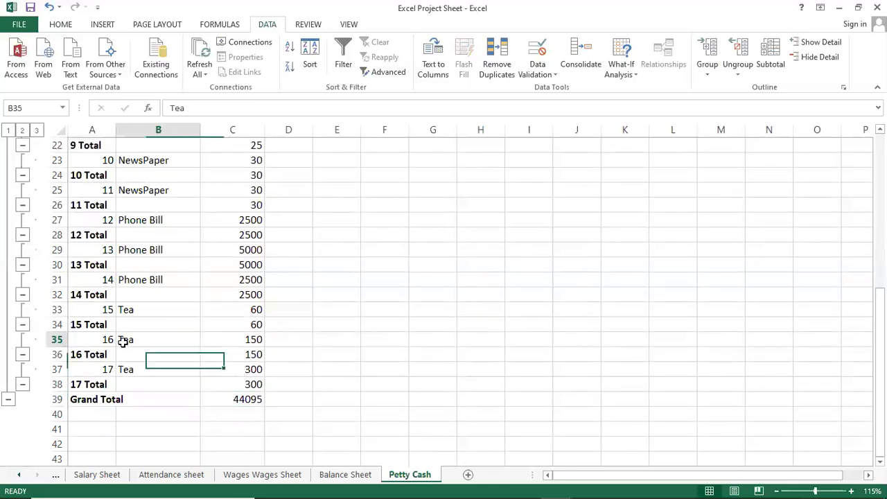
left_click(90, 326)
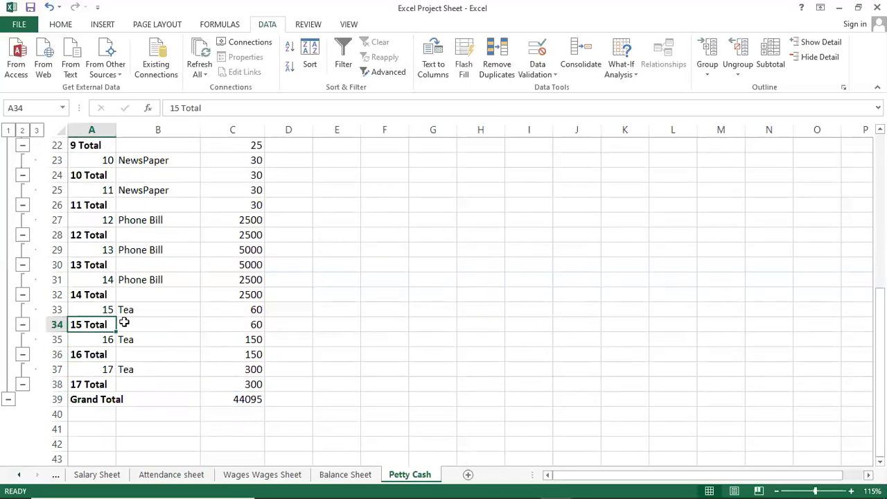
left_click(252, 320)
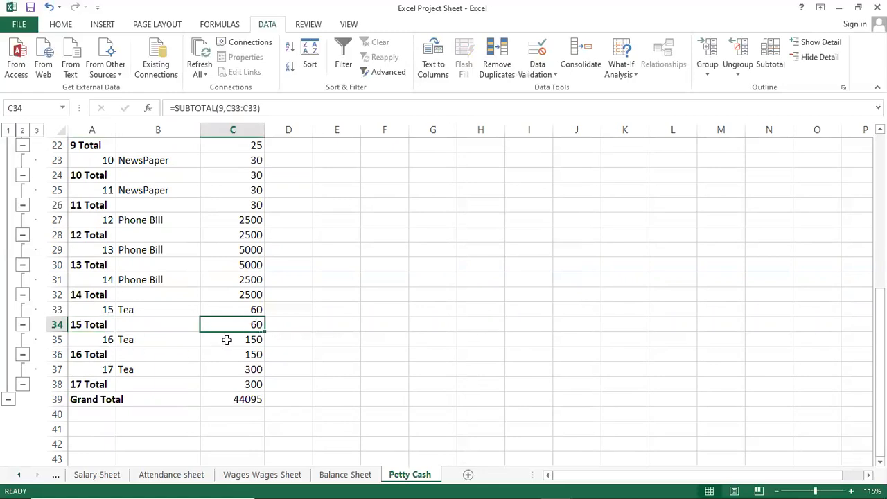
left_click(255, 339)
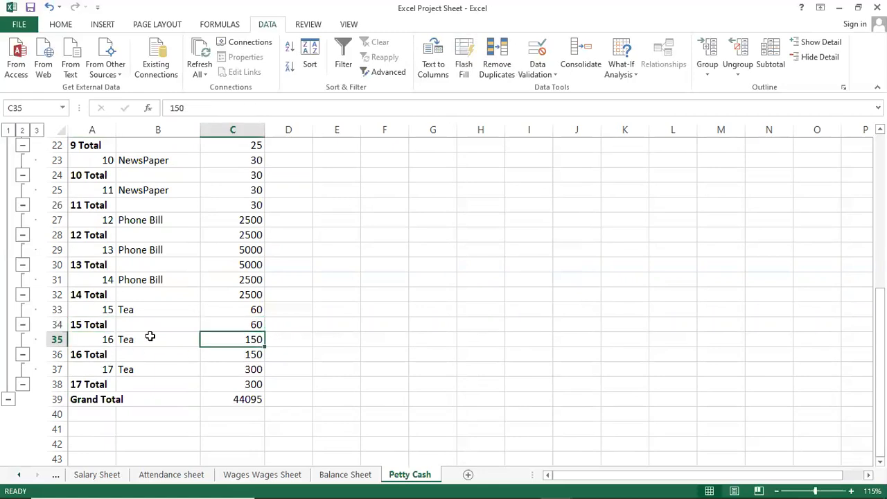
Step: Inspect the subtotal rows under the three Light Bill entries and their SUBTOTAL formulas
scroll(149, 336, "up", 7)
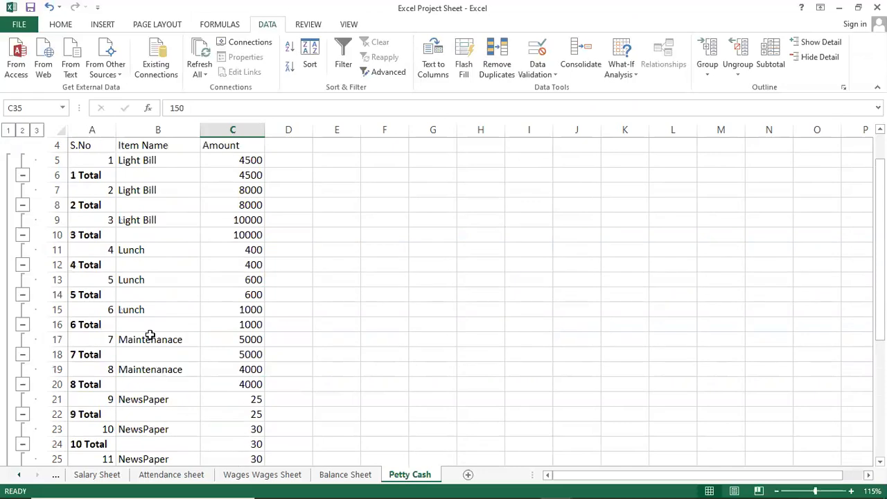
left_click(157, 216)
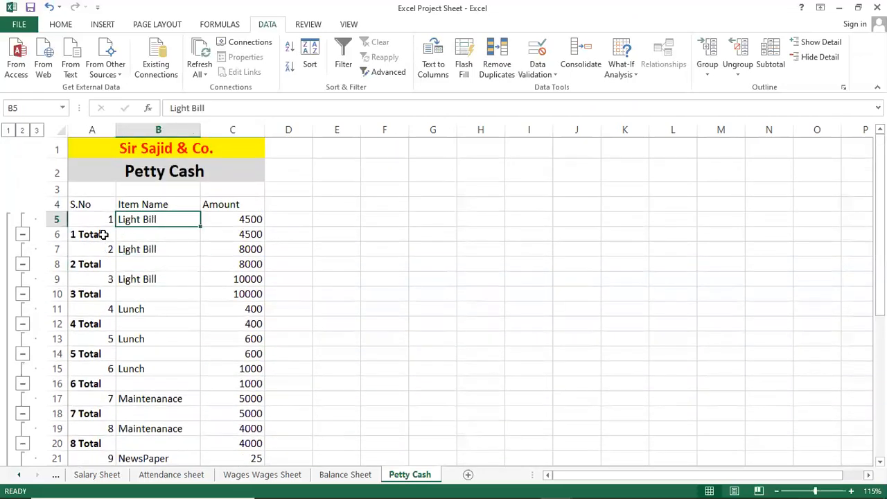
left_click(90, 230)
left_click(244, 234)
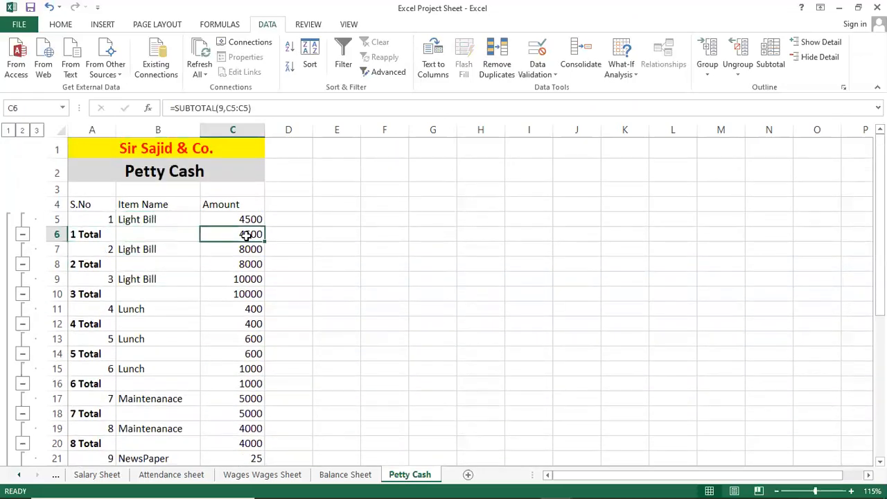
left_click(140, 265)
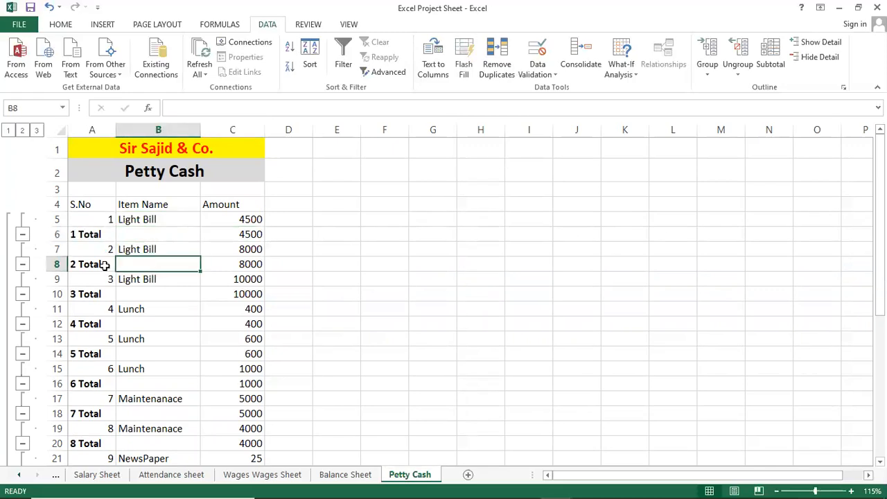
left_click(248, 266)
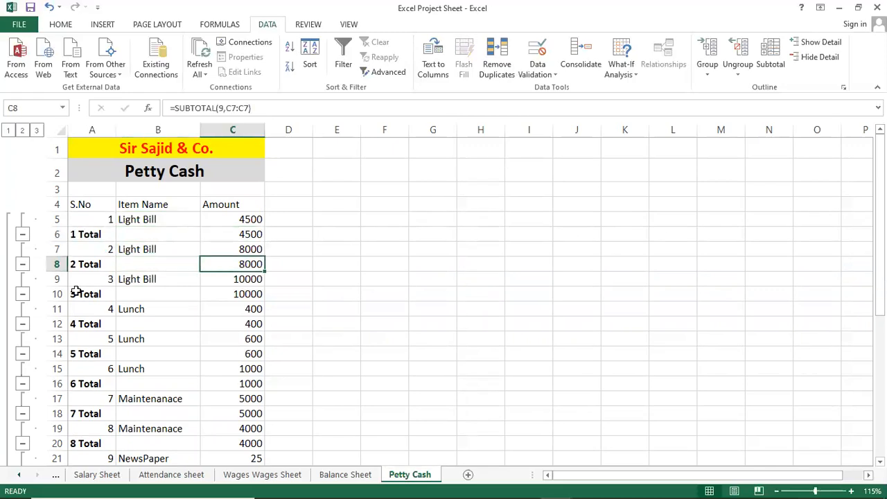
left_click(132, 279)
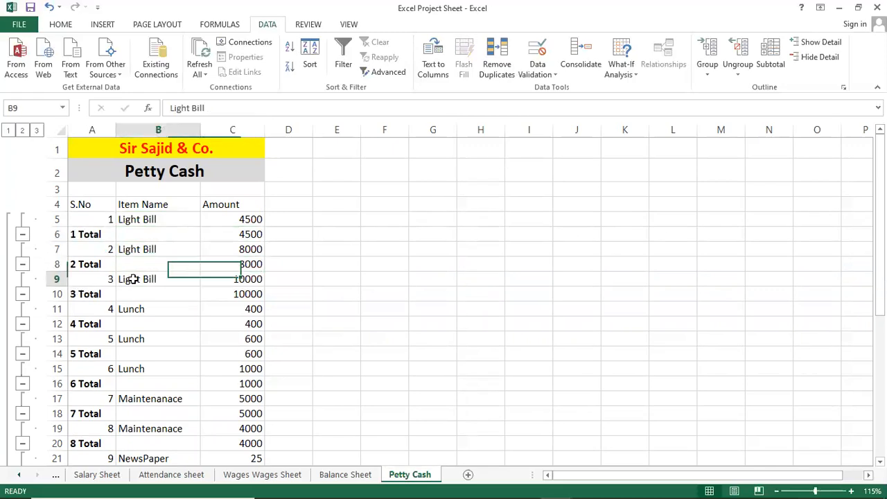
left_click(222, 294)
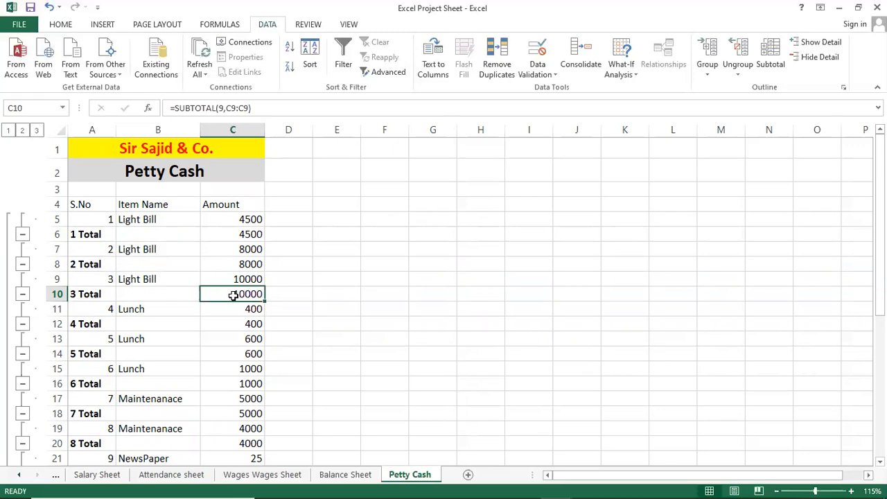
Step: Check the subtotal rows belonging to the Lunch and Maintenanace entries
left_click(146, 312)
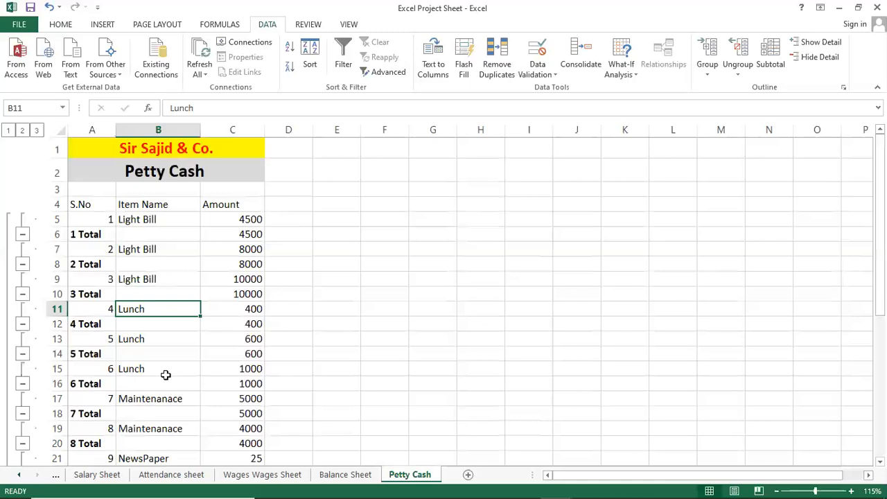
left_click(246, 370)
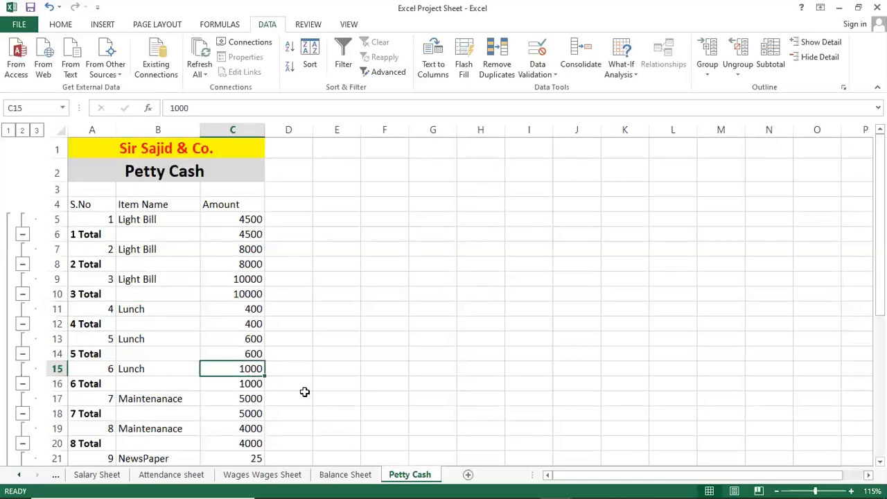
scroll(251, 392, "down", 1)
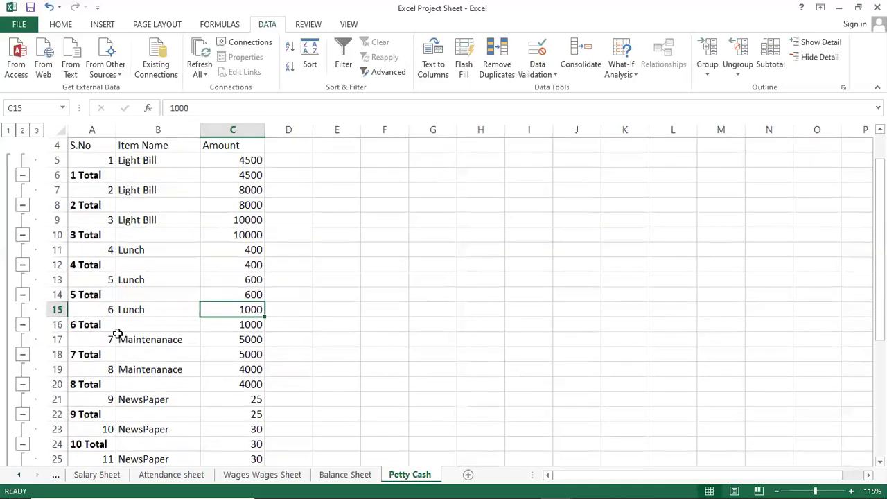
left_click(81, 326)
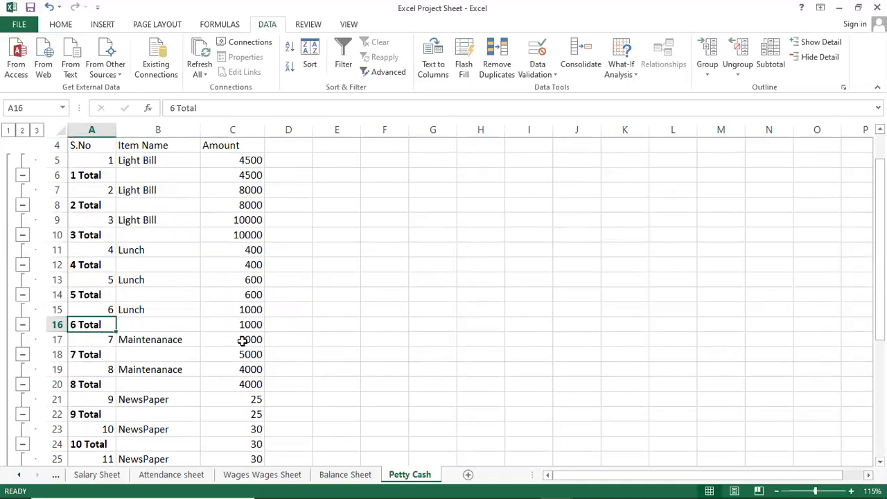
left_click(152, 340)
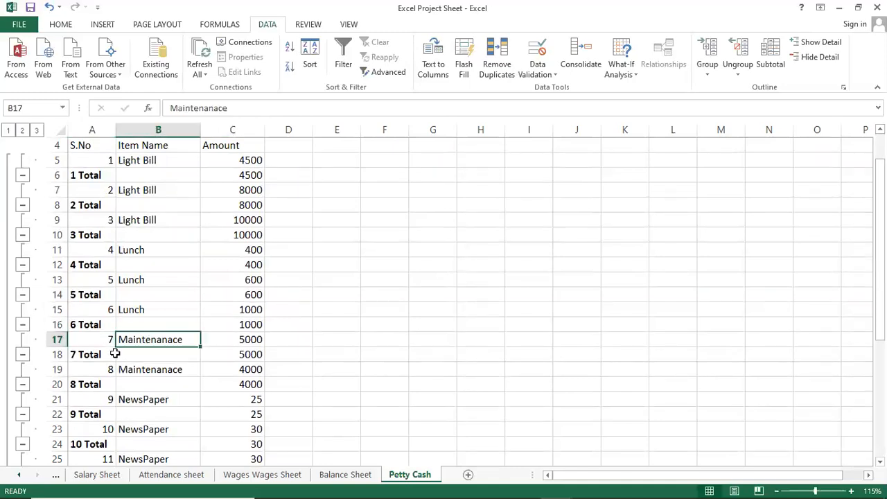
left_click(251, 355)
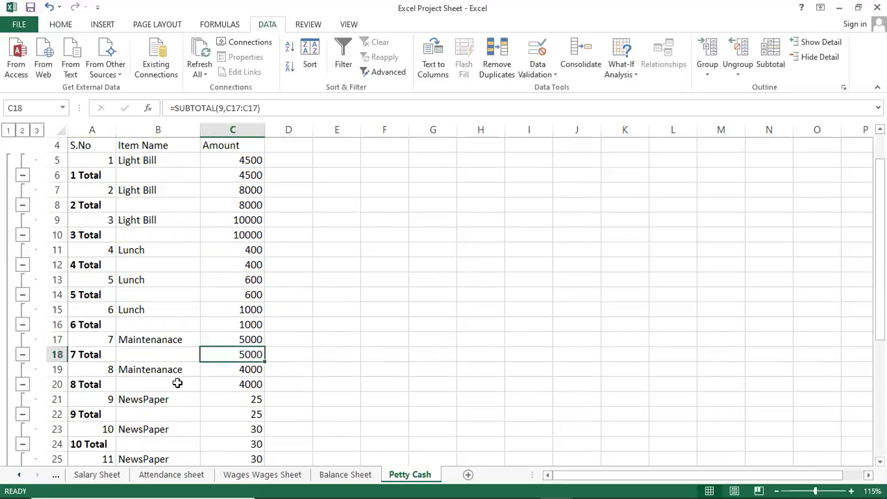
Step: Review the Grand Total formula in C39 against the full list of subtotalled entries
scroll(123, 359, "up", 2)
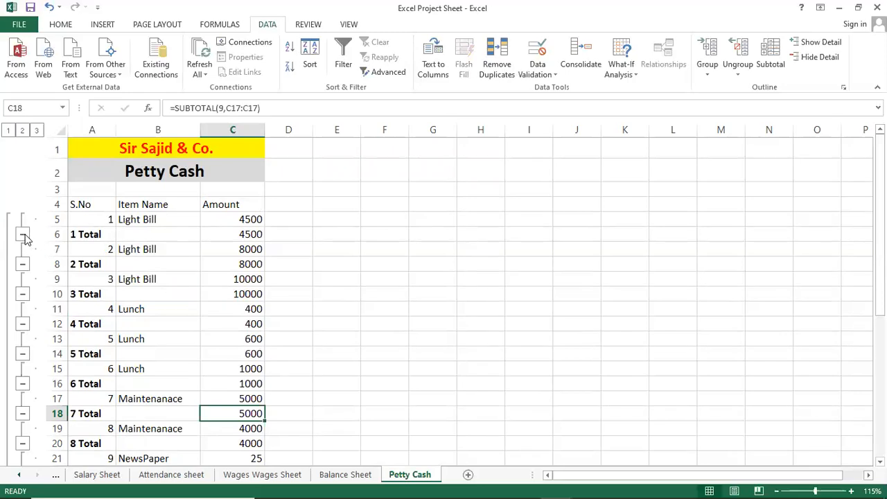
scroll(134, 338, "down", 8)
left_click(242, 357)
scroll(242, 357, "up", 3)
scroll(242, 357, "down", 3)
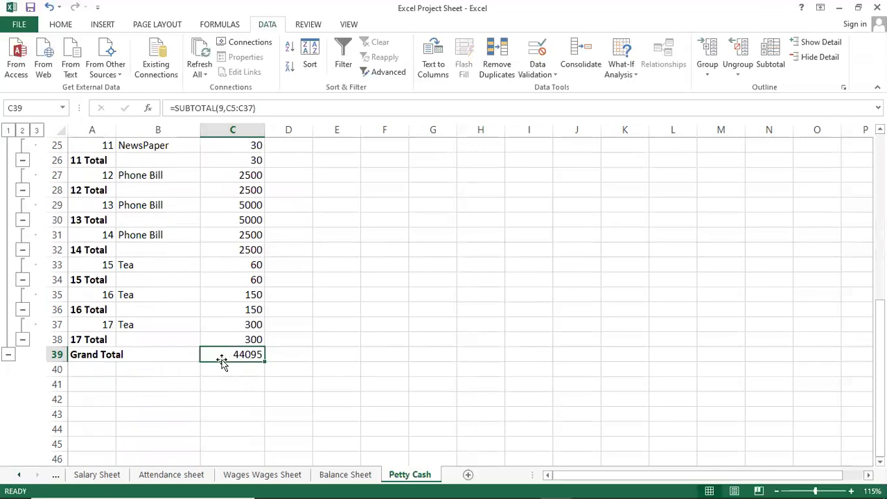
scroll(253, 364, "up", 2)
scroll(253, 364, "up", 2)
scroll(251, 357, "down", 4)
scroll(246, 353, "up", 8)
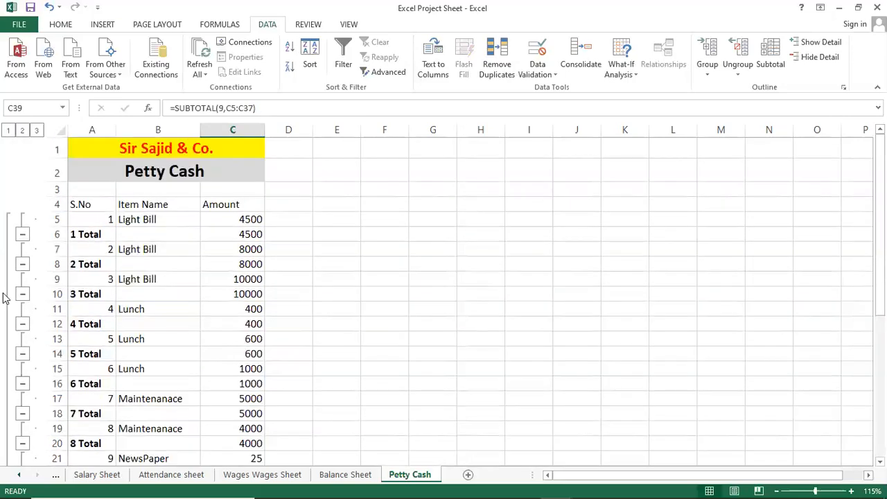
Step: Try collapsing and expanding the outline groups for S.No 1 and 2, leaving groups 1 and 5 collapsed
left_click(22, 235)
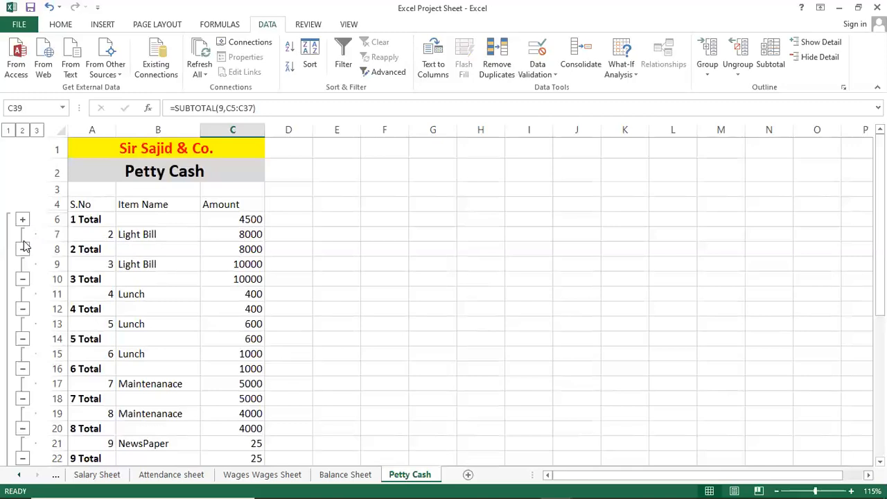
left_click(22, 249)
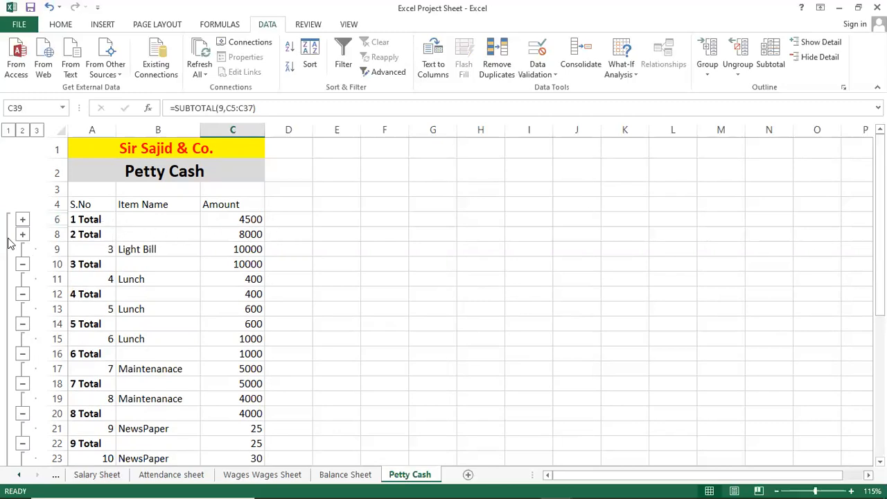
left_click(24, 221)
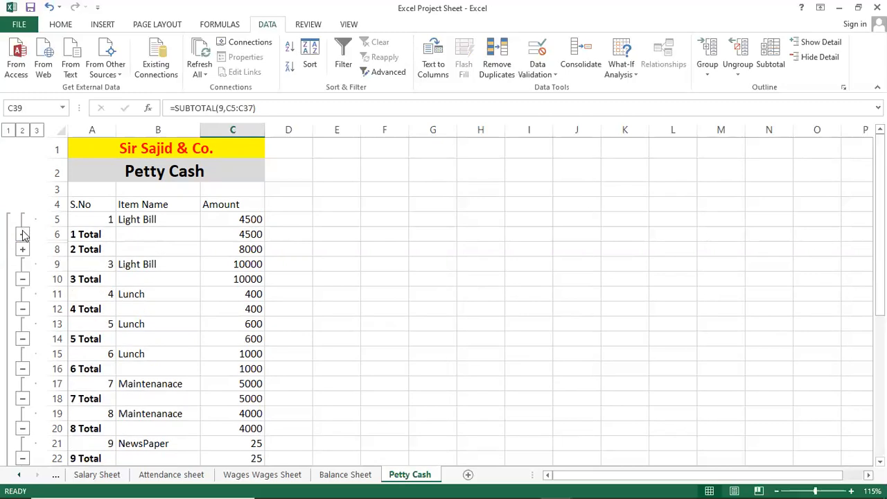
left_click(23, 234)
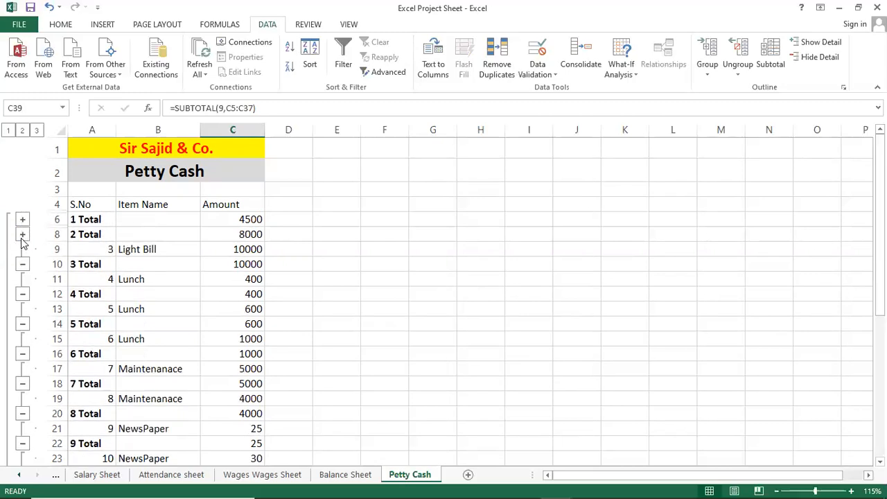
left_click(23, 236)
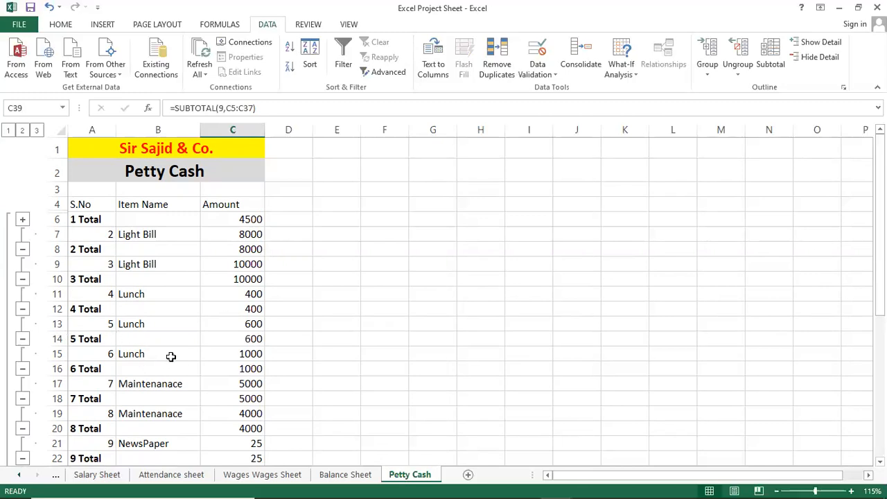
left_click(23, 340)
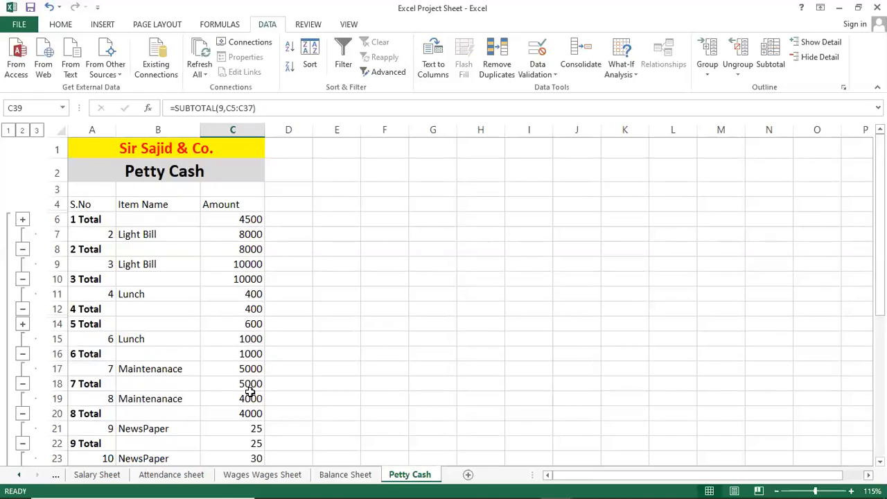
scroll(249, 391, "down", 5)
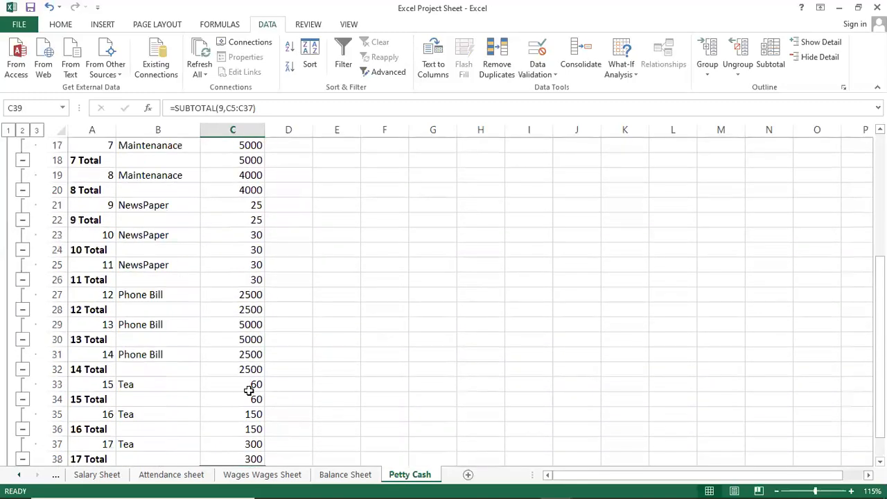
Step: Remove all subtotals from the Petty Cash list
scroll(249, 391, "down", 3)
scroll(249, 390, "up", 9)
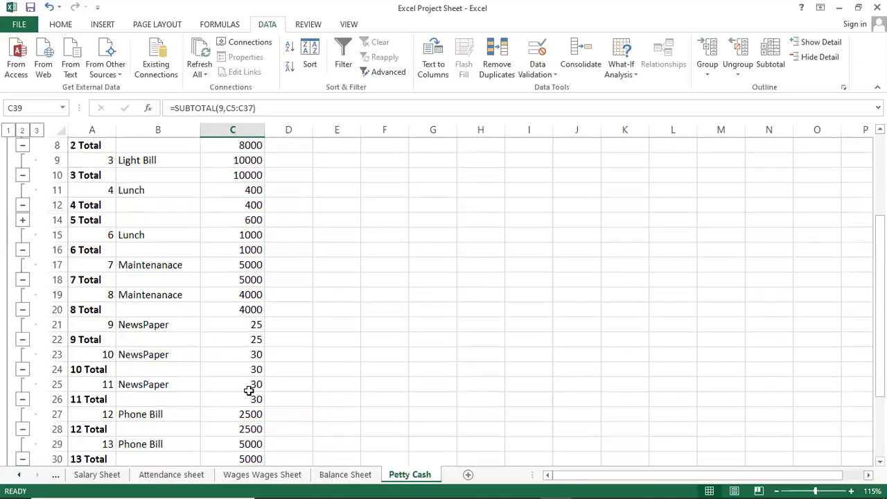
left_click(238, 305)
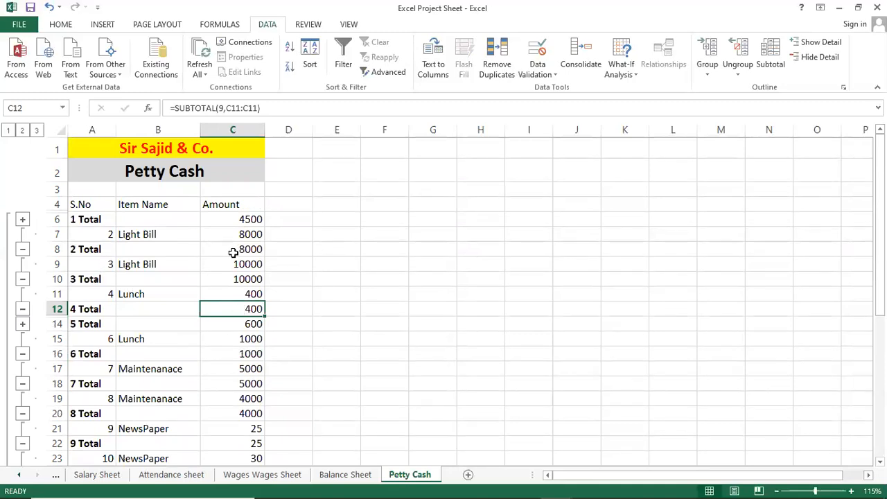
left_click(134, 235)
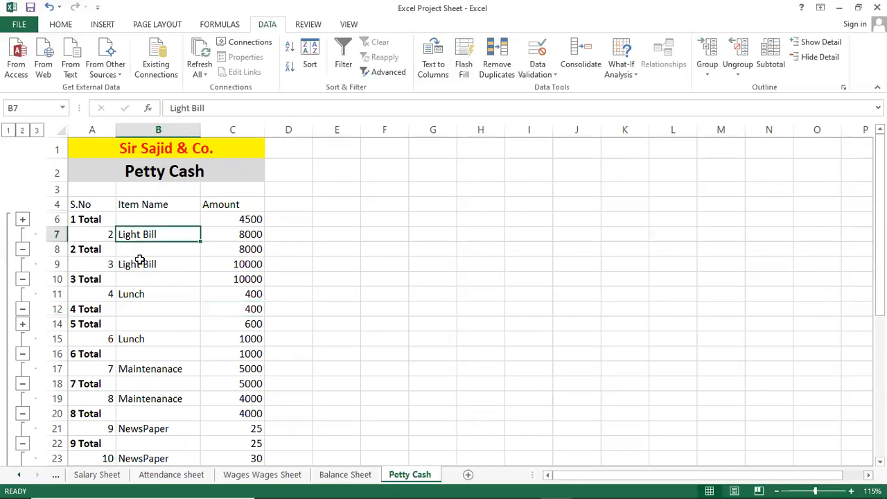
left_click(139, 262)
left_click(132, 293)
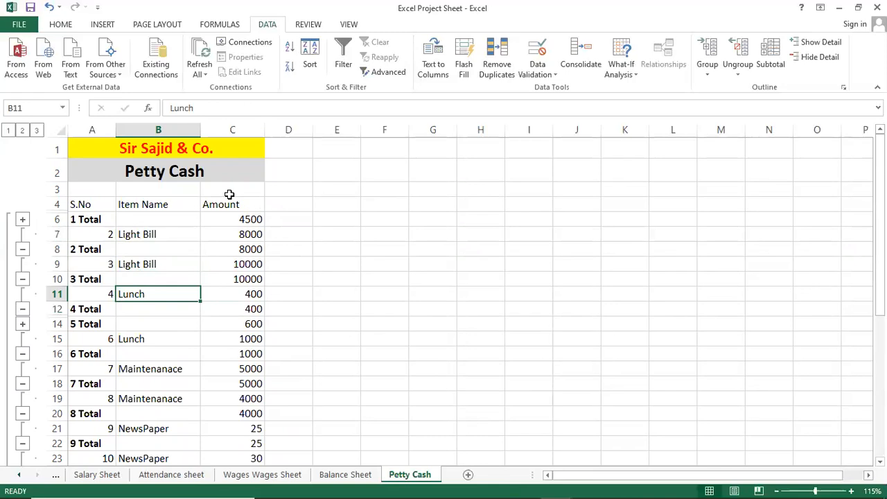
left_click(776, 68)
left_click(430, 403)
Step: Look over the ungrouped Petty Cash list and the tables on the Salary Sheet and Mark Sheet
left_click(114, 268)
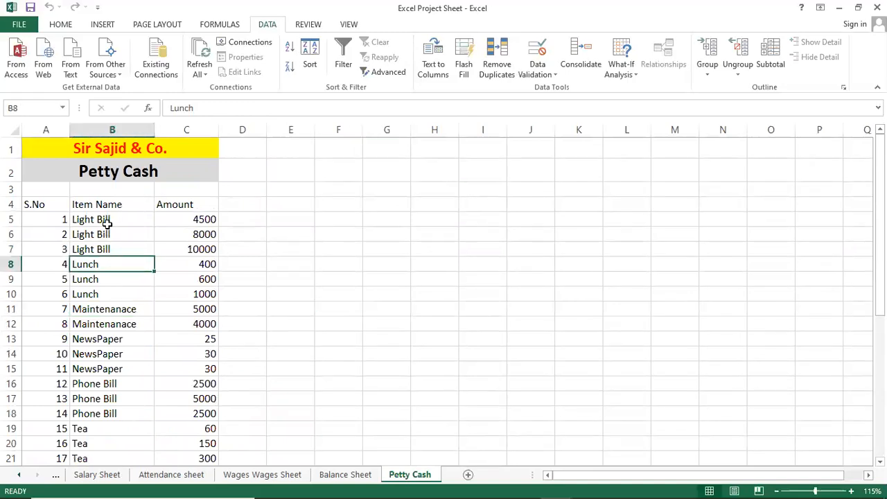
left_click(108, 223)
left_click(208, 223)
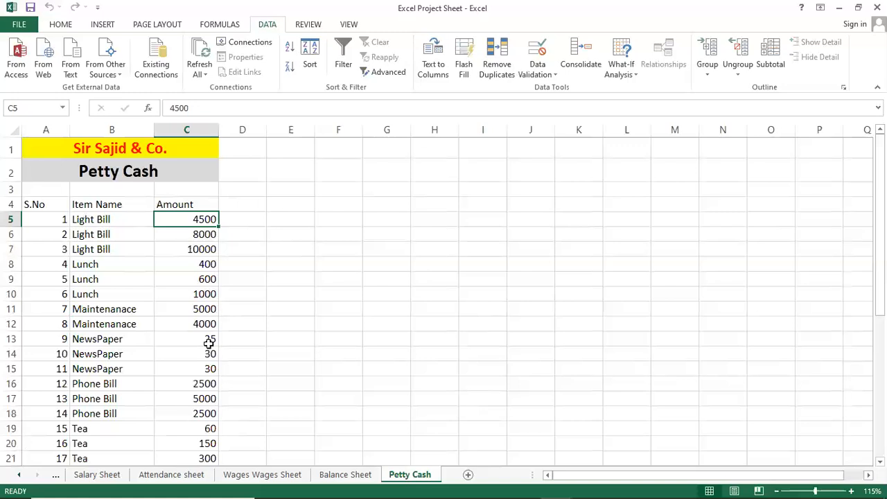
scroll(208, 341, "down", 3)
scroll(208, 342, "up", 2)
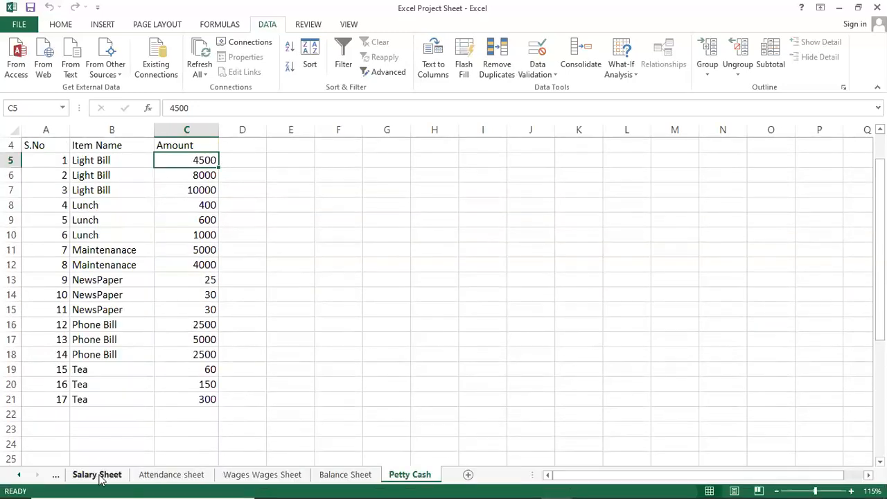
left_click(97, 475)
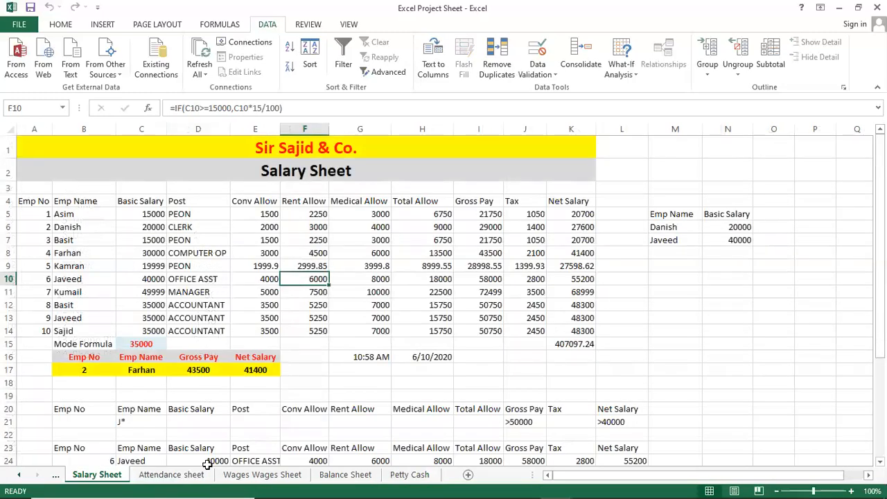
key("ctrl+Page_Up")
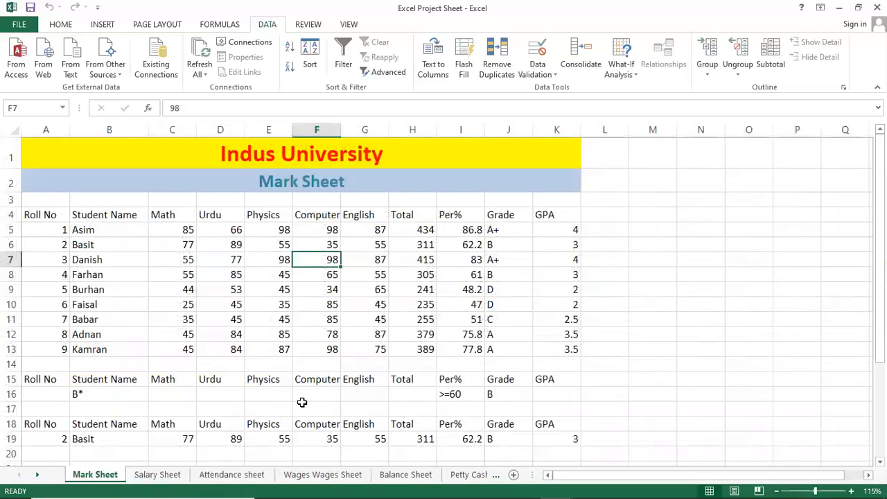
left_click(284, 377)
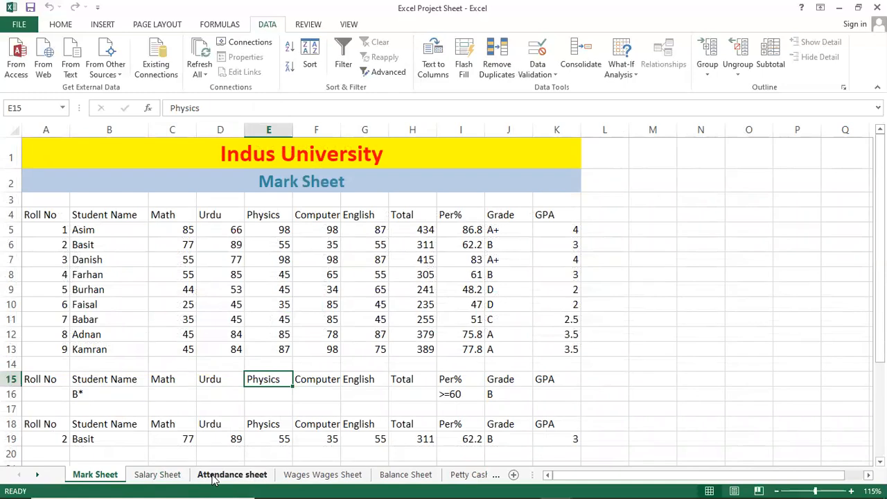
left_click(166, 475)
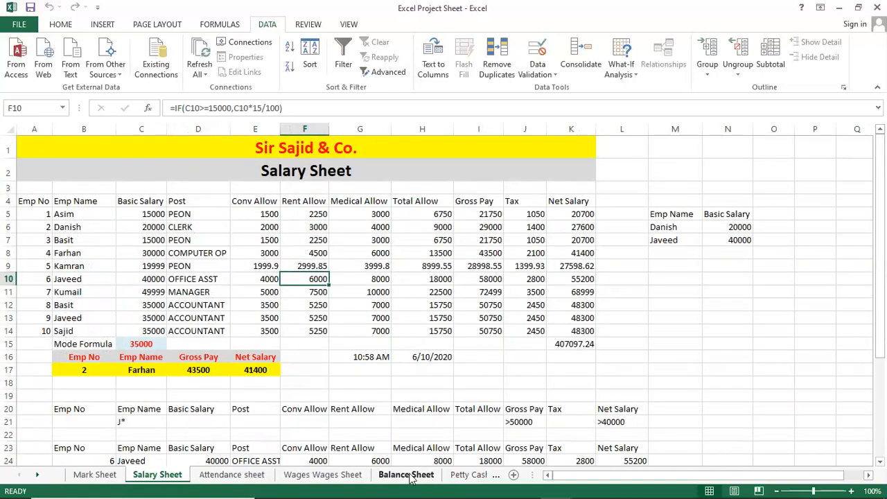
Step: Examine the Daily Wages Sheet from the Basic Salary column across to Net Salary
left_click(322, 475)
left_click(269, 344)
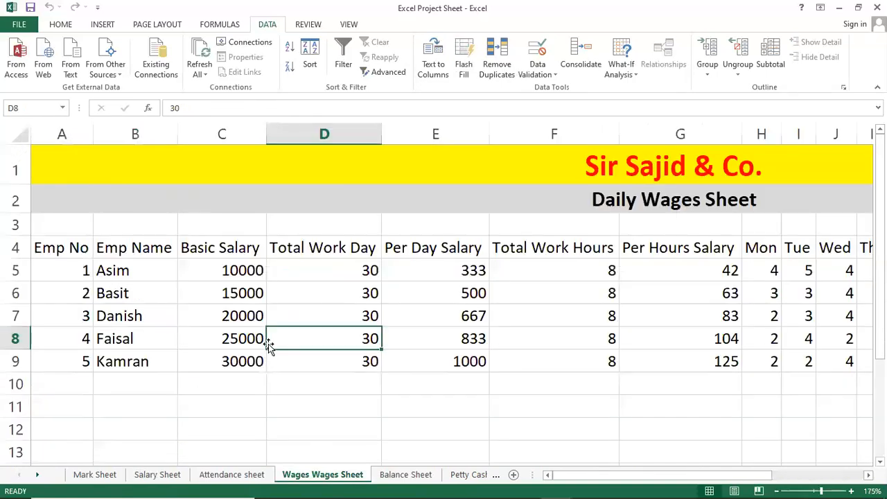
mouse_move(229, 266)
left_mouse_down()
mouse_move(246, 373)
mouse_move(237, 272)
left_mouse_up()
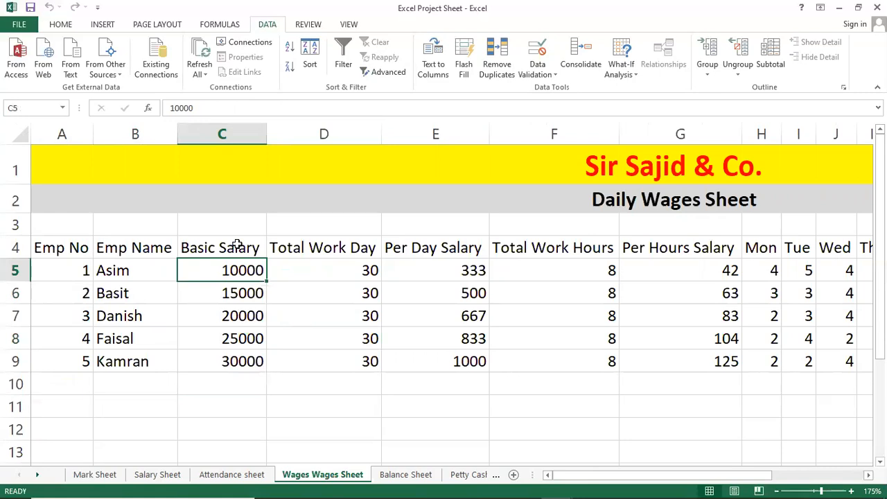
left_click(236, 247)
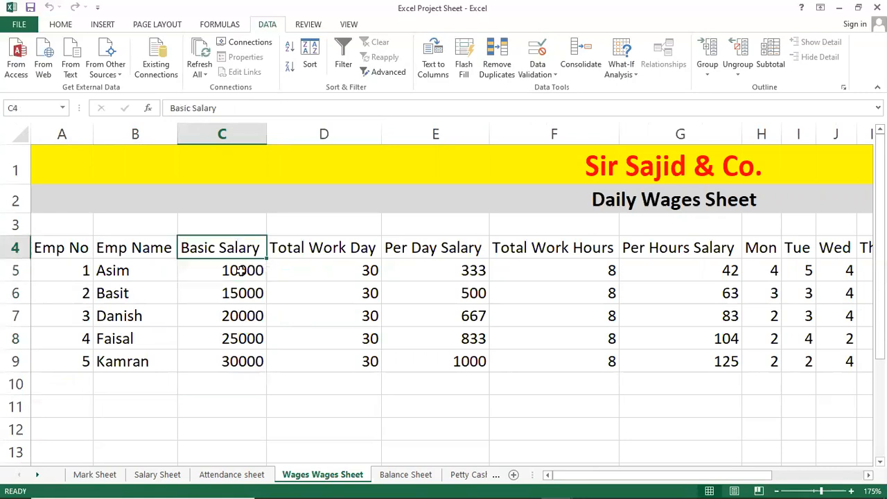
left_click(236, 379)
left_click_drag(552, 481, 763, 478)
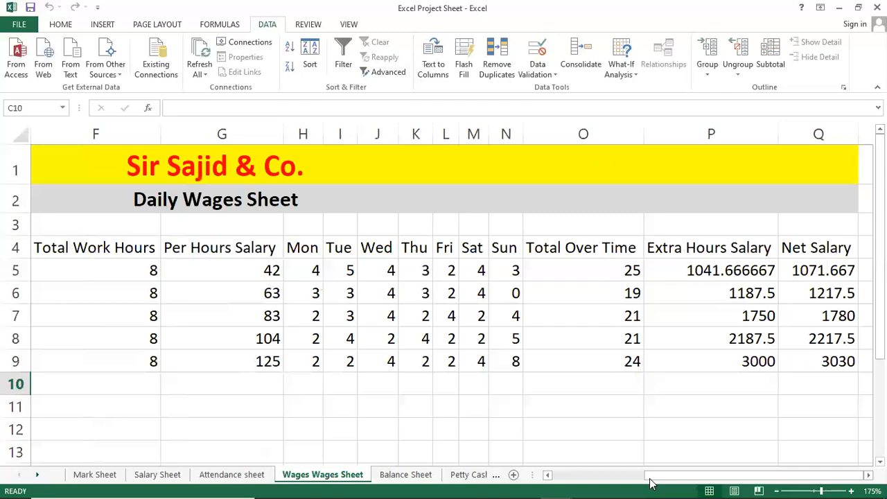
left_click_drag(697, 483, 537, 483)
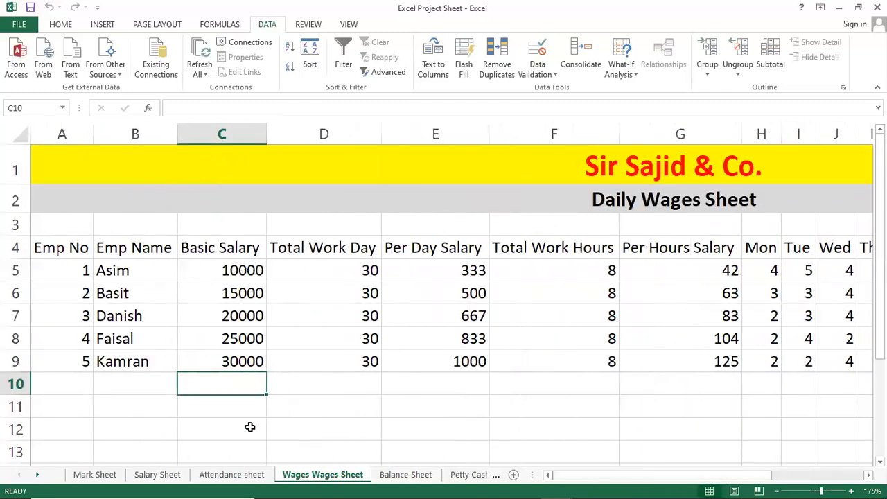
Step: Insert five blank rows above the Emp No 10 row in the Salary Sheet
left_click(158, 474)
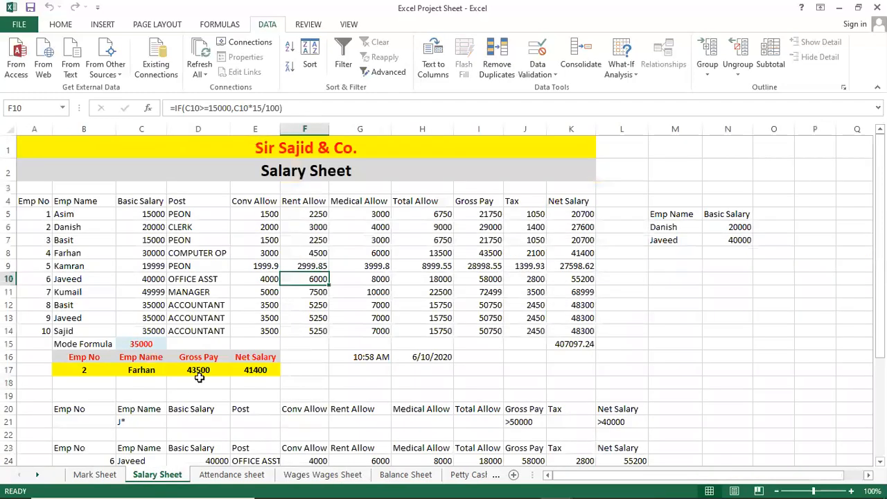
left_click(9, 343)
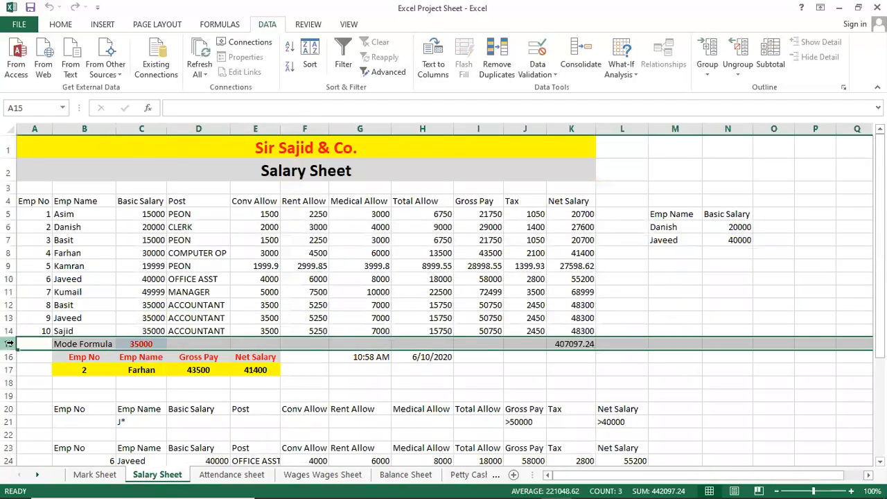
left_click(9, 331)
right_click(9, 331)
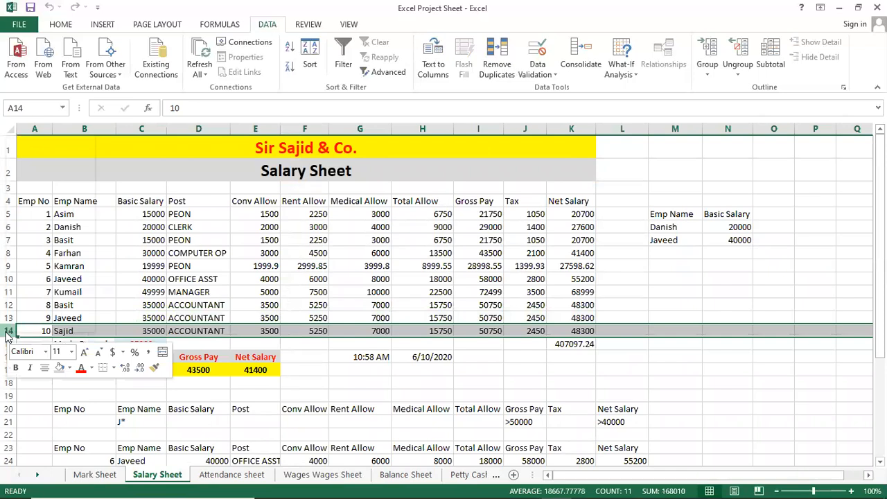
left_click(53, 227)
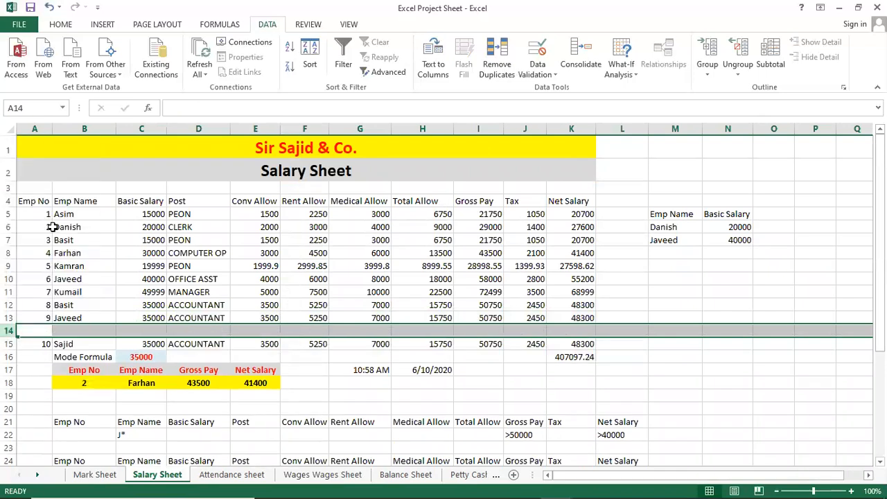
key("F4")
key("F4")
key("F4")
key("F4")
left_click(182, 347)
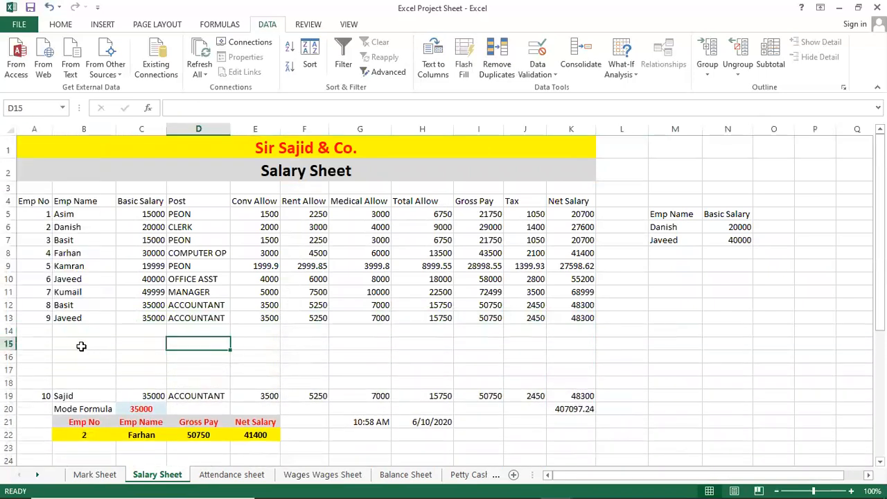
left_click(81, 346)
left_click(81, 332)
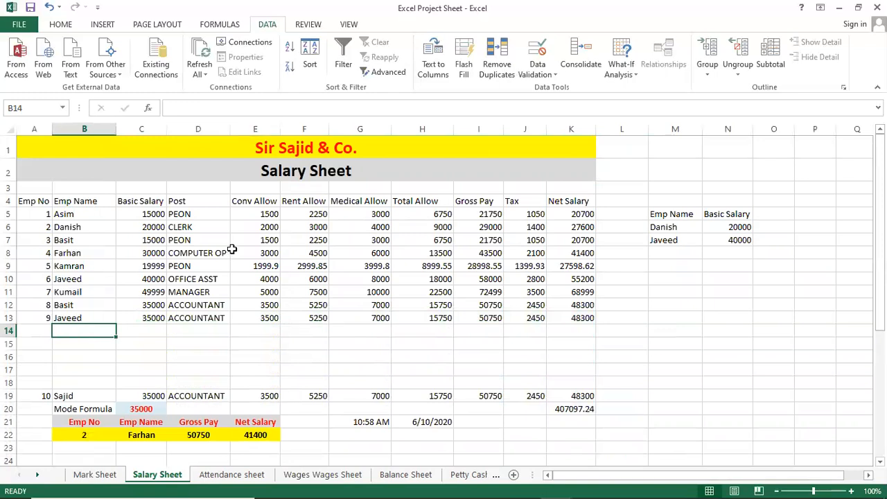
Step: Review the Emp Name, Basic Salary and Net Salary columns of the Salary Sheet at a larger zoom
scroll(231, 250, "up", 3, "ctrl")
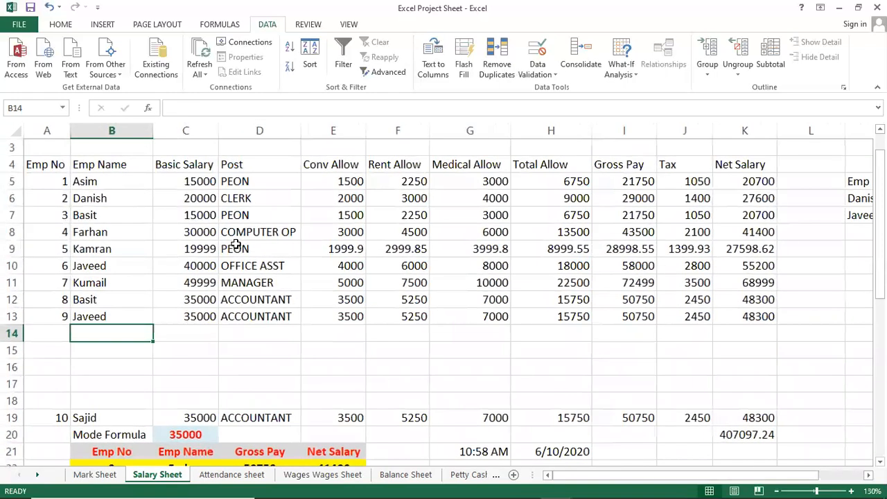
scroll(235, 246, "up", 1)
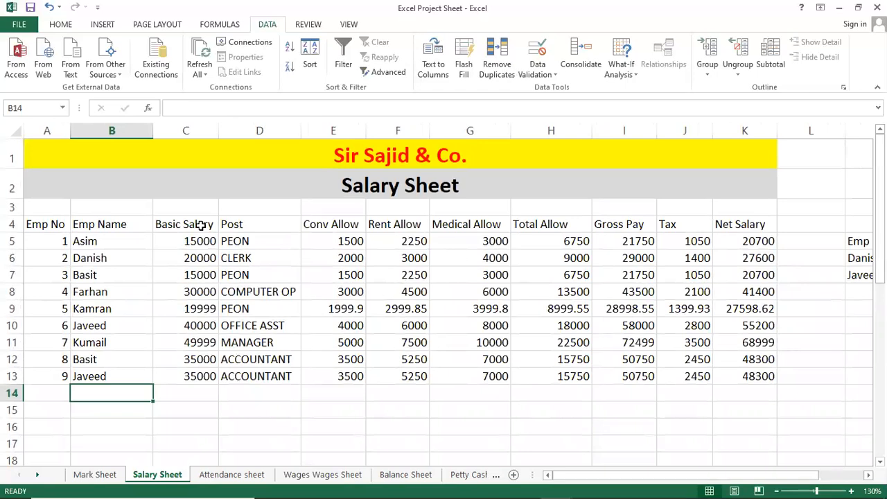
left_click(185, 397)
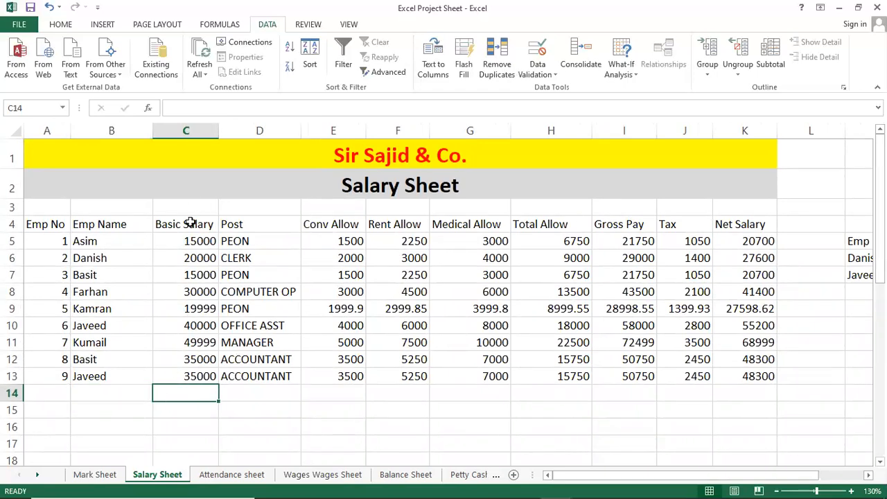
left_click(112, 394)
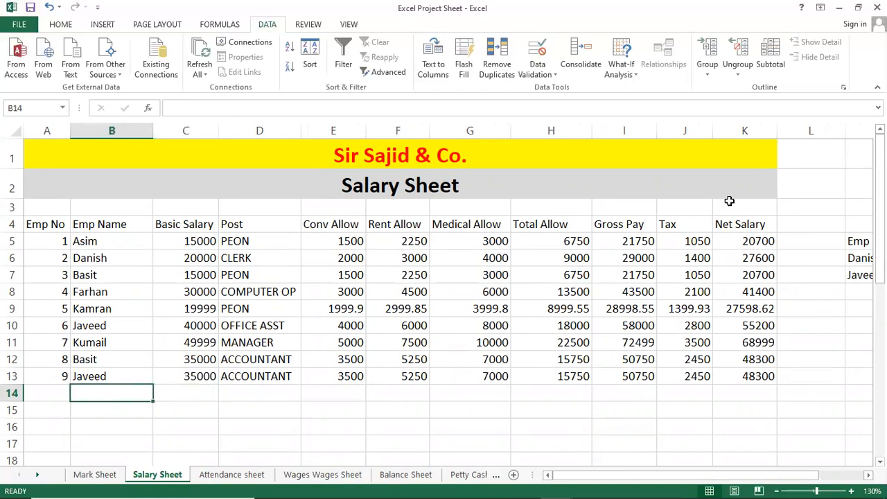
left_click_drag(748, 241, 763, 324)
Step: Adjust the indent of the Net Salary value in K9, keeping it indented and its formula =I9-J9 as is
left_click(761, 308)
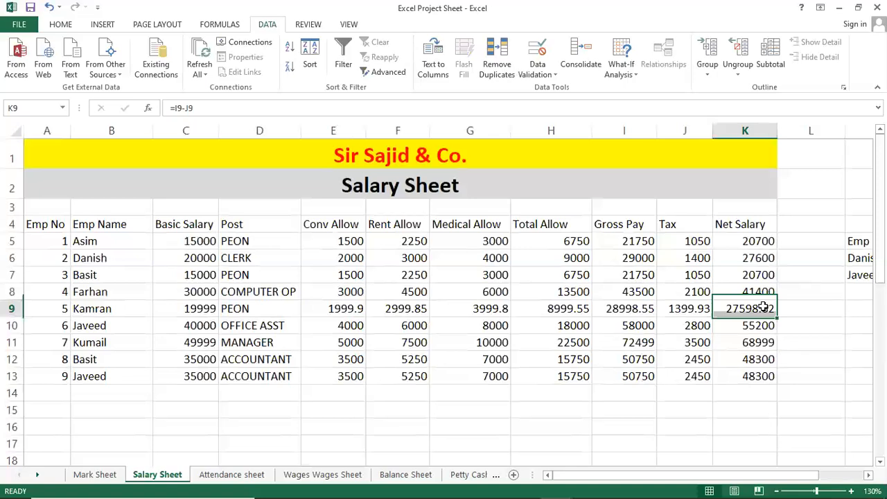
left_click(61, 24)
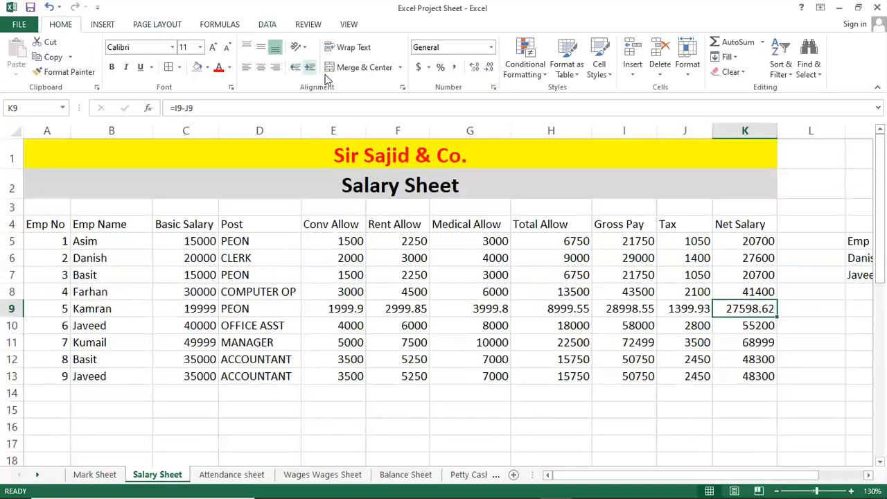
left_click(310, 68)
left_click(310, 69)
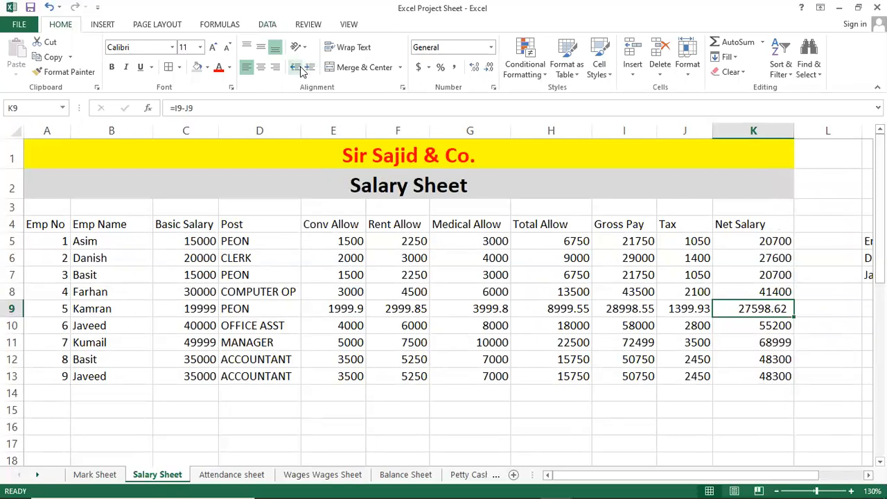
left_click(296, 67)
left_click(296, 68)
left_click(296, 67)
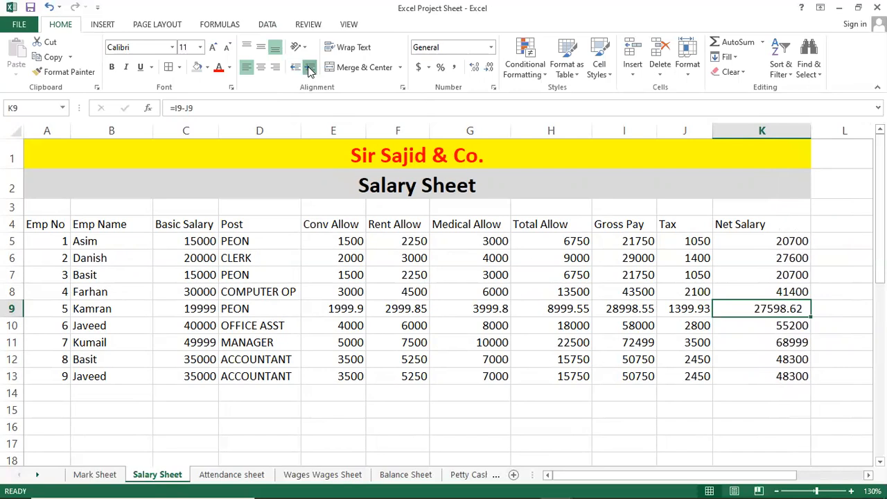
double_click(728, 309)
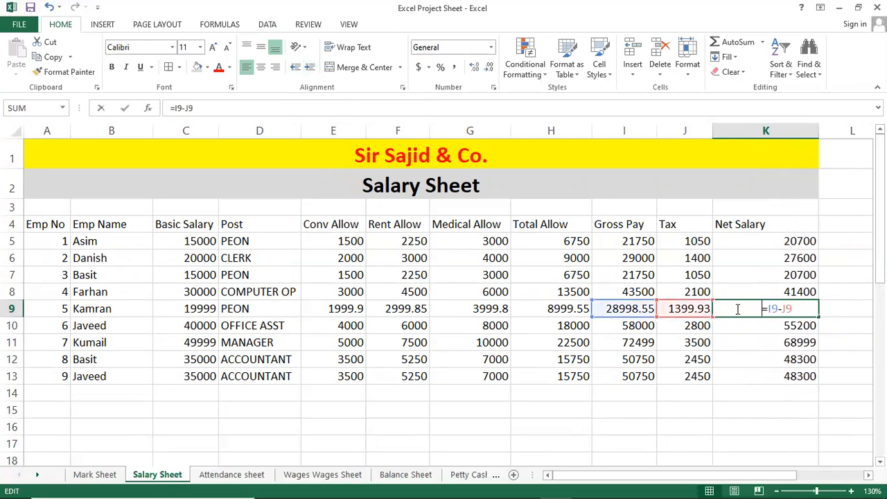
key("Return")
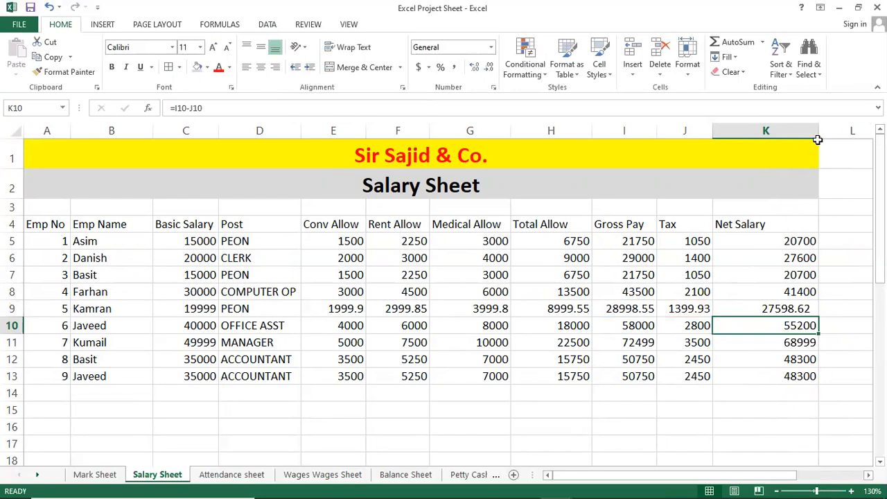
left_click(420, 345)
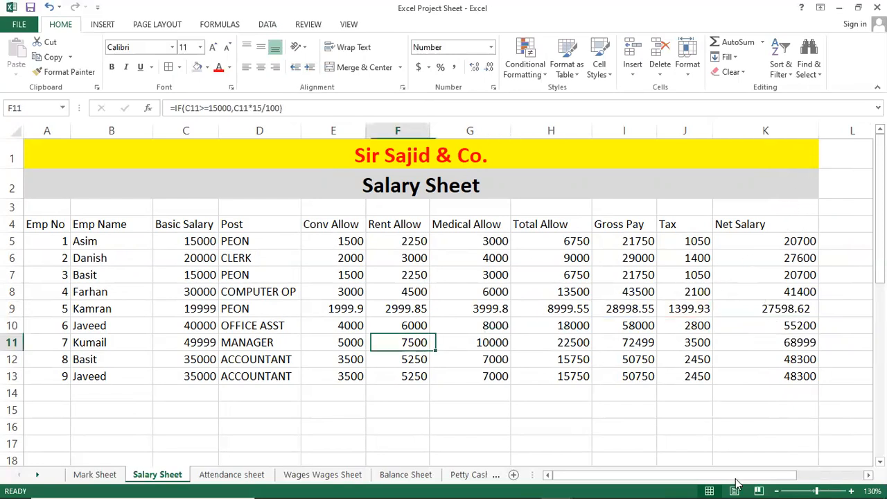
left_click(161, 305)
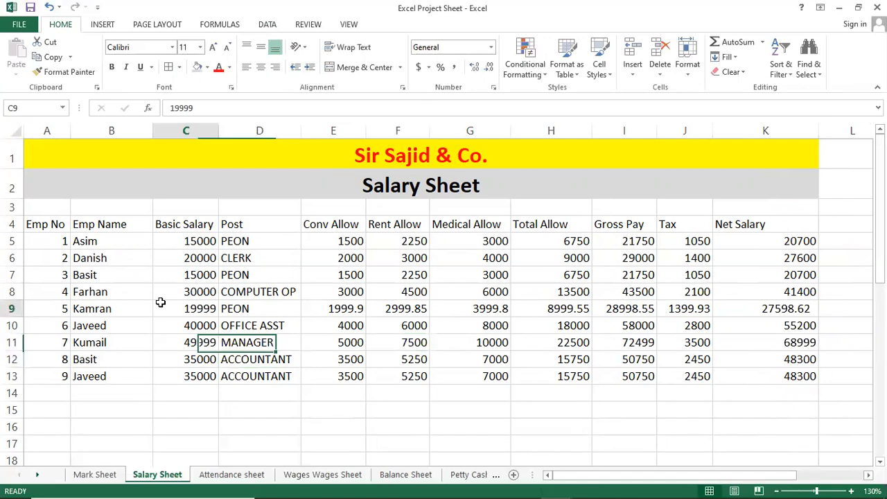
left_click(114, 225)
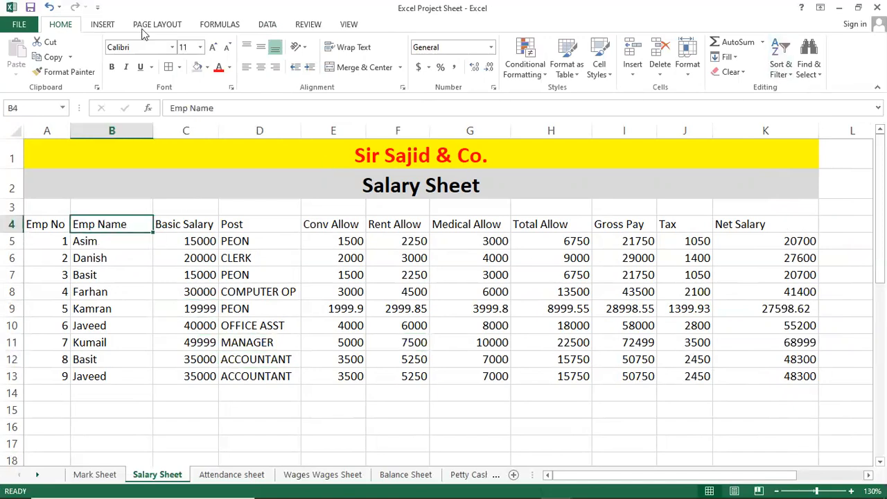
Step: Add Sum subtotals for Basic Salary and Net Salary at each change in Emp No, with page breaks between groups
scroll(144, 33, "down", 4)
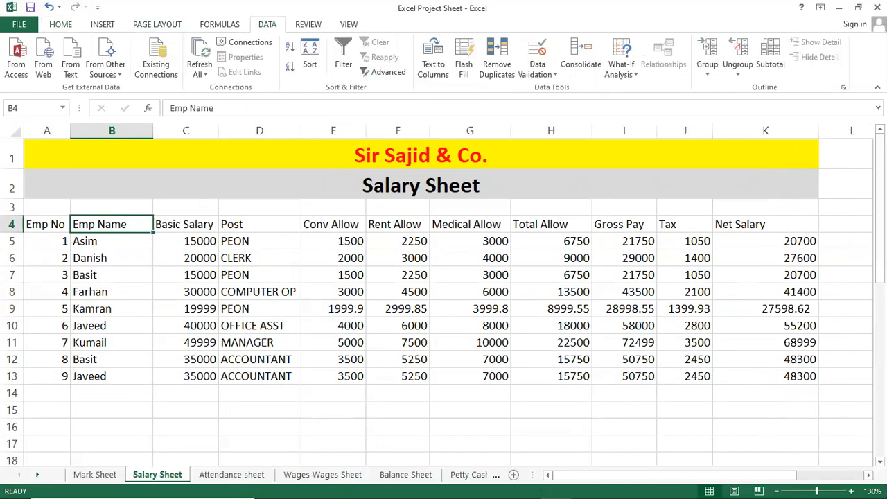
left_click(771, 61)
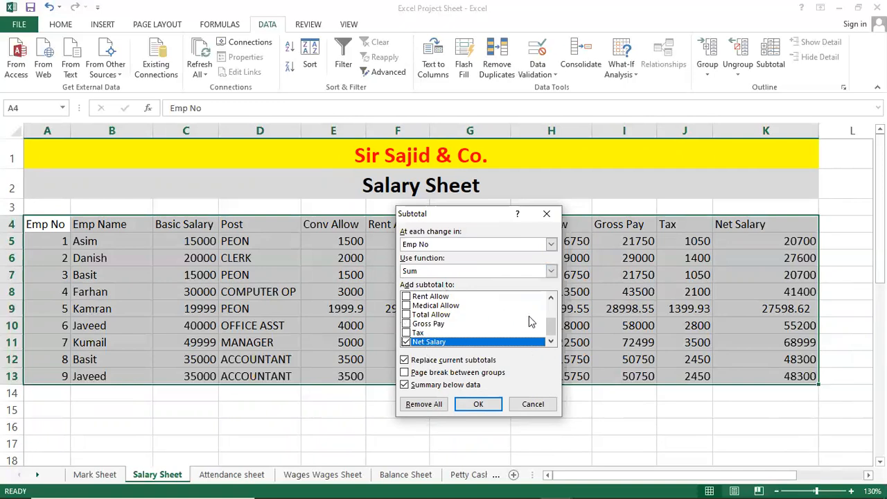
left_click_drag(551, 323, 553, 312)
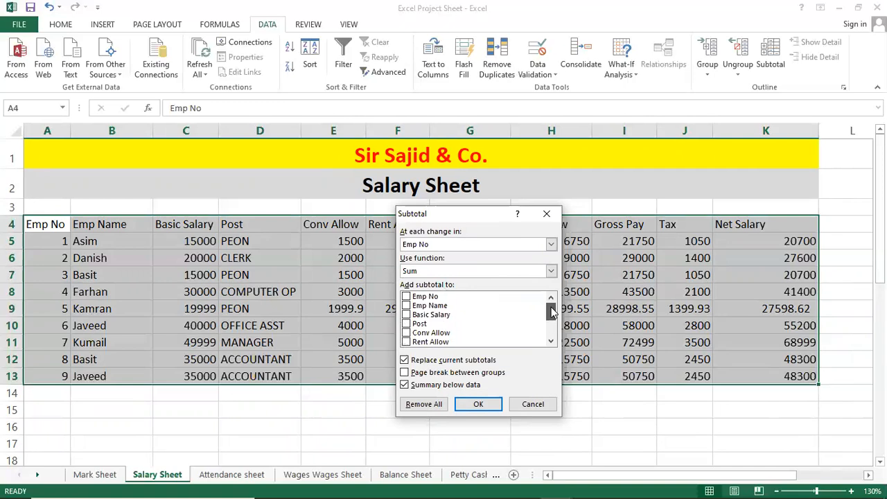
left_click(406, 315)
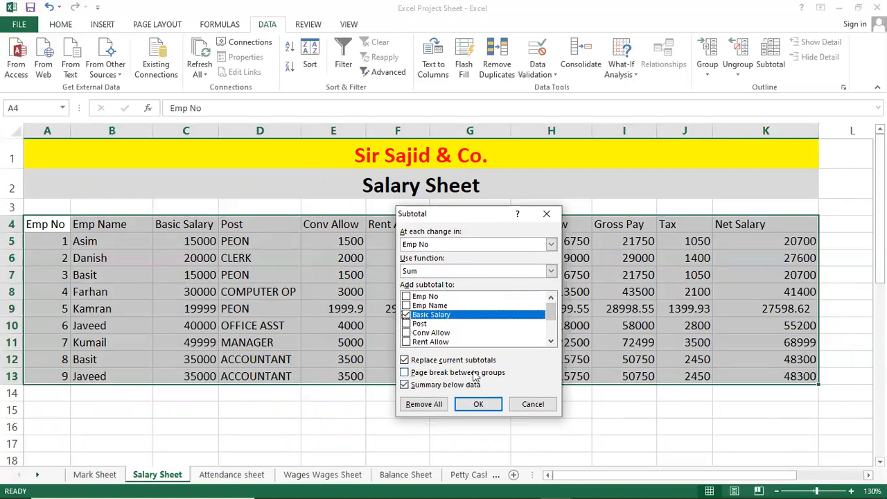
left_click(405, 374)
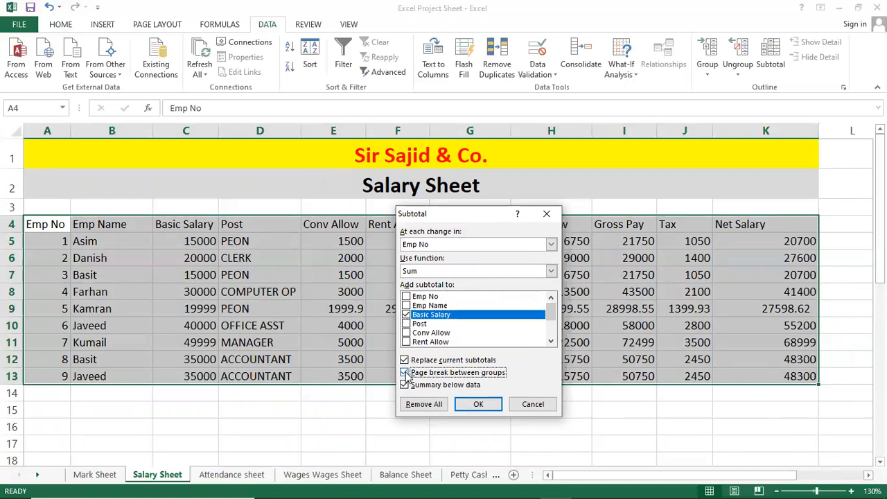
left_click(471, 404)
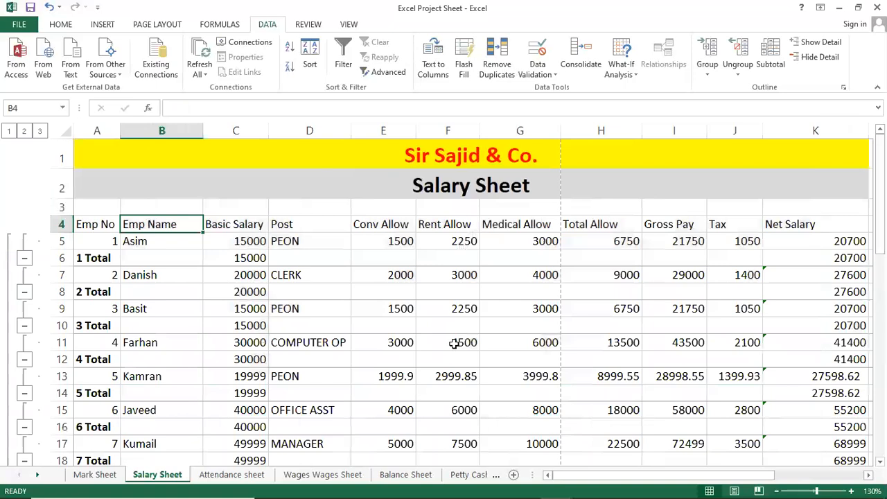
Step: Examine the employee subtotal rows and the Basic Salary grand total formula in the Salary Sheet
scroll(305, 310, "down", 3)
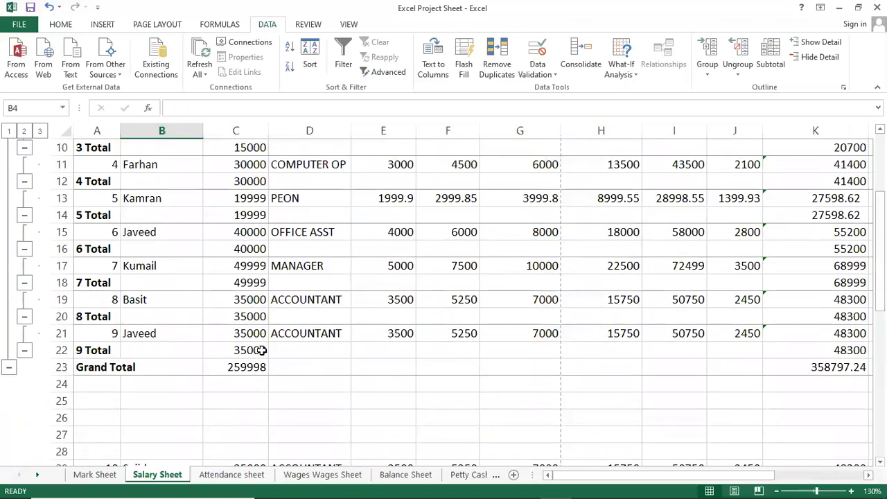
scroll(260, 350, "up", 3)
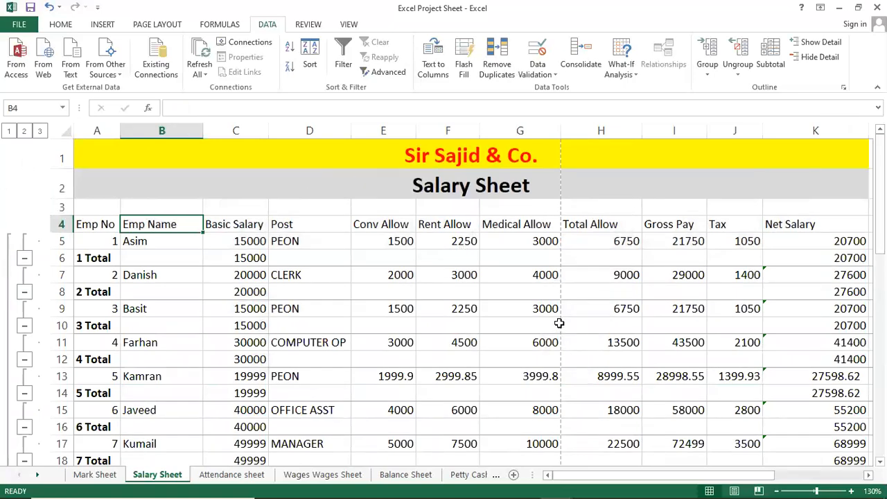
left_click(305, 260)
scroll(317, 302, "down", 2)
scroll(317, 302, "down", 1)
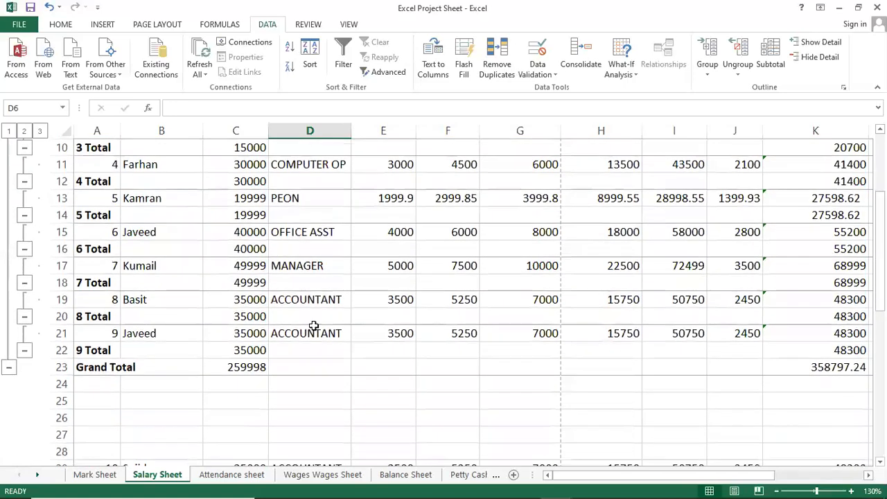
left_click(250, 367)
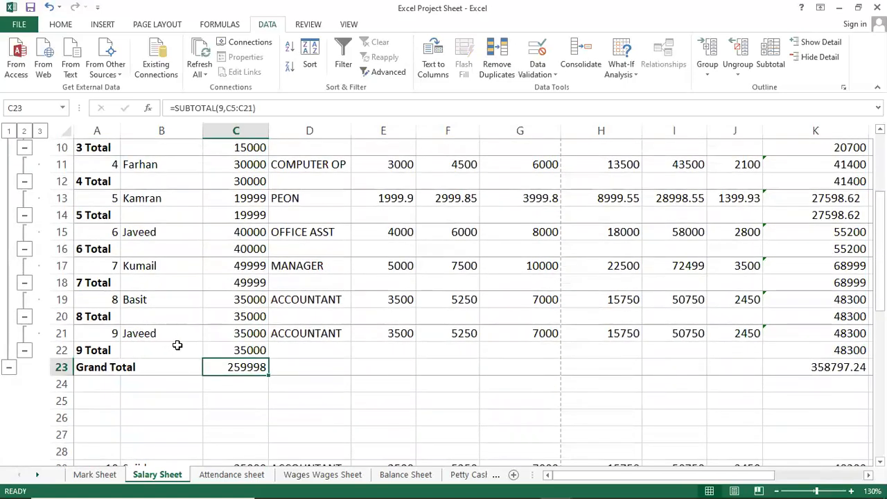
scroll(265, 380, "up", 3)
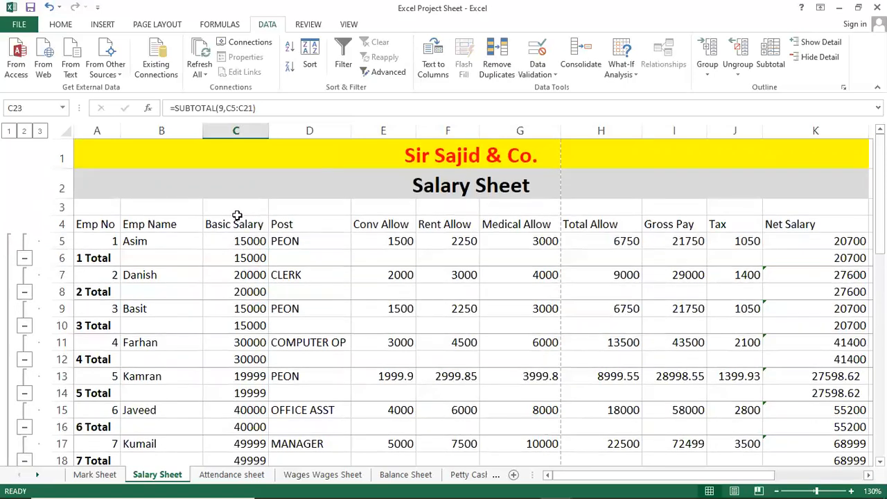
scroll(242, 257, "down", 1)
scroll(242, 257, "down", 1)
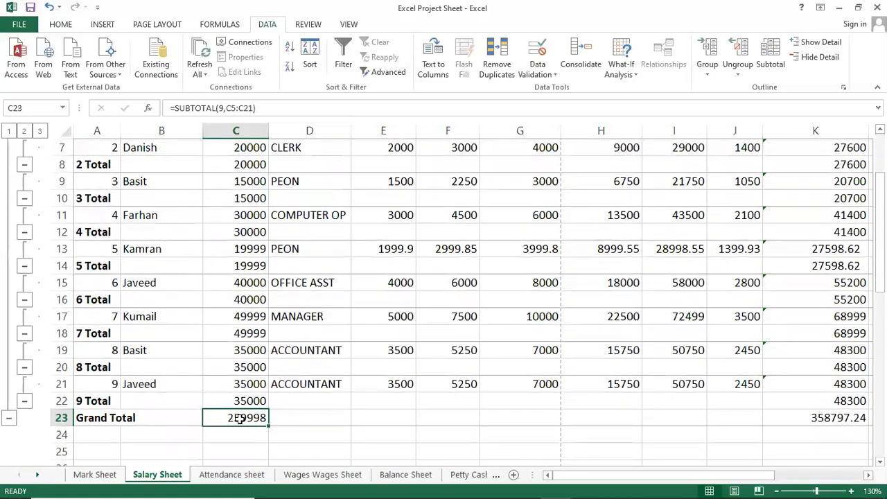
left_click_drag(628, 477, 527, 476)
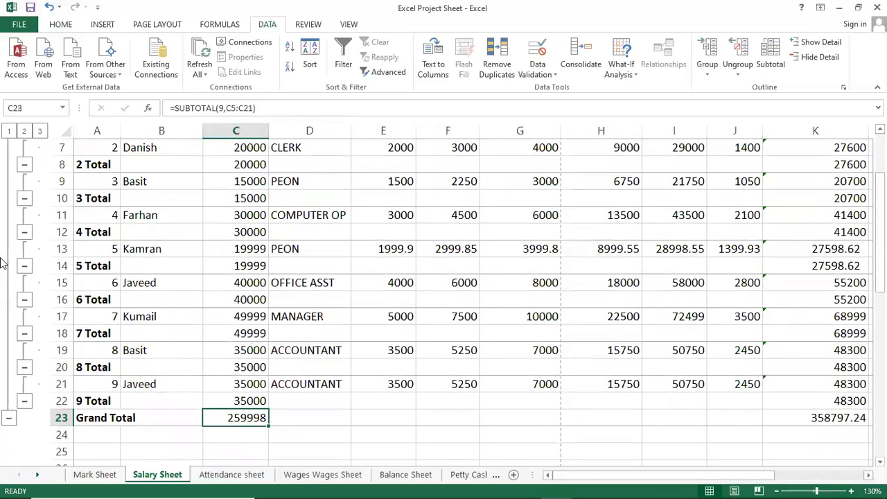
Step: Collapse the Salary Sheet outline to the Grand Total row and expand all its groups again
left_click(9, 131)
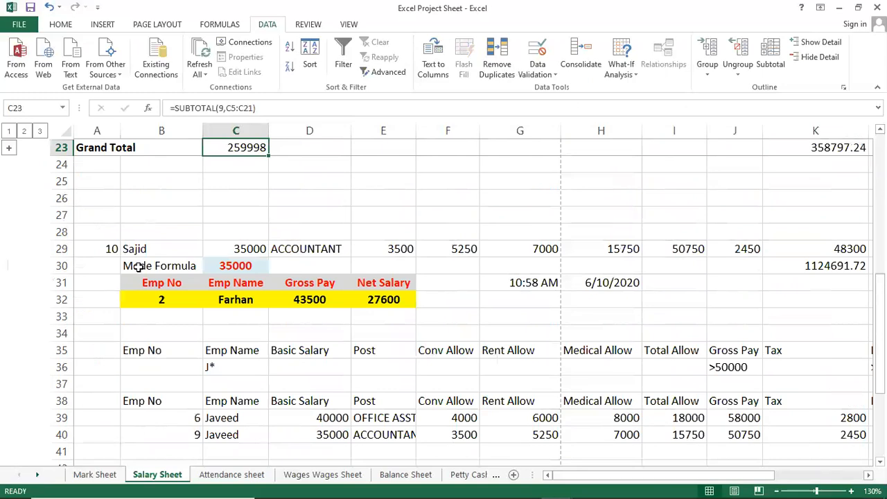
scroll(137, 264, "up", 2)
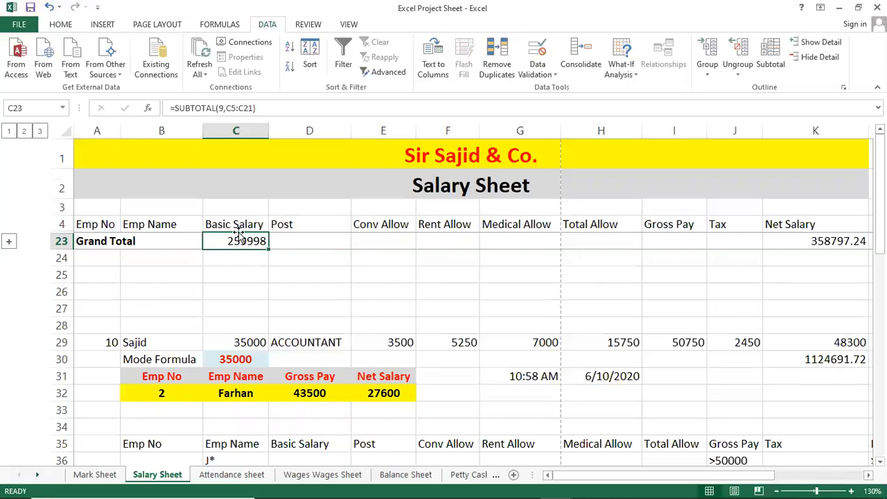
left_click(10, 240)
scroll(183, 284, "up", 2)
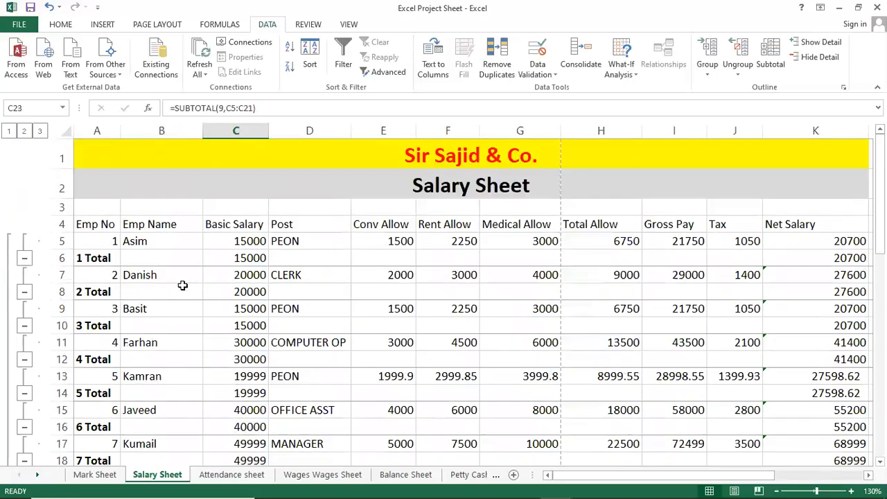
Step: Repeat collapsing the outline to level 1 and restoring the full salary detail
left_click(10, 131)
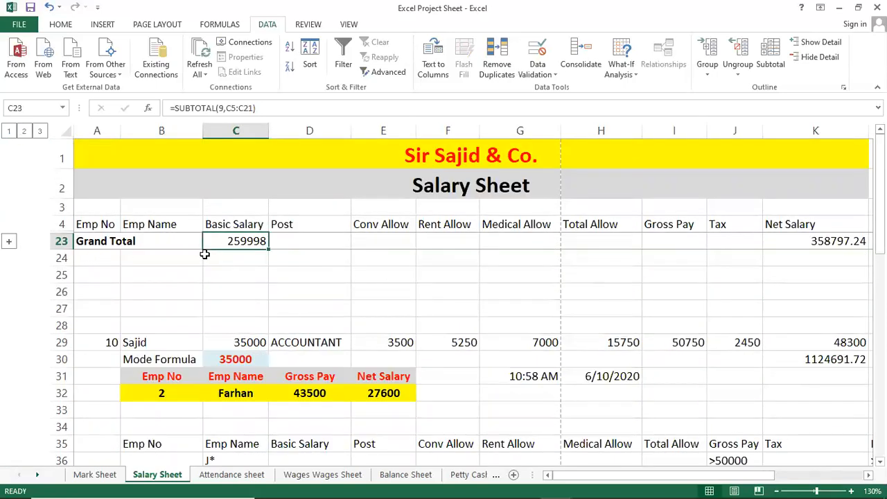
left_click(9, 242)
scroll(104, 283, "up", 2)
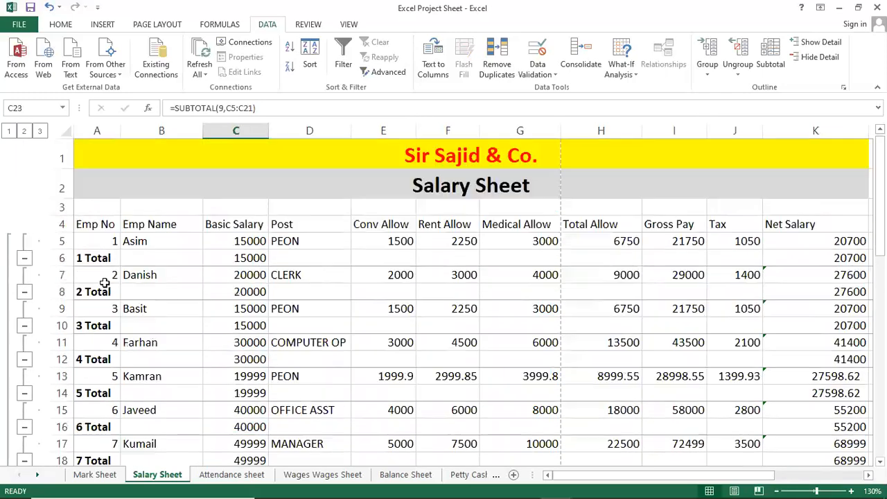
Step: Collapse the 1 Total group, reduce the outline to level 1, and switch it to level 2
left_click(25, 258)
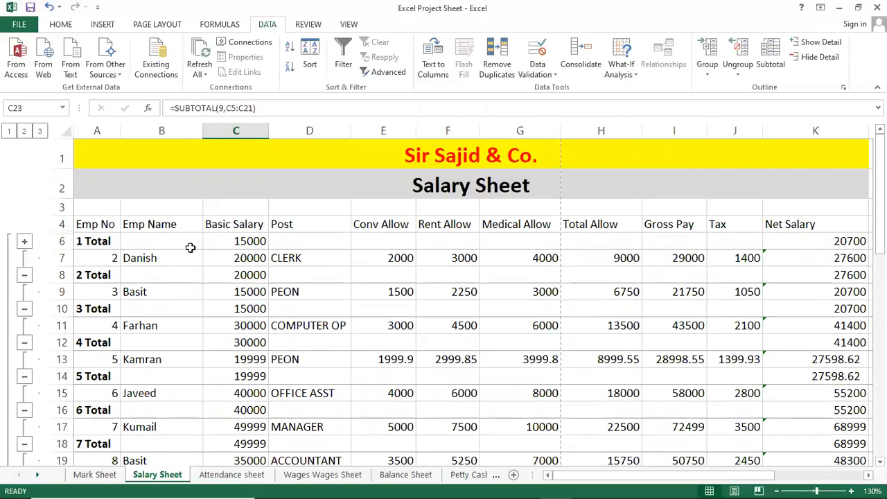
left_click(9, 132)
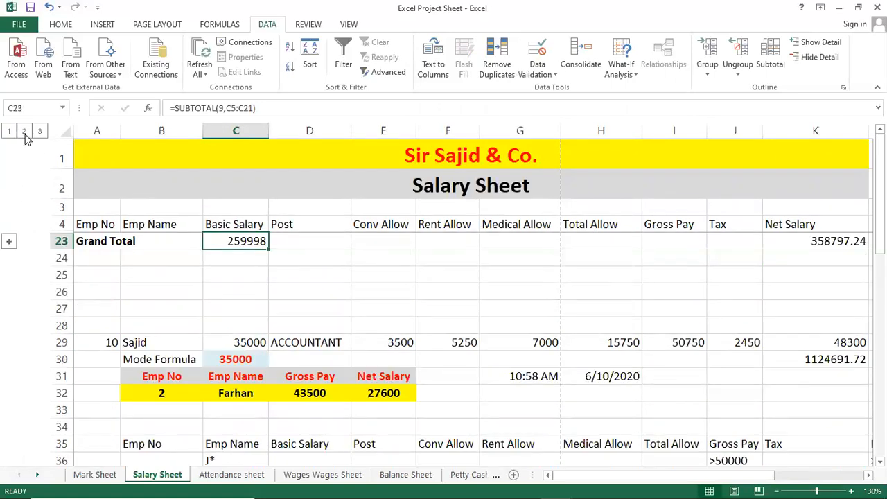
left_click(24, 131)
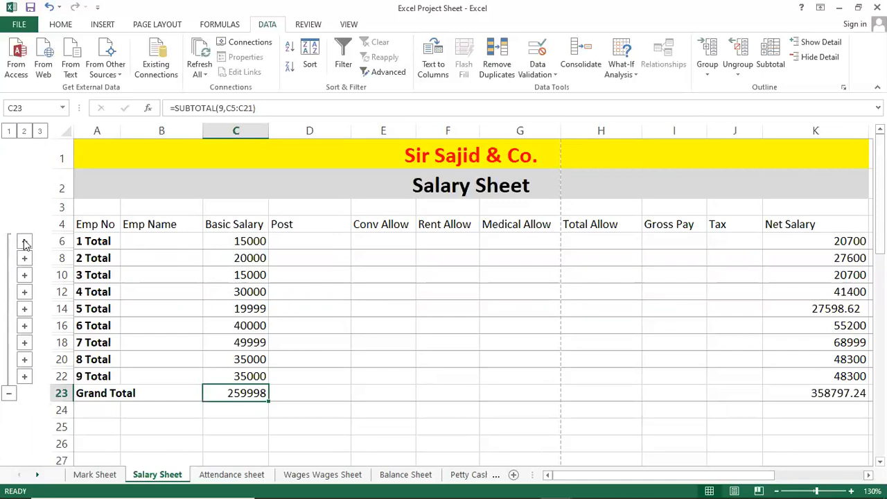
Step: Expand and collapse the 1 Total and 2 Total groups in turn to view each employee's detail row
left_click(106, 248)
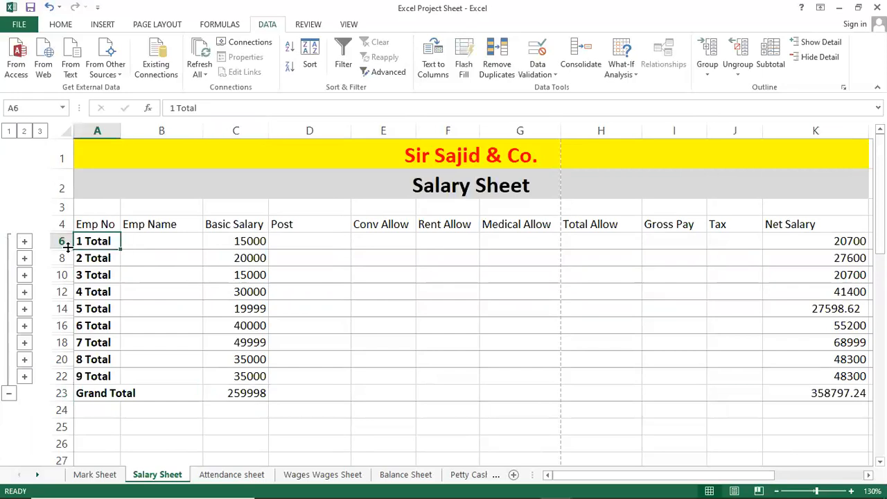
left_click(24, 243)
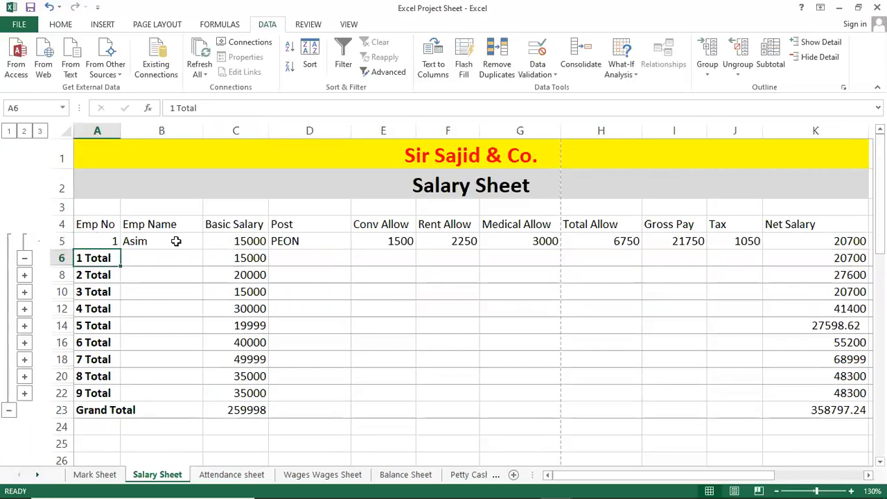
left_click(24, 260)
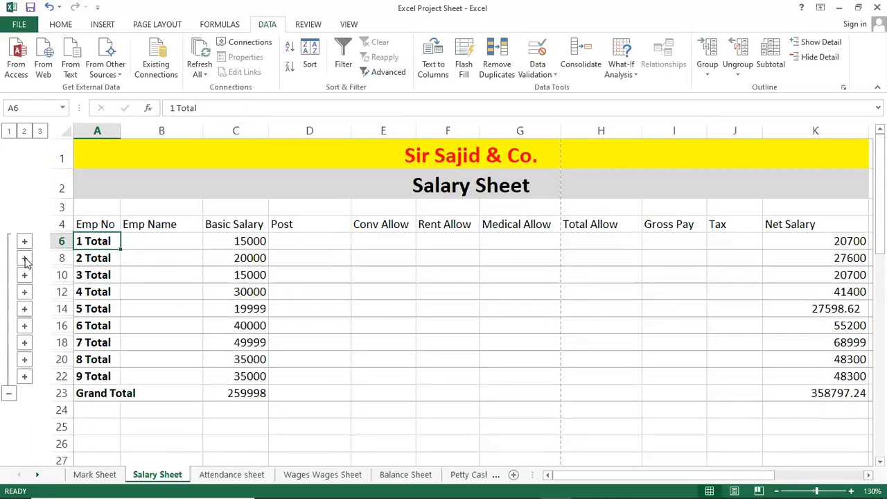
left_click(24, 259)
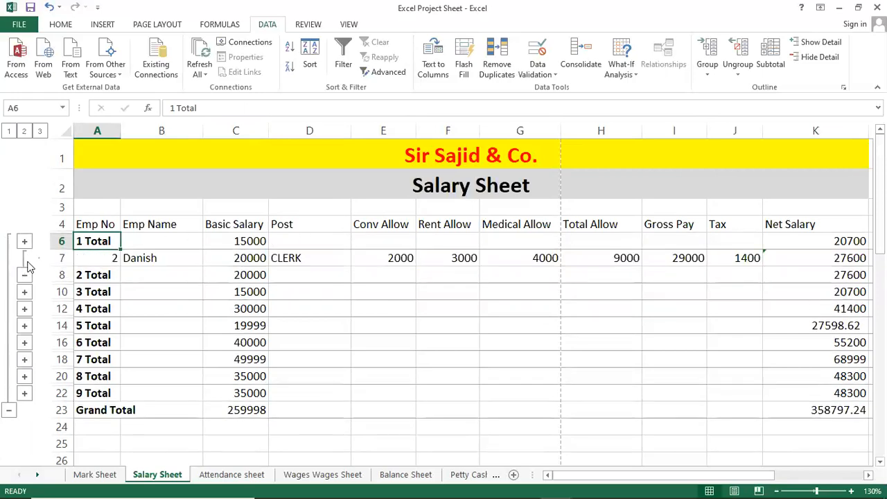
left_click(24, 275)
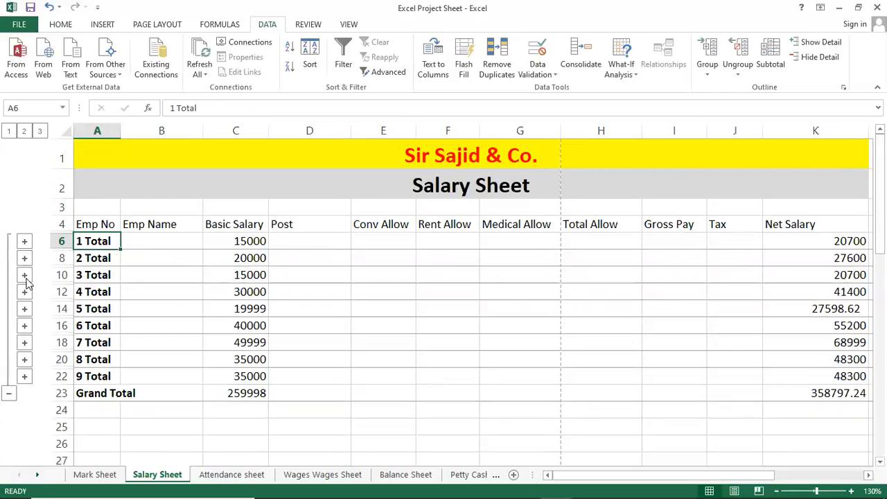
Step: Inspect the employee subtotals, including the Basic Salary formula for 7 Total, and expand and collapse that group's detail
left_click(714, 323)
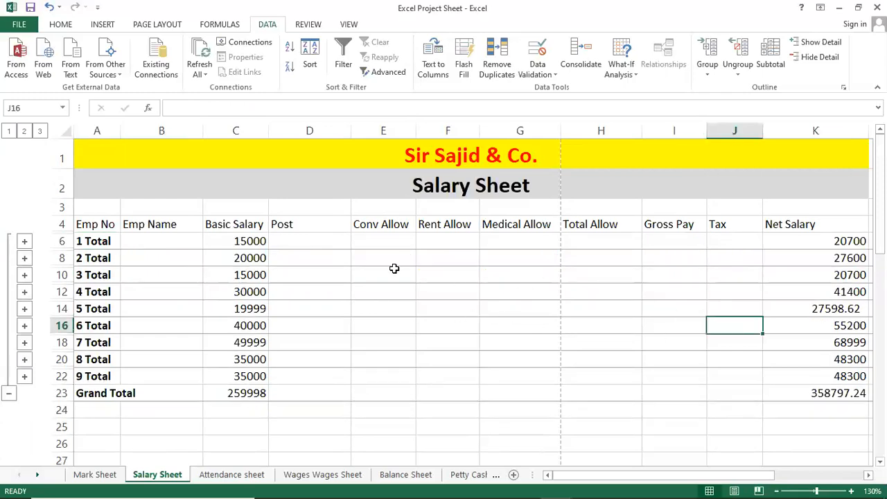
left_click(394, 269)
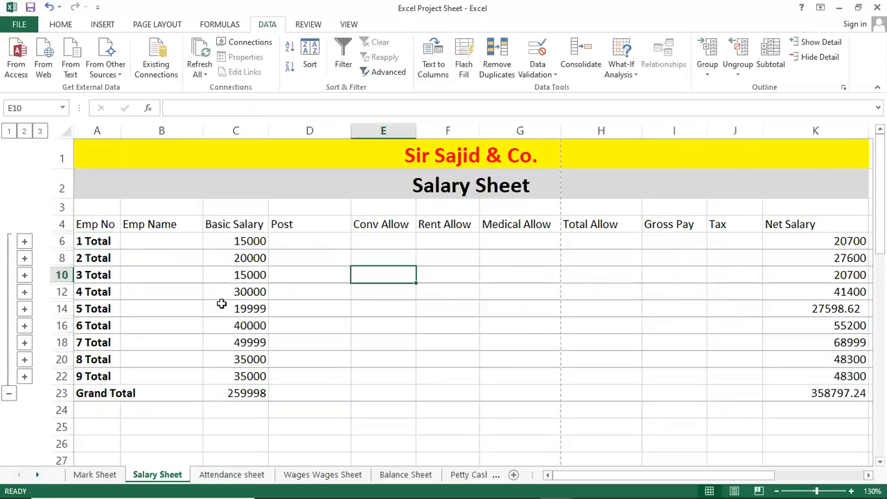
left_click(839, 325)
left_click(101, 338)
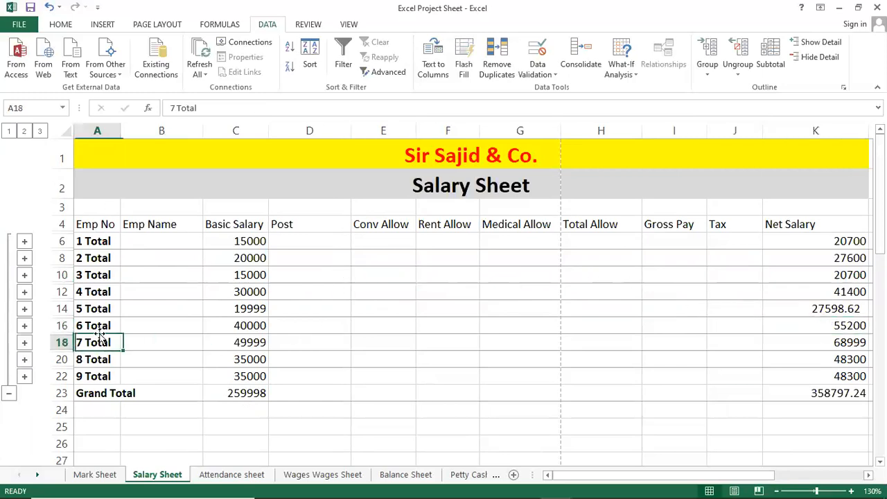
left_click(97, 312)
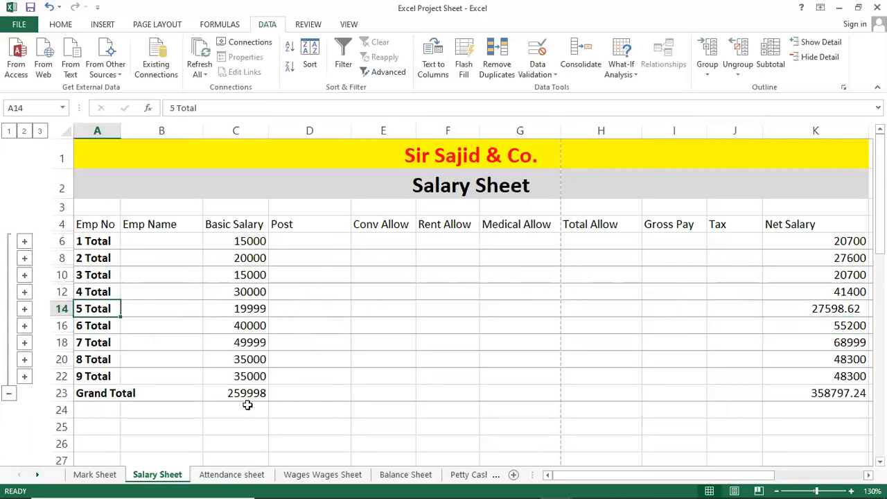
left_click(248, 345)
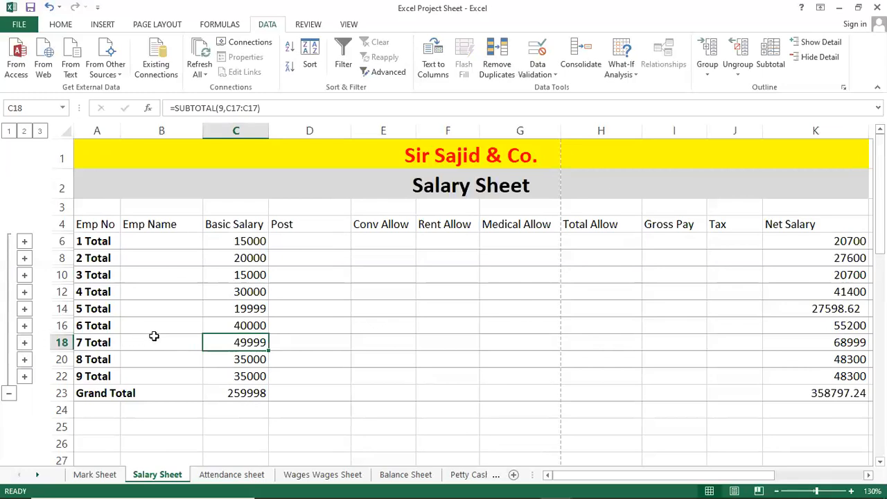
left_click(24, 343)
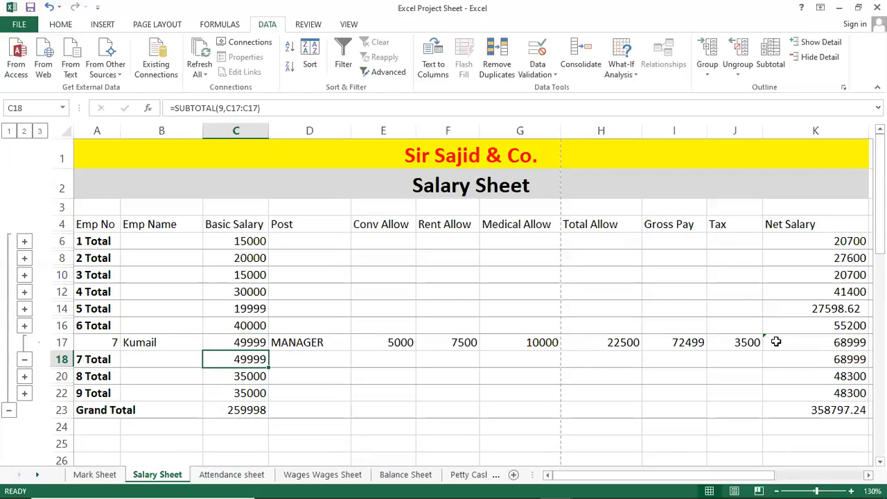
left_click(24, 359)
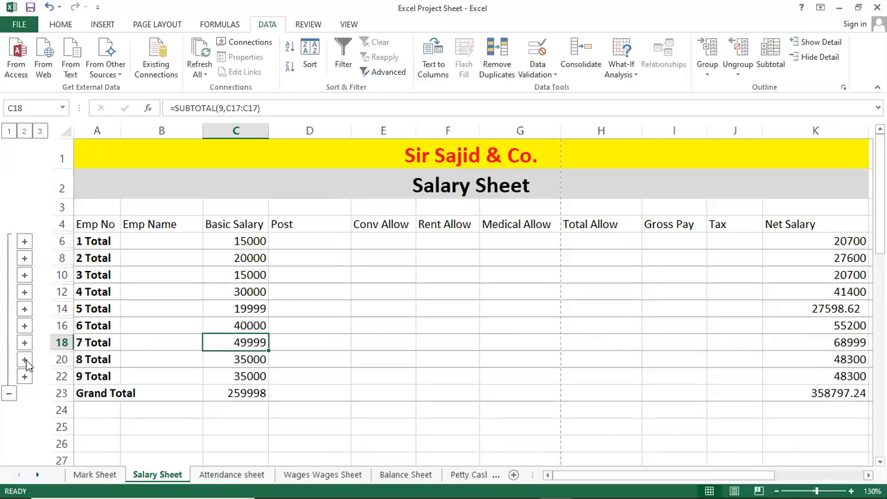
Step: Check the 4 Total subtotal under Basic Salary and collapse the outline to level 1
left_click(254, 291)
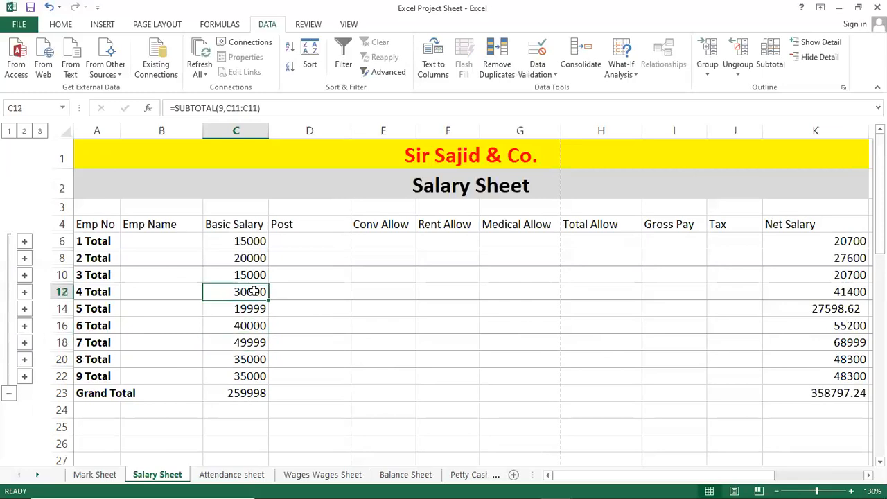
left_click(241, 227)
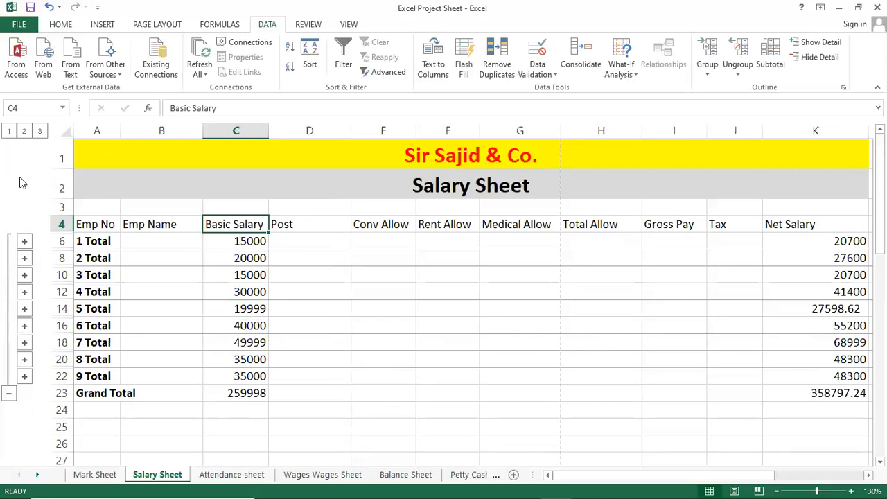
left_click(9, 132)
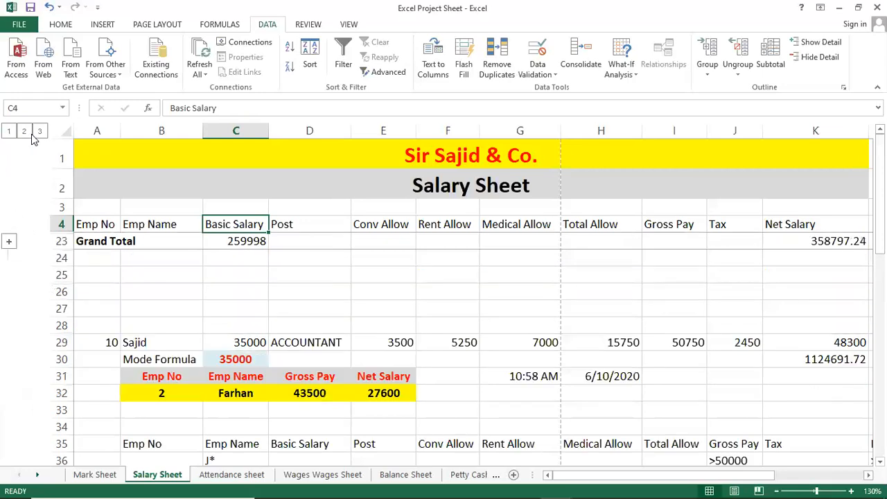
Step: Switch the Salary Sheet outline between levels 1 and 2 to compare summaries, ending at level 3 with all detail
left_click(24, 132)
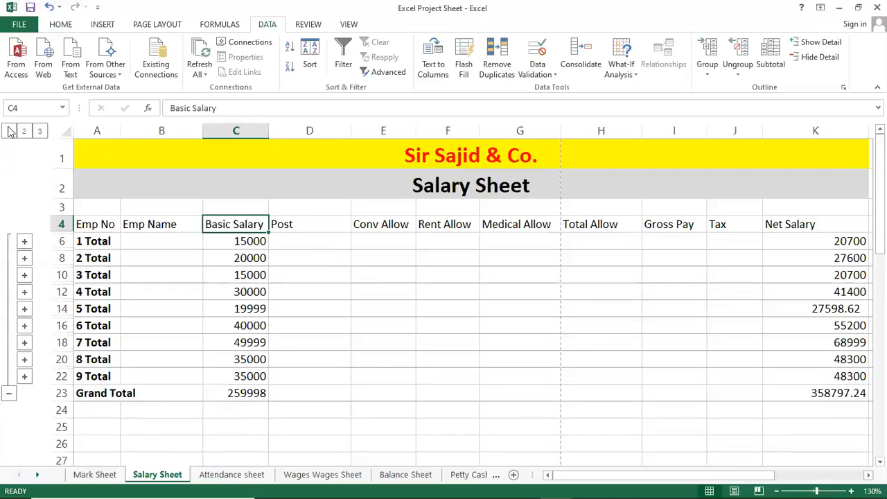
left_click(9, 131)
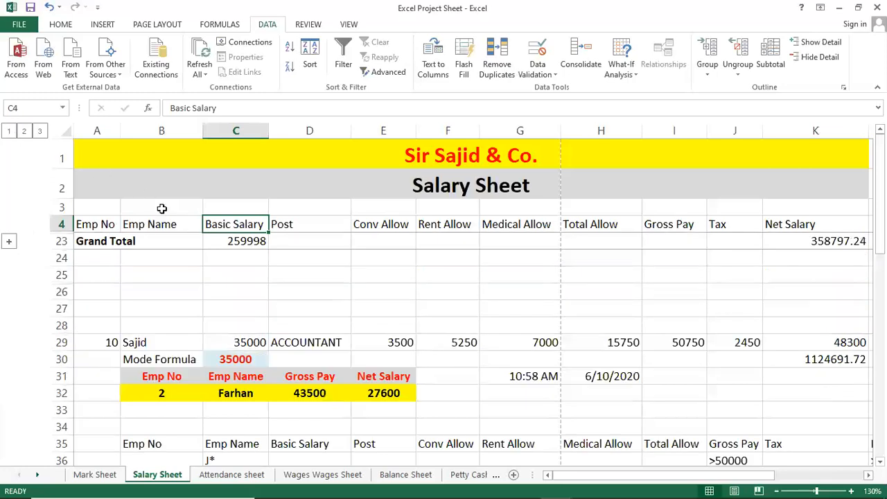
left_click(24, 131)
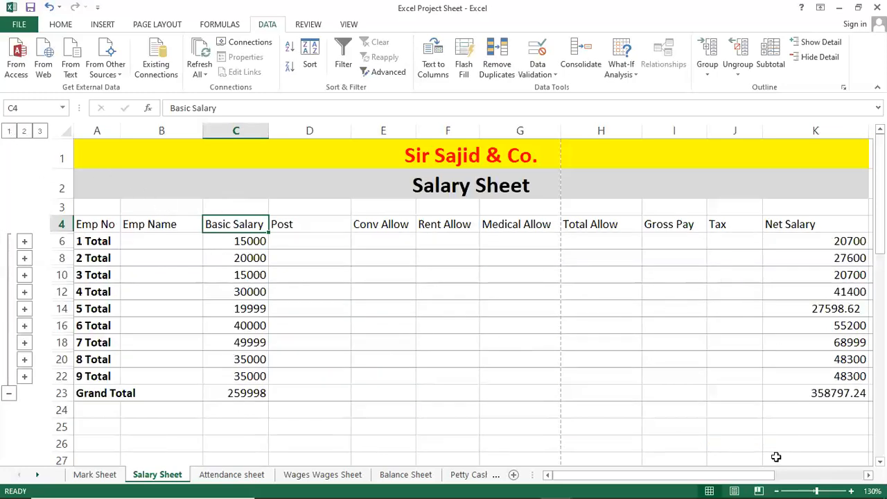
left_click(9, 132)
left_click(23, 131)
left_click(40, 132)
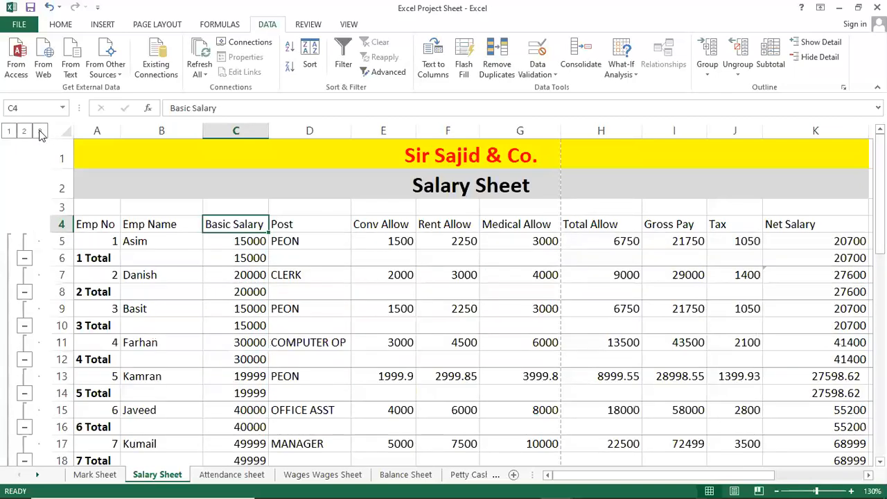
Step: Check the Post formula for employee 3, view outline levels 1 and 2, and return from the Grand Total view to level 3
left_click(310, 312)
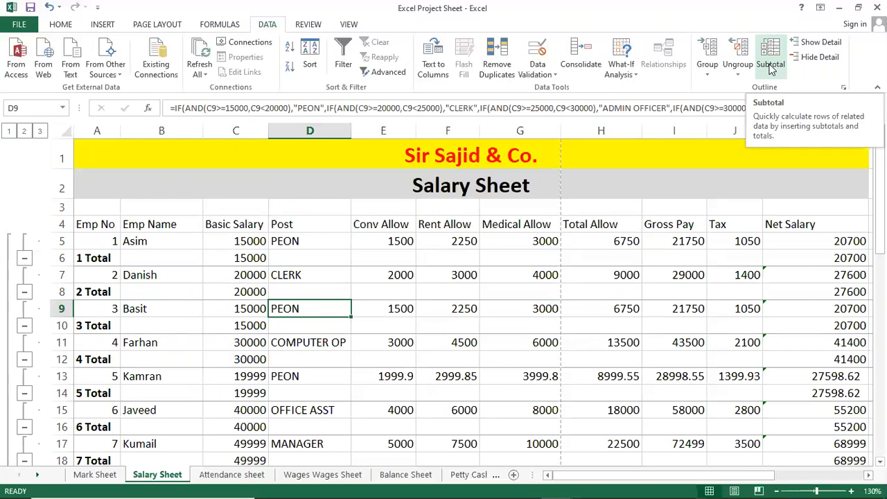
left_click(9, 131)
left_click(24, 132)
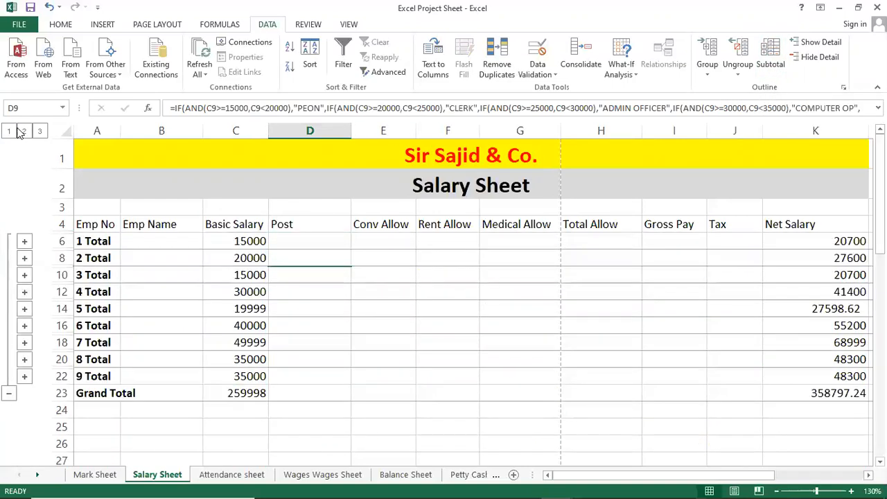
left_click(9, 131)
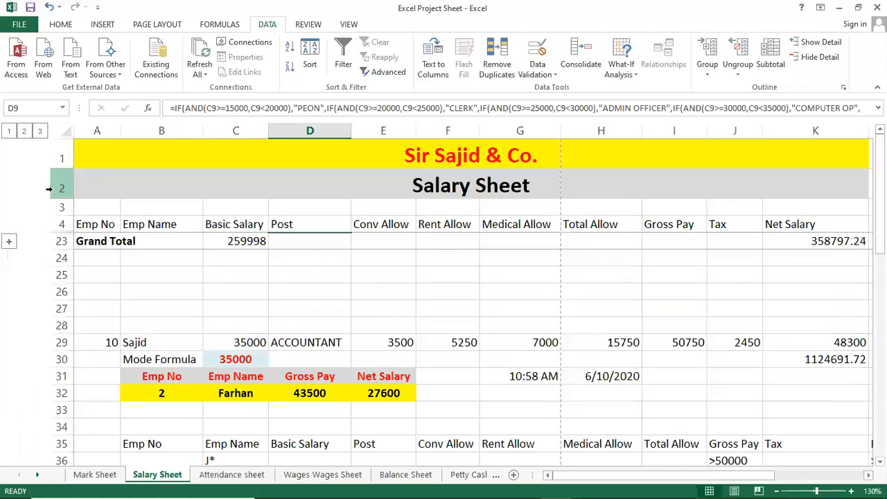
left_click(553, 241)
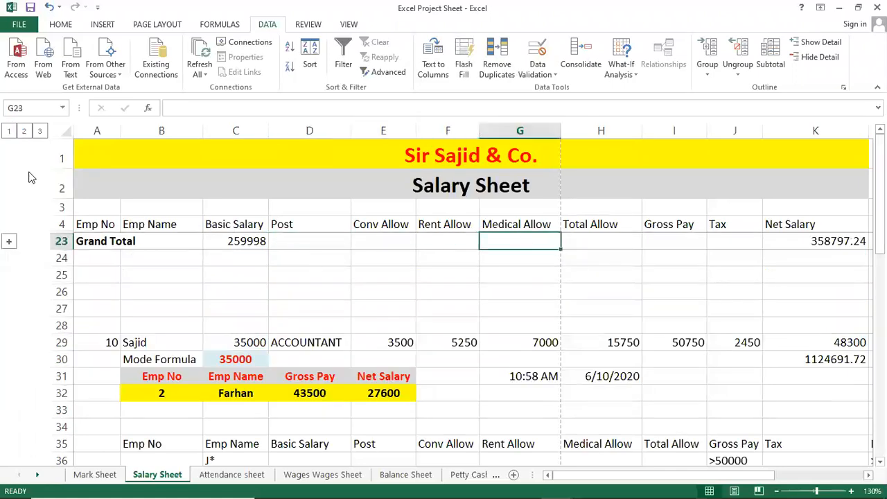
left_click(38, 132)
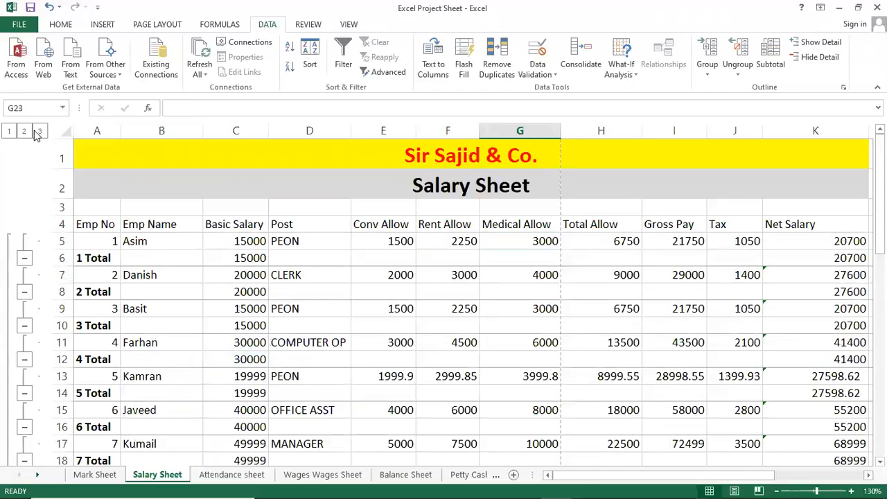
Step: Switch the outline to level 2 and inspect the Basic Salary subtotal for 4 Total and the Net Salary subtotal for 3 Total
left_click(24, 131)
left_click(235, 291)
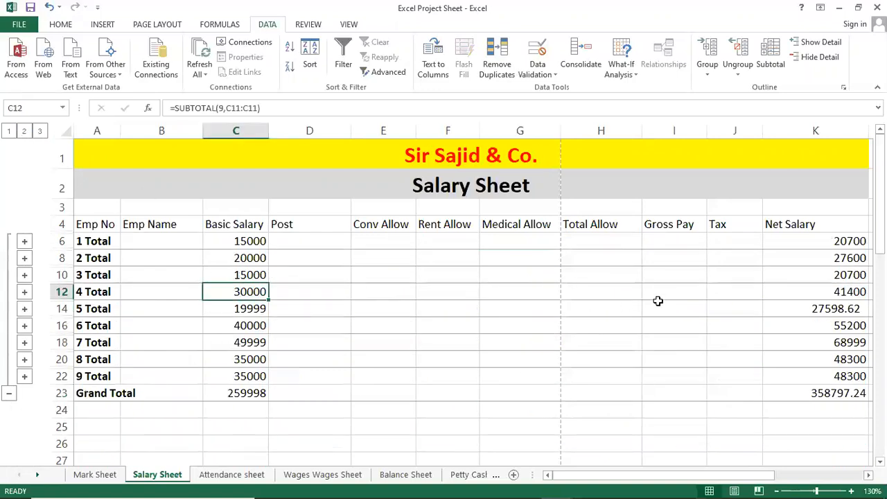
left_click(794, 274)
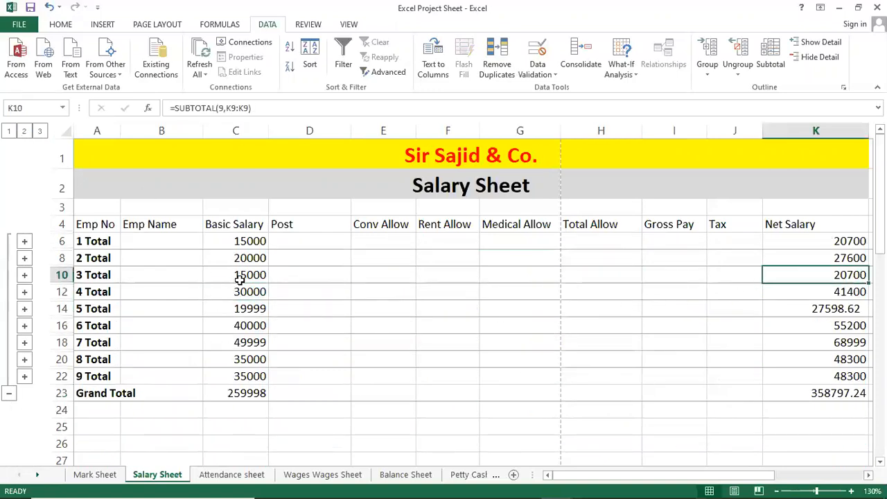
left_click(97, 291)
left_click(94, 323)
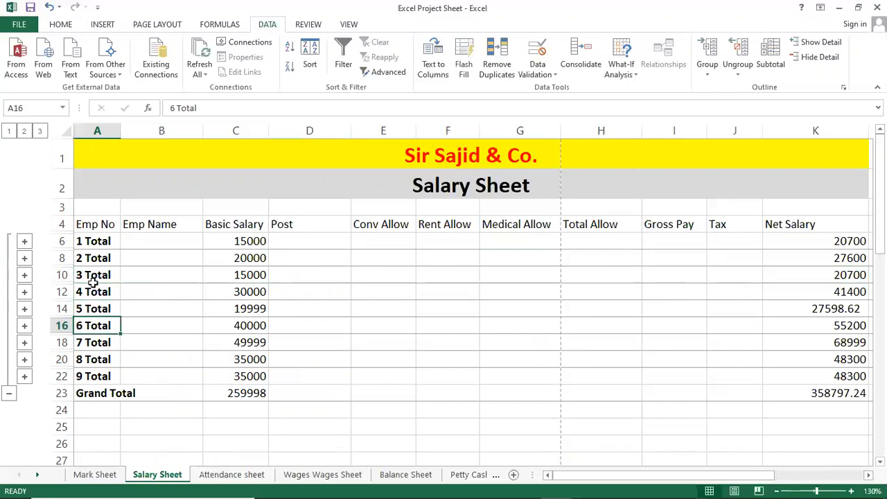
left_click(95, 281)
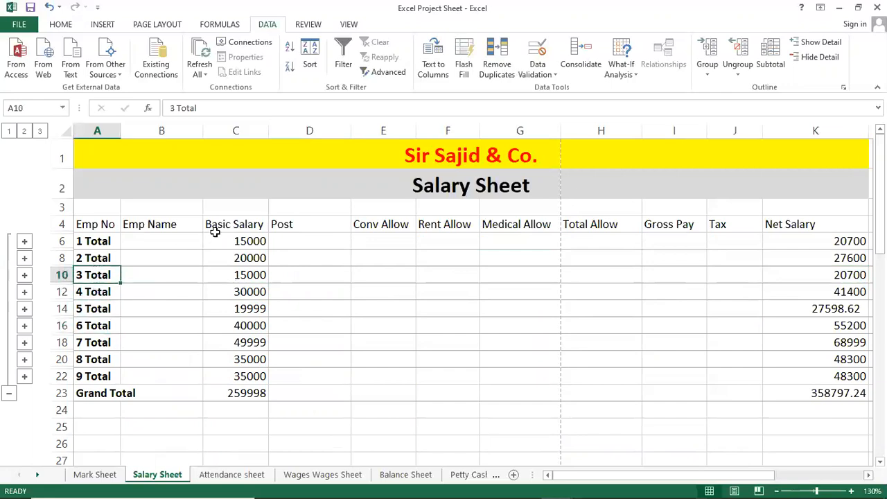
Step: Expand and collapse the 5 Total group to view its detail row, and check the Grand Total formula under Basic Salary
left_click(25, 310)
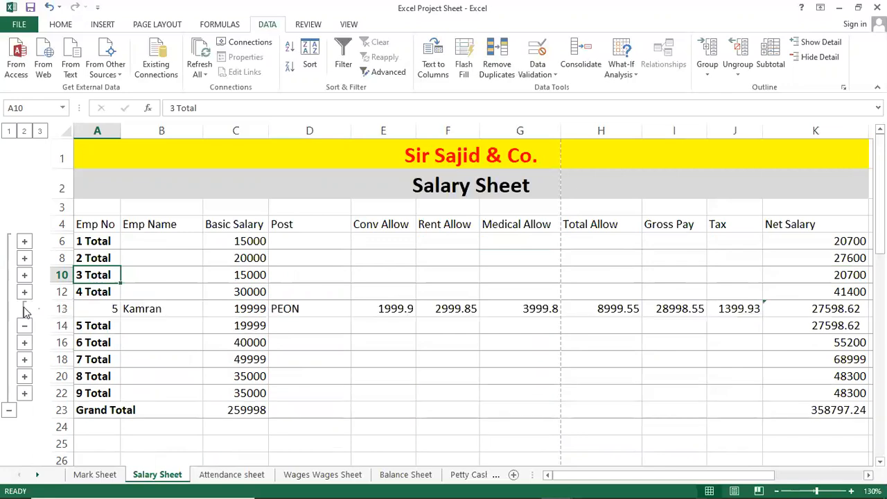
left_click(172, 313)
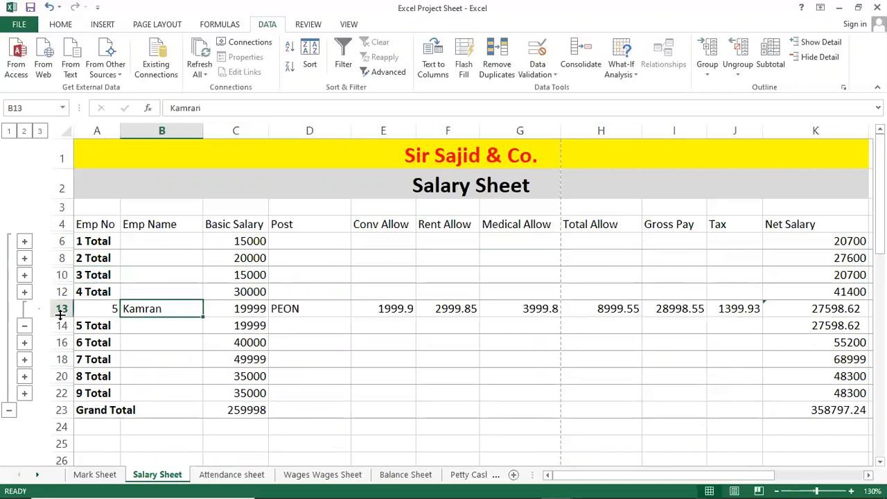
left_click(25, 326)
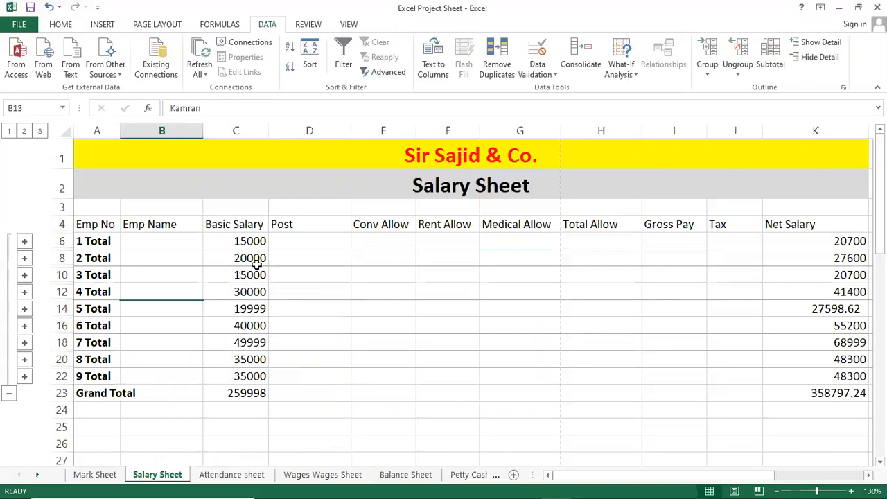
left_click(257, 264)
left_click(240, 377)
left_click(240, 394)
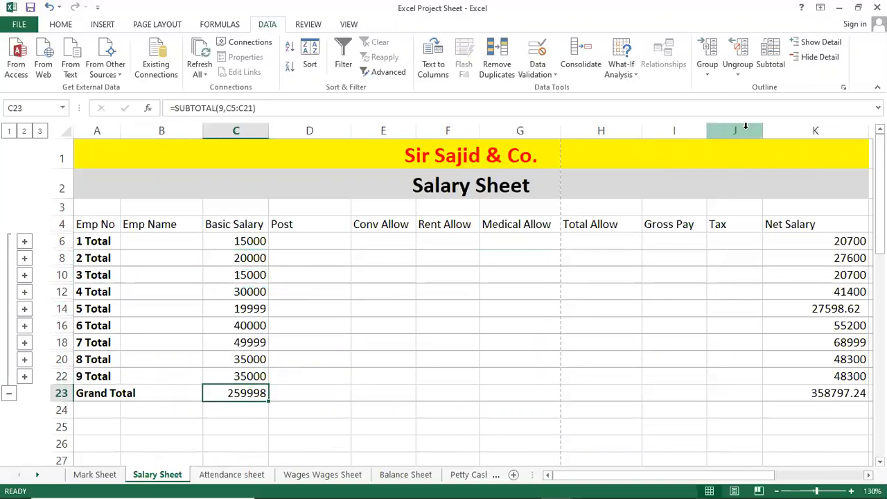
Step: Remove all subtotals from the Salary Sheet table
left_click(771, 57)
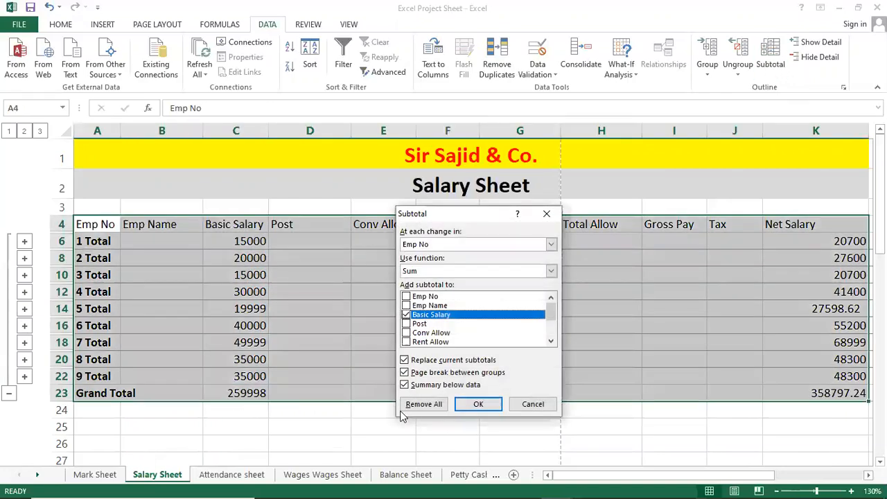
left_click(430, 404)
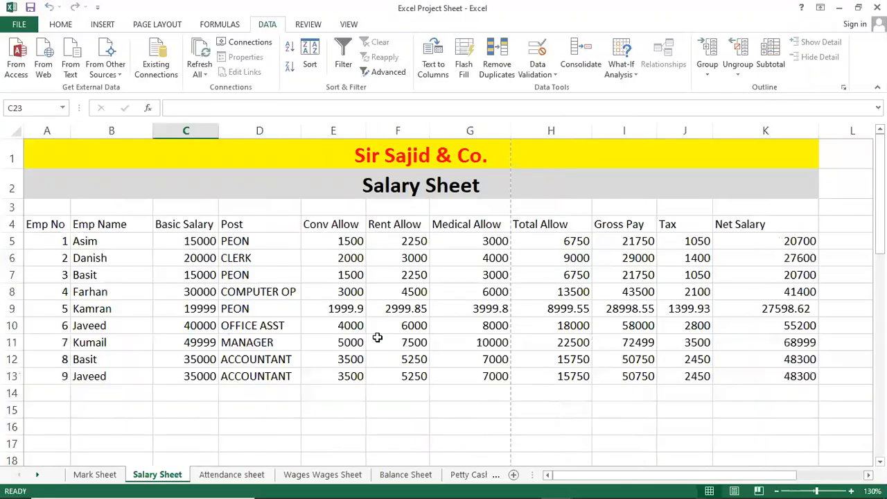
left_click(374, 321)
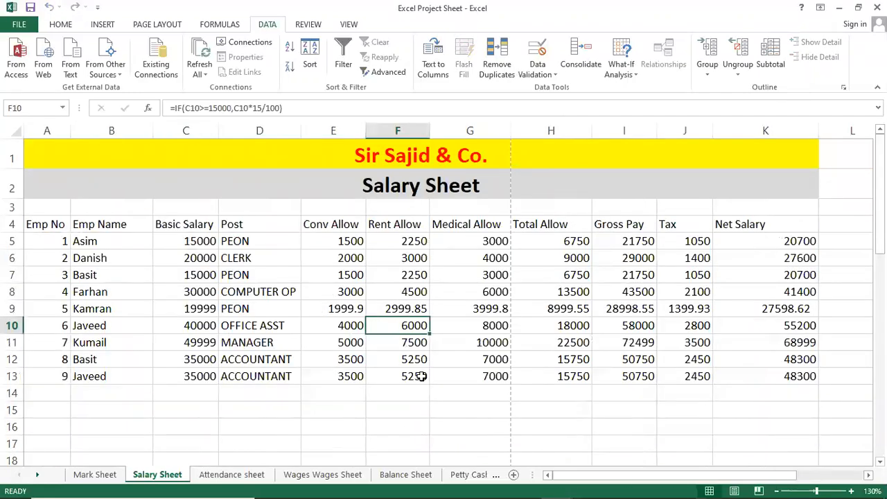
left_click(439, 260)
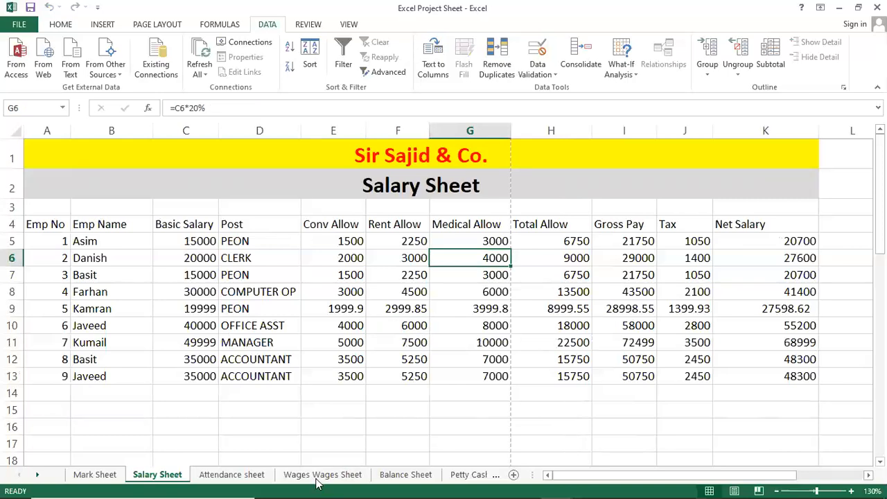
Step: Switch to the Daily Wajes Sheet notes in Notepad, review the Menu Bar (DATA) topics, and highlight Data Validation
mouse_move(534, 484)
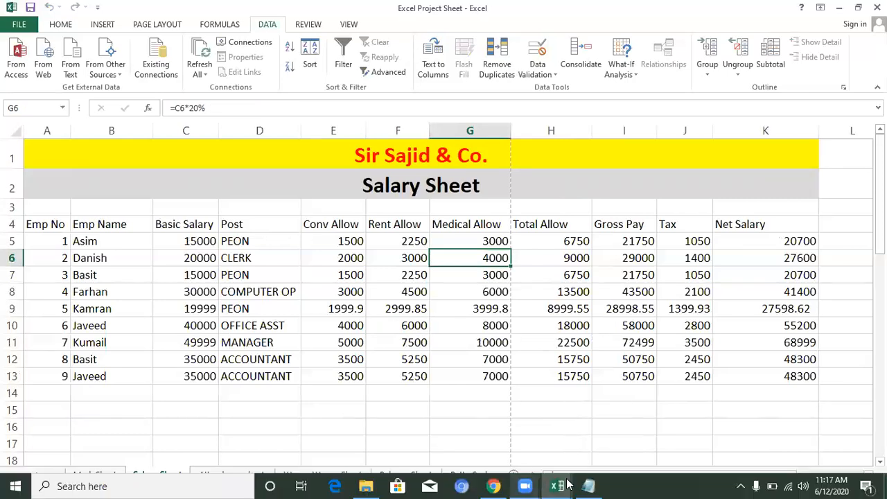
left_click(588, 486)
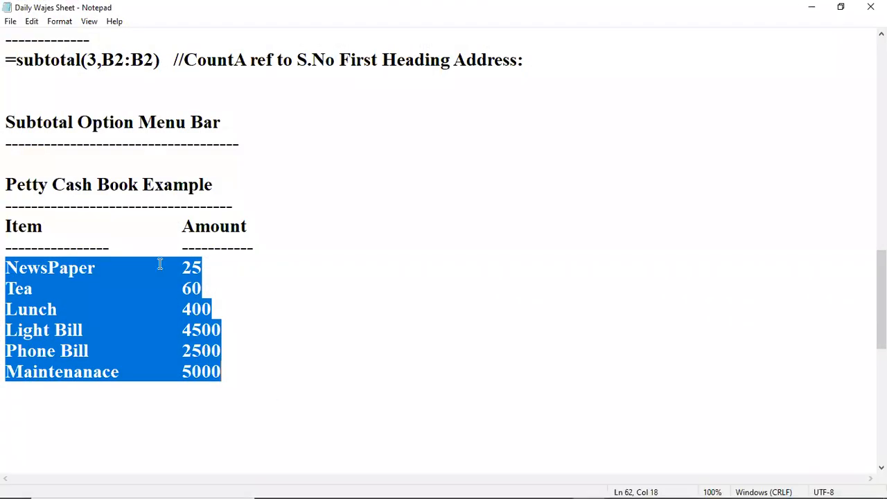
scroll(160, 264, "up", 10)
scroll(159, 245, "up", 5)
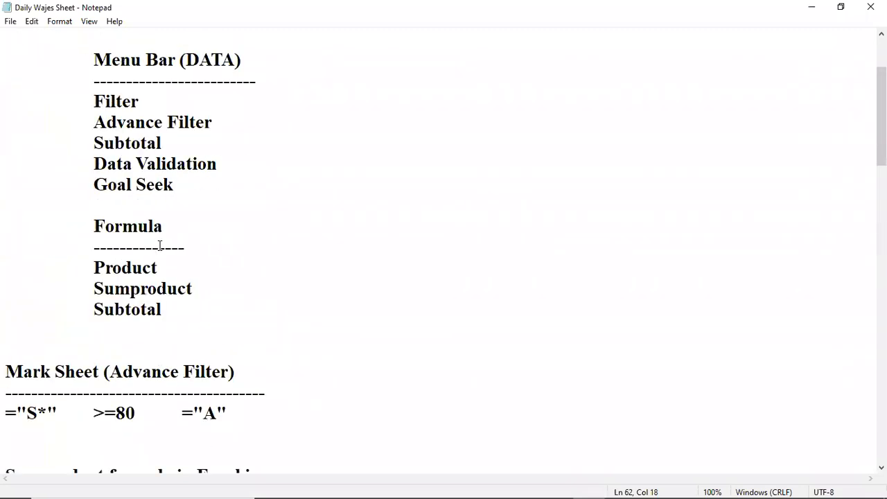
left_click_drag(97, 165, 227, 170)
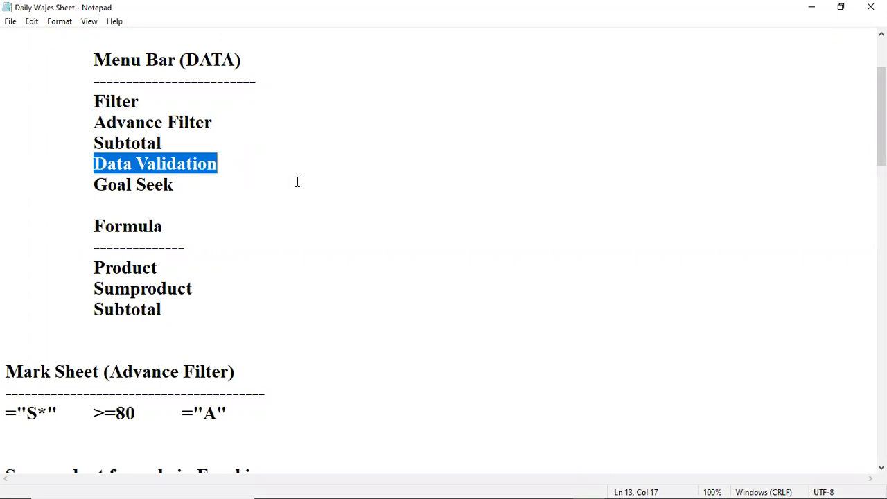
mouse_move(617, 481)
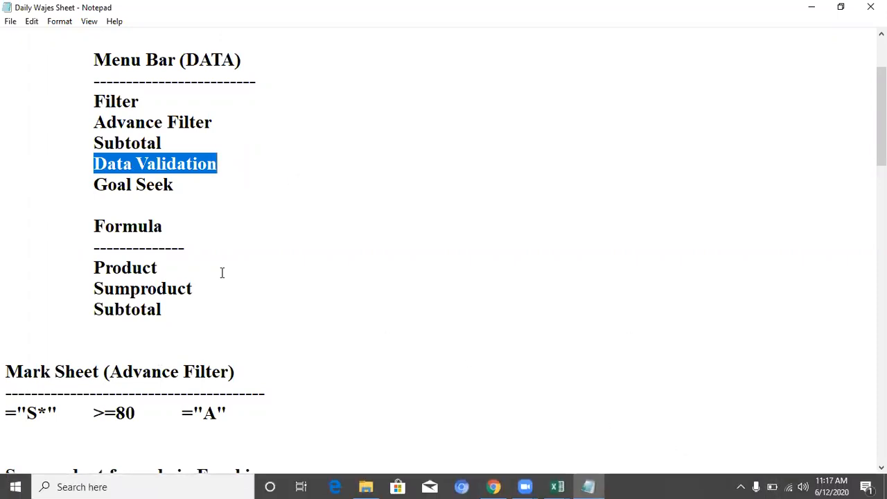
left_click(176, 170)
scroll(186, 168, "up", 1)
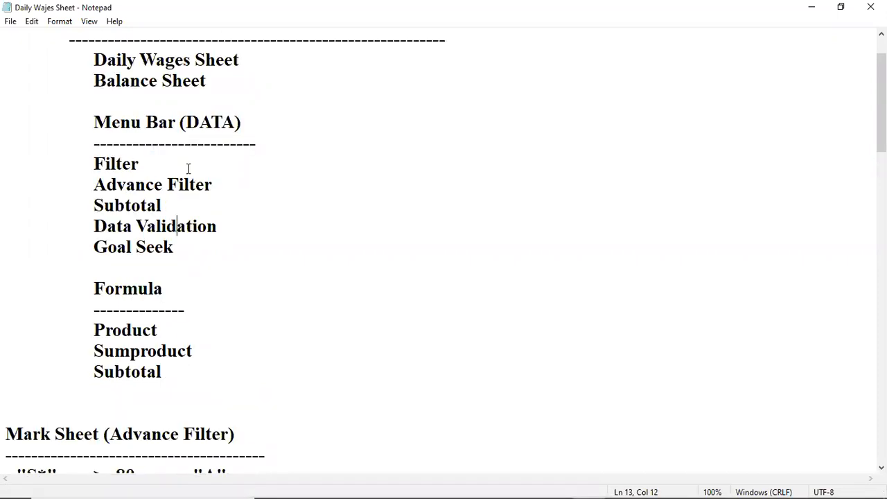
left_click(167, 200)
left_click(133, 226)
left_click_drag(94, 226, 220, 225)
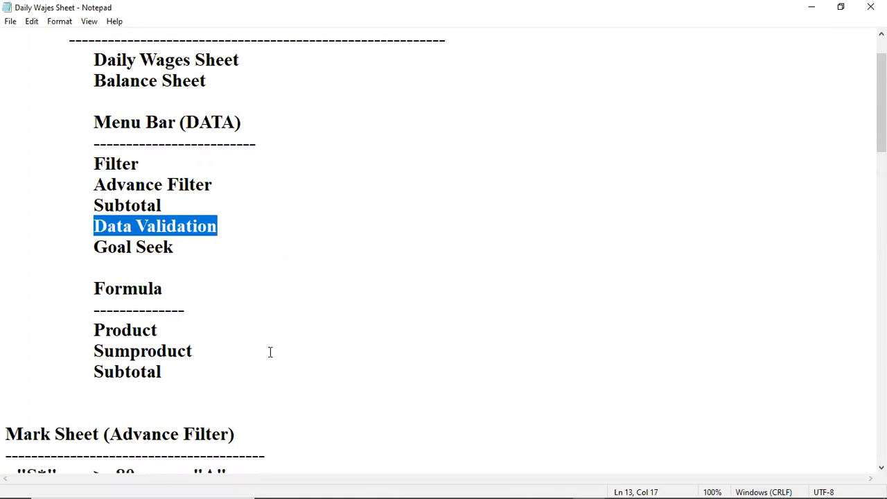
Step: Switch back to the Excel Project Sheet workbook in Excel and view the Petty Cash sheet from its title row
mouse_move(405, 497)
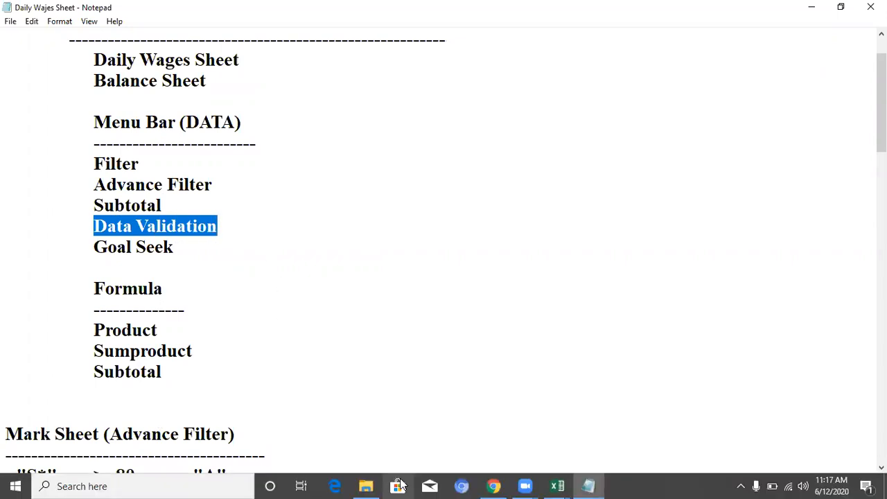
mouse_move(559, 483)
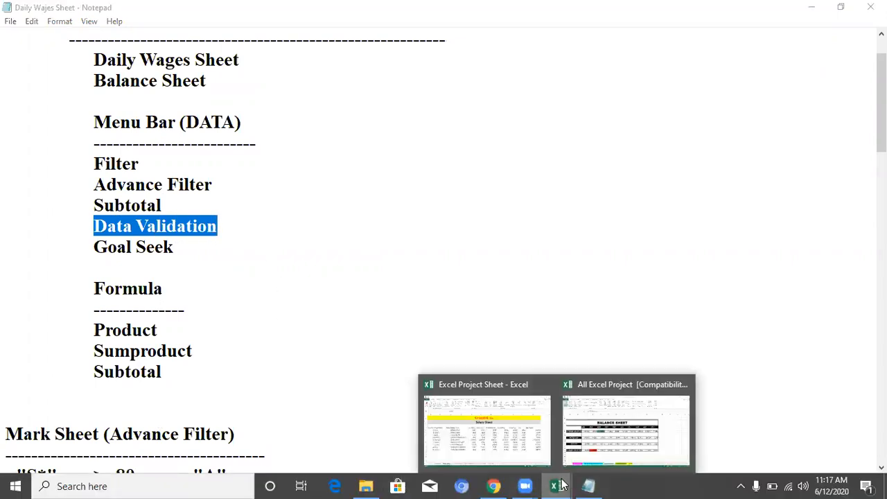
left_click(535, 446)
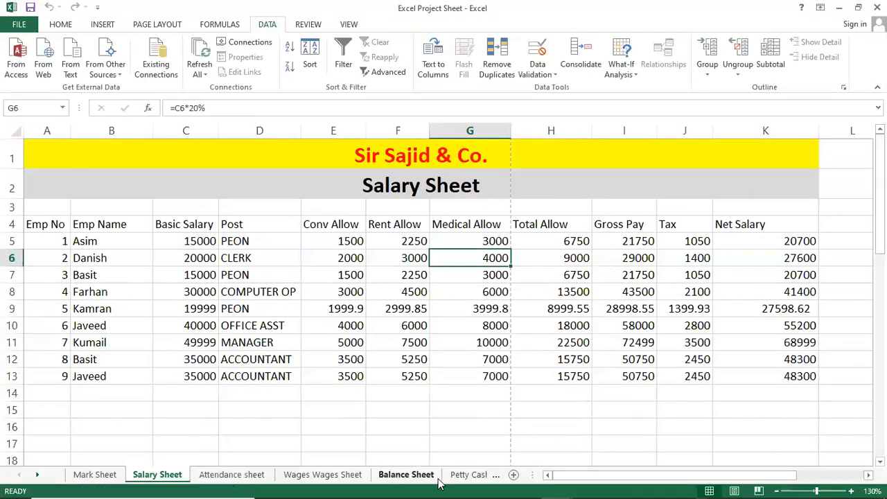
left_click(470, 477)
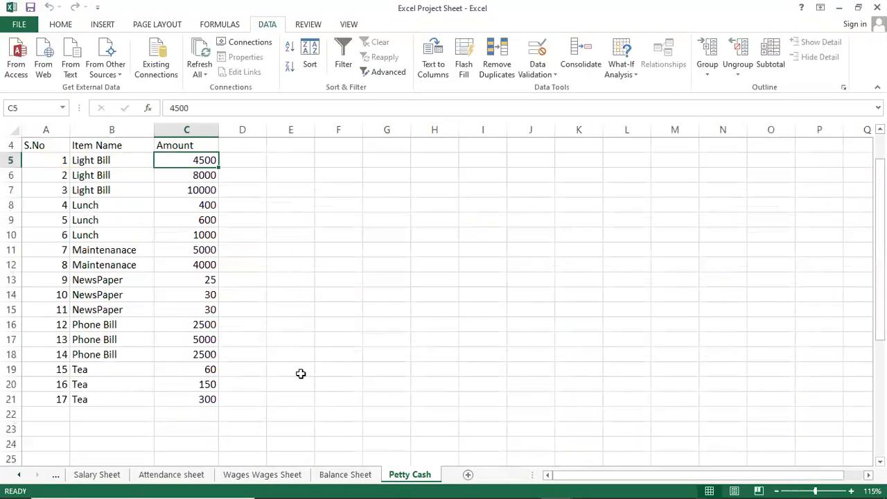
left_click(284, 339)
scroll(284, 339, "up", 1)
left_click(251, 206)
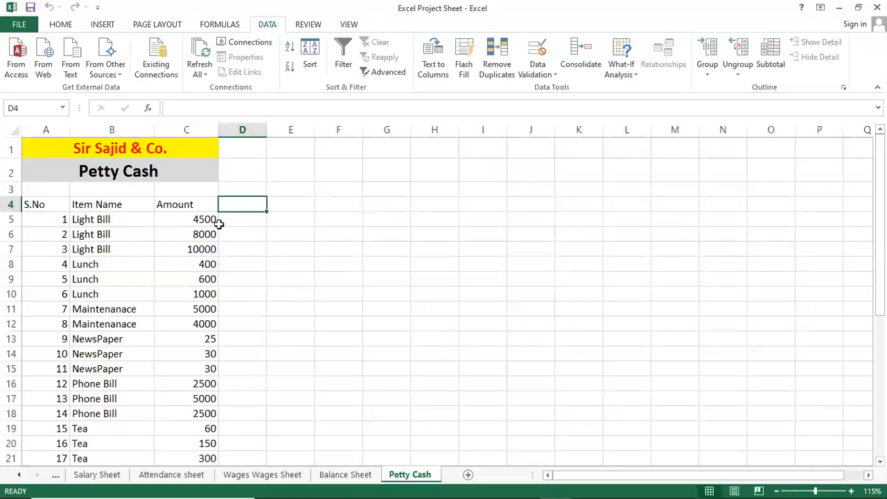
Step: Select the Petty Cash amounts in C5:C21 to review them, and return to the Salary Sheet
left_click(205, 233)
left_click(206, 220)
left_click_drag(206, 217, 188, 398)
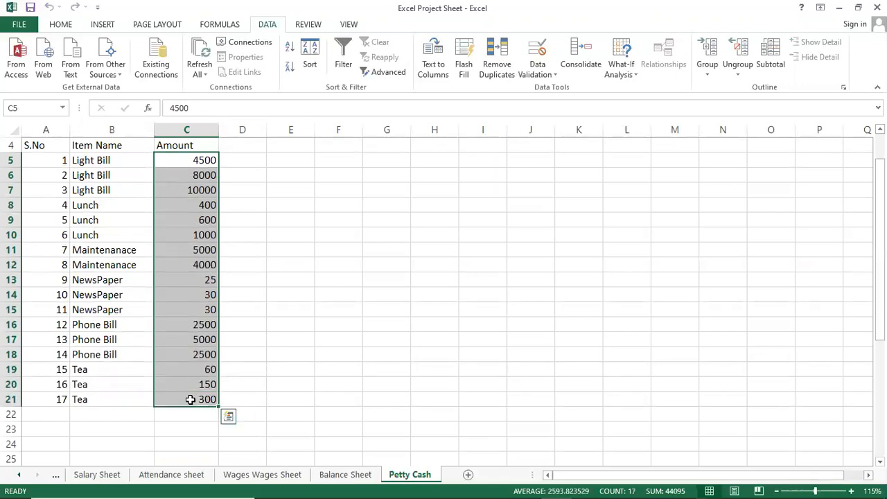
left_click(101, 477)
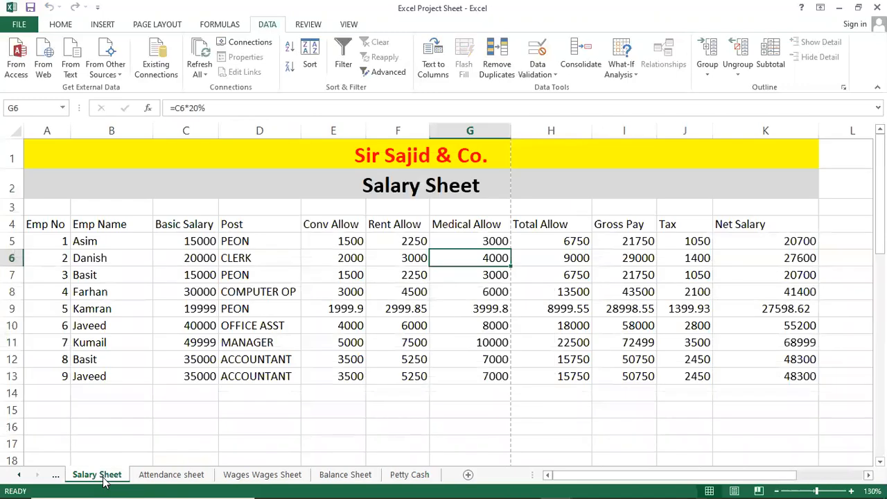
Step: Switch to the Mark Sheet and review the subject marks in C5:G13, from Math to English
left_click(103, 482)
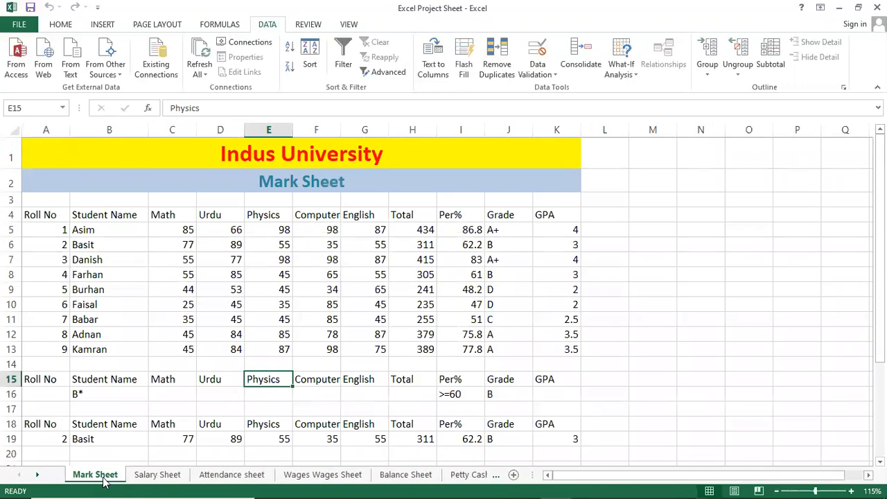
left_click(337, 347)
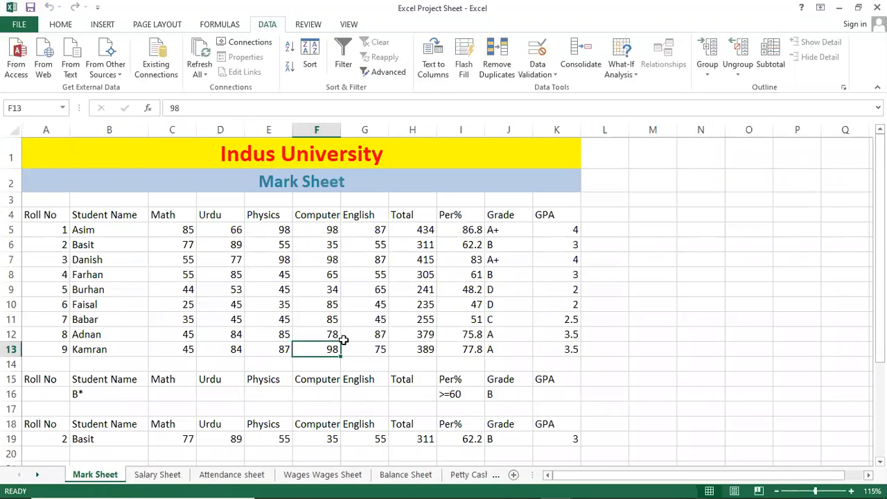
scroll(308, 314, "up", 3)
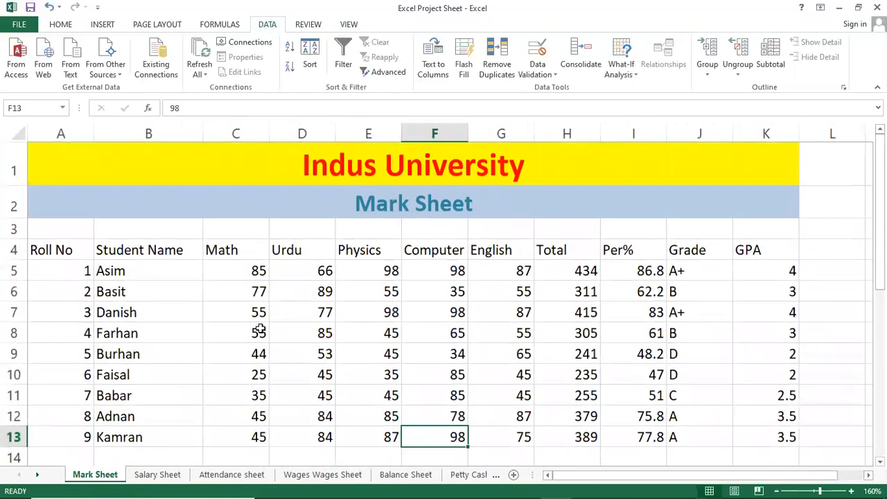
left_click(253, 270)
left_click_drag(458, 333, 535, 376)
left_click(441, 390)
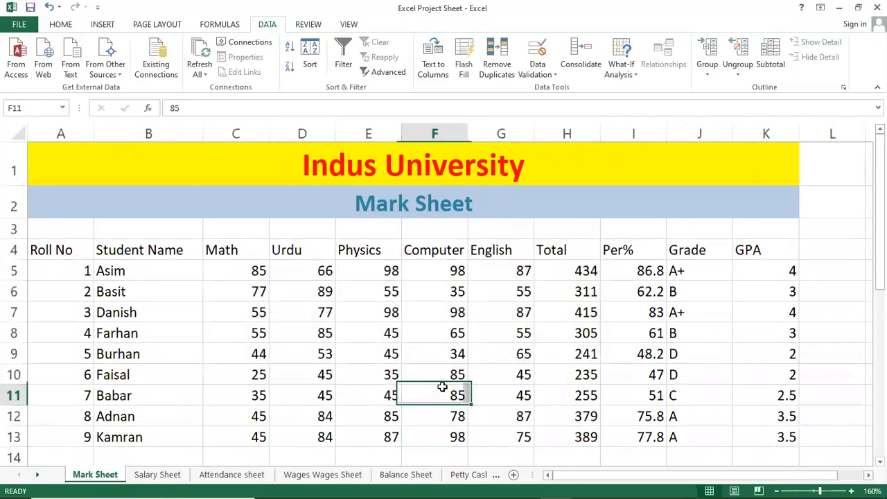
left_click(230, 273)
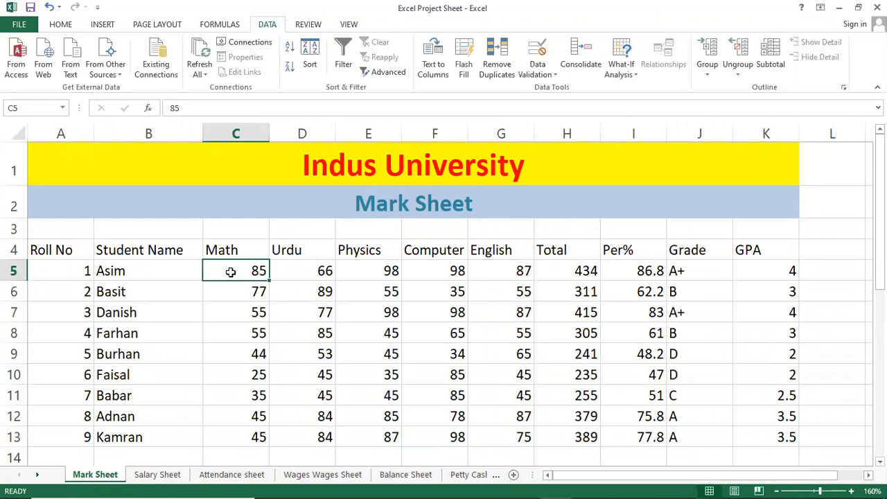
left_click(392, 312)
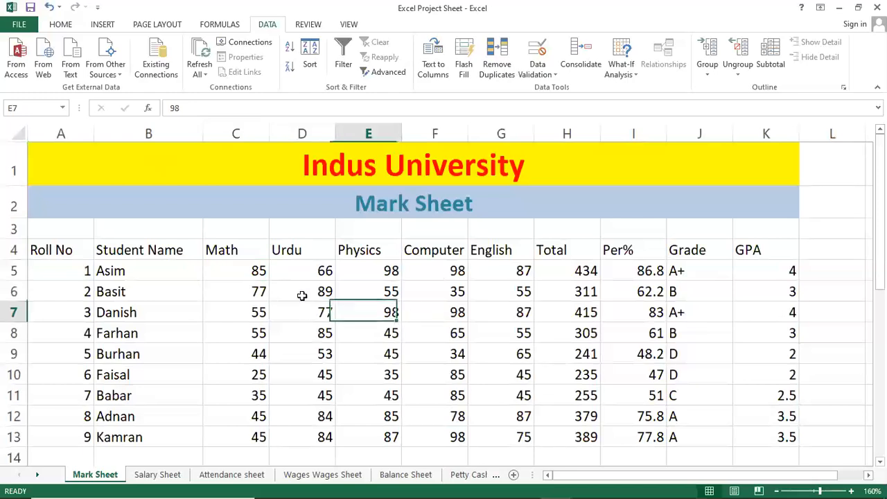
left_click_drag(245, 269, 521, 437)
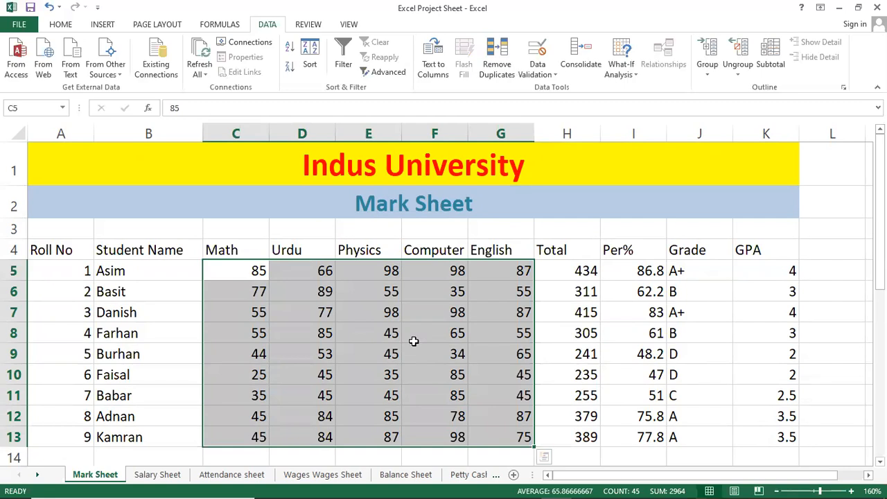
left_click(459, 299)
left_click(292, 290)
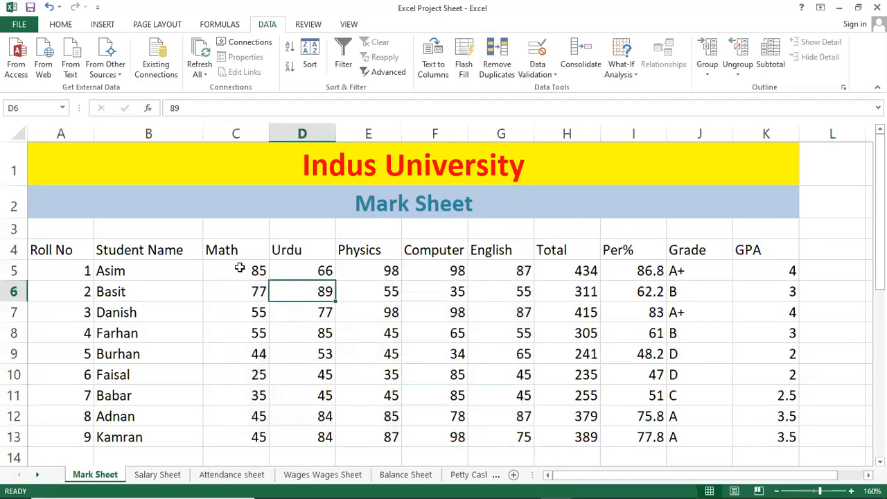
left_click(239, 269)
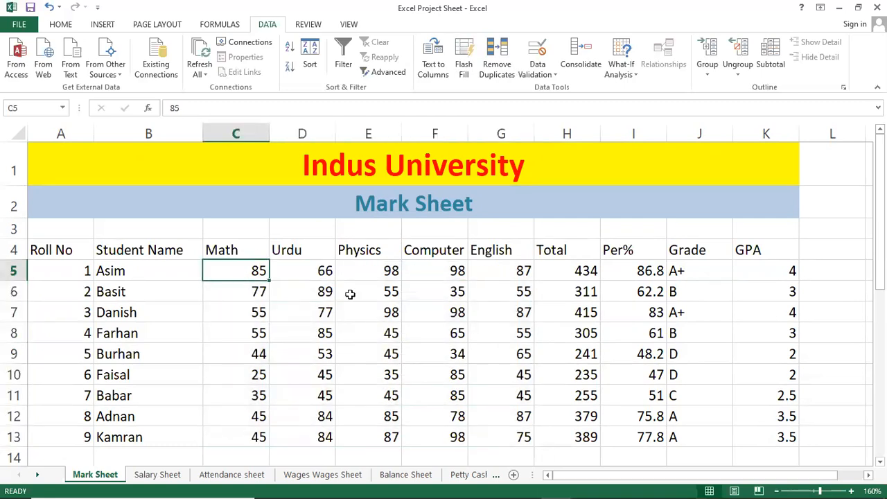
left_click(349, 292)
Step: Select the subject marks in C5:G13 and open the Data Validation settings for them
left_click_drag(241, 268, 505, 439)
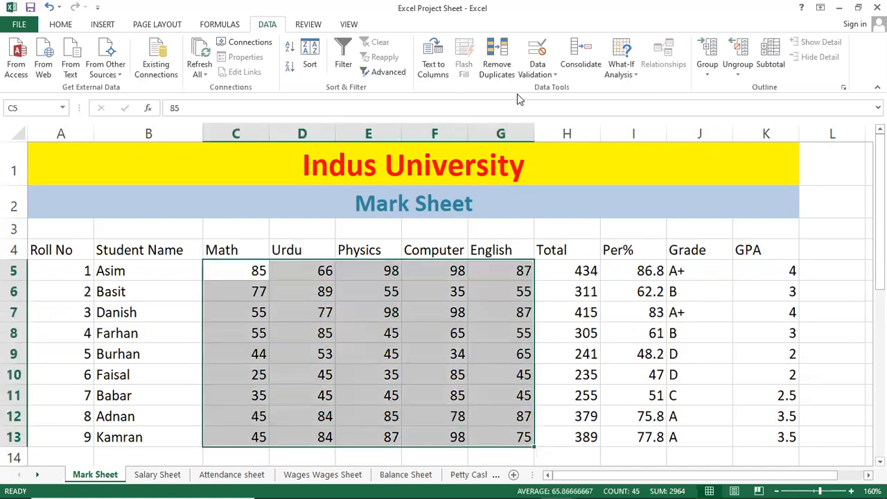
left_click(542, 73)
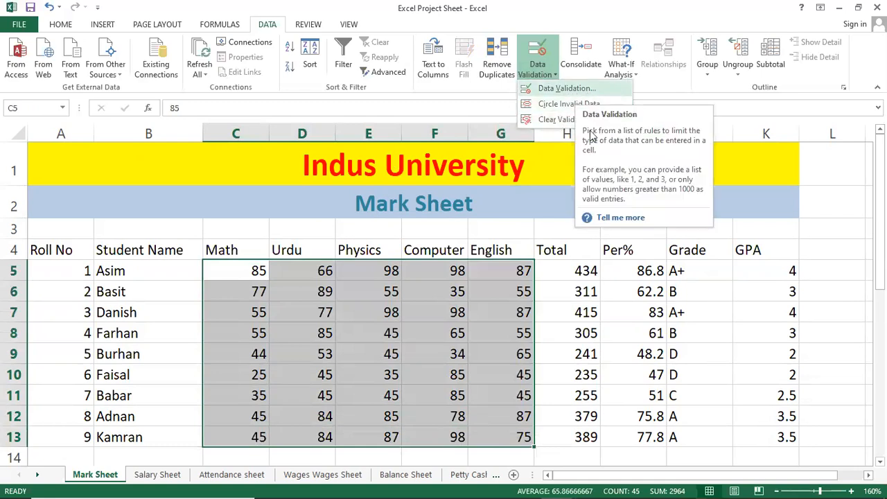
left_click(585, 96)
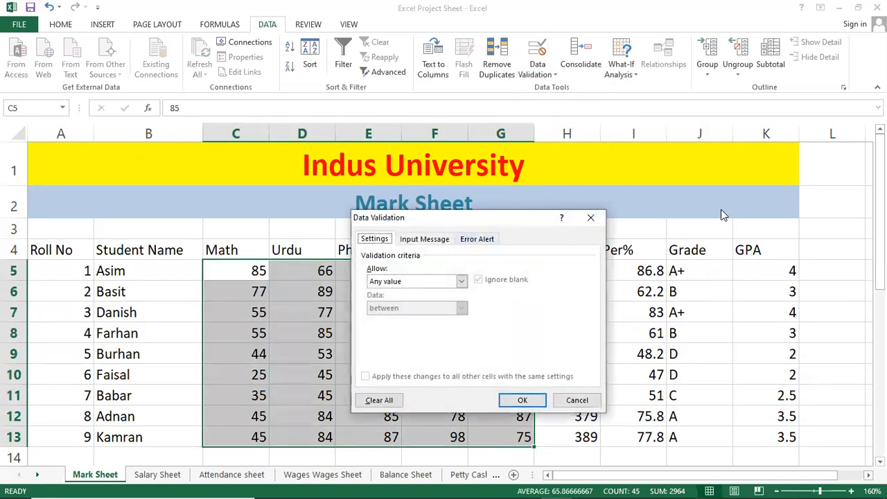
left_click_drag(721, 211, 713, 195)
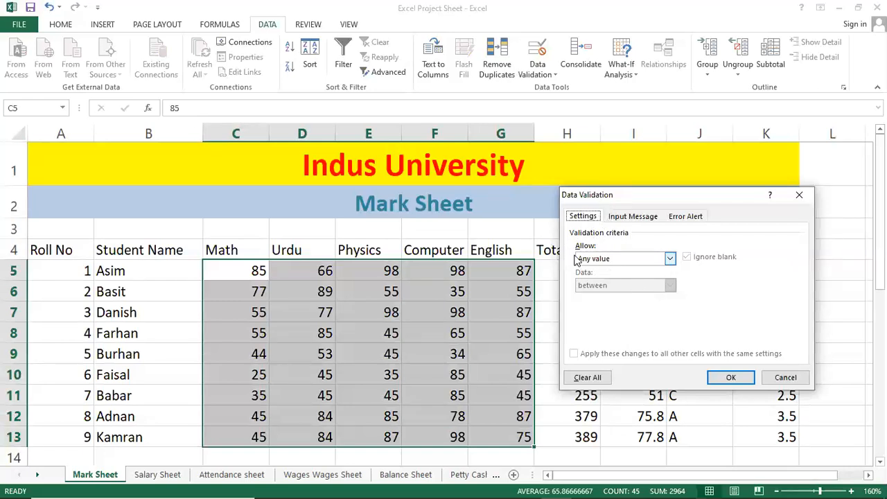
Step: Set the validation criteria for the marks to whole numbers between 33 and 100
left_click(653, 258)
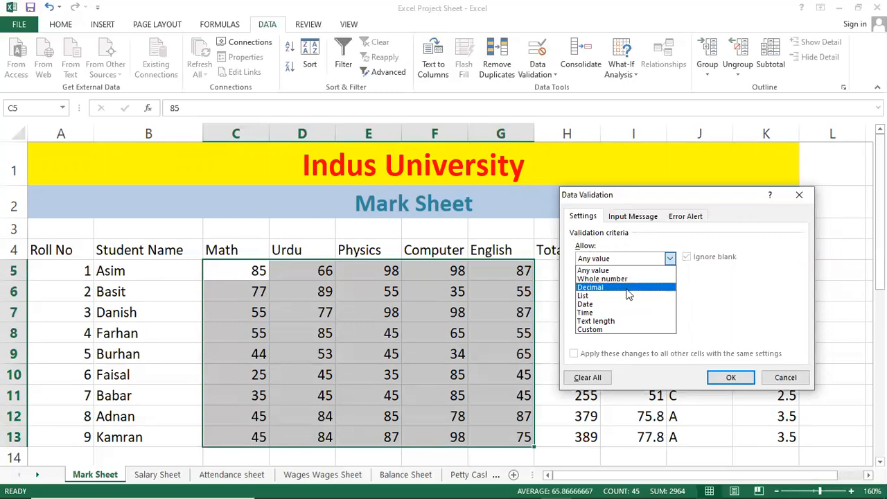
left_click(626, 281)
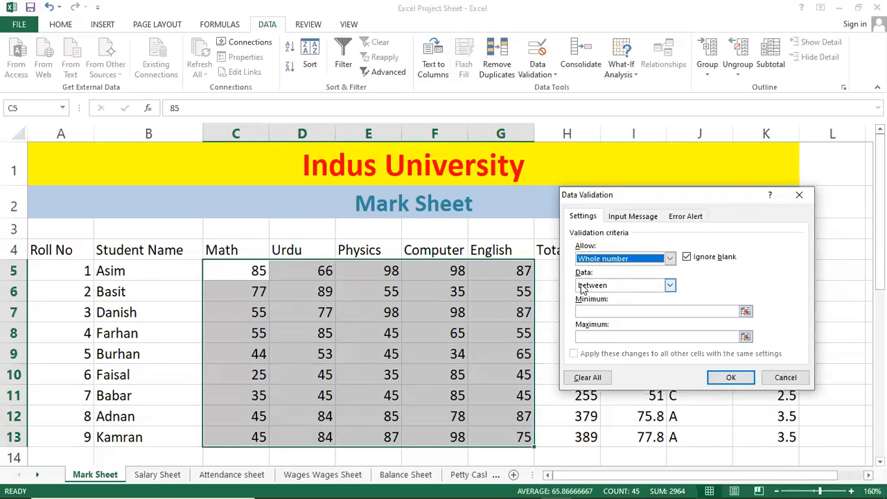
left_click(622, 285)
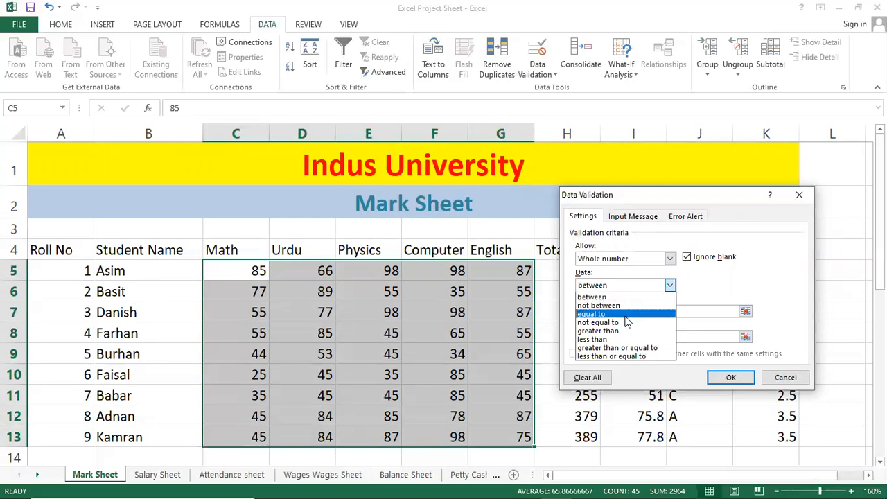
left_click(635, 297)
left_click(624, 312)
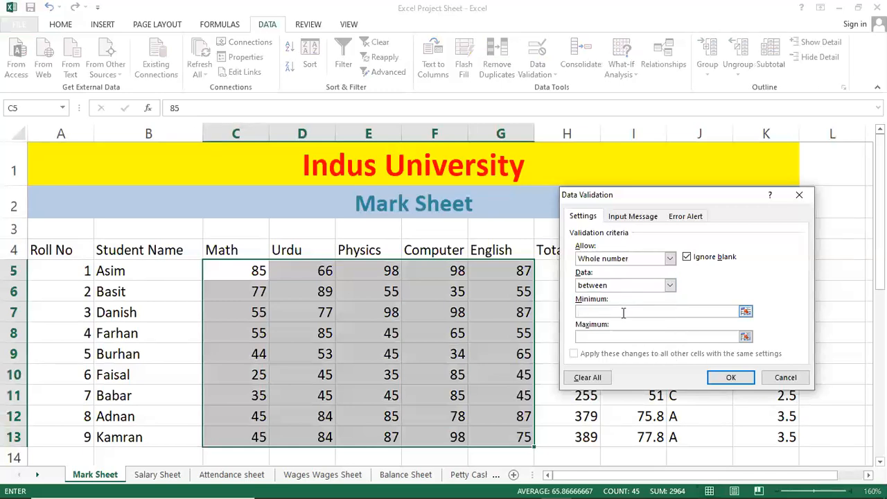
type("40")
key("Tab")
type("1000")
key("BackSpace")
Step: Give the validation's input message the title "Inform:"
left_click(627, 216)
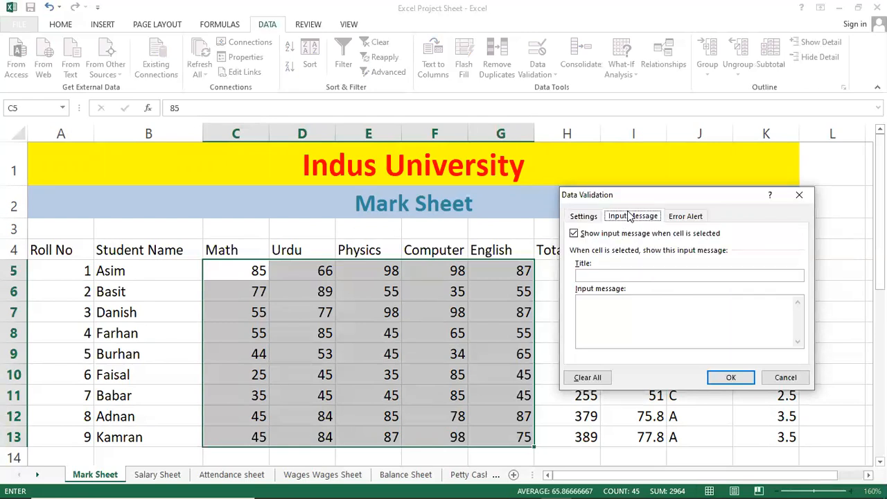
left_click(604, 276)
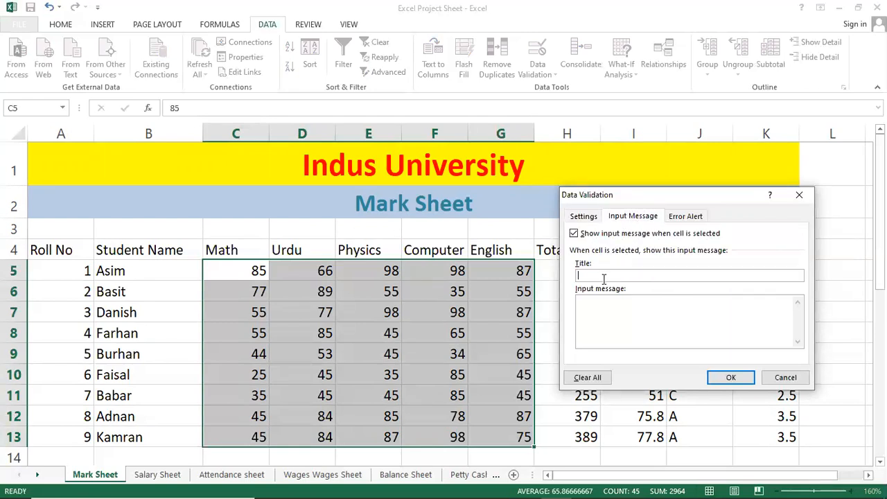
type("Message")
key("Delete")
key("Delete")
key("Delete")
key("Delete")
key("Delete")
key("Delete")
key("Delete")
key("Delete")
type("Inform")
Step: Enter the input message "33 to 100 Number is Input in this cell Othwerwise number input is not be accepted...!!!"
left_click(681, 299)
type("33 to 100 Number is Input in this cell Othwe")
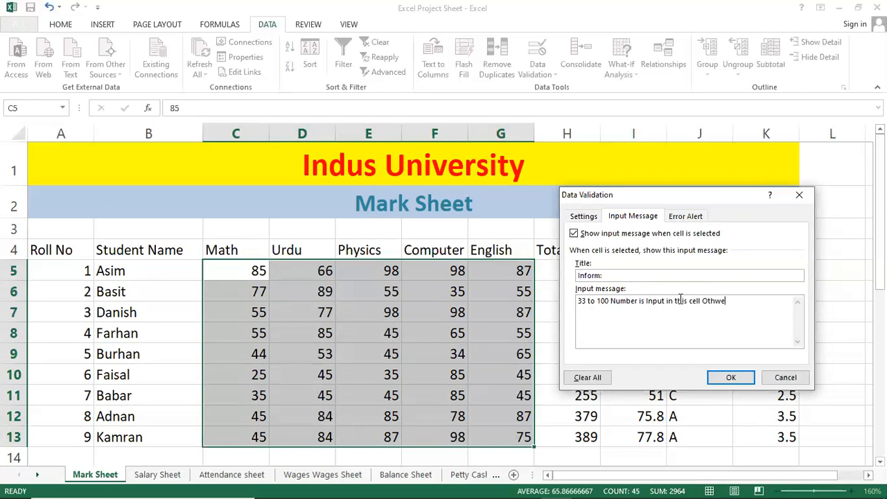
type("rwise number input is not be accepted...")
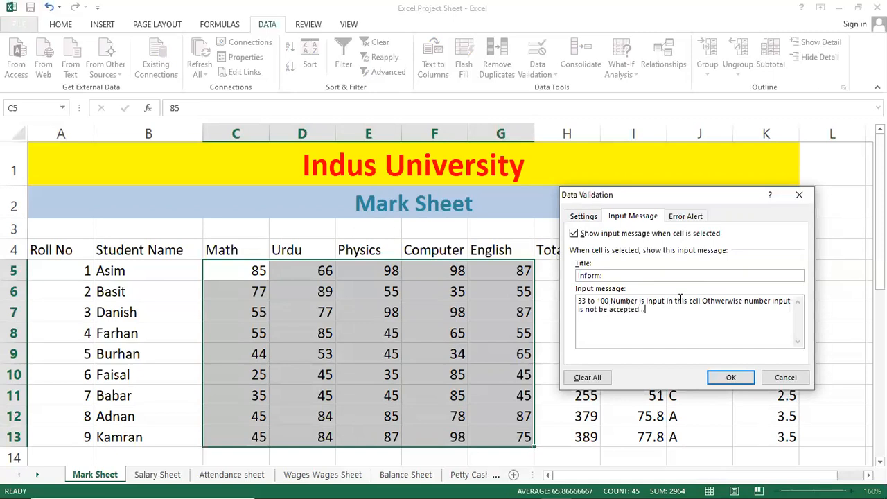
type("!!!")
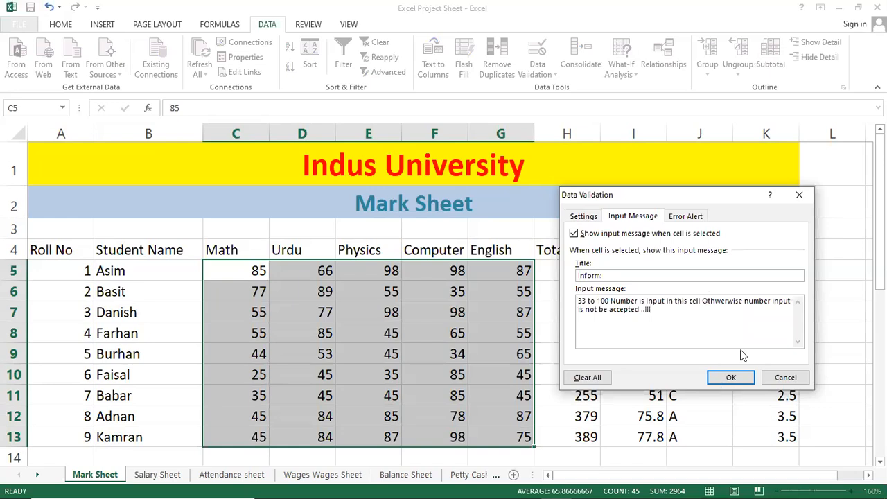
Step: Give the validation's error alert the title "Warning..!!"
left_click(690, 218)
left_click(700, 272)
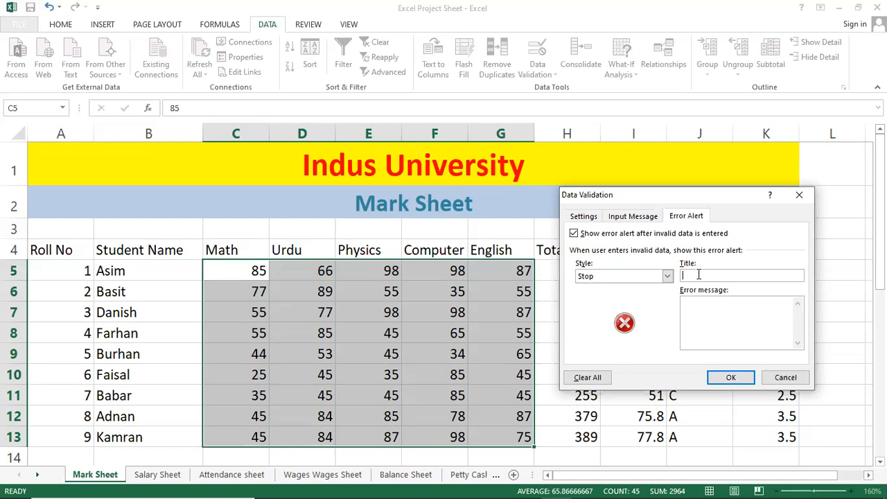
type("Warning")
key("BackSpace")
key("BackSpace")
type("ng..!!")
Step: Enter the error message "Number not match." and apply the data validation to the marks
left_click(742, 317)
type("Number not match.")
left_click(731, 377)
Step: Move through cells inside and outside the marks range to check where the input message appears, finishing on E6
left_click(458, 334)
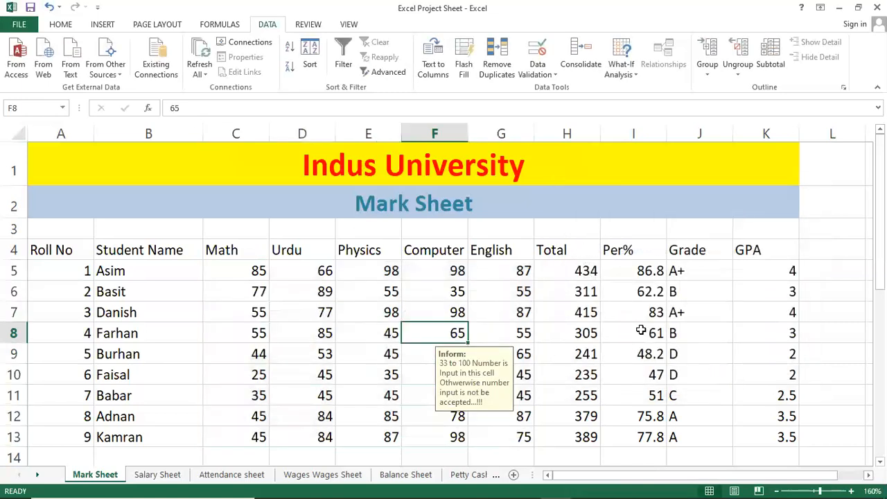
key("Left")
key("Left")
key("Left")
key("Up")
key("Up")
key("Up")
key("Up")
key("Down")
key("Down")
key("Down")
key("Down")
key("Down")
key("Down")
key("Down")
key("Down")
key("Right")
key("Right")
key("Right")
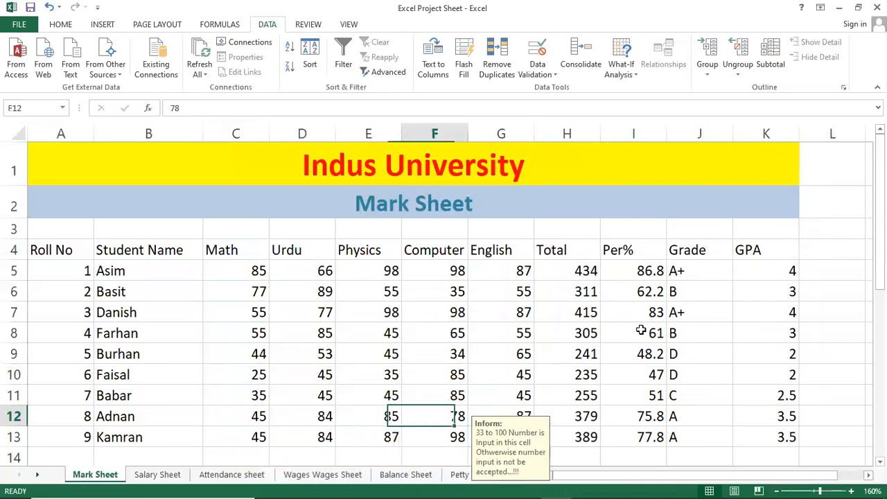
key("Up")
key("Up")
key("Up")
key("Up")
key("Up")
key("Right")
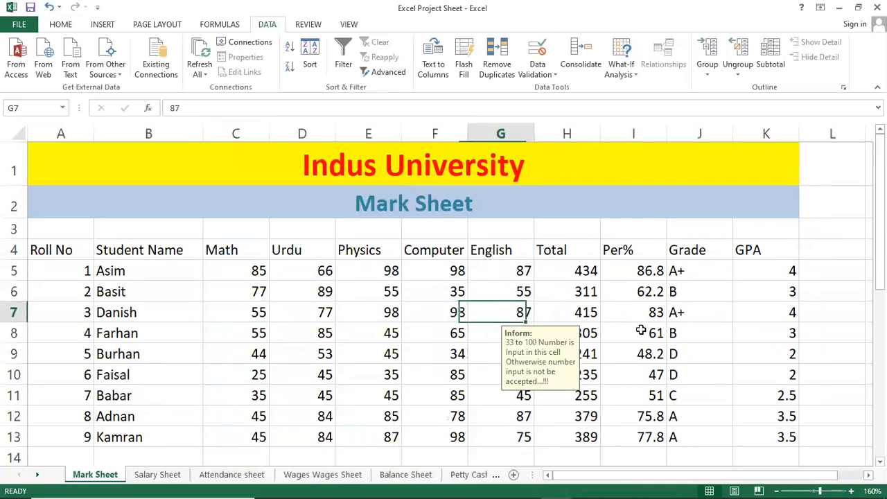
key("Right")
key("Down")
key("Down")
key("Left")
key("Left")
key("Down")
key("Down")
key("Down")
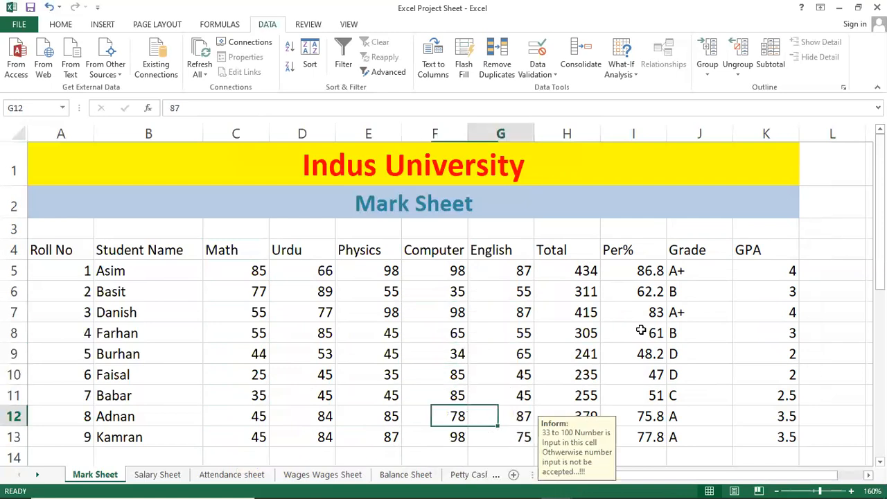
key("Right")
key("Up")
key("Up")
key("Up")
key("Left")
key("Left")
key("Up")
key("Up")
key("Up")
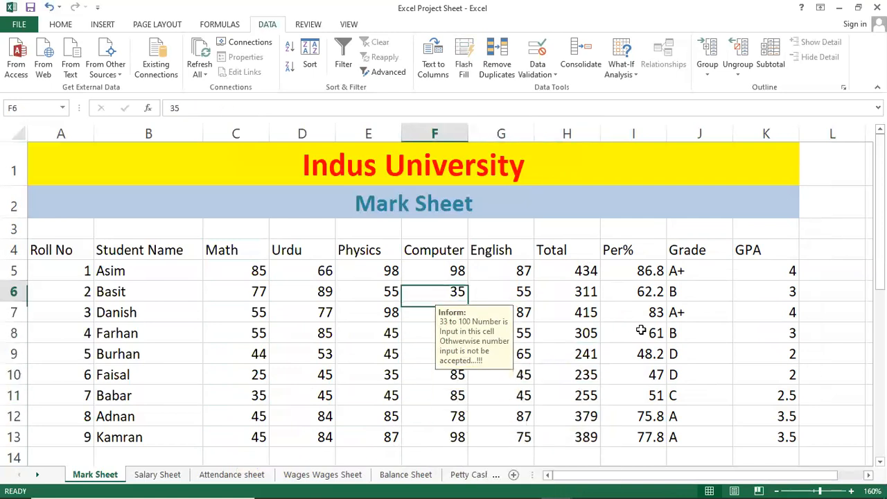
key("Up")
key("Left")
key("Left")
key("Left")
key("Left")
key("Left")
key("Down")
key("Down")
key("Down")
key("Down")
key("Down")
key("Down")
key("Down")
key("Down")
key("Down")
key("Down")
key("Right")
key("Right")
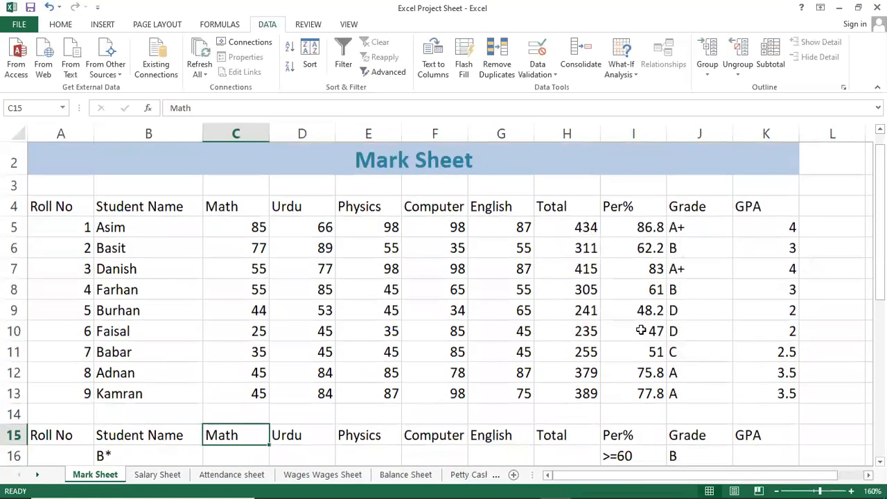
key("Right")
key("Right")
key("Up")
key("Up")
key("Right")
key("Right")
key("Up")
key("Up")
key("Up")
key("Up")
key("Up")
key("Up")
key("Right")
key("Down")
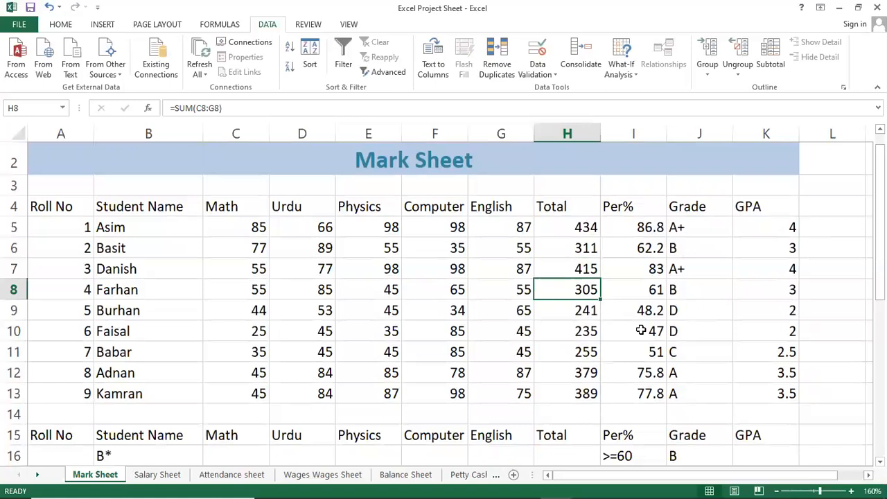
key("Down")
key("Left")
key("Left")
key("Left")
key("Up")
key("Up")
key("Down")
key("Down")
key("Down")
key("Down")
key("Up")
key("Up")
key("Up")
key("Up")
key("Up")
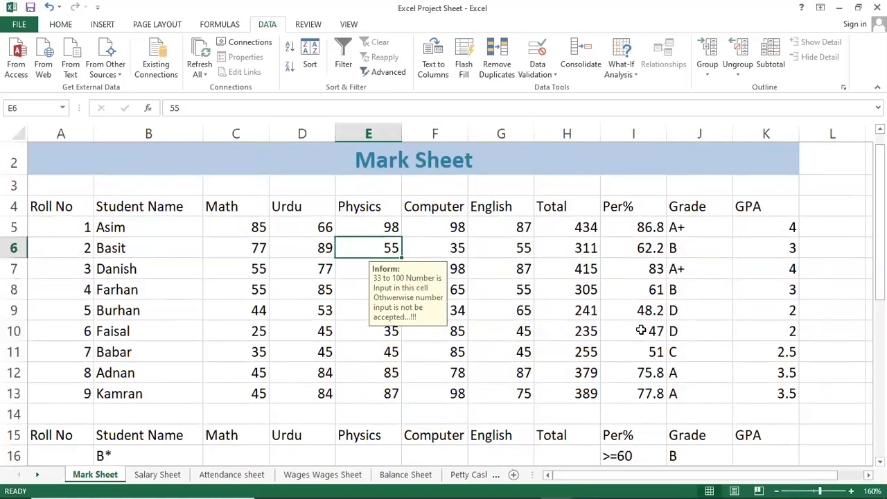
Step: Test the validation by trying 32 in E6, and retry the entry with 55
type("32")
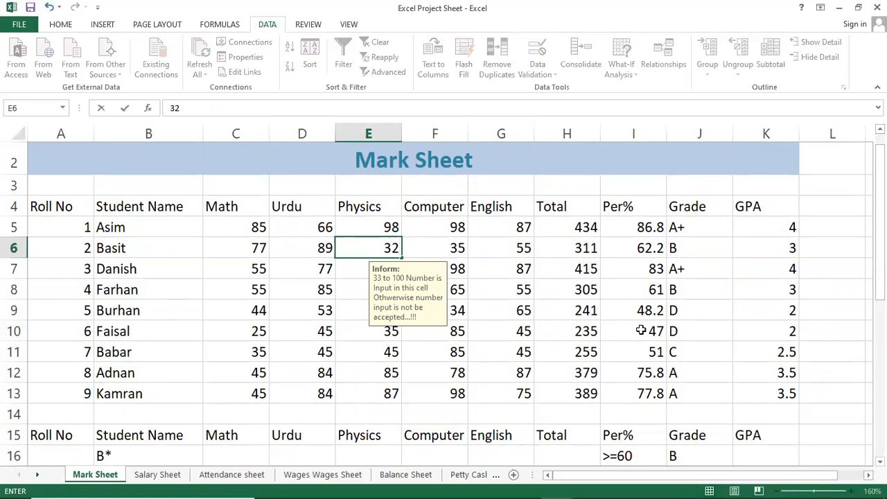
key("Return")
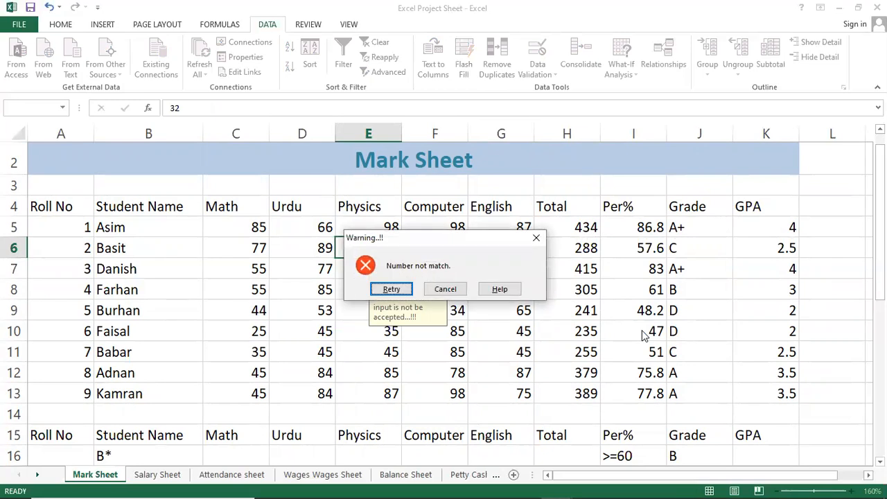
left_click(407, 286)
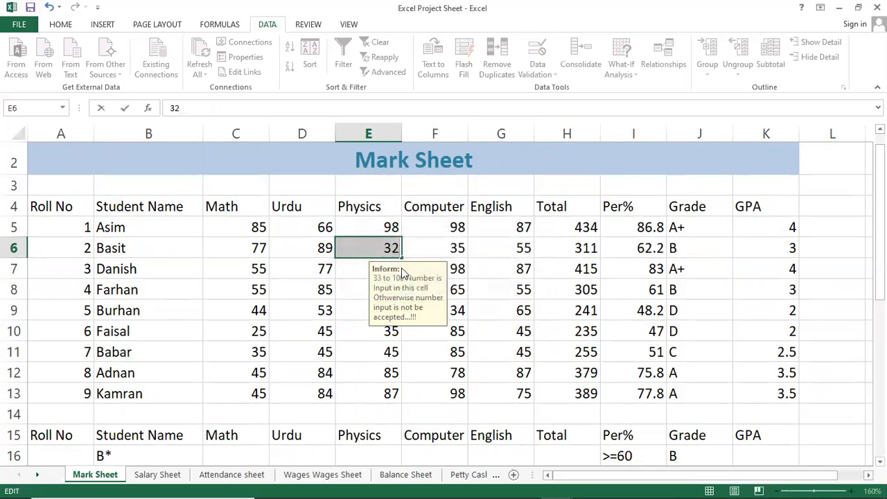
type("55")
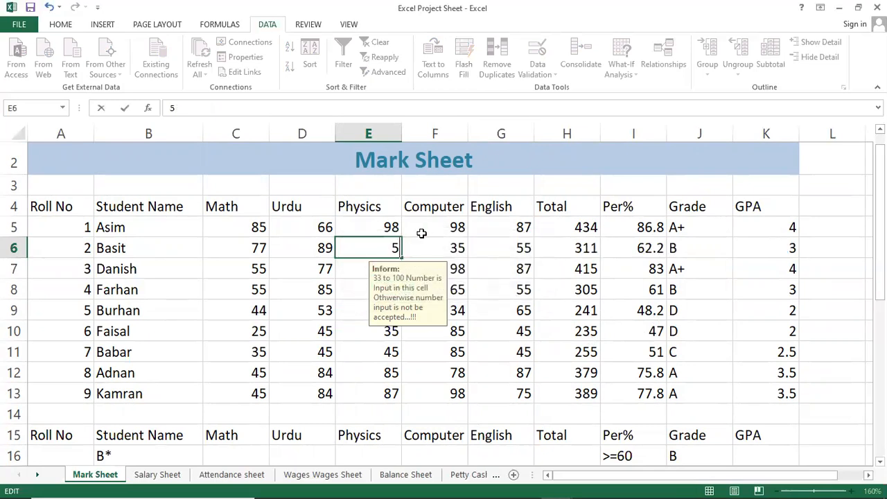
key("Return")
Step: Test the validation's upper limit with 100 in E7 and 101 in E8, and set E8 to 65
type("100")
key("Return")
type("101")
key("Return")
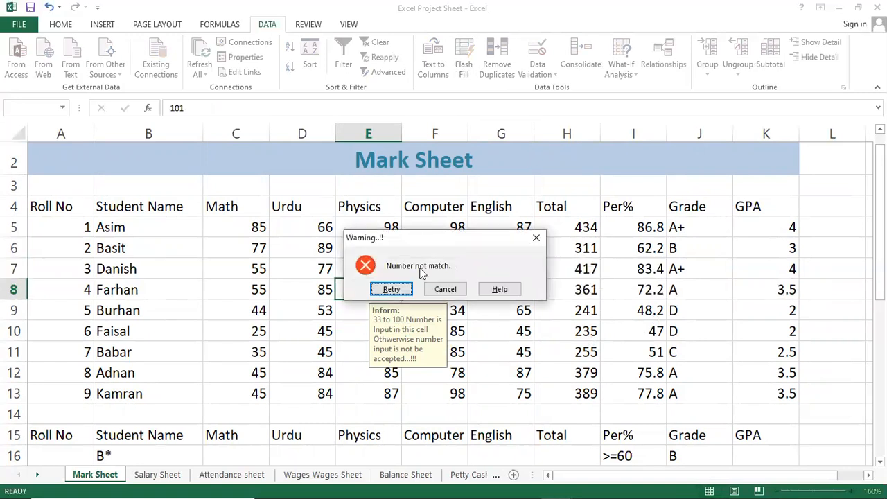
left_click(444, 289)
type("65")
key("Return")
Step: Select the subject marks starting at C5, across the Math to English columns and down the student rows
key("Down")
key("Down")
key("Down")
key("Left")
key("Up")
key("Up")
key("Up")
key("Up")
key("Left")
key("Up")
key("Up")
key("Up")
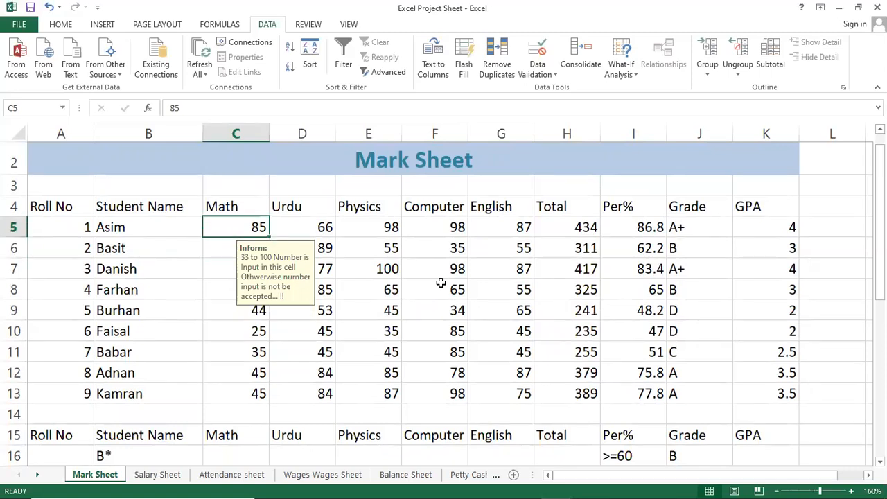
key("shift+Right")
key("shift+Right")
key("shift+Right")
key("shift+Right")
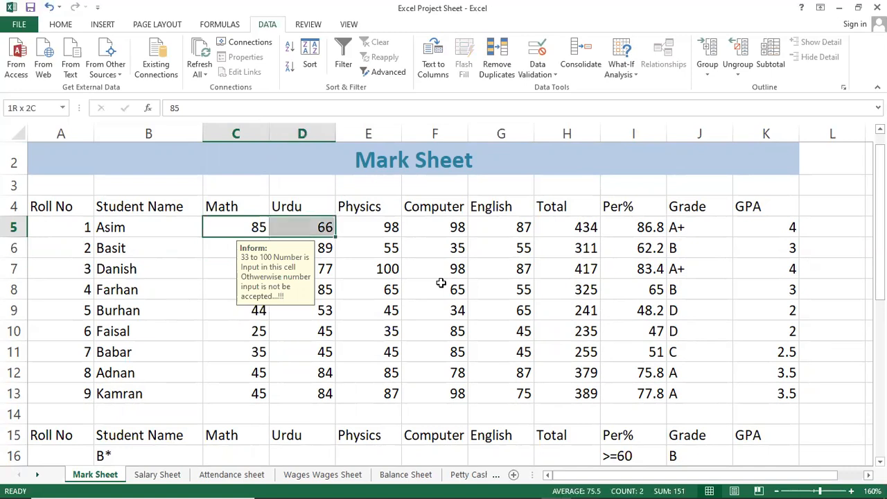
key("shift+Down")
key("shift+Down")
key("shift+Down")
key("shift+Down")
key("shift+Down")
key("shift+Down")
key("shift+Down")
key("shift+Down")
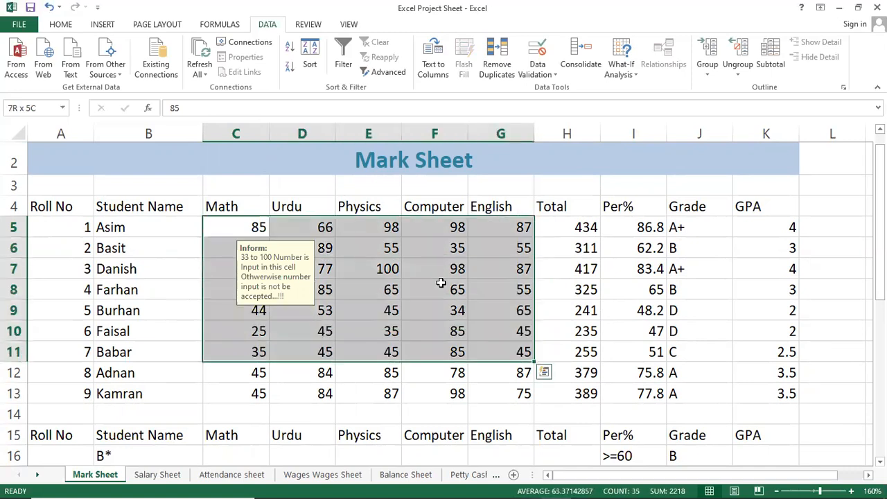
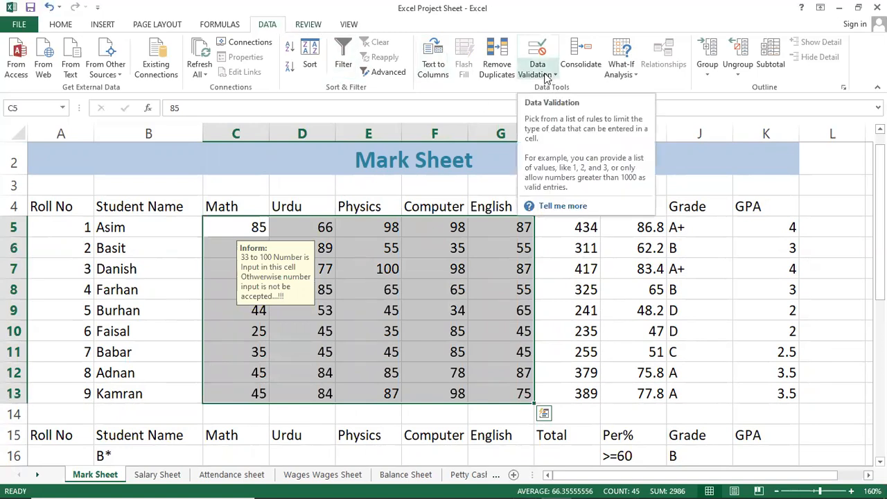
Step: Clear all data validation settings from the marks range C5:G13 on the Mark Sheet
left_click(545, 76)
left_click(558, 88)
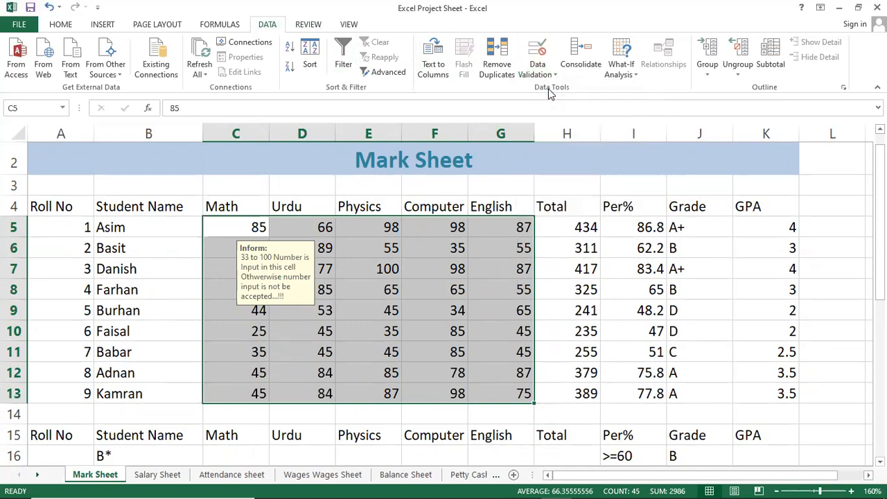
left_click(587, 378)
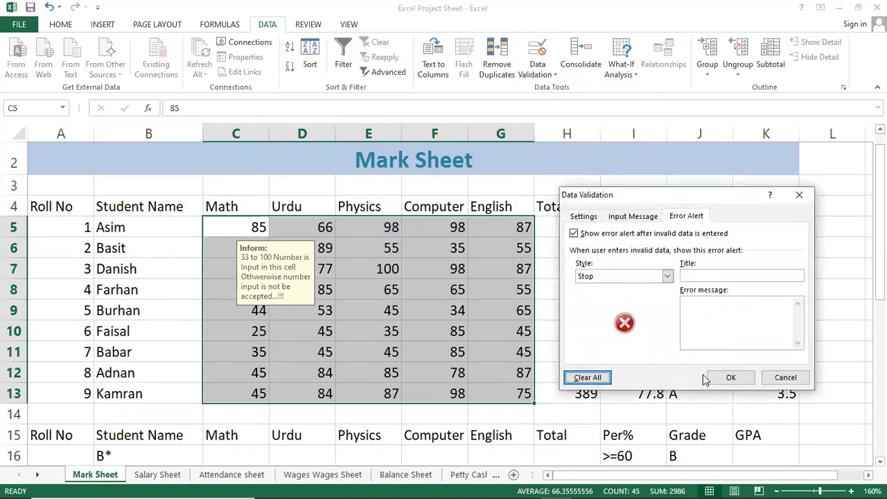
left_click(728, 377)
left_click(631, 75)
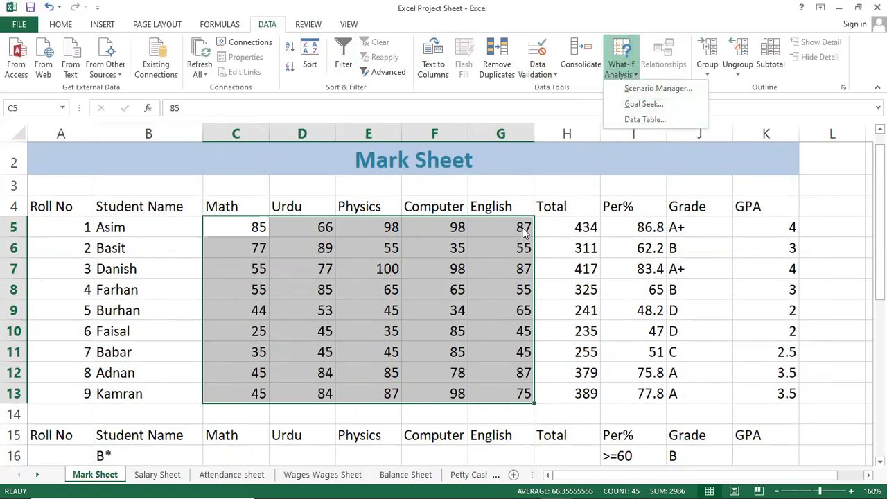
left_click(370, 342)
left_click(365, 324)
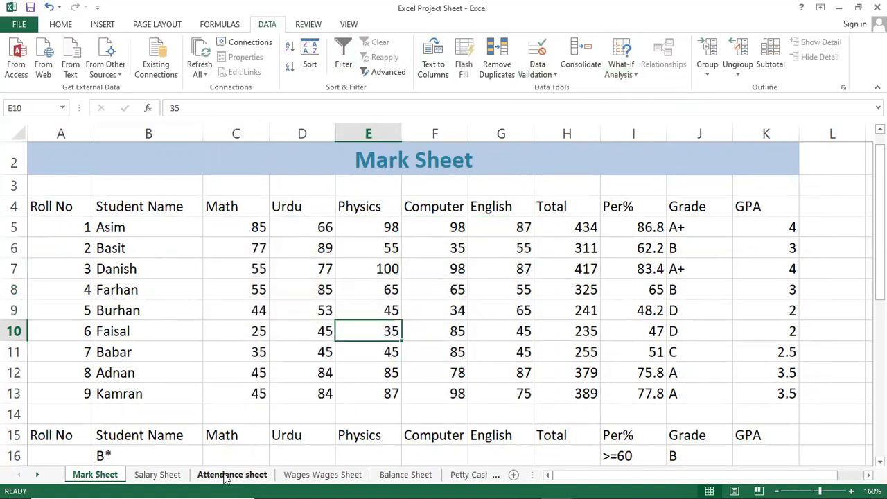
Step: Go through the sheets to Petty Cash and examine its item names and amounts
left_click(263, 476)
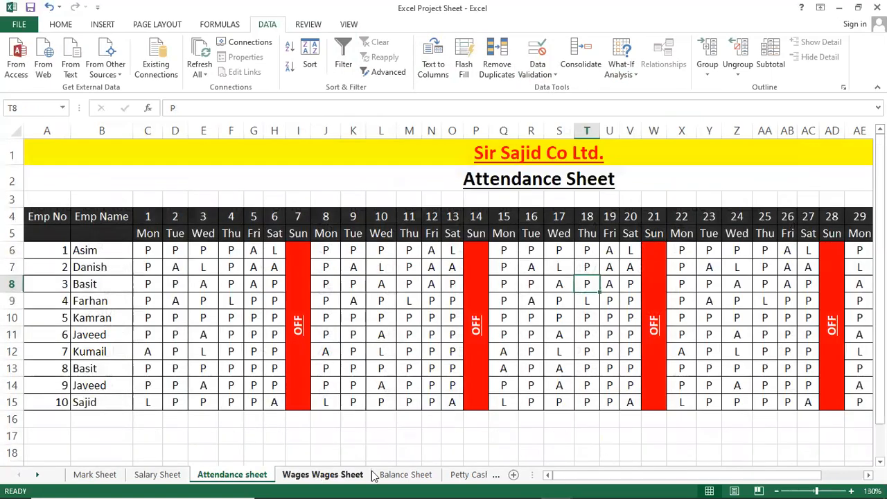
left_click(380, 475)
left_click(469, 475)
left_click(344, 328)
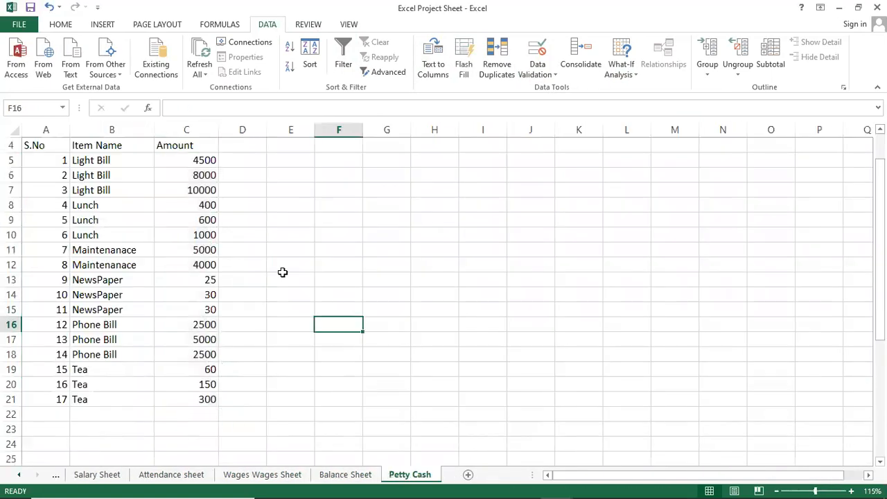
scroll(282, 271, "up", 1)
scroll(351, 252, "down", 1)
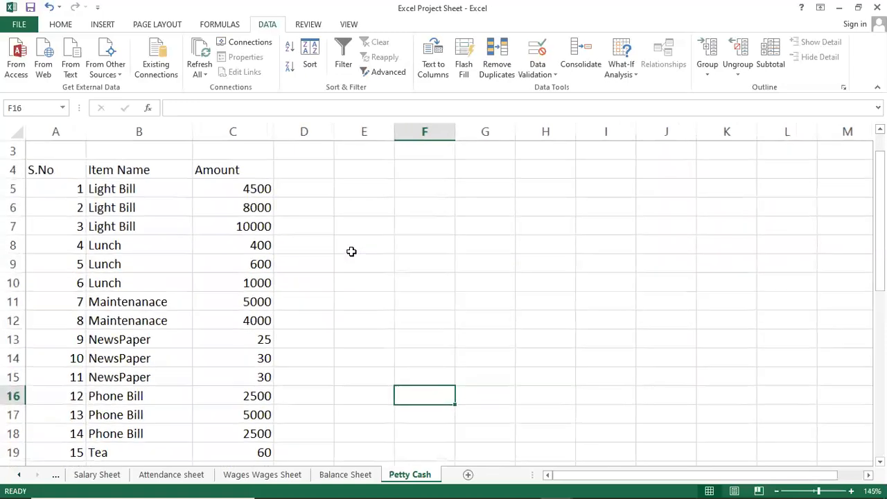
scroll(413, 272, "up", 3, "ctrl")
scroll(416, 271, "up", 1)
left_click(477, 251)
left_click(487, 218)
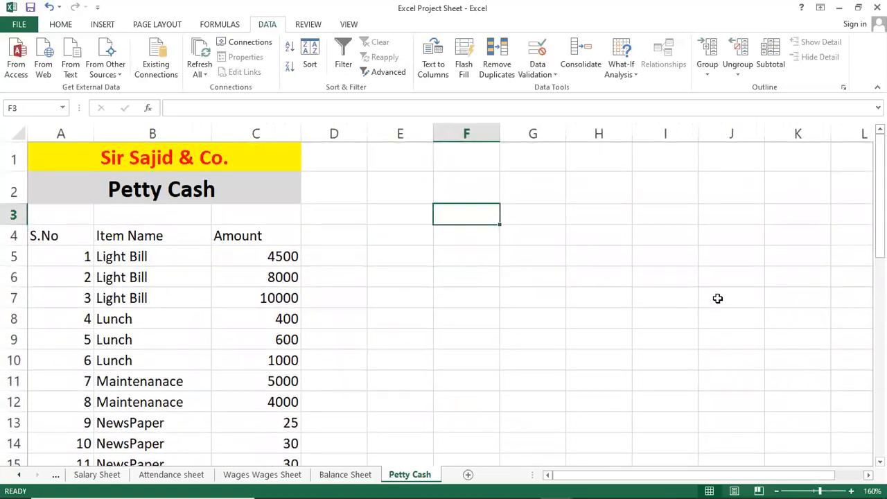
type("Total")
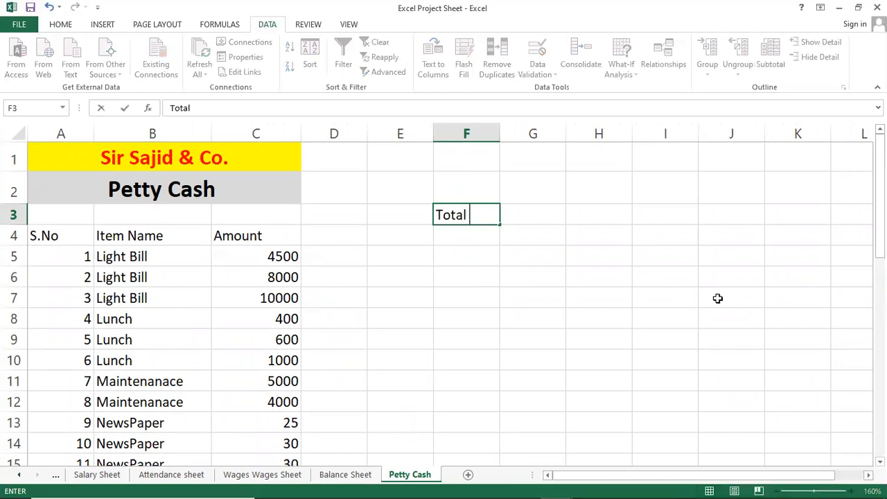
key("BackSpace")
key("BackSpace")
key("BackSpace")
key("Return")
key("Return")
key("Return")
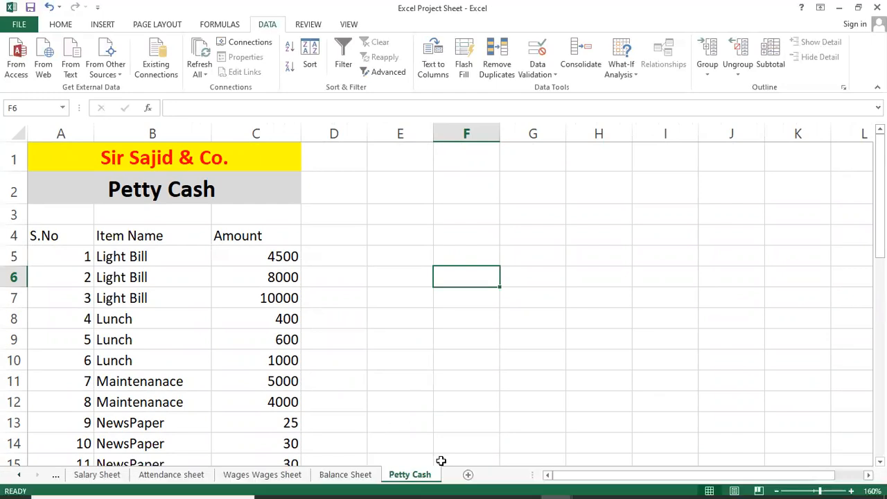
Step: Add a new worksheet after Petty Cash and begin its title in cell A5 with "Si"
left_click(470, 475)
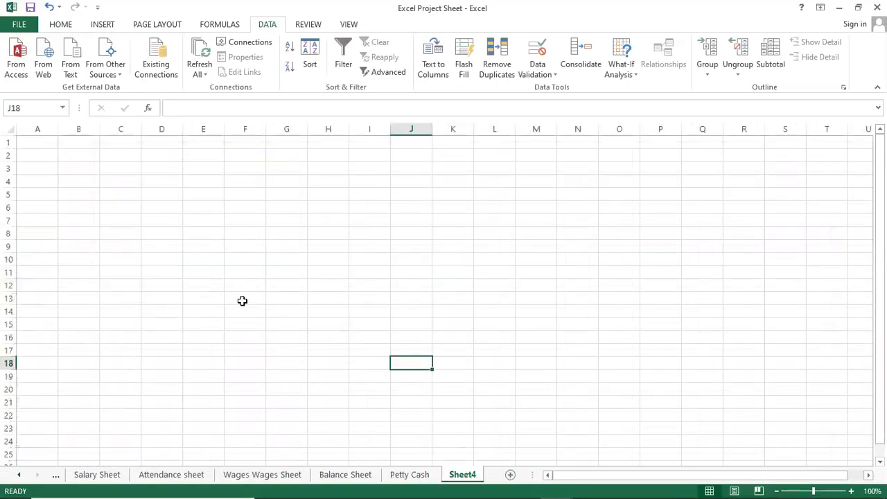
scroll(108, 183, "up", 5)
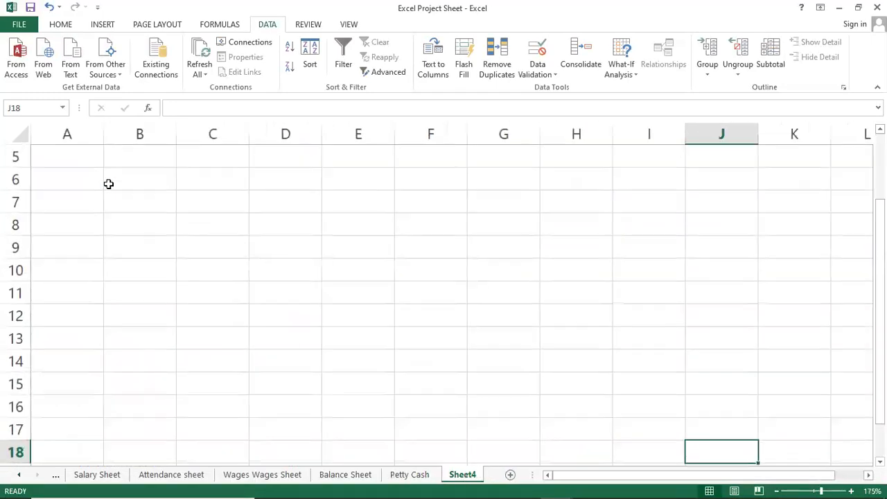
left_click(83, 157)
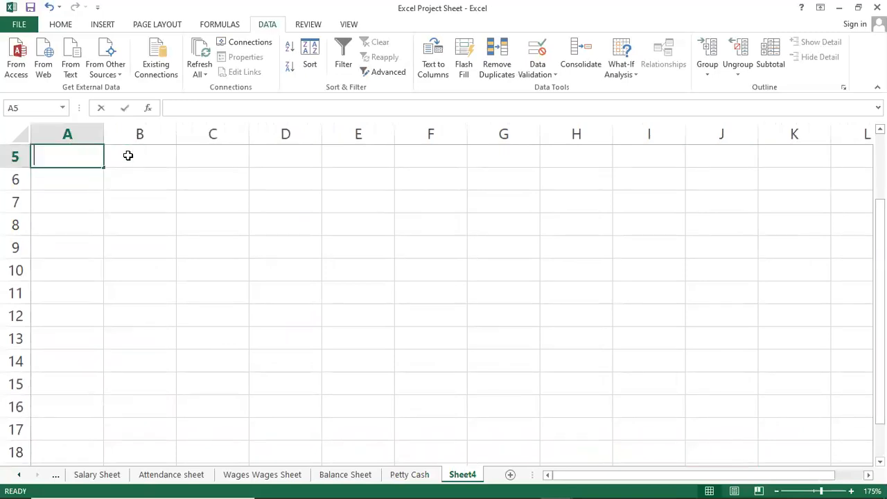
type("Siir")
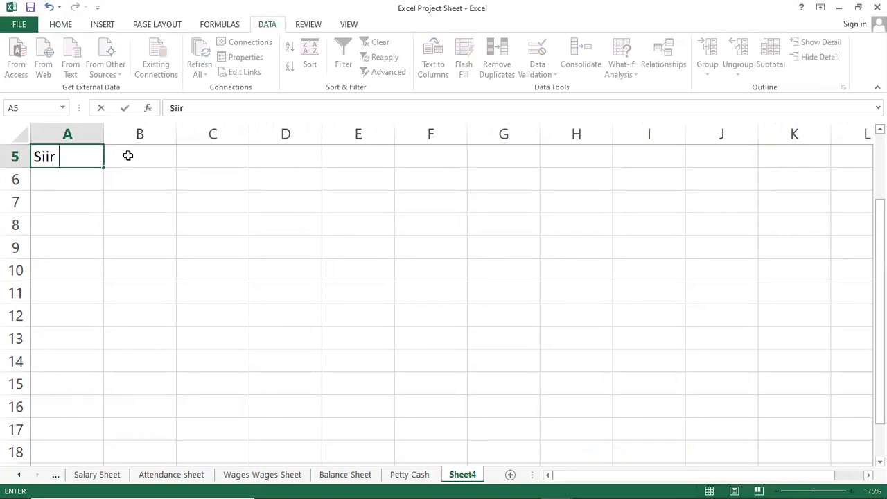
key("BackSpace")
key("BackSpace")
Step: Rename the new worksheet as "Prodect Formula"
double_click(461, 475)
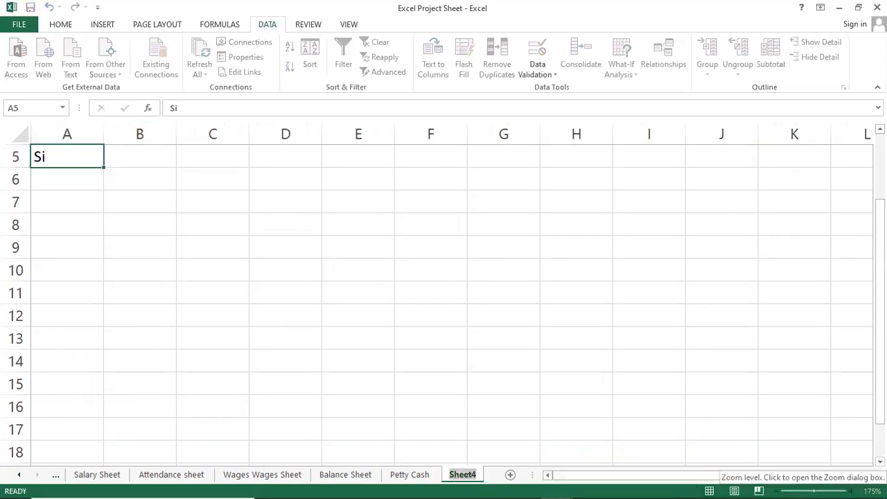
type("Pro")
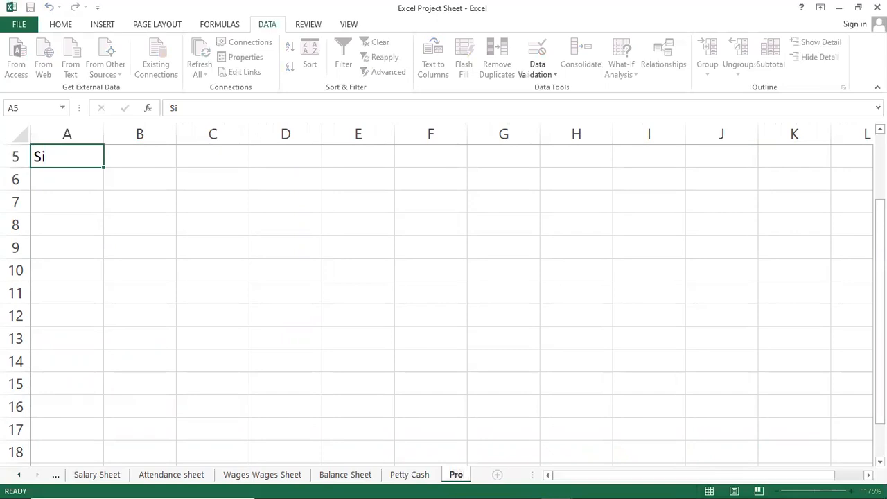
type("dect Formula")
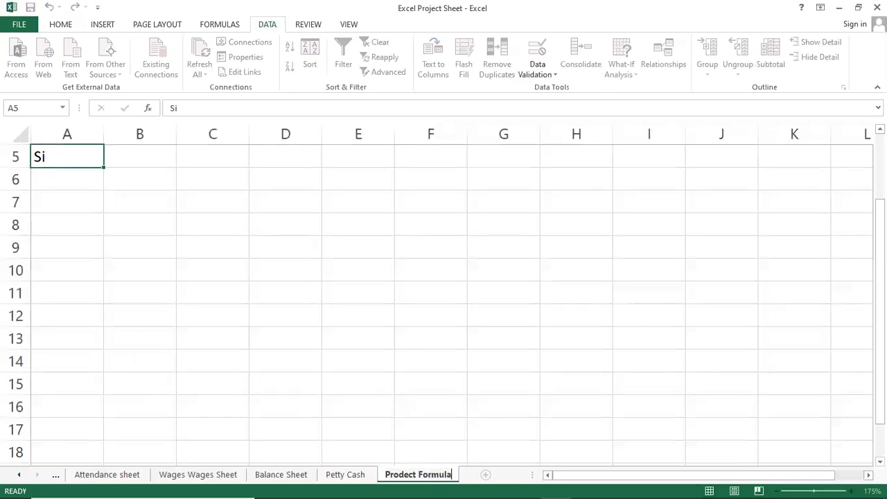
key("Return")
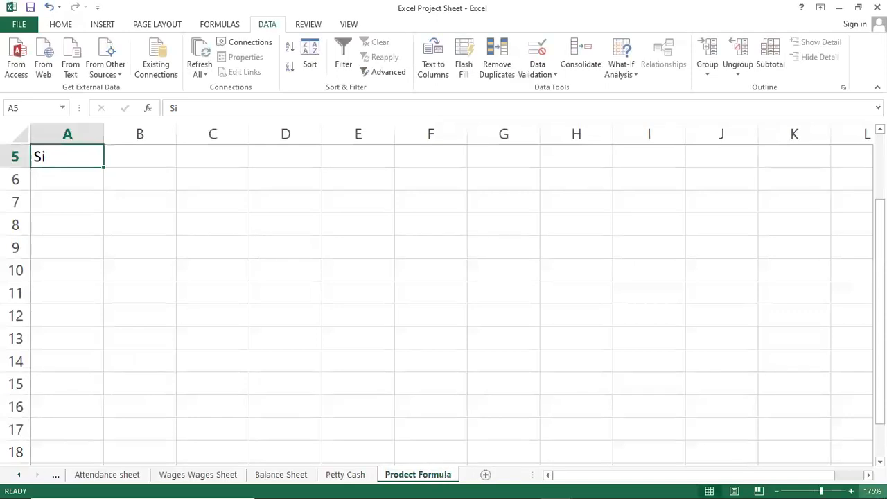
left_click(273, 307)
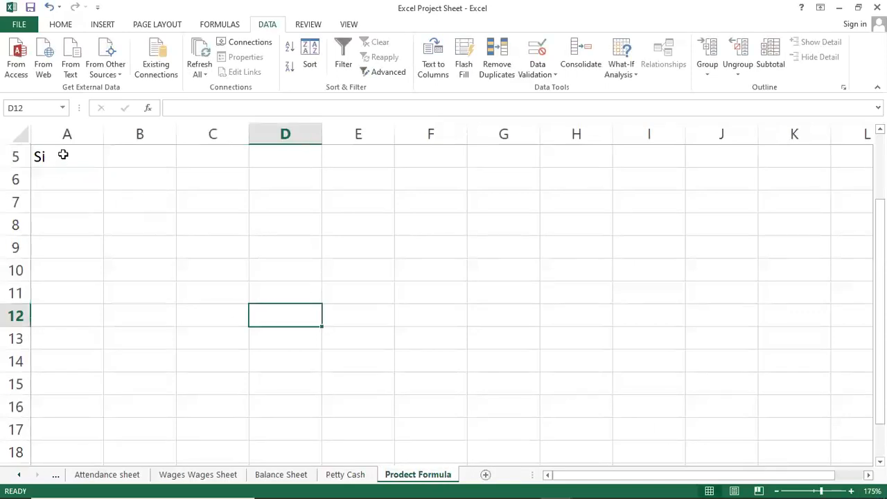
Step: Complete the title in cell A5 as "Sir Sajid Computers" and enter "Stock Sheet" in A6
double_click(64, 154)
type("r ")
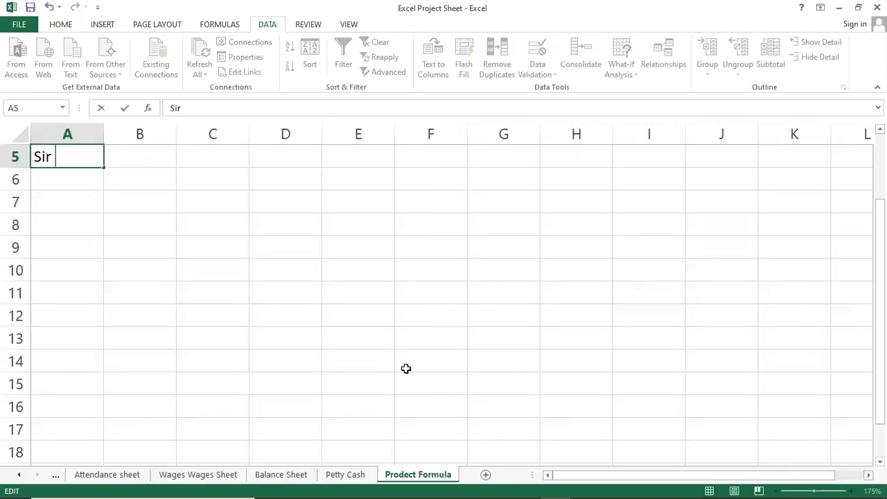
type("Sajid Computers")
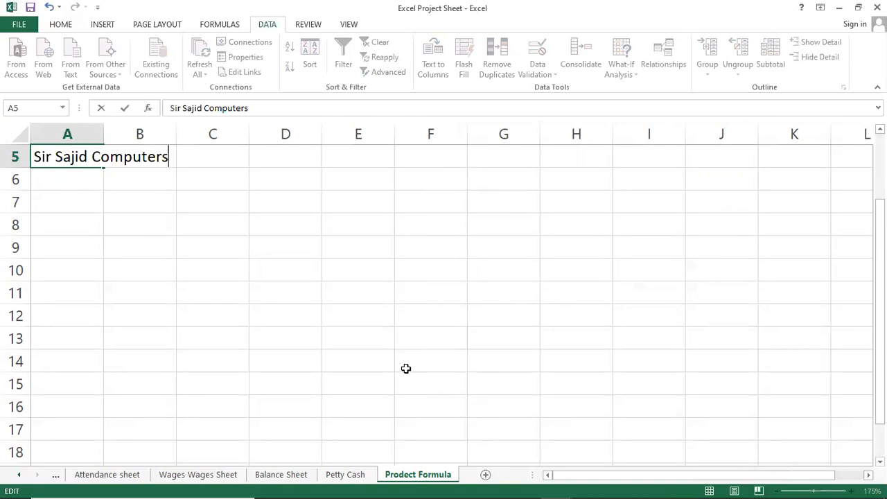
key("Return")
type("Stock")
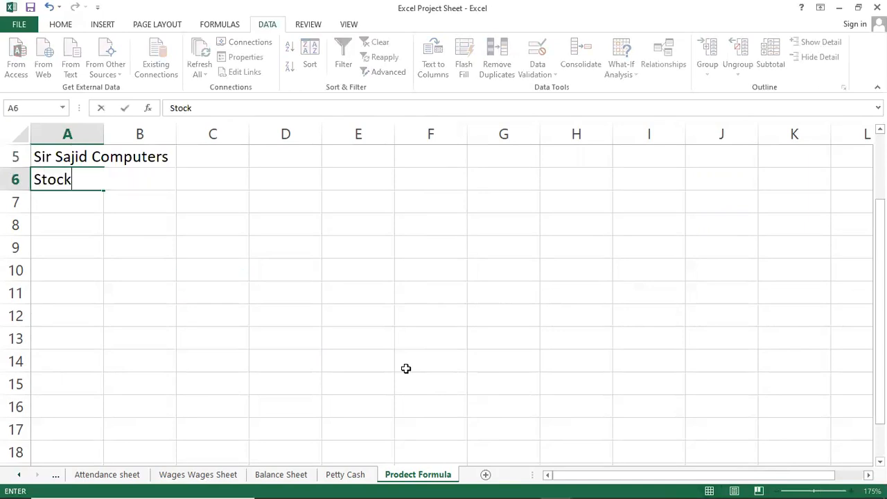
type(" Sheet")
key("Return")
key("Return")
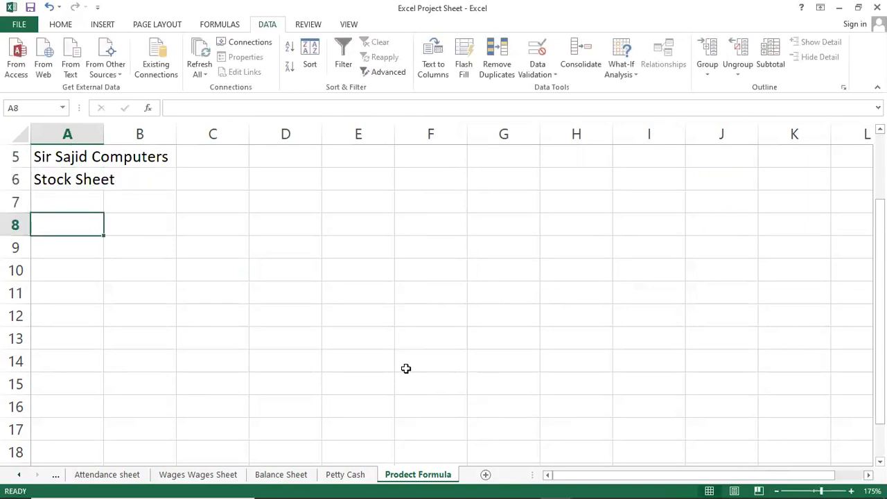
Step: Enter the header "Item Name" in cell A8 and widen column A to fit it
type("Item Name")
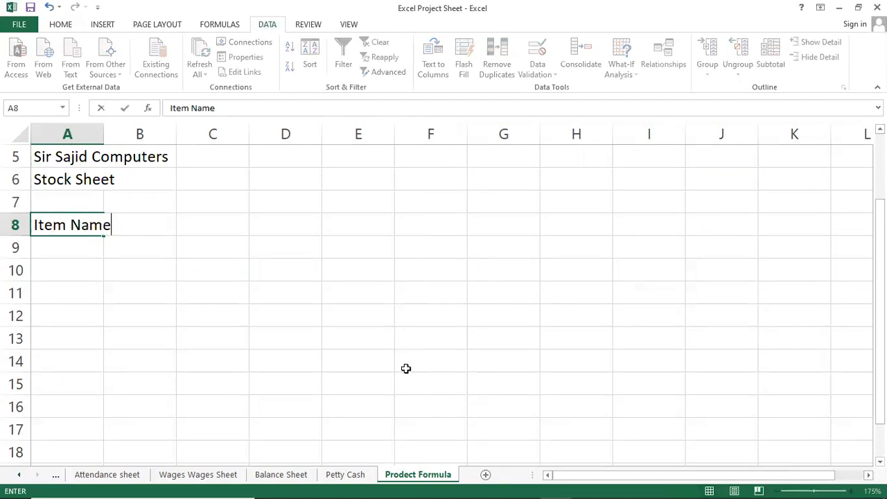
key("Tab")
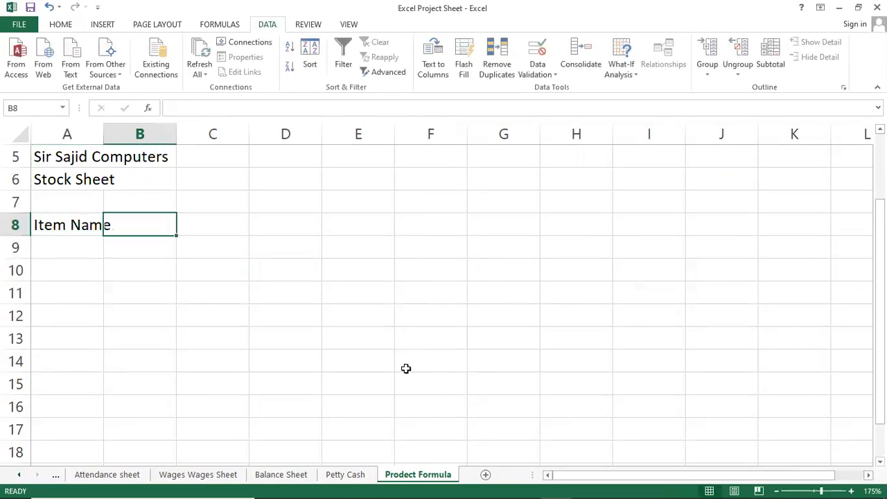
key("Left")
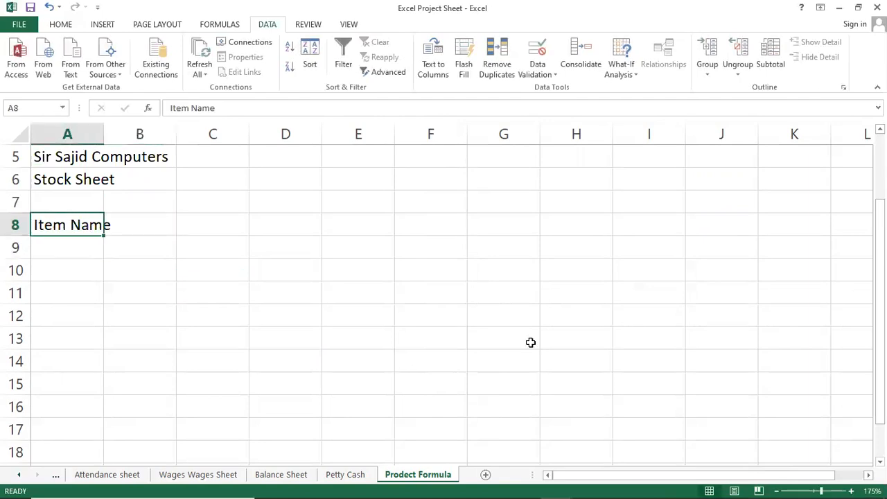
double_click(103, 133)
left_click_drag(178, 134, 116, 134)
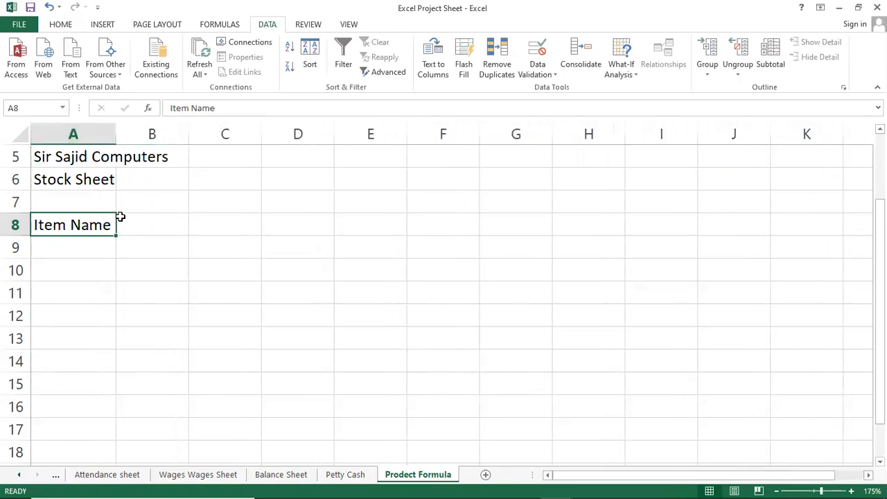
Step: Enter the header "Per unit price" in cell B8 and autofit column B to it
left_click(122, 219)
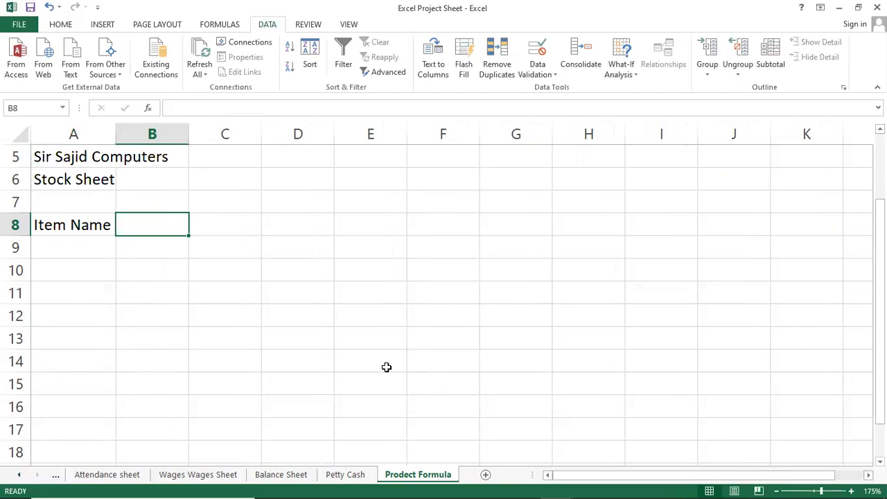
type("I")
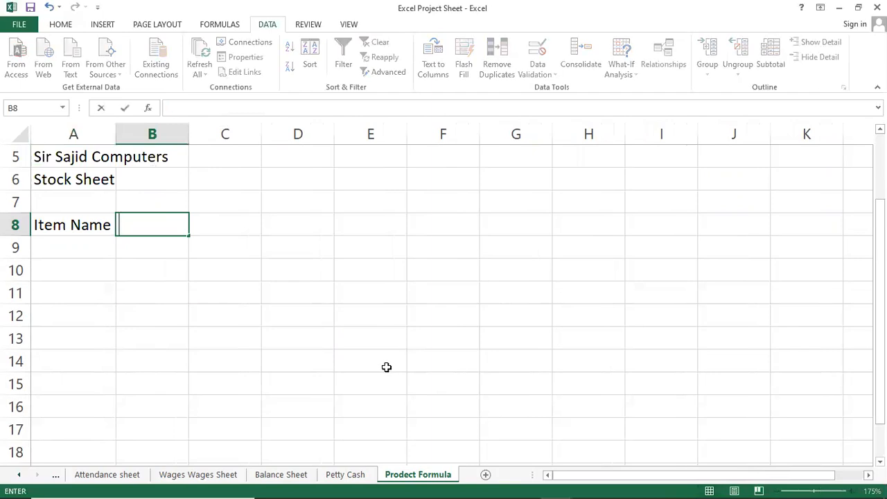
type("Per")
type("r Un")
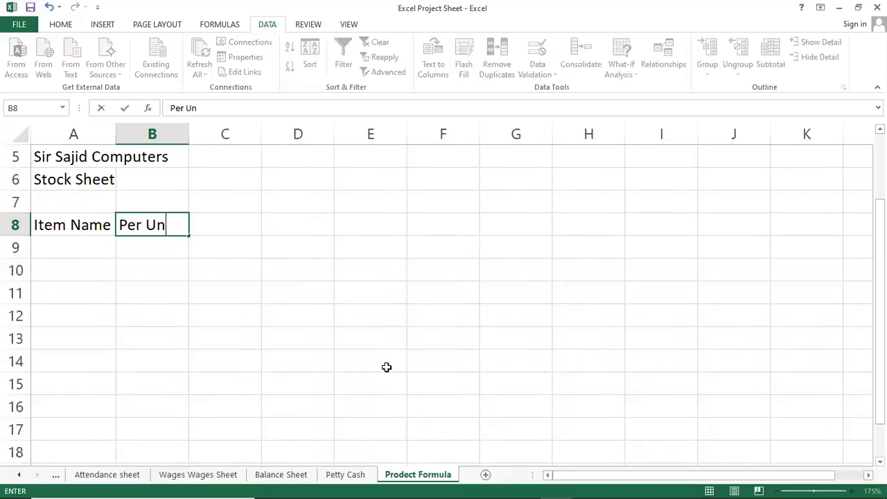
key("BackSpace")
key("BackSpace")
key("BackSpace")
key("BackSpace")
type("unit price")
key("ctrl+Return")
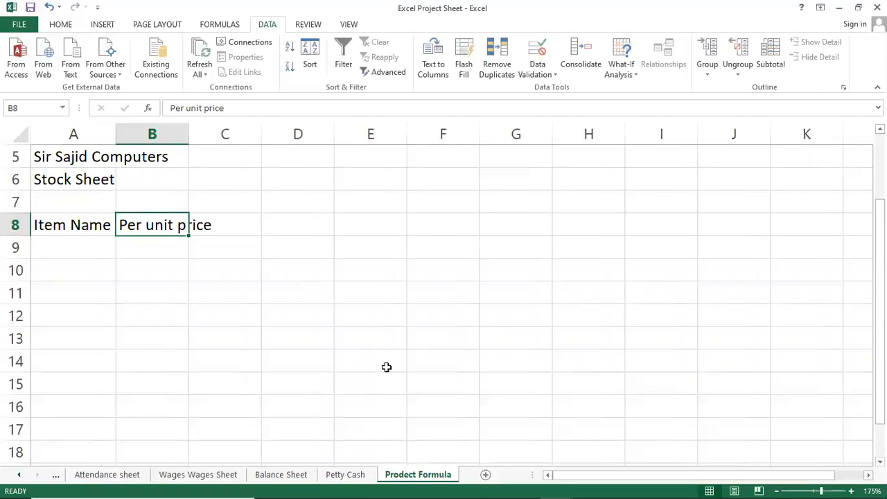
double_click(188, 138)
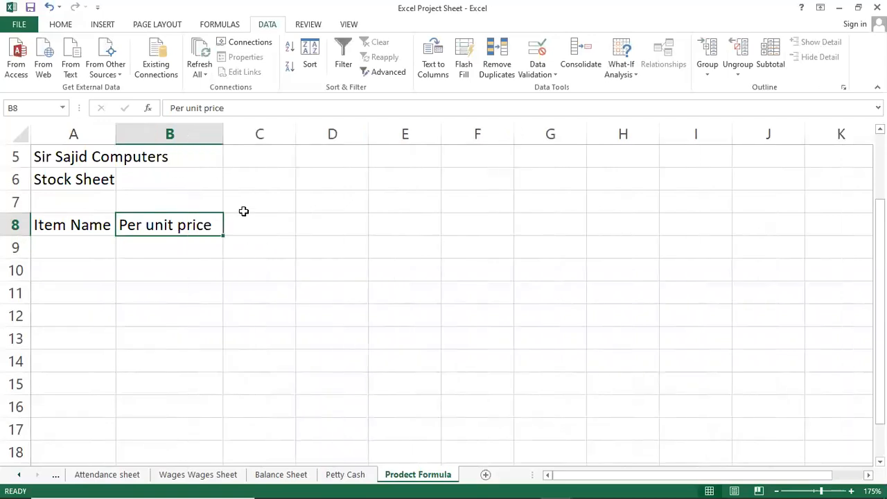
Step: Enter the header "Qty" in cell C8
left_click(244, 218)
type("Qty")
key("Return")
Step: Enter "Printer" in cell A9 as the first entry under the Item Name header
key("Up")
key("Left")
key("Right")
key("Left")
key("Left")
key("Down")
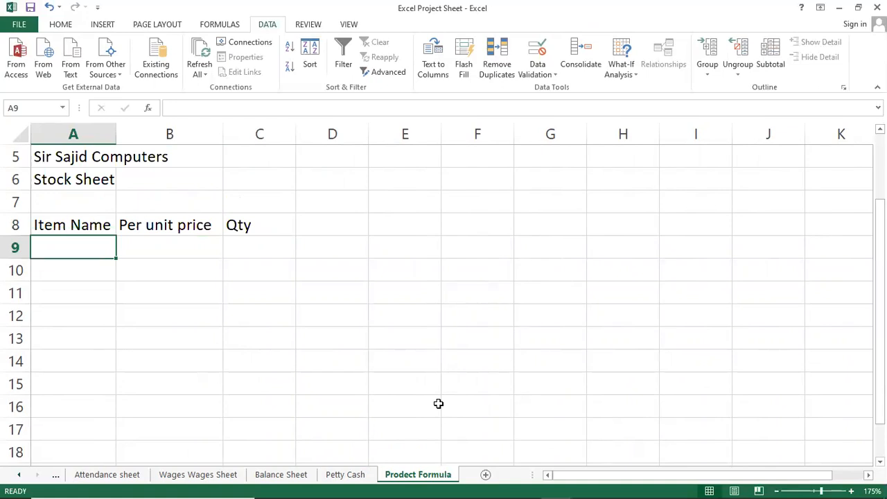
type("Mo")
key("BackSpace")
key("BackSpace")
key("BackSpace")
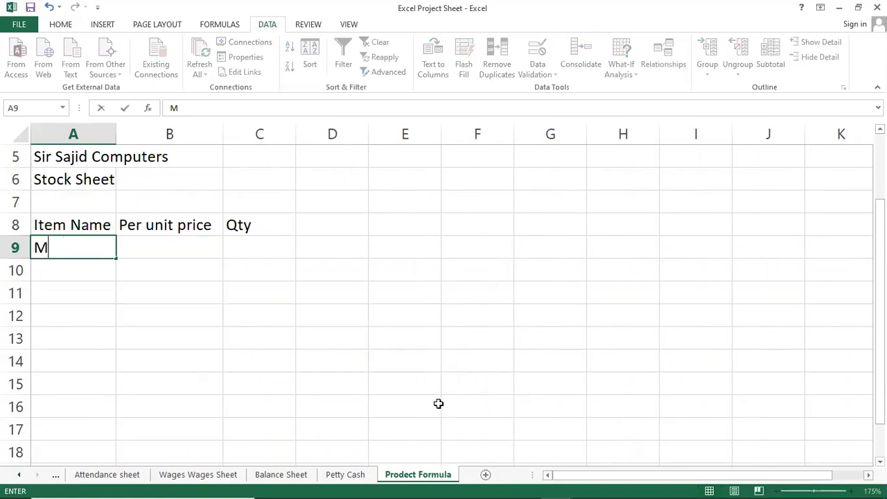
type("Printer")
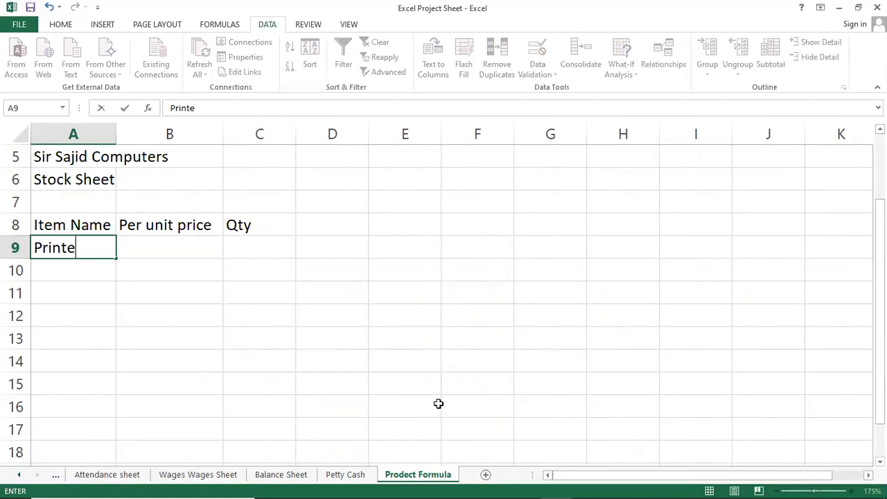
key("Return")
Step: Enter the items "Motherboard", "Keyboard", "Scanner" and "Mouse" in cells A10 to A13
type("Motherboard")
key("Return")
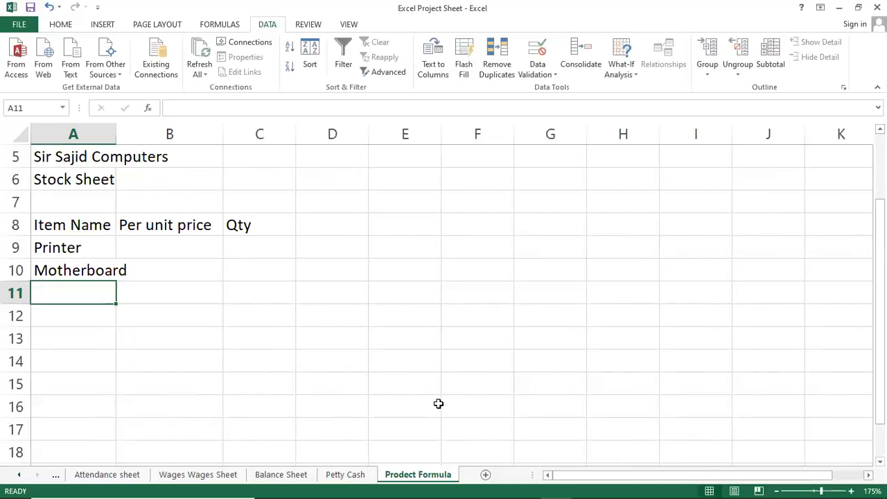
type("Keyboard")
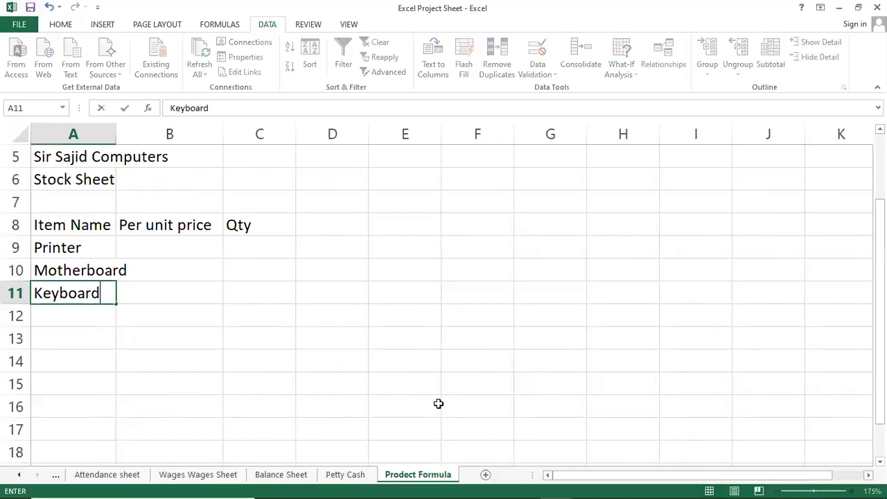
key("Return")
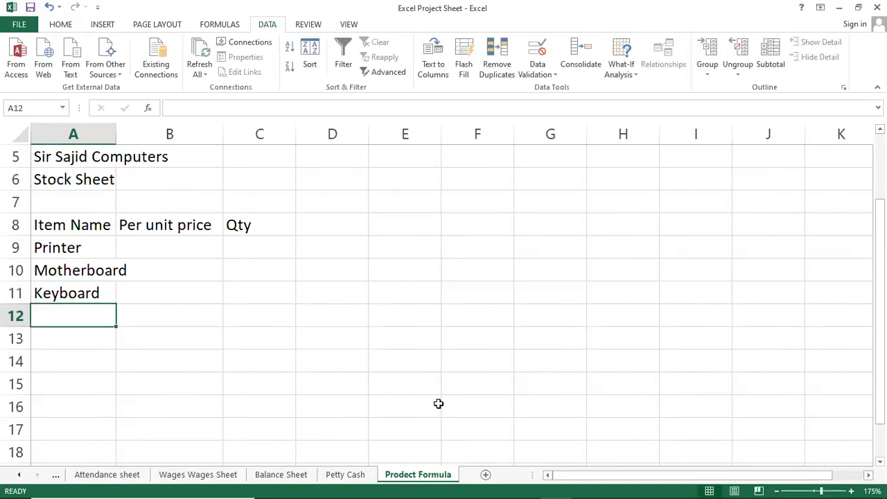
type("Scanner")
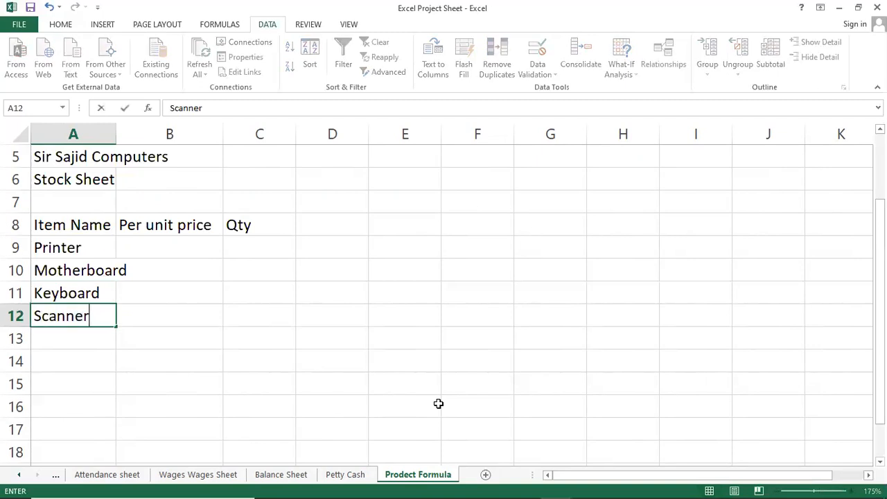
key("Return")
type("Mouse")
key("Return")
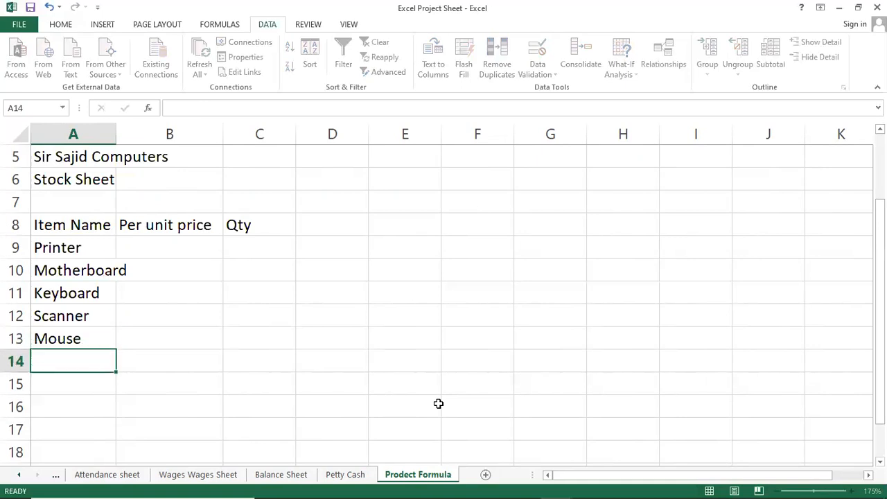
Step: Complete the item list with "USB", "LED" and "Specker" in cells A14 to A16
type("I")
key("BackSpace")
type("USB")
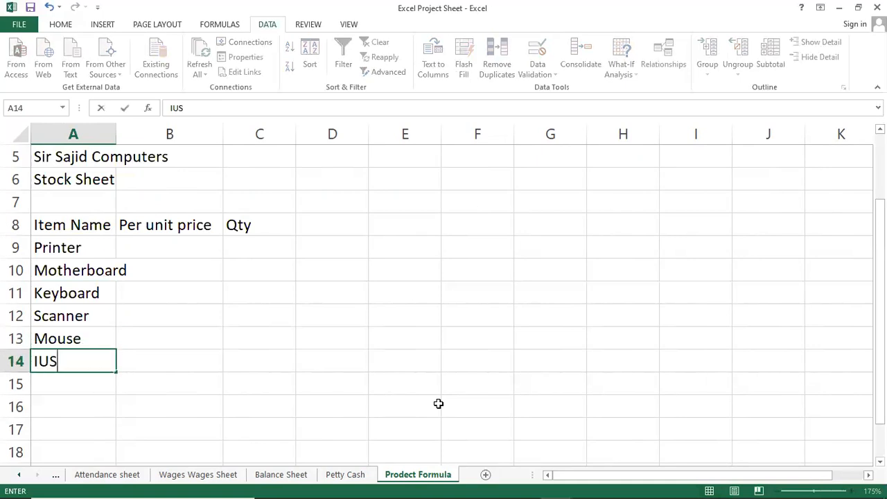
key("BackSpace")
key("BackSpace")
key("BackSpace")
key("BackSpace")
type("USB")
key("Return")
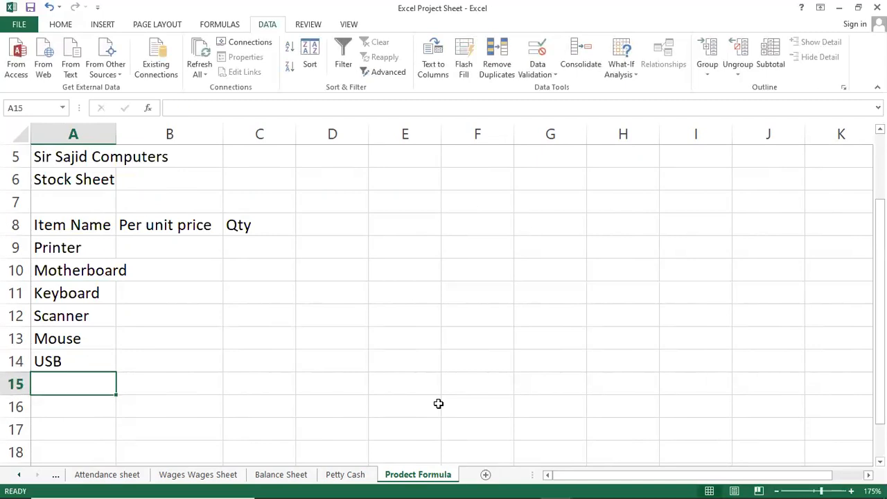
type("LED")
key("Return")
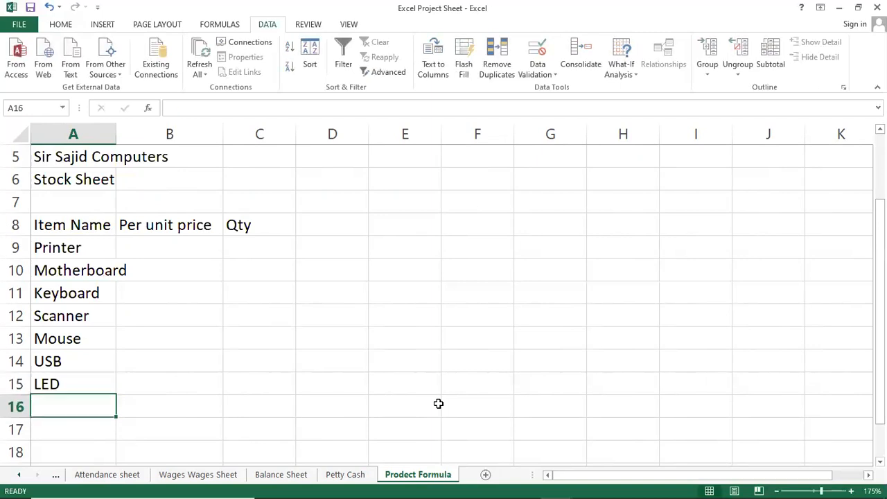
type("Specker")
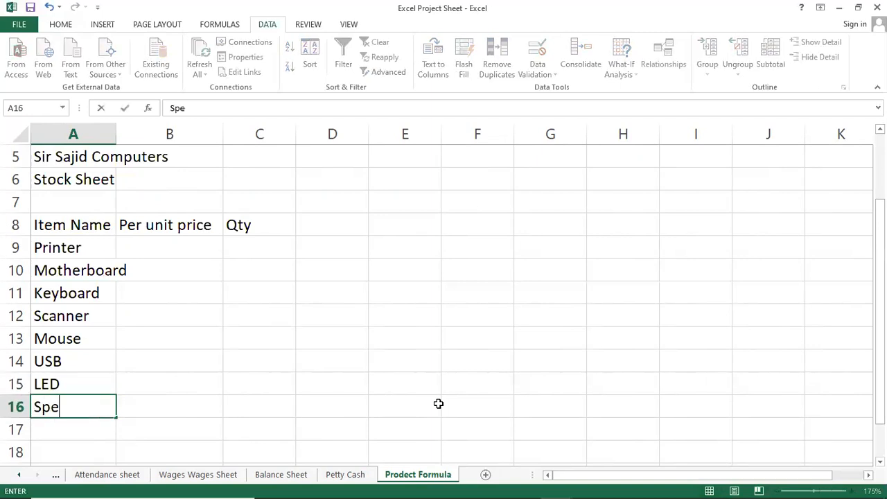
key("Return")
Step: Widen column A so that "Motherboard" fits inside its cell
key("Down")
key("Up")
key("Right")
key("Right")
key("Left")
key("Left")
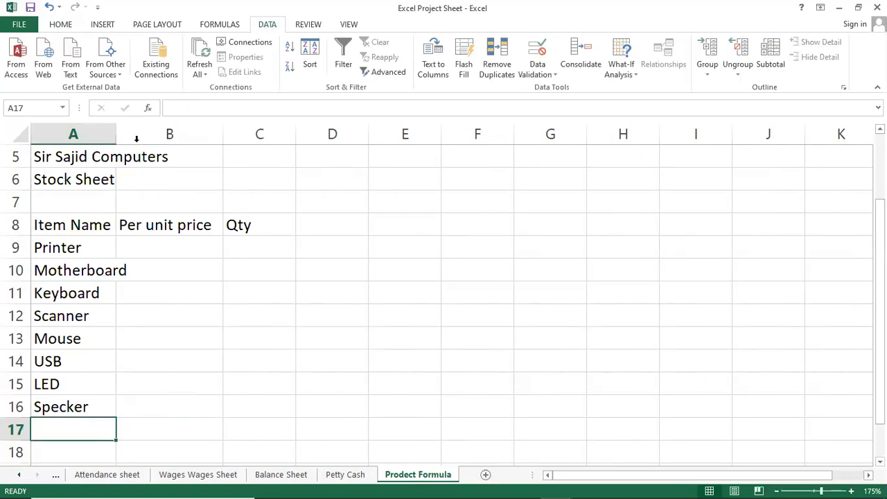
left_click_drag(119, 133, 147, 137)
left_click(240, 315)
left_click(170, 249)
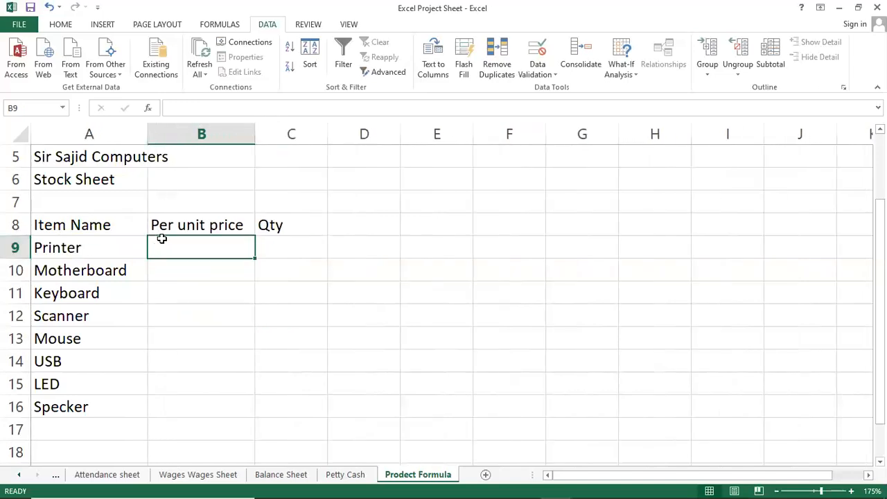
Step: Center the contents of the range A8:C17 and make them bold
left_click_drag(63, 225, 271, 423)
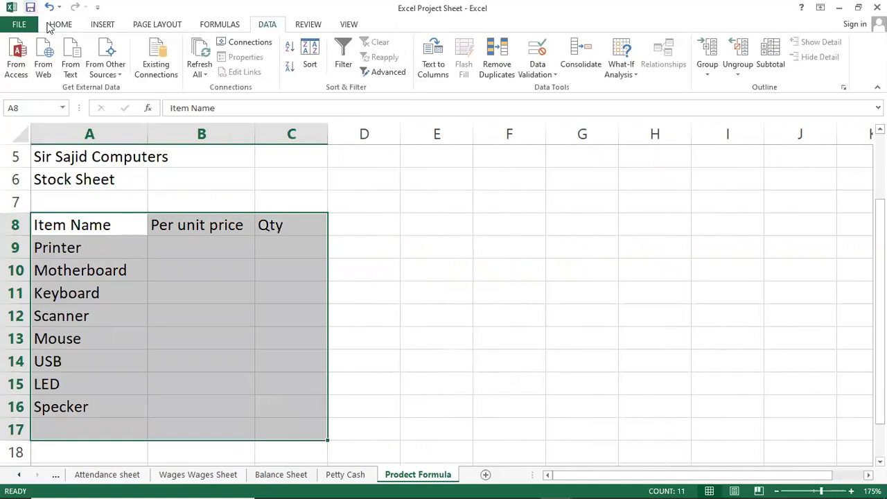
left_click(50, 27)
left_click(260, 67)
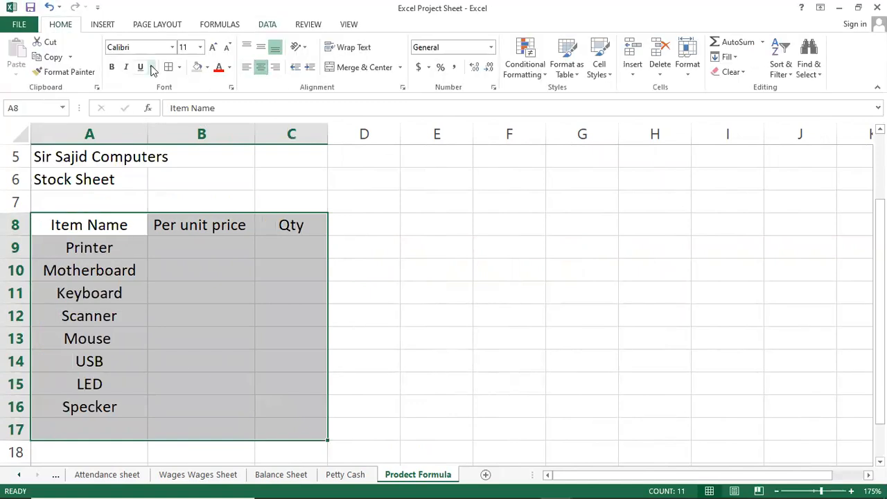
left_click(111, 67)
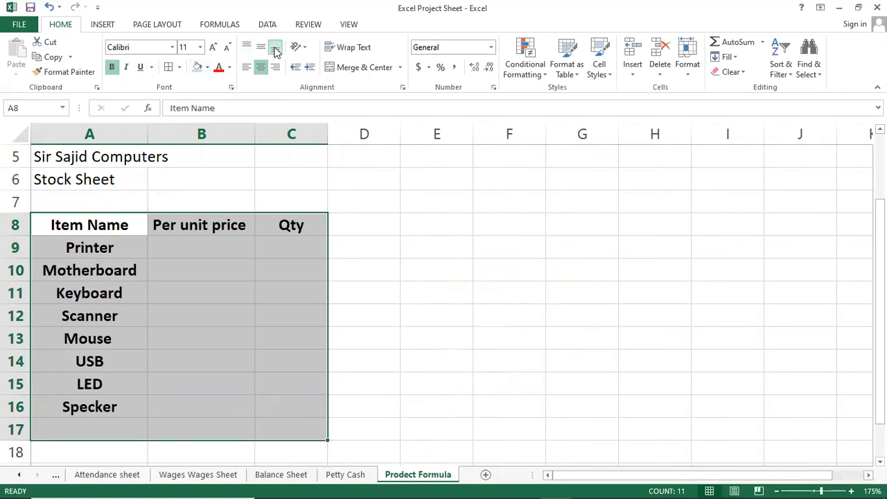
Step: Left-align the item names in cells A9 to A16
left_click(210, 174)
left_click(156, 308)
left_click_drag(55, 222, 299, 406)
left_click_drag(129, 243, 263, 407)
left_click(220, 315)
left_click_drag(80, 254, 79, 405)
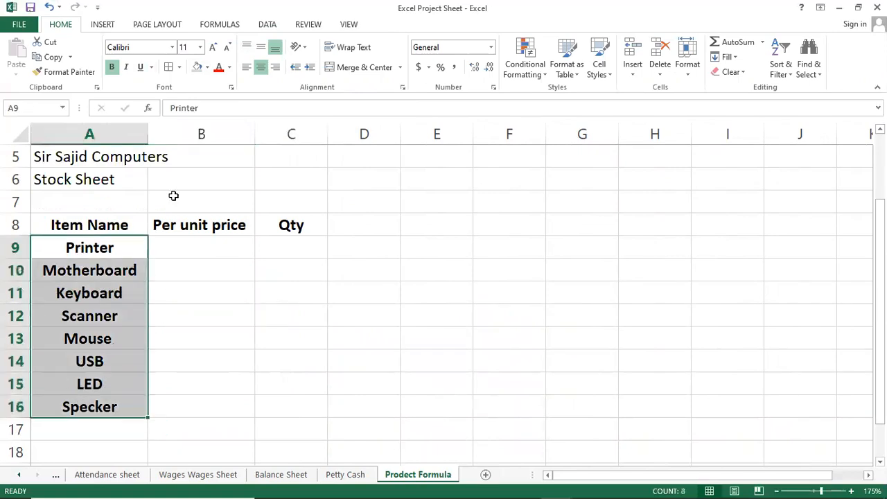
left_click(247, 67)
left_click(219, 262)
Step: Fill the header cells A8:C8 with the standard yellow colour
left_click_drag(68, 219, 302, 232)
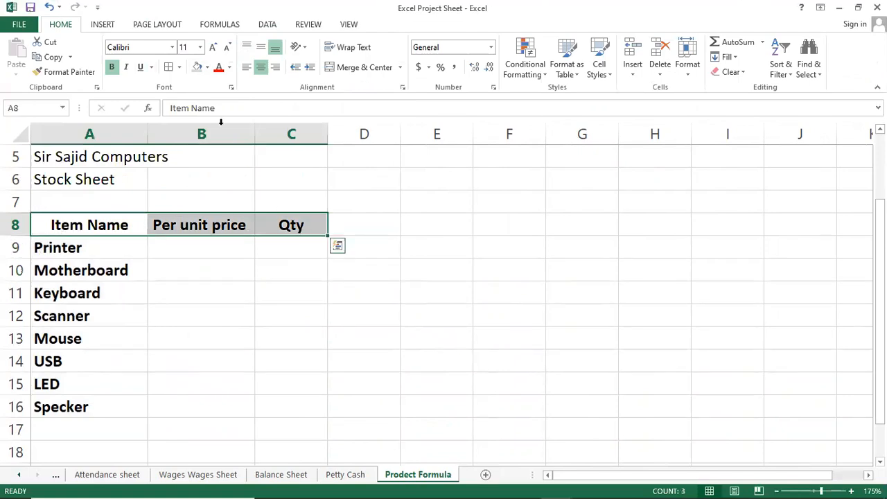
left_click(207, 68)
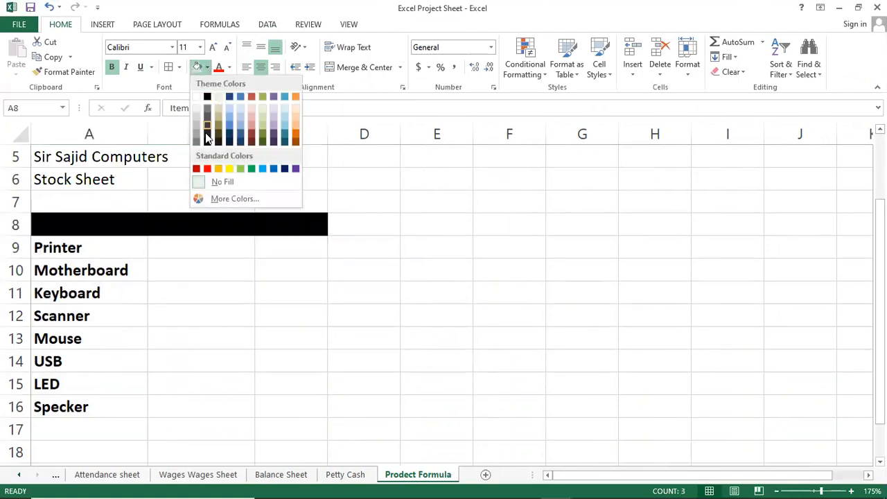
left_click(230, 168)
left_click(249, 305)
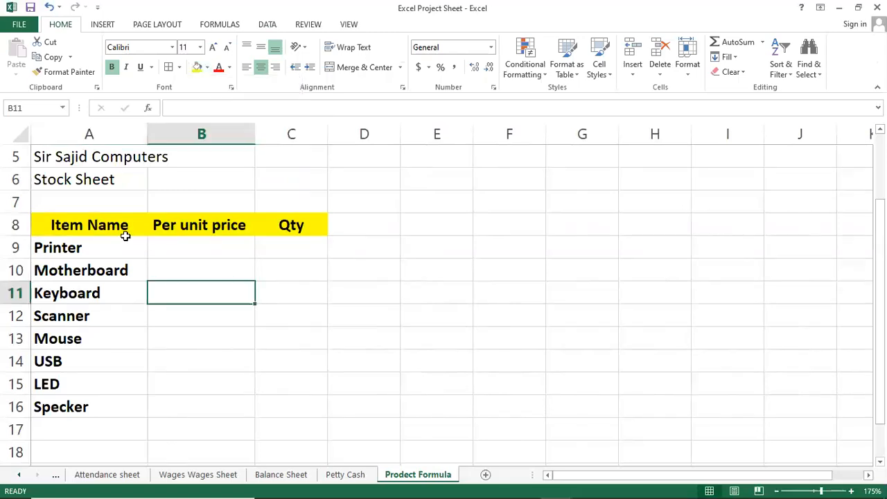
Step: Enter the label "Total" in cell B17 below the price column
left_click(265, 288)
left_click(203, 408)
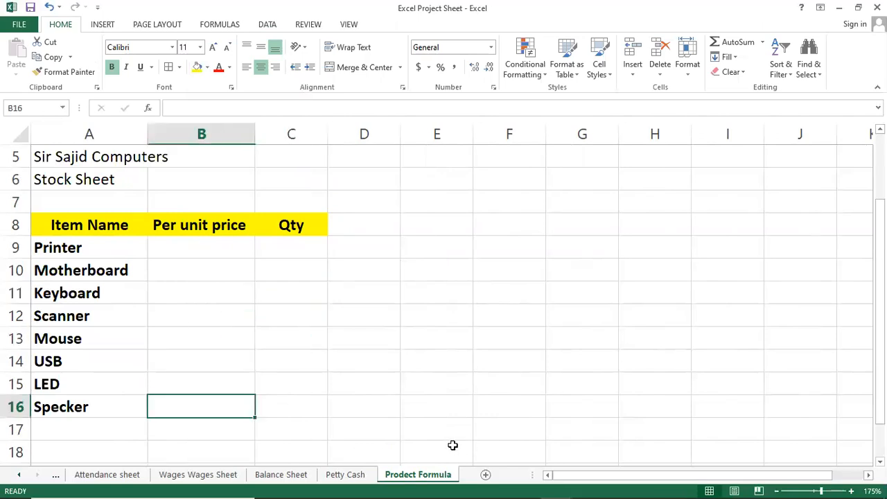
left_click(220, 423)
type("Total")
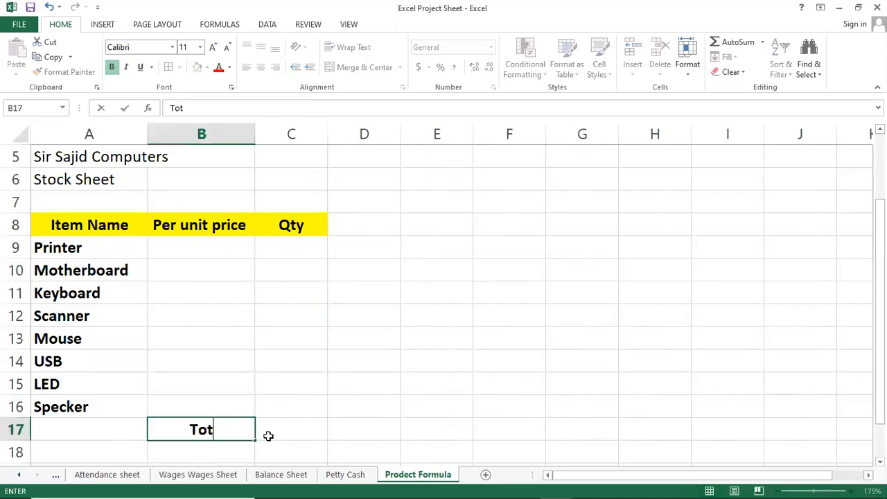
key("Return")
Step: Shade the Total label cell B17 with a light grey fill
left_click(268, 435)
key("Left")
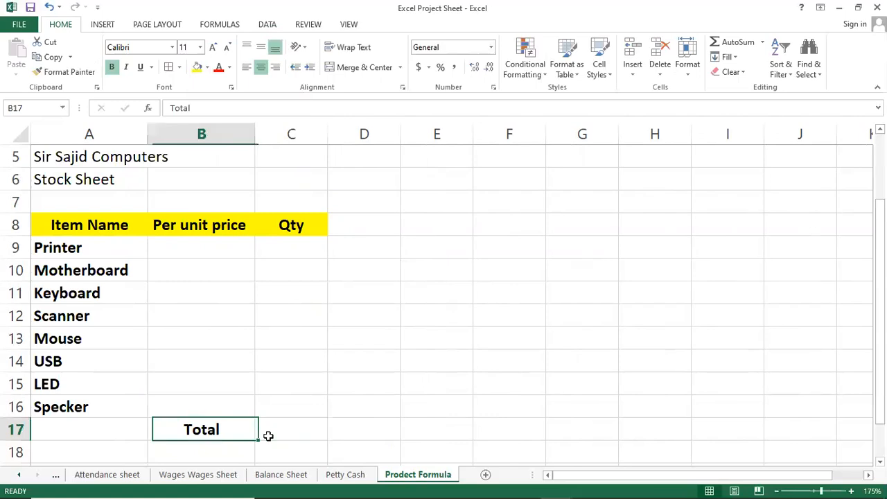
key("shift+Right")
left_click_drag(270, 444, 246, 424)
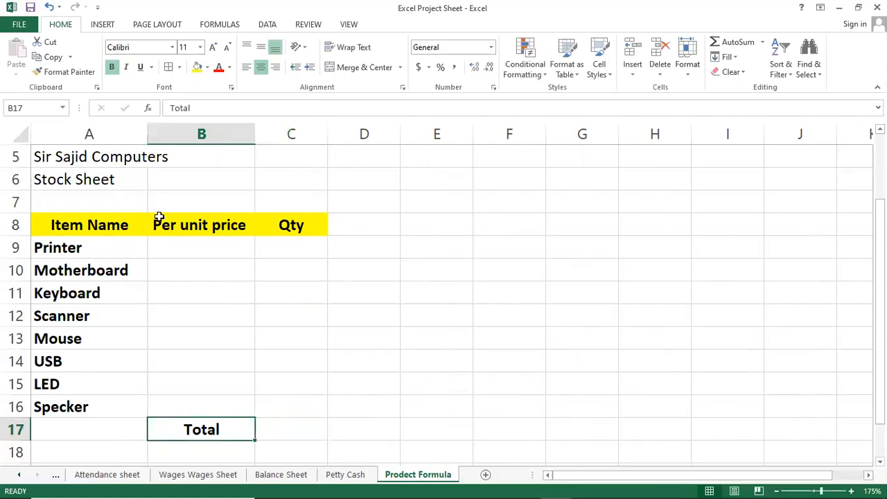
left_click(206, 68)
left_click(199, 109)
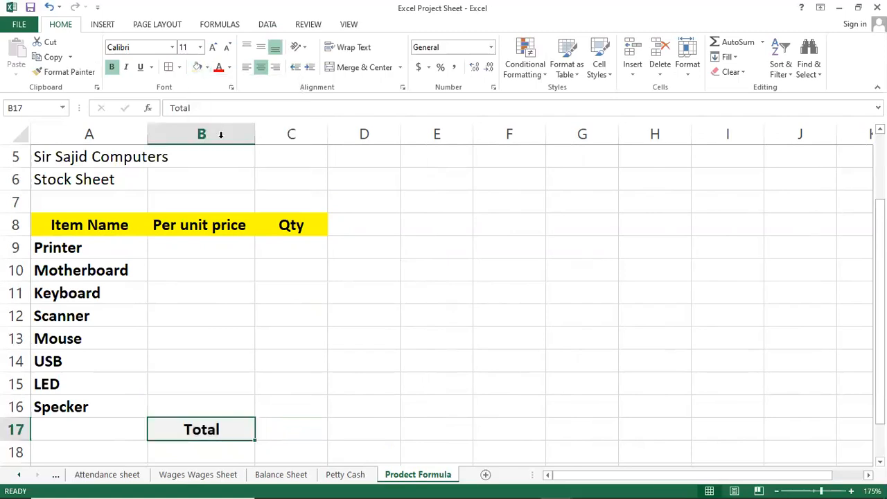
Step: Fill cell C17 beside the Total label with standard red and give it a light font colour
left_click(305, 420)
mouse_move(586, 485)
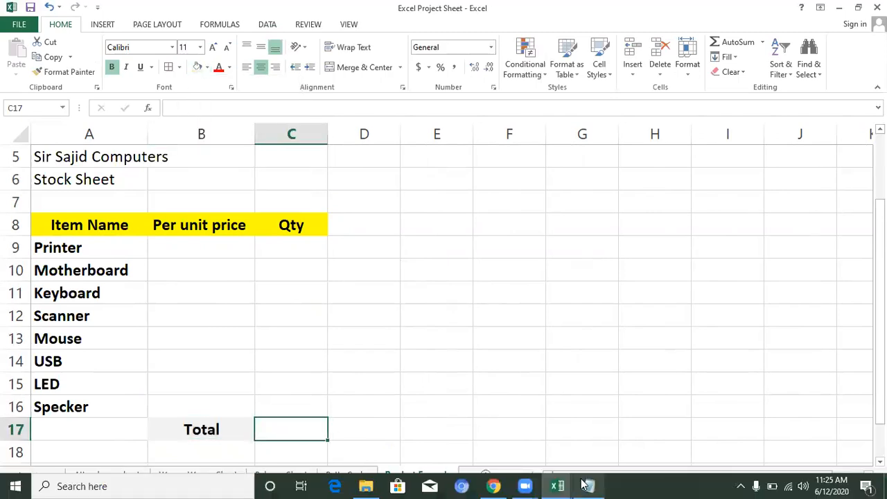
left_click(206, 67)
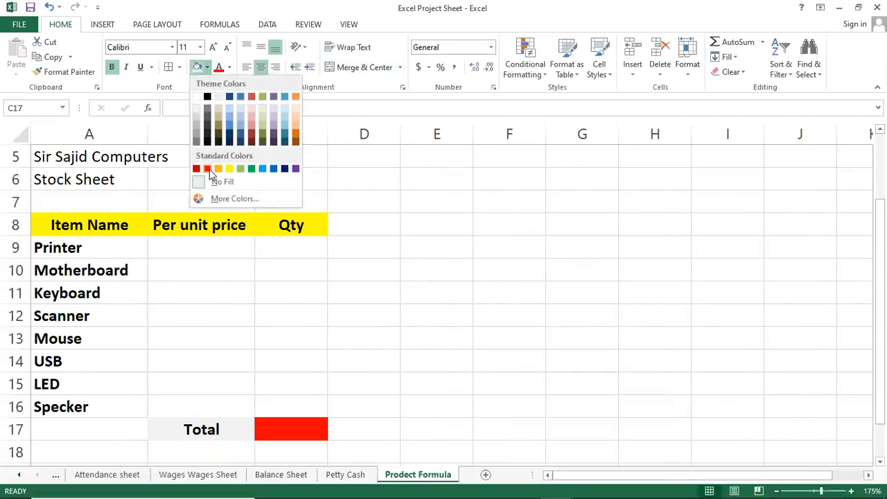
left_click(208, 170)
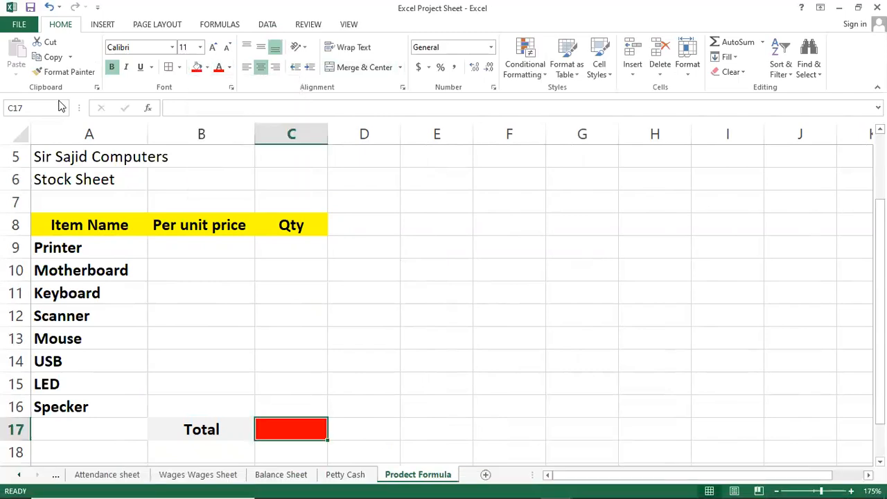
left_click(229, 67)
left_click(220, 126)
left_click(263, 292)
Step: Apply All Borders to the stock table in A8:C17
left_click_drag(77, 224, 301, 424)
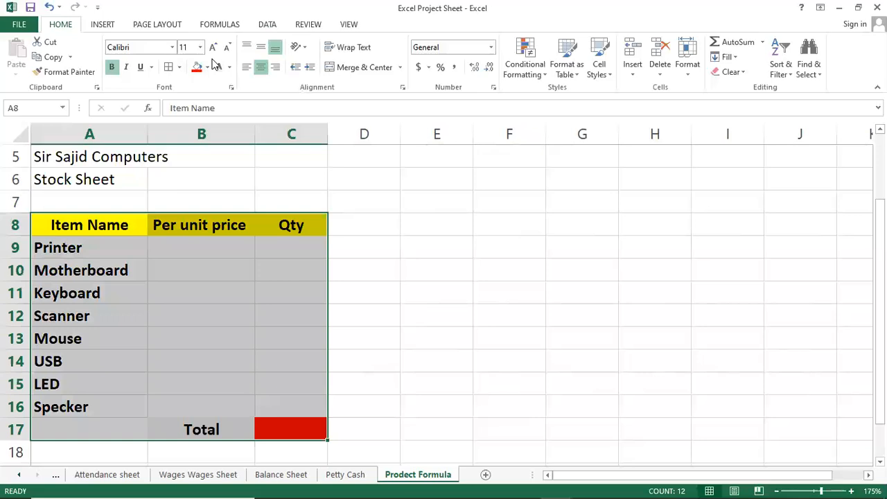
left_click(179, 68)
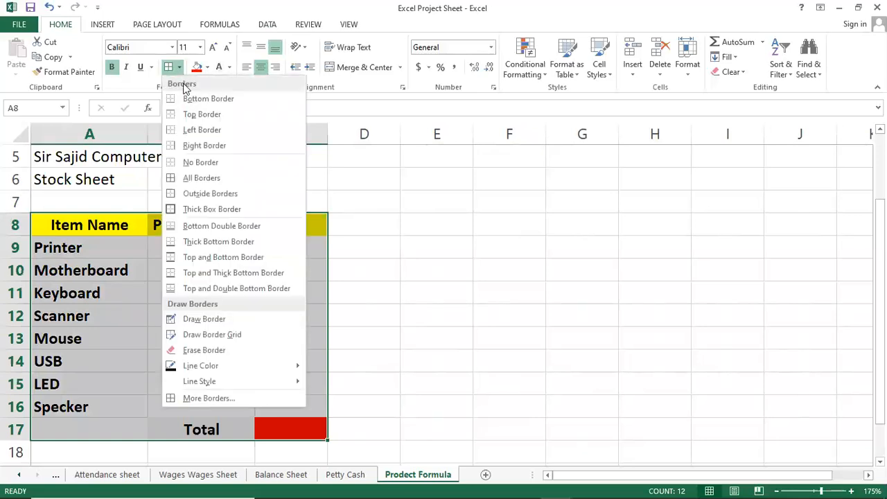
left_click(210, 178)
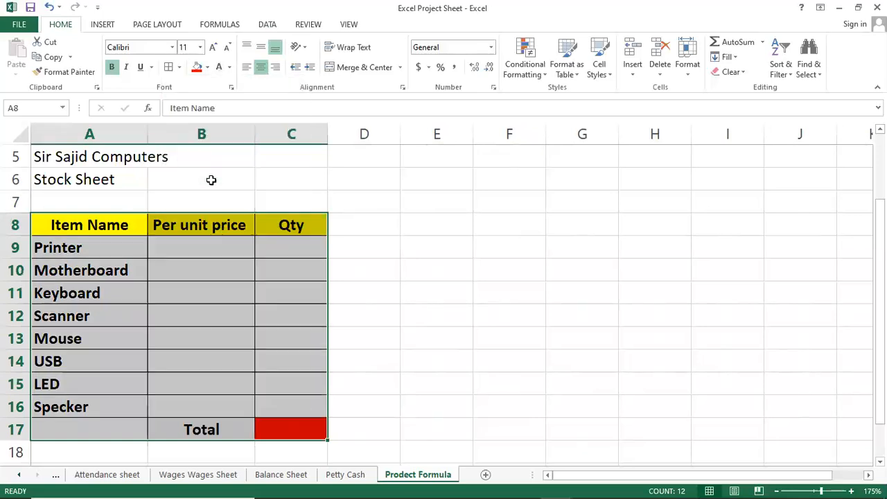
left_click(258, 276)
left_click(294, 294)
Step: Enter 2000 in cell B9 as the Printer's unit price
left_click(208, 233)
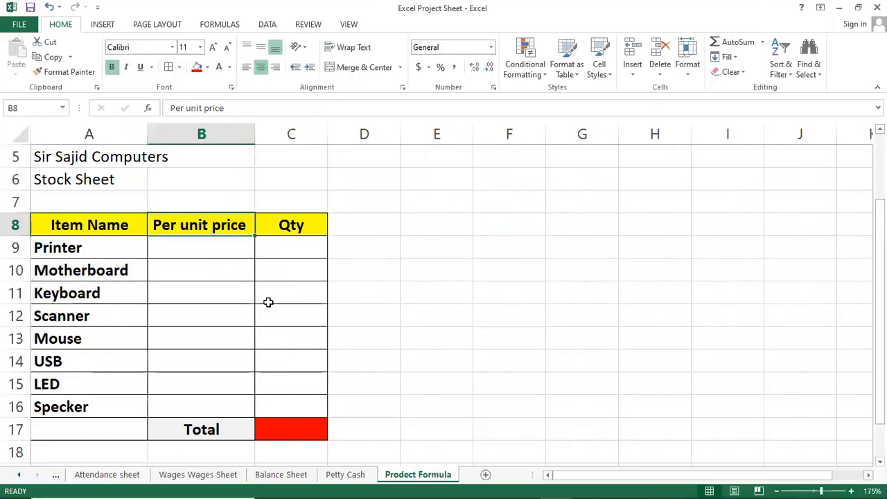
key("Down")
key("Down")
key("Down")
key("Up")
key("Up")
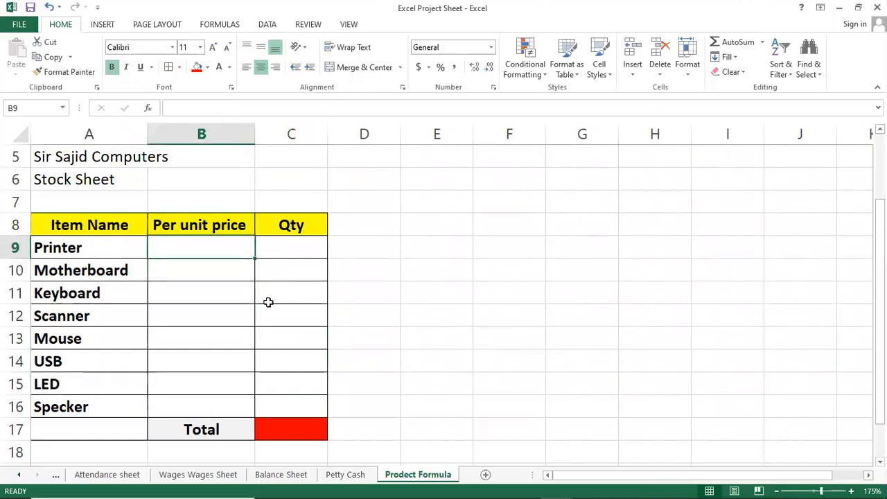
type("2000")
key("Return")
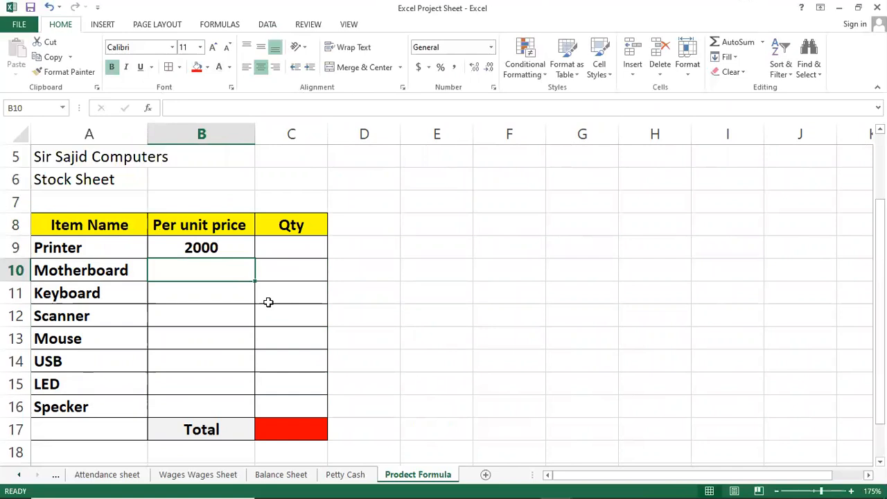
Step: Enter the unit prices 2500 for Motherboard, 300 for Keyboard, 4000 for Scanner and 3500 for Mouse in B10:B13
type("2500")
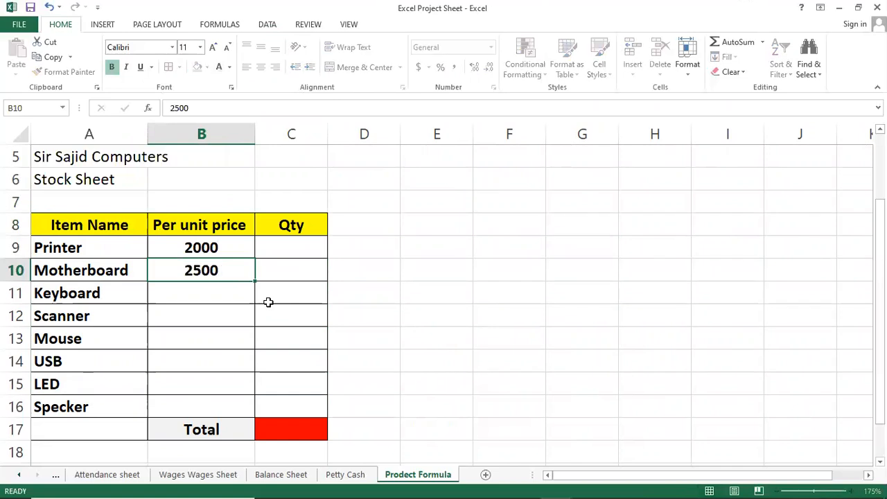
key("Return")
type("300")
key("Return")
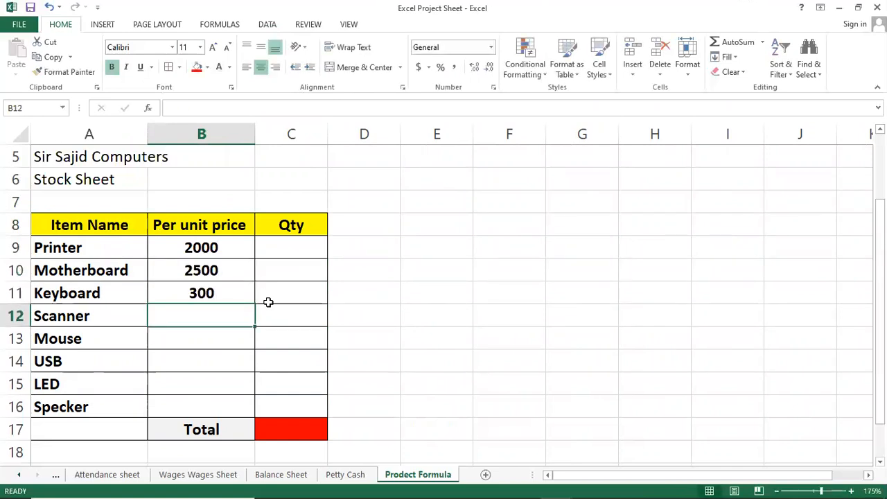
type("4000")
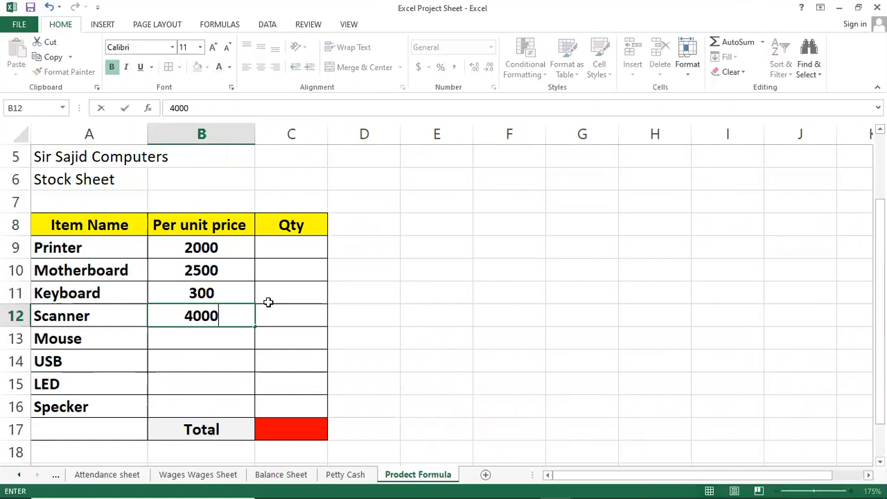
key("Return")
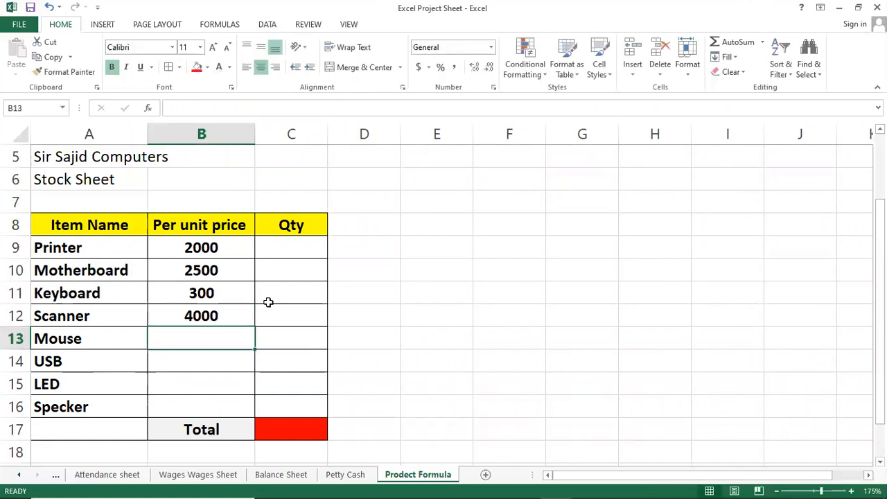
type("3500")
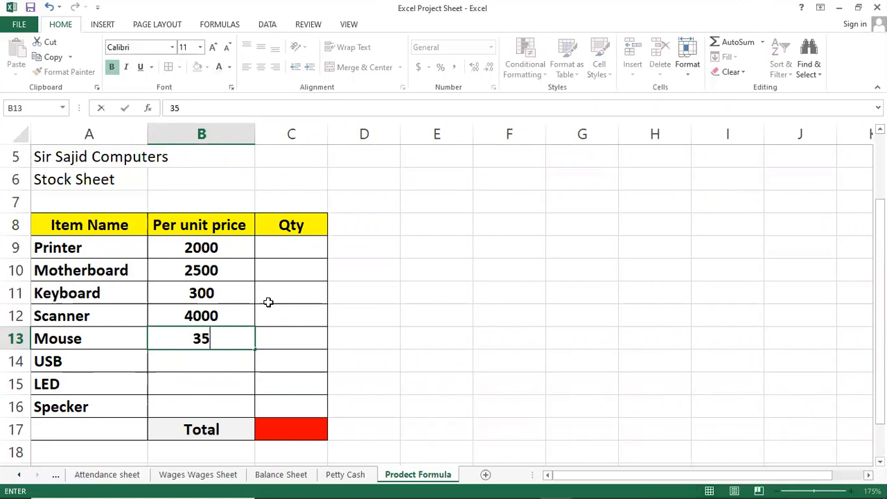
key("Return")
Step: Enter the unit prices 500 for USB, 6000 for LED and 7000 for Specker in B14:B16
type("500")
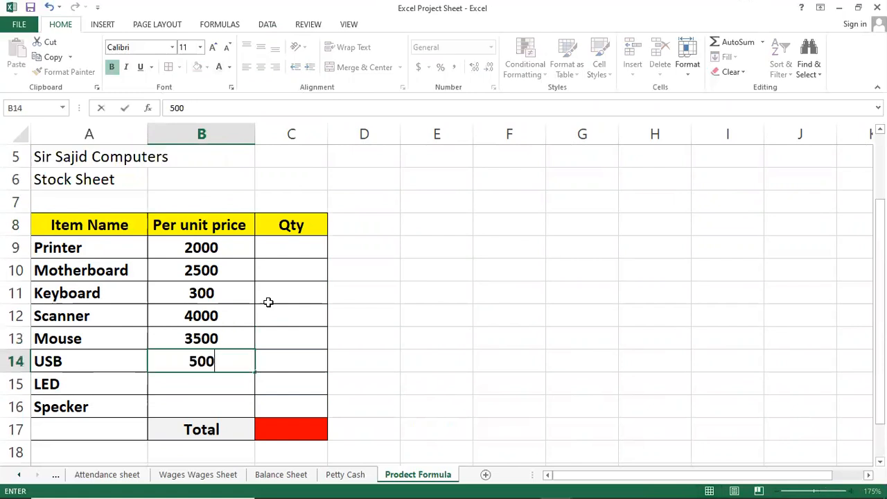
key("Return")
type("6000")
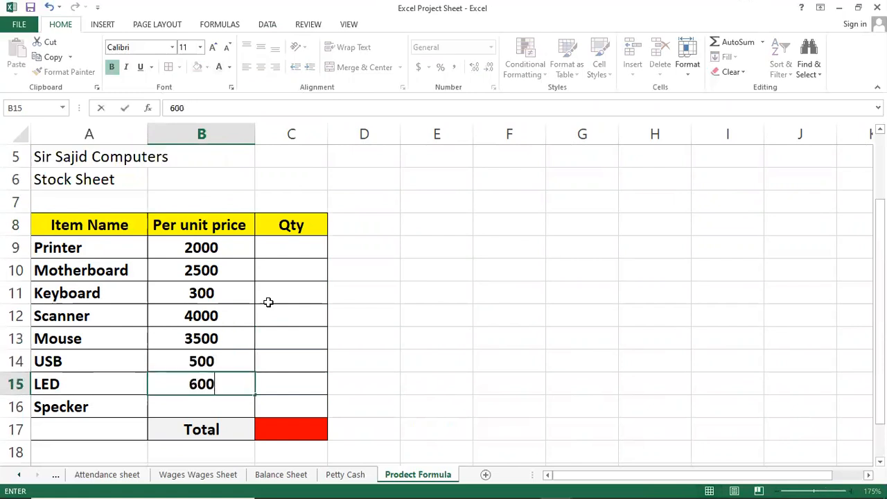
key("Return")
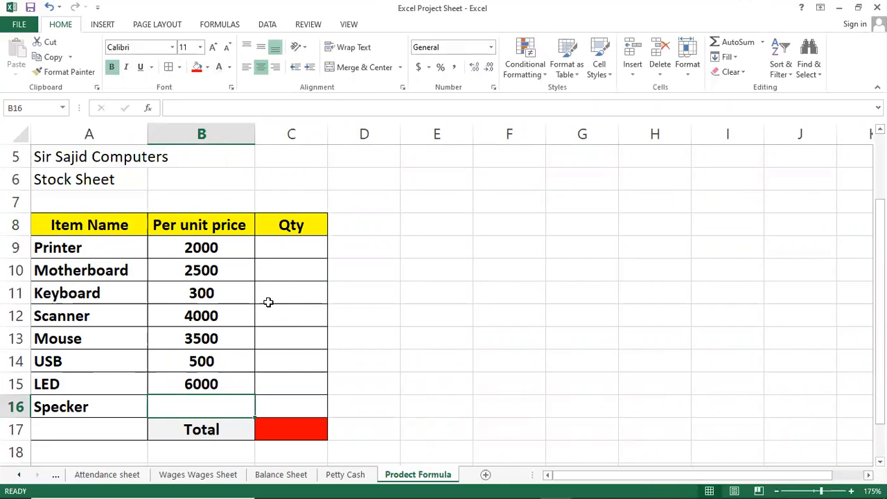
type("7000")
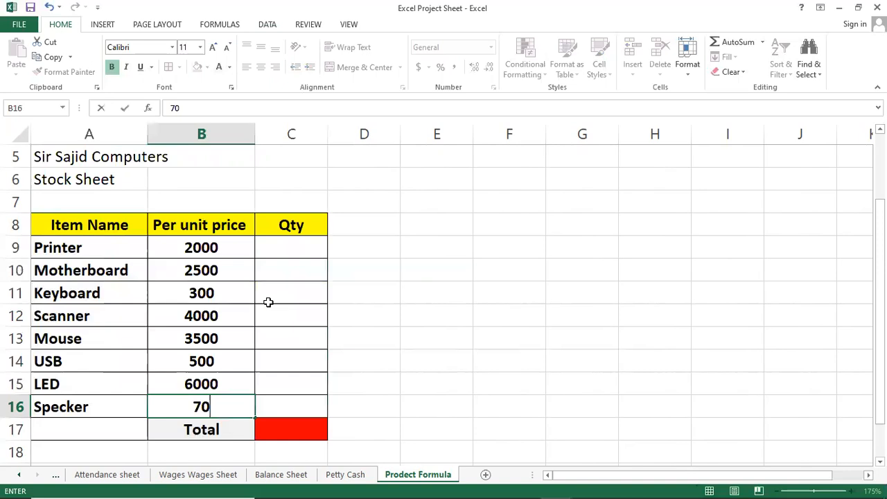
key("Return")
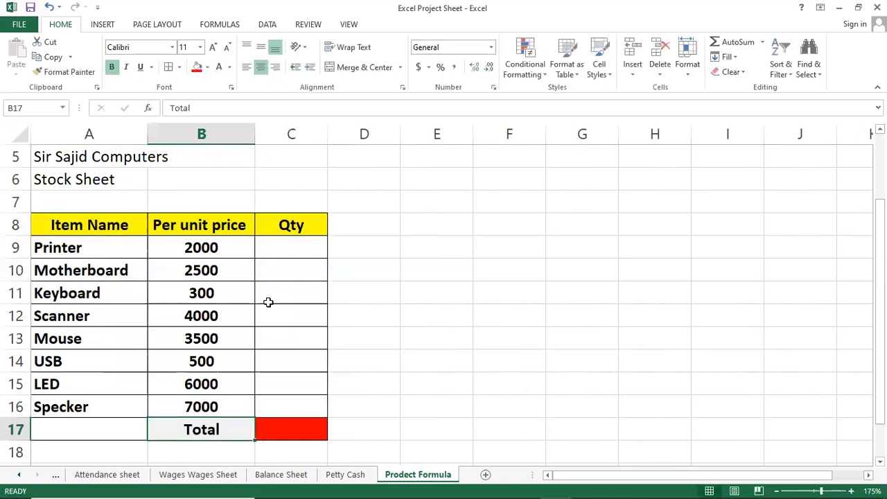
Step: Set the Specker's unit price in B16 to 700
key("Up")
type("700")
key("Return")
Step: Enter the quantities 10 for Printer, 8 for Motherboard and 7 for Keyboard in C9:C11
key("Right")
key("Up")
key("Up")
key("Up")
key("Up")
key("Up")
key("Up")
key("Up")
key("Up")
type("1")
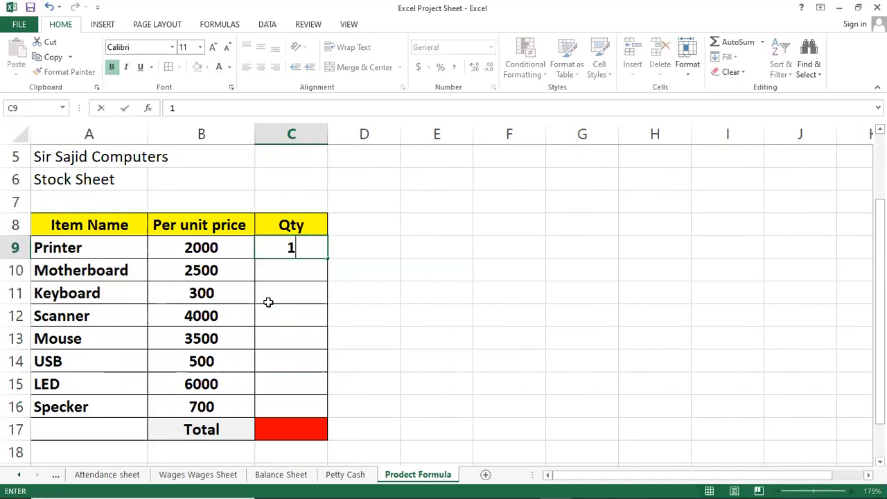
type("0")
key("Return")
type("8")
key("Return")
type("7")
key("Return")
Step: Enter the quantities 7, 8, 8, 9 and 74 for Scanner, Mouse, USB, LED and Specker in C12:C16
type("7")
key("Return")
type("8")
key("Return")
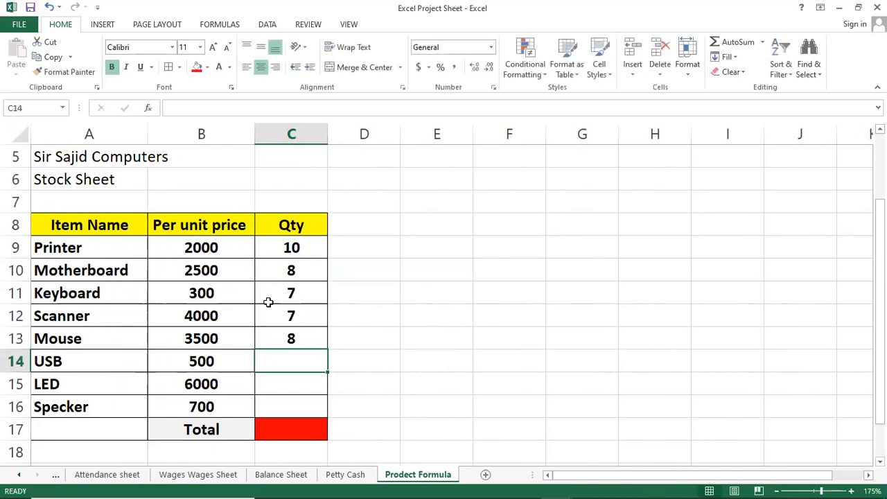
type("8")
key("Return")
type("9")
key("Return")
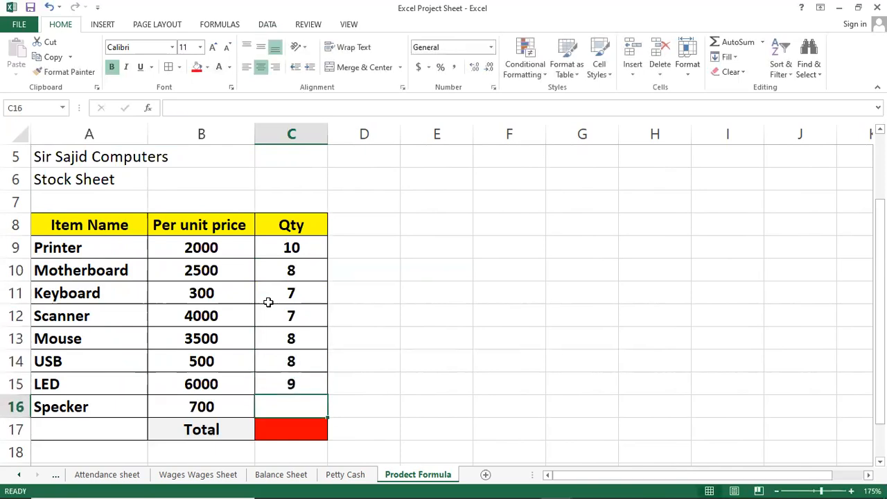
type("74")
key("Return")
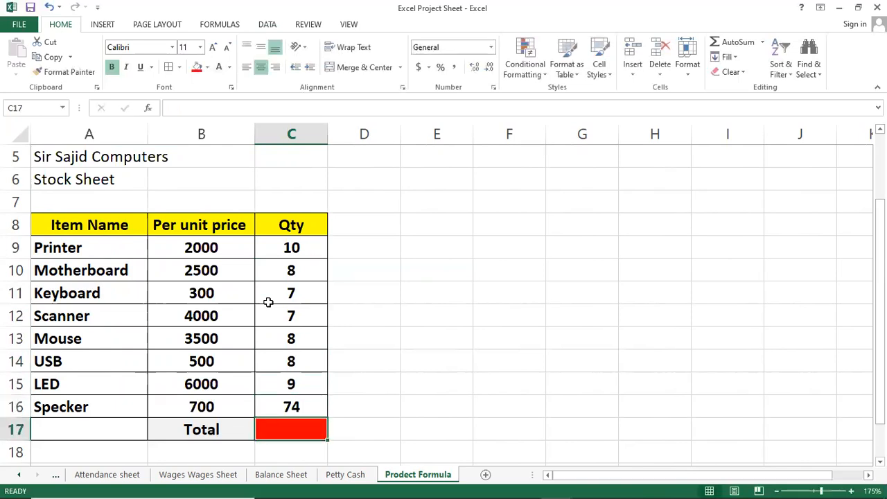
Step: Move the Total label from cell B17 to cell A17
key("Up")
key("Left")
key("Down")
key("Left")
key("Right")
key("ctrl+c")
key("Left")
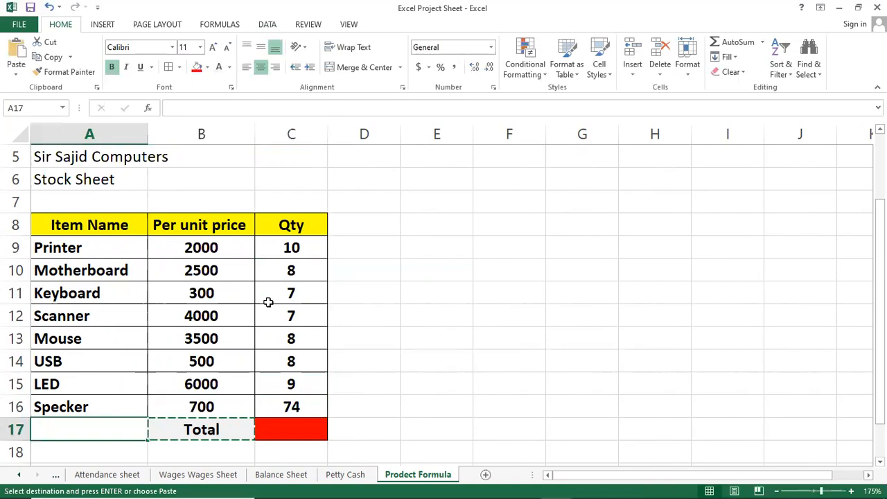
key("ctrl+v")
Step: Fill cell B17 beside the Total label with standard light green
key("Right")
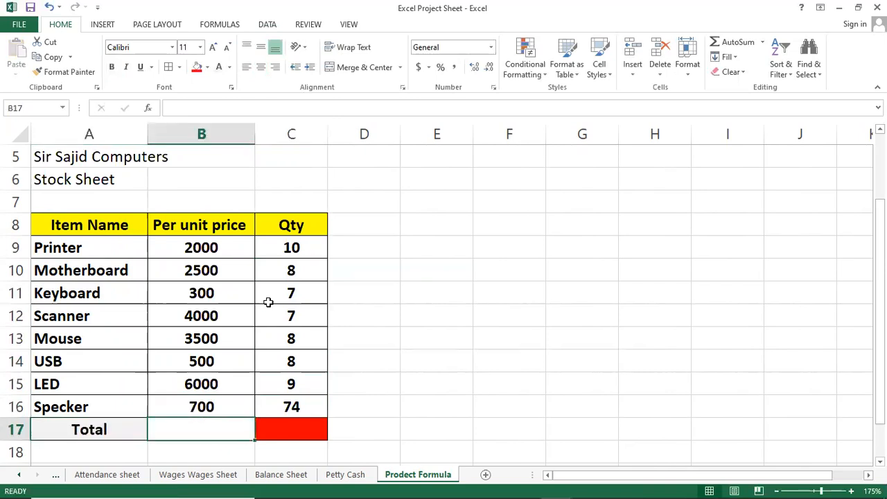
left_click(207, 67)
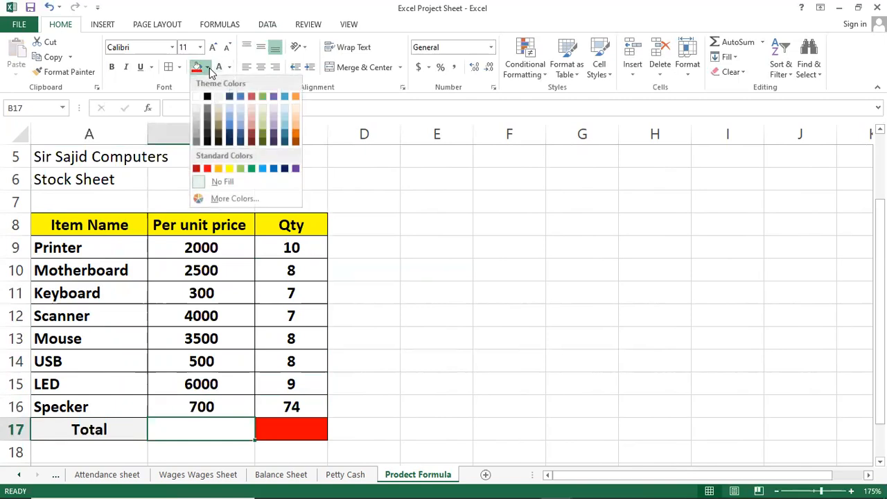
left_click(240, 169)
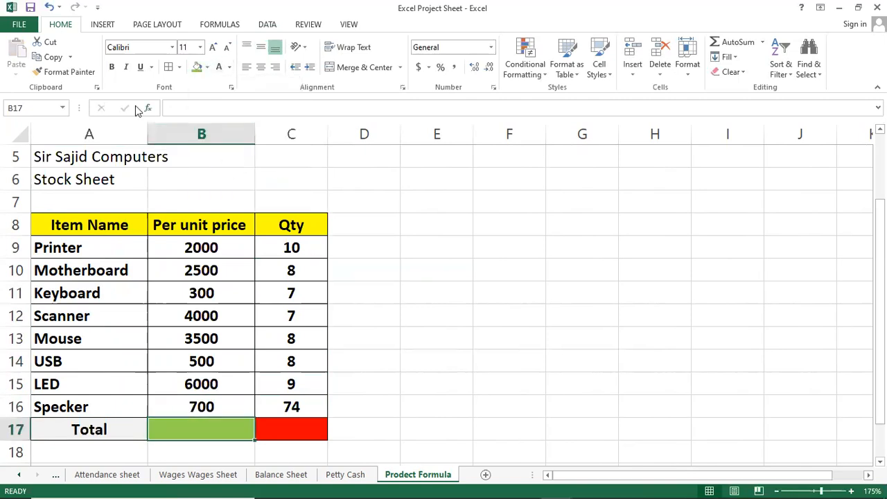
left_click(418, 380)
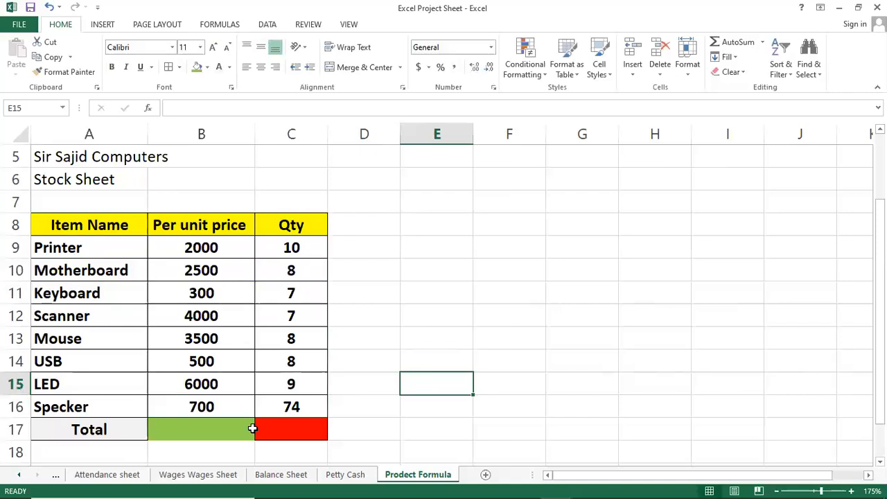
left_click(339, 421)
Step: Add the header "Total Price" in cell D8 and widen column D slightly to fit it
left_click(348, 218)
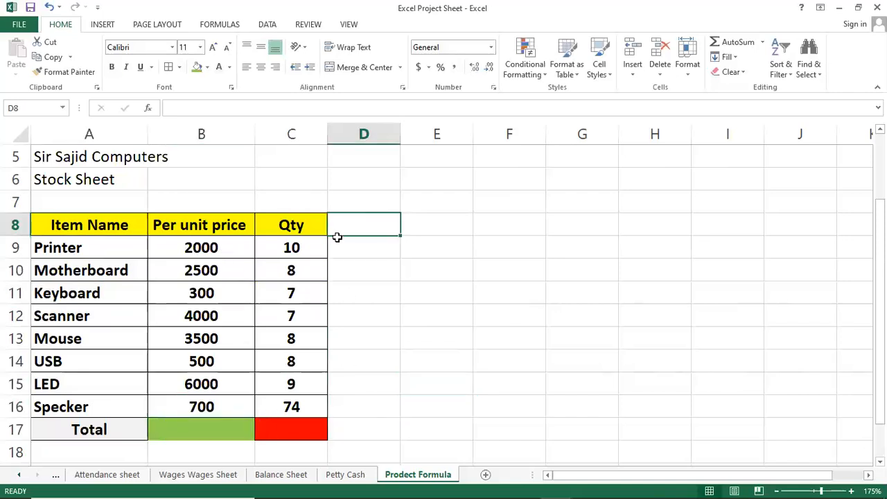
type("Tot")
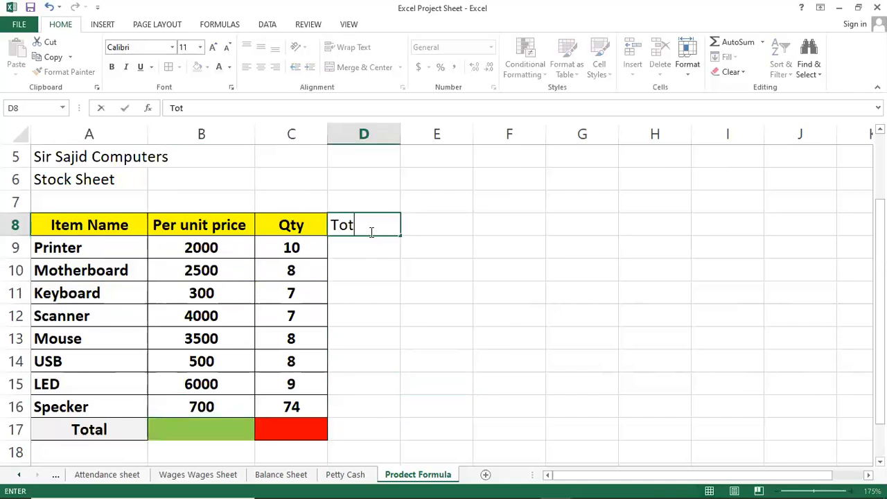
type("al Price")
key("Return")
key("Up")
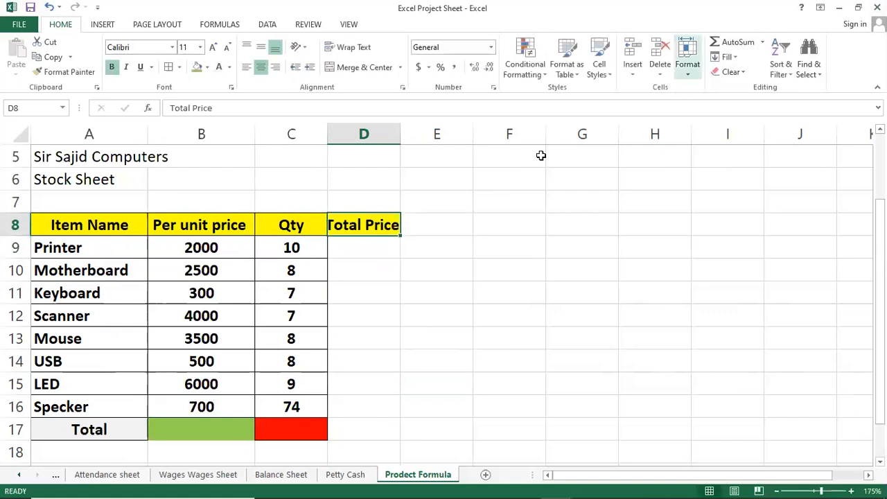
left_click_drag(400, 132, 406, 133)
left_click(400, 366)
left_click(365, 267)
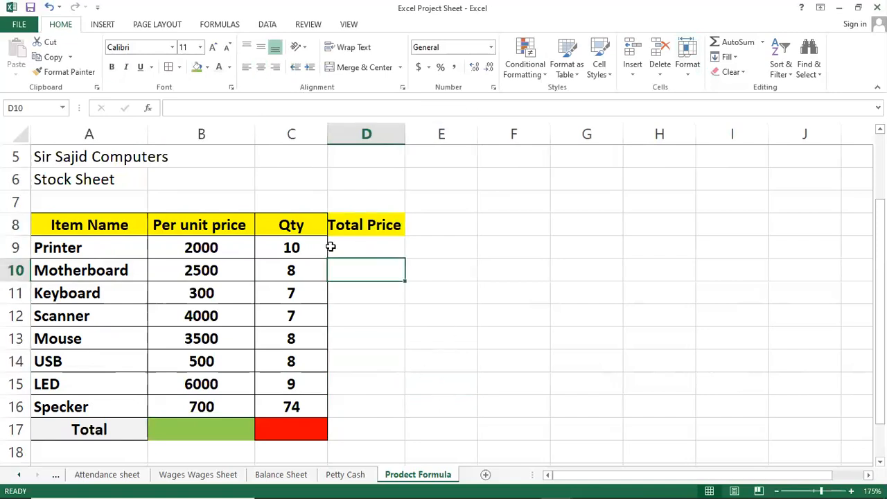
Step: Apply All Borders to the range B9:D17, including the Total Price column
left_click_drag(210, 251, 388, 427)
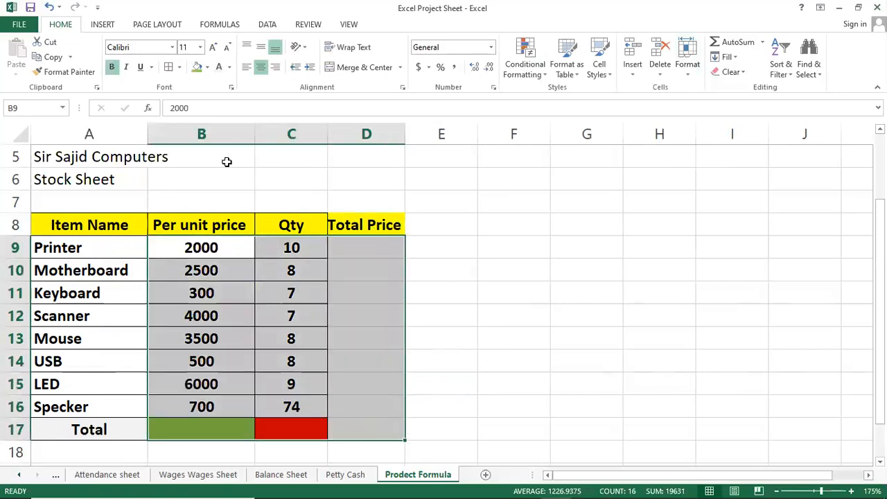
left_click(179, 66)
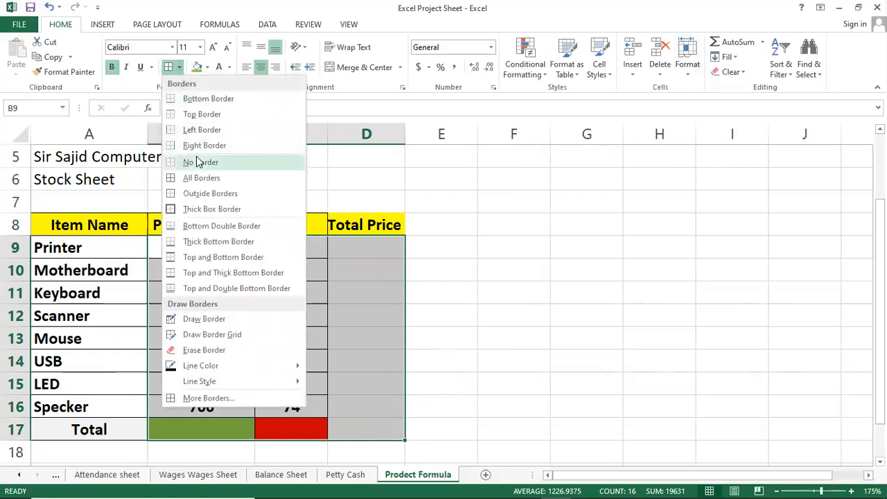
left_click(206, 178)
Step: Apply All Borders to cell D17 and fill it with the lightest aqua theme colour
left_click(366, 429)
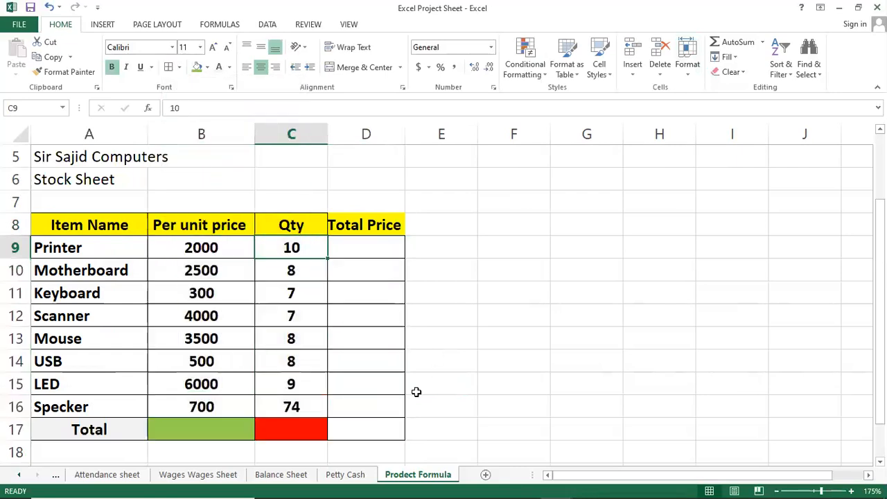
left_click(179, 67)
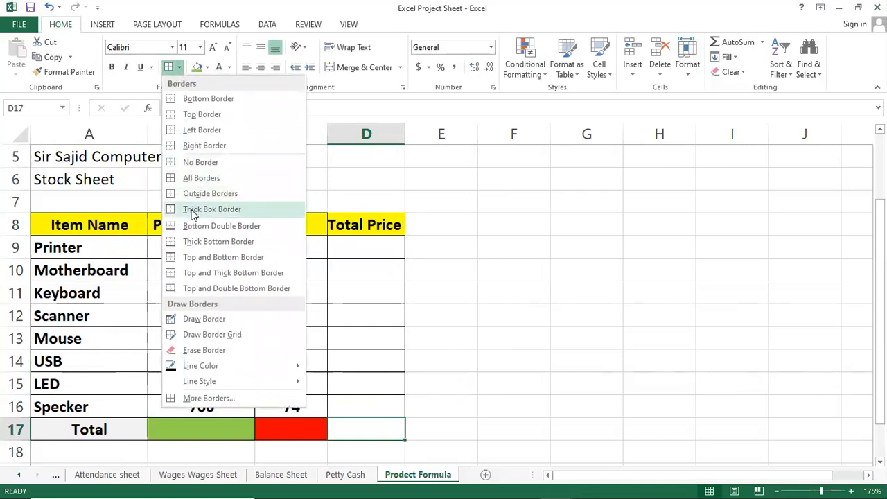
left_click(201, 177)
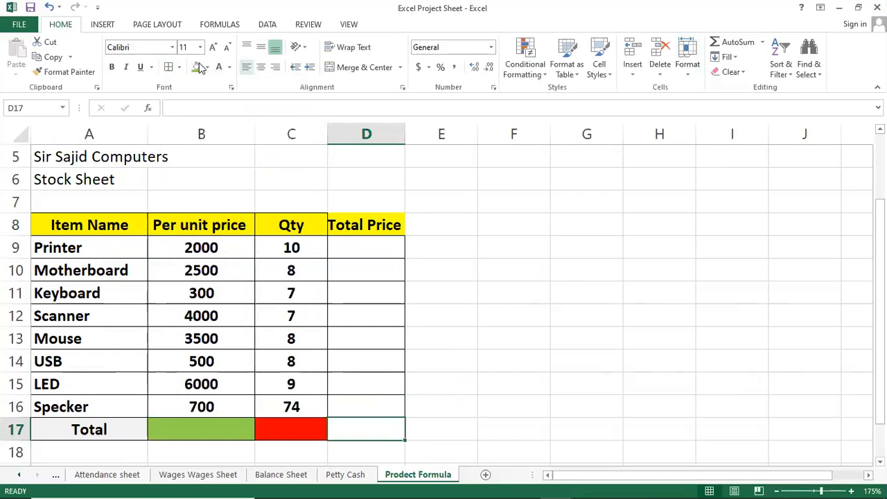
left_click(207, 67)
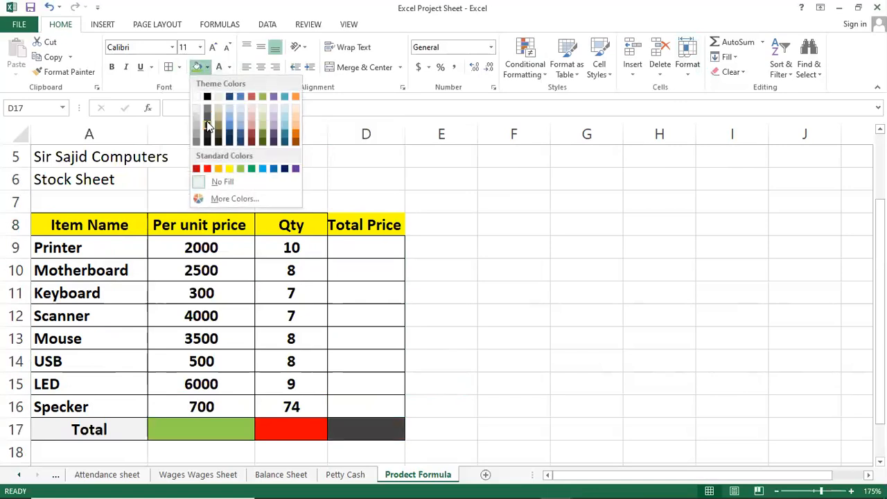
left_click(285, 110)
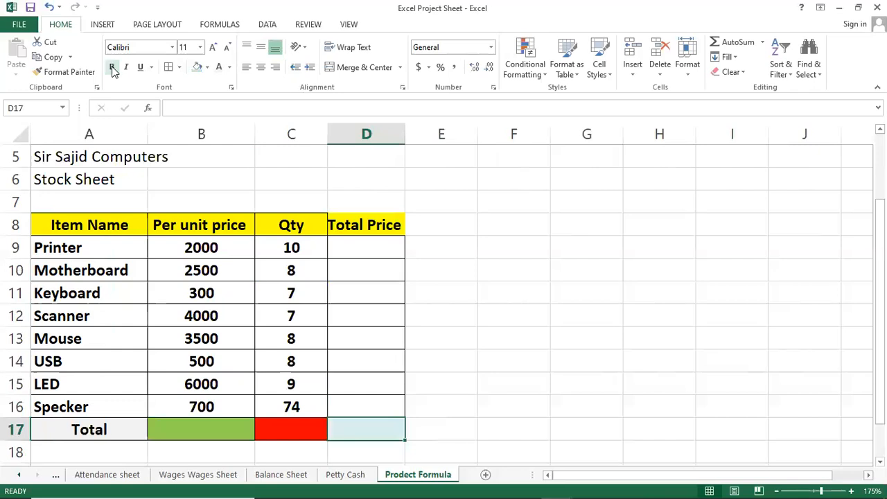
left_click(384, 247)
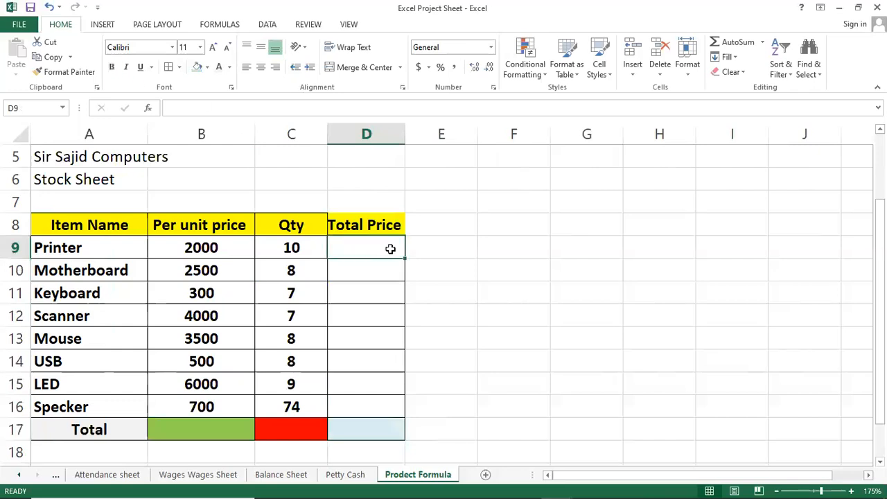
key("Left")
key("Left")
key("shift+Right")
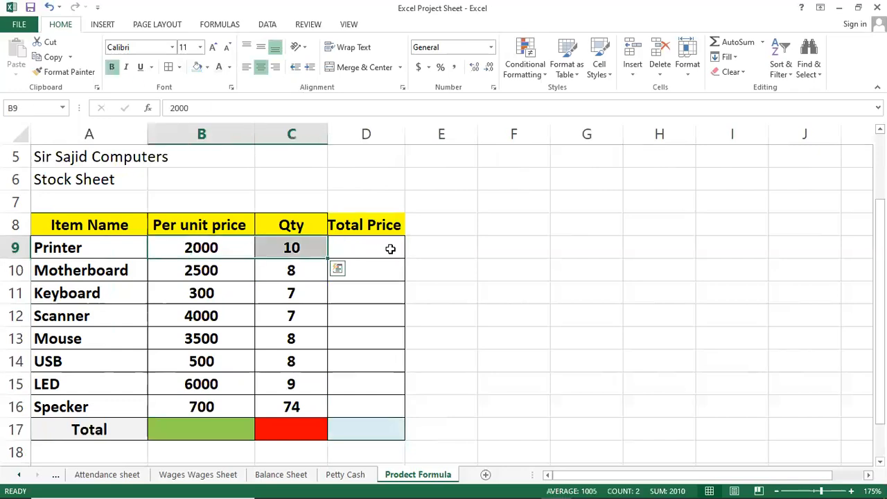
key("shift+Left")
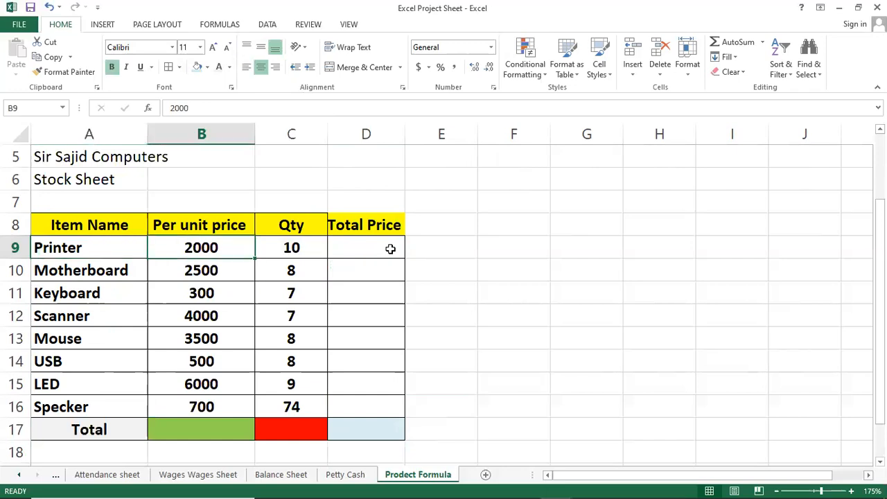
key("Right")
key("Right")
key("Left")
key("Left")
Step: Enter =PRODUCT(B9,C9) in cell D9 and fill the formula down through D16
key("Right")
key("Right")
type("=")
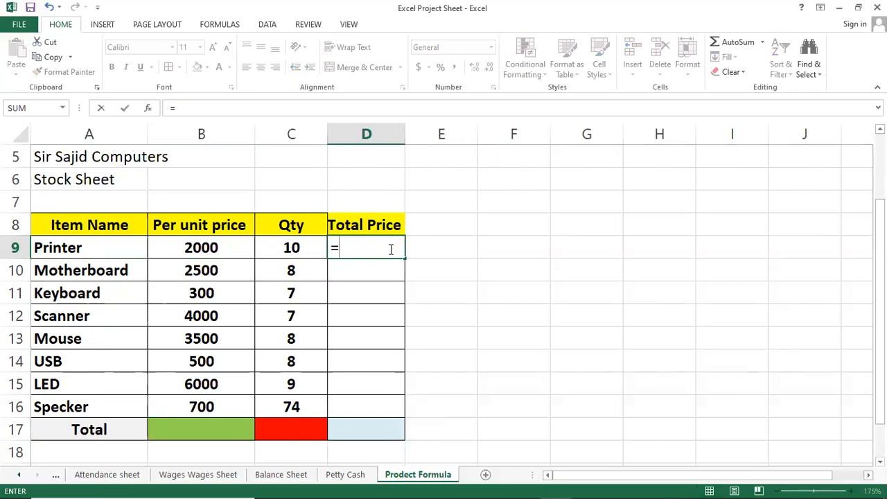
type("pro")
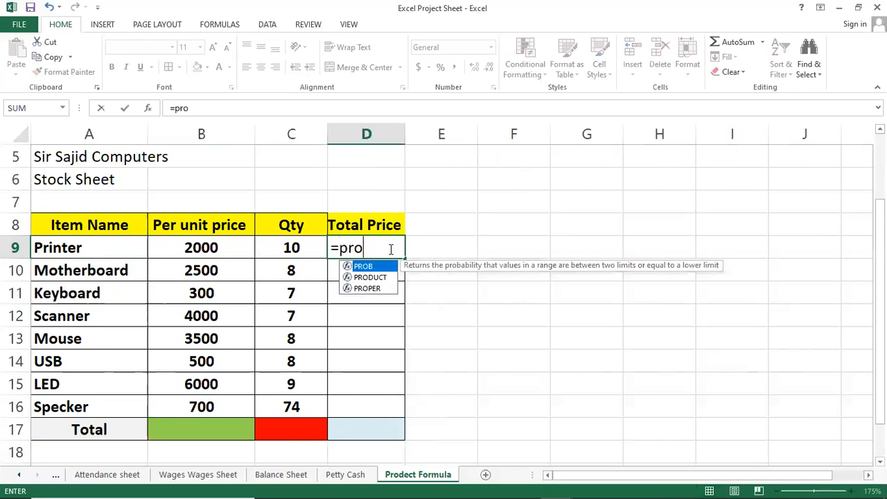
key("Down")
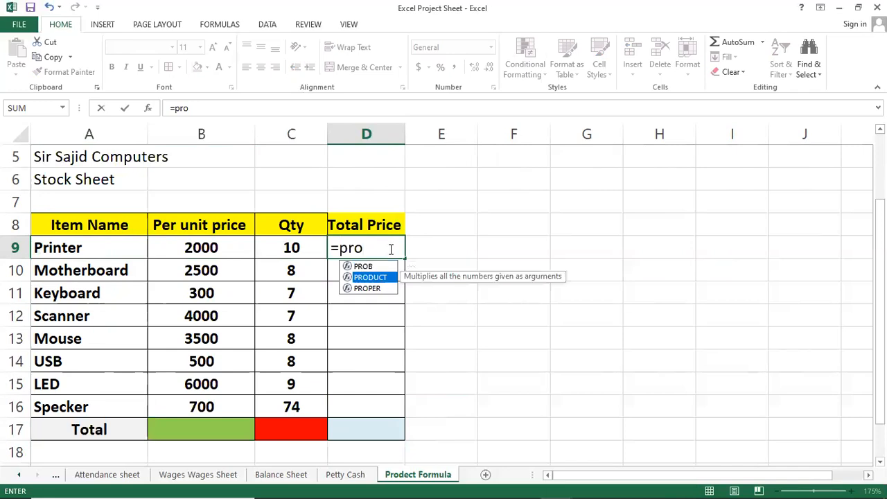
key("Tab")
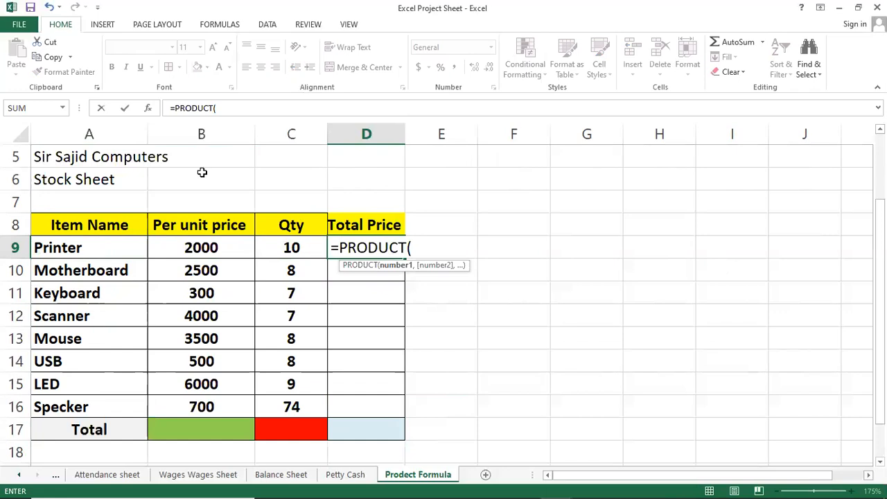
left_click(194, 249)
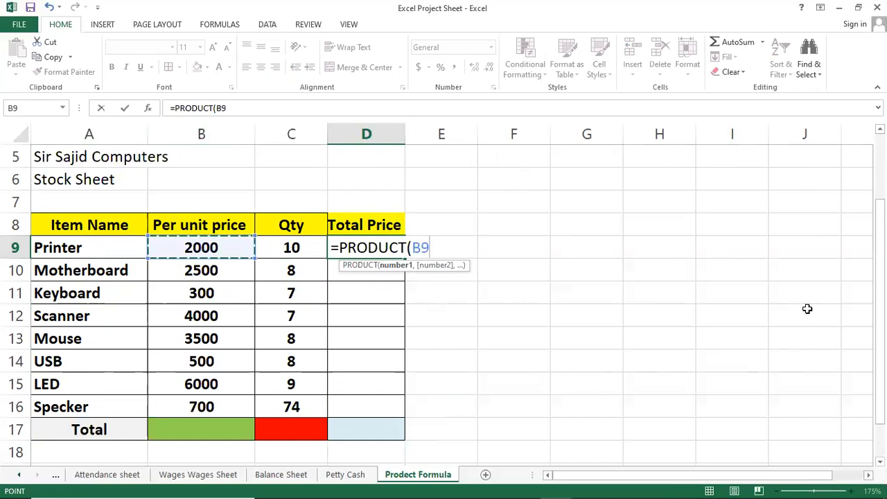
type(",")
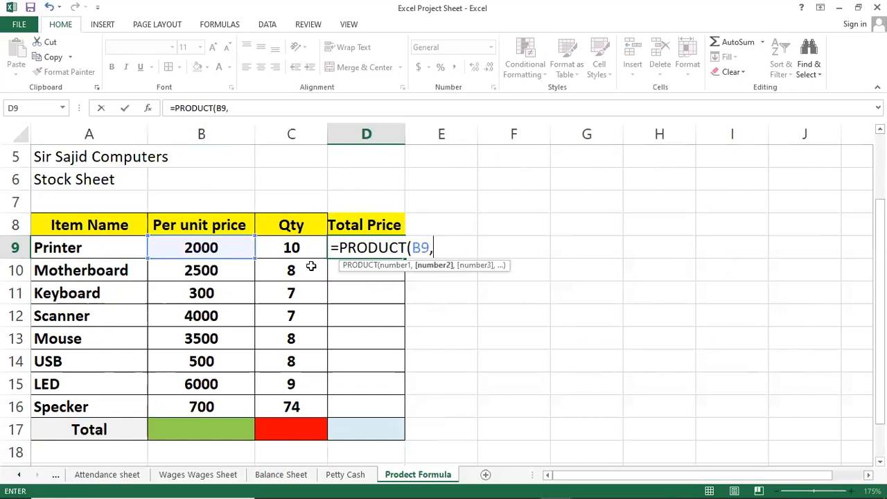
left_click(291, 248)
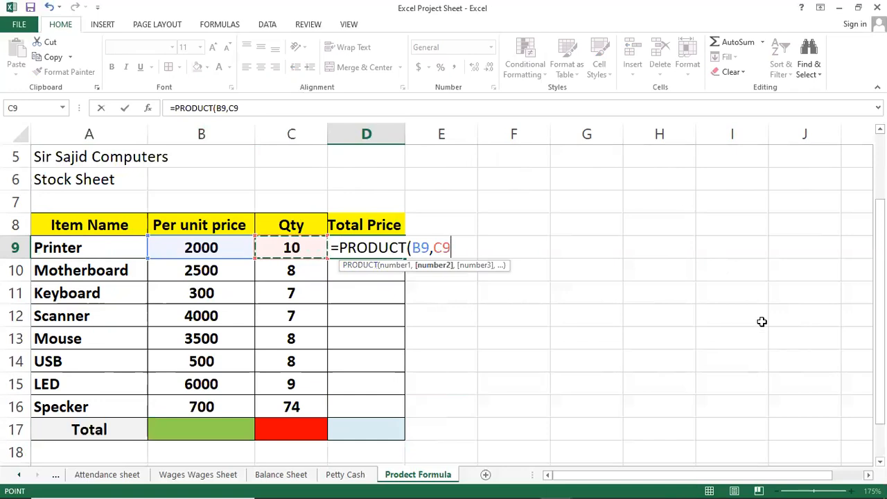
type(")")
key("ctrl+Return")
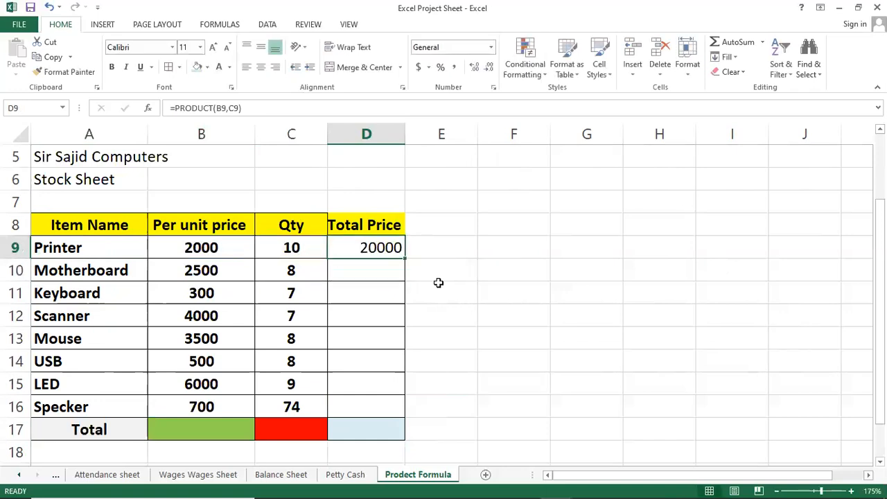
left_click_drag(403, 258, 382, 413)
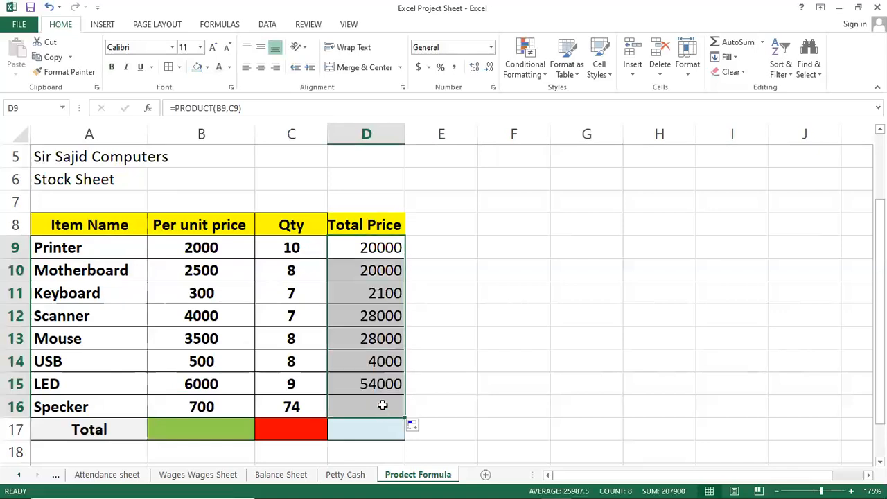
Step: AutoSum the Total Price values D9:D16 into cell D17
left_click(376, 435)
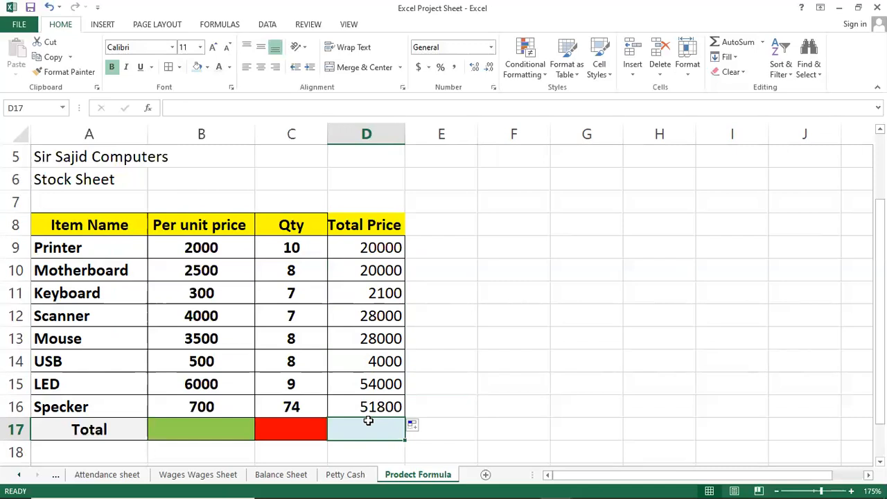
left_click(375, 273)
left_click_drag(371, 246, 373, 426)
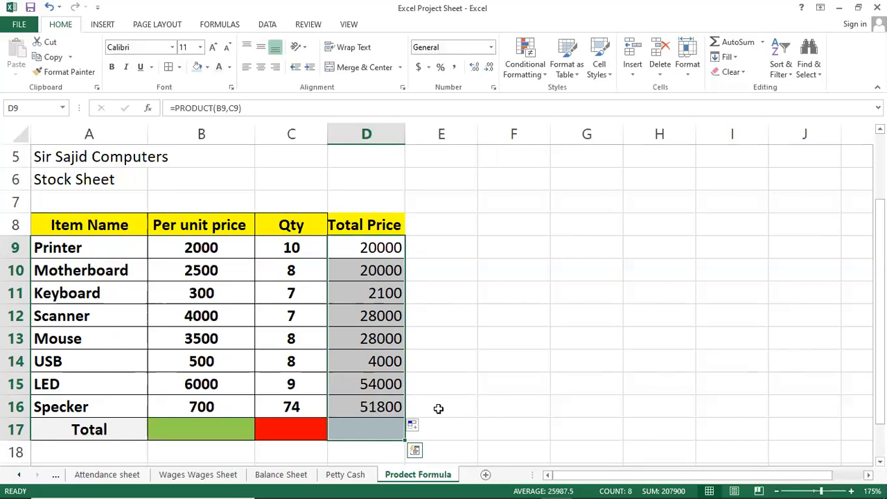
key("alt+equal")
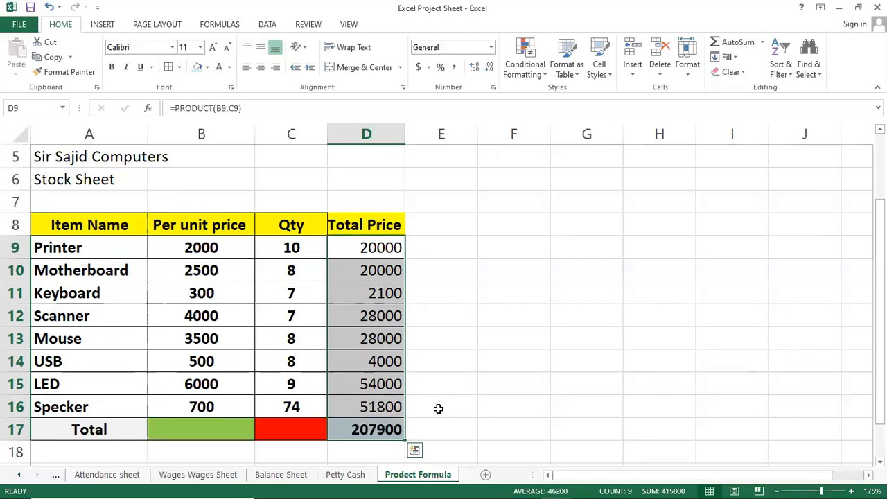
key("Down")
key("Down")
key("Down")
key("Down")
key("Down")
key("Down")
key("Down")
key("Down")
key("Up")
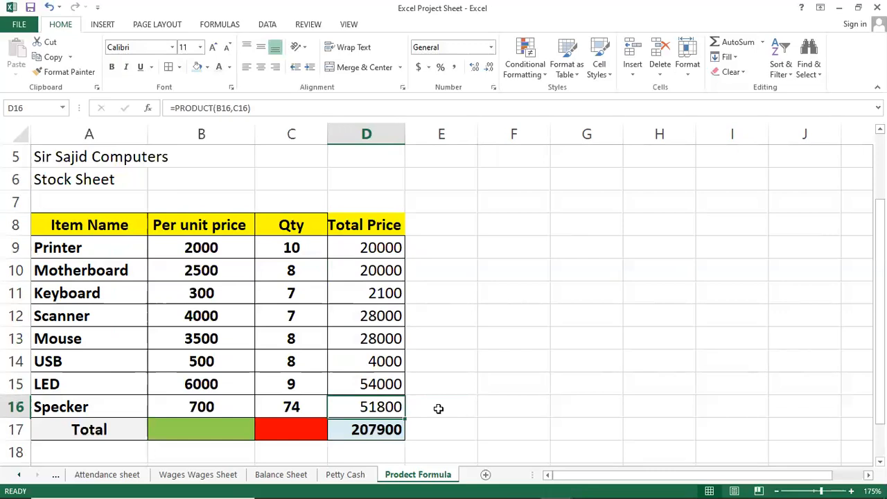
key("Up")
key("Up")
key("Up")
key("Up")
key("Down")
key("Down")
key("Down")
key("Down")
key("Down")
key("Up")
key("Up")
key("Up")
key("Up")
key("Up")
key("Up")
key("Up")
key("Up")
key("Up")
key("Up")
key("Down")
key("Down")
key("Down")
key("Down")
key("Down")
key("Down")
key("Down")
key("Down")
key("Down")
key("Down")
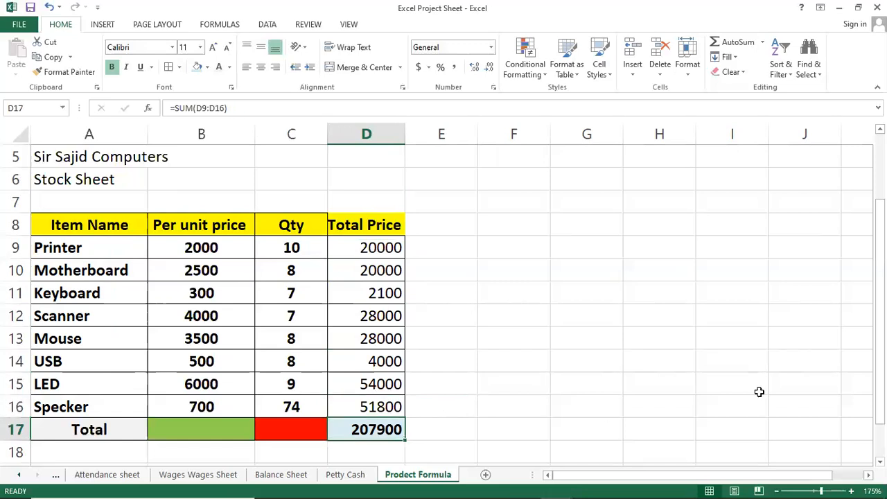
Step: Centre the Total row cells B17:D17 horizontally and middle-align them vertically
left_click_drag(356, 430, 195, 430)
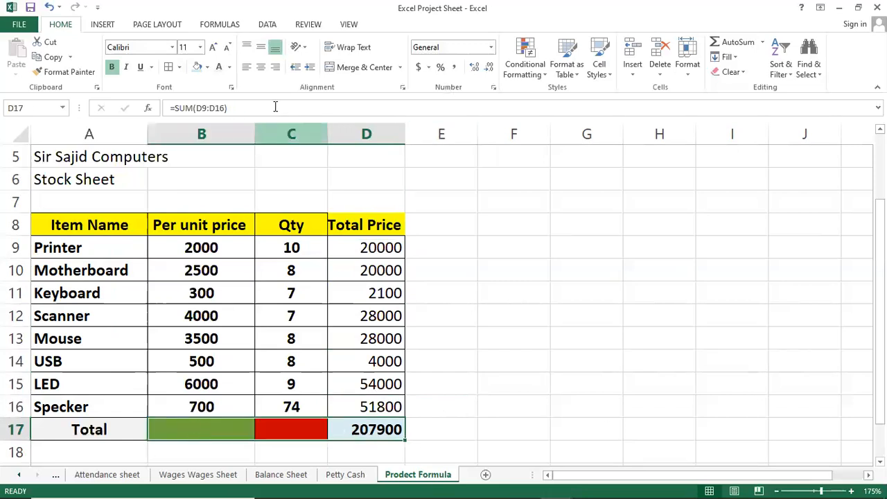
left_click(261, 67)
left_click(260, 46)
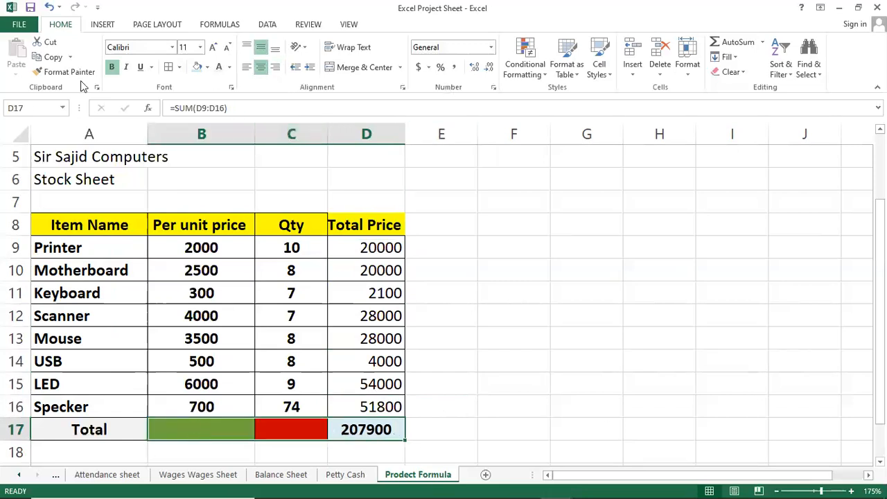
left_click(508, 409)
left_click(380, 428)
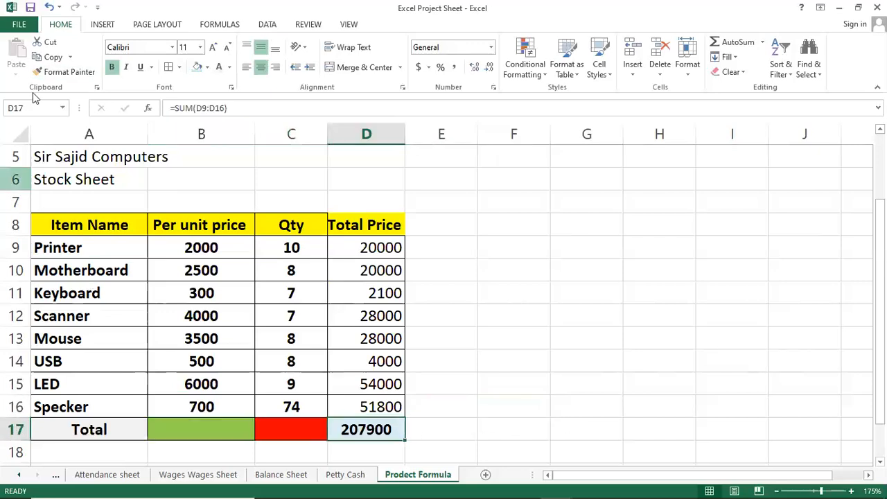
Step: Underline the grand total in D17 and apply underline to the empty cells B17:C17
left_click(140, 66)
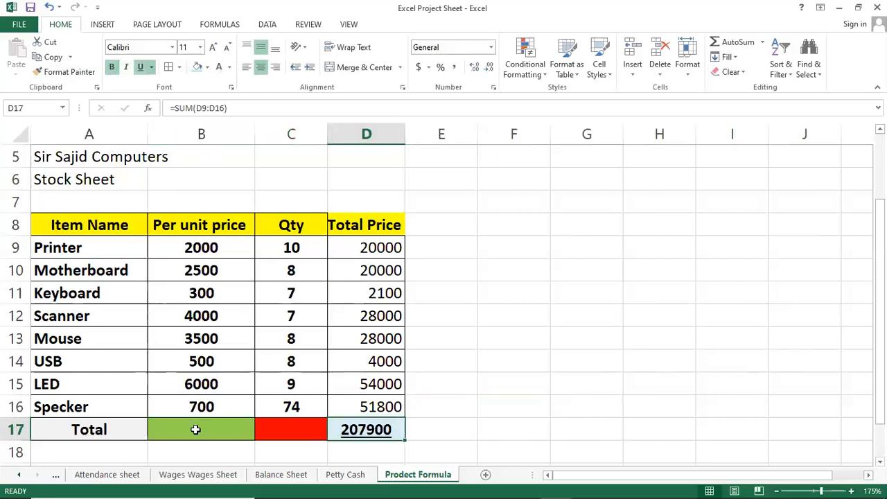
left_click_drag(195, 430, 289, 427)
left_click(142, 67)
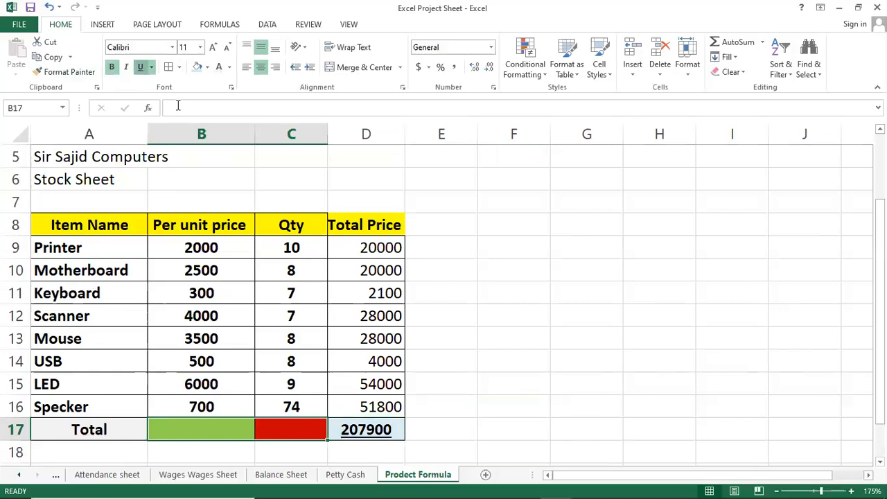
Step: Inspect the PRODUCT formula in cell D9 and its referenced cells, leaving it as it is
left_click(419, 307)
left_click(377, 429)
left_click(372, 248)
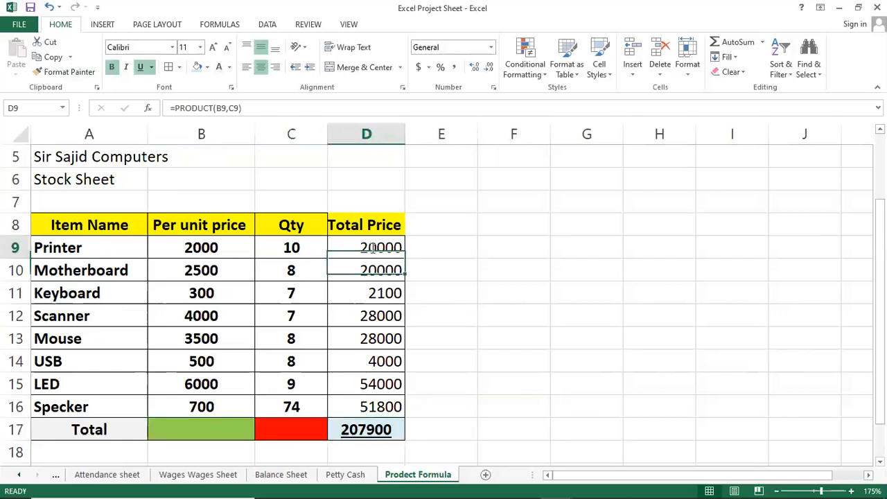
double_click(372, 247)
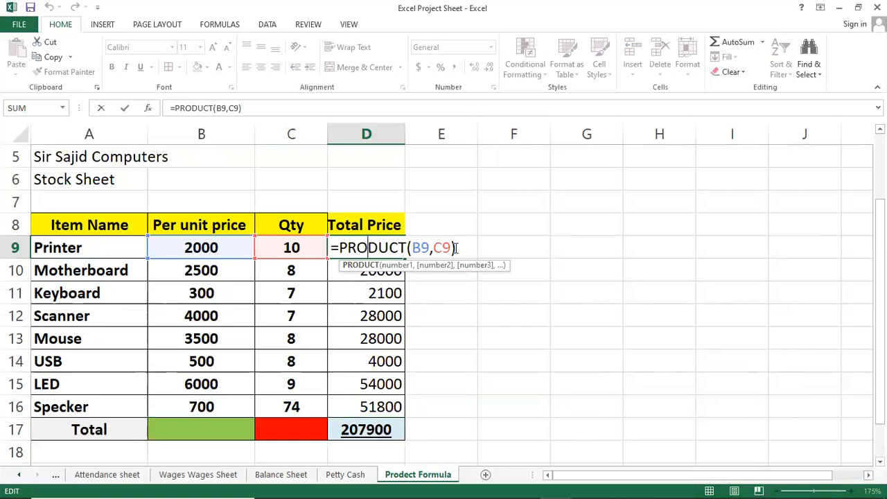
key("Return")
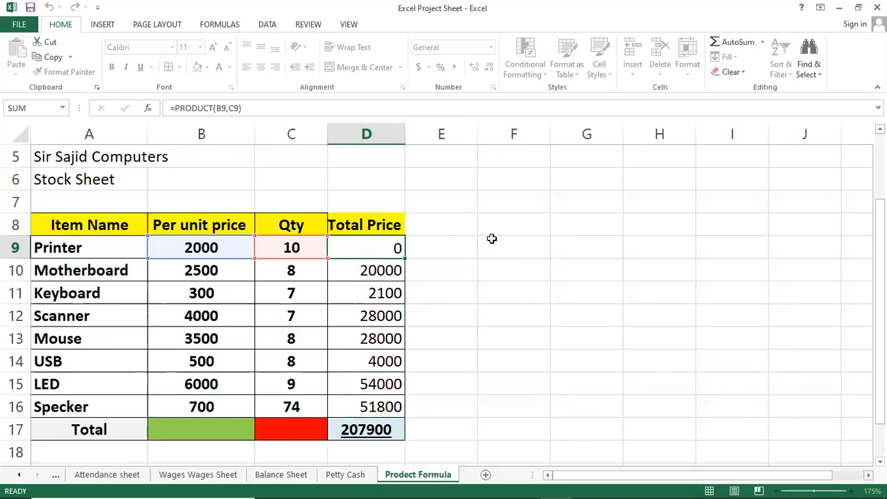
key("Down")
key("Down")
key("Down")
key("Up")
key("Up")
key("Up")
key("Up")
key("Up")
key("Down")
key("Down")
key("Up")
key("Up")
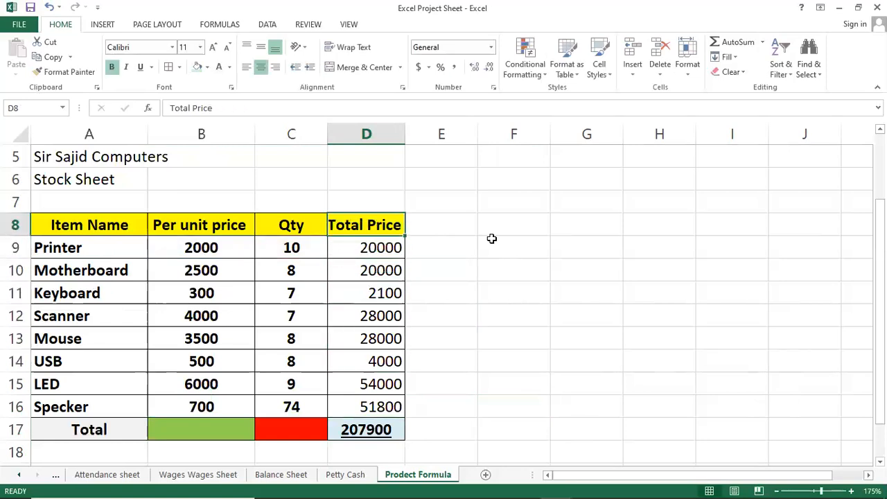
left_click(391, 136)
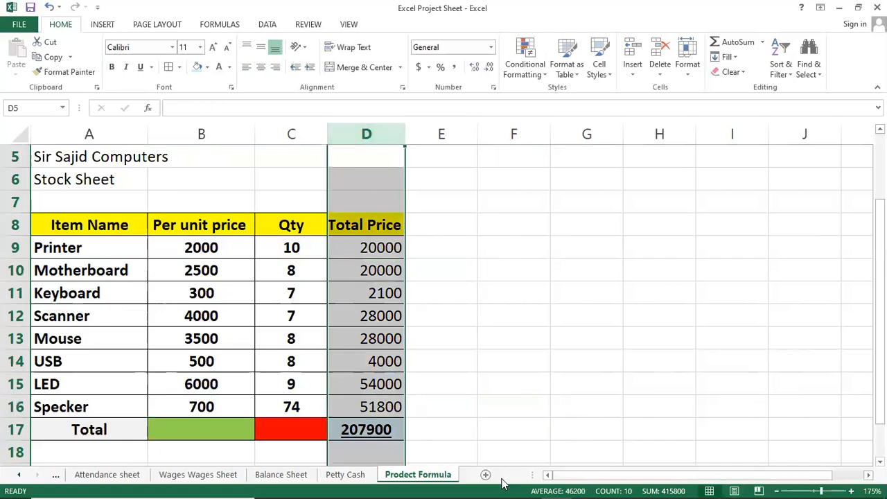
Step: Switch to the "Daily Wajes Sheet" Notepad file, highlight the Sumproduct topic, and return to the "Excel Project Sheet" workbook
left_click(591, 486)
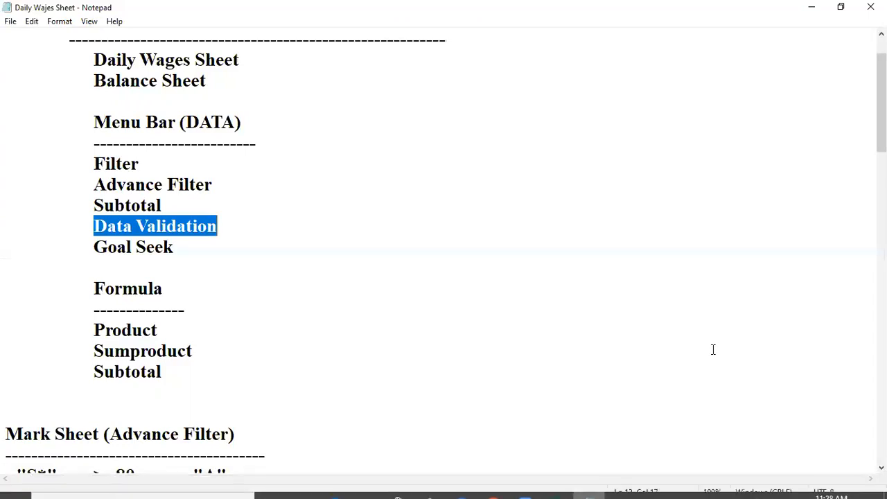
left_click(186, 310)
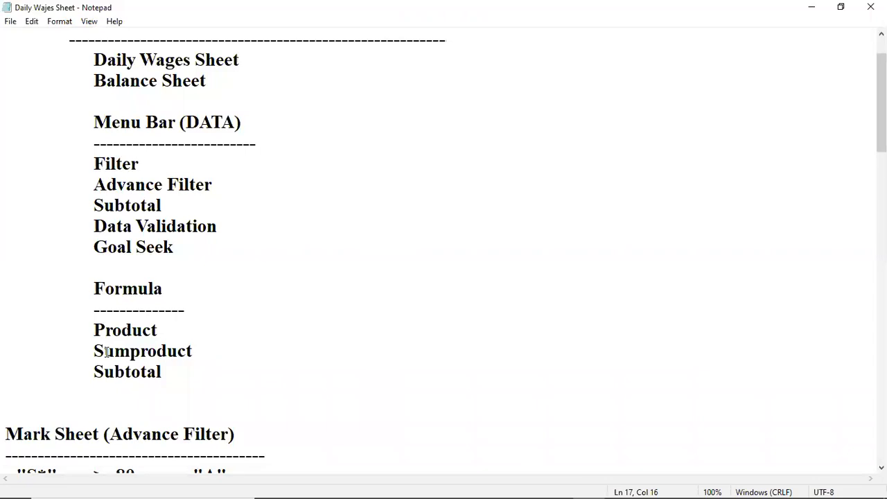
left_click_drag(104, 351, 184, 351)
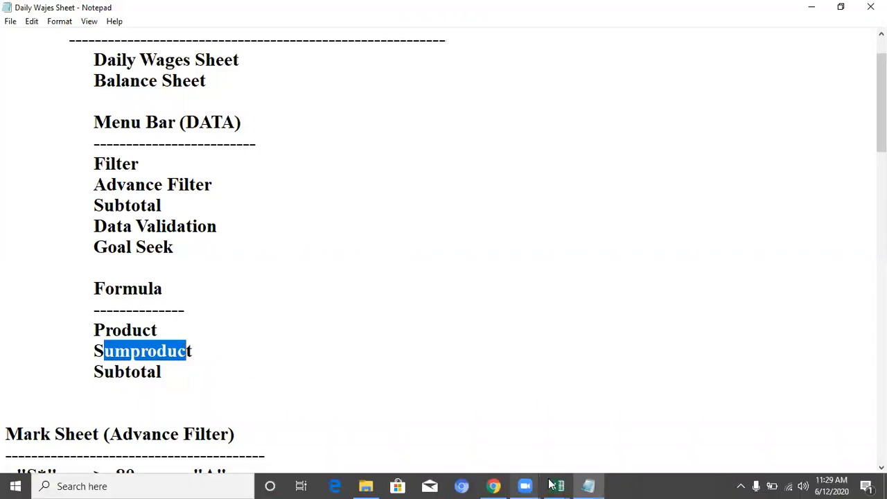
left_click(569, 484)
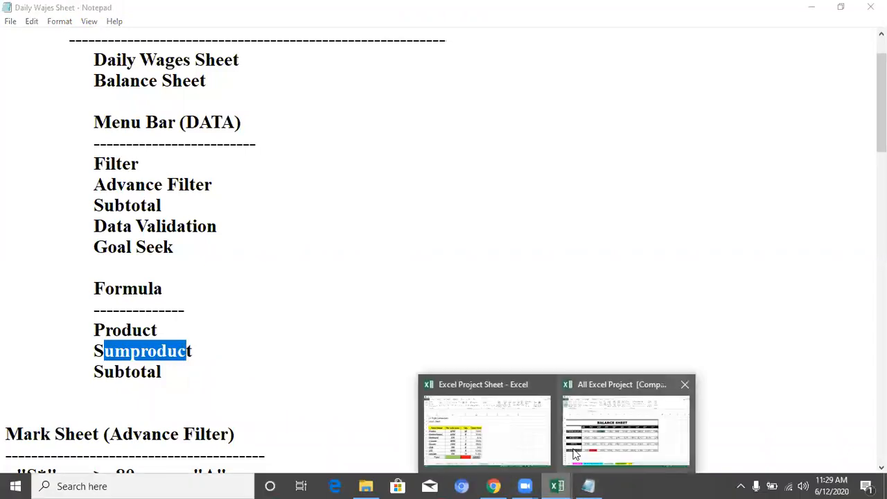
left_click(487, 430)
Step: Review the Printer row's unit price, quantity and PRODUCT formula, plus the Total Price header and cell C17
left_click(376, 293)
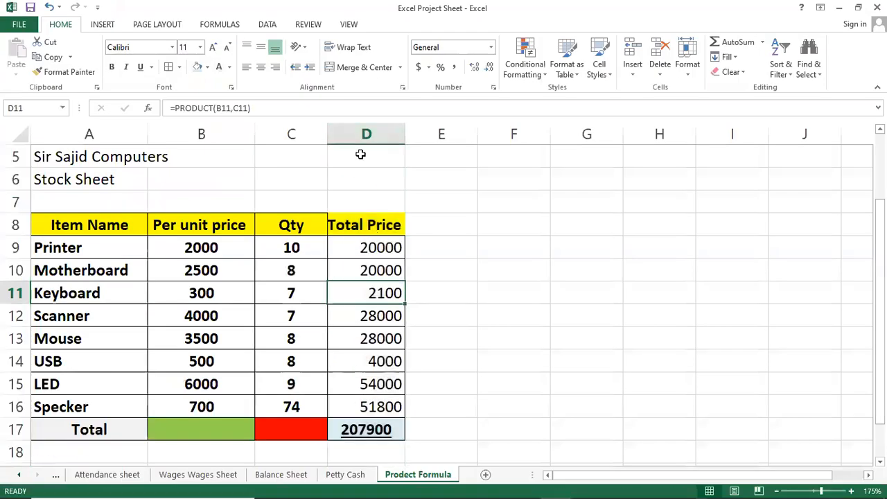
left_click(188, 252)
left_click(269, 253)
left_click(350, 247)
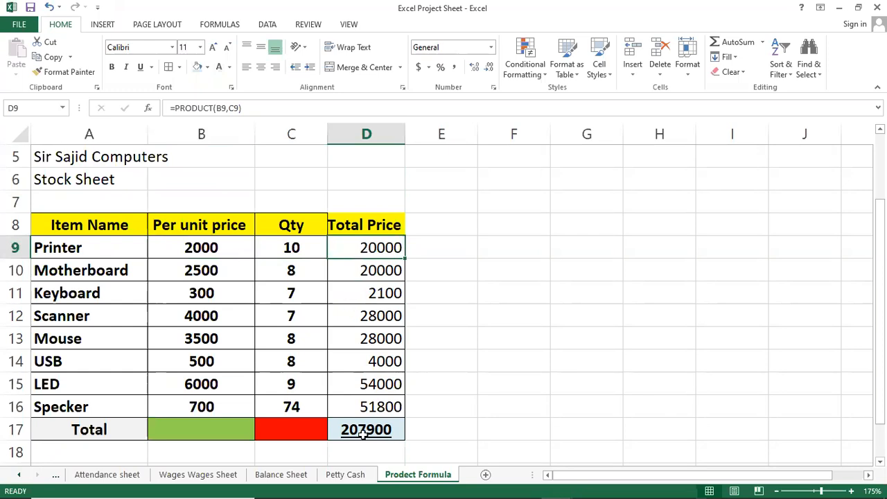
left_click(313, 432)
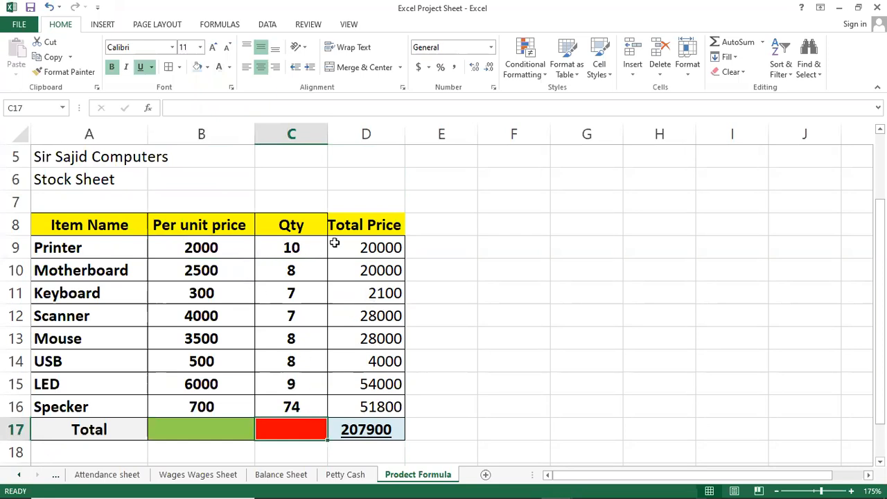
left_click(350, 226)
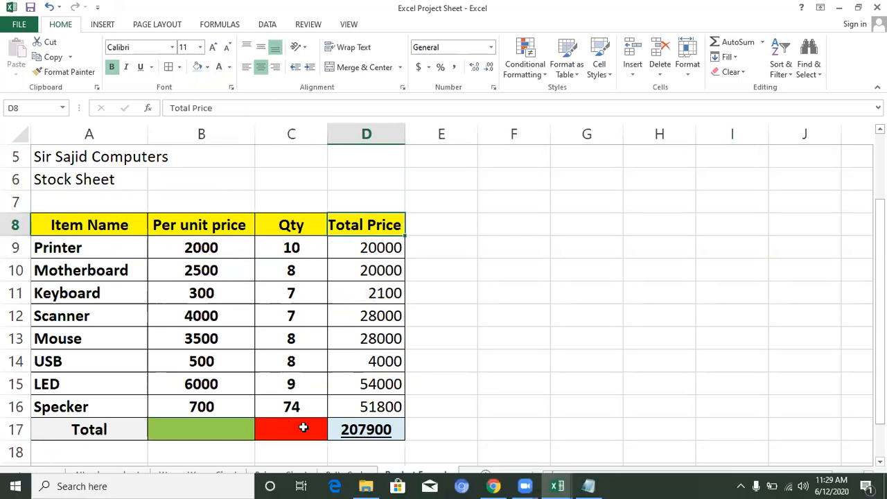
left_click(299, 426)
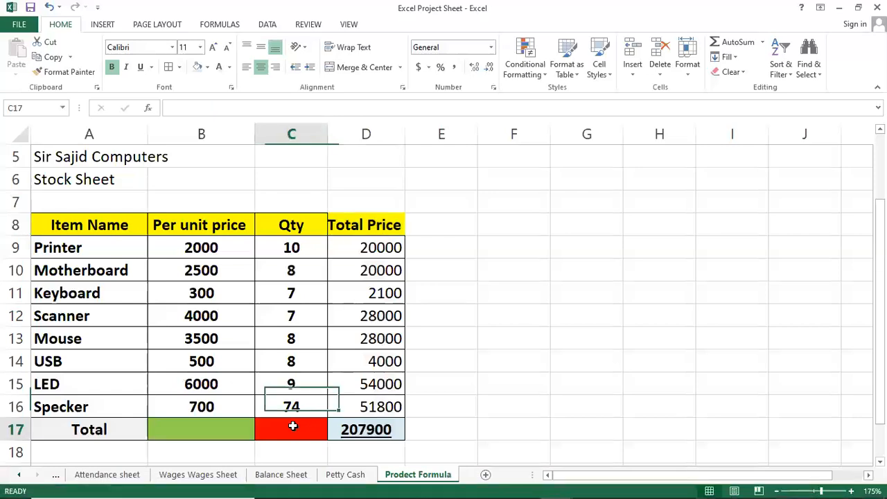
Step: Hide the Total Price column D
left_click(363, 132)
right_click(377, 134)
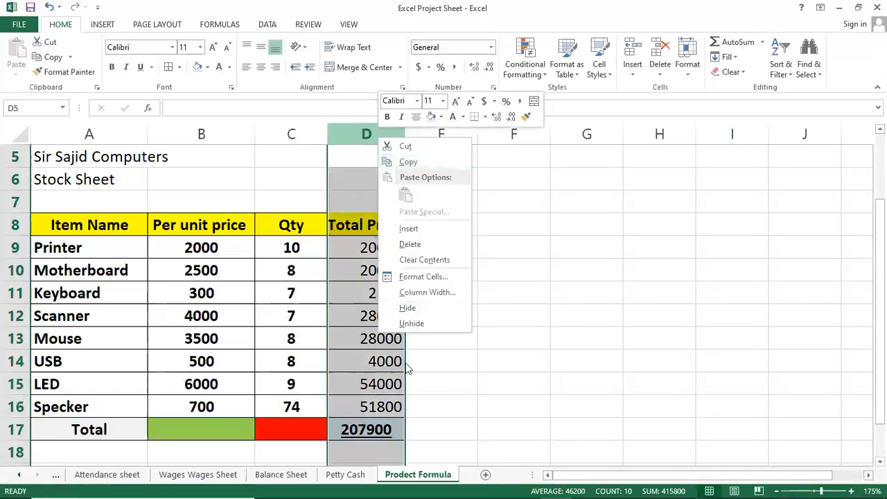
left_click(418, 307)
left_click(405, 309)
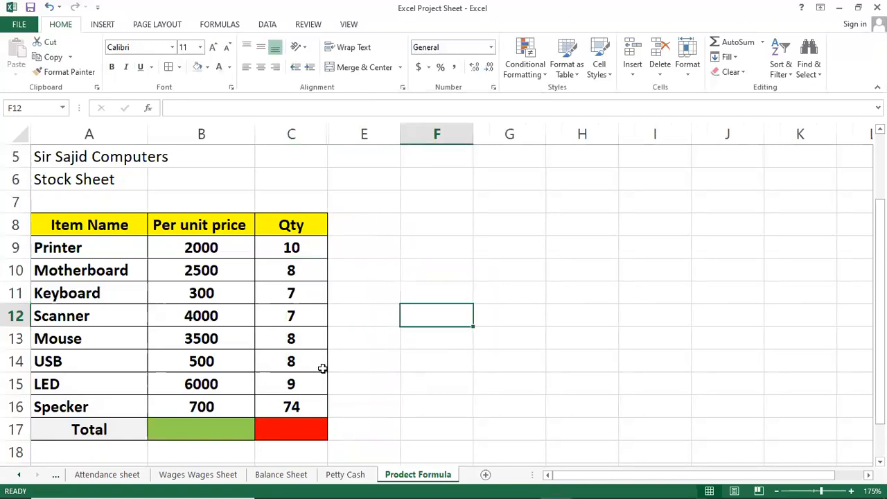
Step: Enter =SUMPRODUCT(B9:B16,C9:C16) in cell C17 to total the unit prices multiplied by the quantities
left_click(196, 426)
left_click(278, 425)
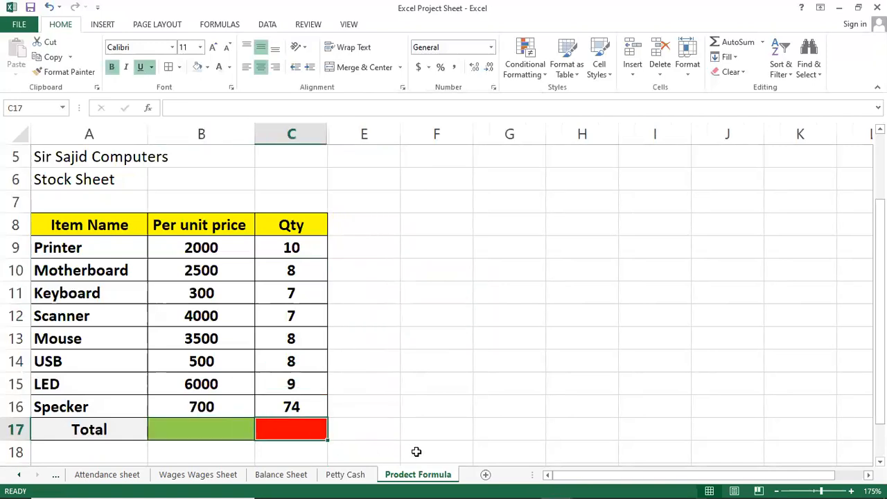
type("=")
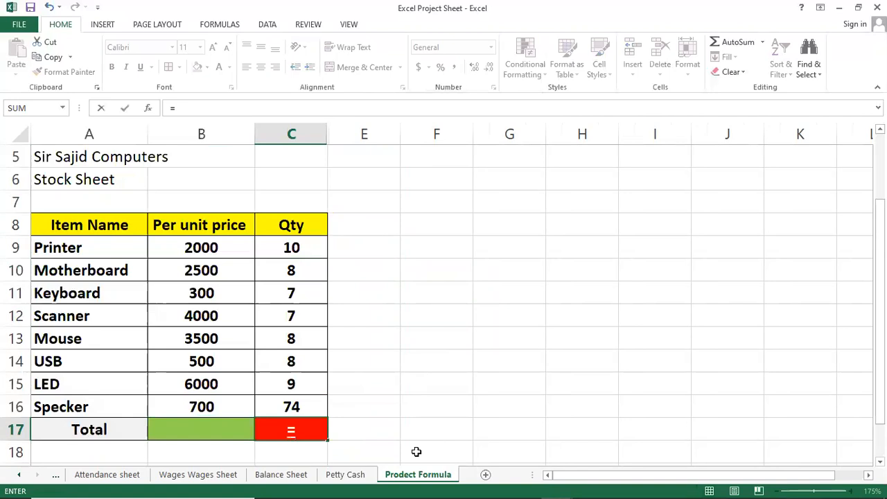
type("sum")
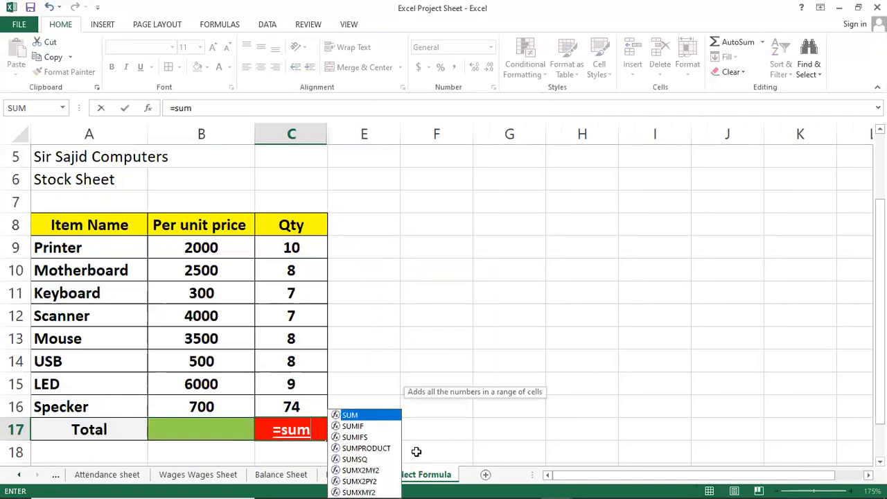
type("p")
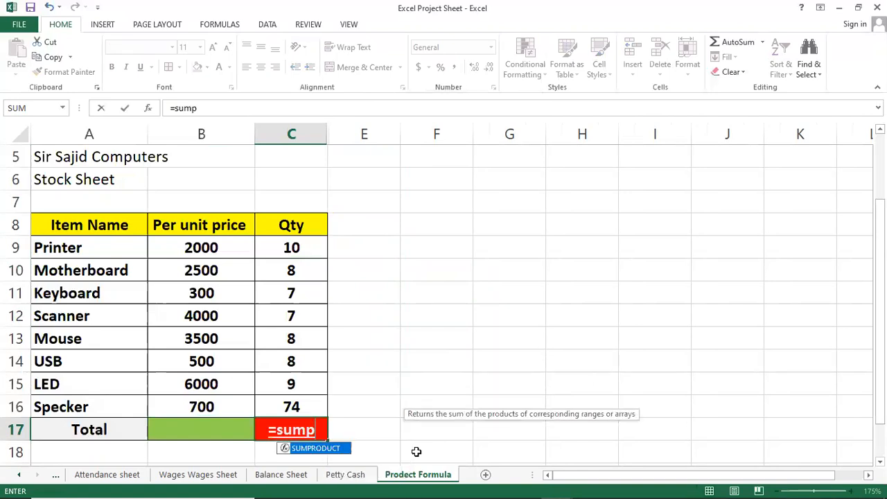
key("Tab")
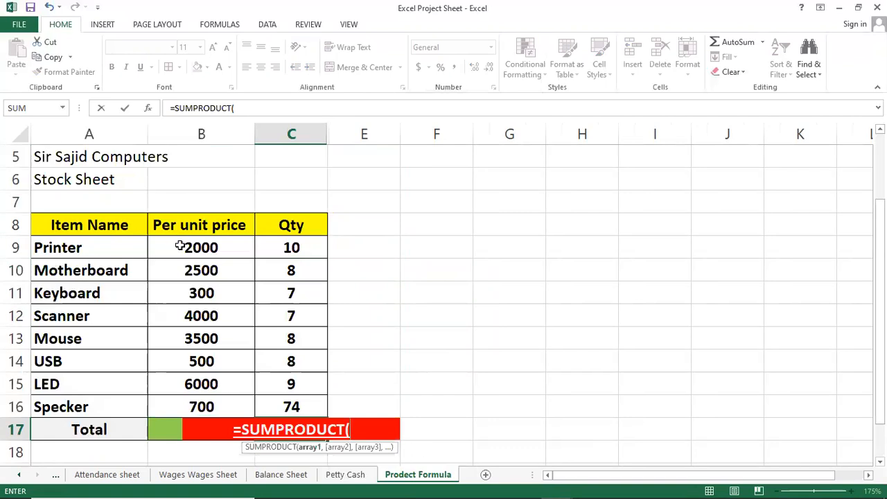
left_click_drag(178, 249, 187, 402)
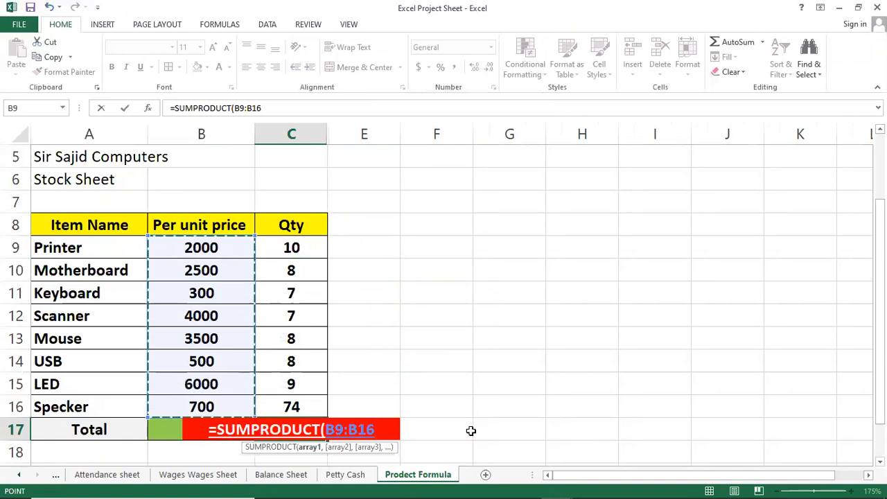
key("F8")
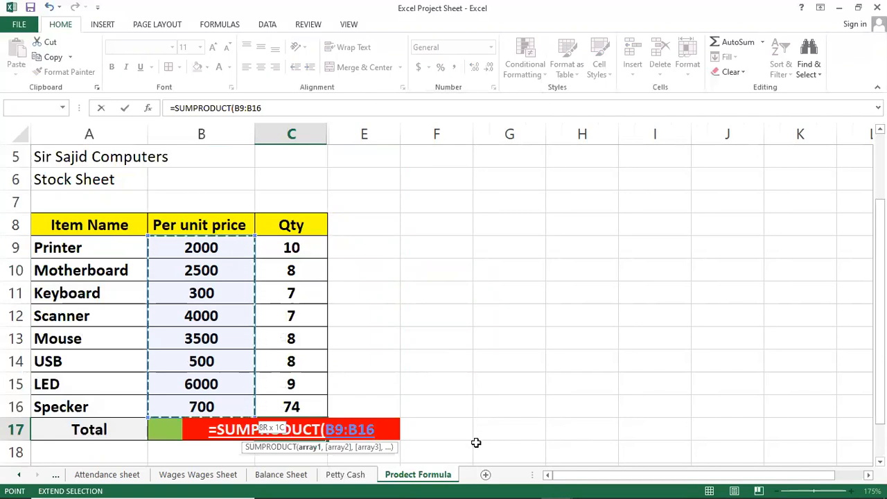
type(",")
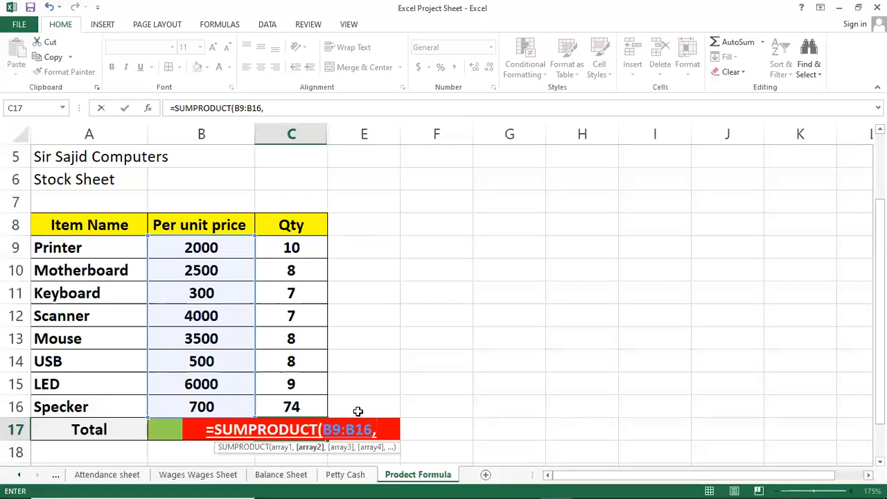
left_click_drag(290, 248, 274, 405)
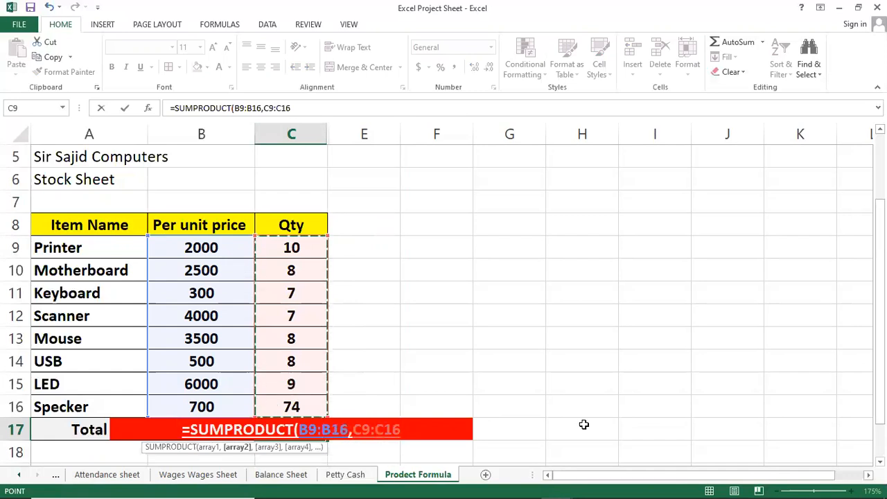
type(")")
key("Return")
key("Up")
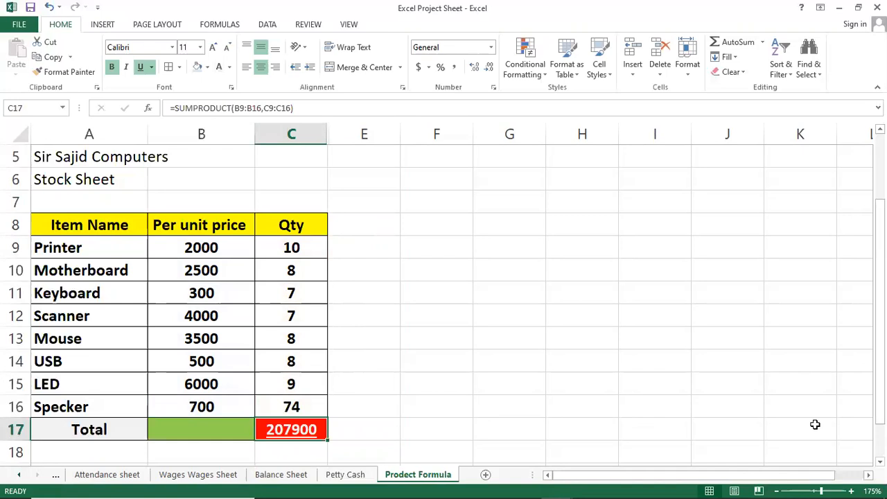
left_click(386, 425)
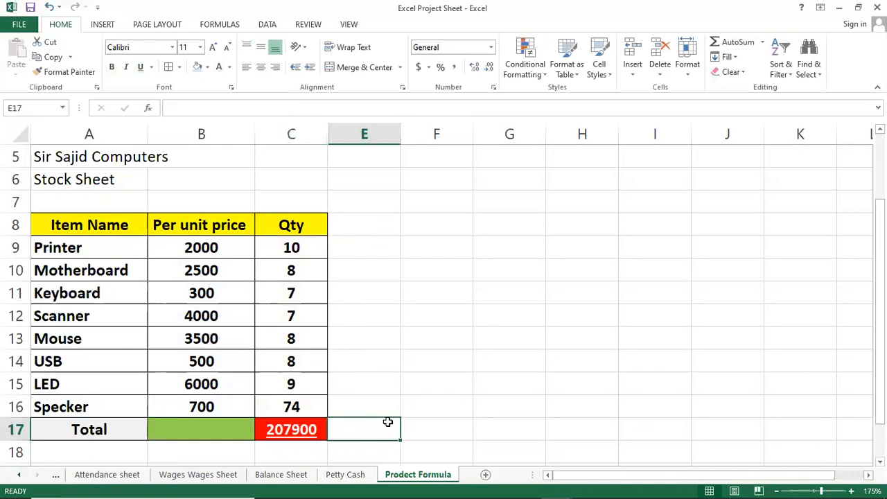
Step: Try to unhide the Total Price column D with only column E selected
left_click(365, 133)
left_click(363, 134)
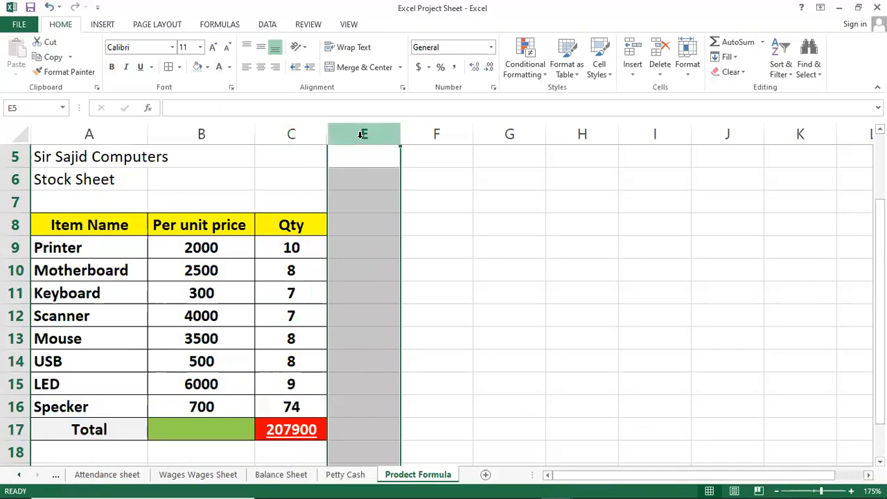
right_click(361, 135)
left_click(406, 323)
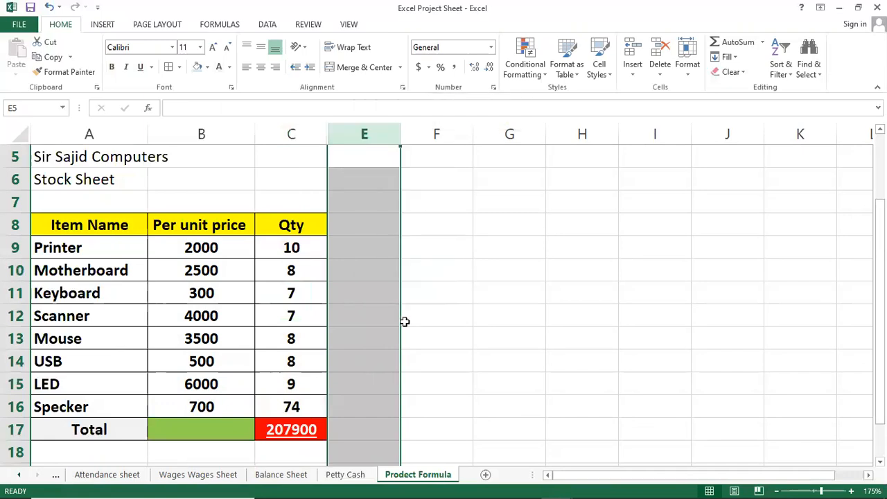
right_click(354, 136)
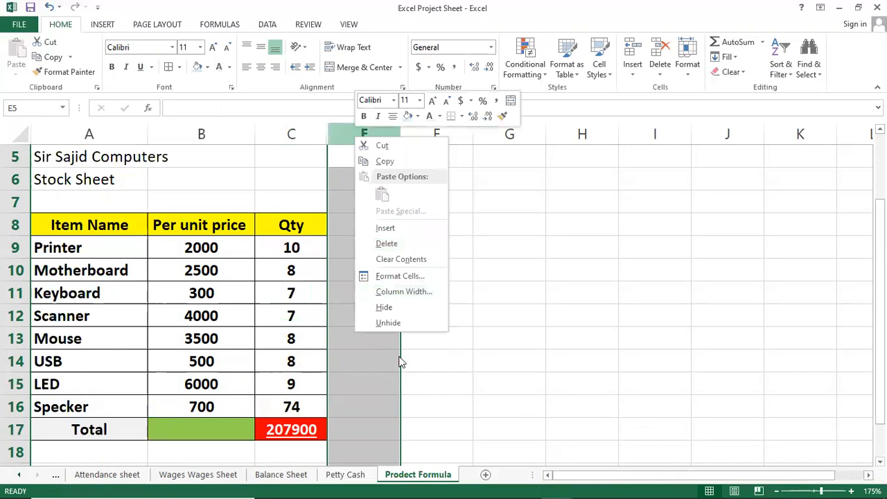
left_click(400, 322)
Step: Unhide the Total Price column D between columns C and E and compare the totals in C17 and D17
left_click(309, 134)
left_click_drag(316, 145, 370, 162)
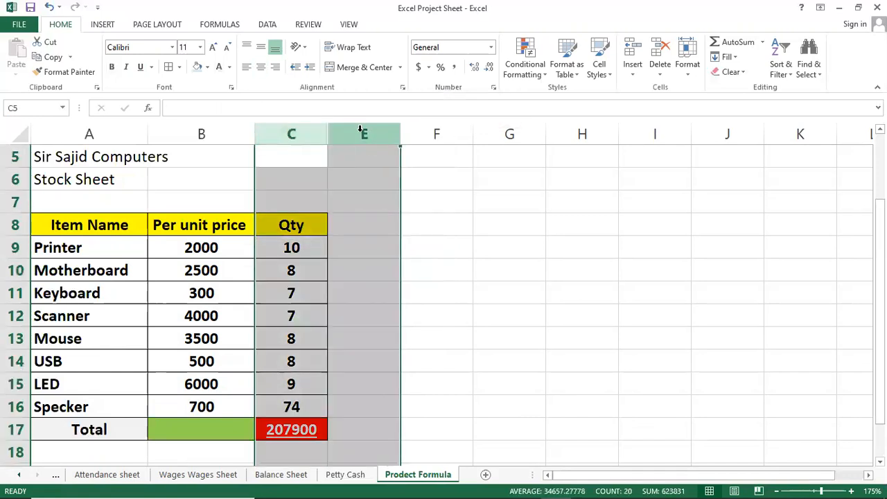
right_click(360, 131)
left_click(420, 321)
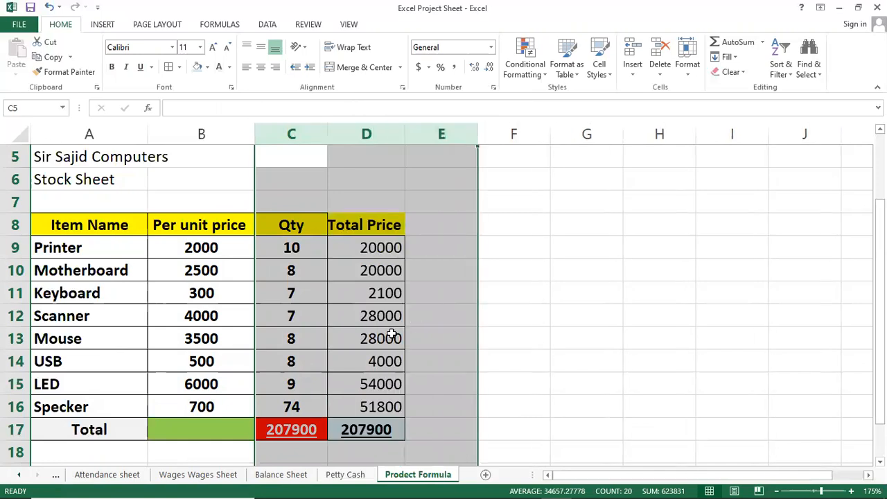
left_click(356, 424)
left_click(323, 429)
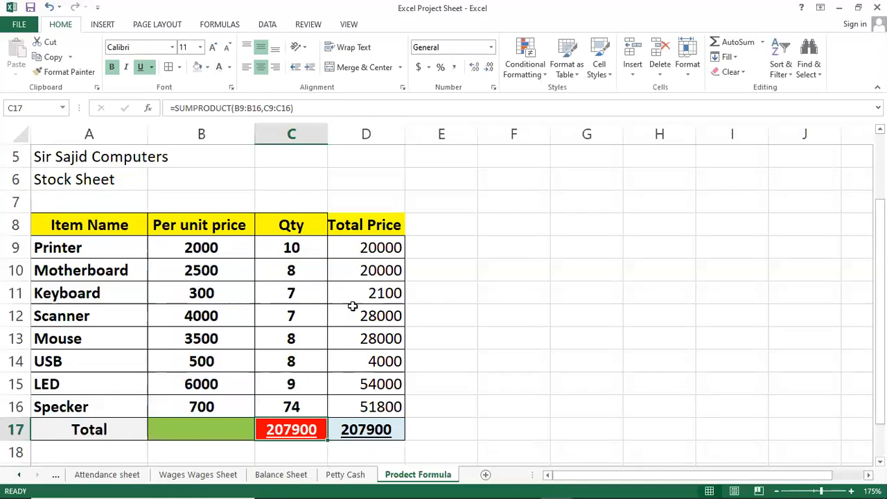
Step: Hide the Total Price column D again
left_click(368, 134)
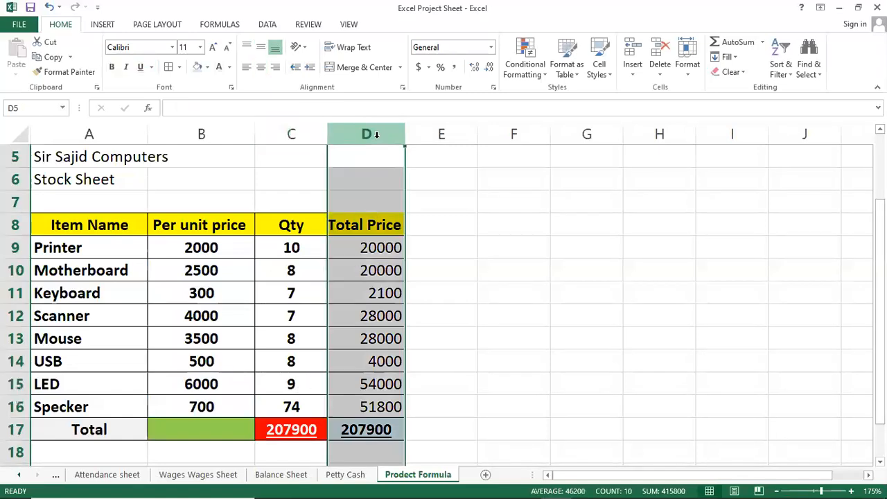
right_click(378, 138)
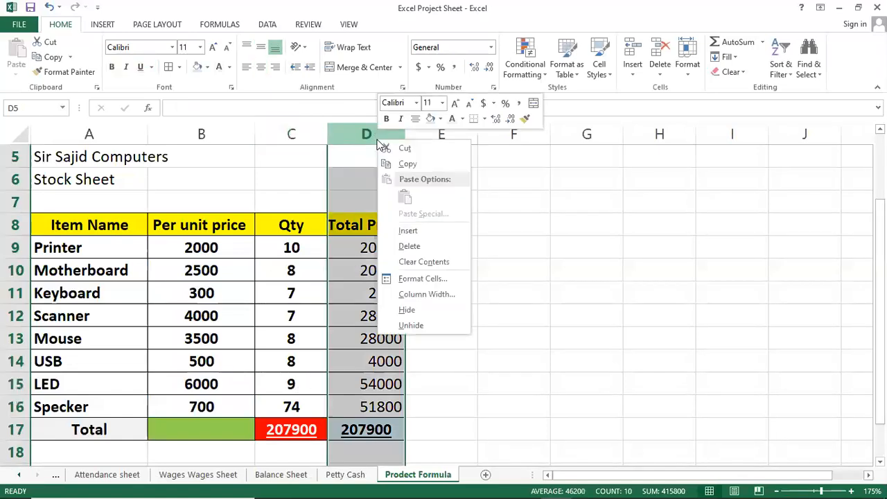
left_click(412, 307)
left_click(346, 312)
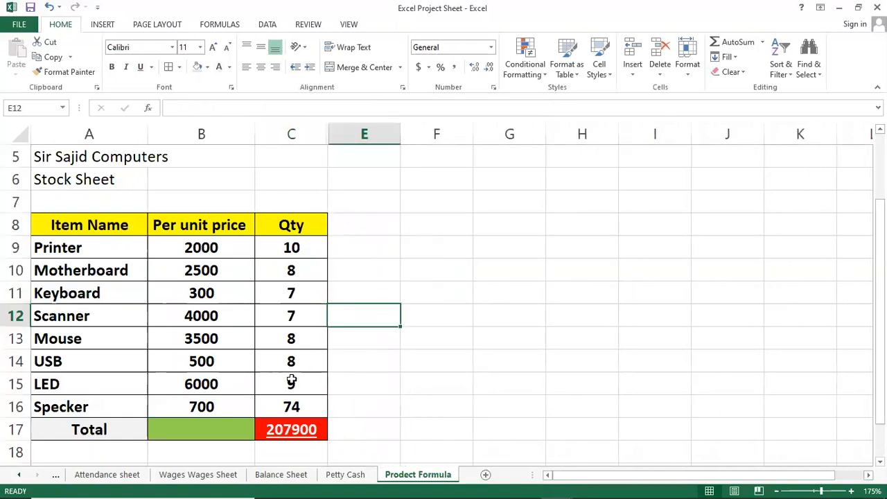
Step: Enter the heading "Goat Seek" in cell F6 beside the stock table
left_click(340, 255)
left_click(460, 187)
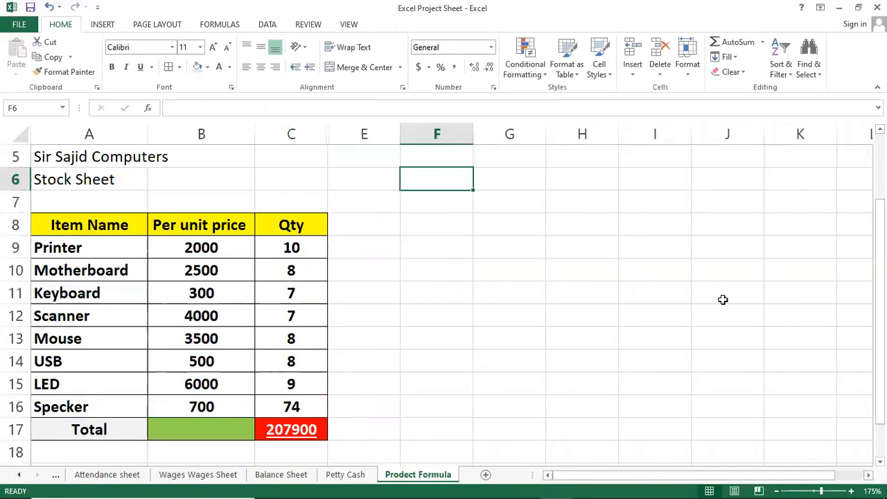
type("Goat Seek")
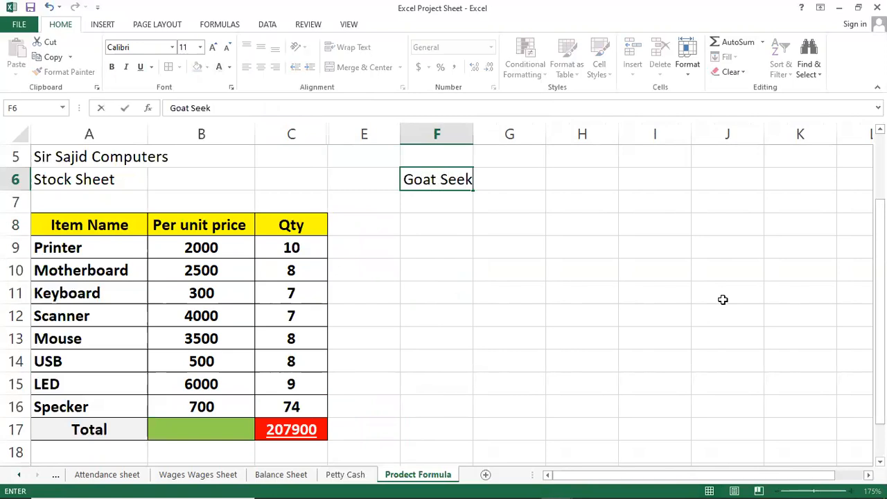
key("Return")
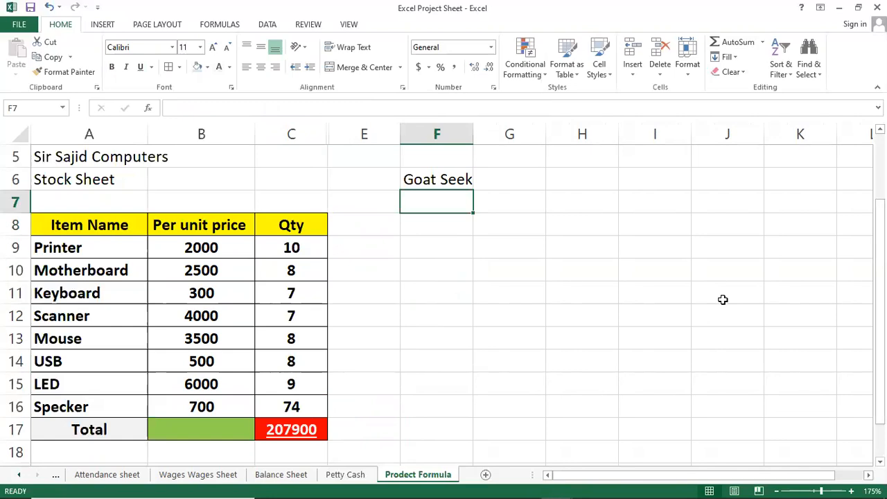
key("Down")
key("Down")
key("Down")
key("Down")
key("Down")
key("Down")
key("Up")
key("Up")
key("Up")
key("Up")
key("Up")
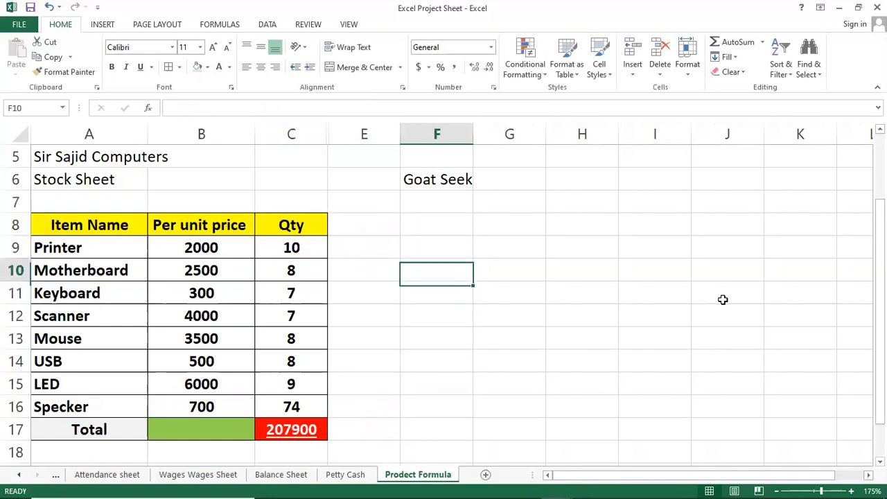
key("Up")
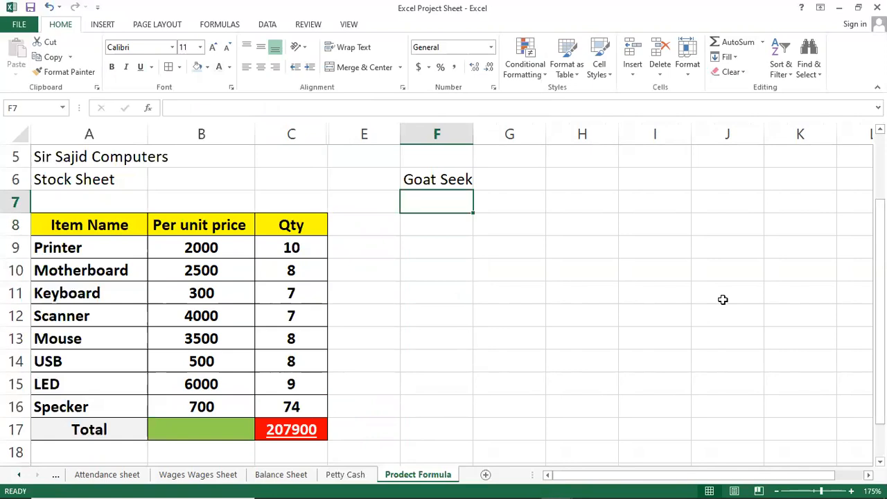
key("Down")
key("Down")
key("Down")
key("Up")
key("Up")
Step: Extend the label in cell A17 to read "Total Price"
key("Left")
key("Down")
key("Down")
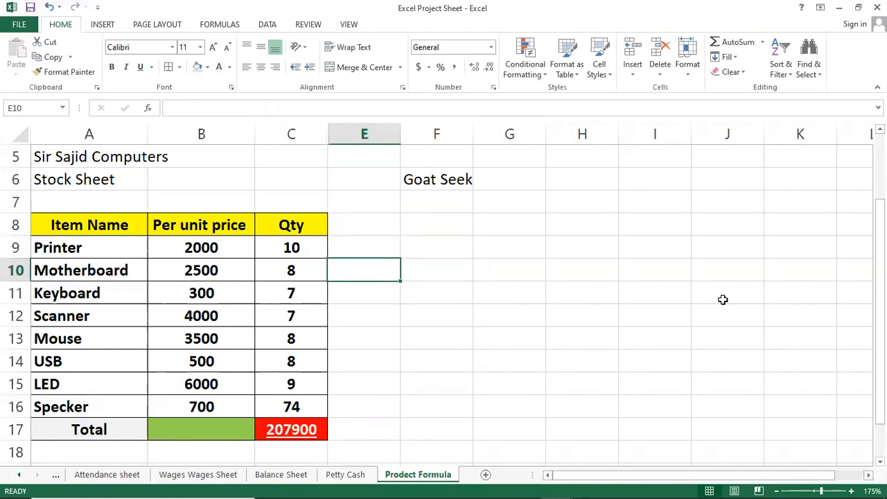
key("Down")
key("Down")
key("Down")
key("Down")
key("Down")
key("Down")
key("Down")
key("Down")
key("Down")
key("Left")
key("Left")
key("Left")
key("Up")
key("Up")
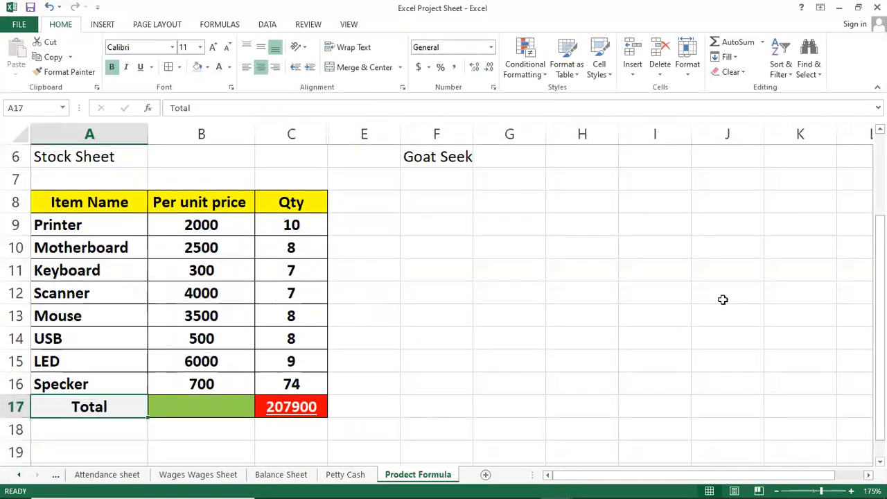
key("F2")
type("Price")
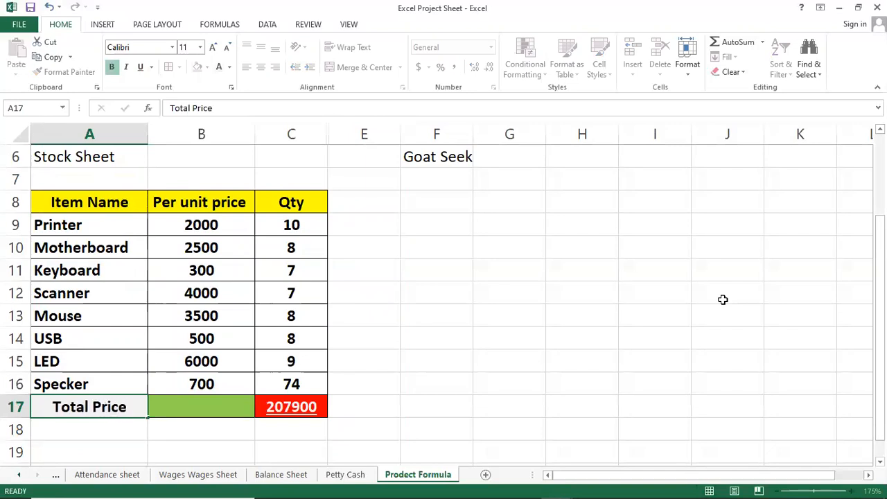
key("shift+Return")
Step: Enter "Total Price" in cell F7 under the Goat Seek heading and fit column F's width to its text
key("Right")
key("Right")
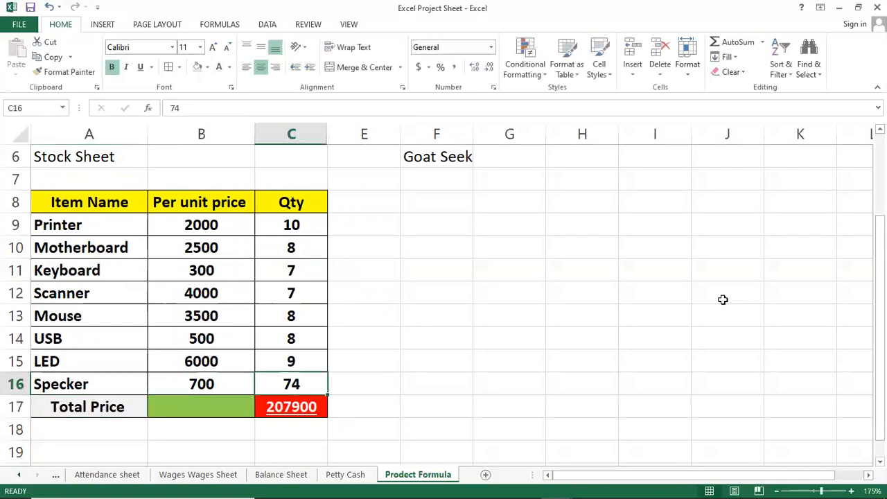
key("Up")
key("Up")
key("Up")
key("Up")
key("Up")
key("Up")
key("Up")
key("Up")
key("Up")
key("Up")
key("Up")
key("Up")
key("Up")
key("Up")
key("Up")
key("Down")
key("Down")
key("Down")
key("Down")
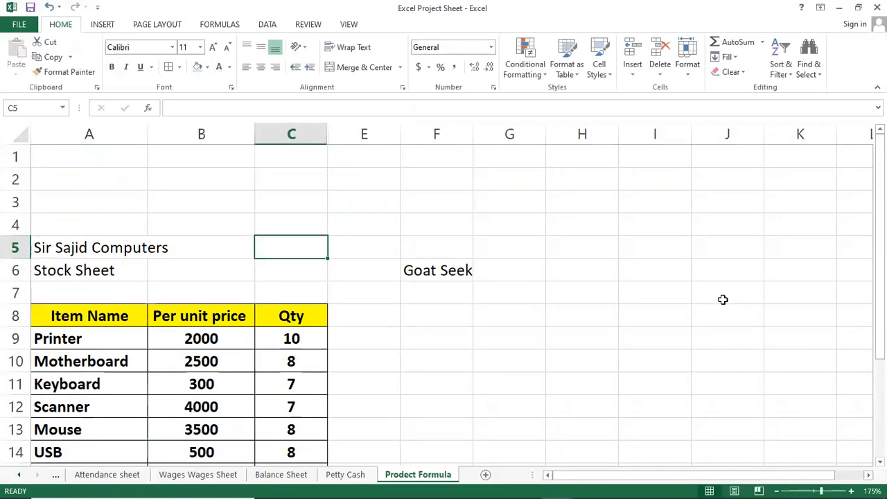
key("Down")
key("Right")
key("Right")
key("Down")
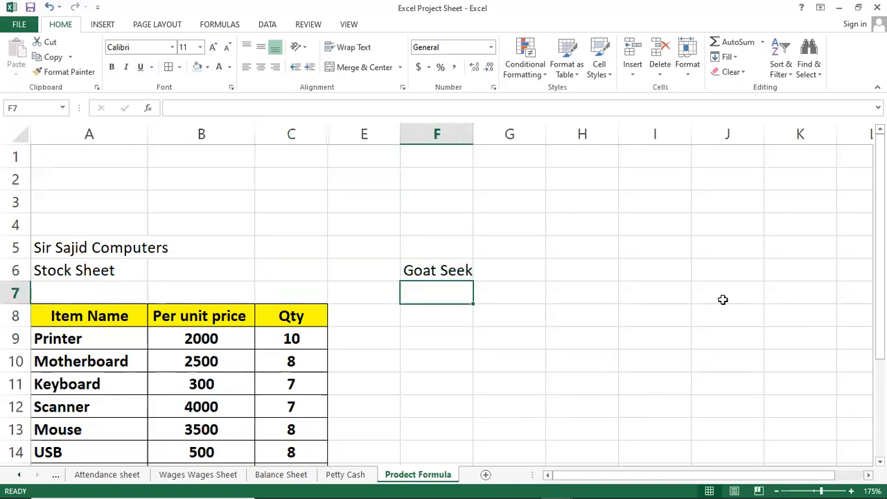
type("Total Price")
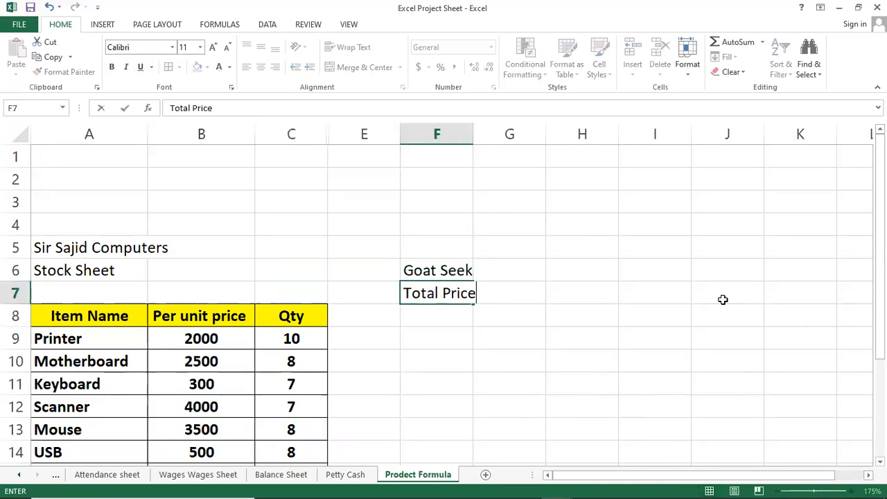
key("ctrl+Return")
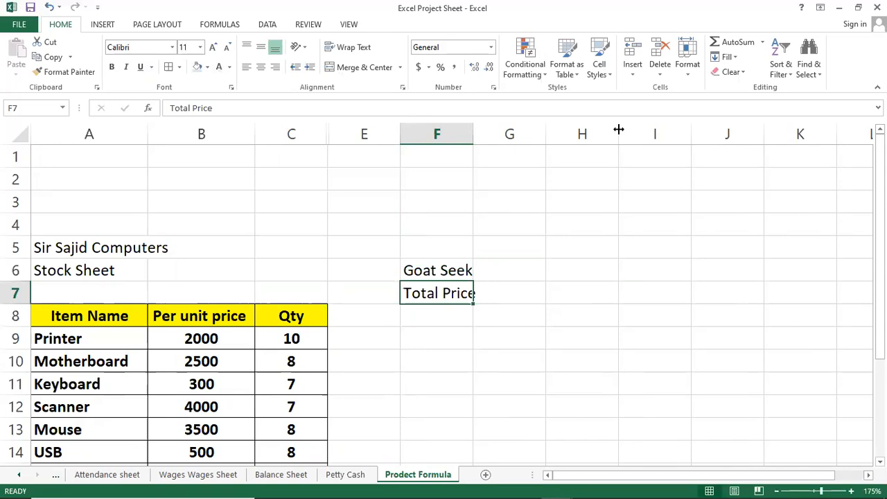
double_click(474, 131)
Step: Merge and center the "Goat Seek" heading across cells F6:G6
left_click(523, 271)
left_click_drag(470, 270, 524, 270)
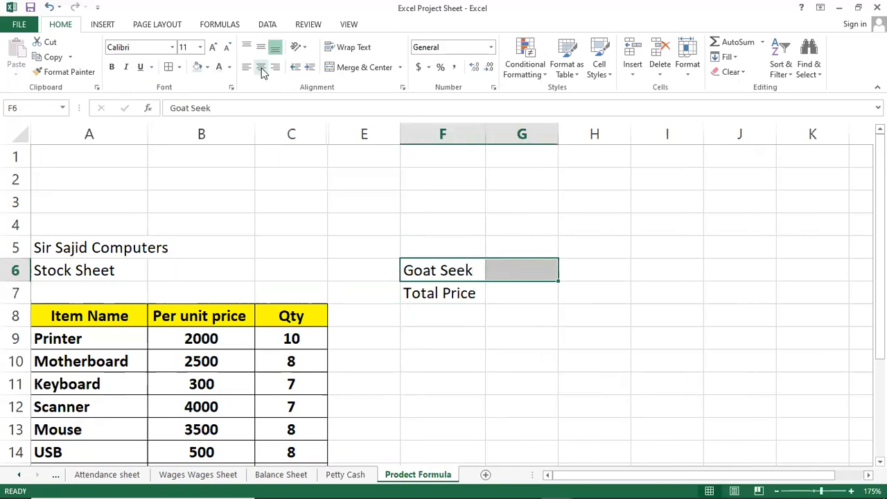
left_click(365, 67)
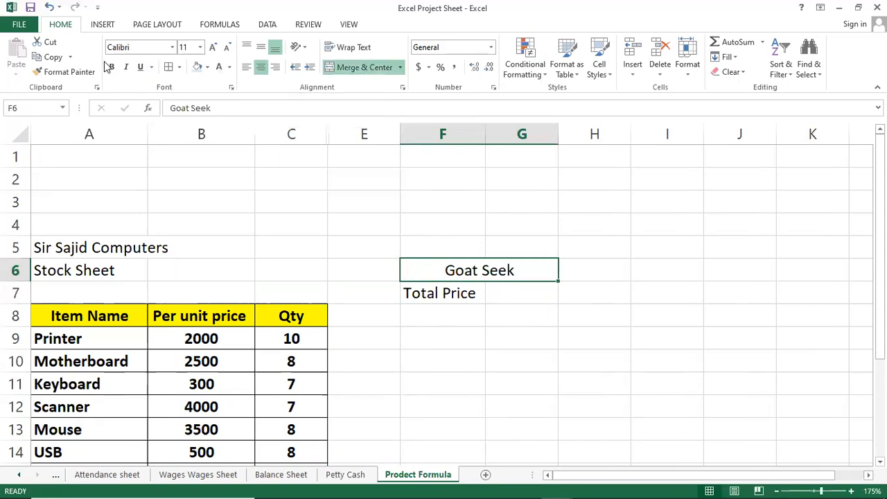
Step: Format the "Goat Seek" heading as bold, underlined, size 16 text with a light gray fill
left_click(112, 66)
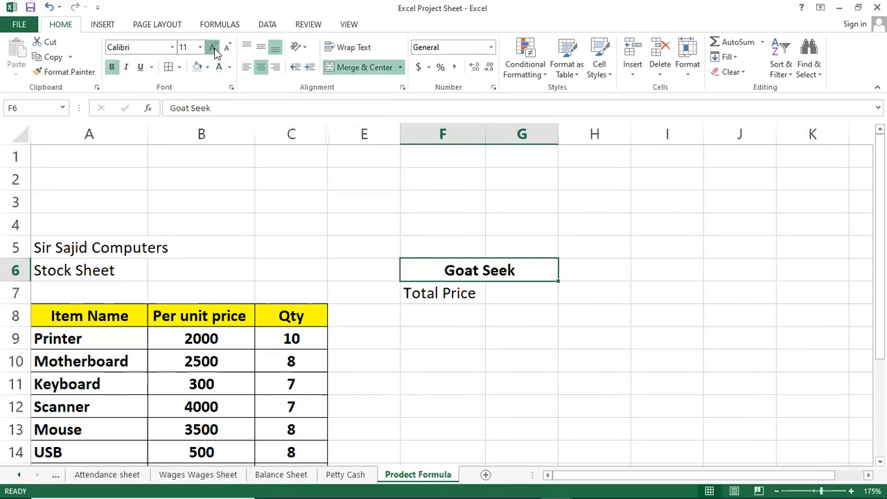
left_click(213, 48)
left_click(213, 49)
left_click(213, 49)
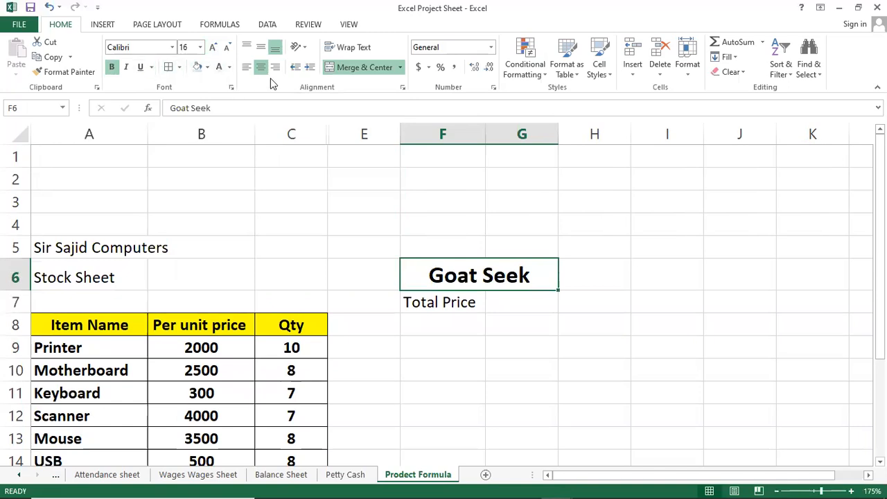
left_click(206, 67)
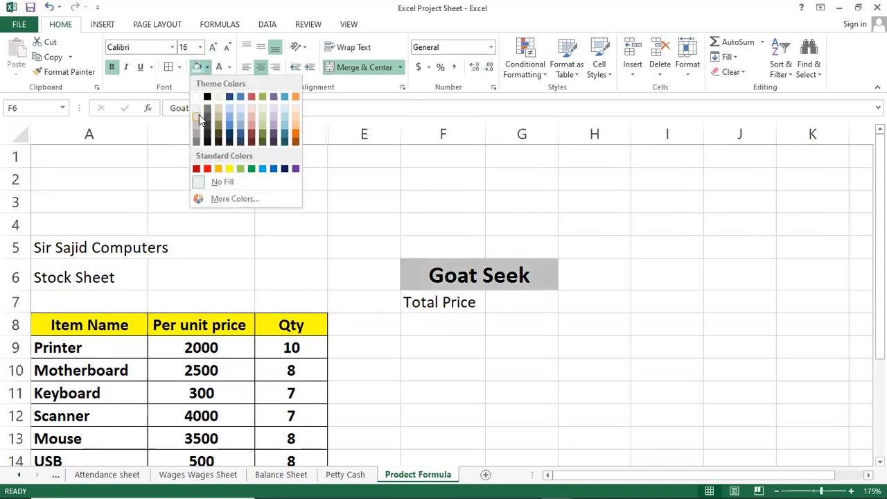
left_click(199, 118)
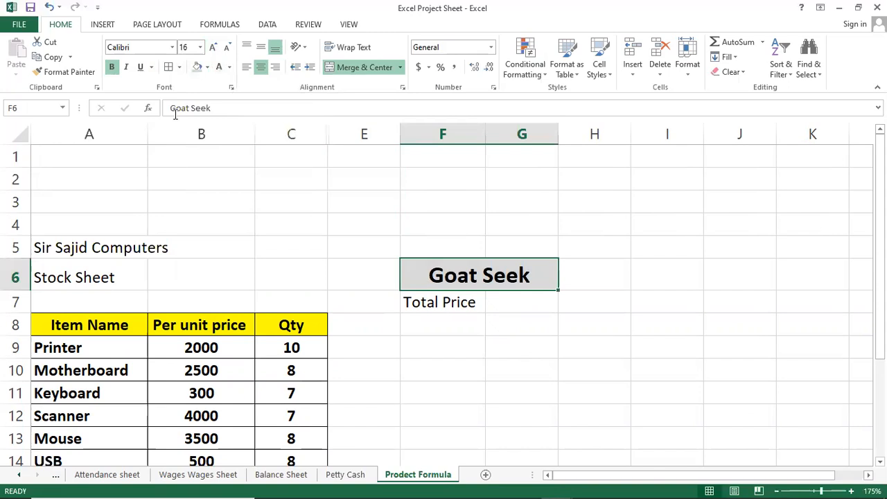
left_click(140, 67)
Step: Link cell G7 beside the Total Price label to the stock table's total with the formula =C17
left_click(427, 302)
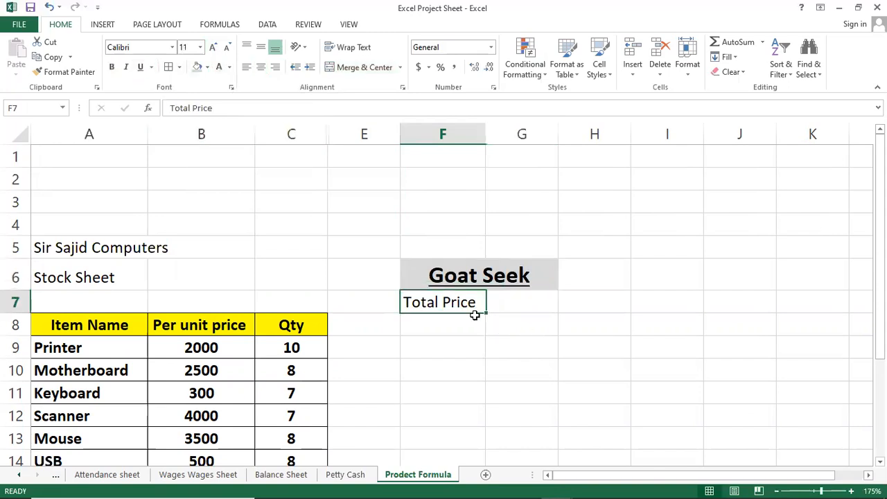
left_click(505, 303)
scroll(494, 321, "down", 1)
scroll(494, 322, "down", 1)
scroll(494, 321, "up", 1)
scroll(494, 322, "down", 1, "ctrl")
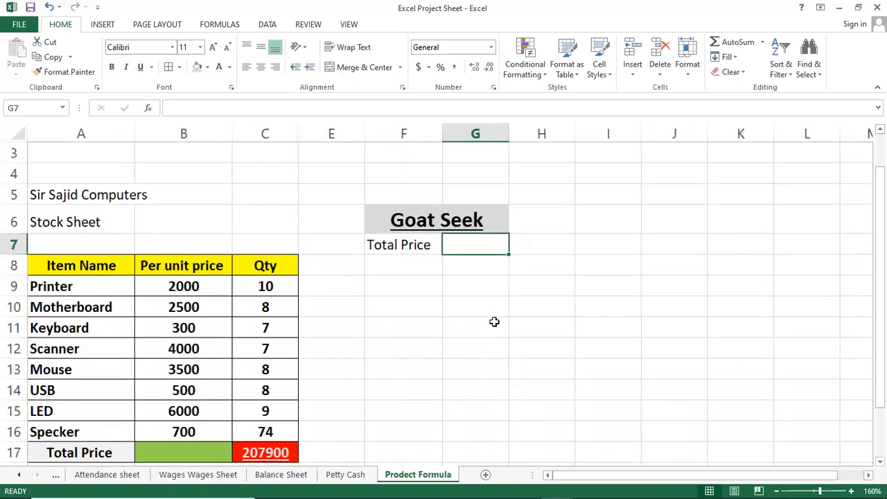
scroll(494, 322, "down", 1, "ctrl")
type("=")
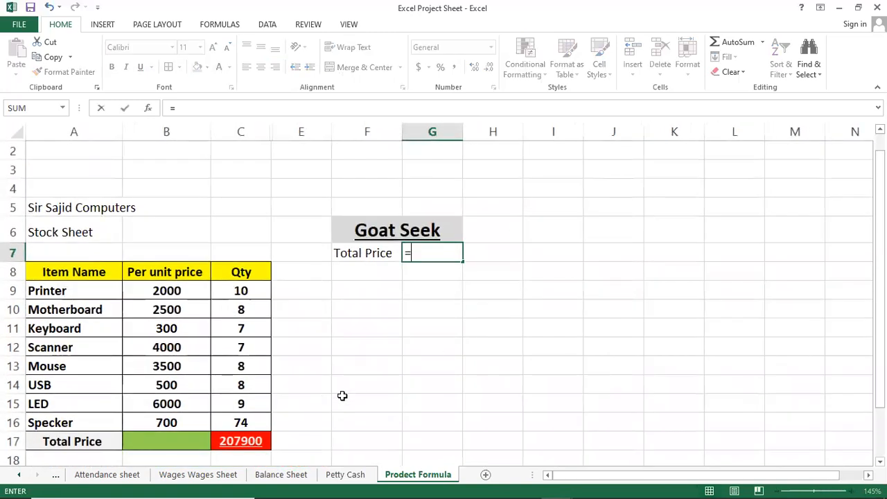
left_click(252, 441)
key("Return")
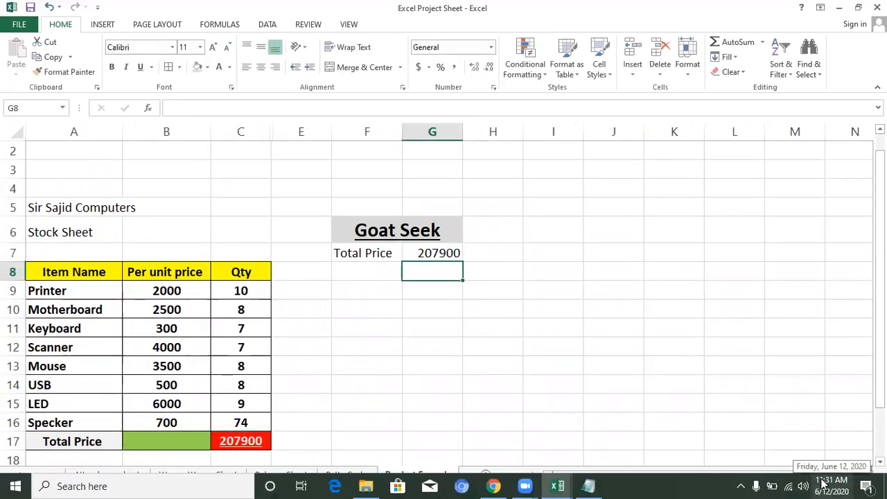
Step: Enter the label "Sales Price" in cell F8 of the Goat Seek section
key("Left")
key("Right")
key("Left")
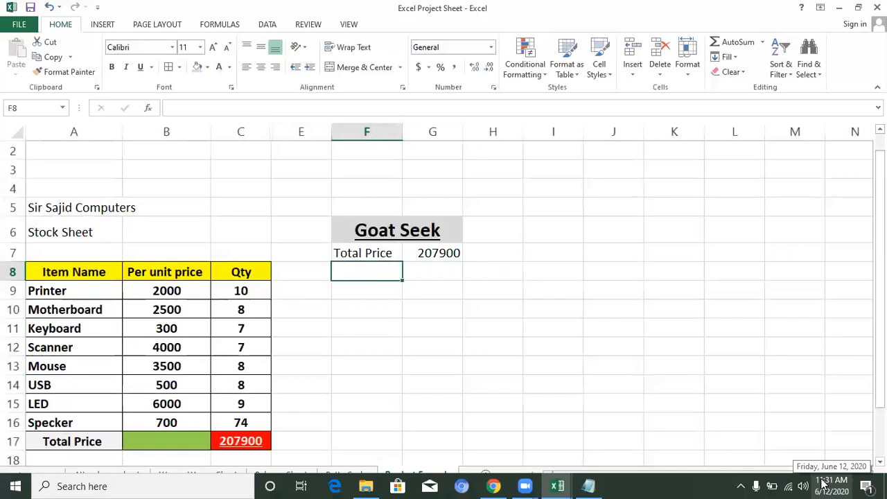
key("Up")
key("shift+Right")
key("Down")
key("Down")
key("Up")
key("Up")
key("Down")
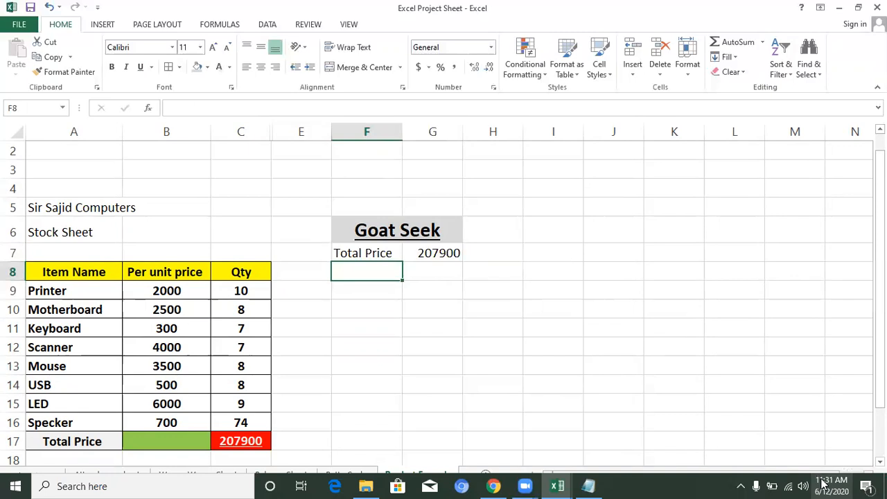
type("Sales Price")
key("Return")
key("Up")
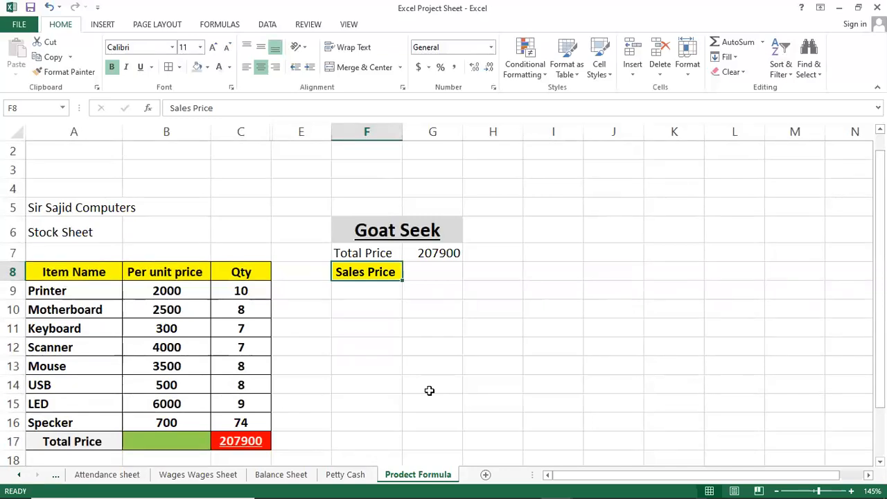
Step: Change the label in cell F7 to "Total Cost"
double_click(378, 251)
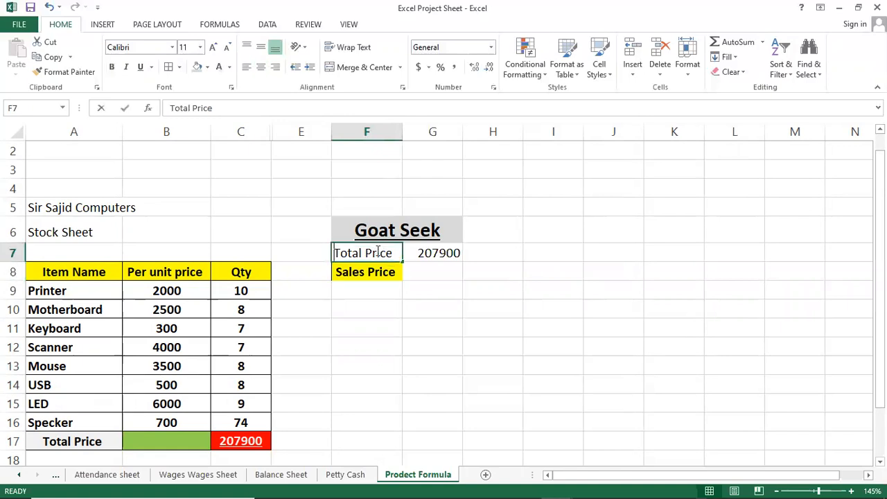
key("BackSpace")
key("BackSpace")
key("BackSpace")
key("BackSpace")
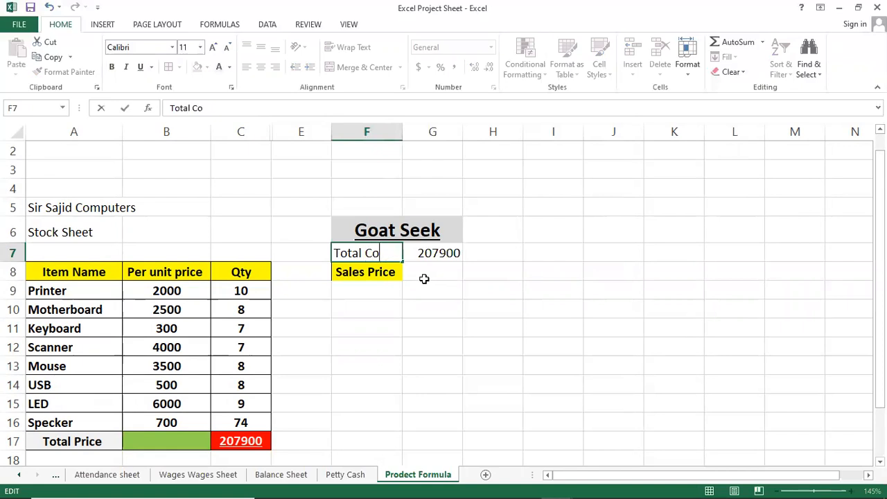
key("Return")
key("Right")
key("Up")
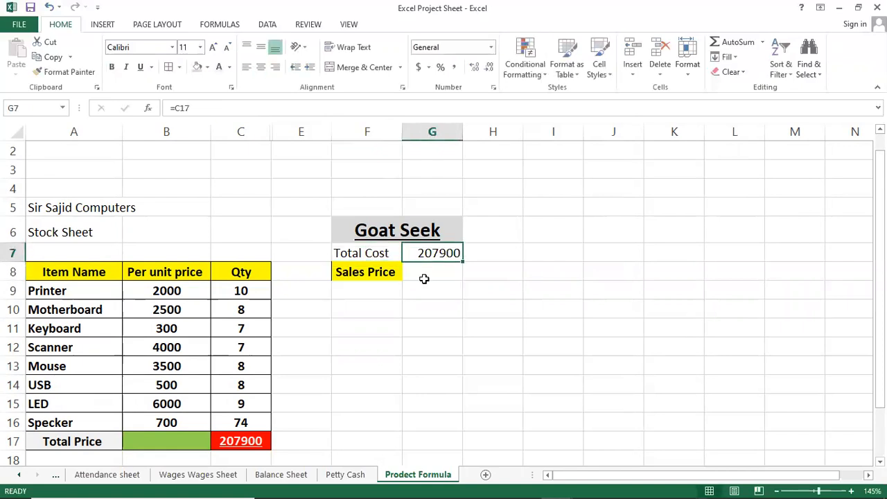
Step: Enter the label "Profit & Loss" in cell F9 and widen column F to fit it
key("Down")
key("Left")
key("Up")
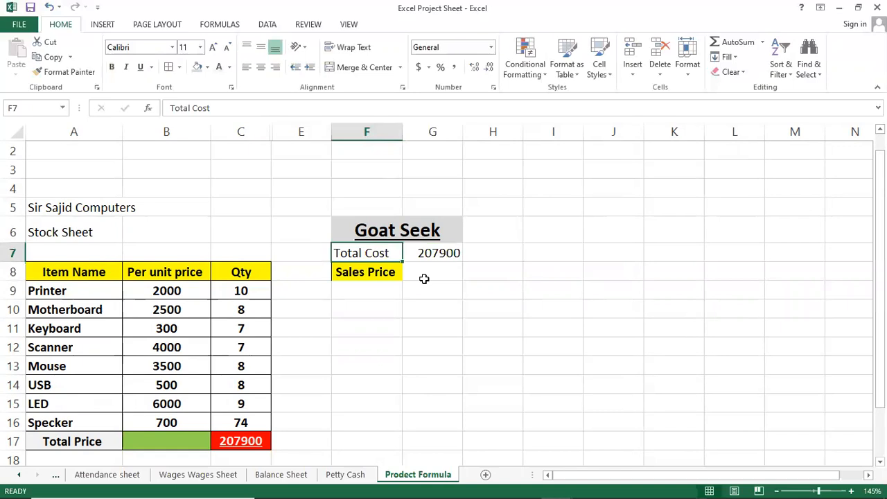
key("Down")
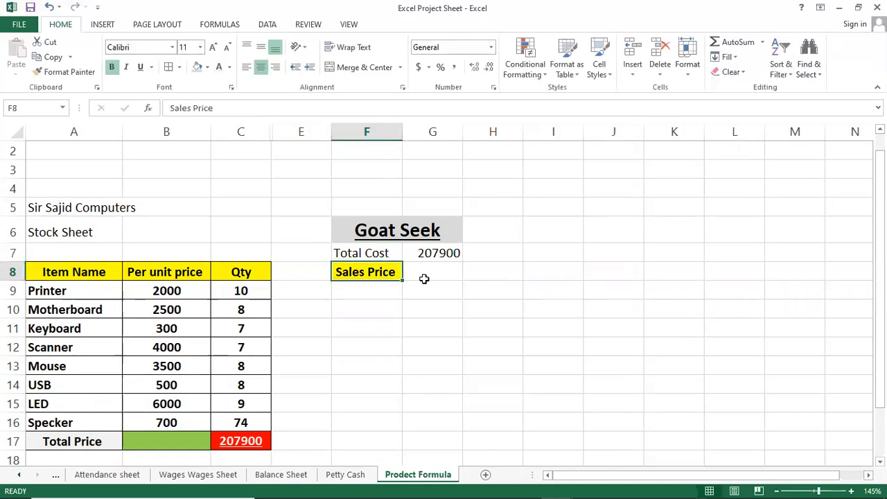
key("Down")
type("Profit")
type("s")
key("Return")
key("Up")
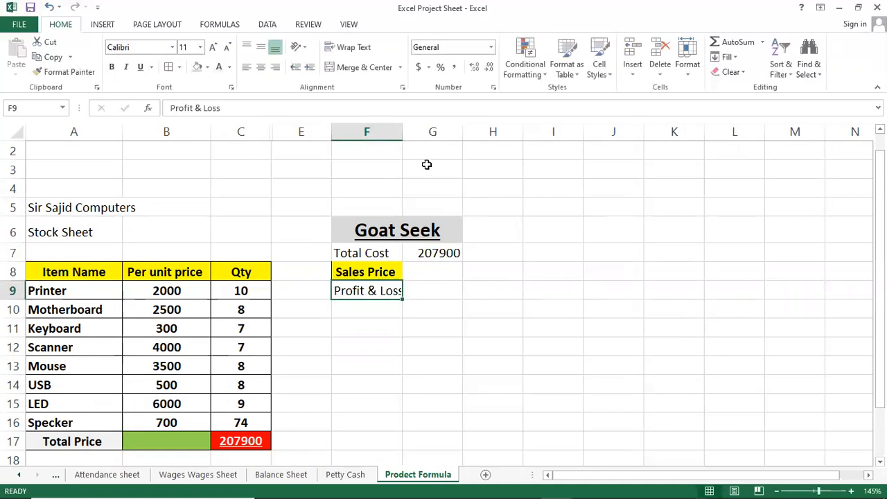
left_click_drag(407, 133, 415, 133)
left_click(436, 274)
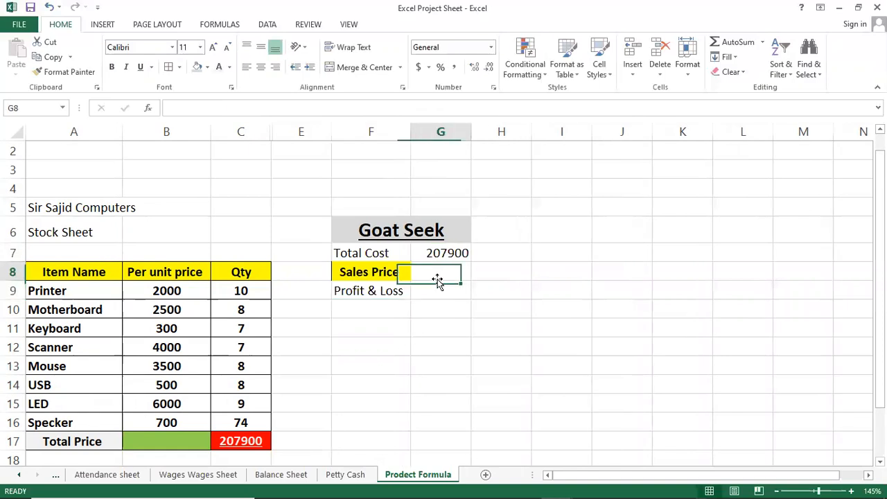
Step: Center the contents of cells F7:G9 and apply all borders to the range
left_click(365, 255)
left_click_drag(365, 255, 428, 289)
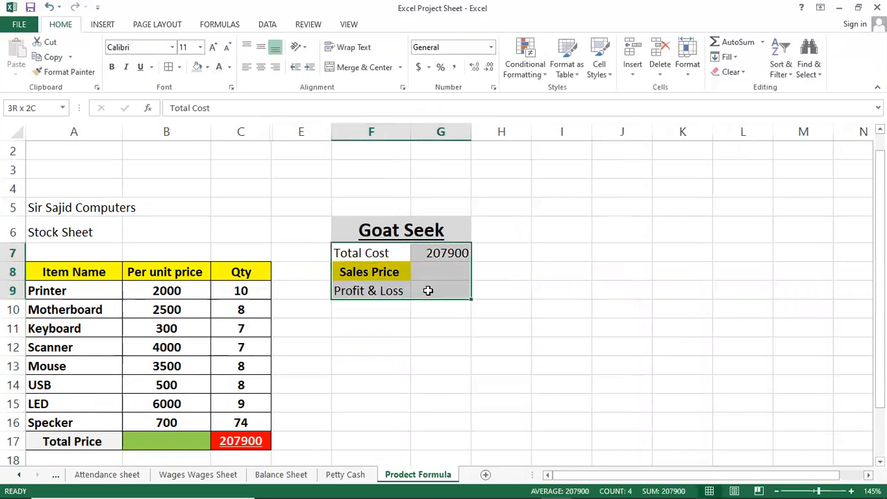
left_click(261, 67)
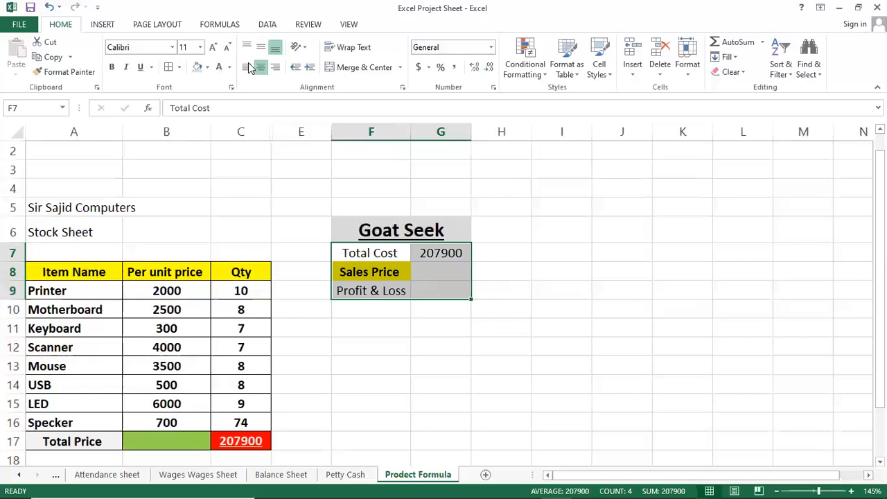
left_click(179, 67)
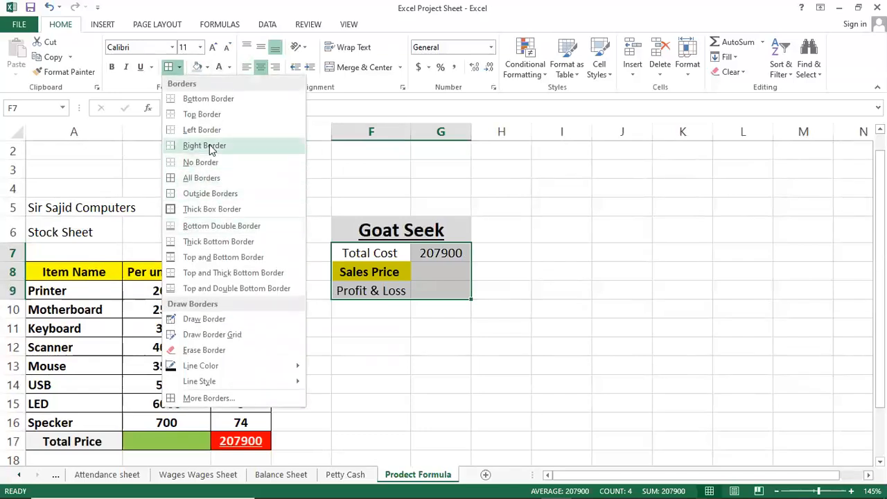
left_click(212, 177)
Step: Fill the label cells F7:F9 with a light orange theme color
left_click_drag(375, 248, 414, 305)
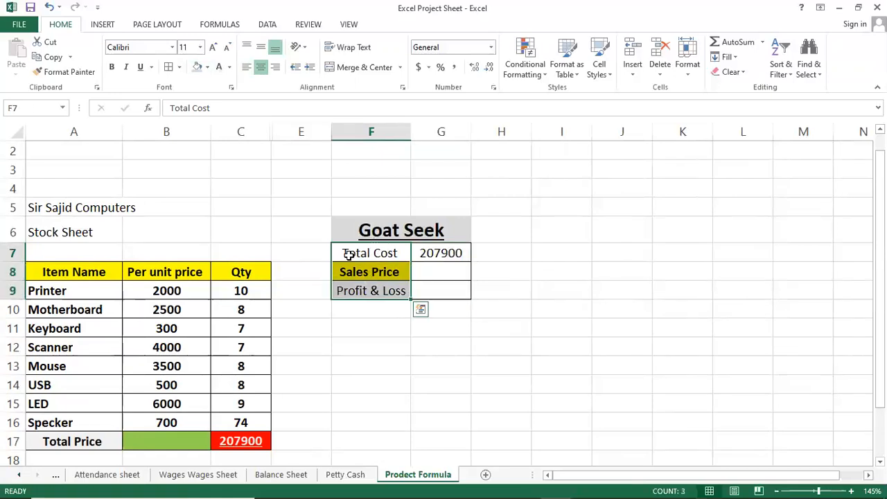
left_click(207, 66)
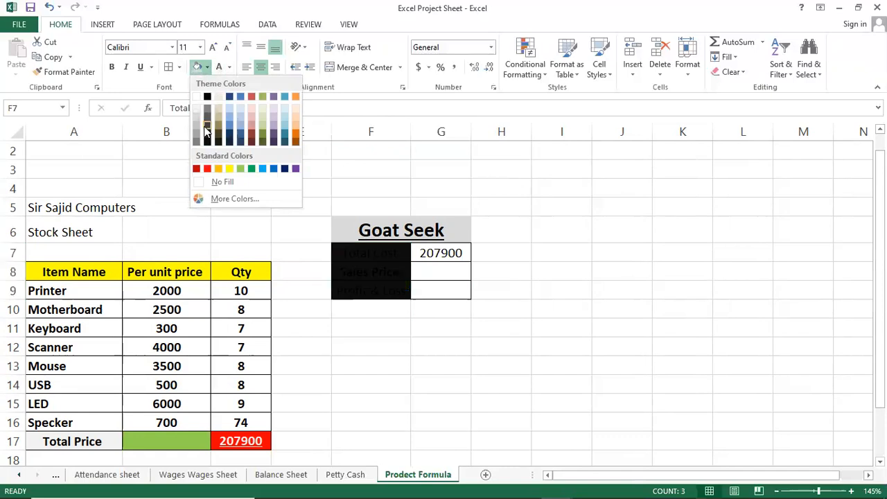
left_click(296, 104)
left_click(377, 276)
Step: Make the Total Cost value in G7 bold and fill the cell with light blue
left_click(432, 265)
left_click(431, 254)
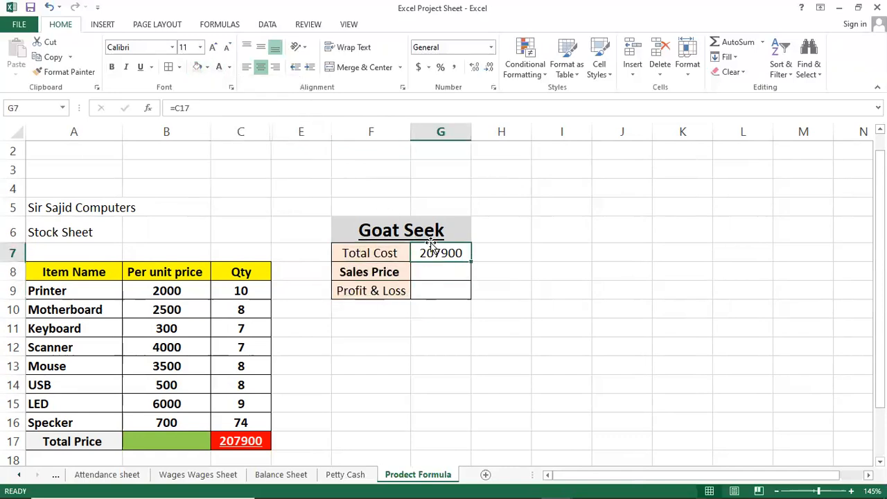
mouse_move(433, 249)
left_mouse_down()
mouse_move(434, 281)
mouse_move(444, 253)
left_mouse_up()
left_click(111, 67)
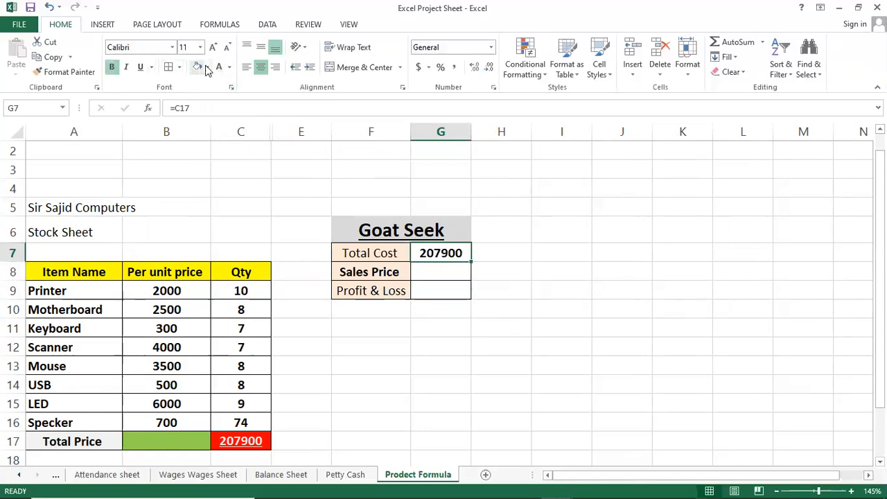
left_click(206, 67)
left_click(240, 109)
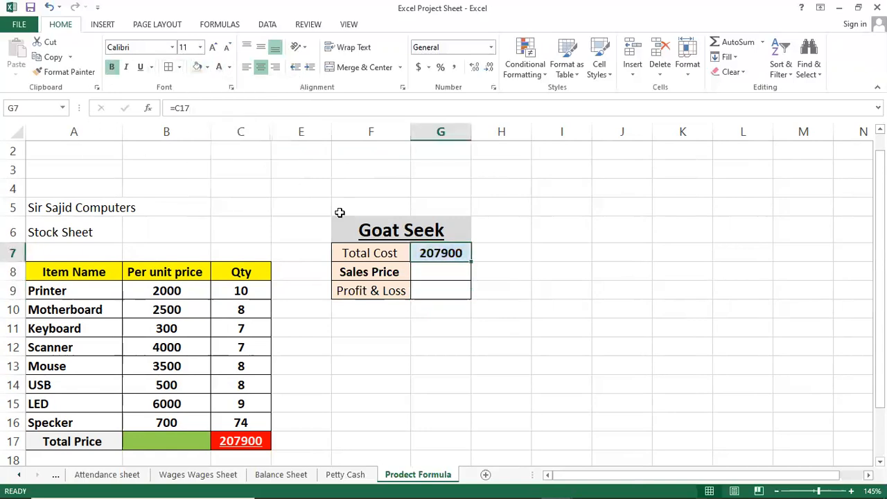
Step: Set the Sales Price value cell G8 to bold and fill it with yellow
left_click(452, 269)
left_click(111, 67)
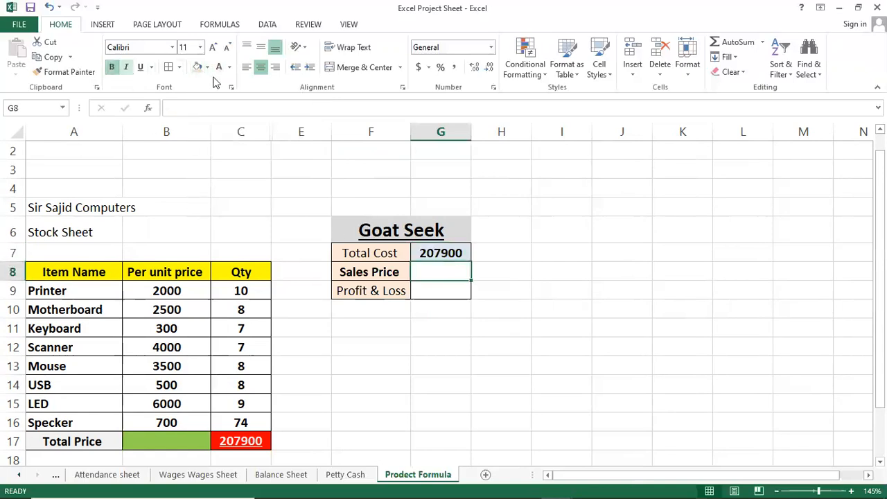
left_click(208, 68)
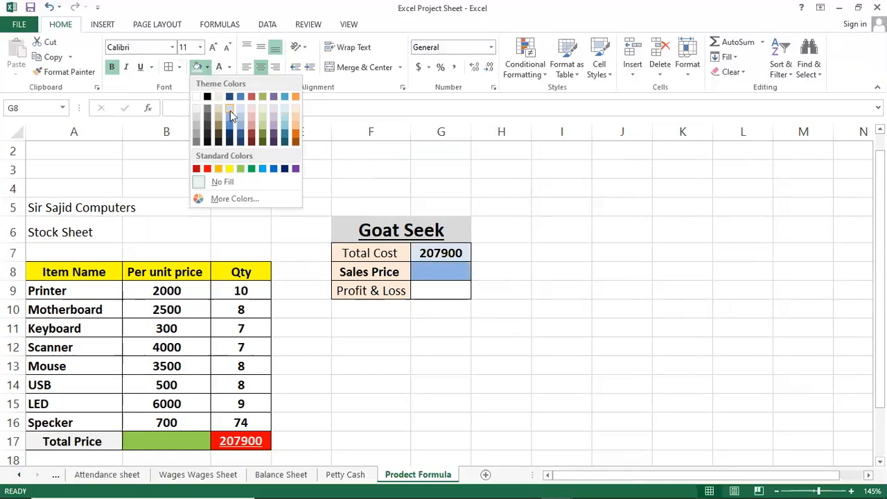
left_click(230, 169)
Step: Fill the Profit & Loss value cell G9 with red
left_click(439, 291)
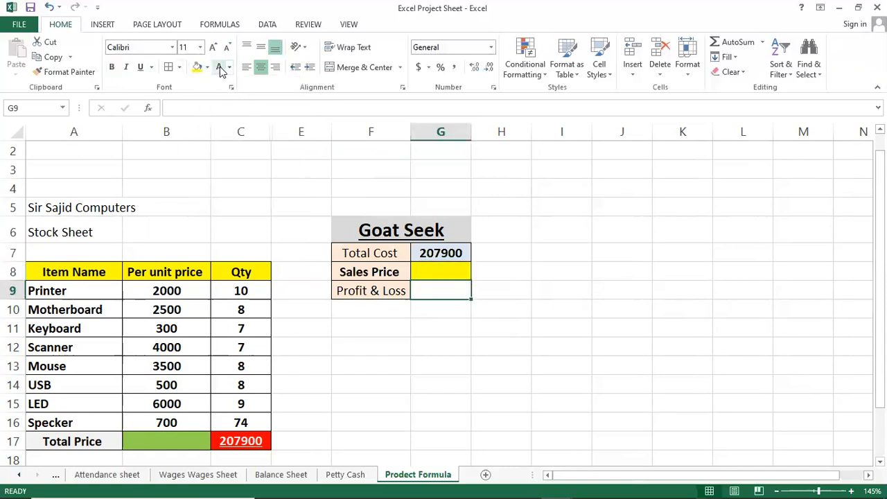
left_click(208, 67)
left_click(208, 168)
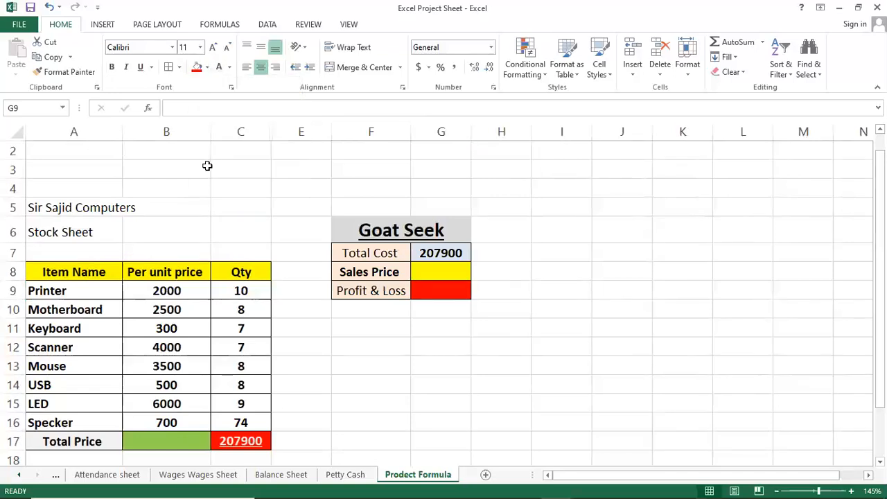
left_click(416, 272)
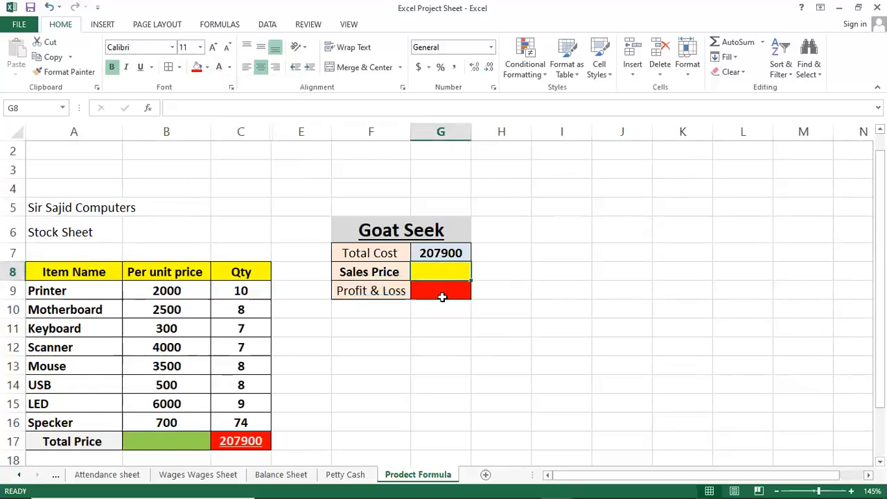
scroll(443, 278, "up", 6)
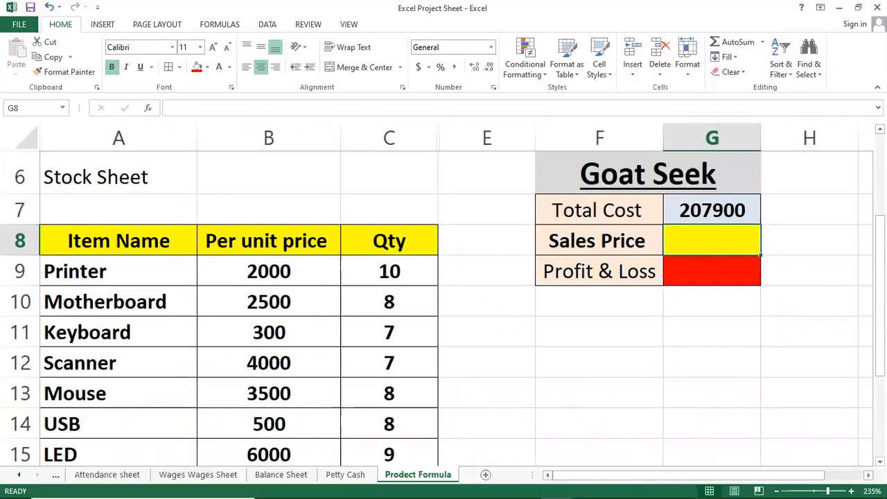
scroll(749, 450, "up", 2)
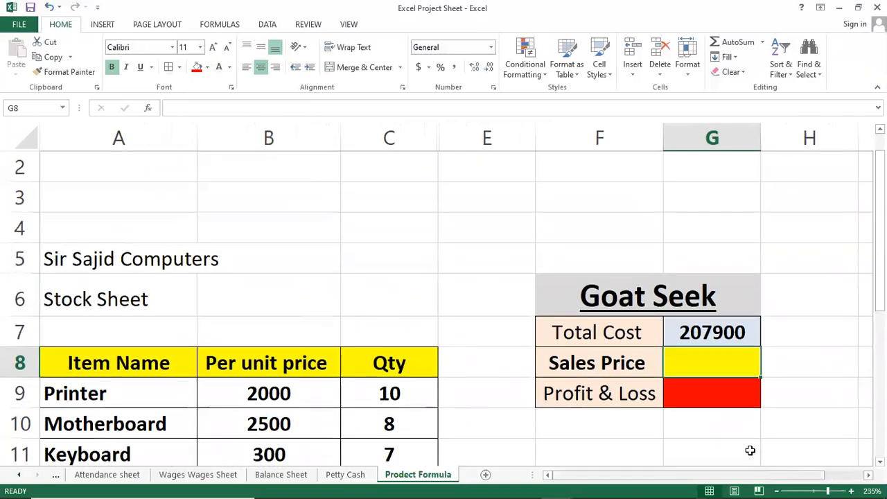
left_click(591, 430)
left_click(691, 360)
key("Right")
key("Right")
key("Right")
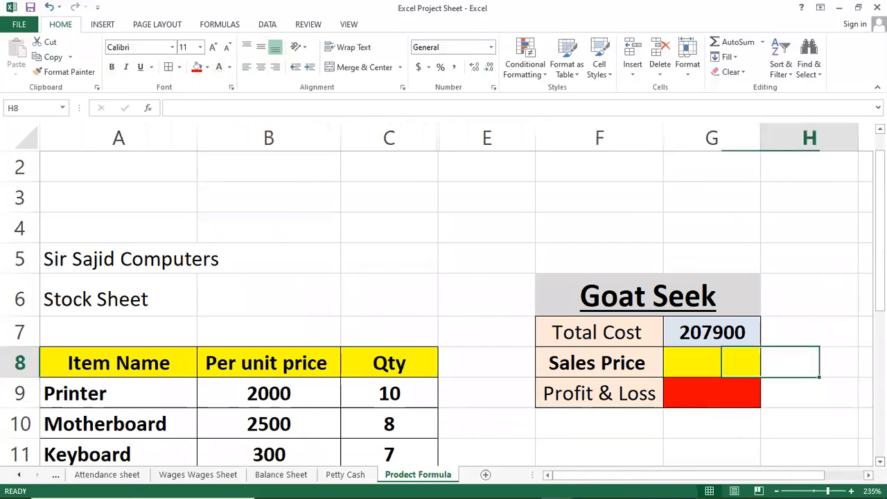
key("Left")
key("Left")
key("Left")
key("Left")
key("Left")
key("Left")
key("Left")
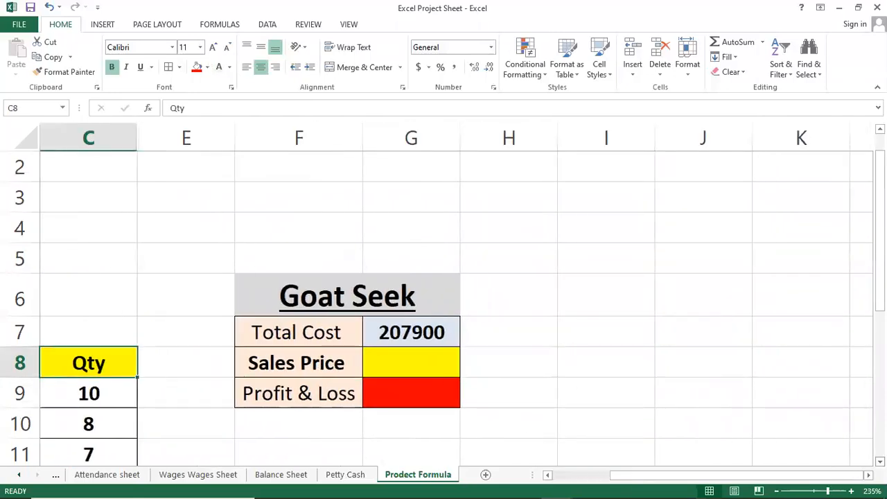
key("Right")
key("Right")
key("Right")
key("Right")
key("Up")
key("Down")
key("Left")
key("Right")
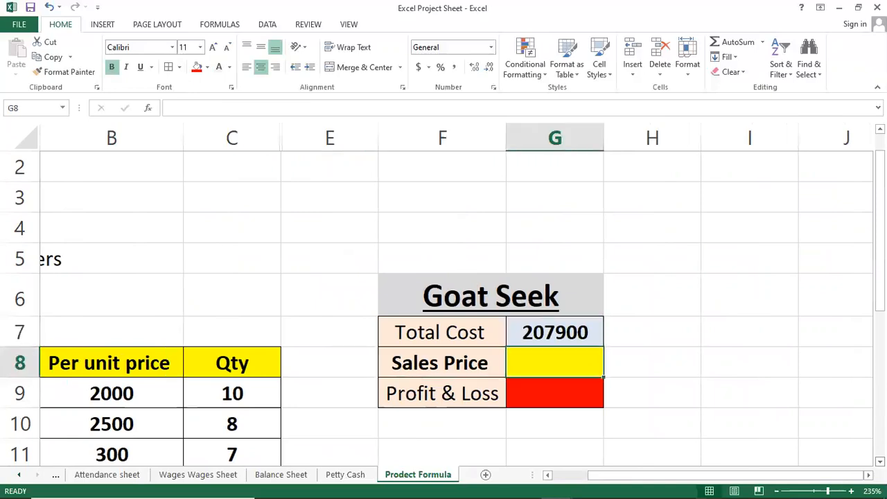
key("Up")
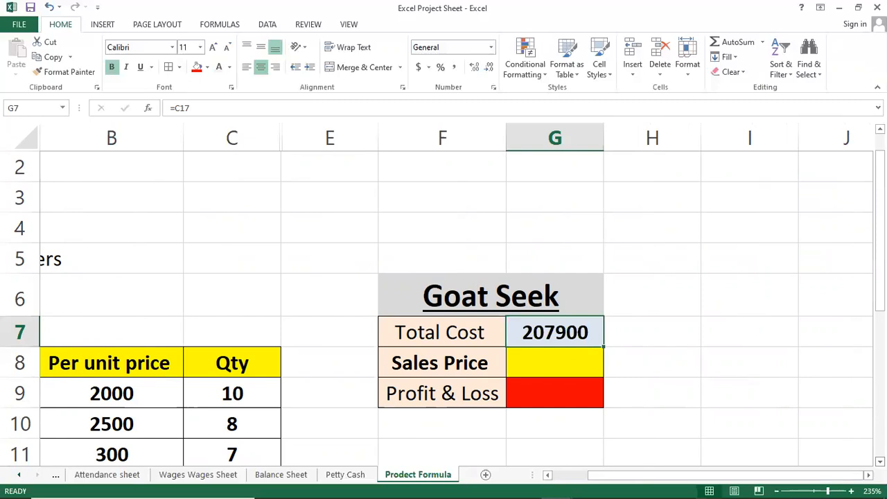
key("Down")
key("Down")
key("Down")
key("Up")
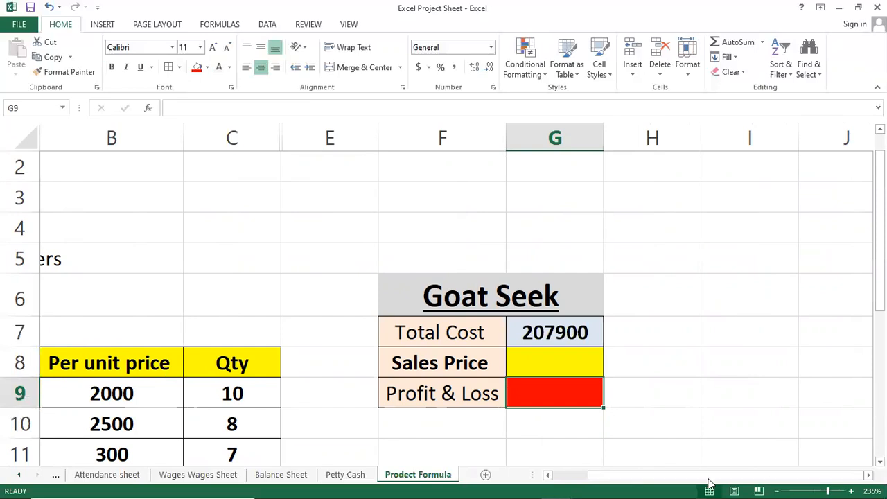
Step: Make the Profit & Loss label in F9 bold and underlined
left_click(653, 383)
left_click(590, 396)
left_click(452, 391)
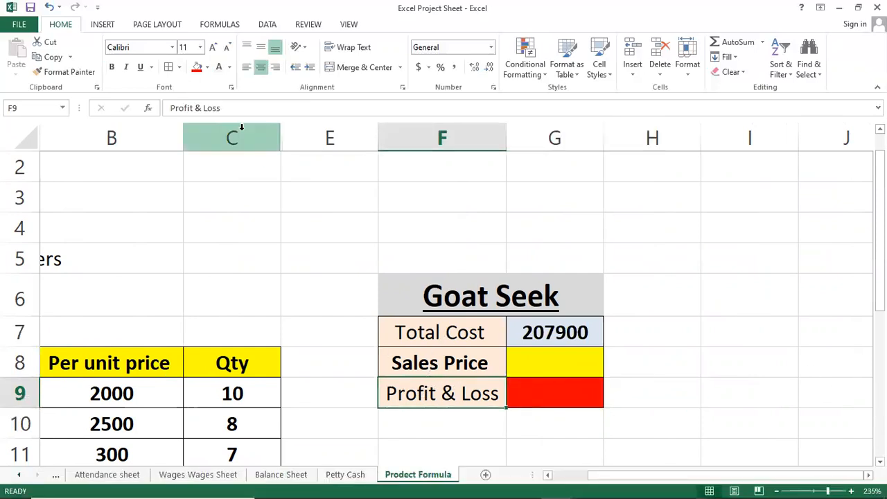
left_click(112, 67)
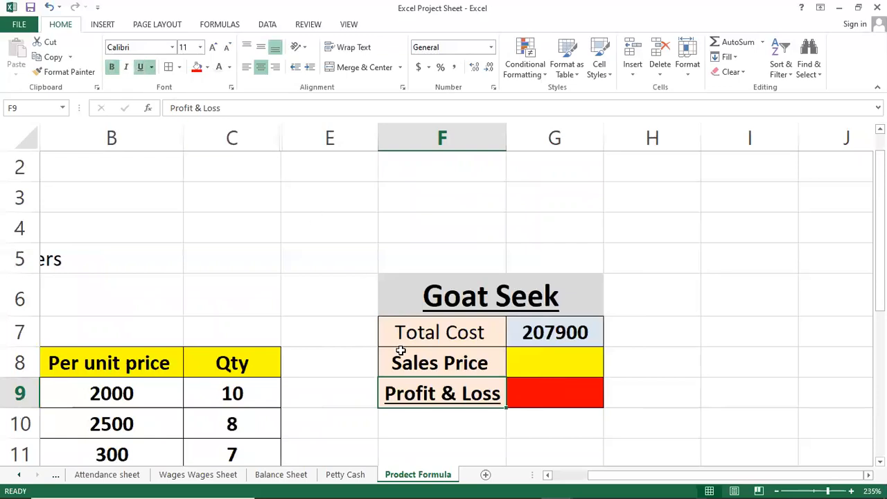
Step: Set the Total Cost and Sales Price labels in F7:F8 to regular, non-bold text
left_click(419, 333)
left_click(117, 70)
left_click(459, 382)
left_click_drag(470, 340, 472, 359)
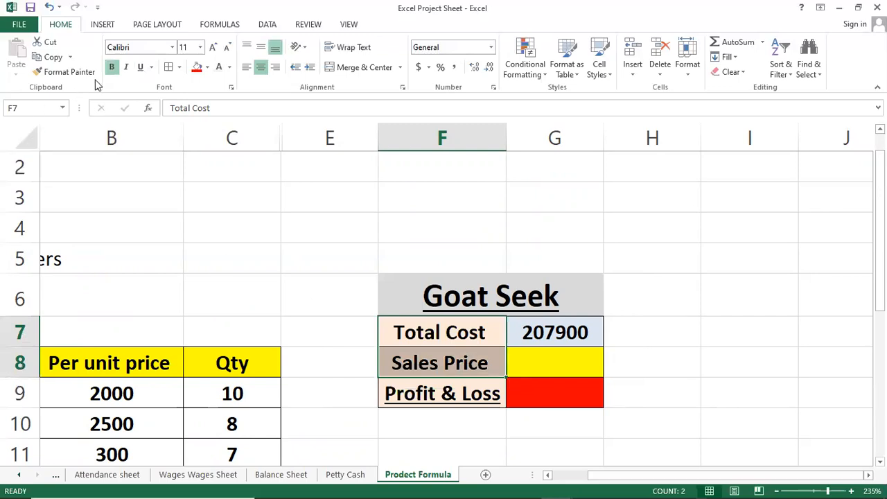
left_click(112, 67)
left_click(568, 390)
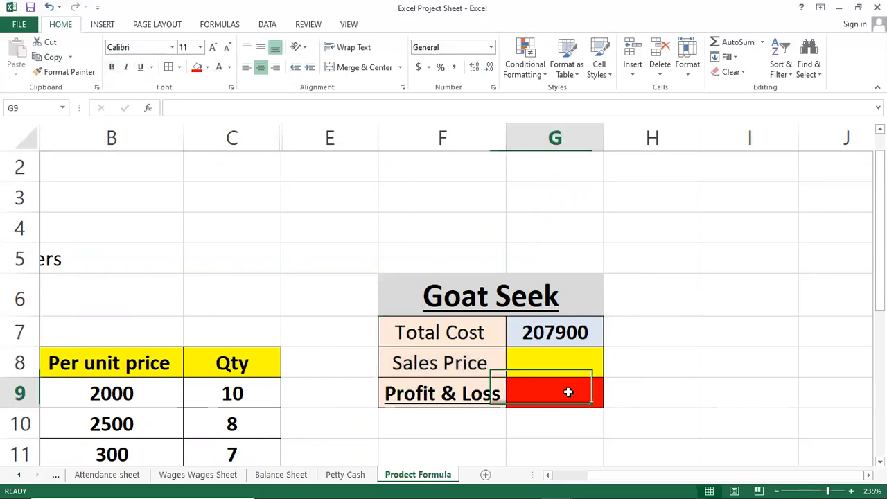
left_click(463, 398)
left_click(527, 396)
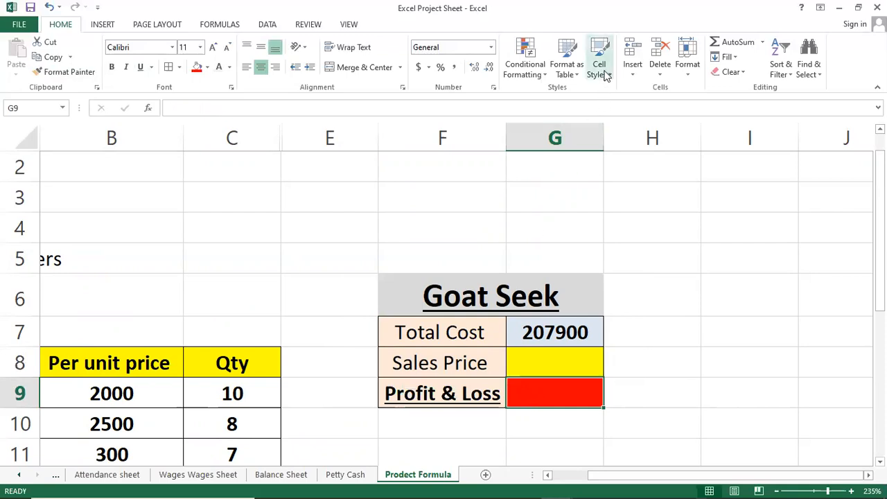
left_click(265, 25)
left_click(633, 77)
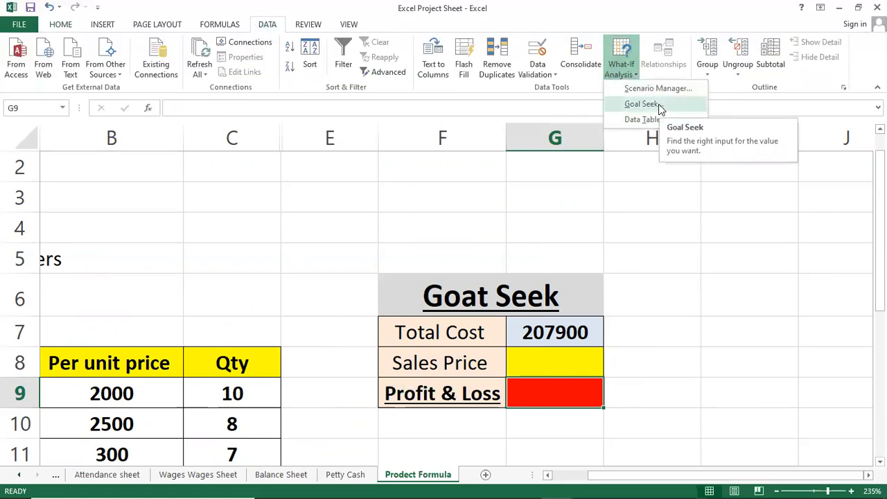
left_click(643, 104)
left_click_drag(664, 251, 714, 204)
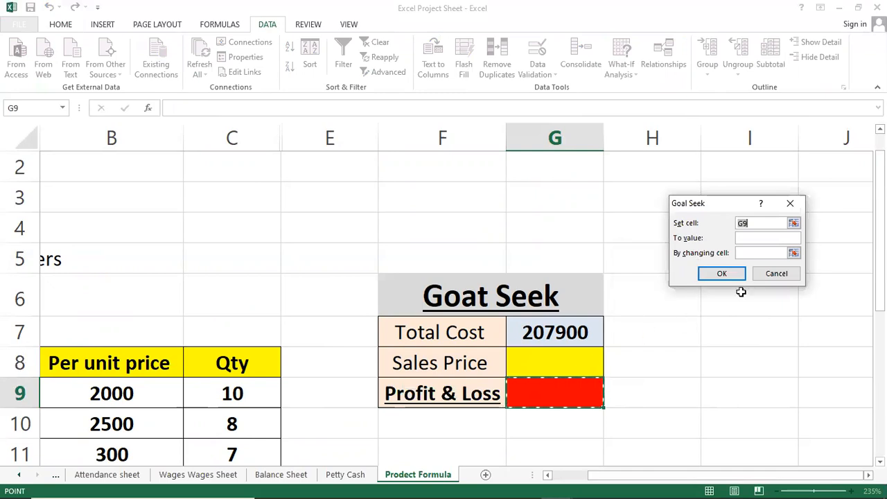
left_click(760, 237)
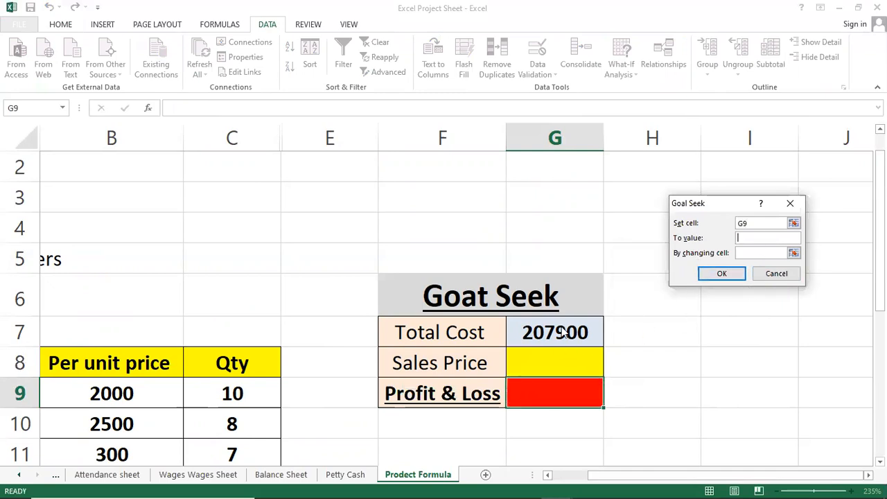
left_click(765, 276)
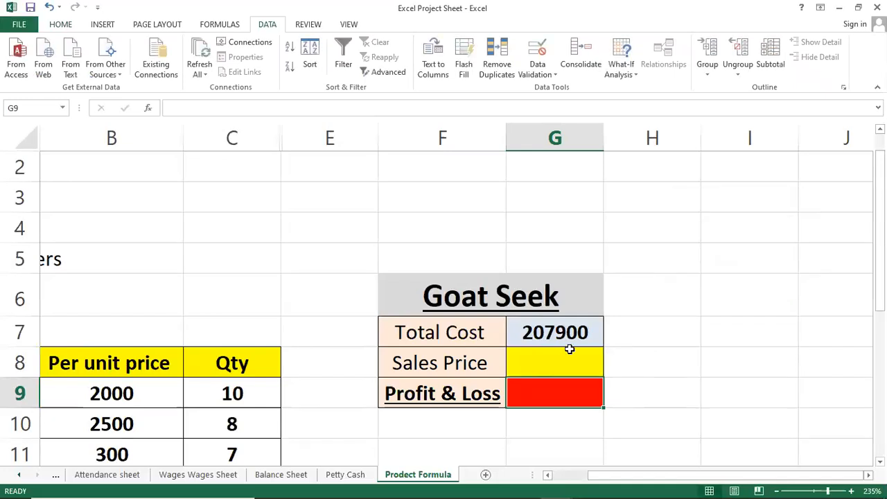
left_click(552, 334)
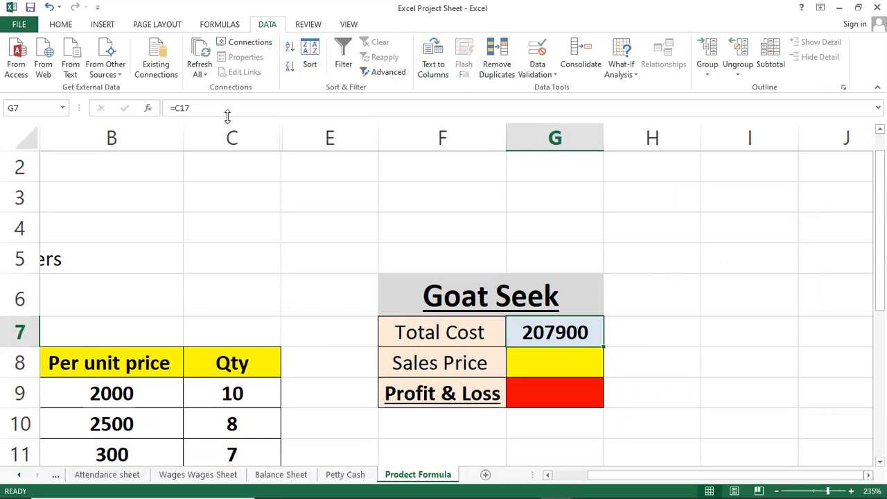
left_click(297, 197)
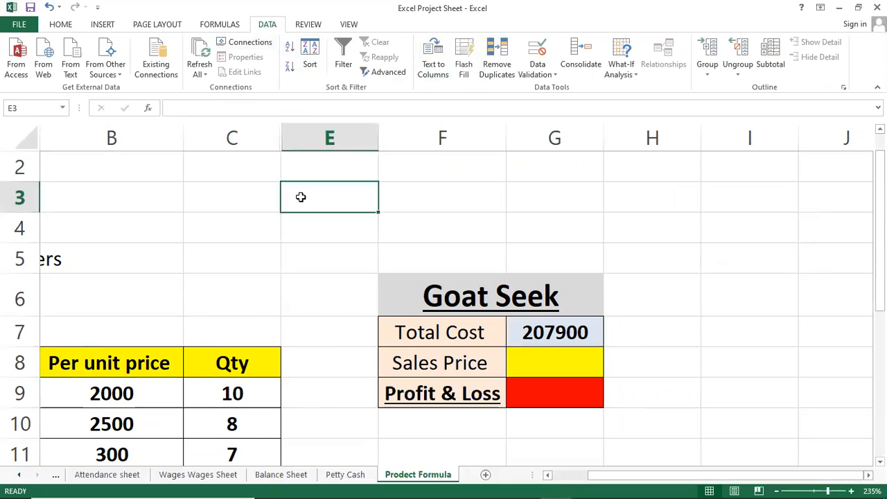
left_click(538, 334)
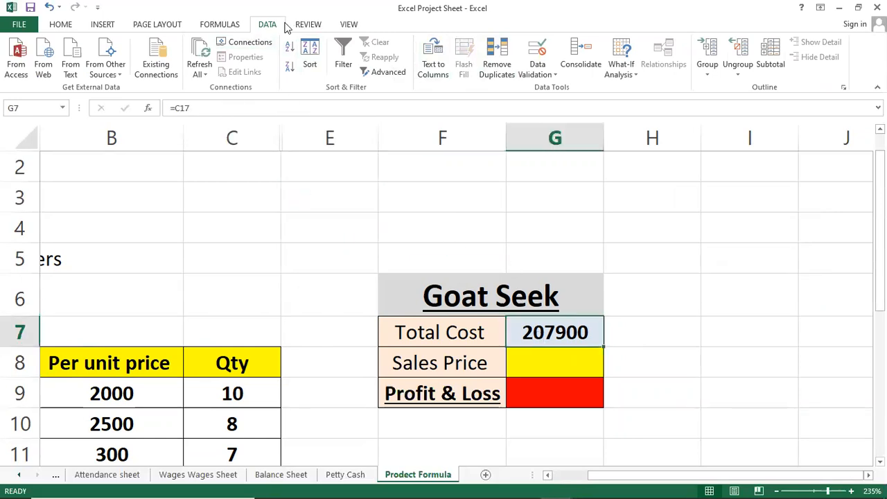
left_click(626, 75)
left_click(631, 103)
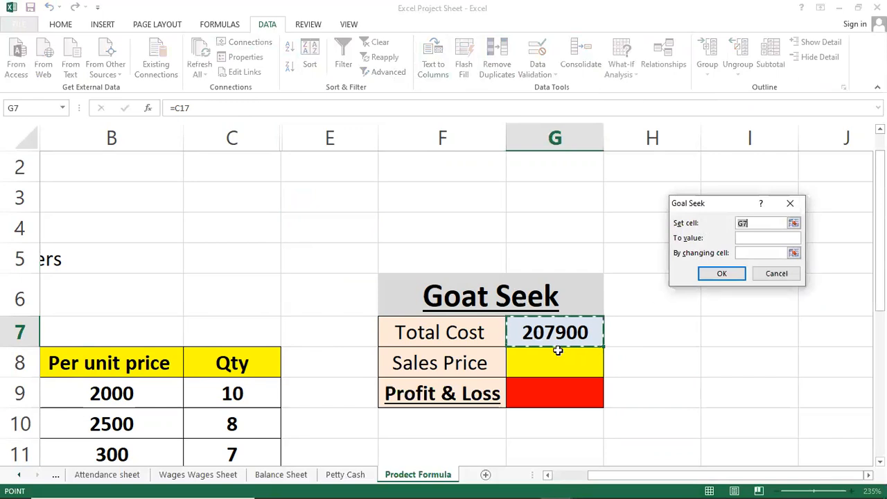
left_click(754, 239)
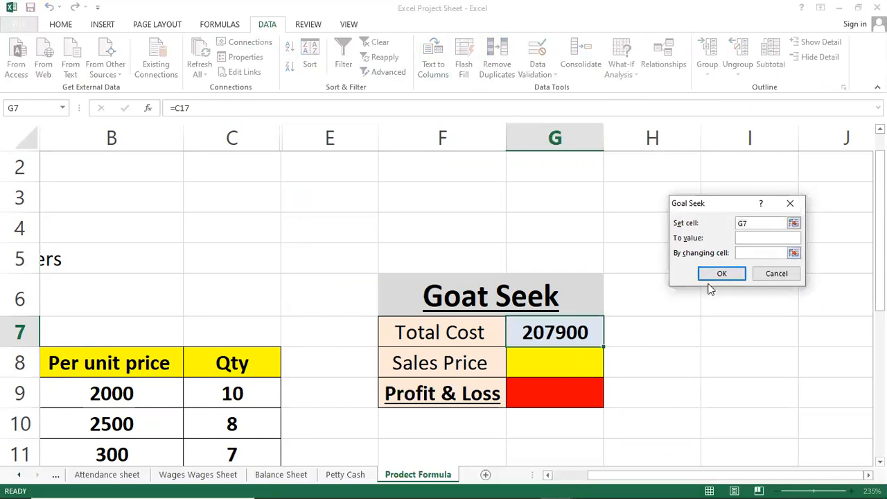
left_click(756, 253)
left_click(563, 367)
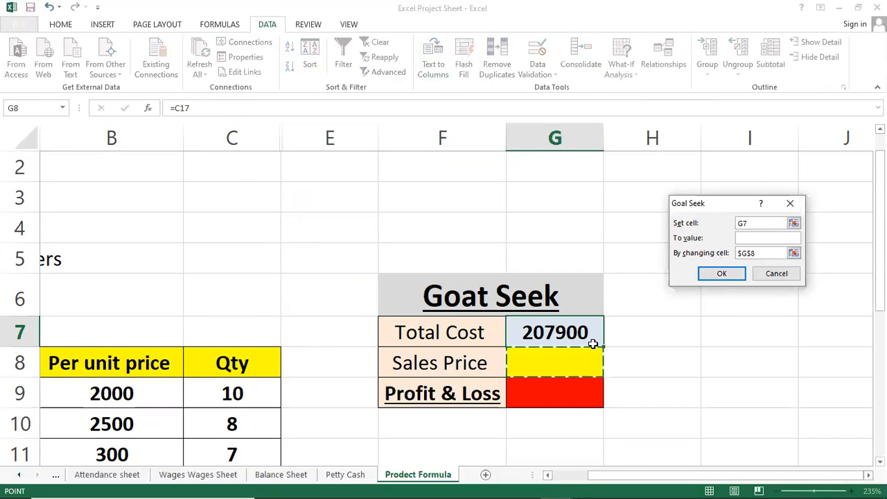
left_click(754, 237)
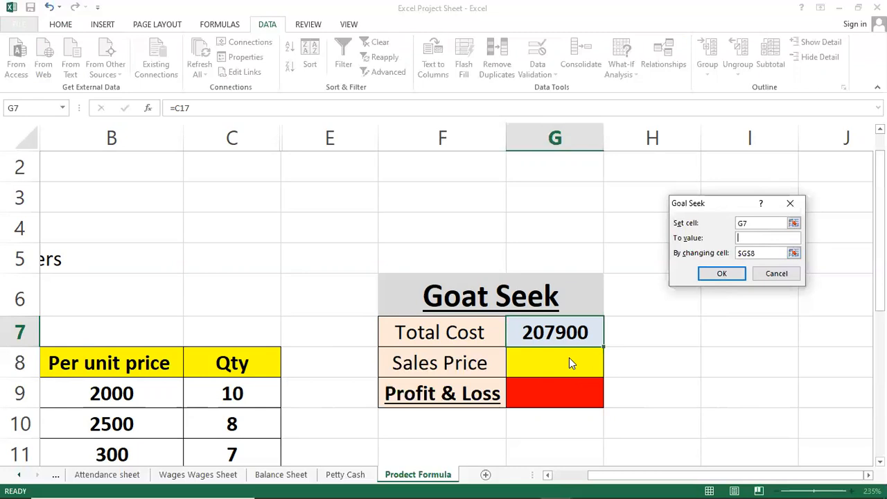
left_click(773, 272)
left_click(576, 392)
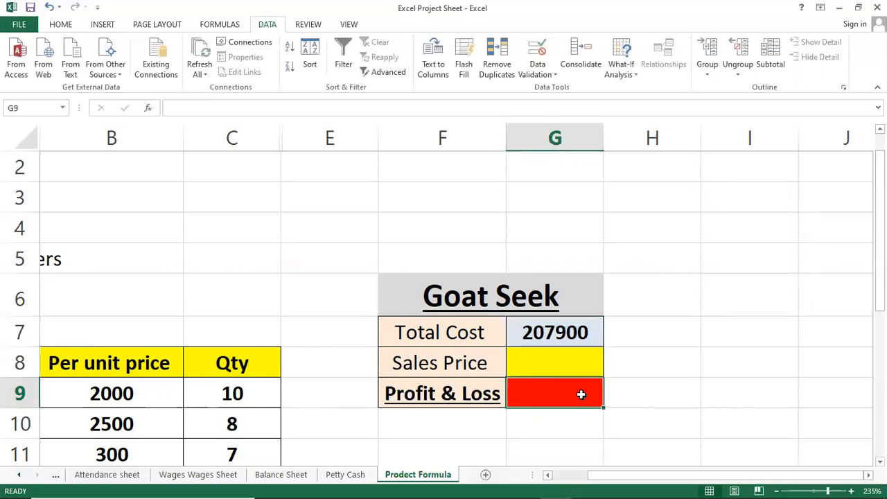
type("=sum")
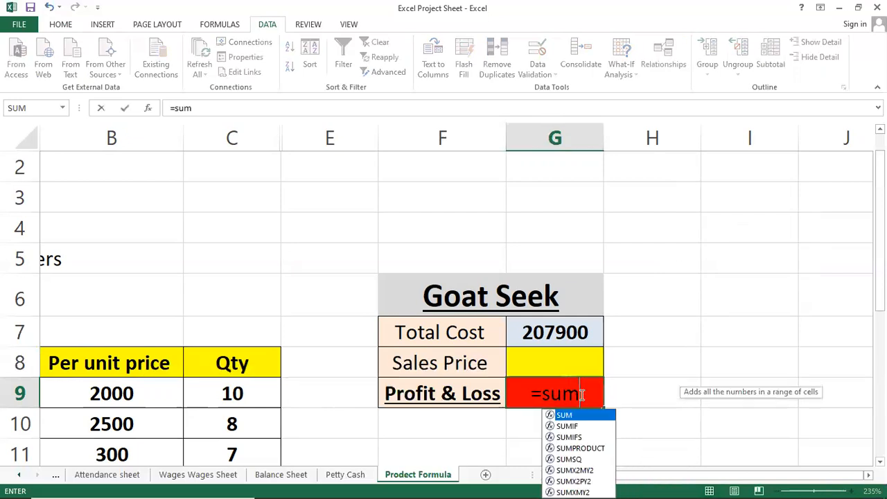
type("(")
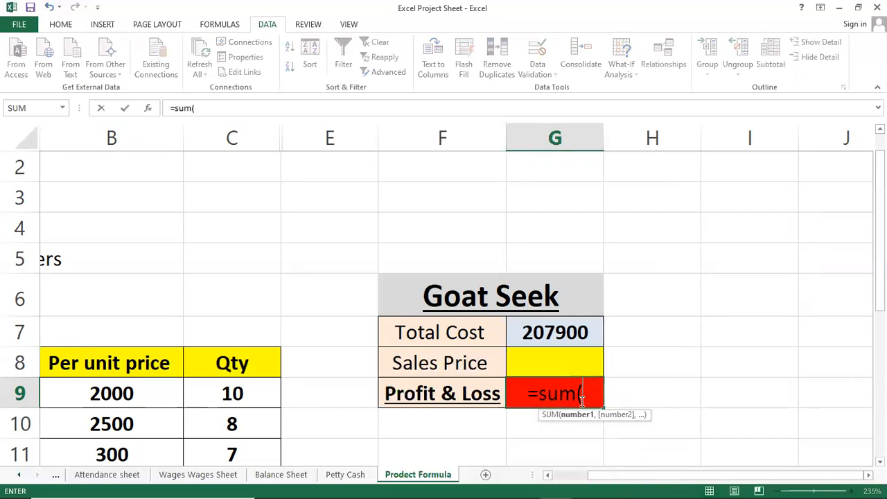
left_click(575, 328)
left_click_drag(575, 329, 572, 362)
key("BackSpace")
key("BackSpace")
key("BackSpace")
key("BackSpace")
key("BackSpace")
key("BackSpace")
key("BackSpace")
key("BackSpace")
key("BackSpace")
key("BackSpace")
key("Escape")
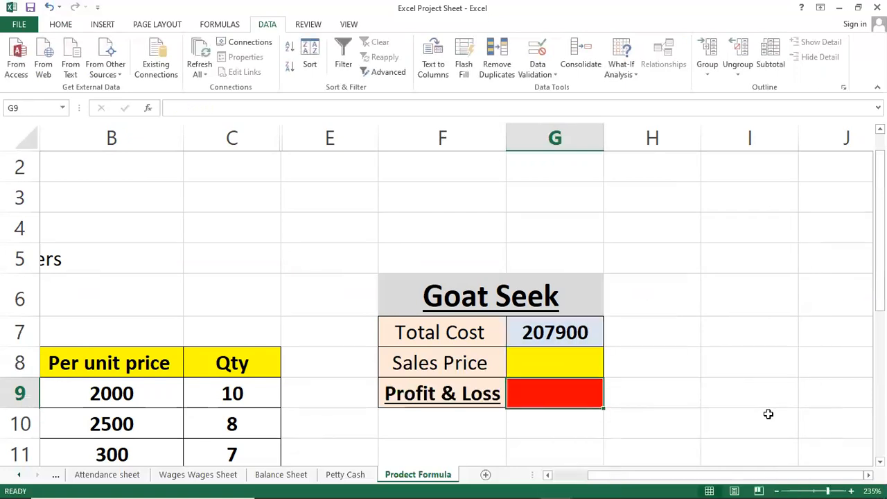
Step: Use AutoSum in the Profit & Loss cell G9 to enter =SUM(G7:G8)
left_click(61, 24)
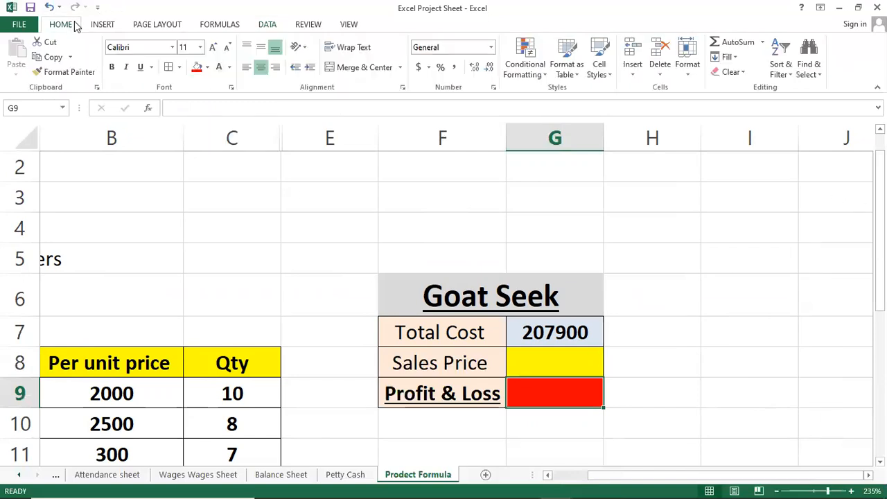
left_click(739, 48)
key("Return")
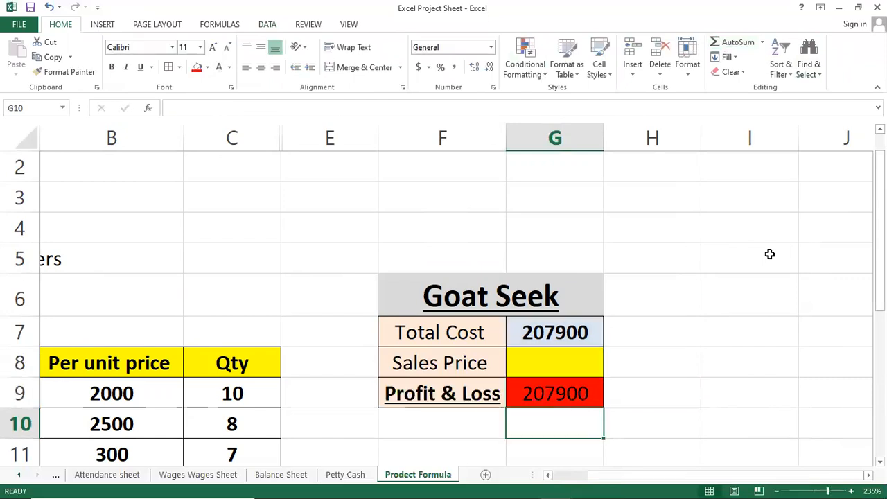
key("Up")
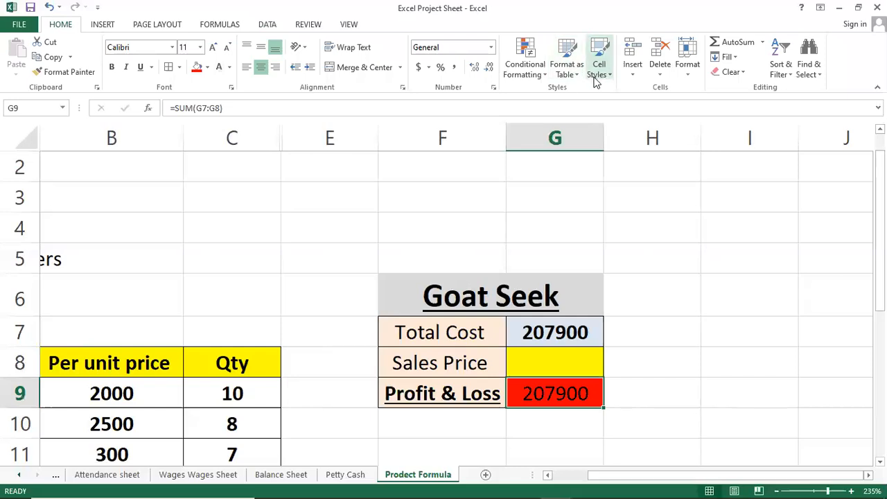
Step: Run Goal Seek to set cell G9 to 25000 by changing the Sales Price cell G8, and accept the solution
left_click(273, 26)
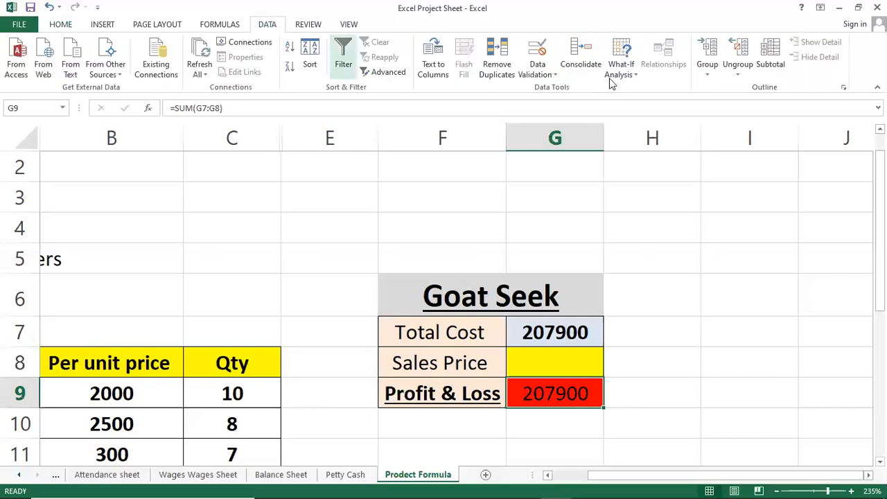
left_click(620, 72)
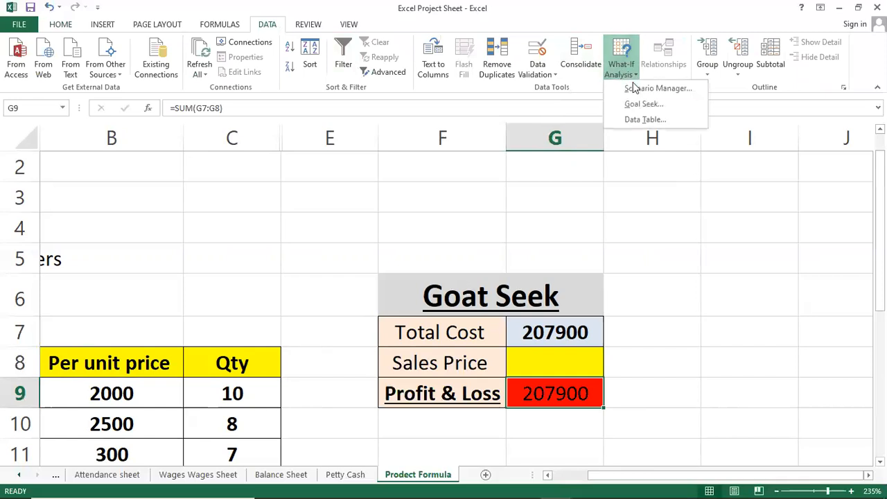
left_click(641, 103)
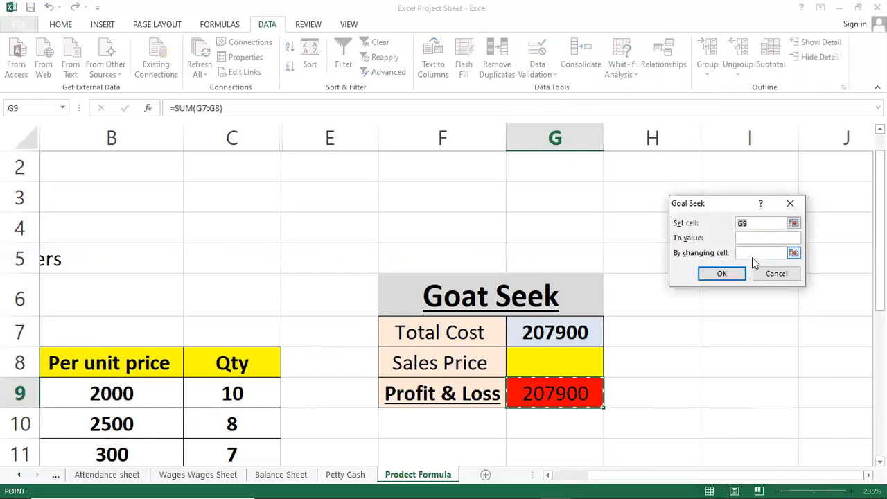
left_click(742, 237)
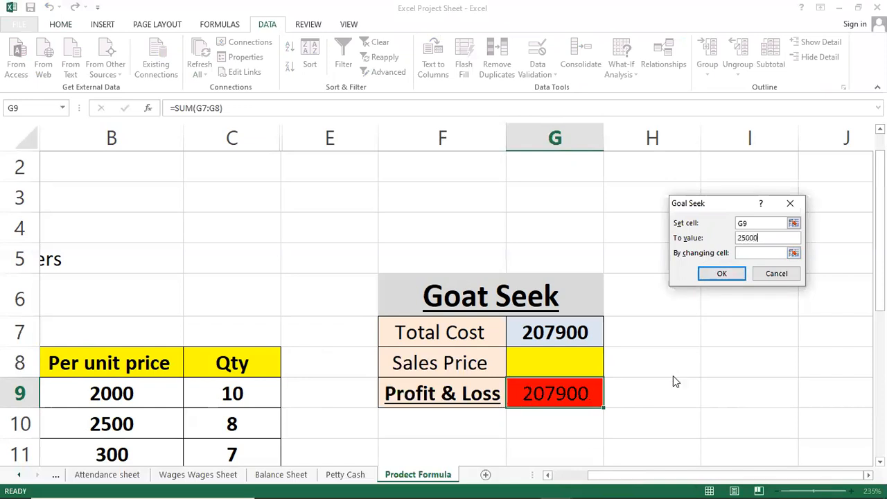
left_click(741, 256)
left_click(549, 360)
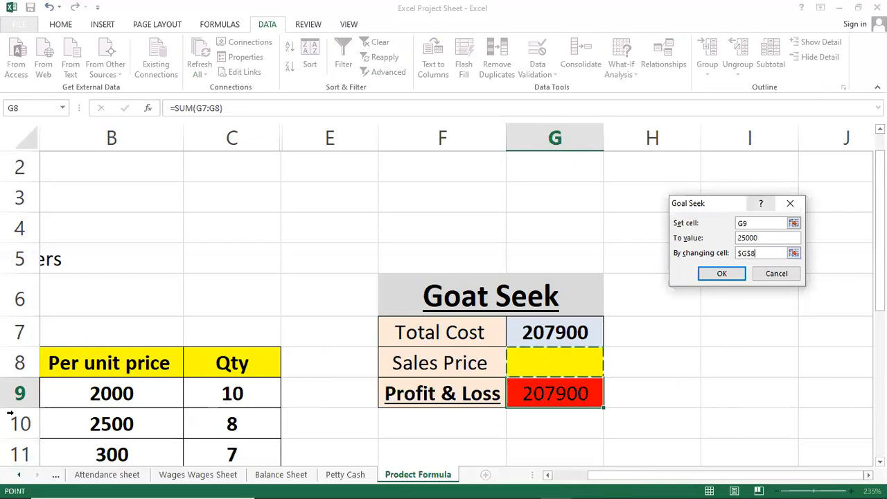
left_click(717, 275)
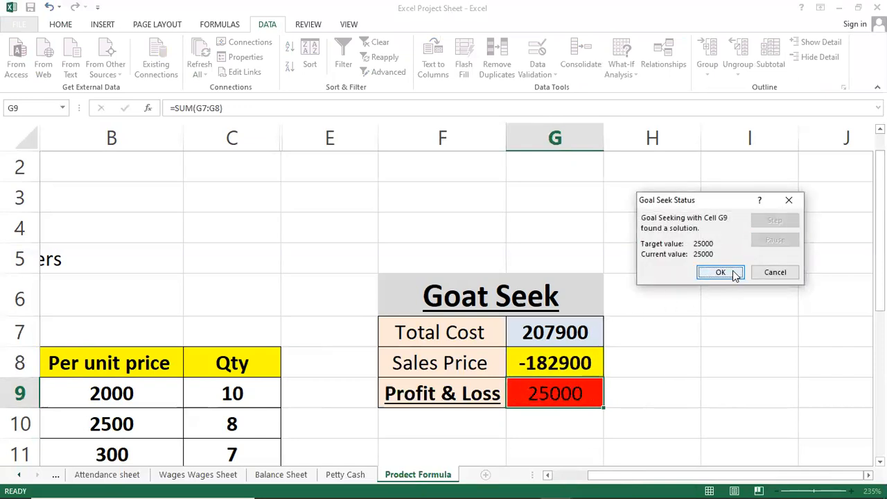
left_click(721, 272)
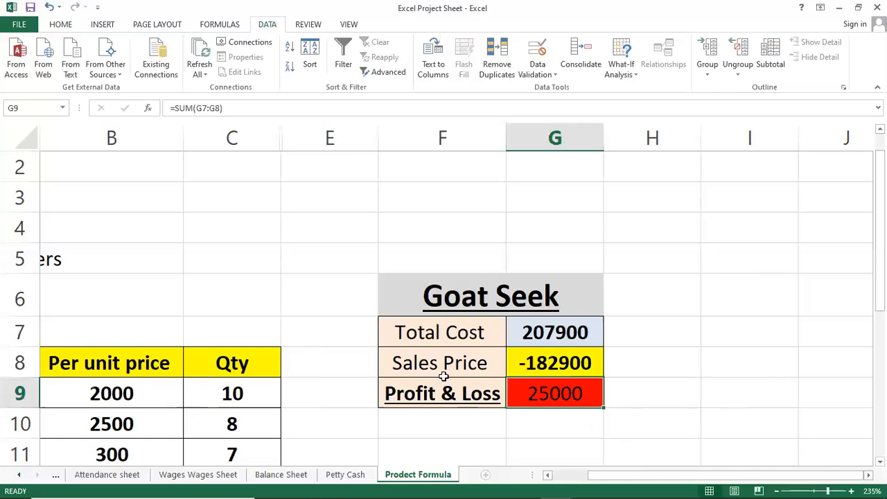
Step: Examine the Goal Seek result in the Sales Price cell G8 and the formula behind Profit & Loss in G9
left_click(525, 363)
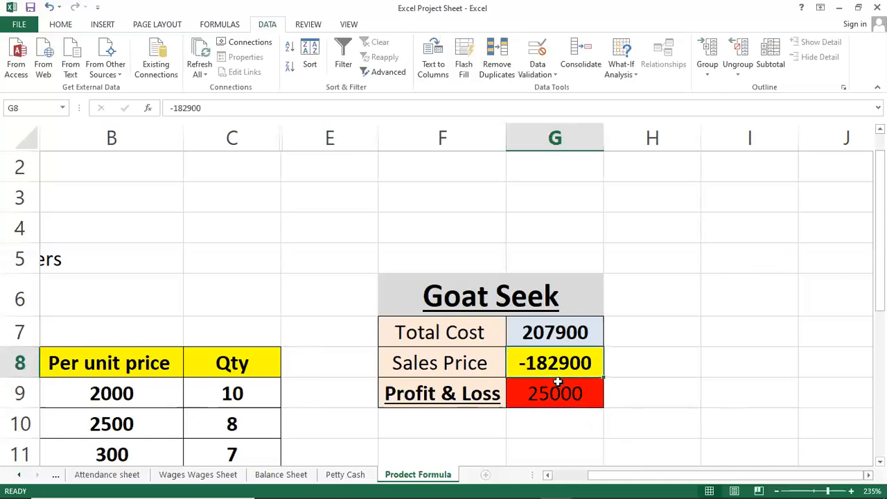
left_click(555, 388)
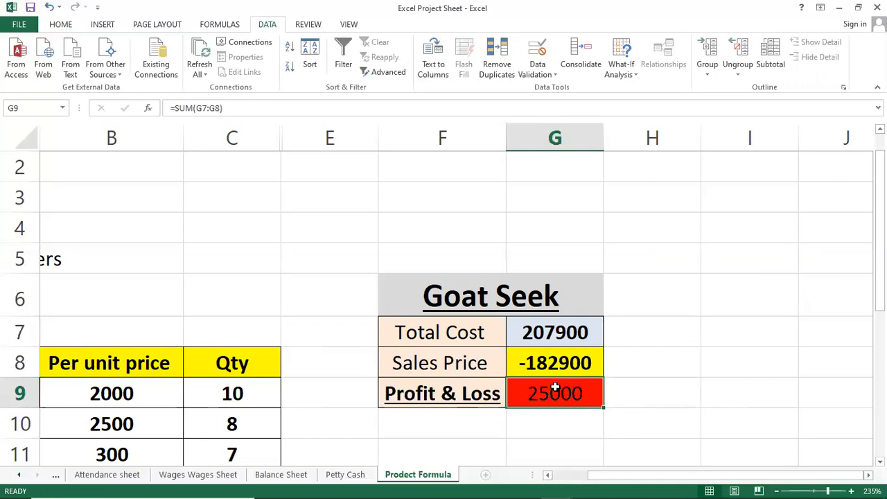
double_click(555, 389)
key("Escape")
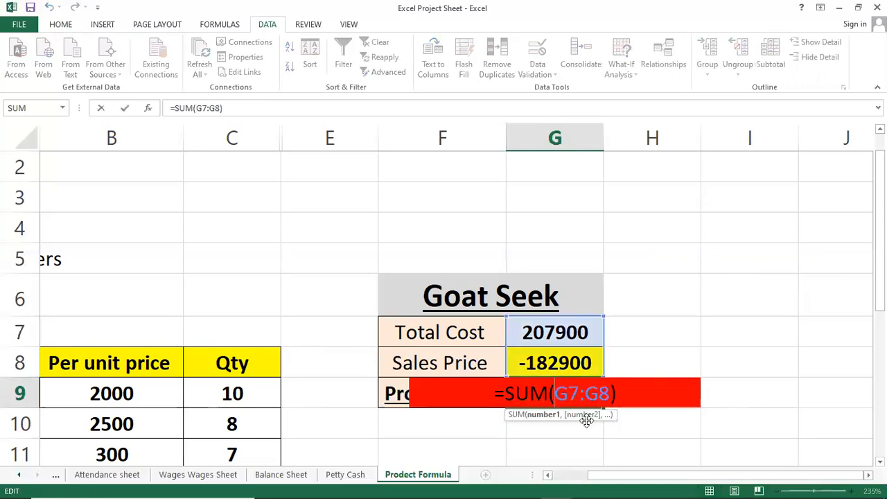
key("Return")
key("Up")
key("Down")
key("Up")
key("Up")
key("Up")
Step: Clear the Sales Price value from cell G8
key("Up")
key("Down")
key("Down")
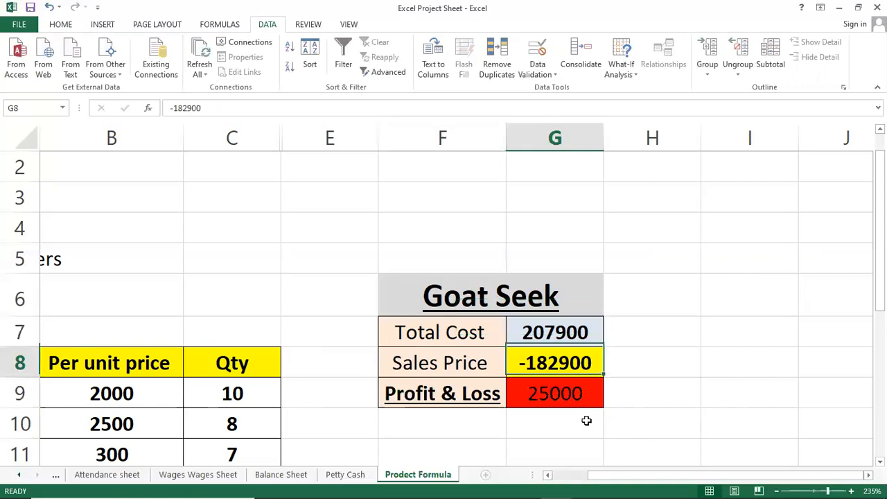
key("Down")
key("Up")
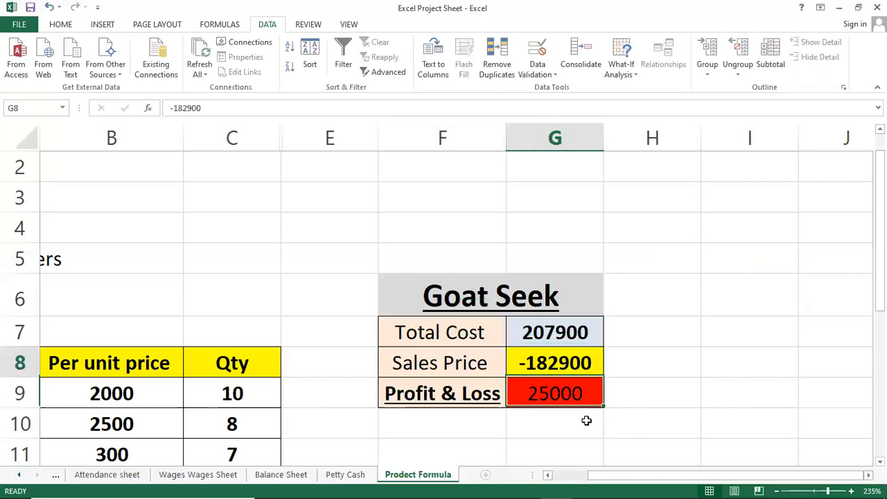
key("Delete")
key("Down")
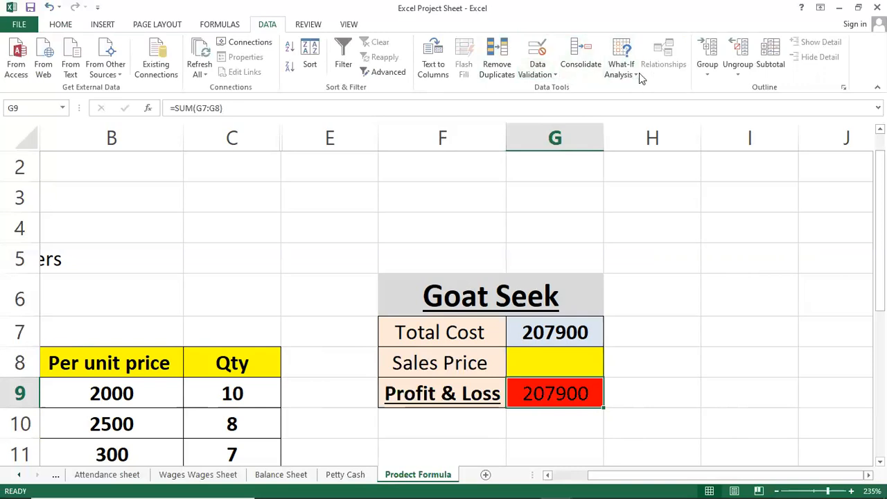
Step: Start a Goal Seek on the Profit & Loss cell G9, ready for its target value
left_click(621, 68)
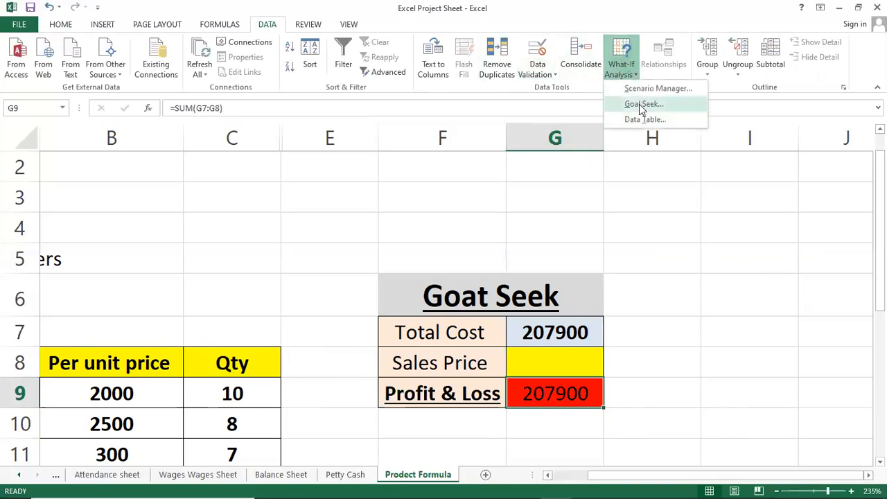
left_click(629, 105)
left_click(740, 236)
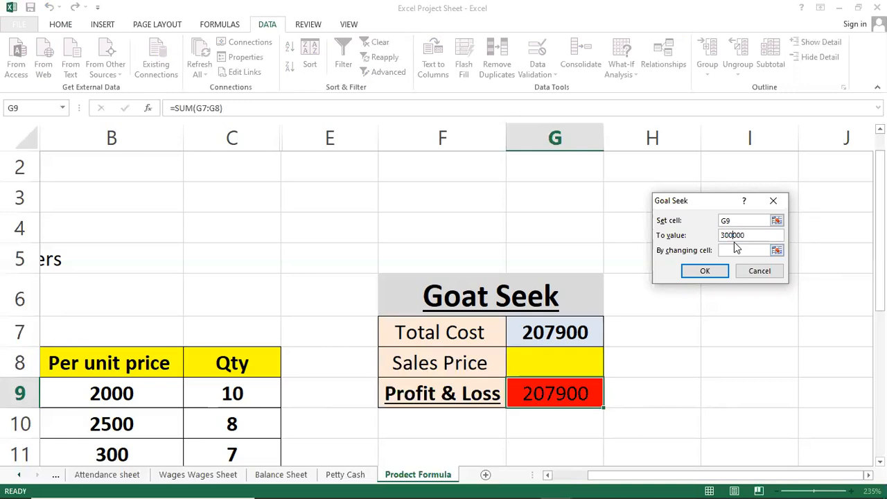
Step: Run Goal Seek to set Profit & Loss cell G9 to 300000 by changing Sales Price cell G8, and accept the solution
left_click(762, 250)
left_click(555, 357)
left_click(692, 271)
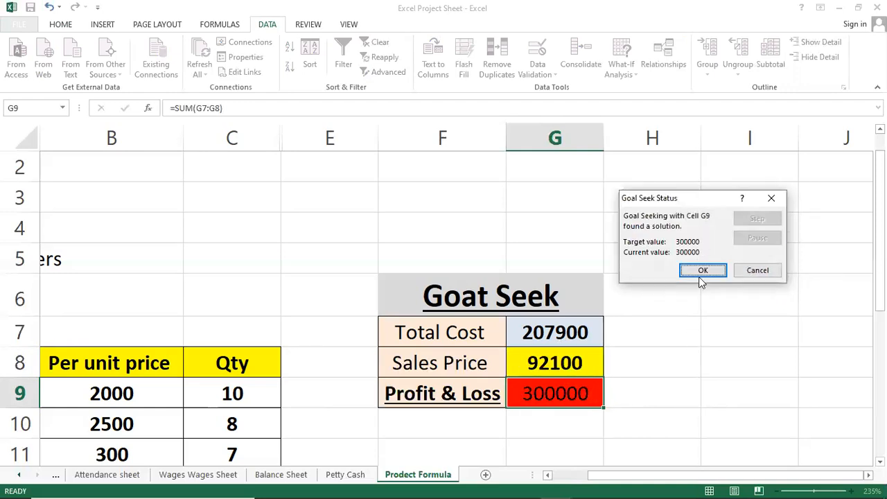
left_click(702, 272)
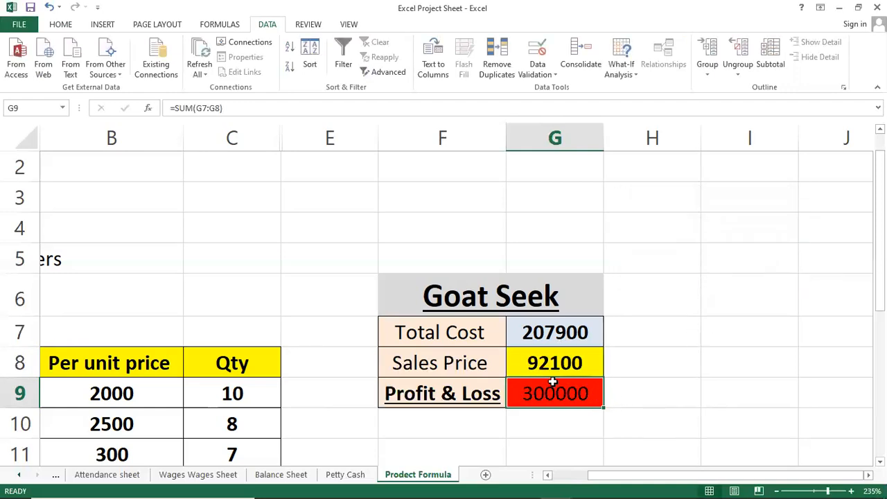
Step: Set the Total Cost in cell G7 to 200000 and check its effect on the Profit & Loss cell G9
left_click(565, 337)
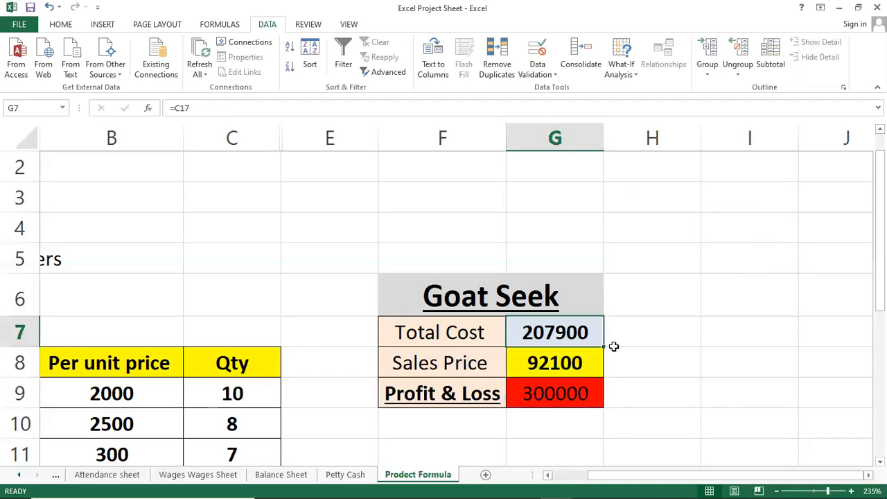
type("20000")
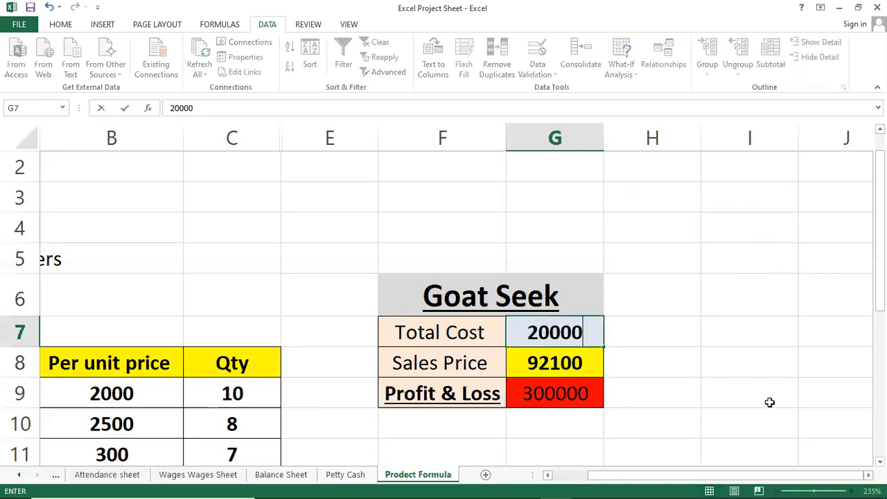
key("Return")
key("Up")
key("F2")
type("0")
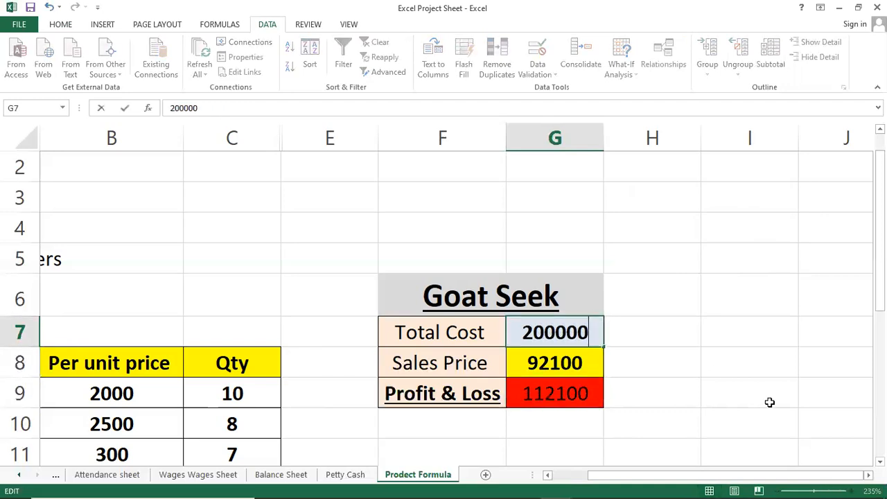
key("Return")
key("Down")
key("Down")
key("Up")
key("Up")
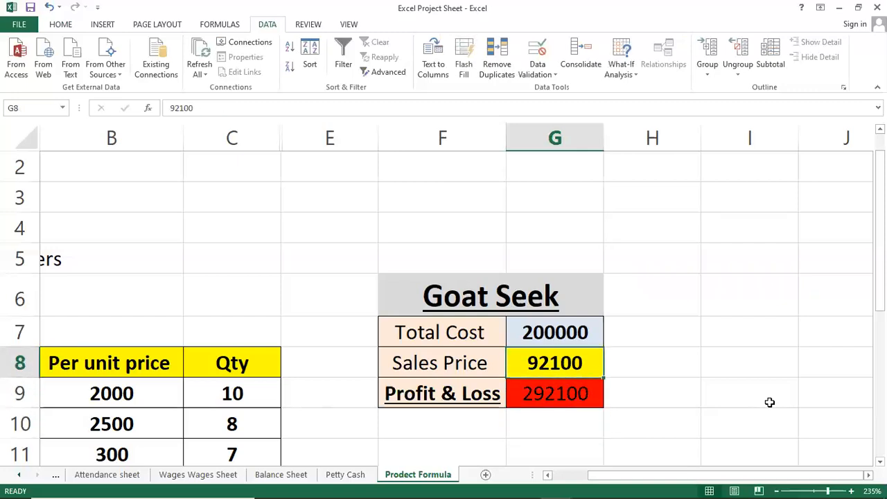
key("Down")
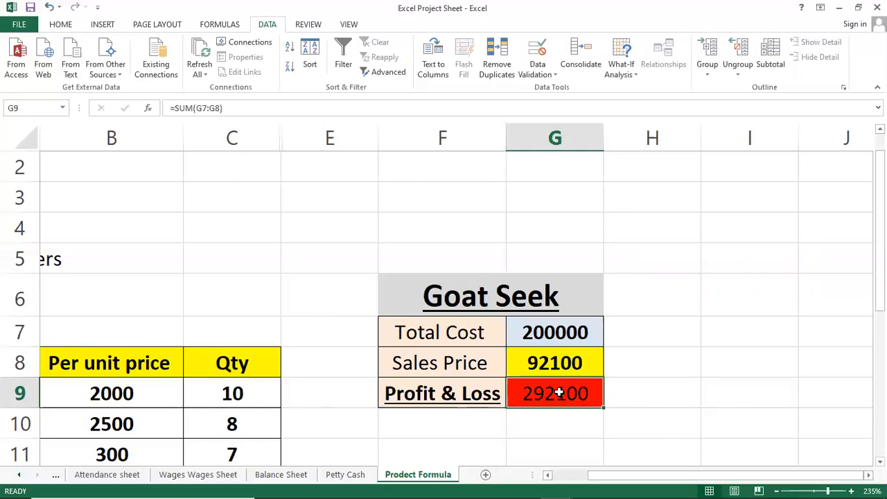
left_click(560, 370)
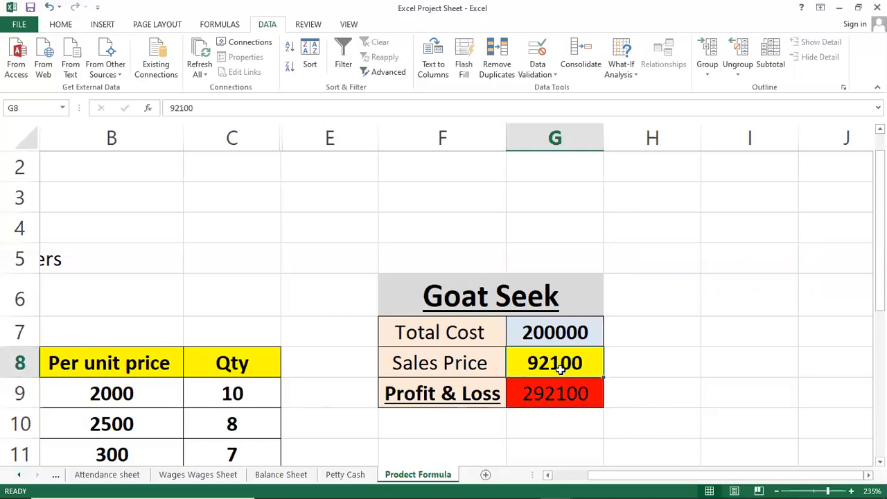
Step: Set the Total Cost in cell G7 to 10000
left_click(550, 319)
type("10000")
key("Return")
key("Return")
key("Return")
Step: Clear the Profit & Loss formula from cell G9 and the Sales Price value from cell G8
key("Up")
key("Delete")
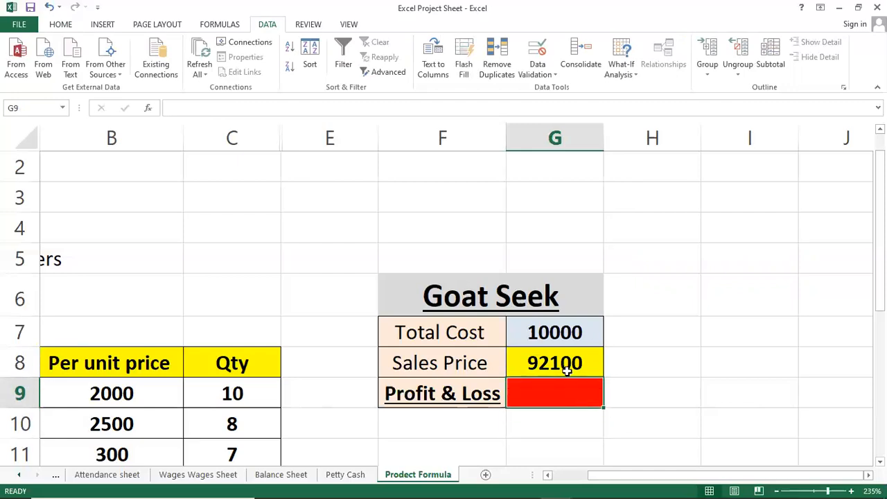
left_click(567, 371)
key("Delete")
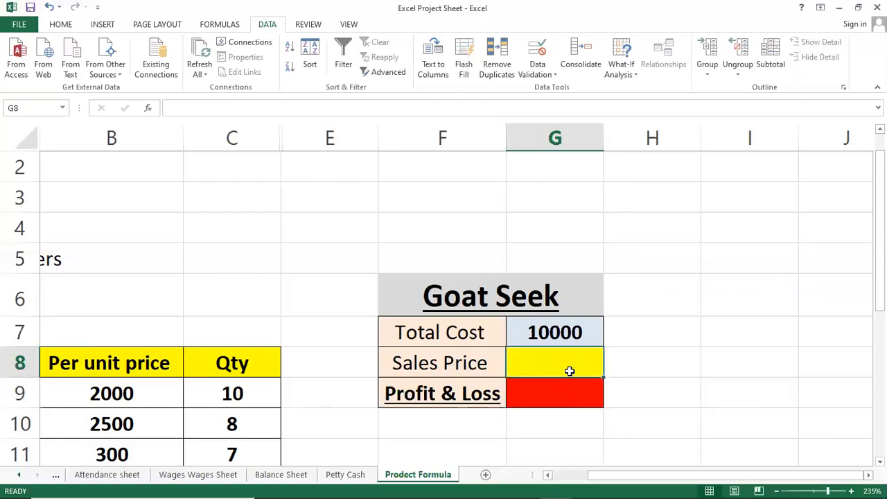
Step: Sum cells G7:G8 in the Profit & Loss cell G9 with AutoSum
key("Down")
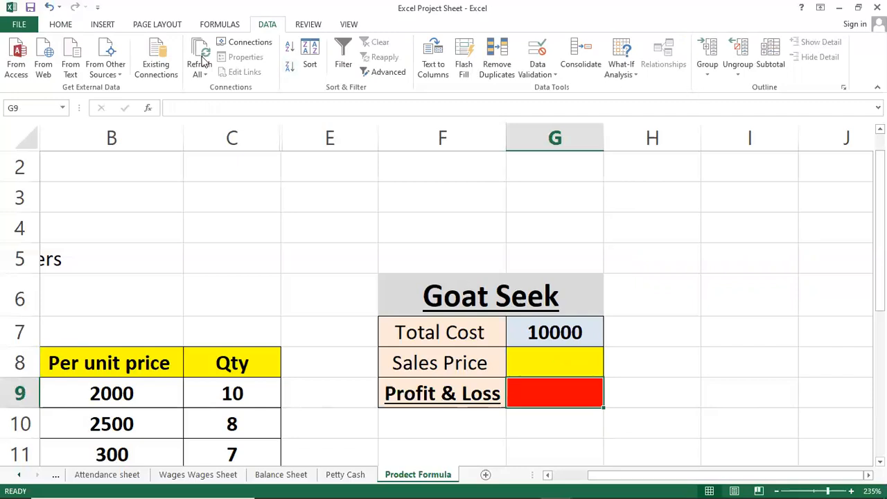
left_click(60, 26)
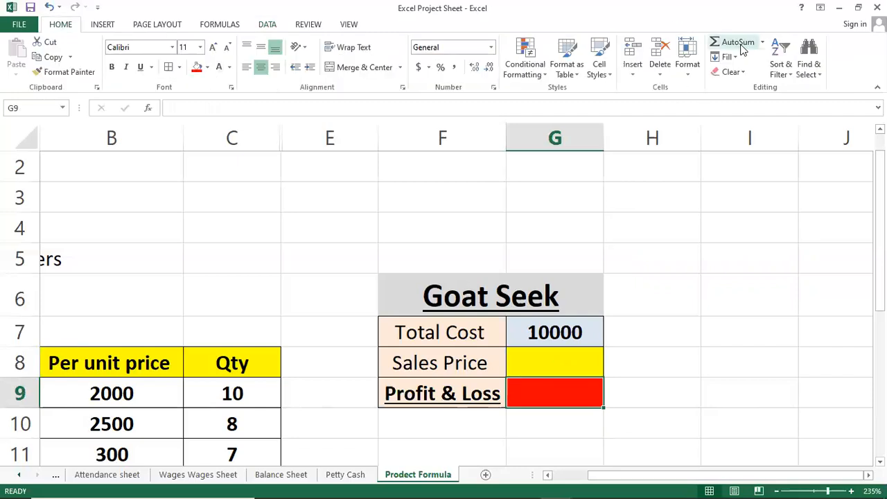
left_click(738, 45)
key("Return")
key("Up")
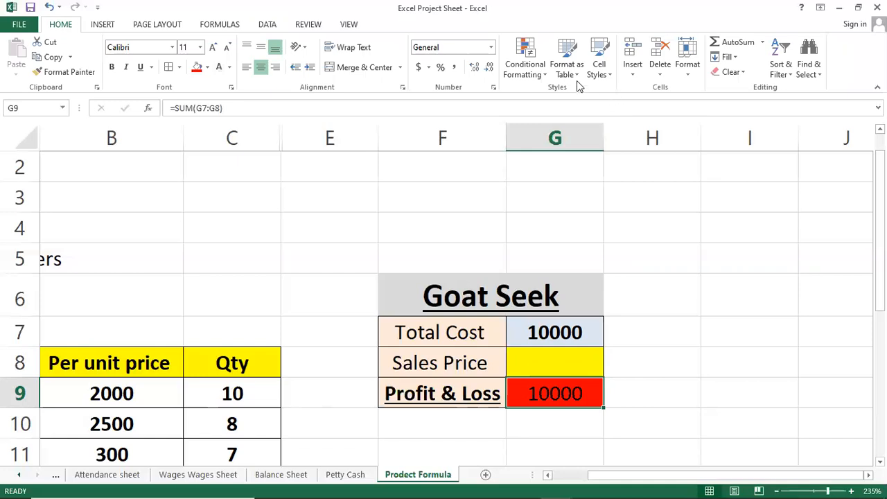
Step: Run Goal Seek to set cell G9 to 15000 by changing the Sales Price cell G8, and accept the solution
left_click(266, 25)
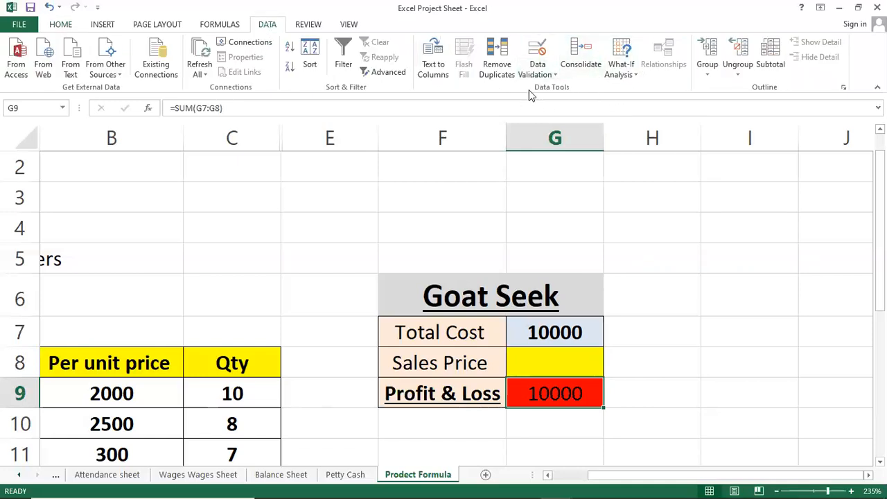
left_click(619, 69)
left_click(630, 103)
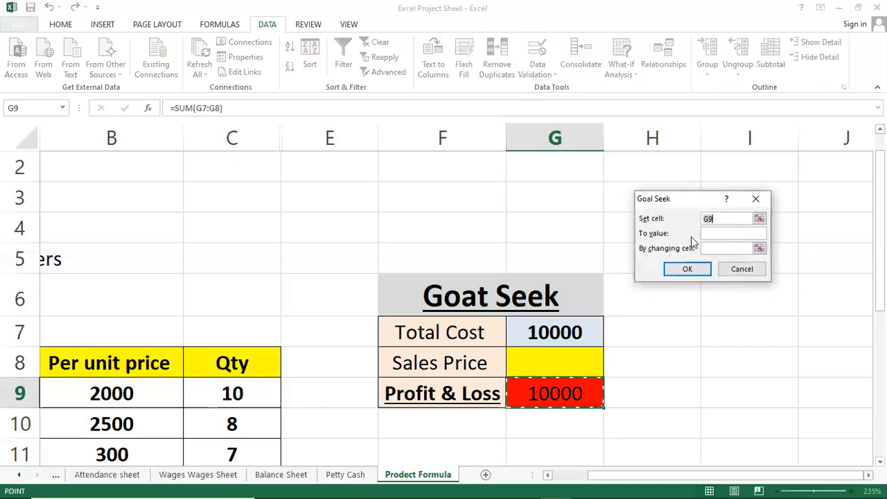
left_click(718, 236)
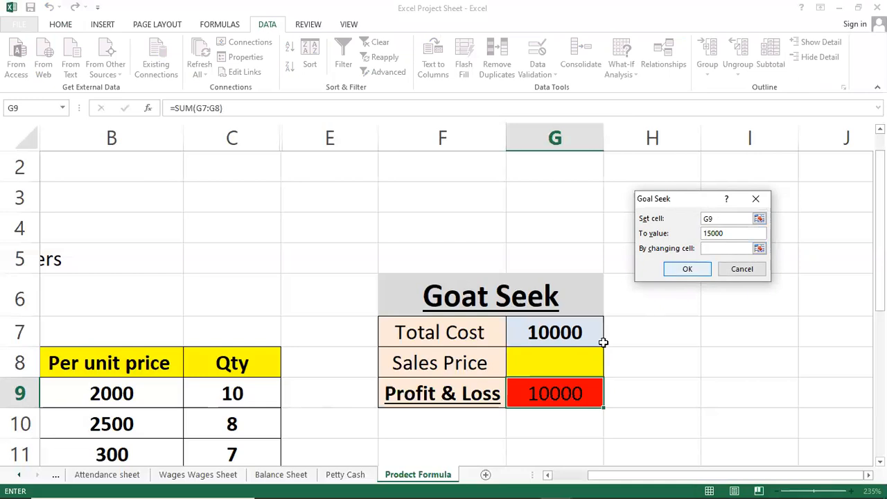
left_click(552, 363)
left_click(682, 264)
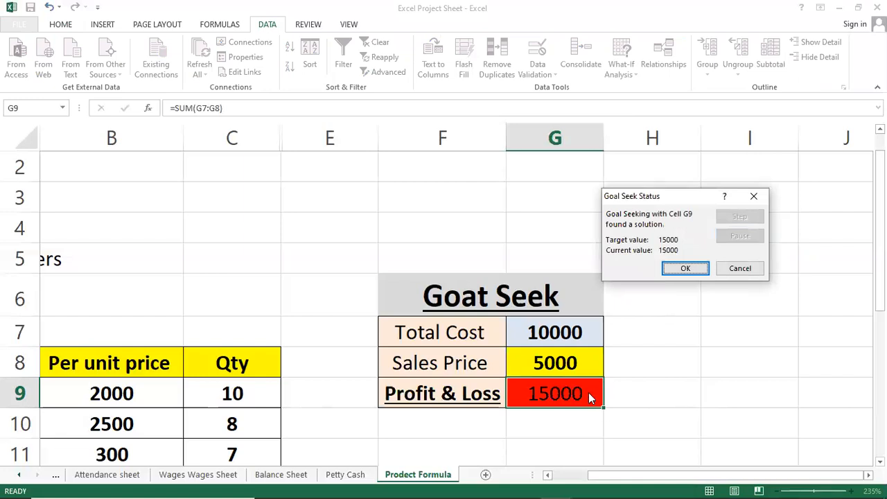
left_click(685, 268)
Step: Examine the Total Cost, Sales Price and Profit & Loss cells, and try to trace the precedents of G9
left_click(565, 333)
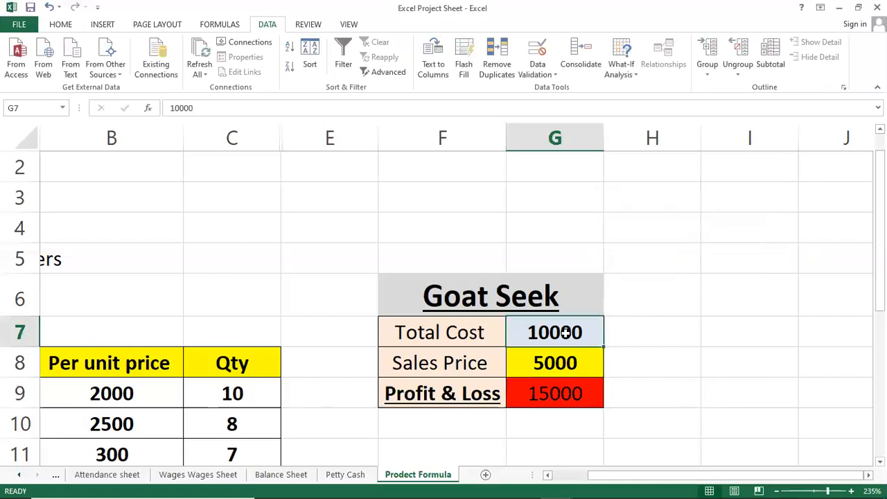
left_click(551, 393)
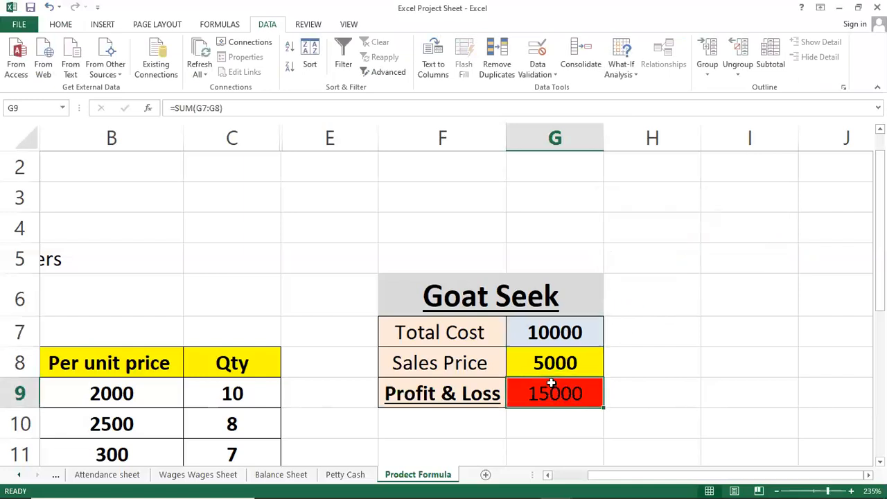
left_click(558, 366)
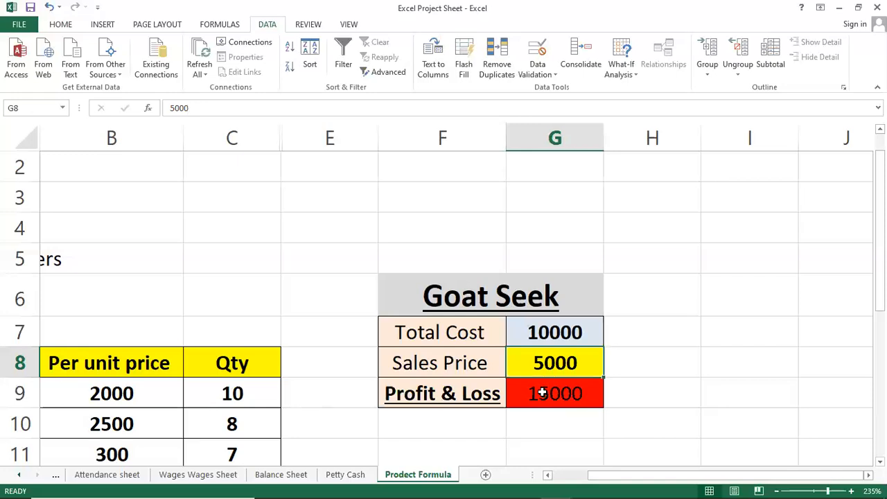
left_click(542, 393)
left_click(209, 25)
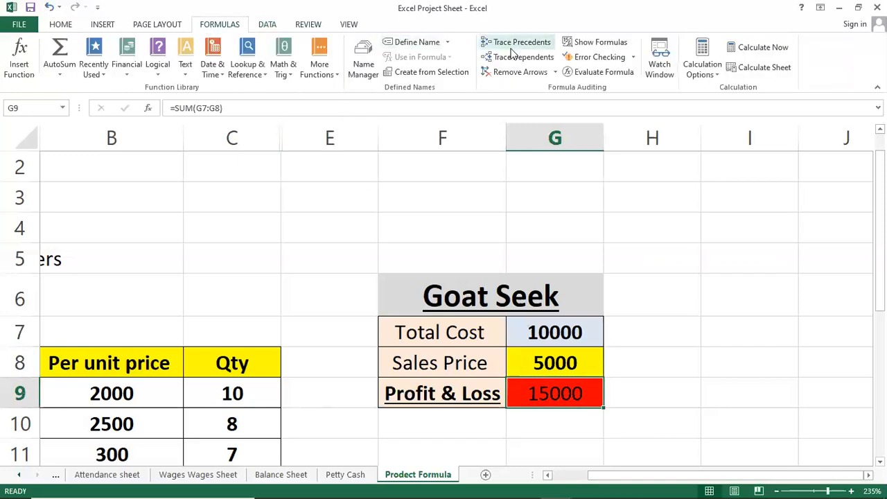
left_click(513, 43)
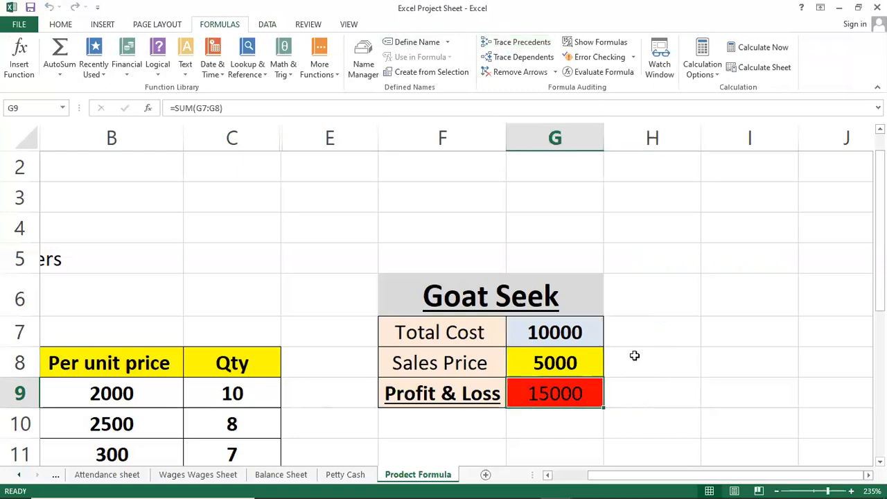
Step: Review the stock table and the Goal Seek table together on the worksheet
left_click(414, 255)
scroll(228, 338, "down", 4)
scroll(207, 297, "up", 3)
left_click(201, 291)
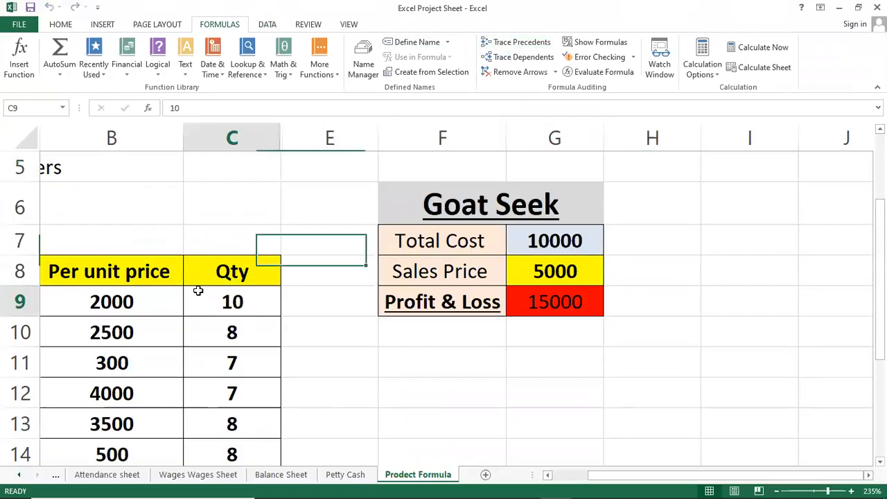
left_click(520, 272)
scroll(518, 270, "down", 4)
scroll(519, 271, "down", 5)
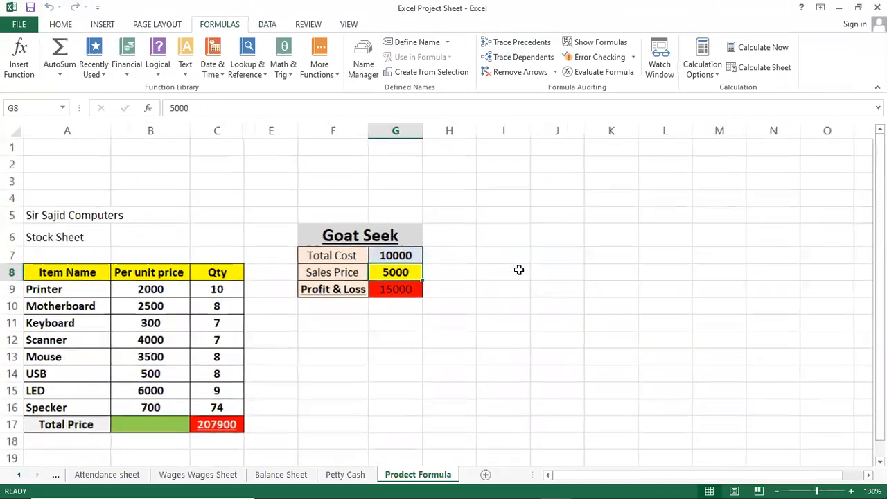
left_click(377, 318)
Step: Switch to the "Daily Wajes Sheet" notes in Notepad and review the list of today's class topics
mouse_move(517, 494)
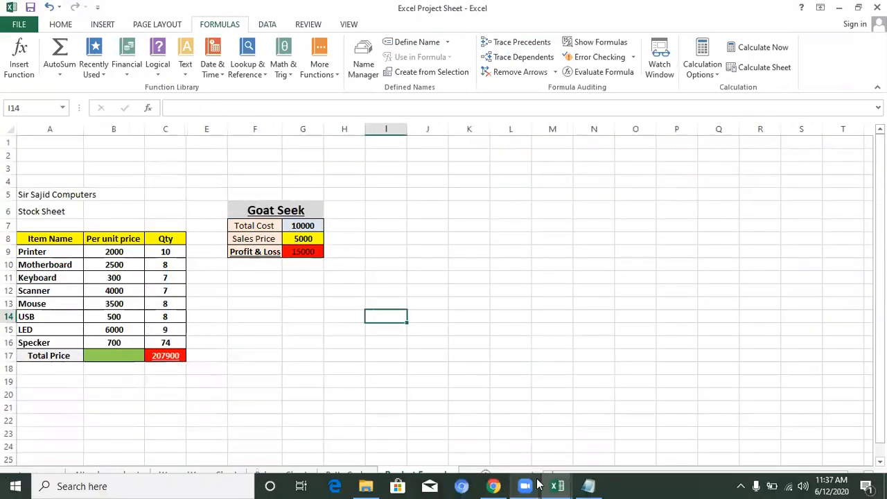
mouse_move(560, 485)
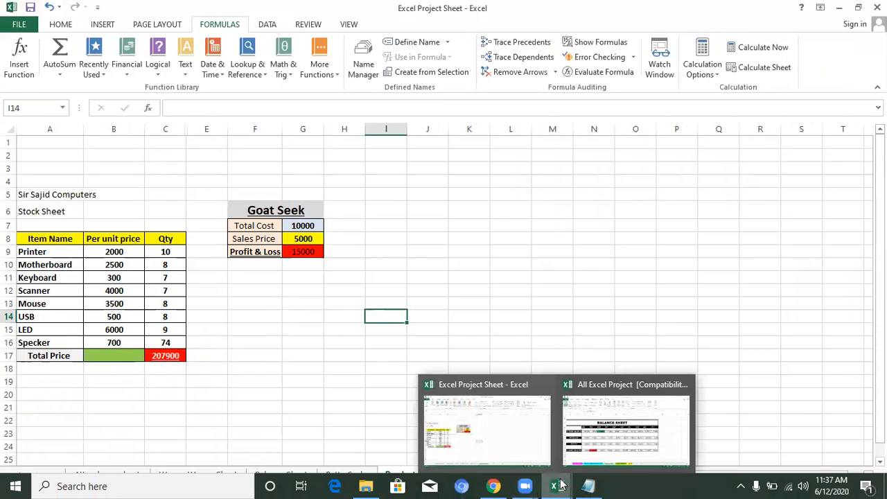
left_click(587, 485)
key("End")
left_click(178, 333)
scroll(153, 231, "up", 1)
scroll(153, 232, "down", 1)
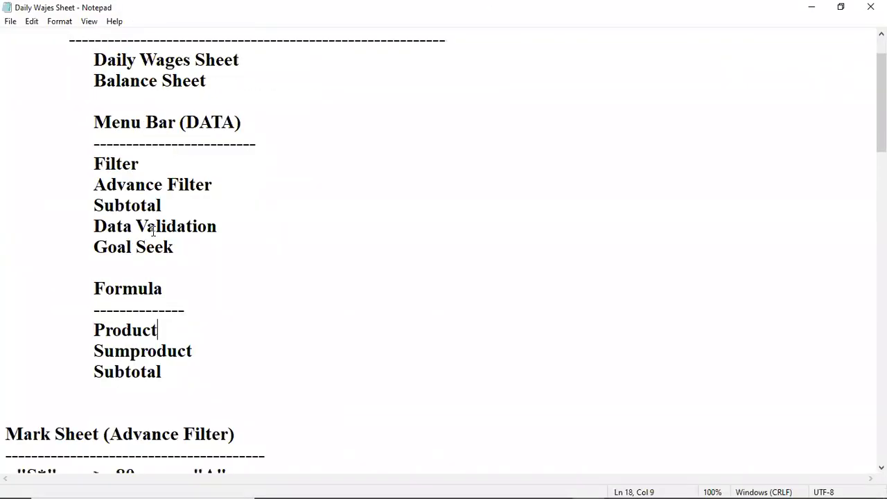
scroll(66, 112, "up", 1)
left_click_drag(57, 102, 214, 378)
left_click(152, 378)
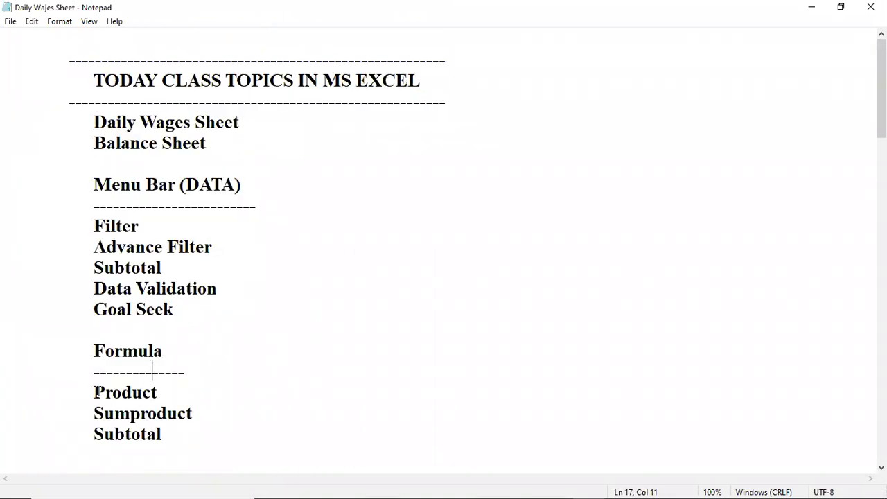
Step: Highlight the Product, Sumproduct and Subtotal entries in turn under the Formula heading of the topic list
left_click_drag(96, 392, 164, 394)
left_click_drag(103, 414, 192, 409)
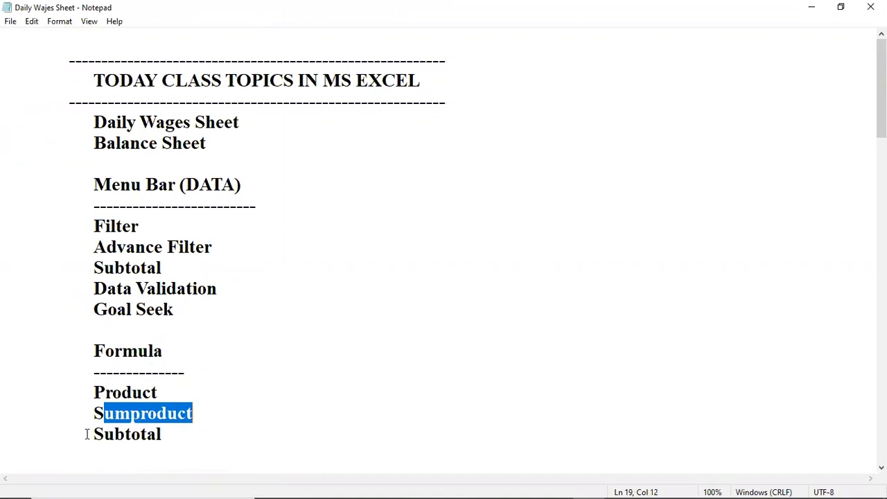
left_click_drag(86, 435, 194, 429)
scroll(222, 379, "down", 1)
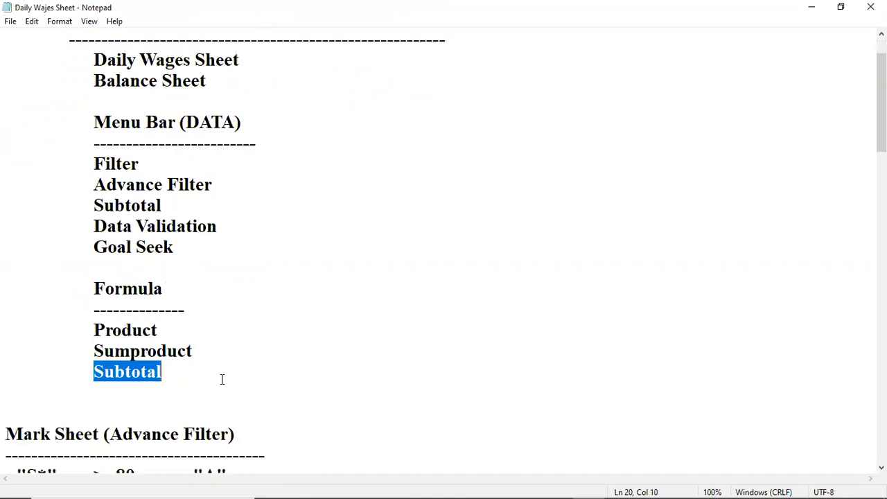
left_click(223, 352)
Step: Switch back to the "Excel Project Sheet" workbook in Excel and review the item names and amounts on the Petty Cash worksheet
mouse_move(527, 483)
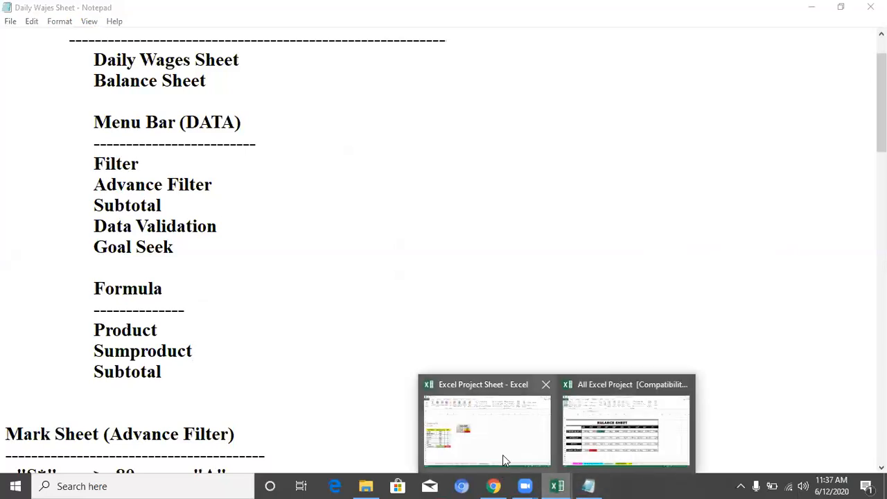
left_click(505, 457)
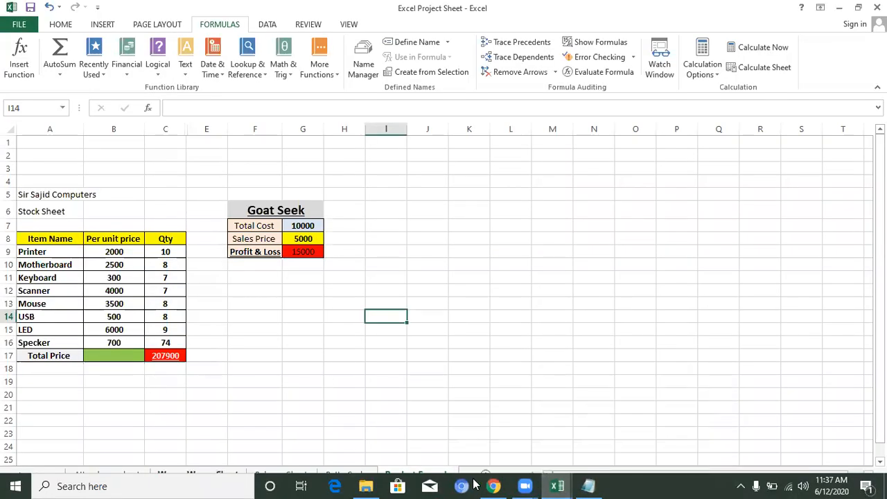
left_click(345, 475)
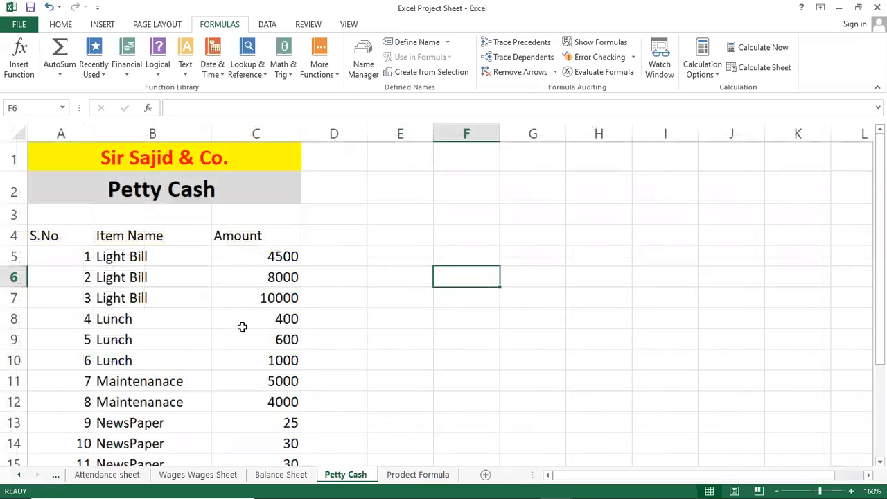
left_click(238, 324)
scroll(238, 329, "down", 3)
scroll(236, 329, "up", 2)
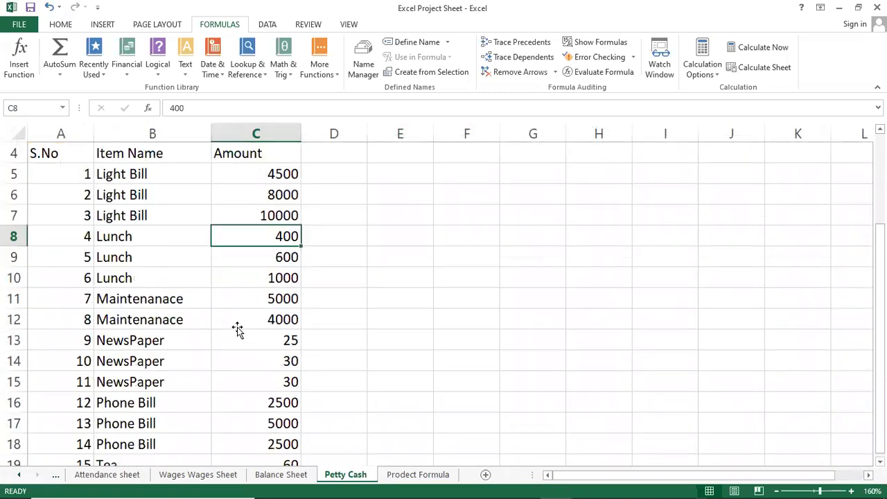
scroll(178, 277, "up", 1)
left_click(133, 262)
left_click(133, 280)
left_click(133, 316)
left_click(131, 341)
scroll(131, 350, "down", 1)
scroll(131, 349, "down", 3)
scroll(159, 340, "up", 4)
left_click(165, 234)
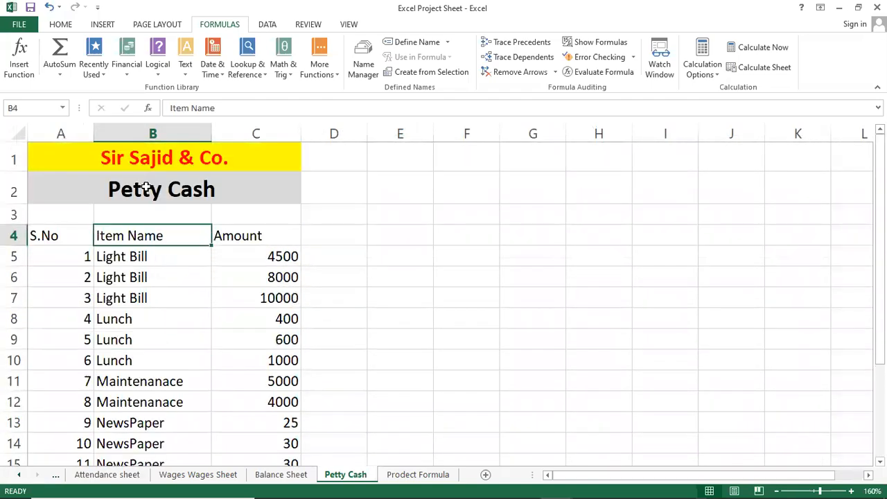
Step: Turn on filtering for the Petty Cash table, show only Light Bill under Item Name, and select cell C22 below the amounts
left_click(266, 25)
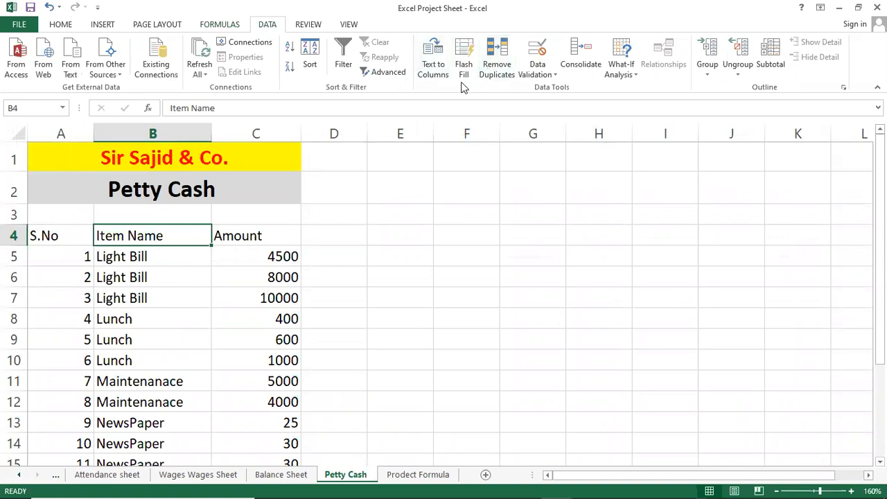
left_click(342, 56)
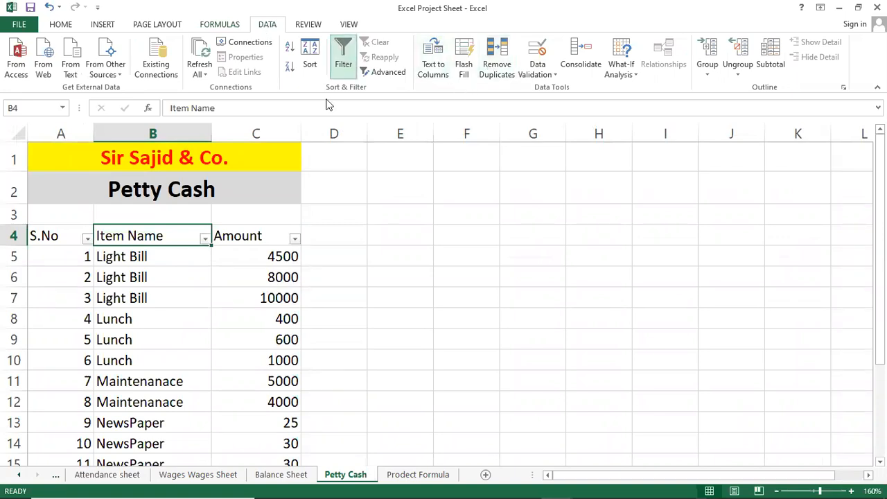
left_click(205, 238)
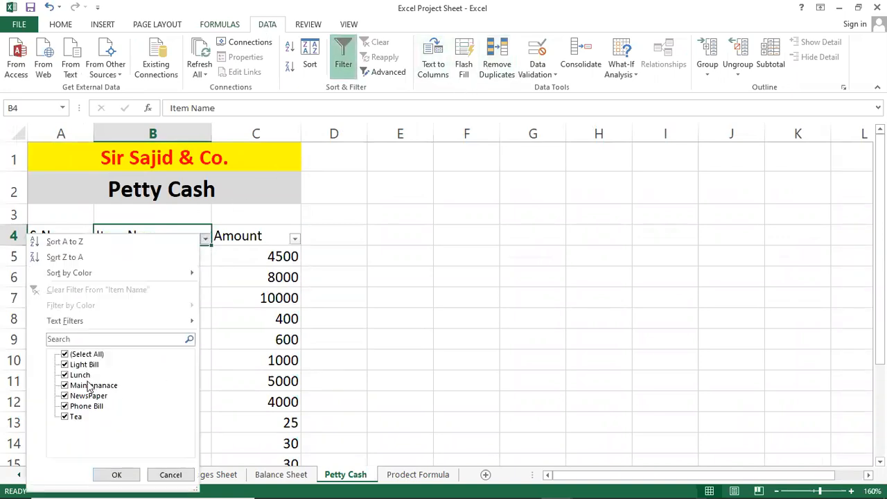
left_click(89, 355)
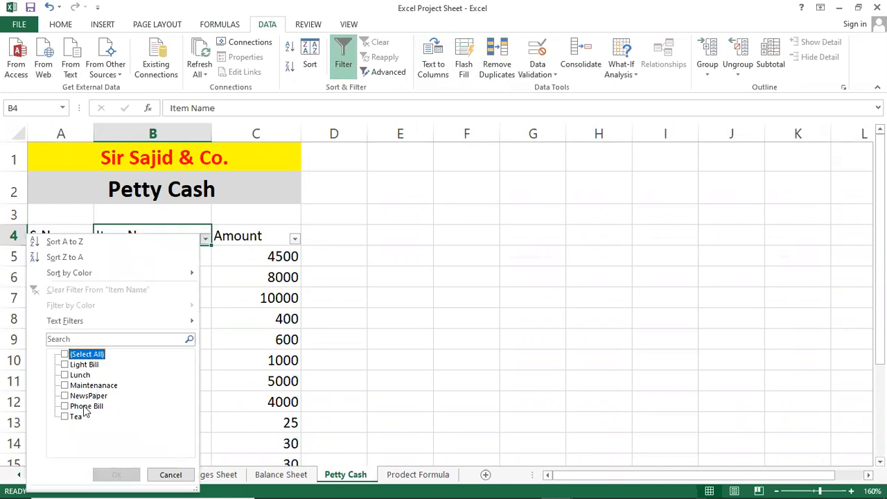
left_click(84, 365)
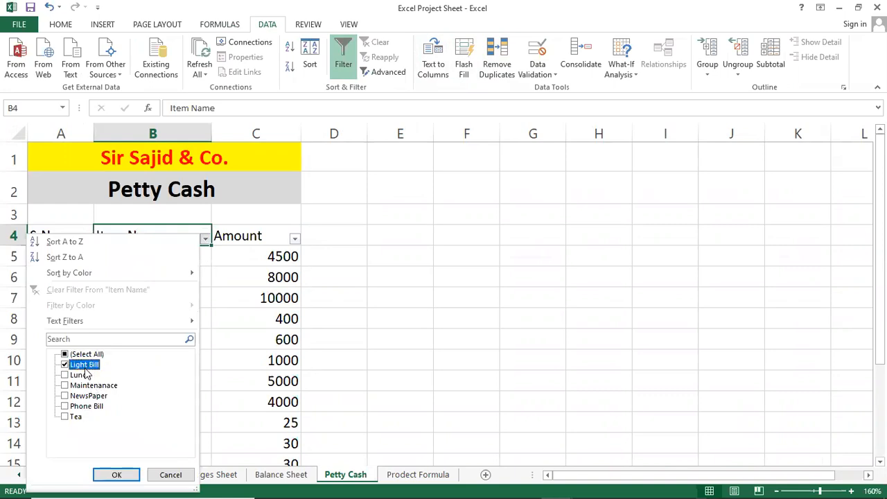
left_click(117, 476)
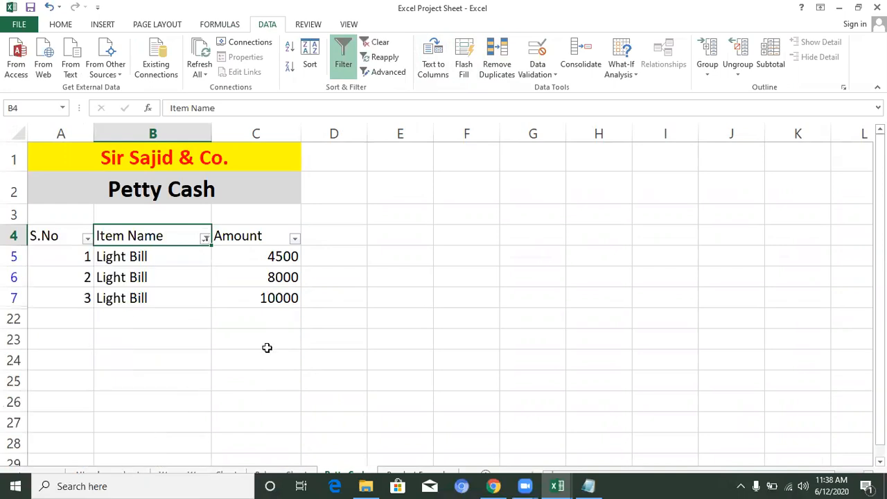
left_click(265, 348)
left_click(255, 278)
left_click(237, 312)
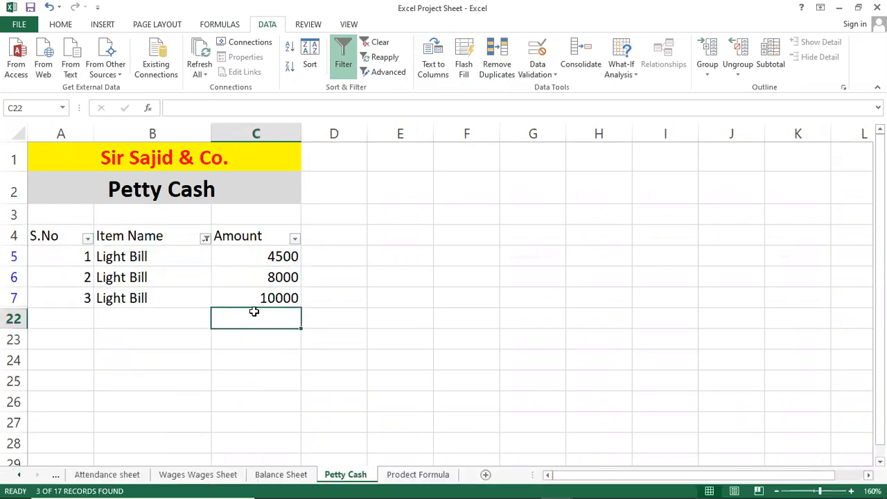
Step: Change the Item Name filter from Light Bill to Tea only
left_click(205, 239)
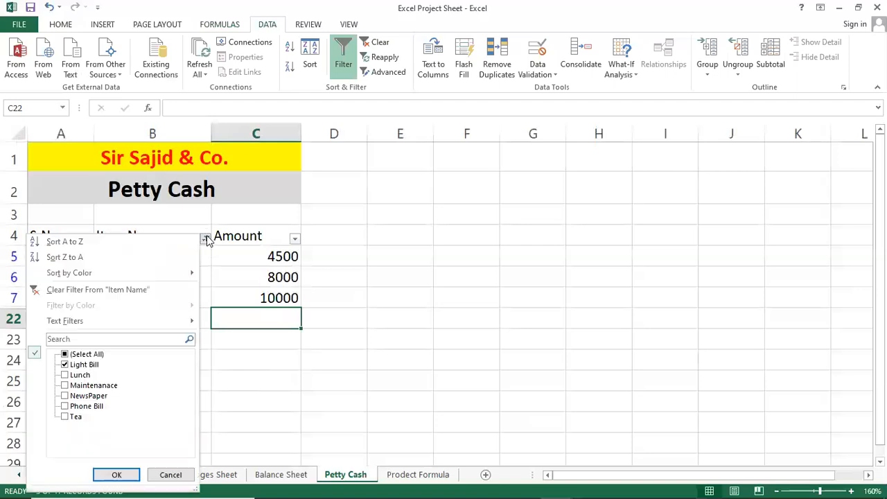
left_click(65, 365)
left_click(65, 417)
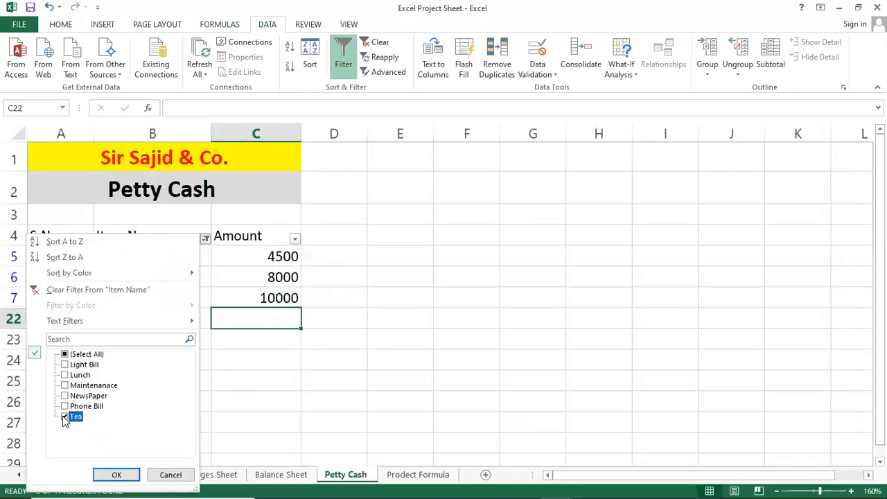
left_click(116, 474)
Step: Add Lunch to the Item Name filter alongside Tea
left_click(205, 238)
left_click(205, 238)
left_click(205, 238)
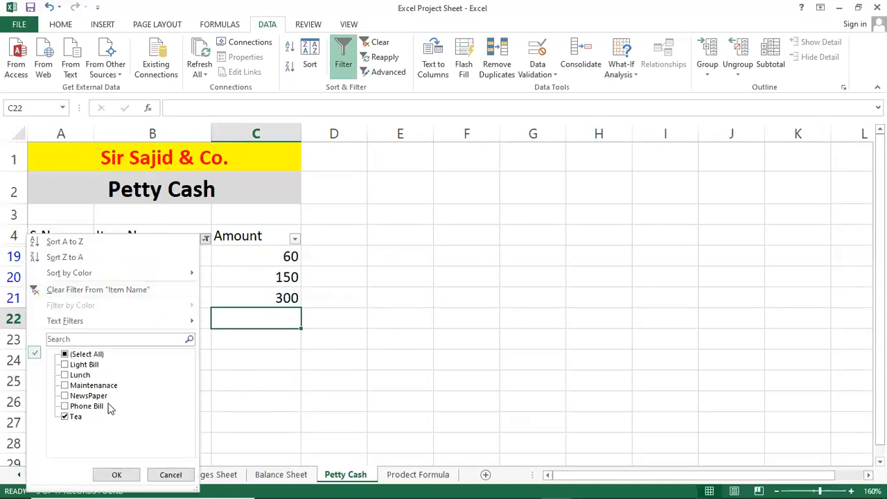
left_click(70, 375)
left_click(116, 475)
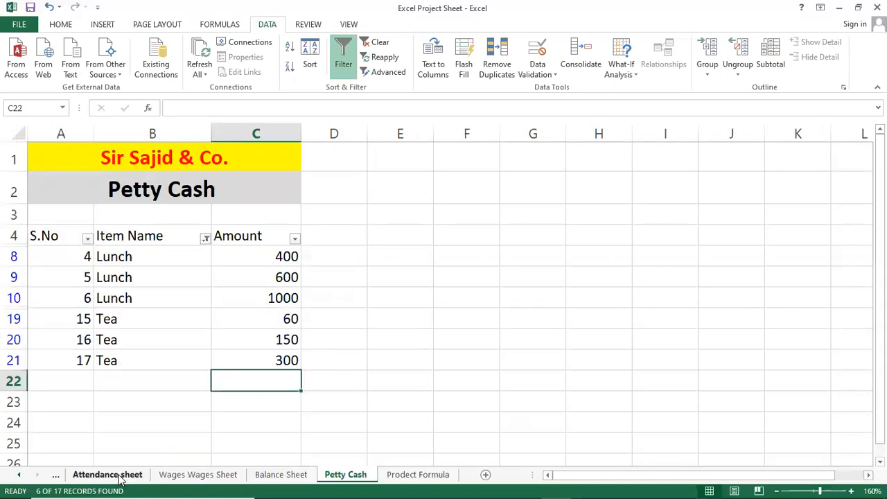
Step: Reselect all items in the Item Name filter to display the full Petty Cash list
left_click(206, 238)
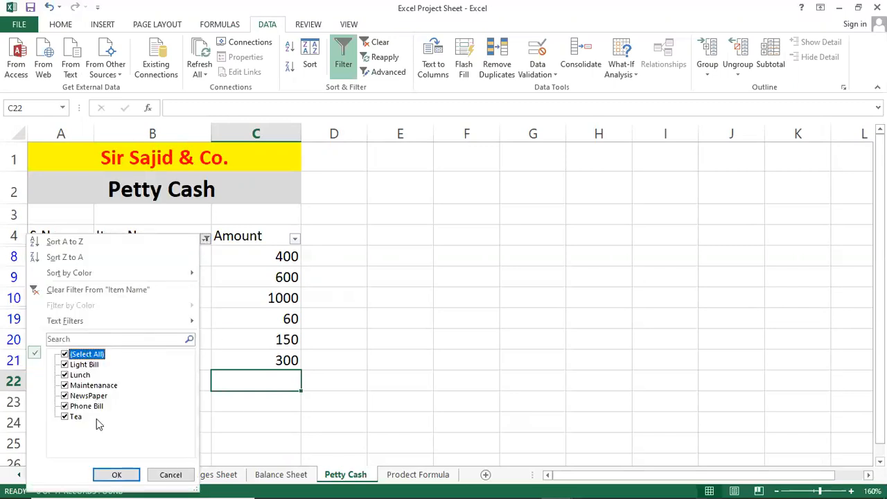
left_click(114, 475)
scroll(208, 402, "down", 4)
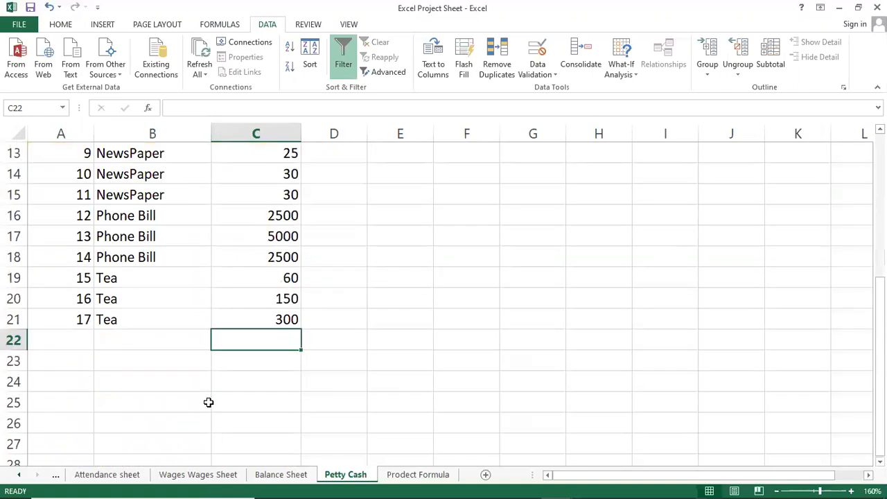
Step: Start a SUBTOTAL formula in cell C22 with 109 - SUM as its function number
type("=sub")
key("Down")
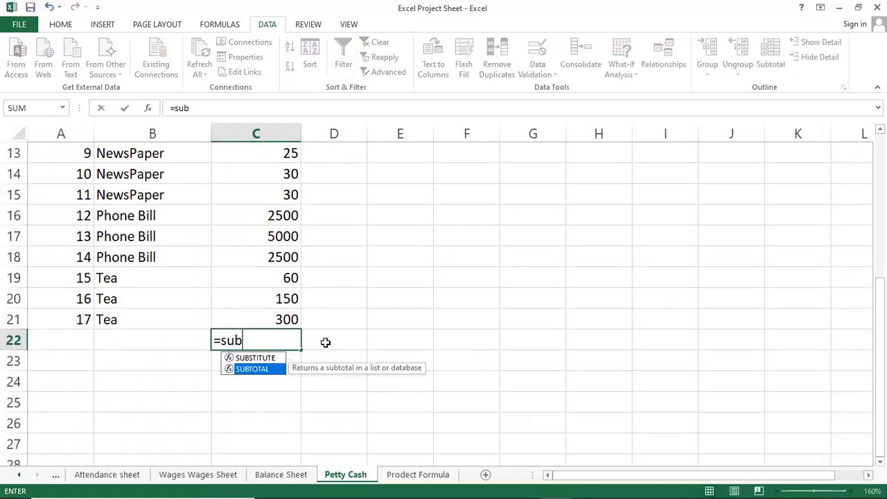
key("Tab")
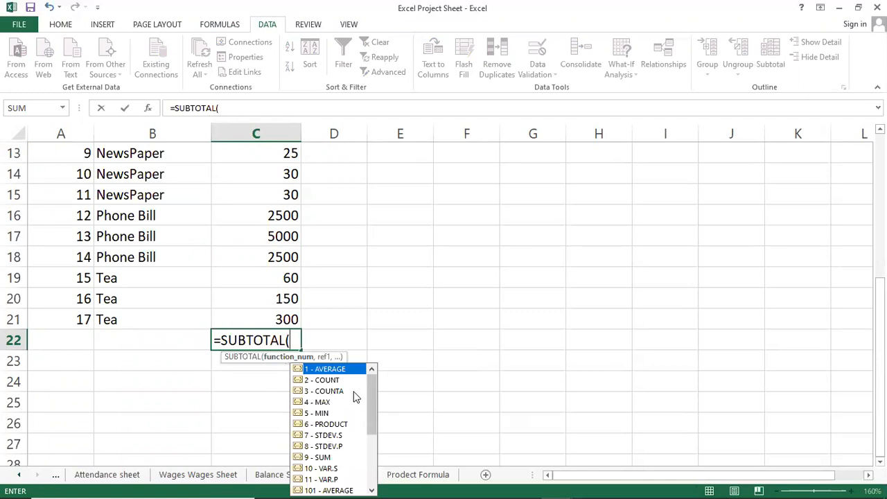
mouse_move(371, 396)
left_mouse_down()
mouse_move(372, 441)
mouse_move(365, 381)
left_mouse_up()
left_click_drag(371, 414, 372, 444)
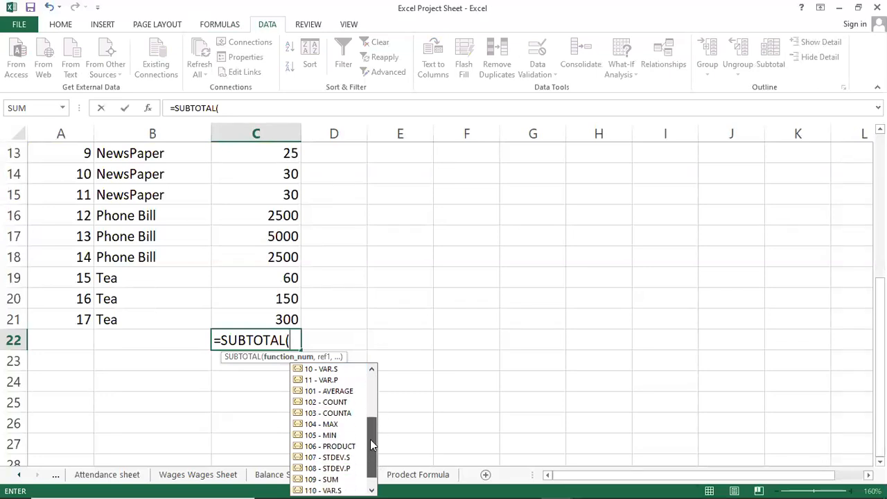
left_click(340, 481)
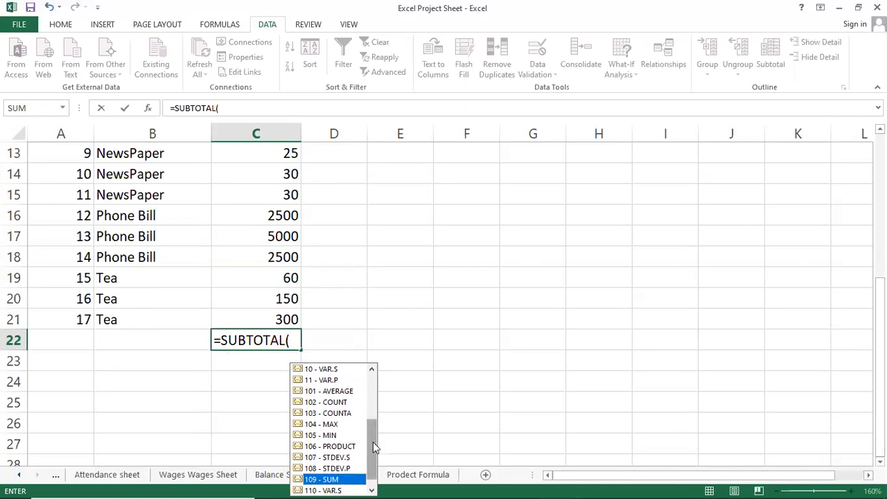
double_click(338, 481)
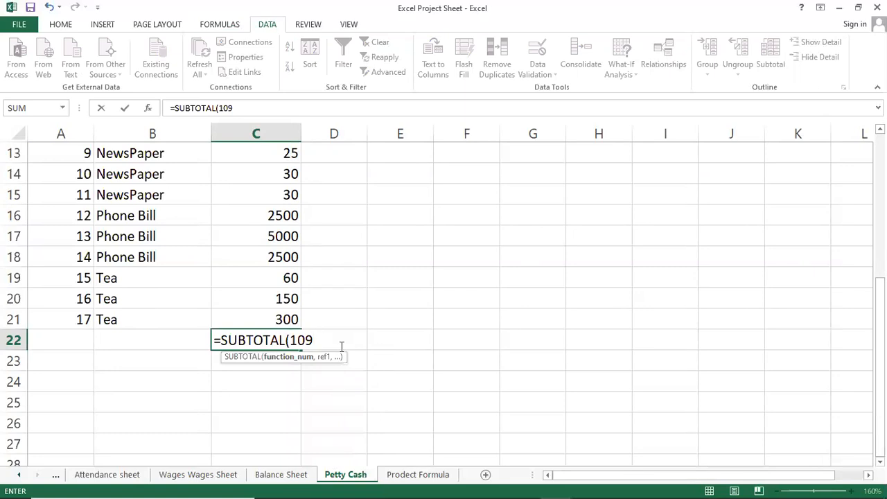
Step: Complete the SUBTOTAL formula in C22 with the amounts range C5:C21 and select the resulting cell
type(",")
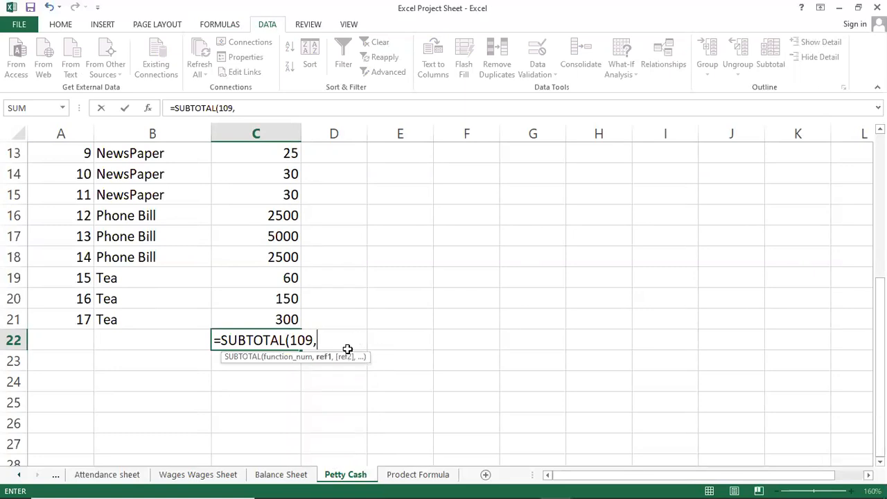
scroll(348, 349, "up", 3)
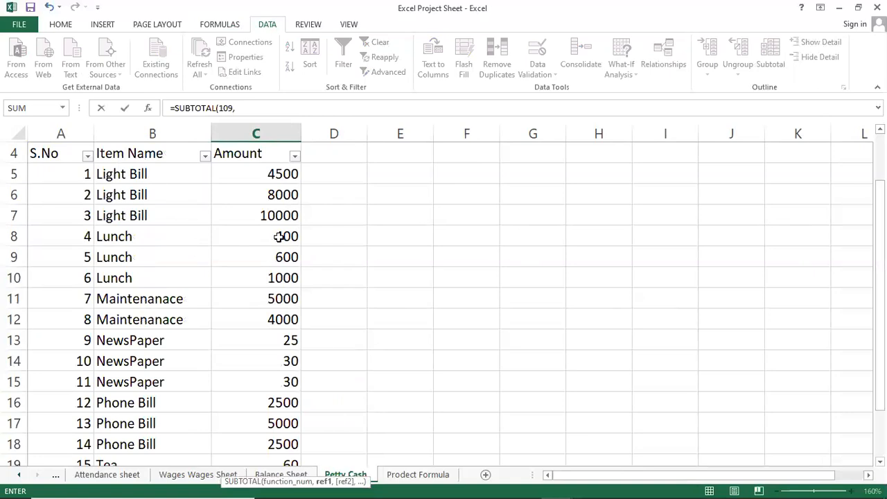
left_click_drag(270, 174, 268, 393)
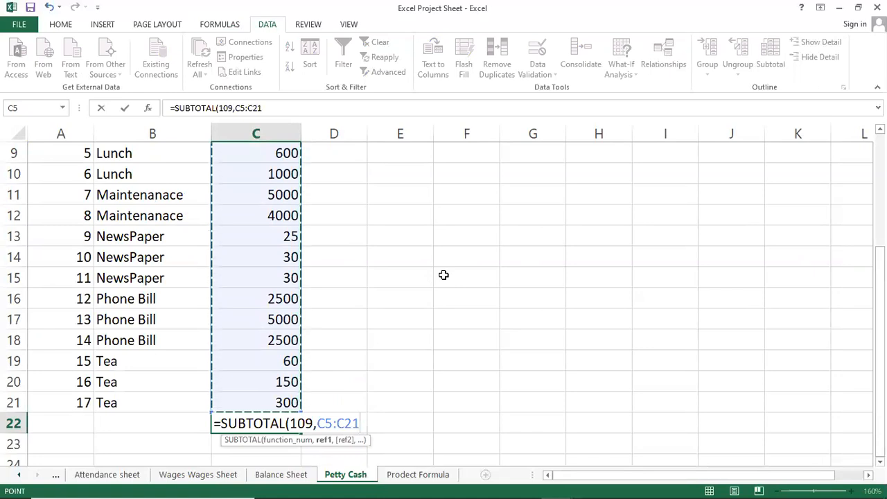
key("Return")
key("Up")
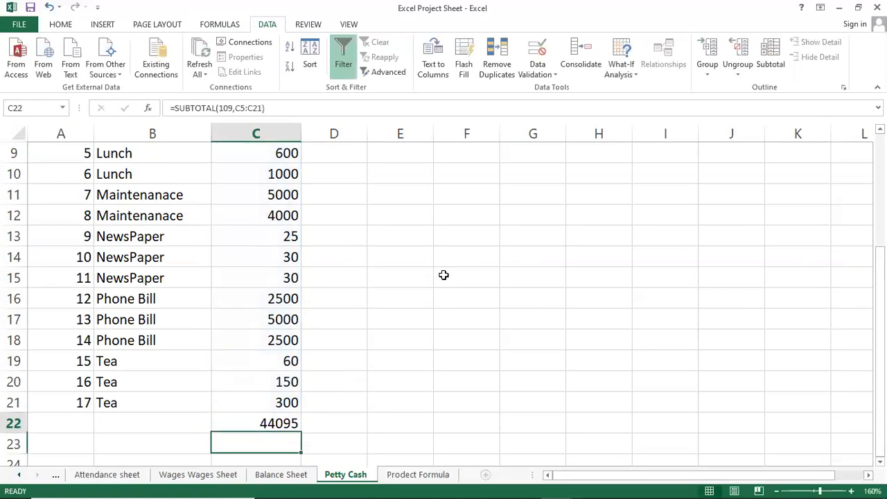
Step: Review the Petty Cash amounts together with the subtotal in C22
left_click(283, 382)
scroll(269, 309, "up", 2)
scroll(269, 309, "down", 1)
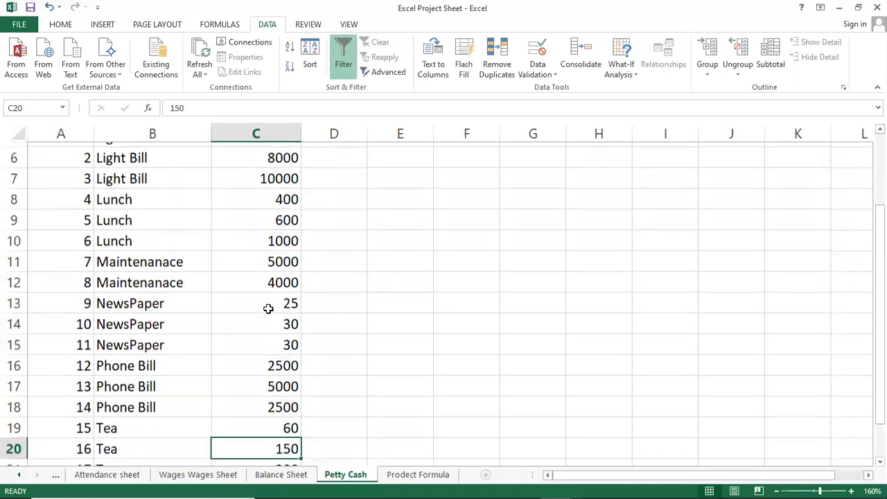
scroll(268, 430, "down", 2)
left_click(270, 361)
scroll(256, 346, "up", 4)
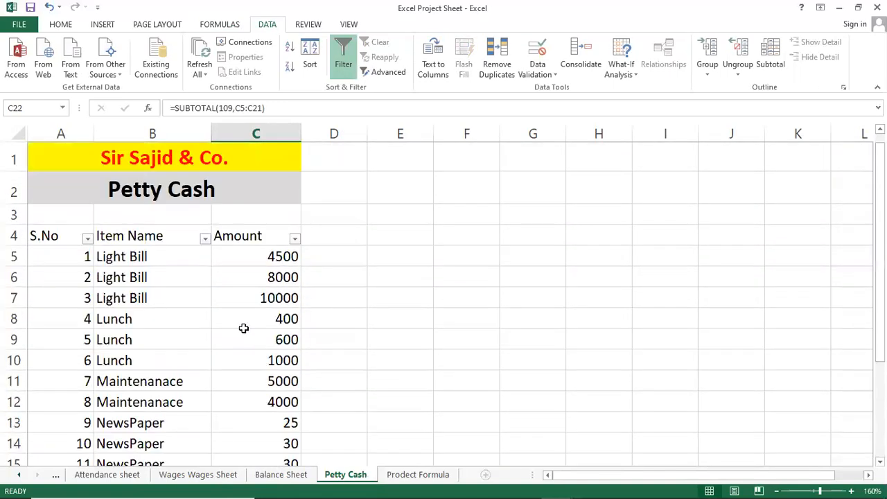
Step: Filter Item Name to show only Lunch and select the subtotal cell C22
left_click(148, 318)
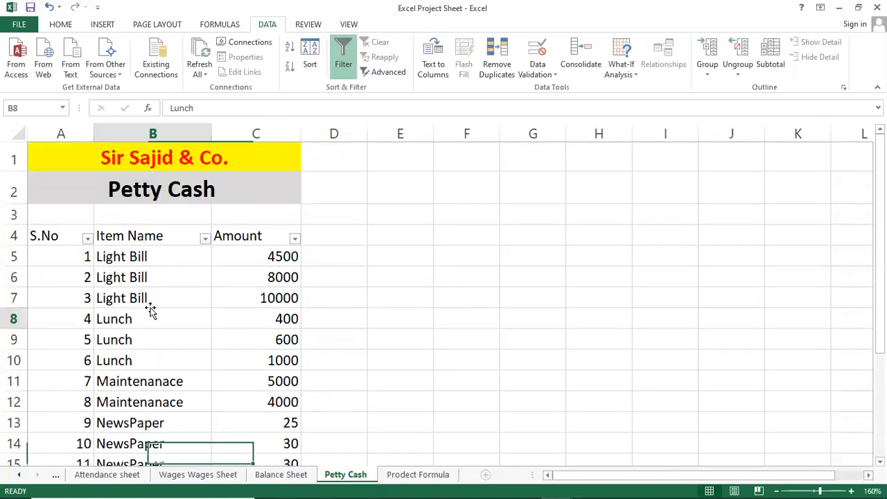
left_click(204, 238)
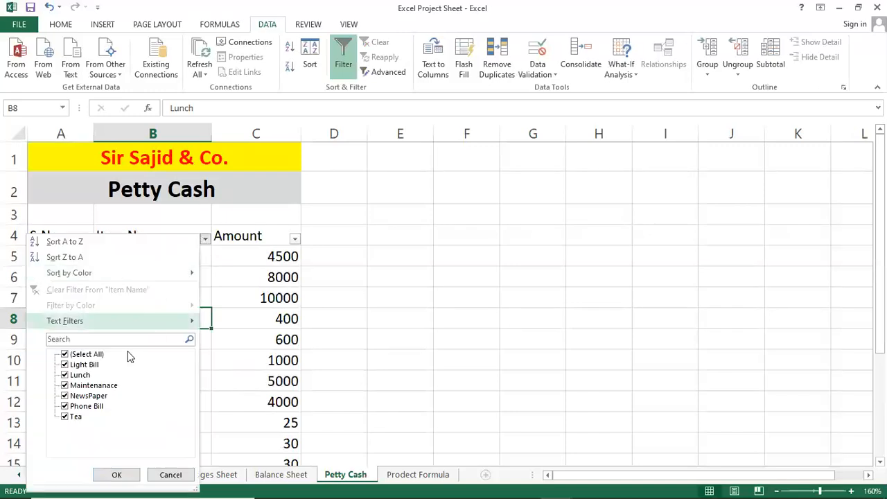
left_click(85, 355)
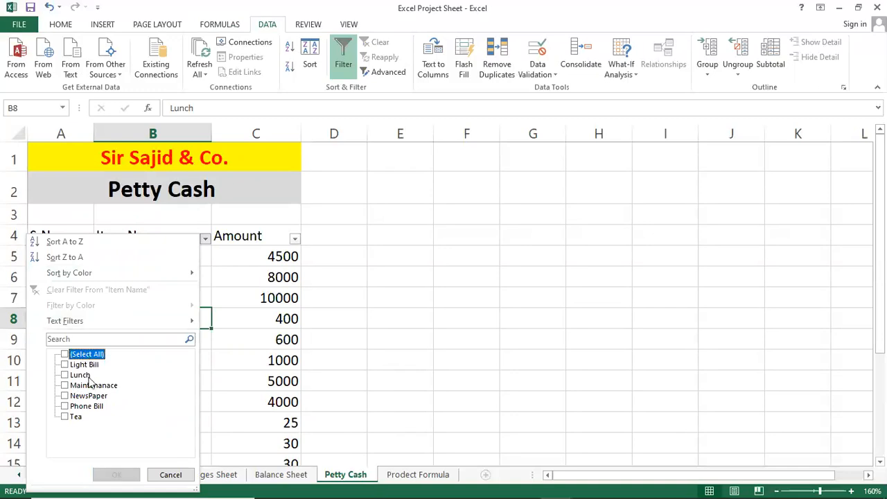
left_click(66, 375)
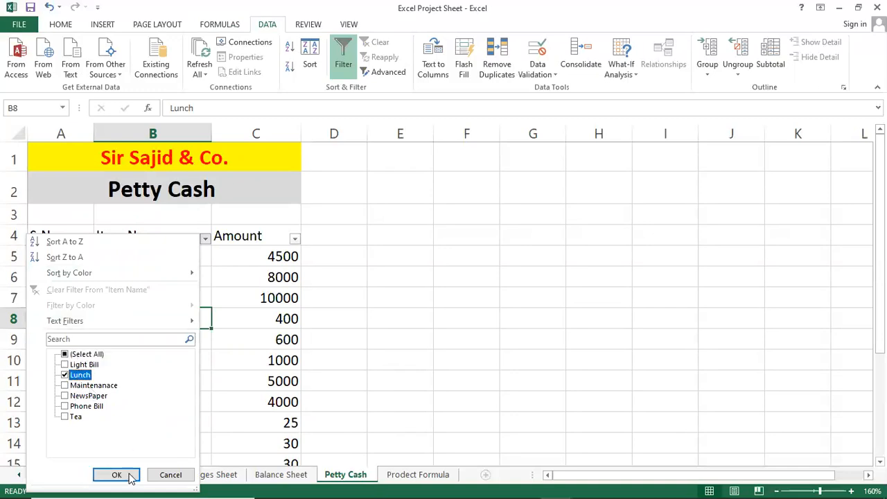
left_click(116, 475)
left_click(255, 325)
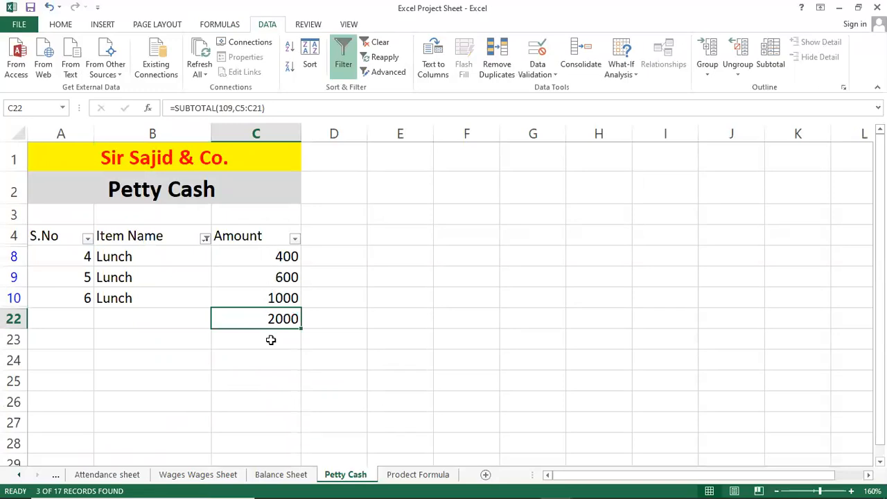
Step: Include Tea in the Item Name filter in addition to Lunch
left_click(205, 239)
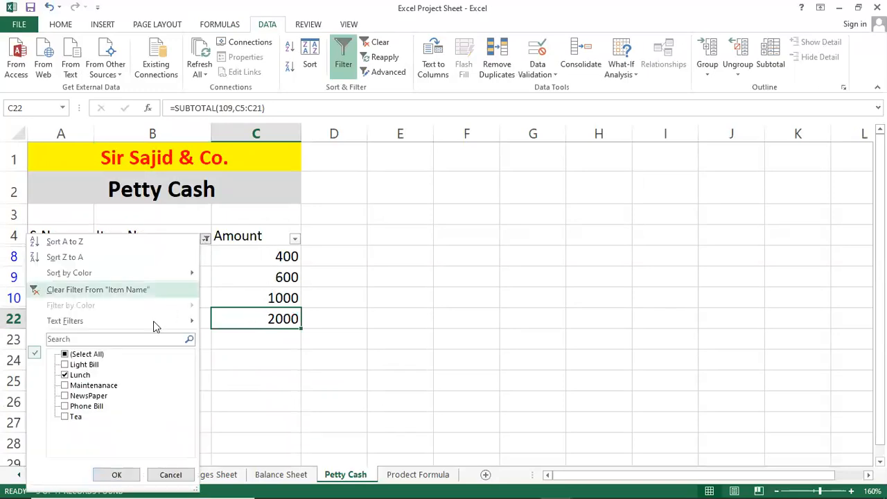
left_click(66, 418)
left_click(115, 475)
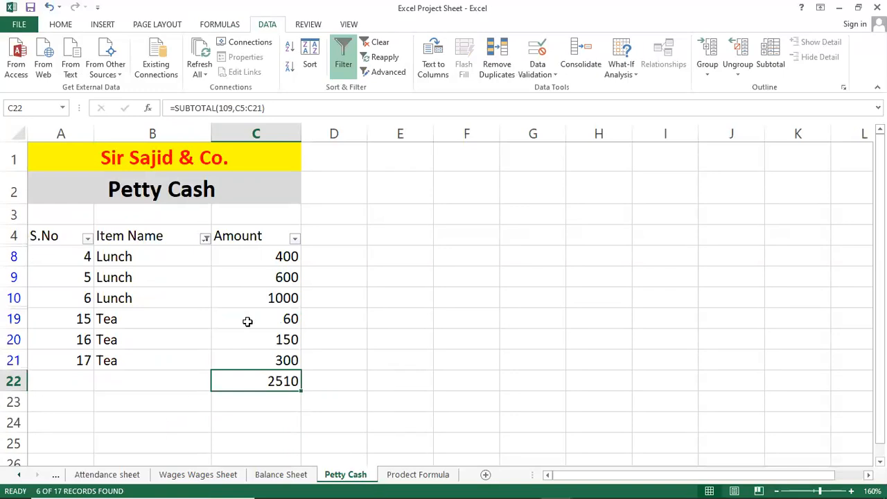
left_click(76, 292)
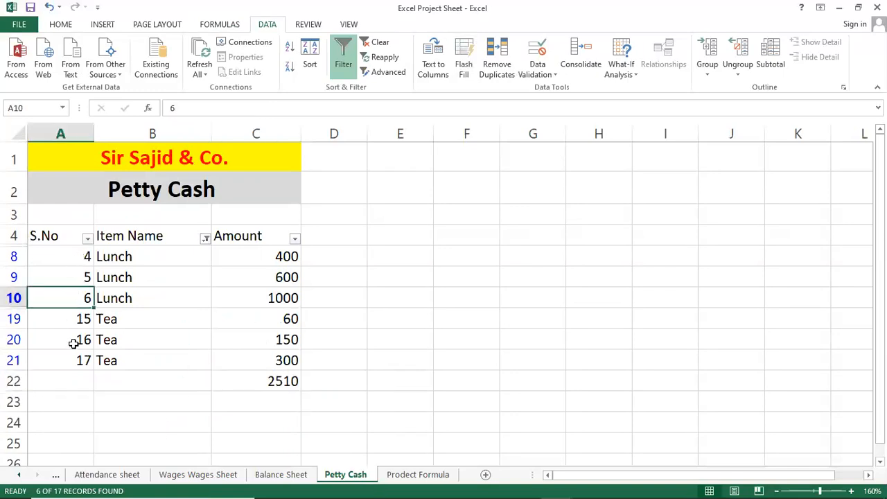
Step: Remove Tea from the Item Name filter, keeping only Lunch
left_click(205, 239)
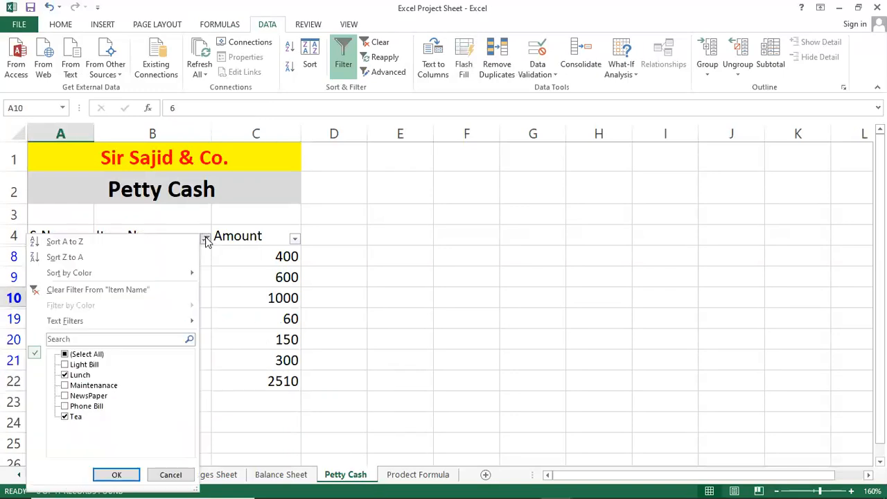
left_click(72, 418)
left_click(117, 475)
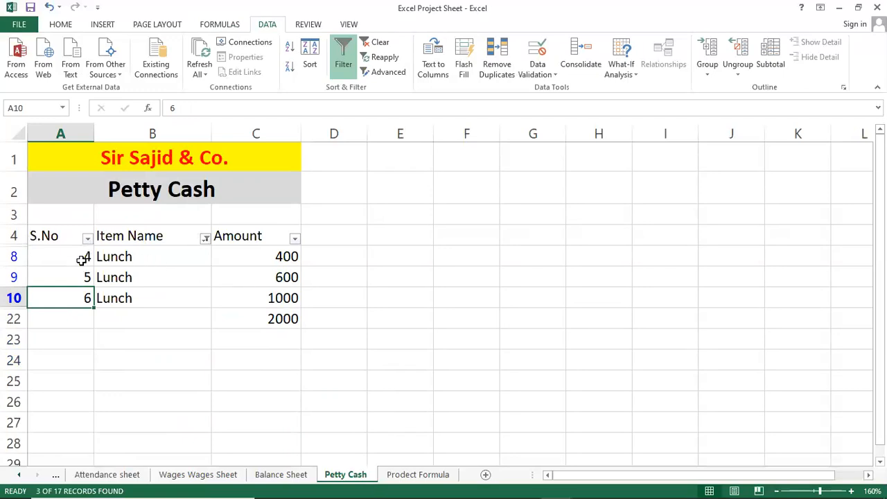
Step: Filter Item Name to show only Maintenanace and Tea
left_click(294, 239)
left_click(400, 248)
left_click(205, 239)
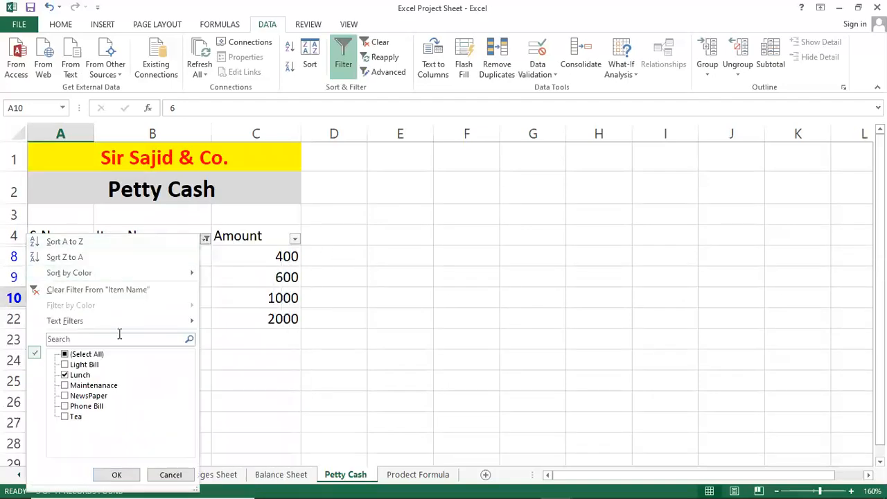
left_click(86, 354)
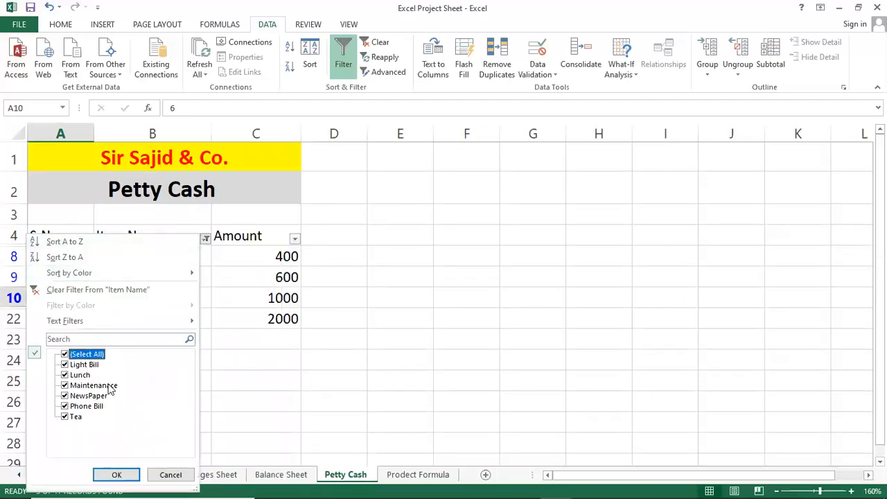
left_click(83, 354)
left_click(87, 385)
left_click(75, 416)
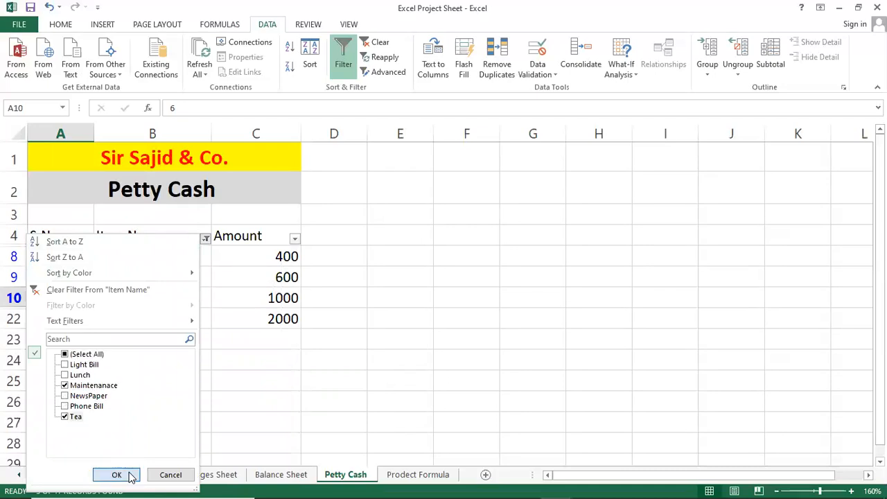
left_click(128, 475)
Step: Check the serial numbers of the filtered rows and inspect the SUBTOTAL formula in C22
left_click(82, 320)
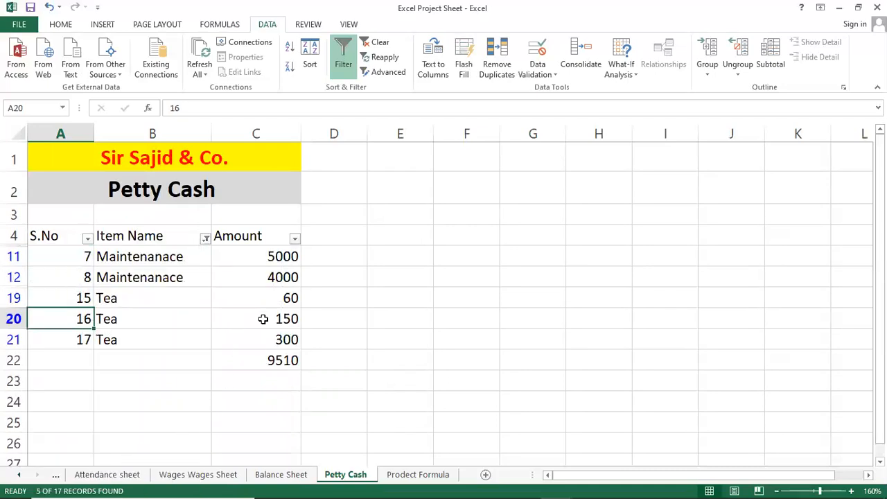
left_click(46, 257)
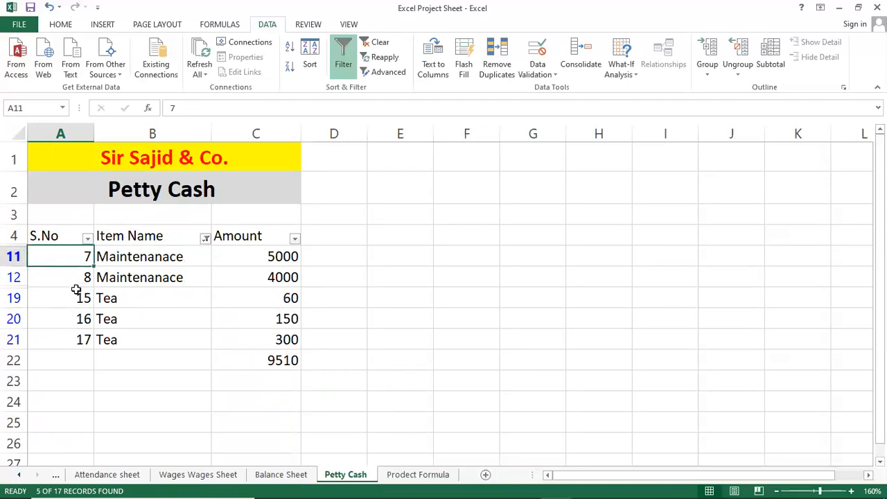
left_click(246, 363)
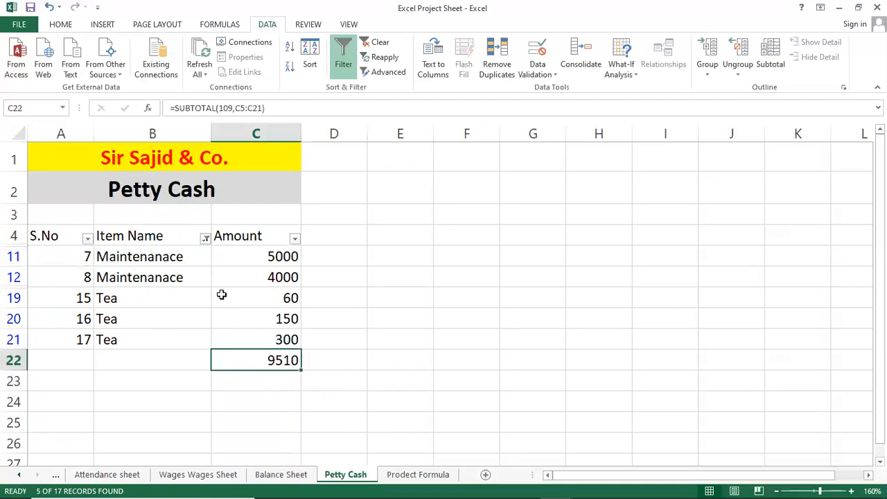
double_click(238, 356)
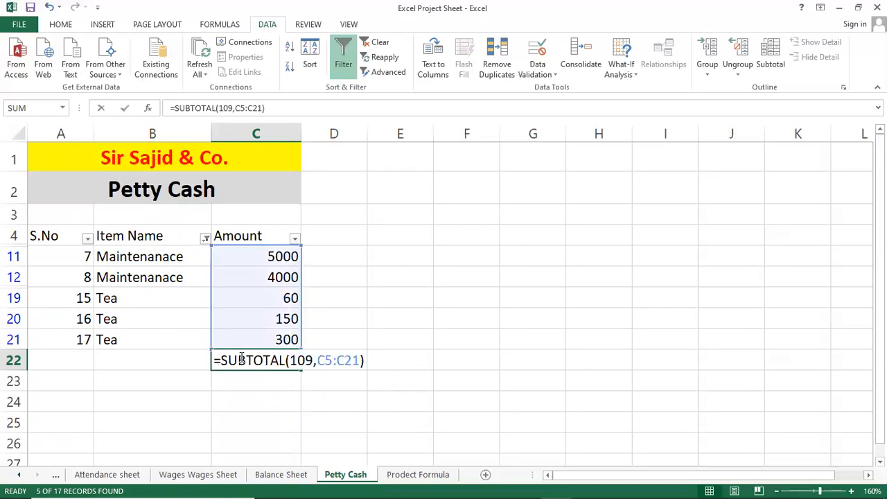
key("Return")
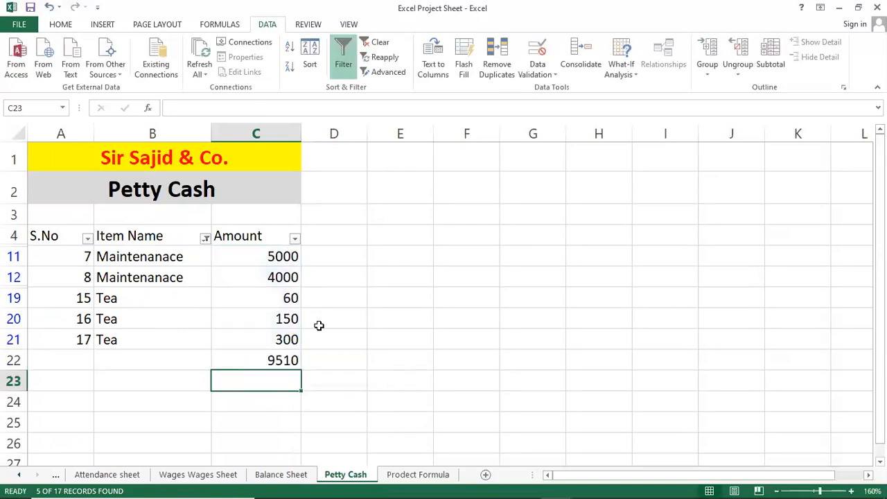
left_click(66, 254)
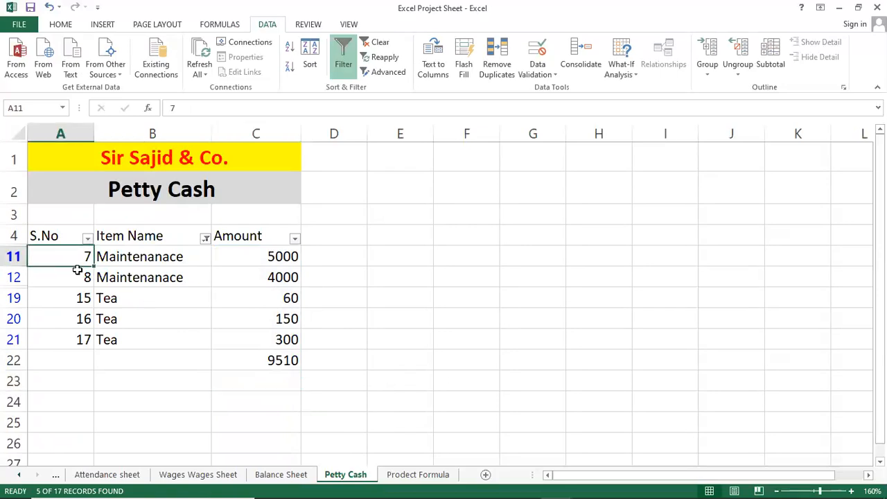
Step: Show all items again in the Item Name filter
left_click(205, 239)
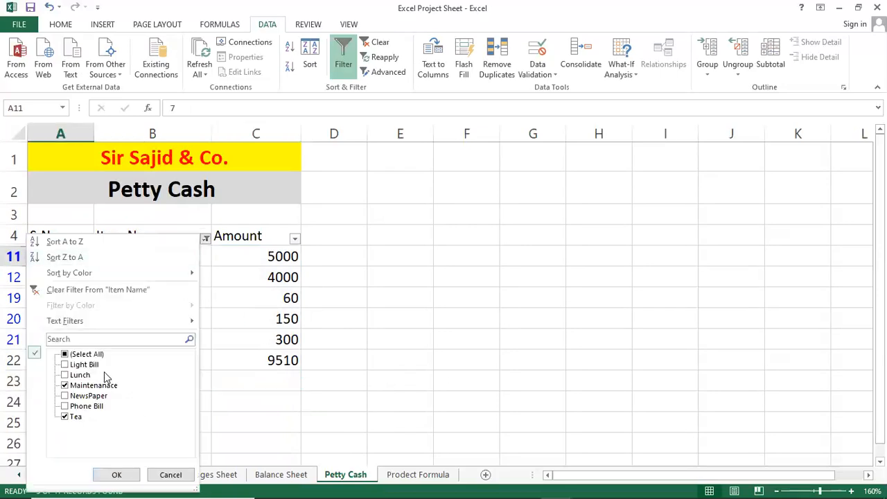
left_click(76, 354)
left_click(114, 475)
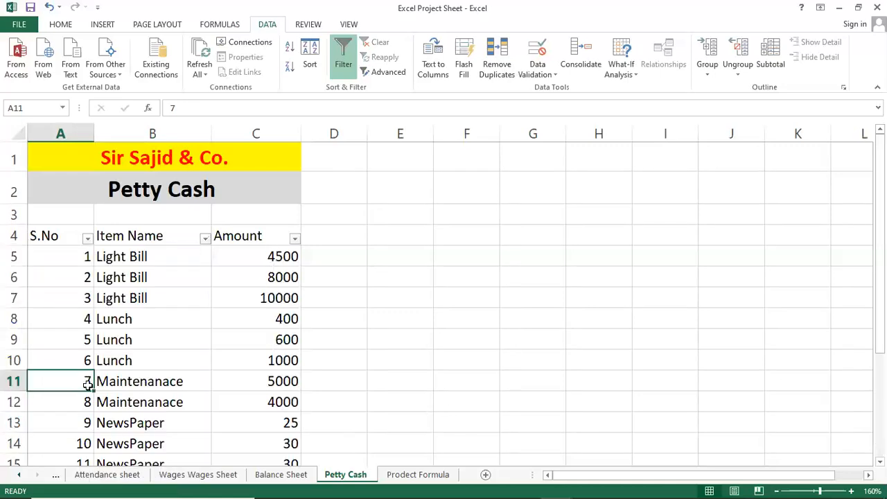
Step: Replace the serial number in A5 with the fixed value 2
left_click(80, 260)
double_click(82, 256)
key("Return")
key("Up")
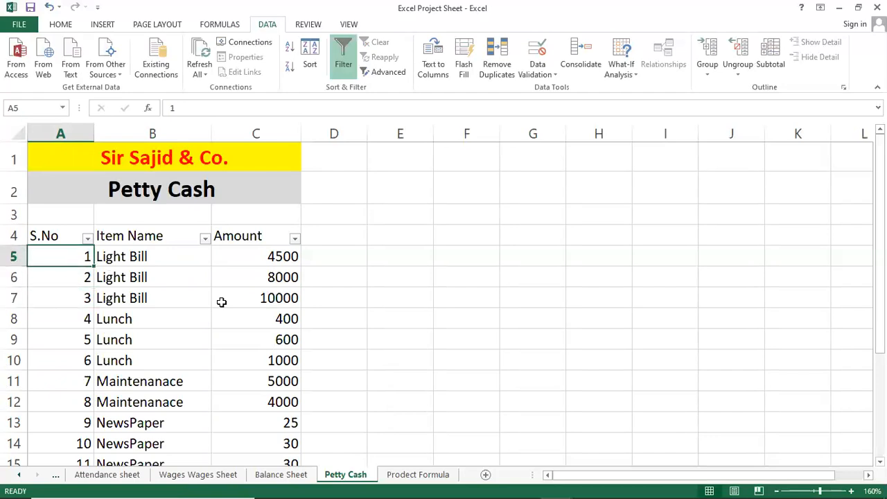
type("2")
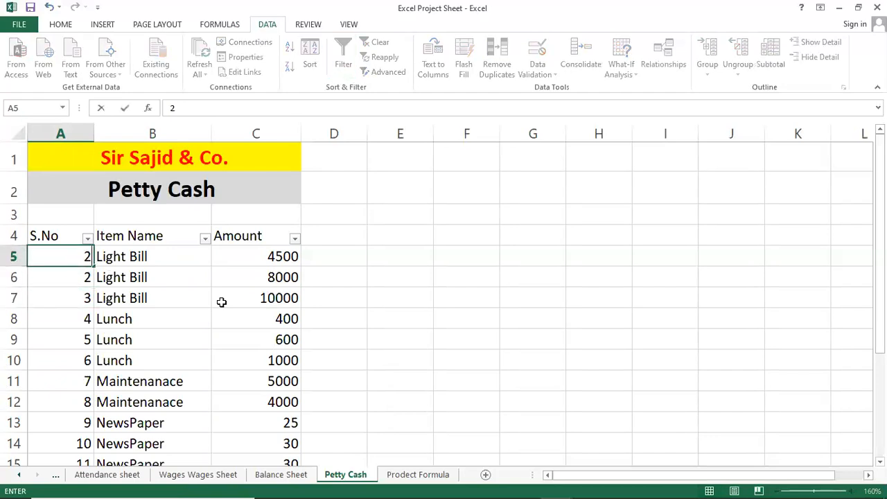
key("Return")
key("Down")
key("Up")
key("Up")
key("Up")
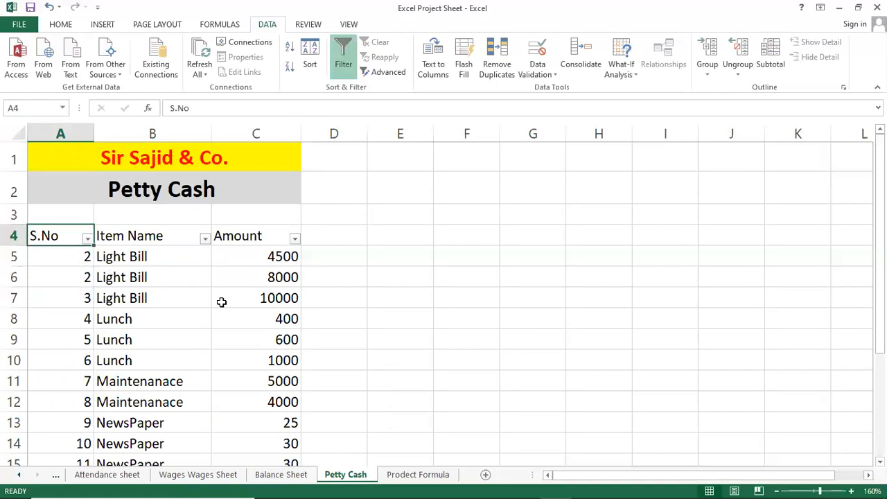
Step: Begin a SUBTOTAL formula in A5 with function number 3 (COUNTA) as its first argument
key("Down")
type("=")
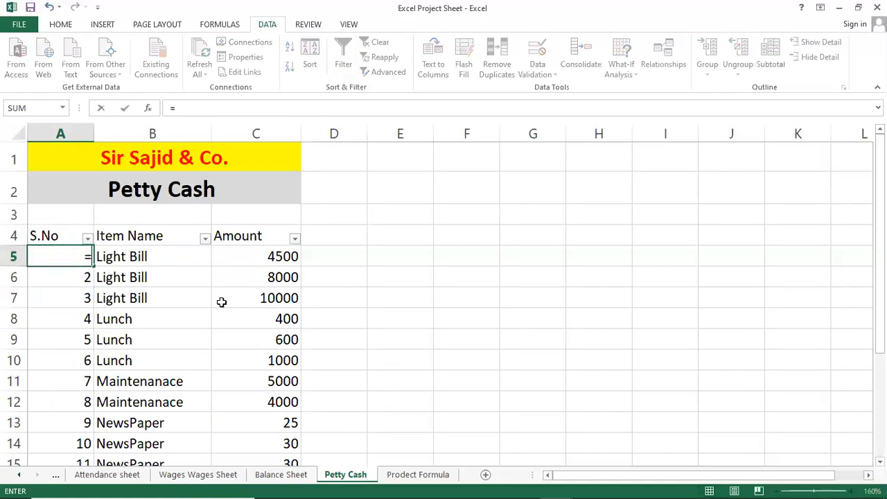
type("sub")
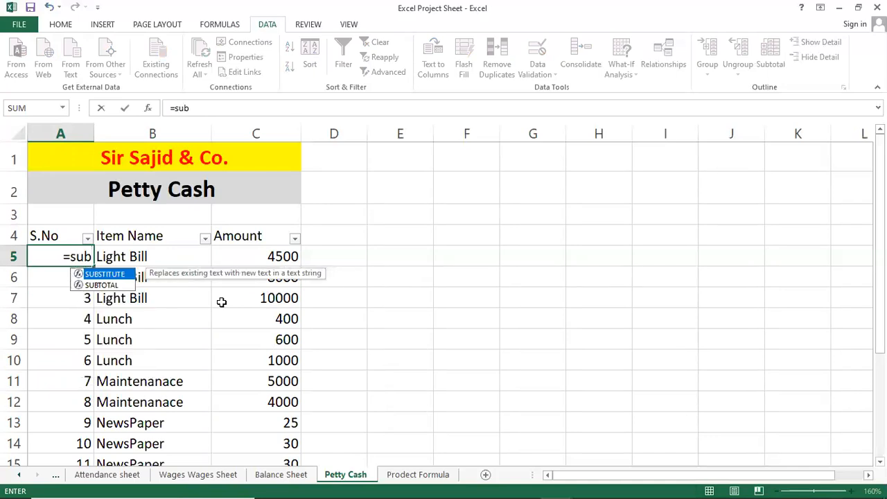
left_click(118, 287)
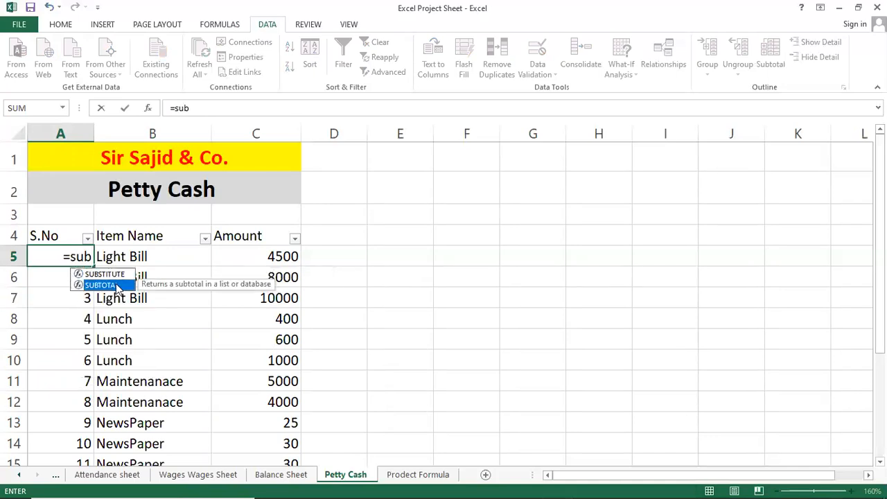
double_click(118, 286)
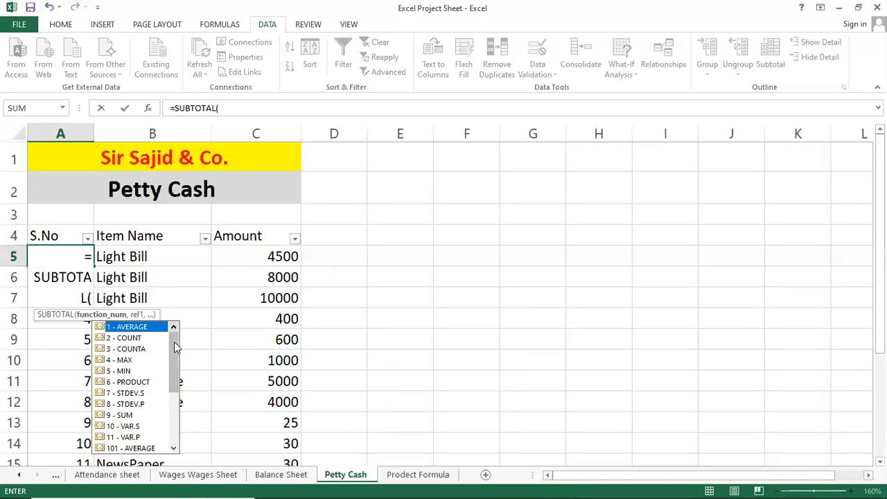
left_click(145, 351)
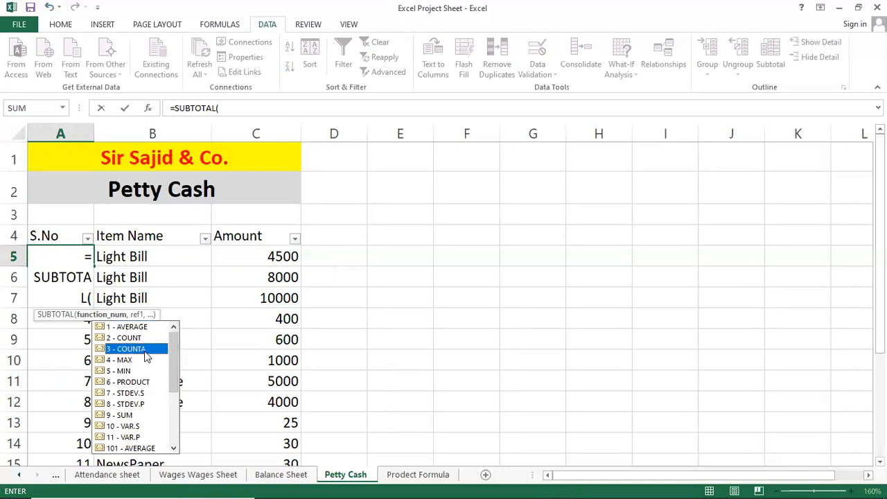
double_click(144, 350)
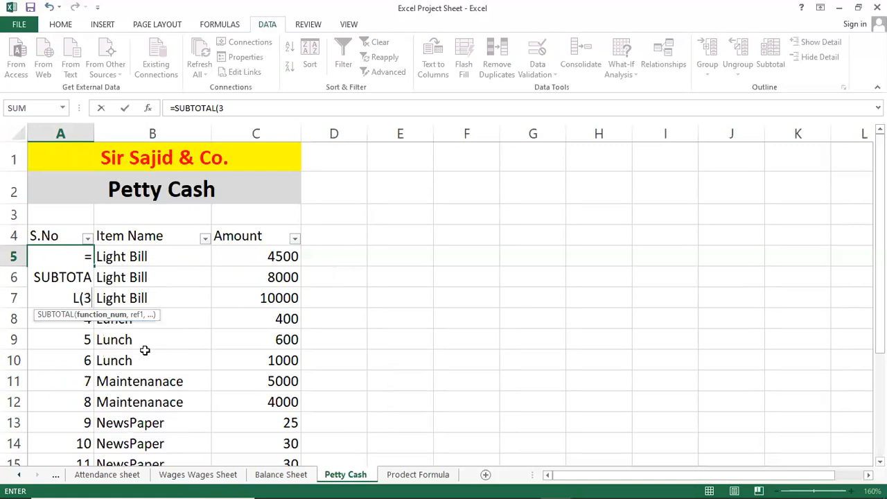
type(",")
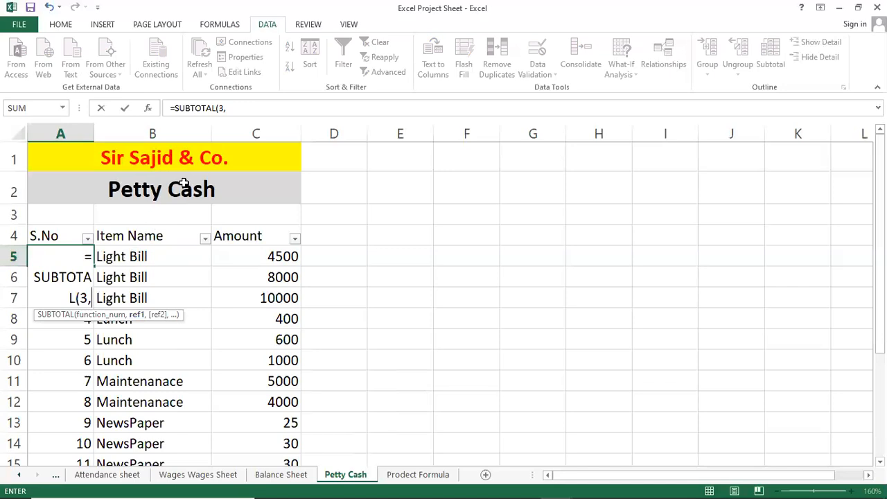
Step: Complete the A5 formula with an absolute start reference so it reads =SUBTOTAL(3,$B$5:B5)
left_click(237, 110)
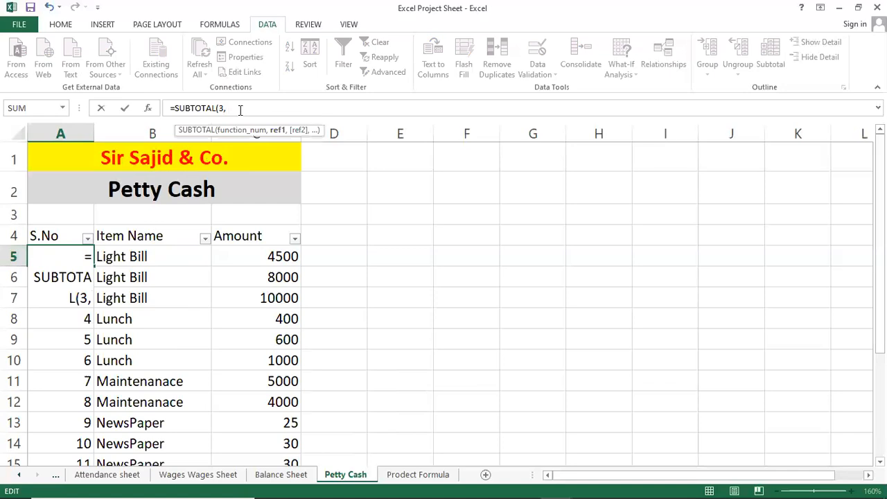
type("b")
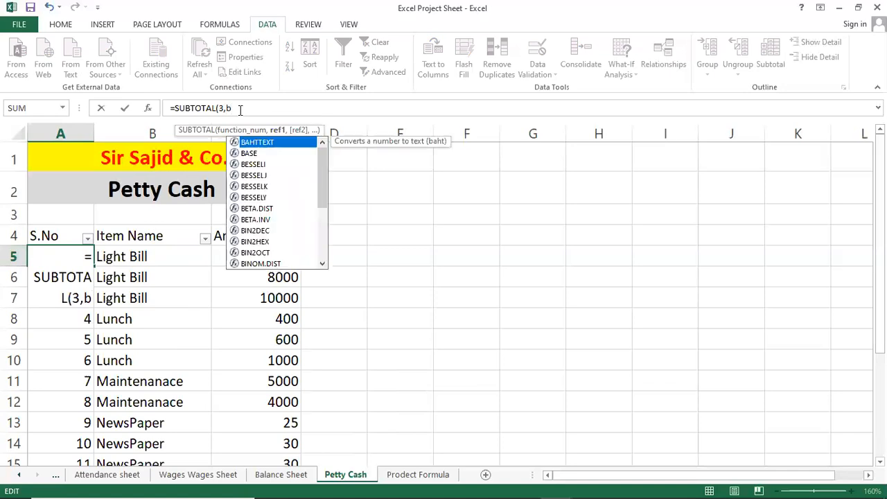
type("5")
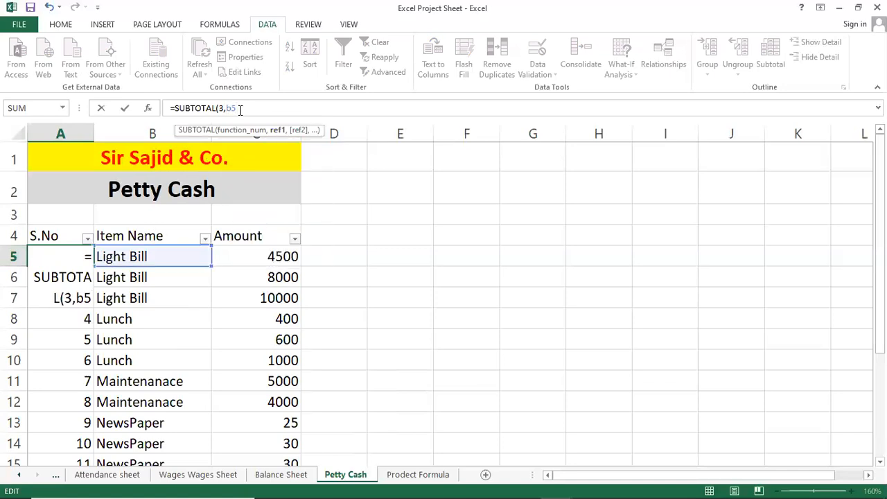
type(":b5)")
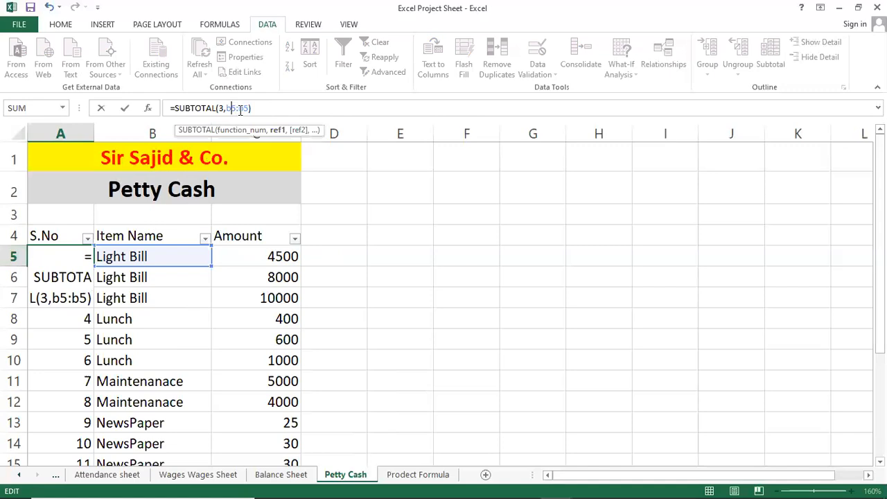
key("F4")
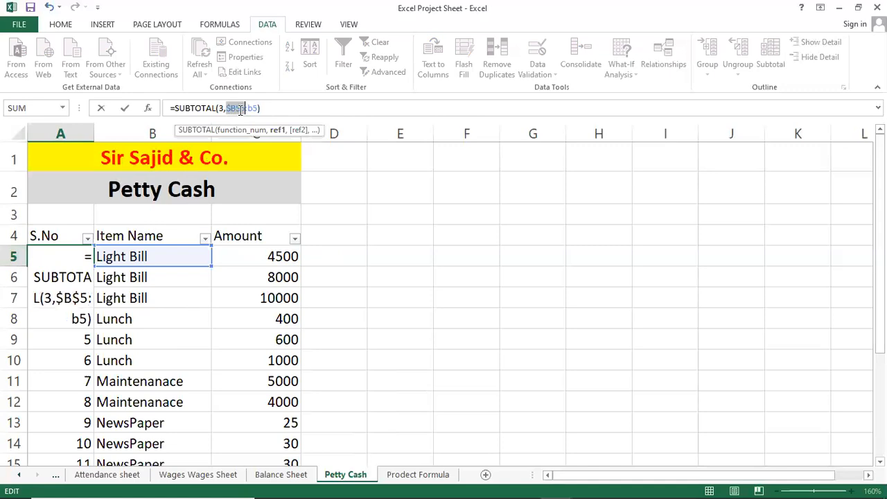
key("Return")
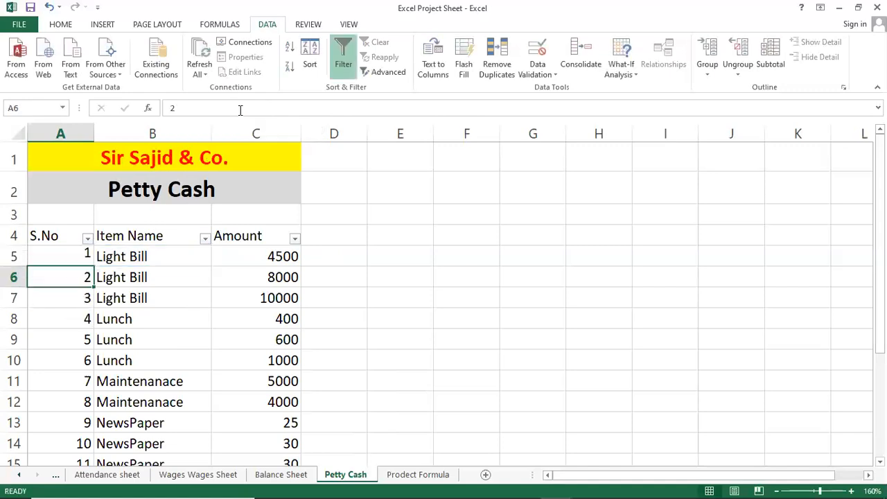
Step: Fill the serial number formula from A5 down through A21 and recheck A5
key("Up")
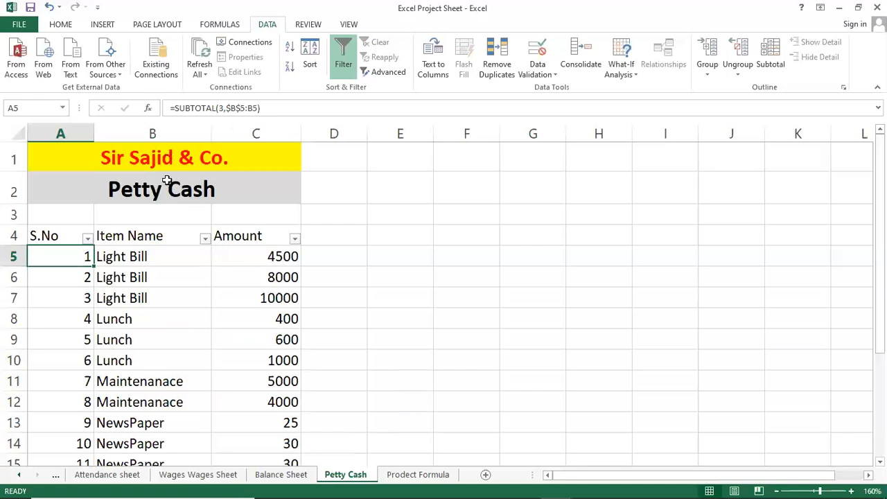
scroll(132, 208, "down", 2)
scroll(132, 208, "up", 1)
left_click_drag(93, 184, 83, 414)
scroll(113, 365, "up", 3)
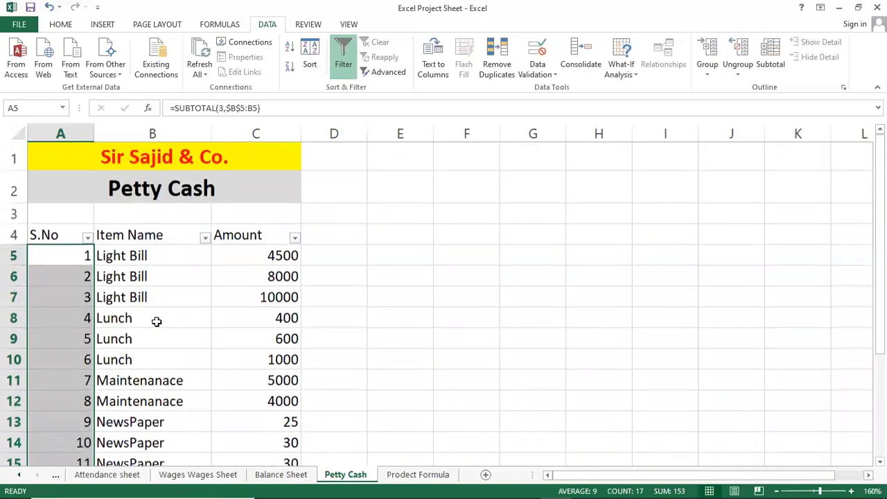
left_click(156, 321)
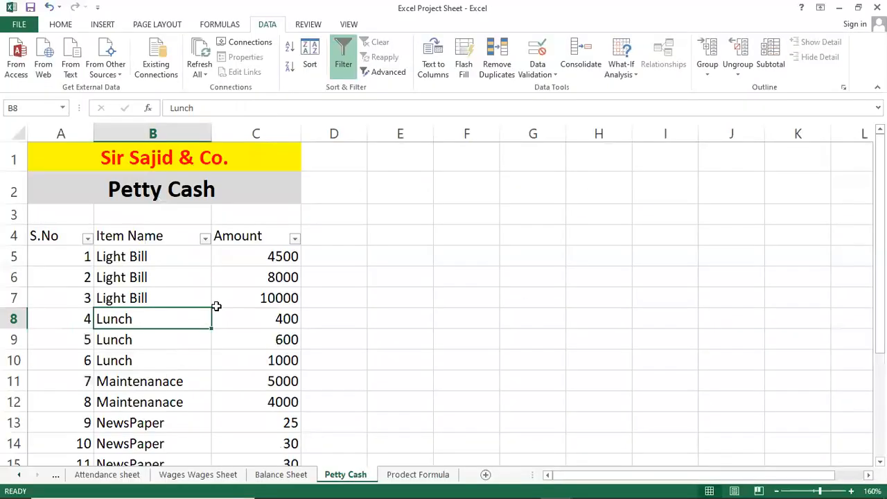
left_click(154, 276)
left_click(72, 252)
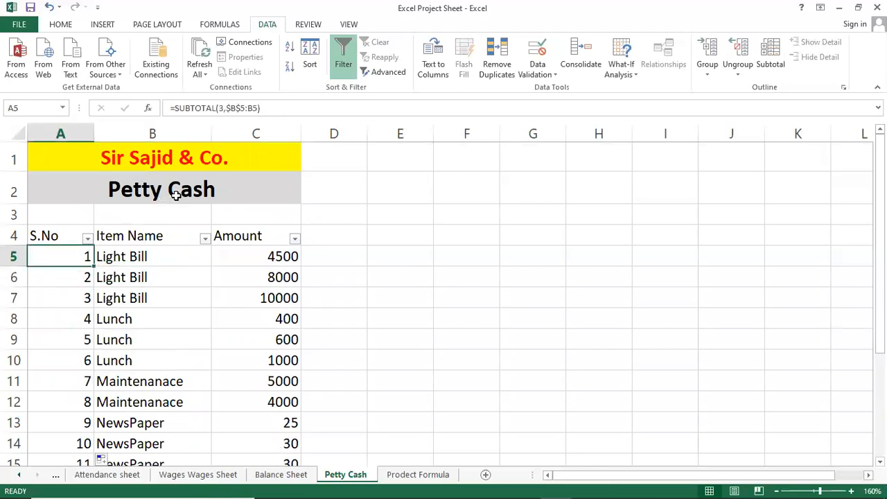
Step: Filter the Item Name column to show only Lunch
left_click(185, 259)
left_click(204, 238)
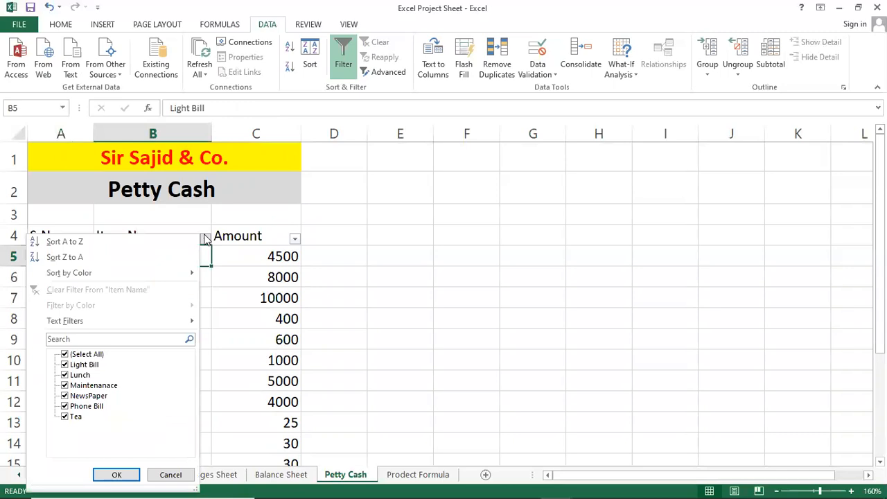
left_click(205, 238)
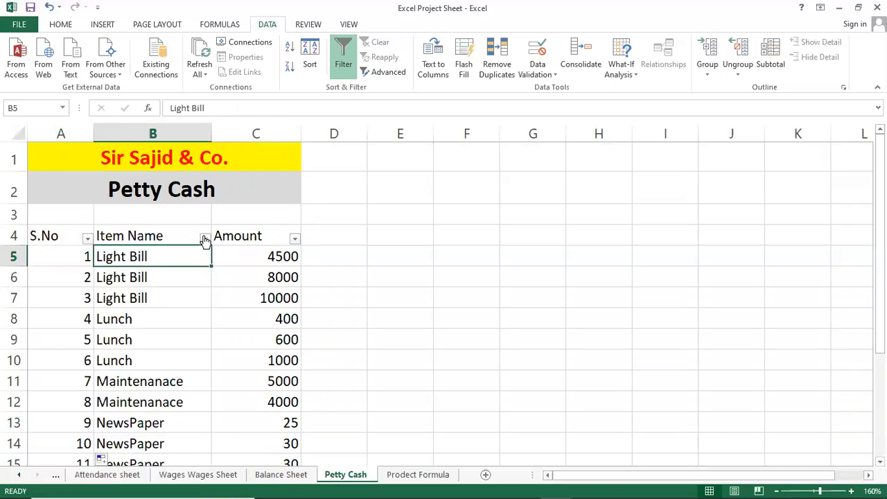
left_click(205, 238)
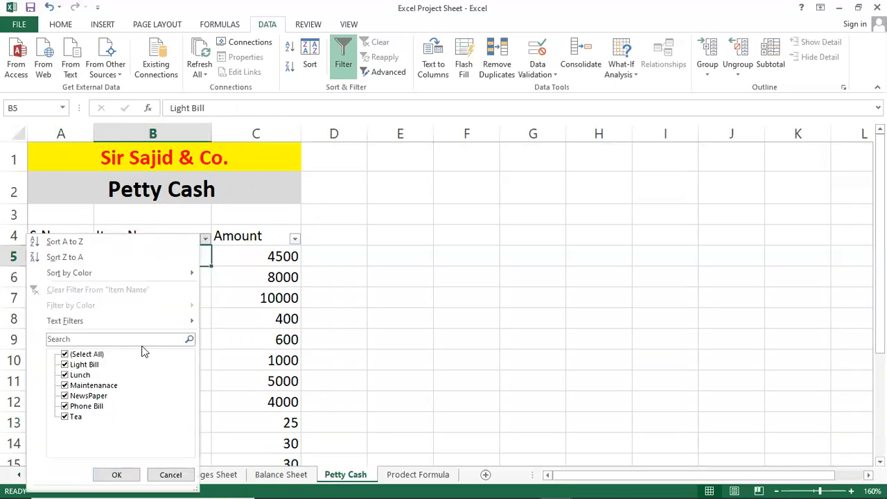
left_click(86, 355)
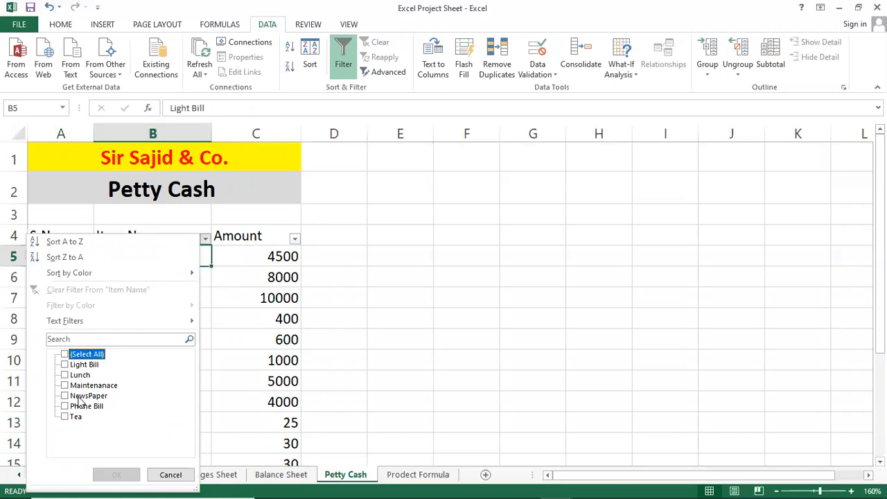
left_click(79, 397)
left_click(79, 398)
left_click(84, 375)
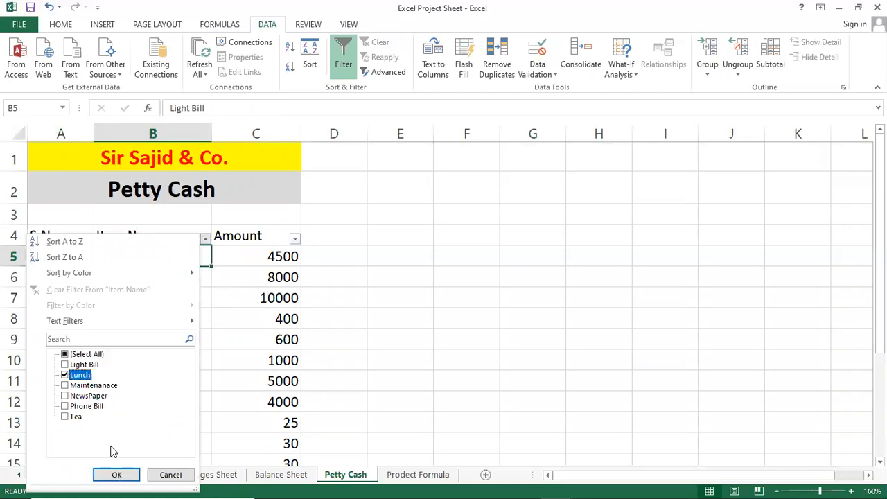
left_click(114, 476)
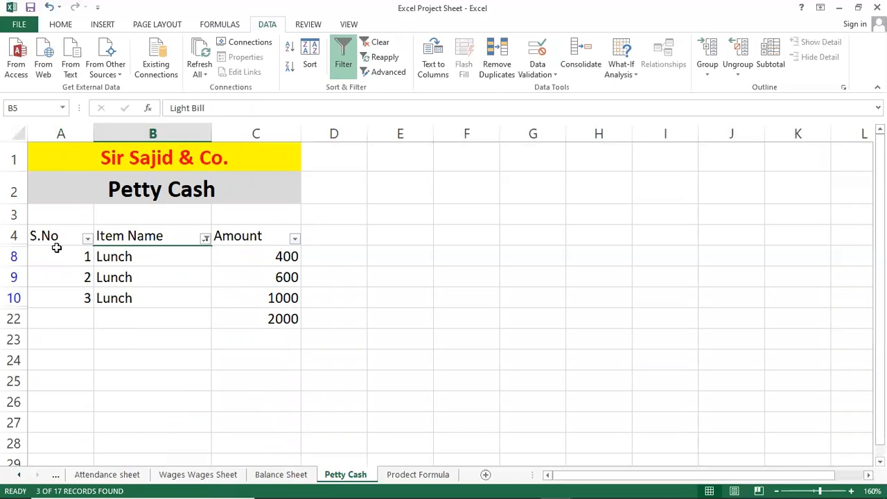
Step: Add Tea to the Item Name filter alongside Lunch and select the first Tea item in the filtered list
left_click(206, 238)
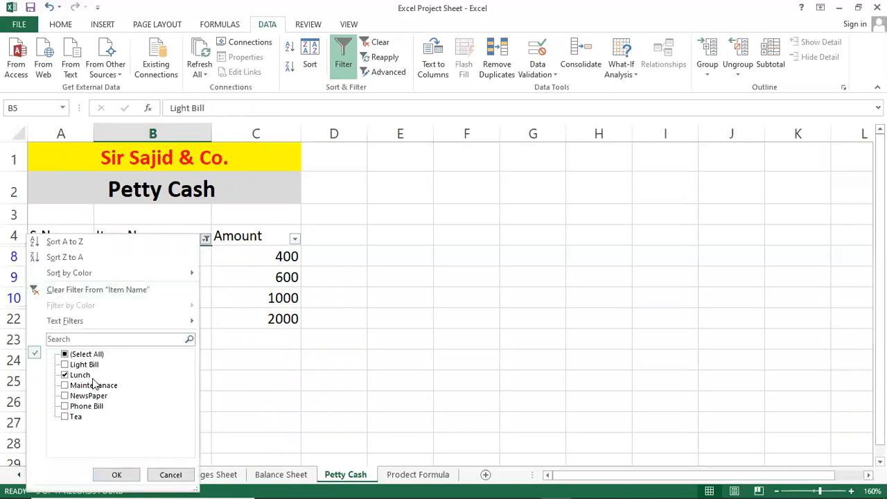
left_click(84, 413)
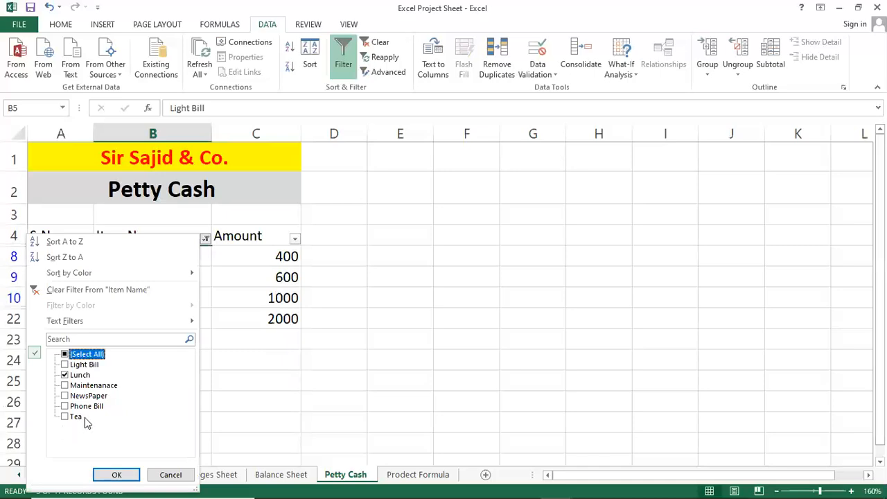
left_click(78, 416)
left_click(116, 474)
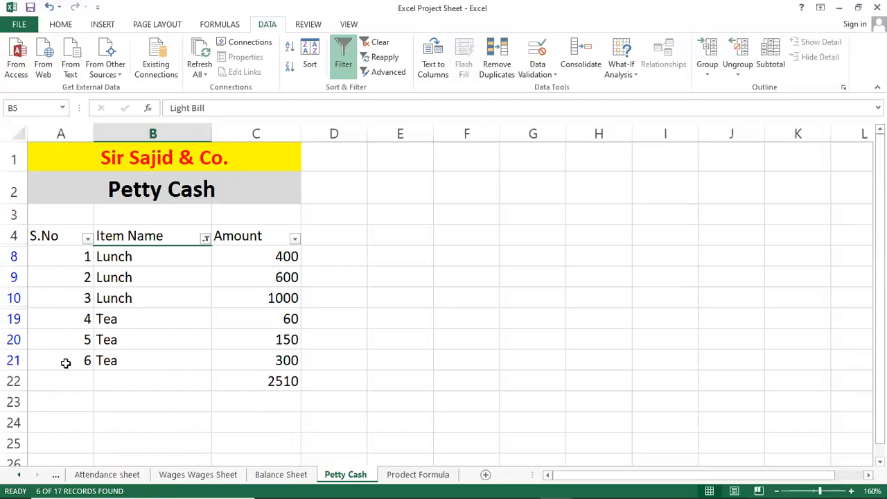
left_click(146, 317)
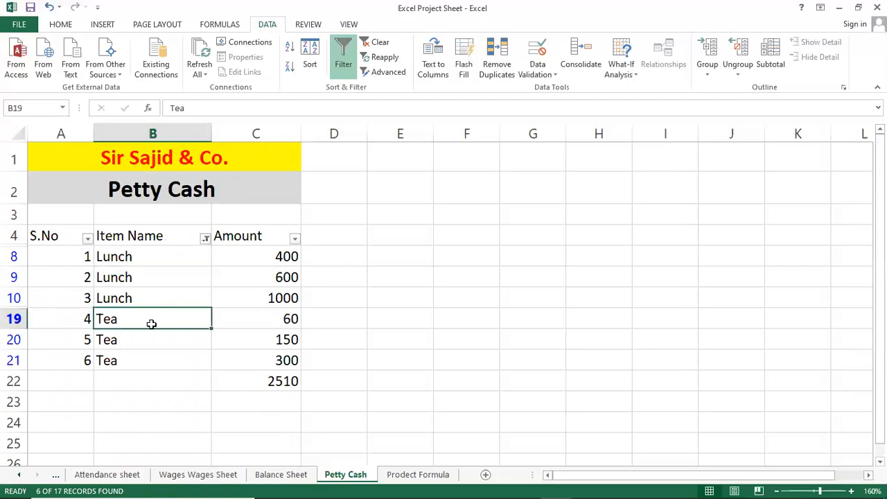
Step: Save the workbook and switch to the Daily Wajes Sheet notes in Notepad
key("alt+f")
key("s")
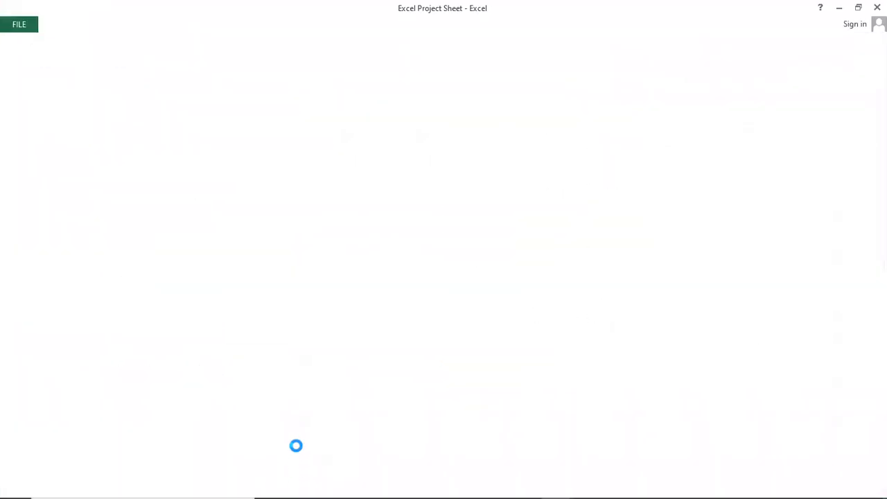
mouse_move(468, 483)
left_click(588, 486)
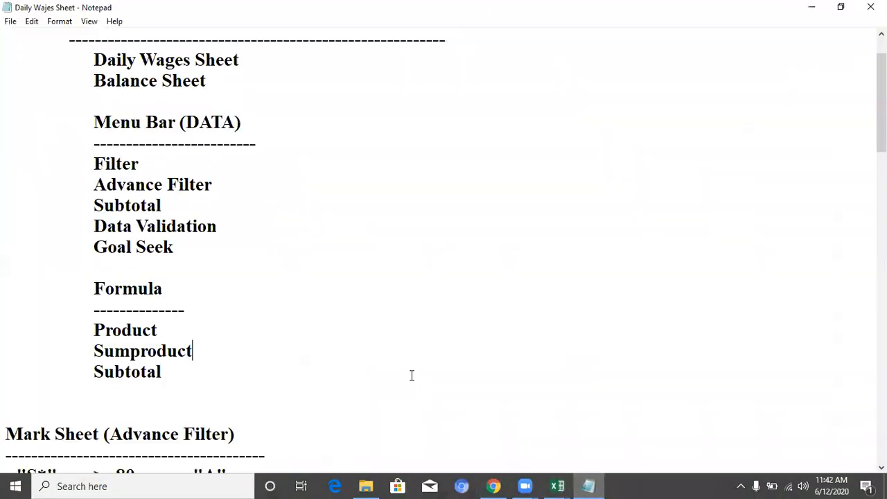
Step: Review the worksheet topics at the start of the class list, highlighting Daily Wages Sheet and moving on to Balance Sheet
left_click(159, 142)
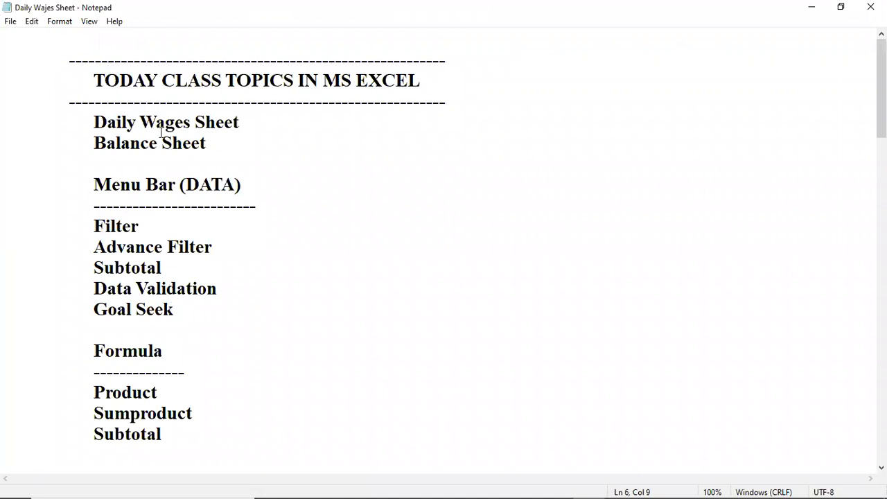
left_click_drag(95, 124, 261, 120)
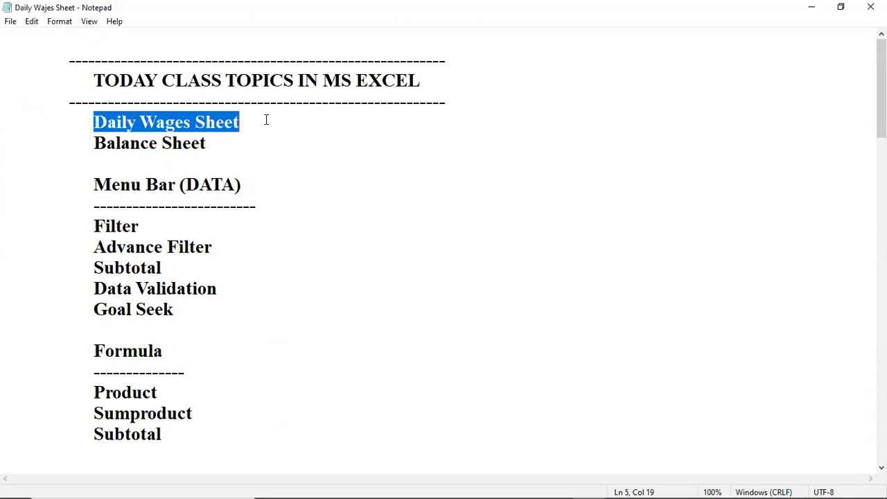
left_click(226, 141)
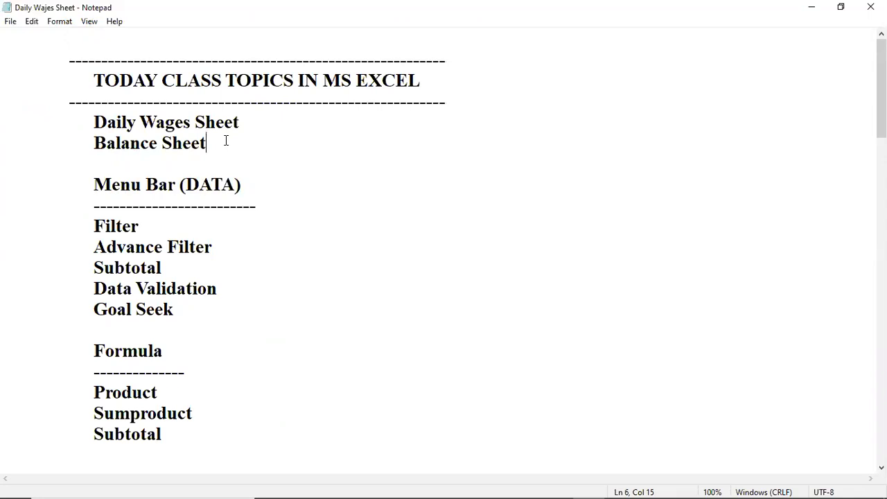
Step: Highlight the Menu Bar (DATA) heading and its Filter and Advance Filter topics one after another
left_click(212, 184)
left_click_drag(32, 173, 123, 201)
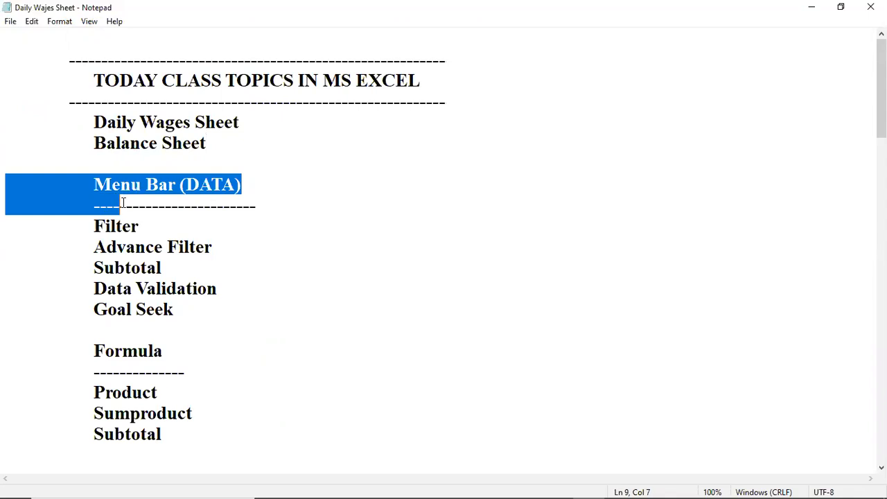
left_click(150, 229)
key("Home")
key("shift+End")
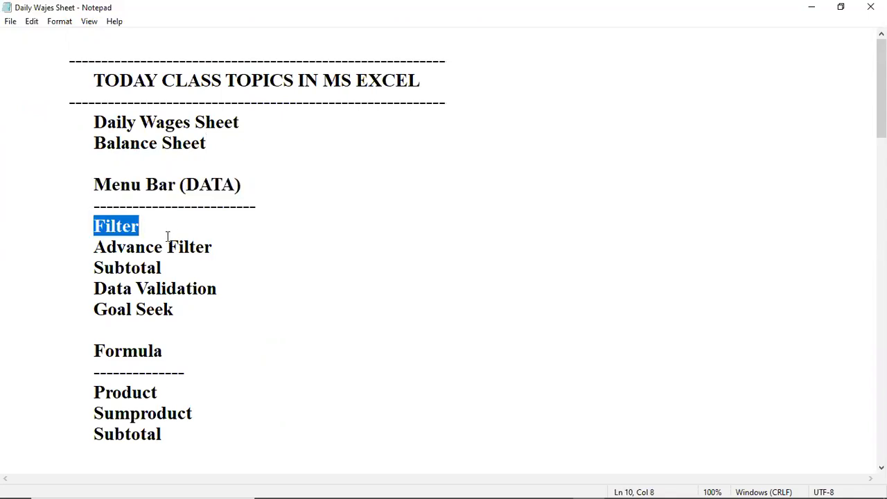
left_click(167, 247)
left_click_drag(75, 243, 227, 239)
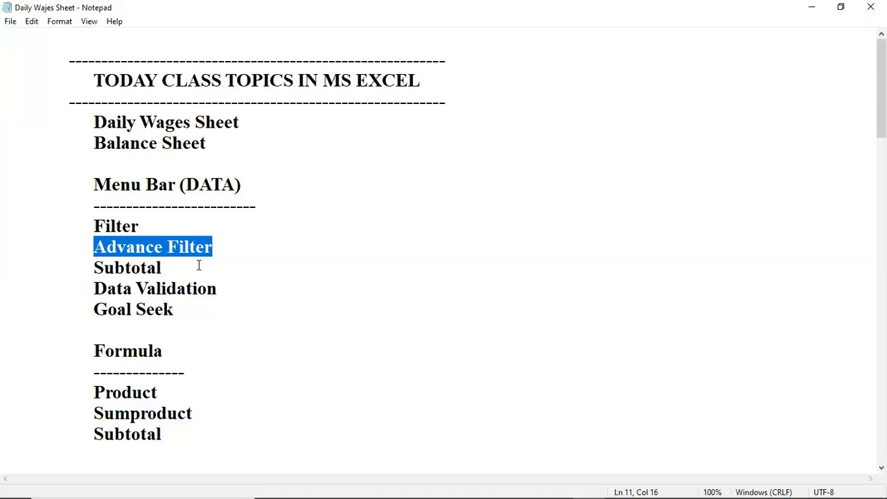
Step: Review the remaining DATA topics, highlighting Subtotal and Data Validation and placing the cursor after Goal Seek
left_click(162, 267)
double_click(144, 269)
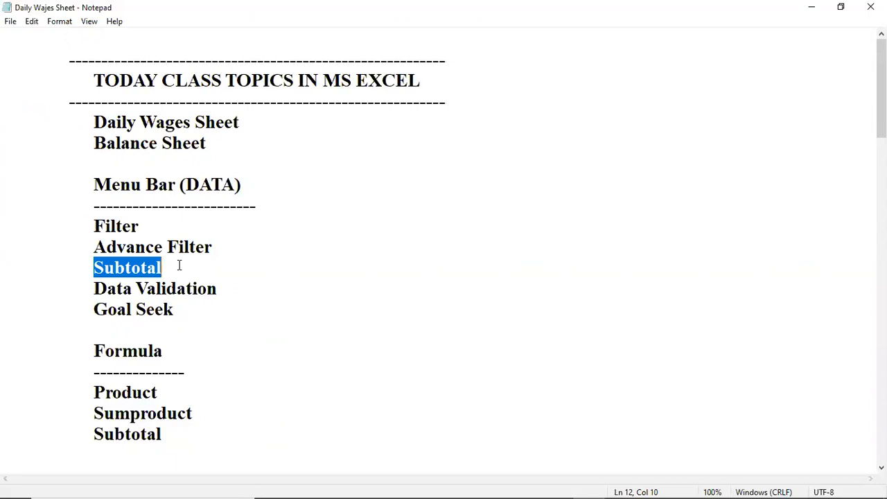
left_click(179, 265)
left_click(147, 289)
left_click_drag(107, 289, 242, 279)
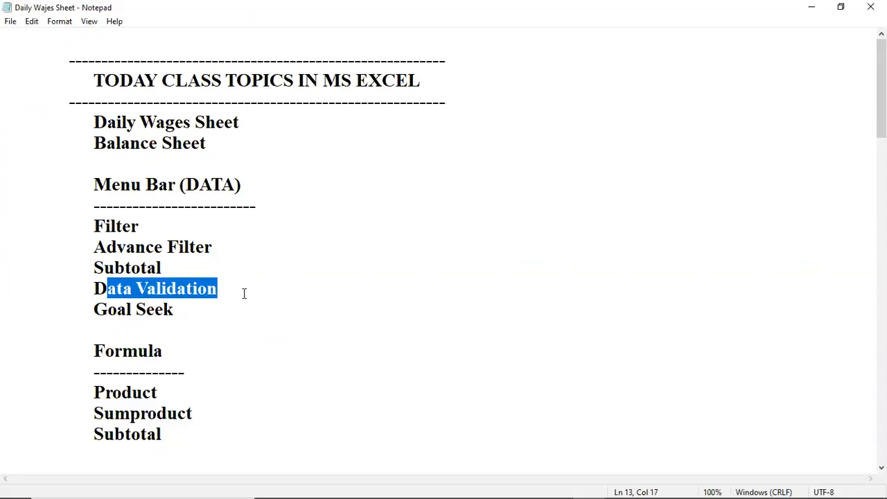
left_click(200, 321)
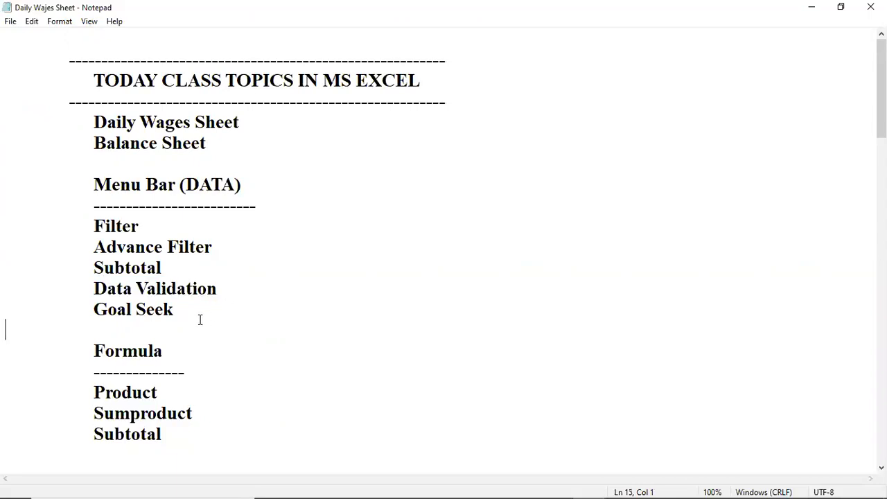
left_click(200, 314)
Step: Review the topics under Formula, highlighting Product and Sumproduct and moving on to Subtotal
left_click_drag(67, 390, 248, 389)
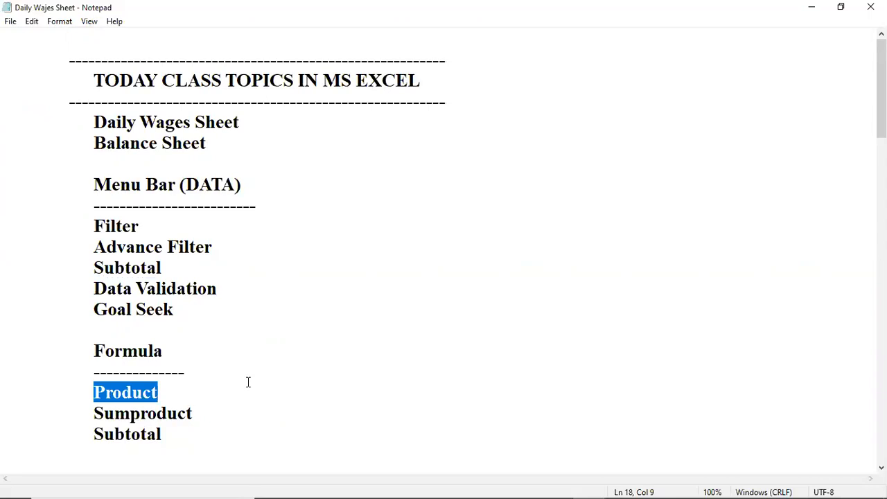
left_click(246, 379)
left_click_drag(75, 416, 220, 412)
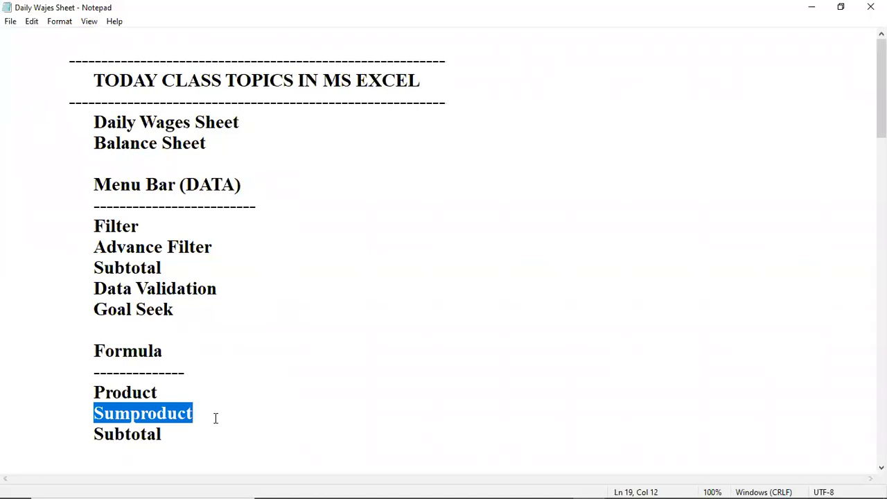
left_click(202, 426)
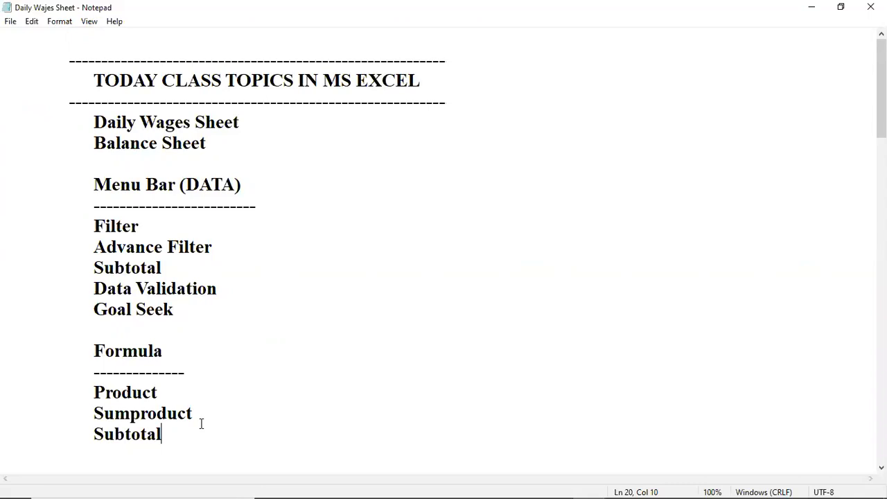
left_click(296, 306)
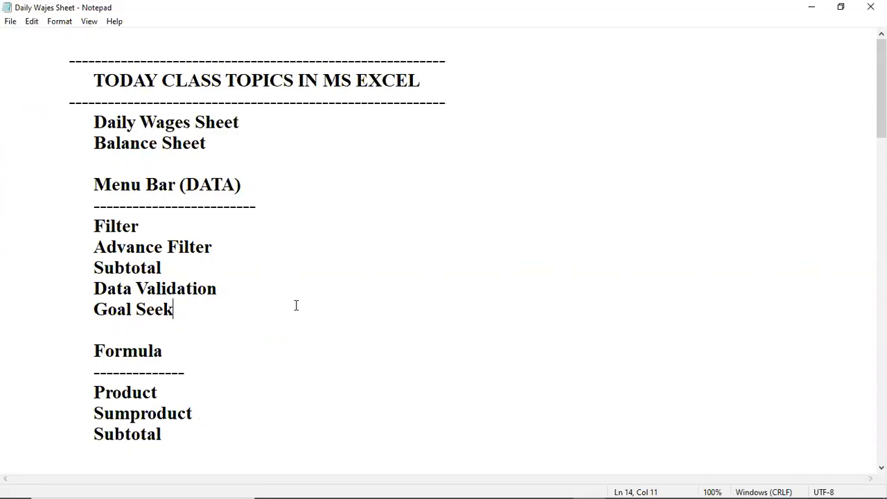